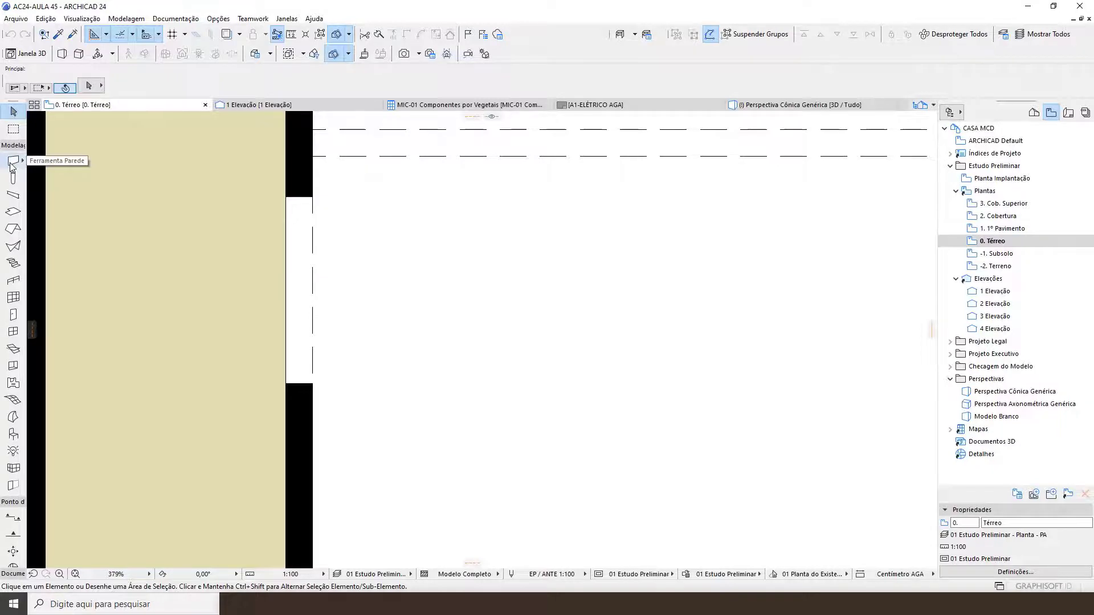
Set the default wall's base offset to 0 cm and its height to 253 cm
double_click(12, 162)
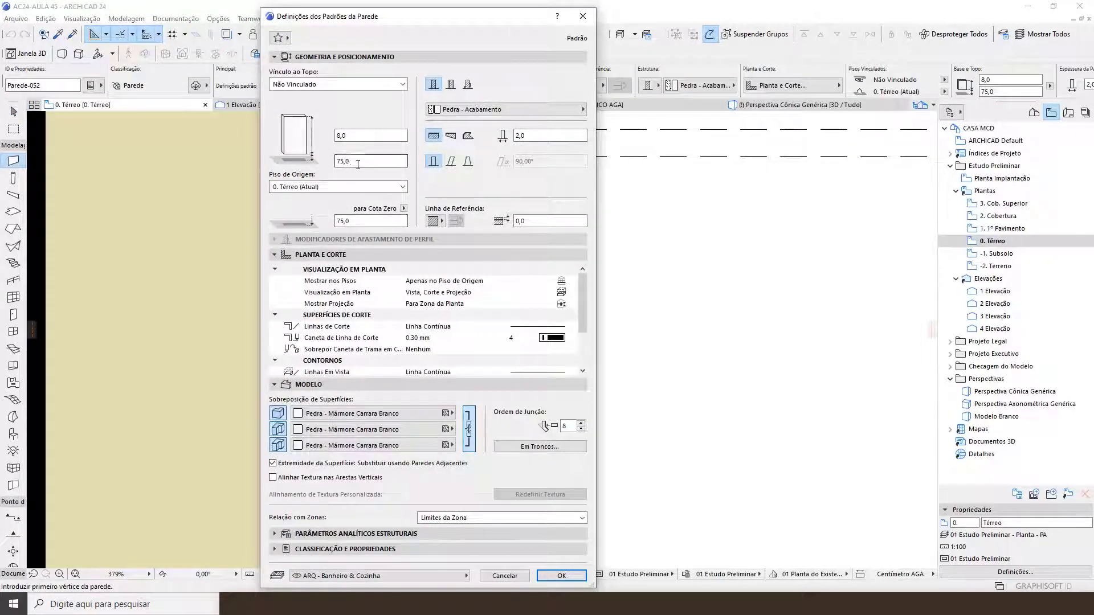
double_click(337, 162)
type("0")
left_click(324, 85)
left_click(324, 85)
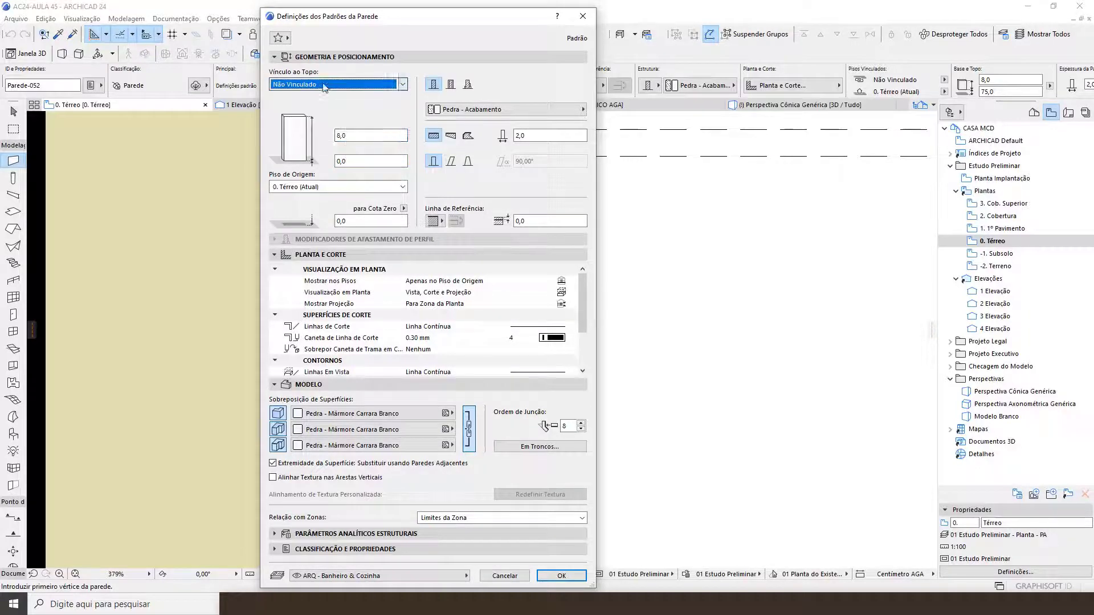
key("Tab")
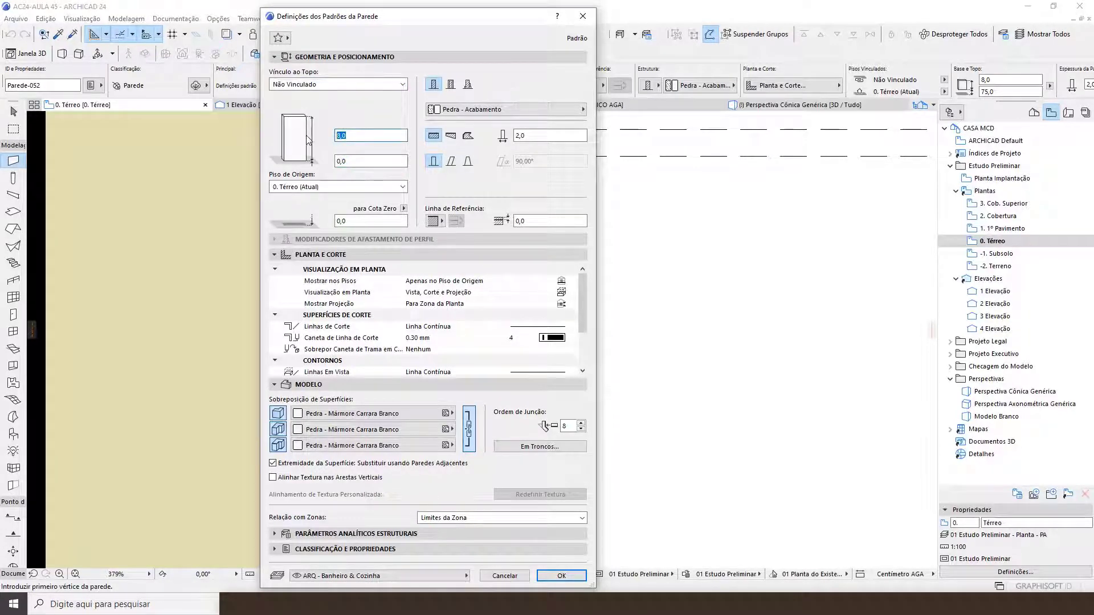
Assign the building material Madeira to the default wall and set its thickness to 10 cm
left_click(463, 116)
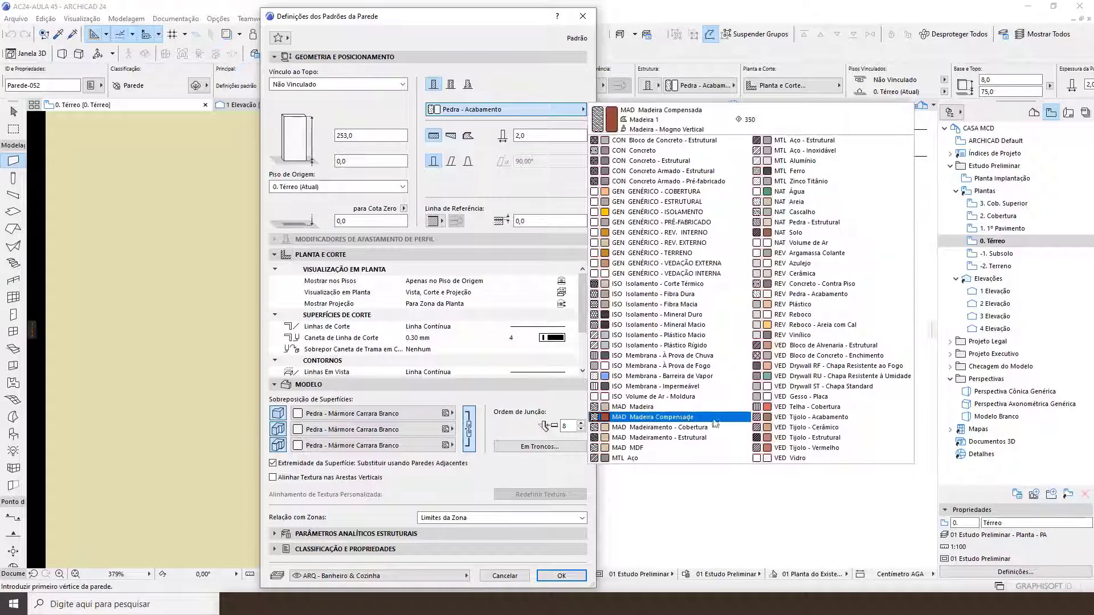
left_click(659, 409)
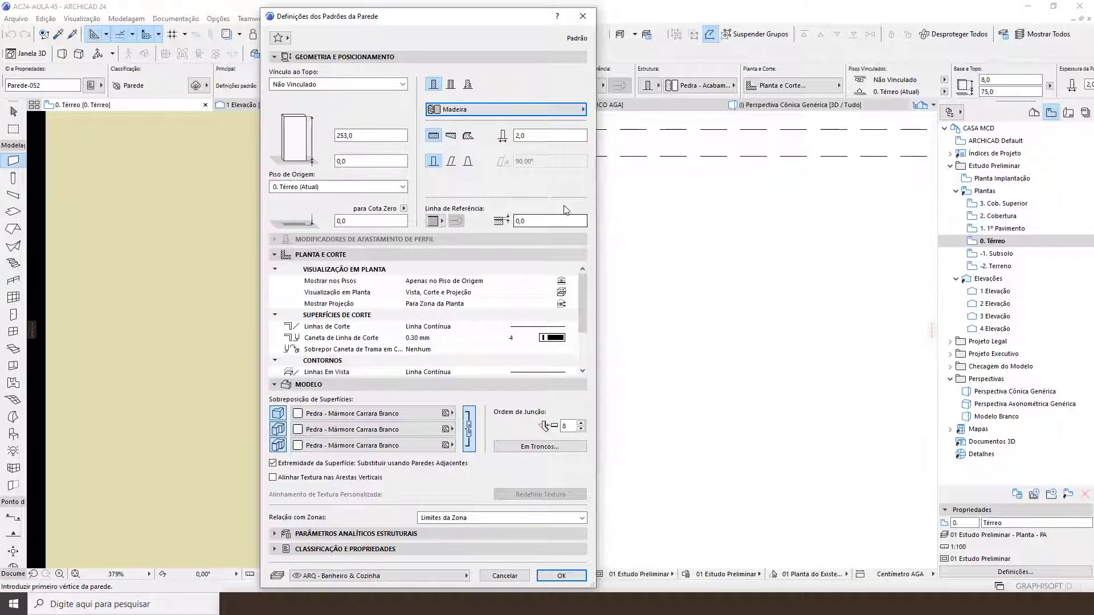
double_click(530, 136)
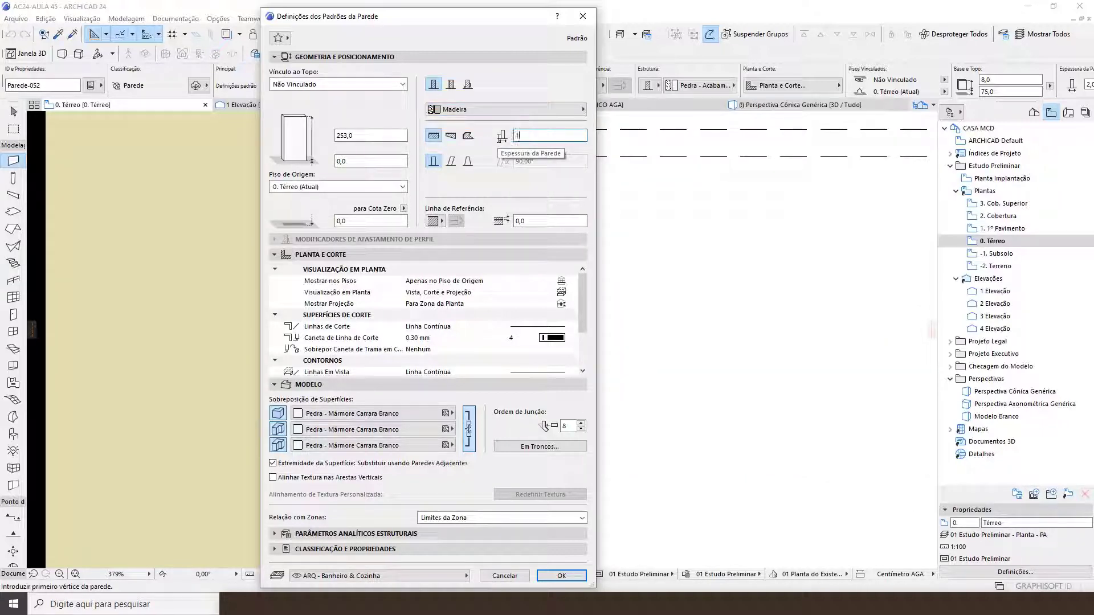
type("10")
key("Tab")
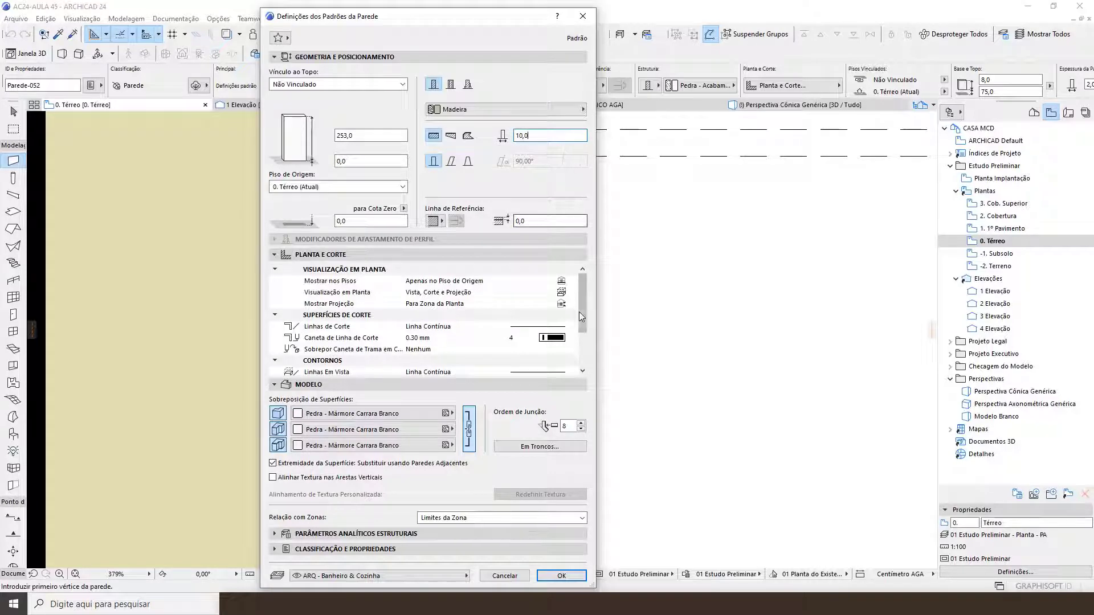
Override the wall's outer face and edges with Prancha de Madeira - Horizontal Marrom 01 24, unlinking the three surfaces from each other
left_click(580, 318)
left_click_drag(582, 320, 578, 365)
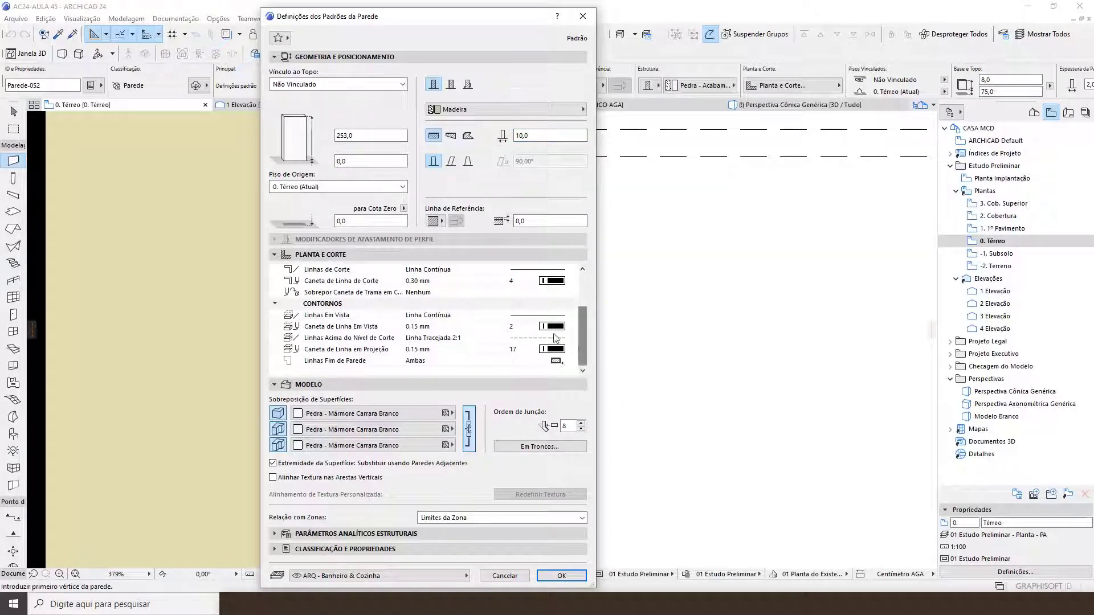
left_click(418, 431)
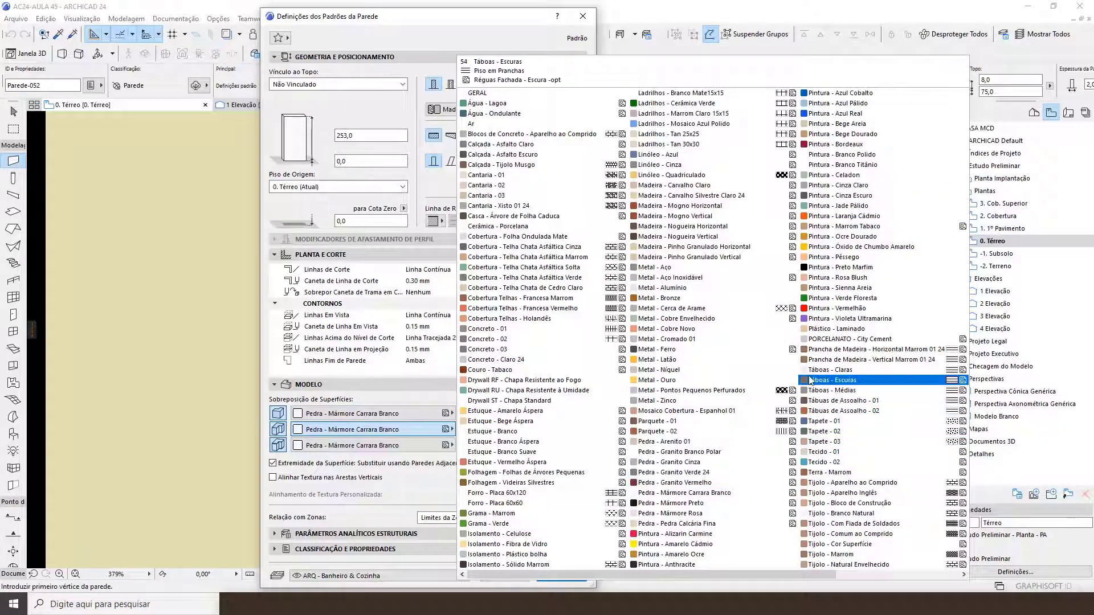
left_click(856, 351)
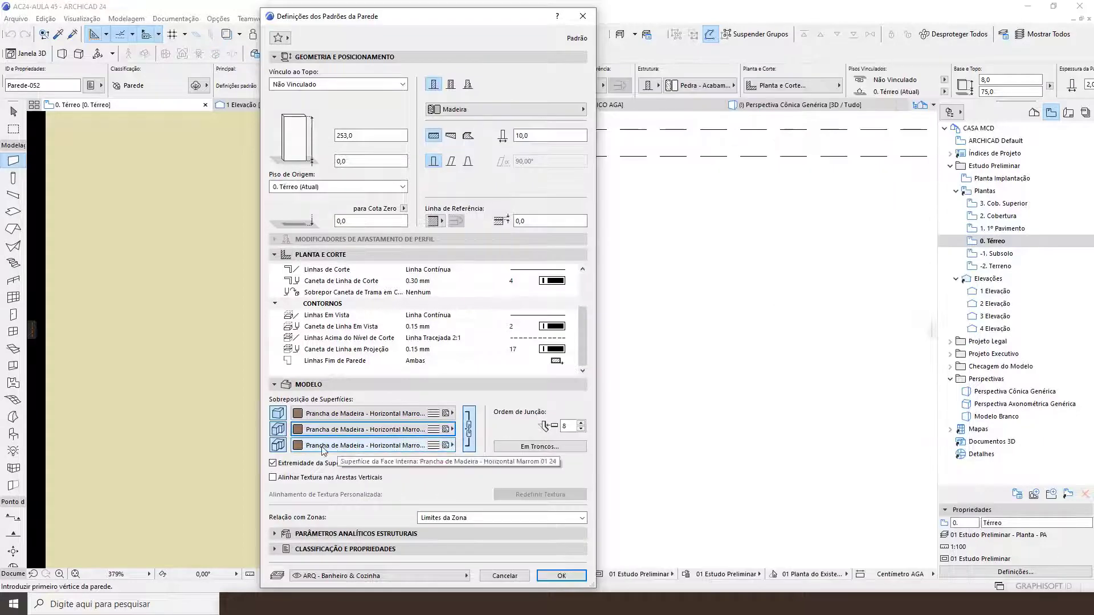
left_click(469, 429)
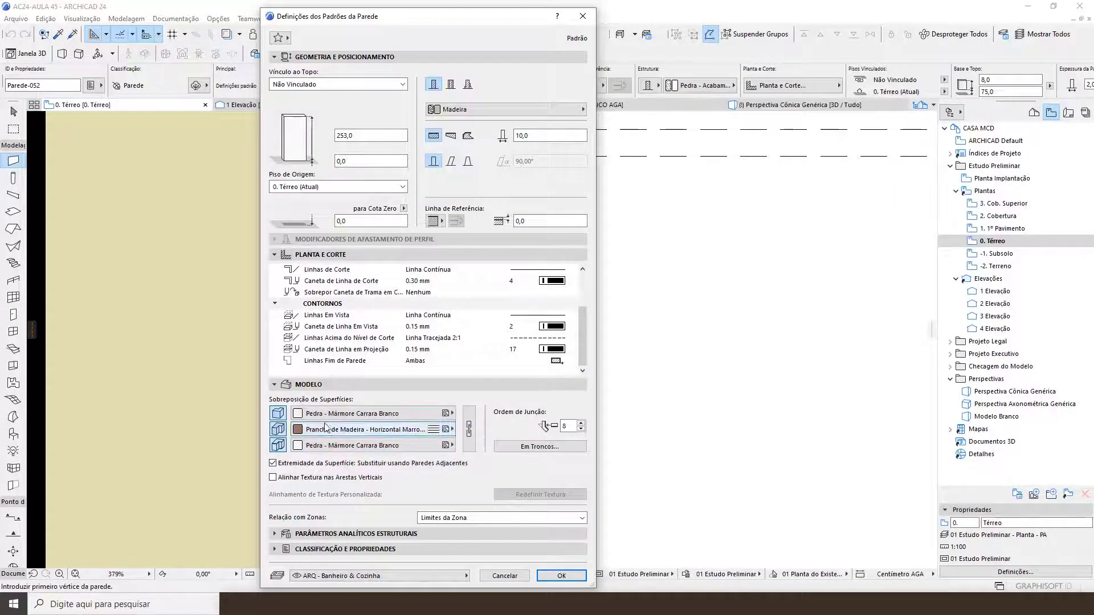
left_click(365, 413)
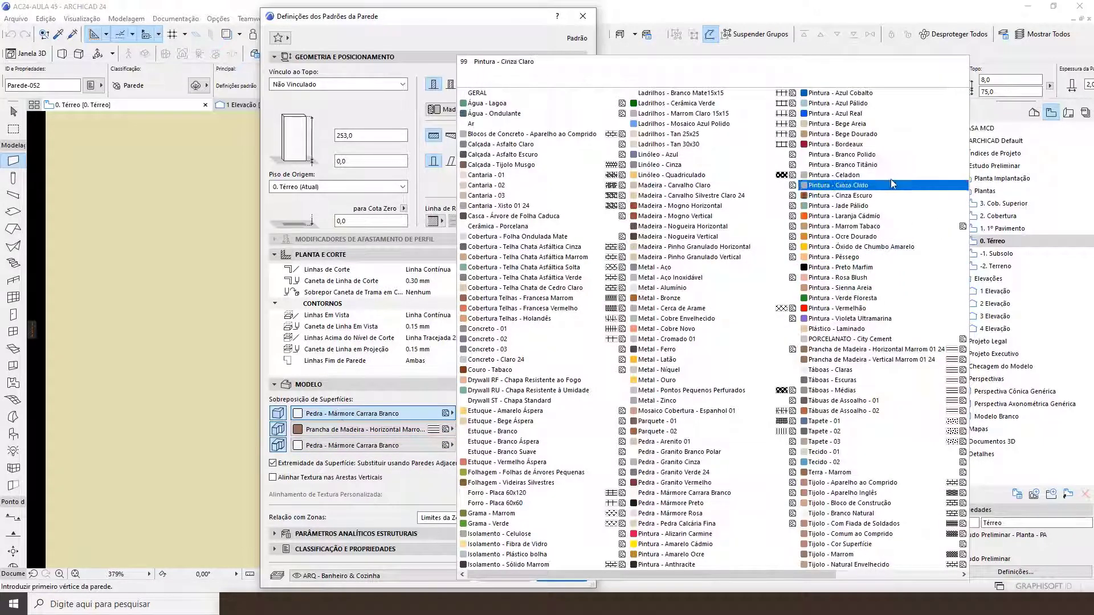
key("Up")
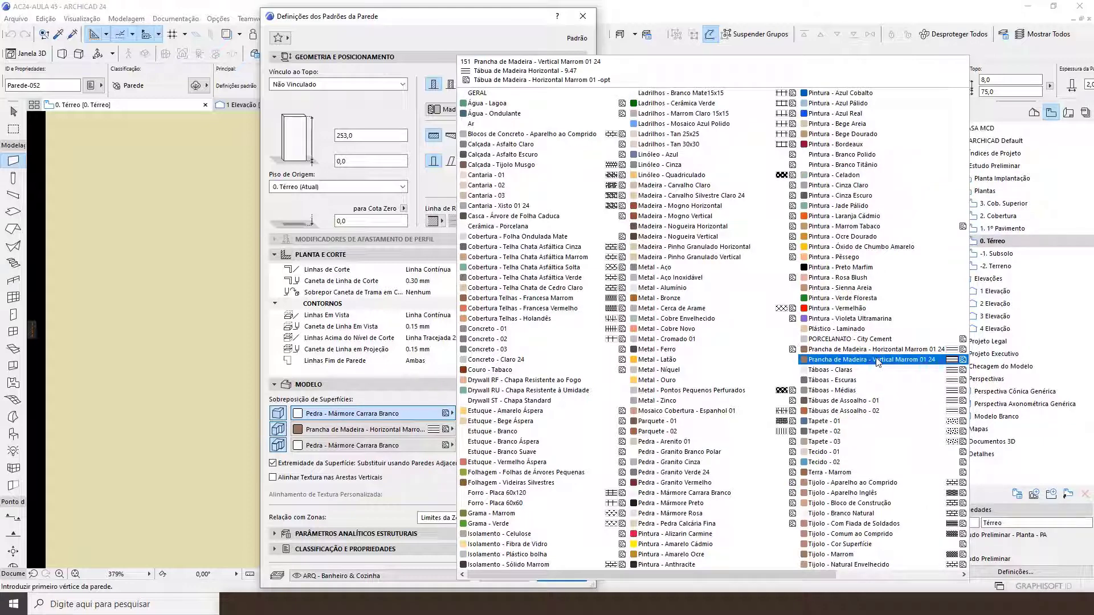
left_click(858, 349)
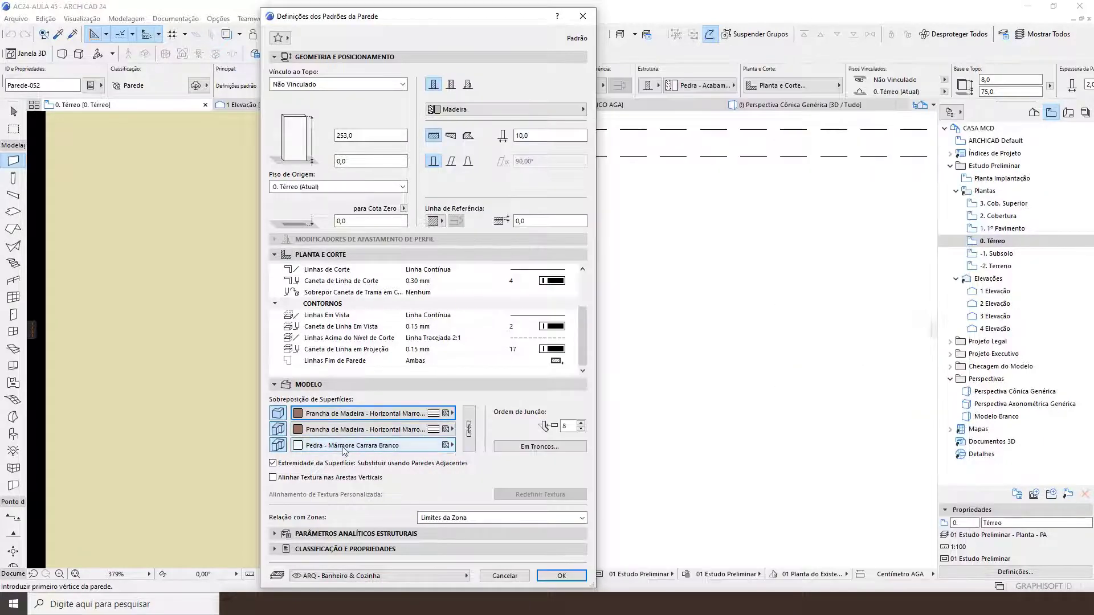
Override the wall's inner face surface with Concreto - Claro 24 and accept the wall settings
left_click(323, 445)
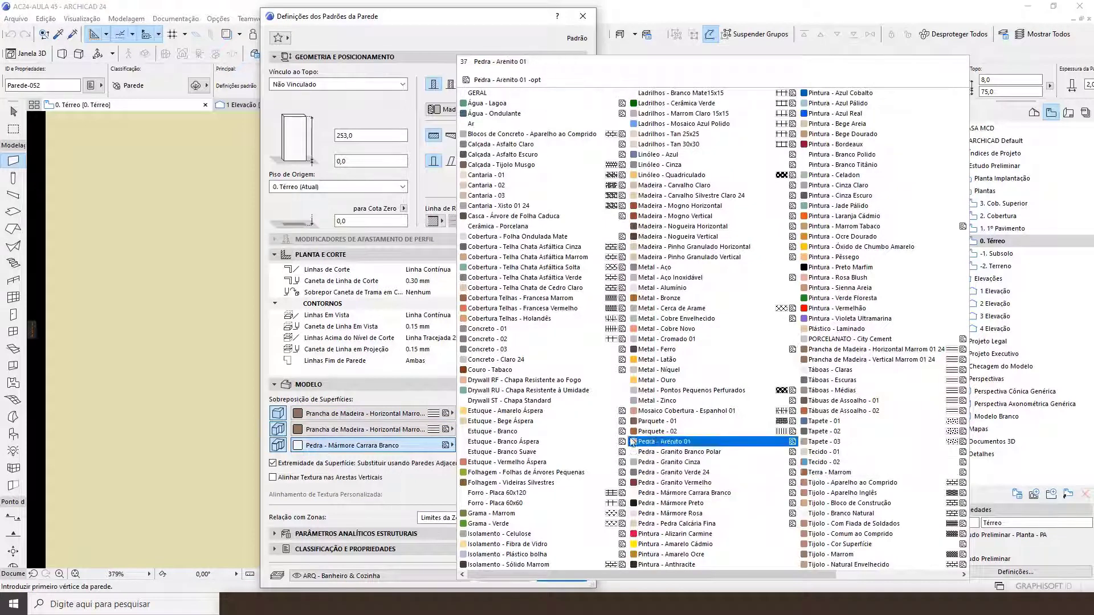
left_click(516, 360)
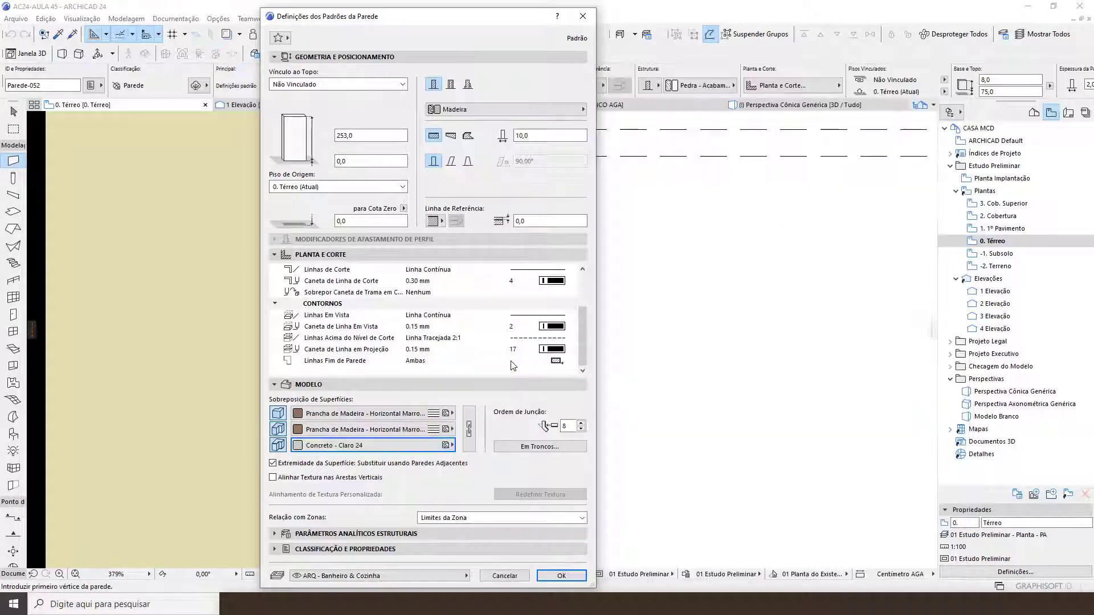
left_click(428, 578)
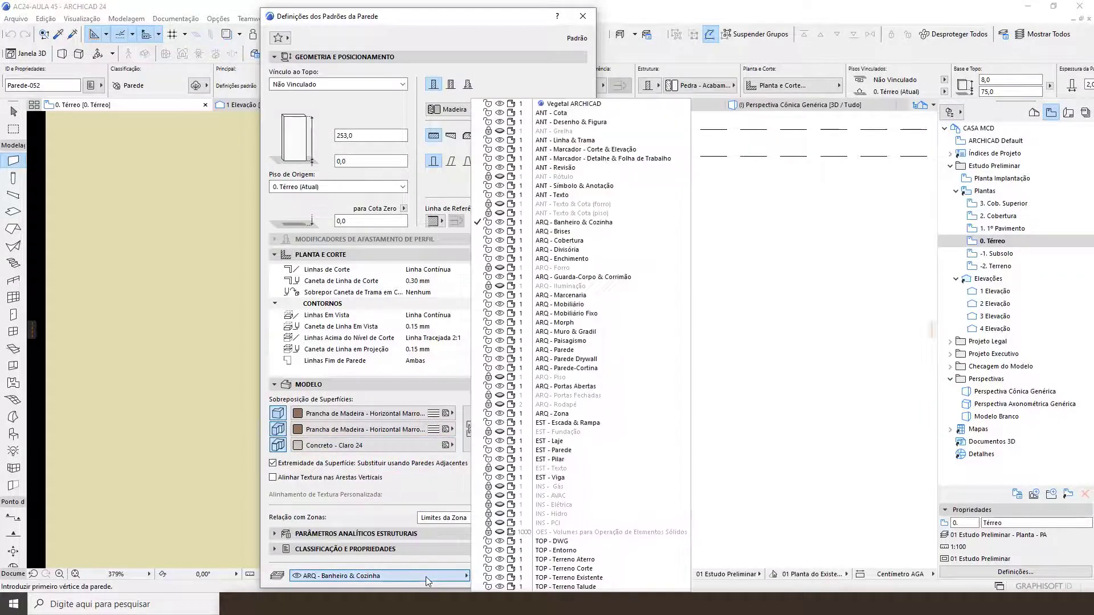
left_click(428, 577)
left_click(562, 578)
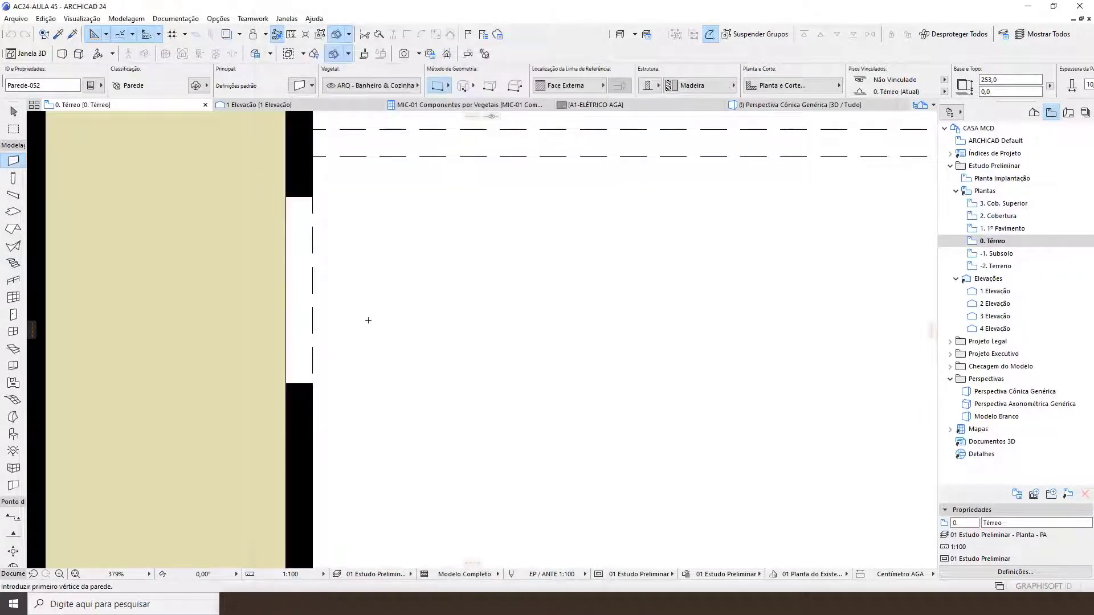
Draw a rectangular 100 by 100 cm wall box from the lower corner of the wall gap, thickness inward, and select its four walls
left_click(446, 88)
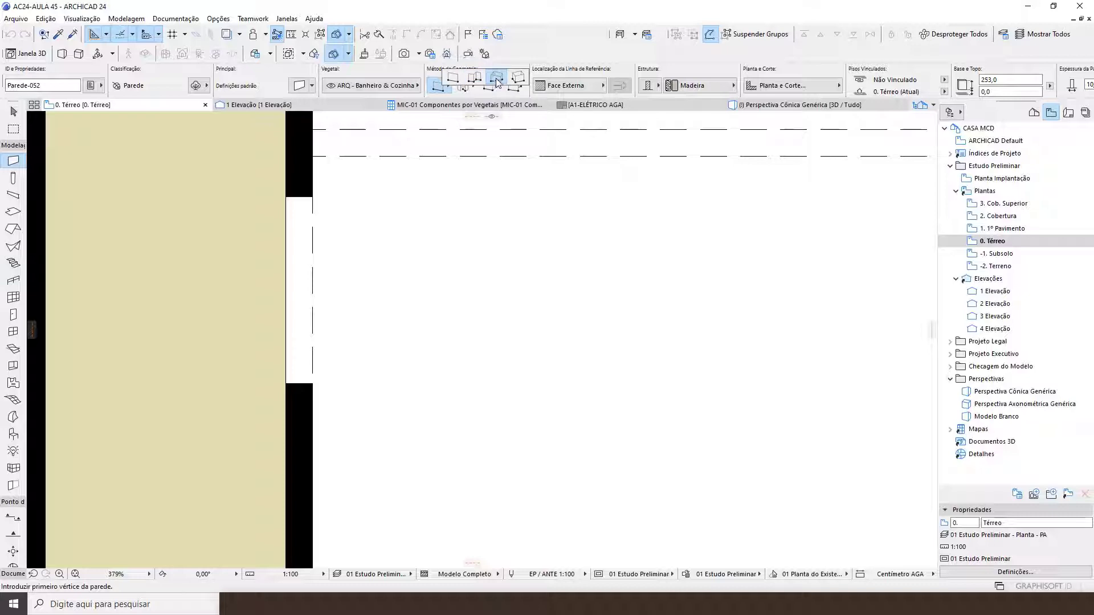
left_click(497, 80)
left_click(285, 384)
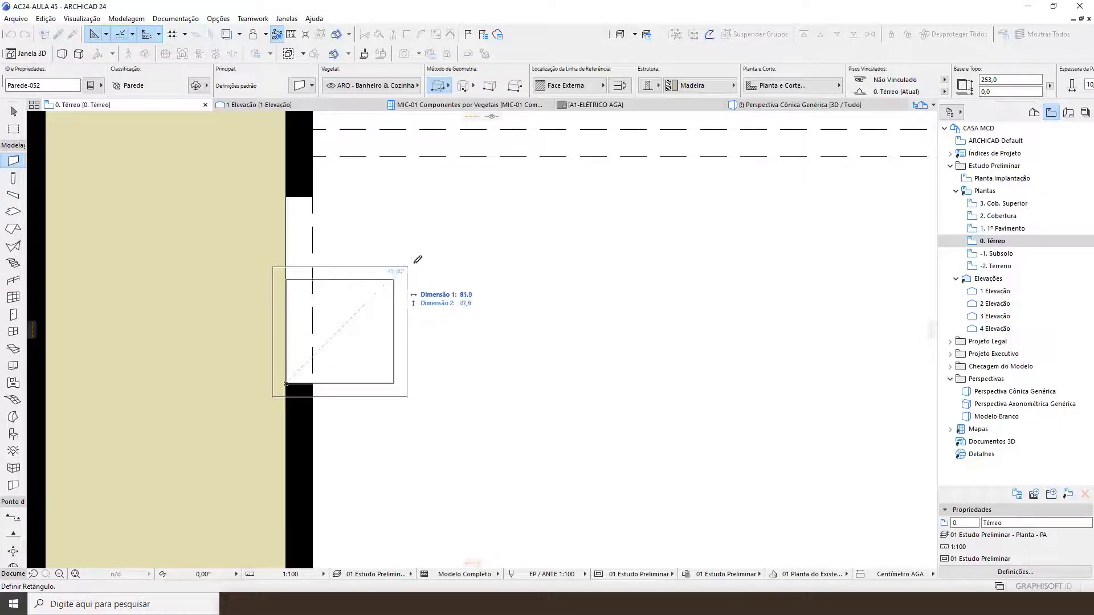
left_click(619, 87)
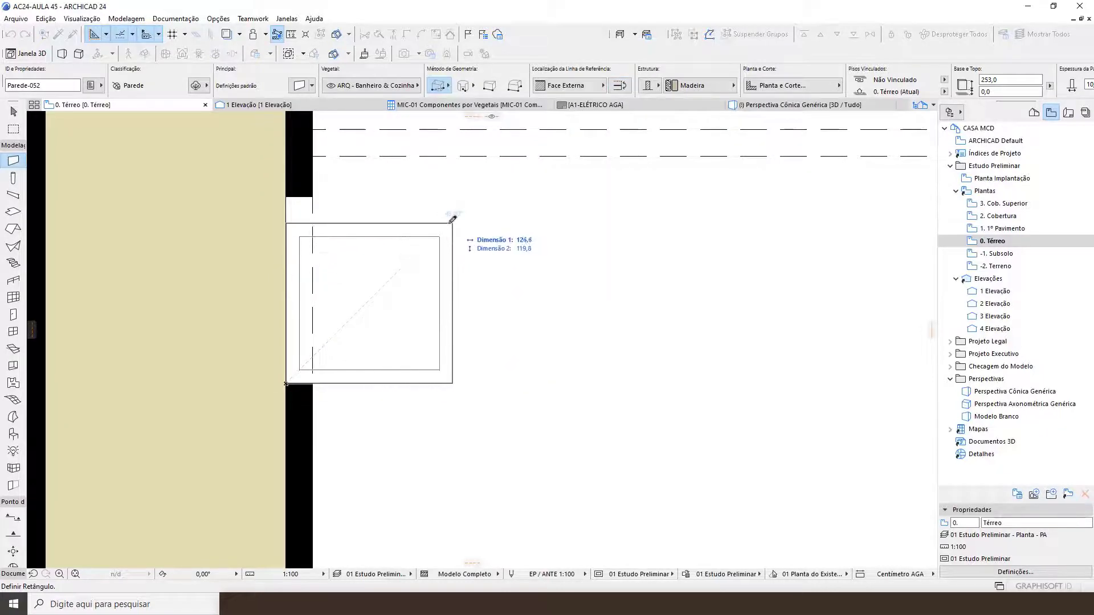
type("10")
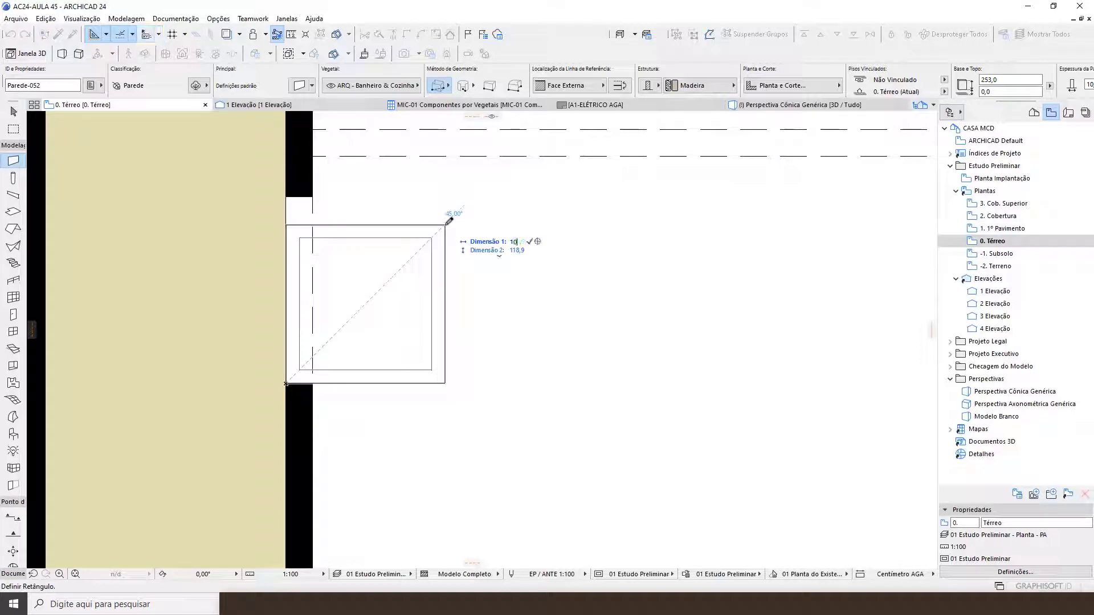
type("0")
key("Tab")
type("1")
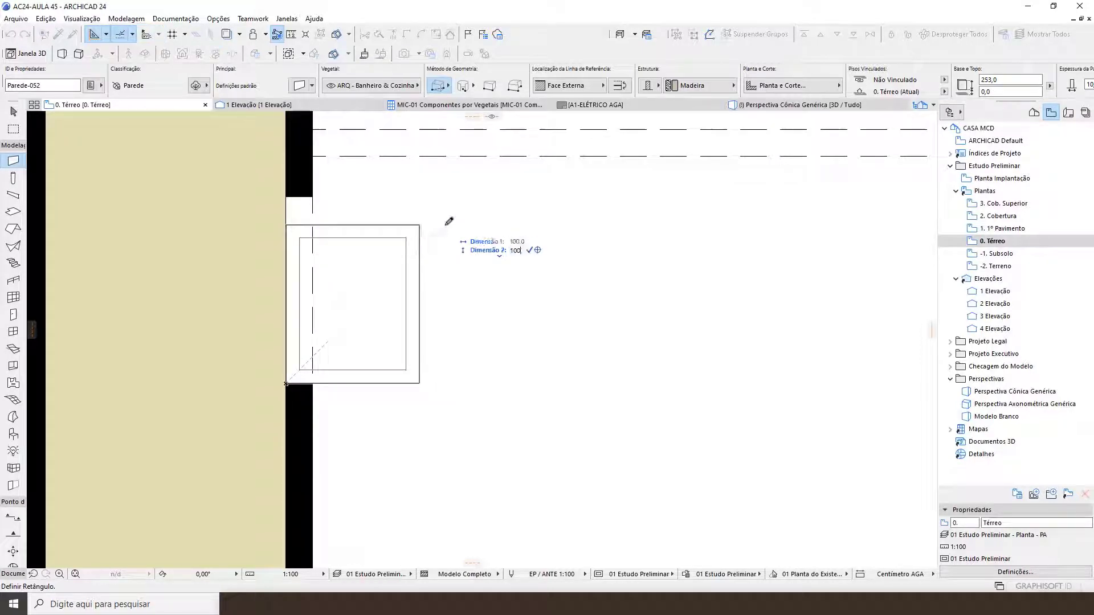
key("Return")
key("ctrl+a")
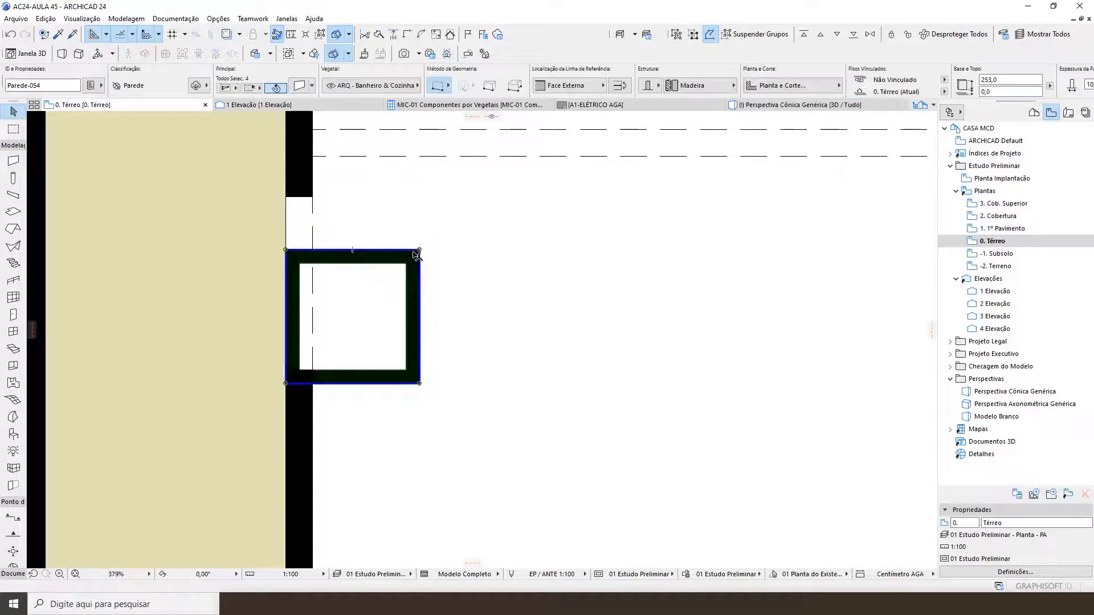
key("ctrl+d")
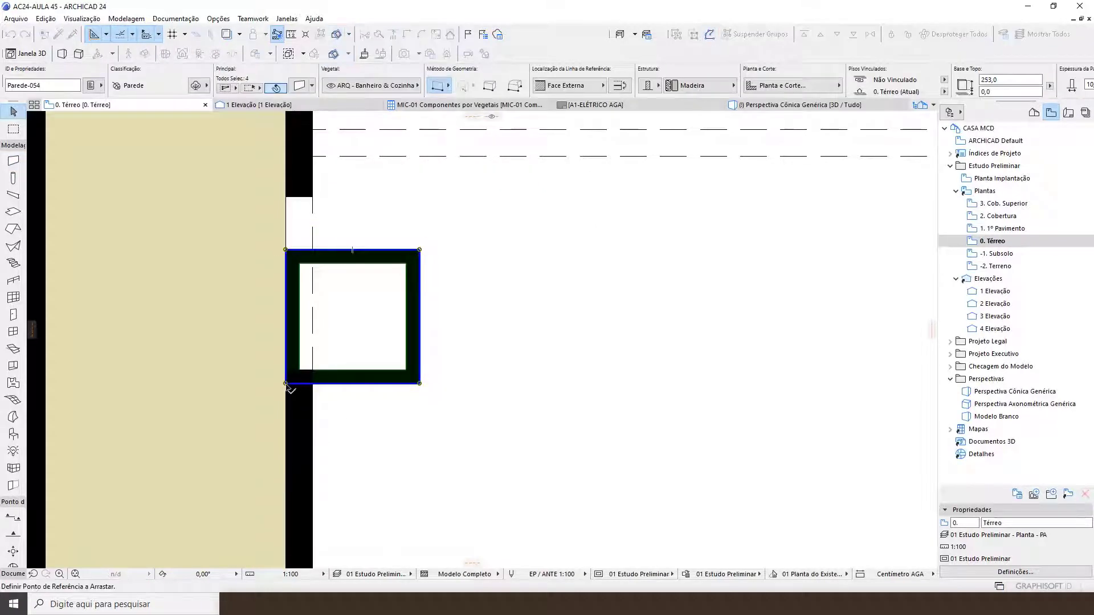
left_click_drag(286, 383, 326, 361)
key("ctrl+z")
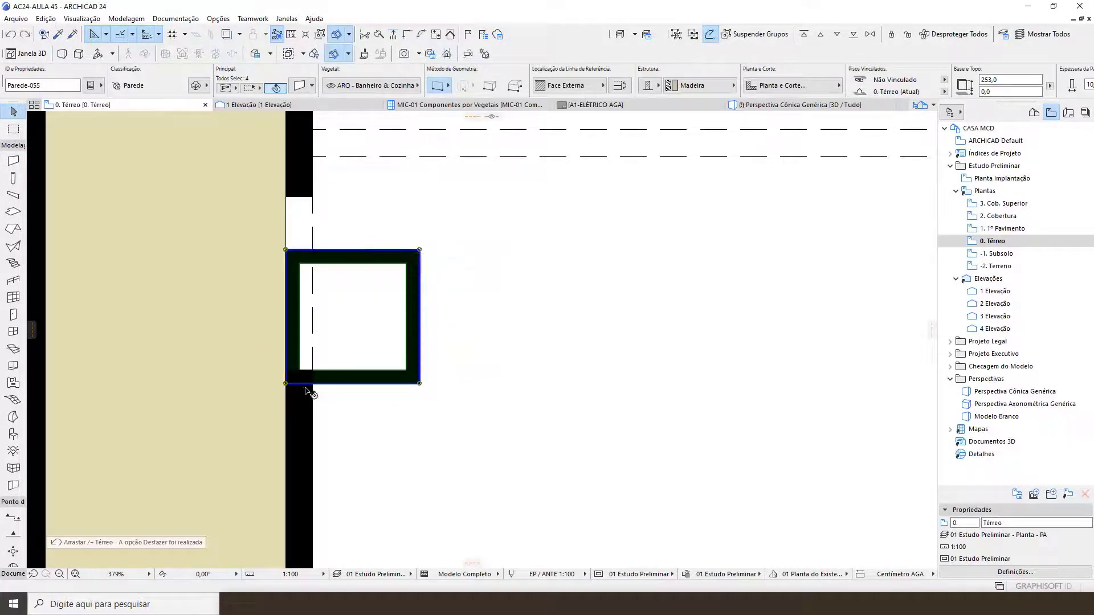
Move the selected wall box 20 cm horizontally to the left, past the outer face of the existing wall
key("ctrl+d")
left_click(286, 383)
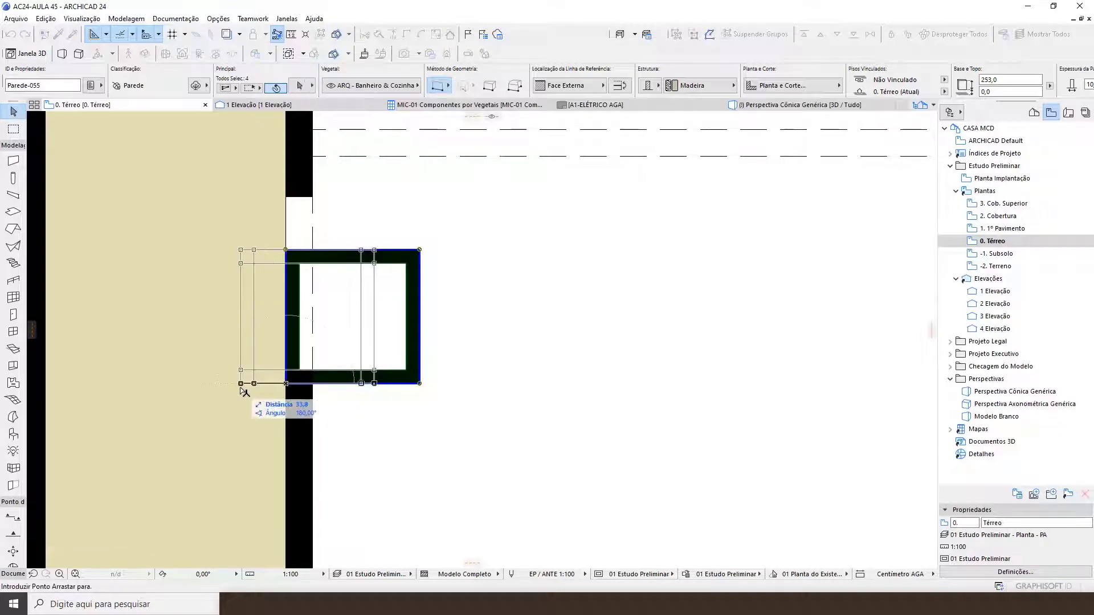
key("Tab")
type("20")
key("Return")
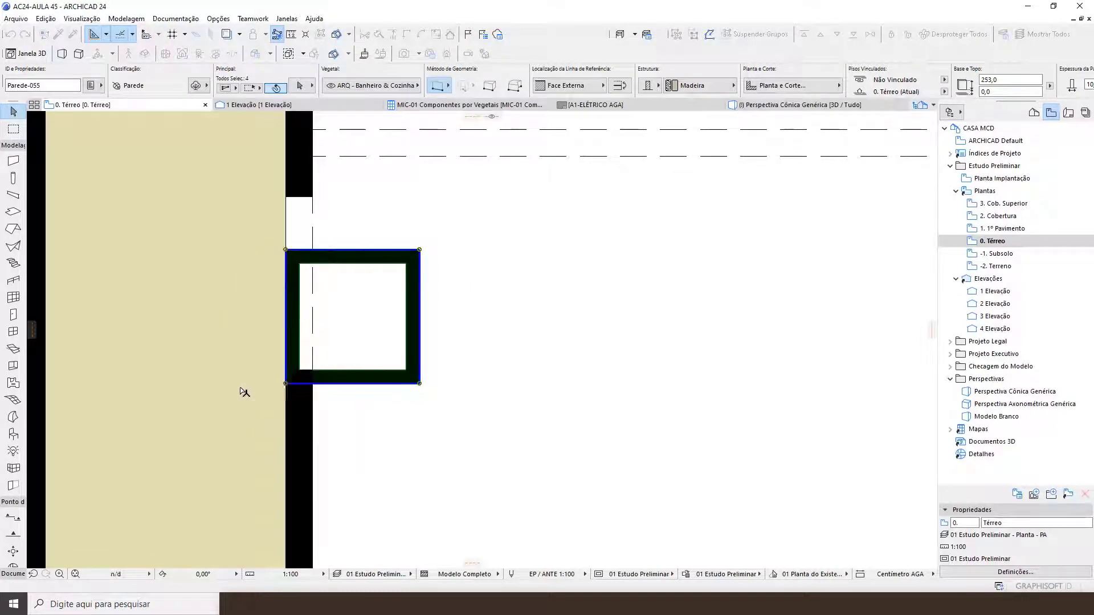
scroll(359, 283, "up", 2)
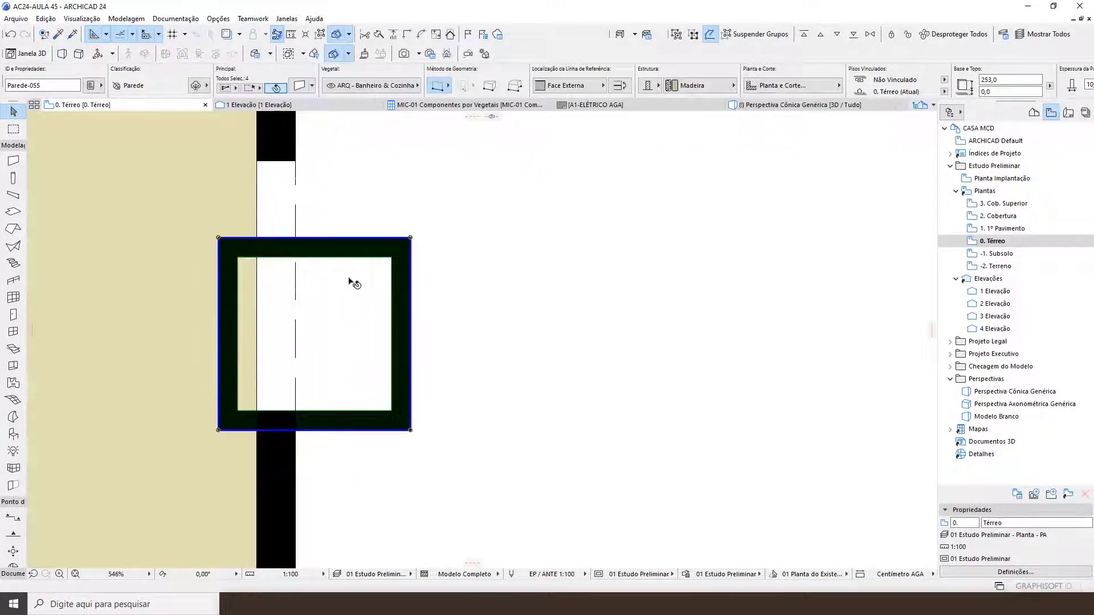
key("Escape")
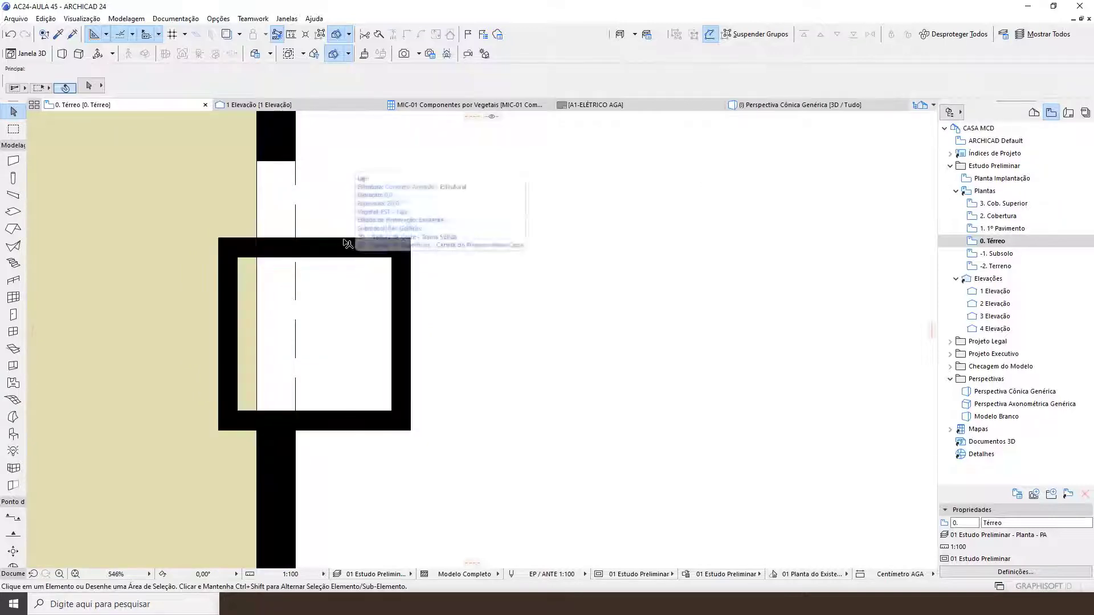
Examine the wooden wall box beside the pillar in the 3D perspective and return to the Térreo floor plan
key("F3")
scroll(330, 399, "up", 4)
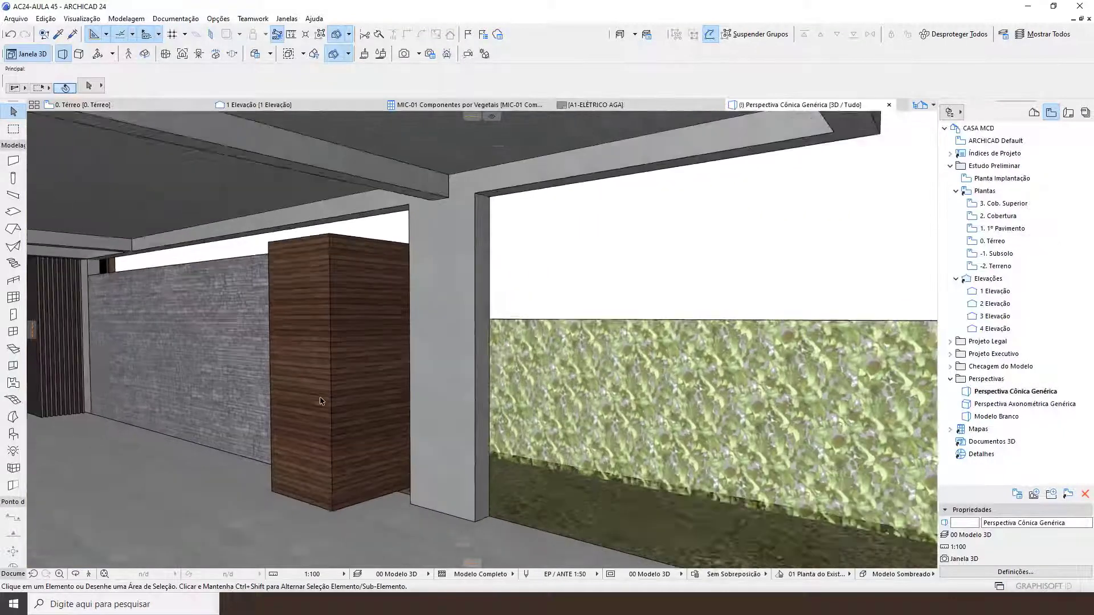
key("o")
left_click_drag(440, 367, 488, 401)
key("F2")
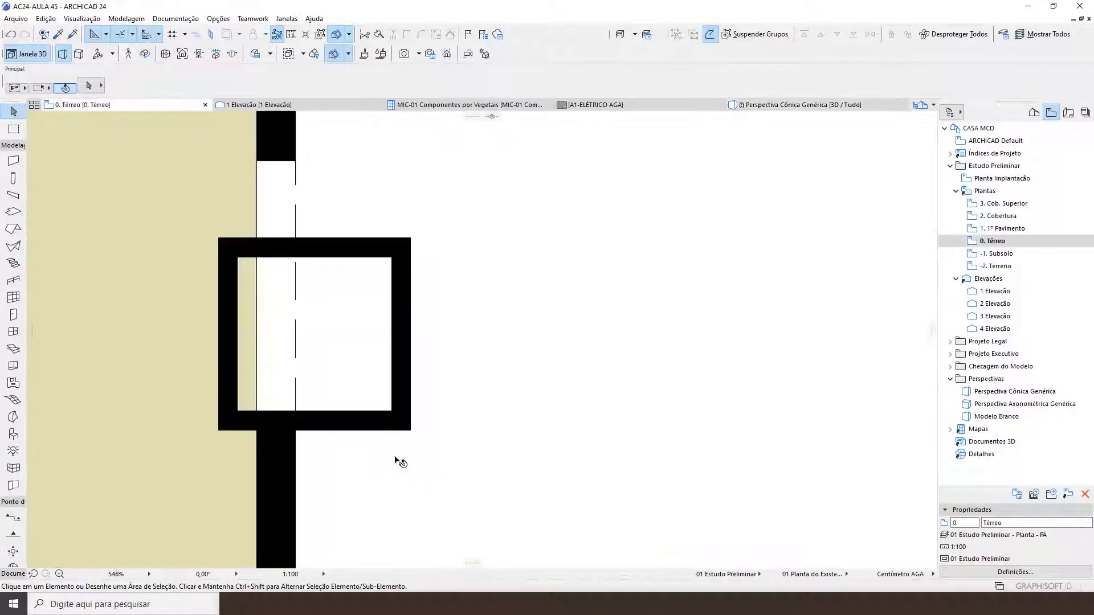
Extend the ground-floor slab with a 20 by 100 cm rectangle under the part of the wall box projecting past the outer wall face
left_click(385, 231)
scroll(290, 311, "down", 2)
scroll(278, 310, "up", 2)
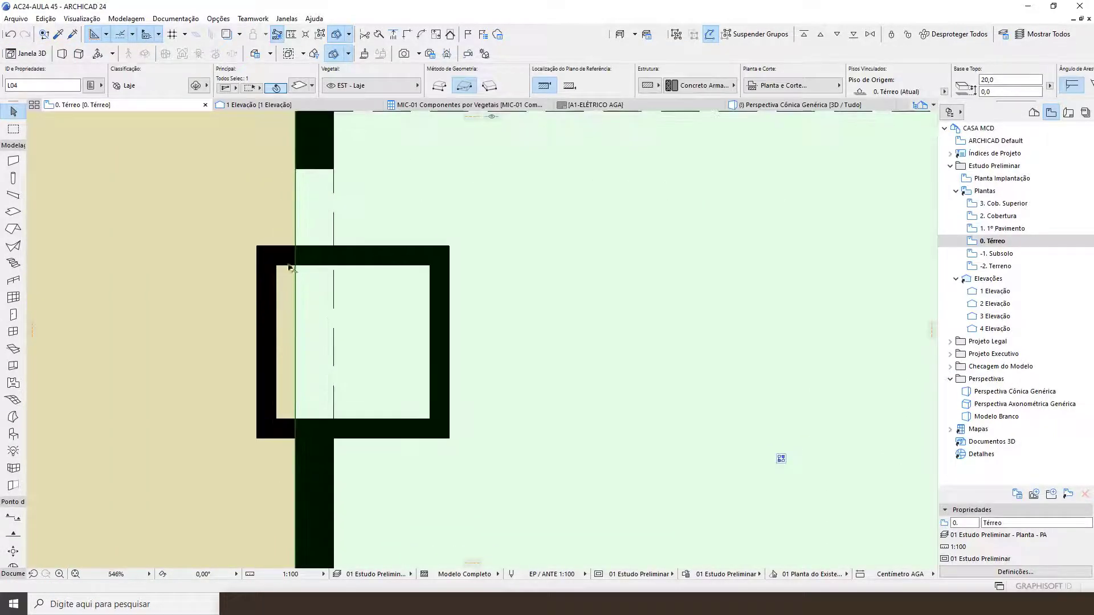
scroll(290, 330, "down", 9)
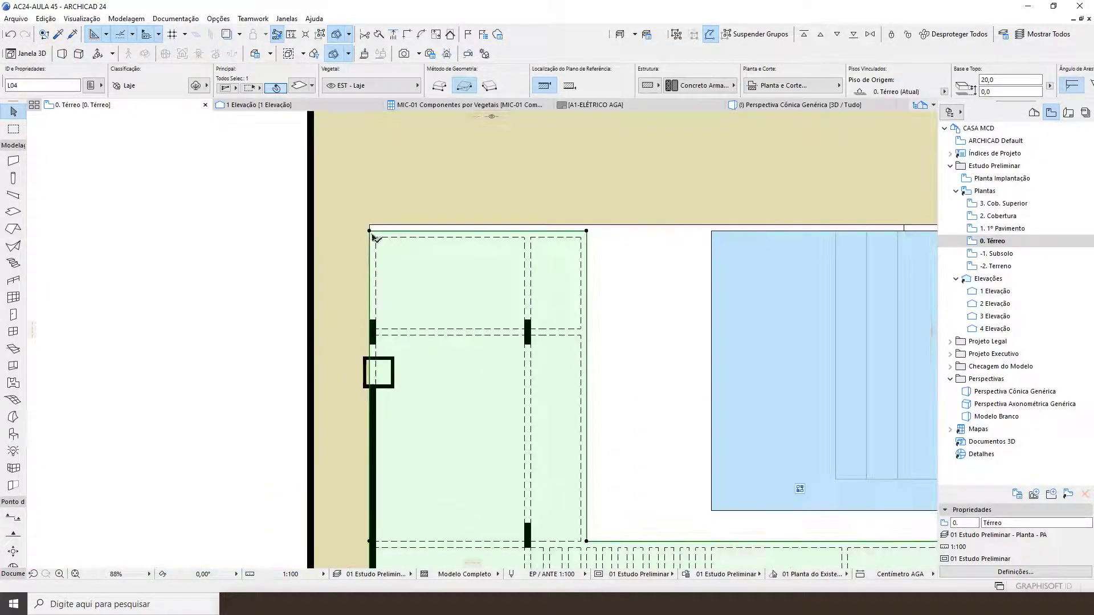
left_click(370, 231)
scroll(357, 349, "up", 3)
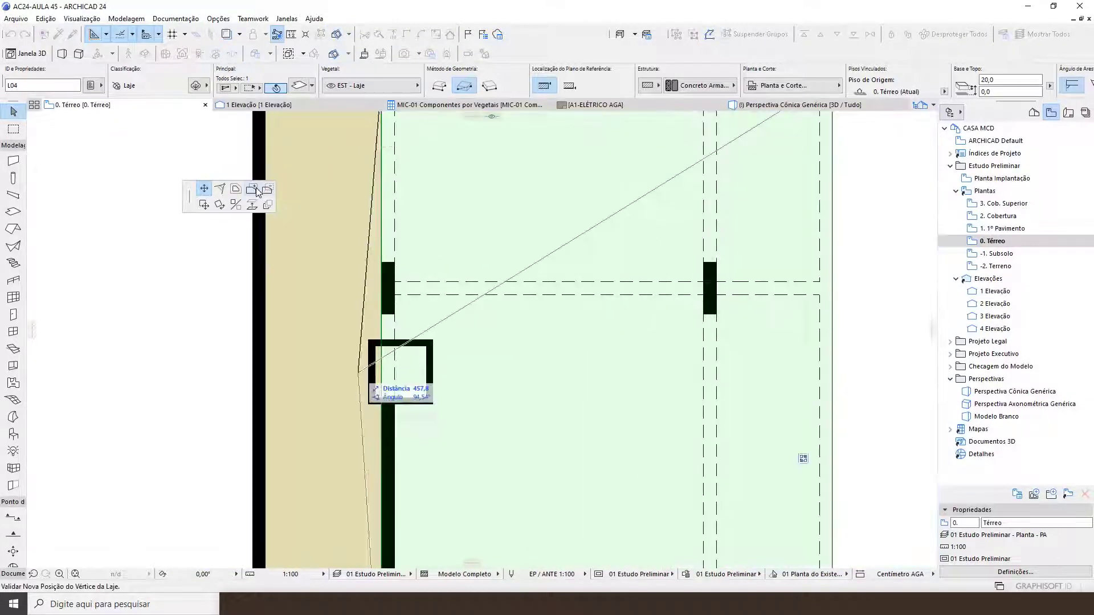
scroll(353, 371, "up", 3)
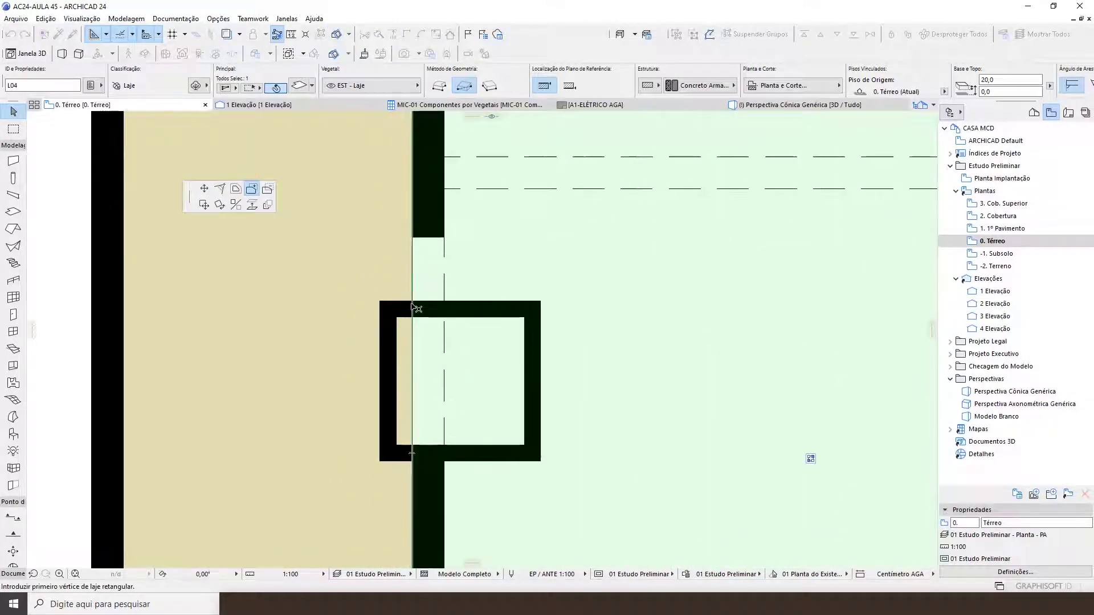
left_click(412, 301)
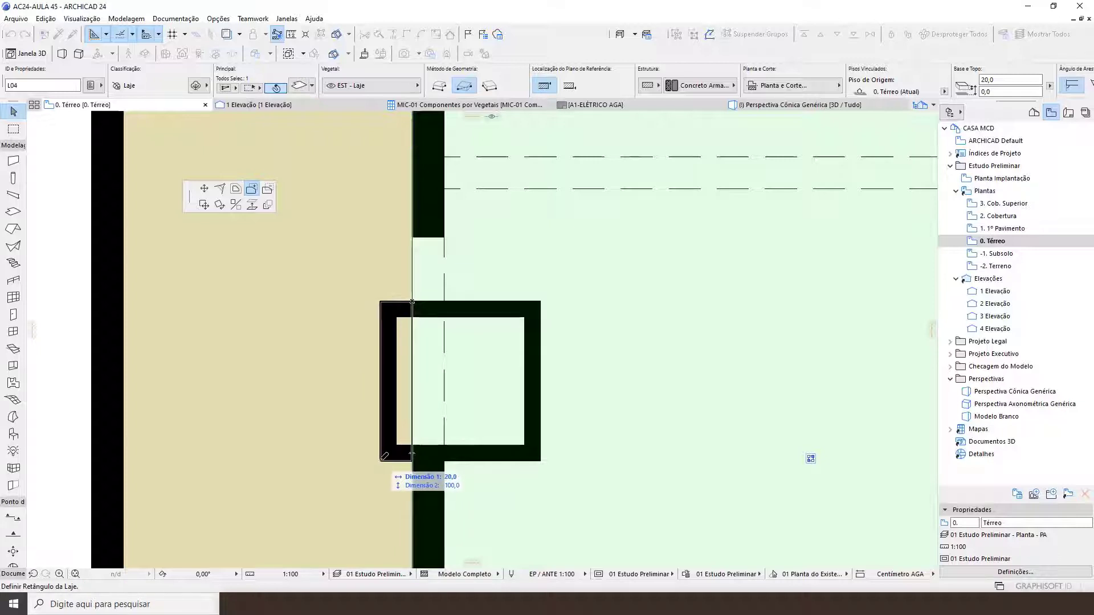
left_click(379, 460)
scroll(333, 324, "down", 3)
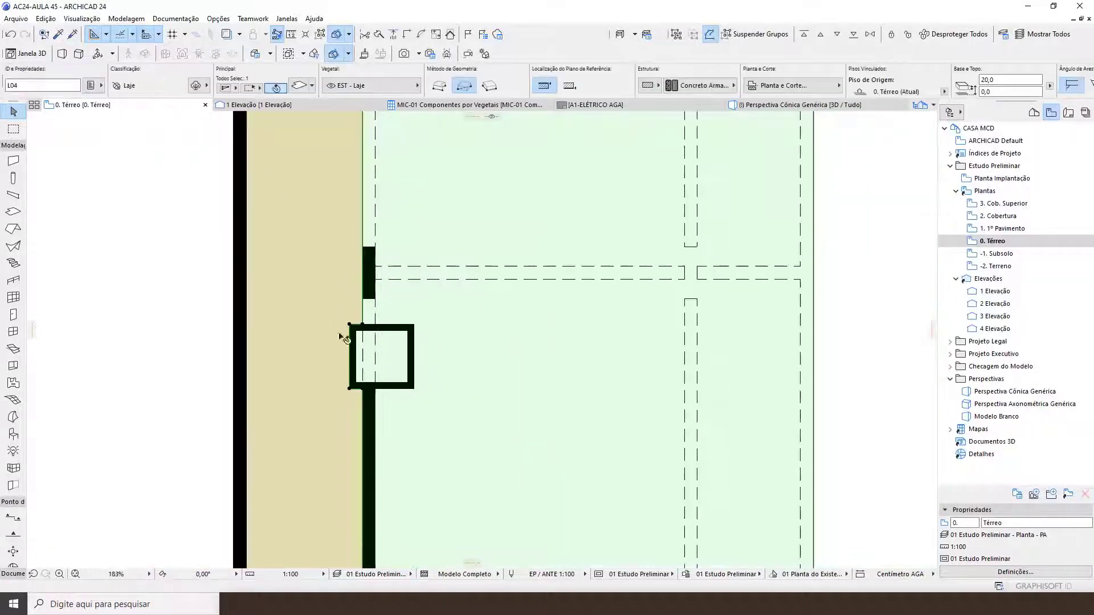
key("Escape")
scroll(371, 313, "down", 1)
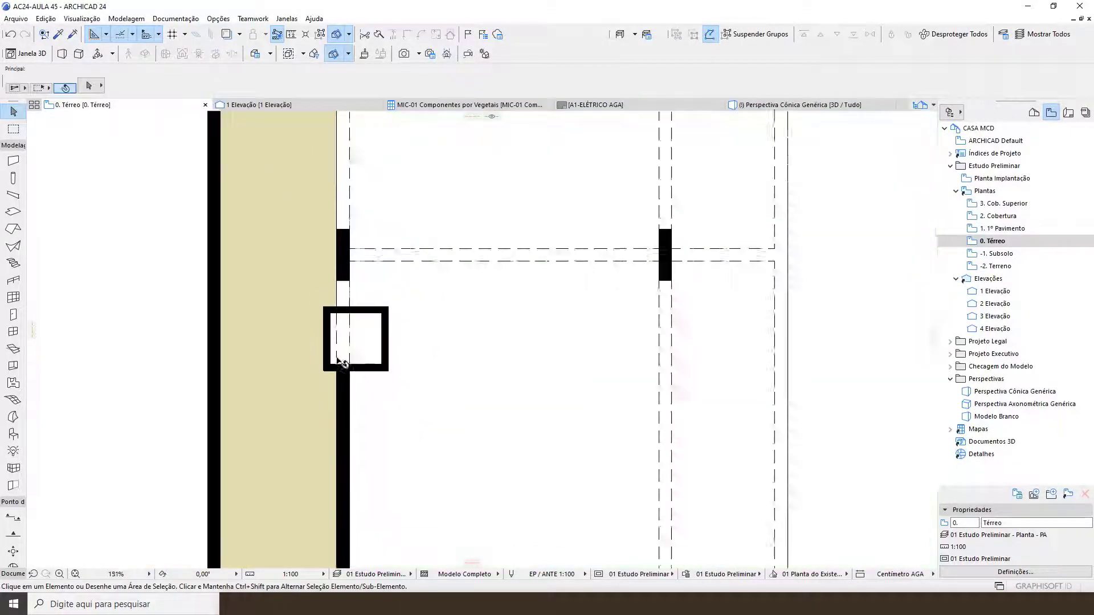
Set the default window to the empty rectangular opening Vão de Janela Retangular 24
middle_click_drag(406, 368, 336, 295)
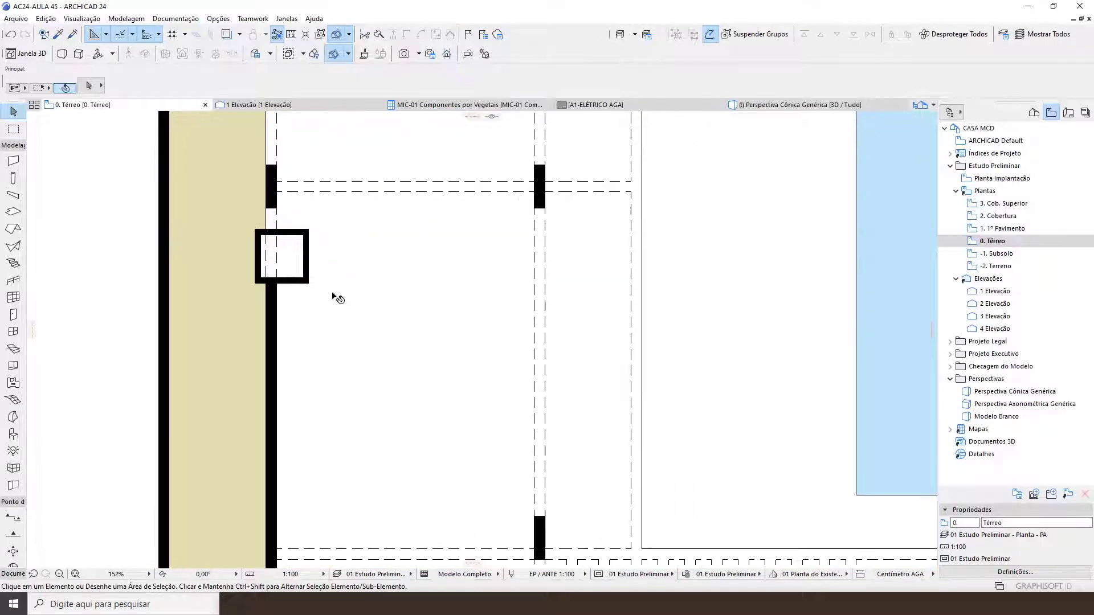
mouse_move(323, 294)
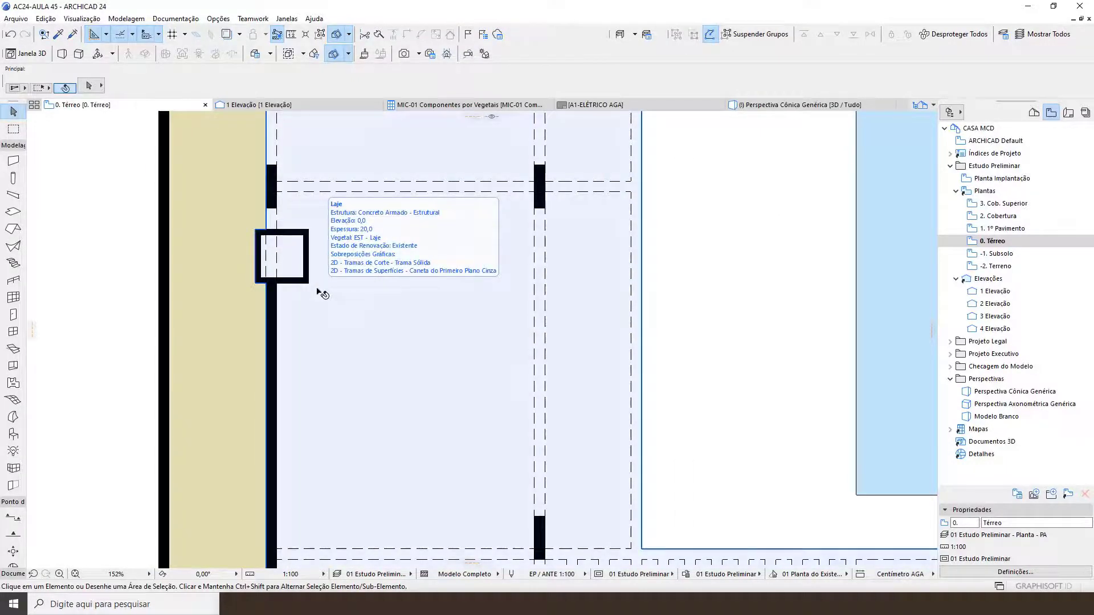
key("F3")
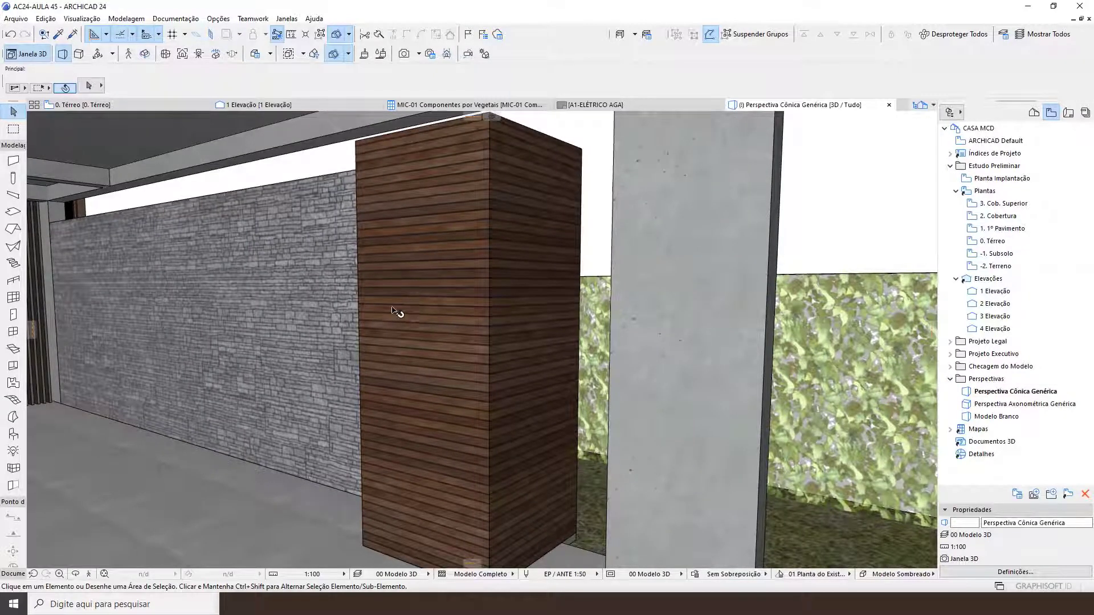
key("F2")
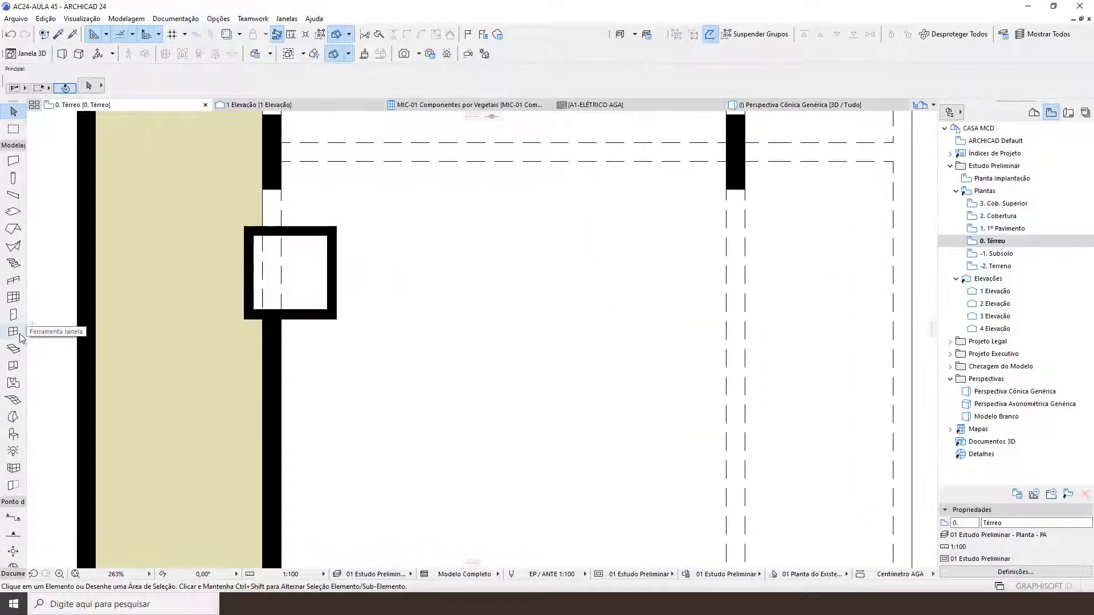
left_click(13, 333)
key("ctrl+t")
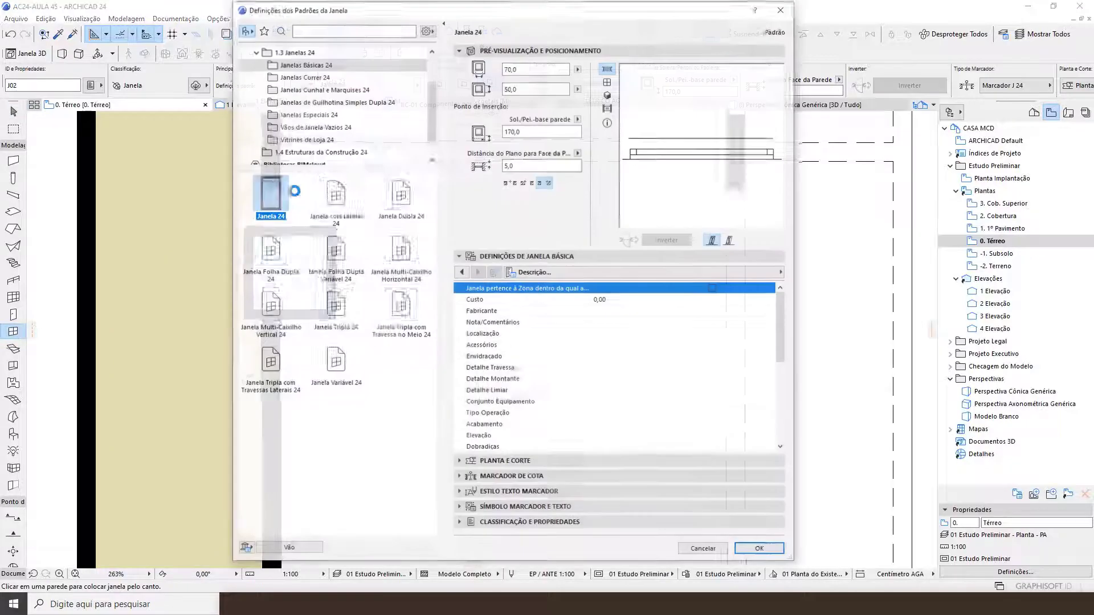
left_click(305, 129)
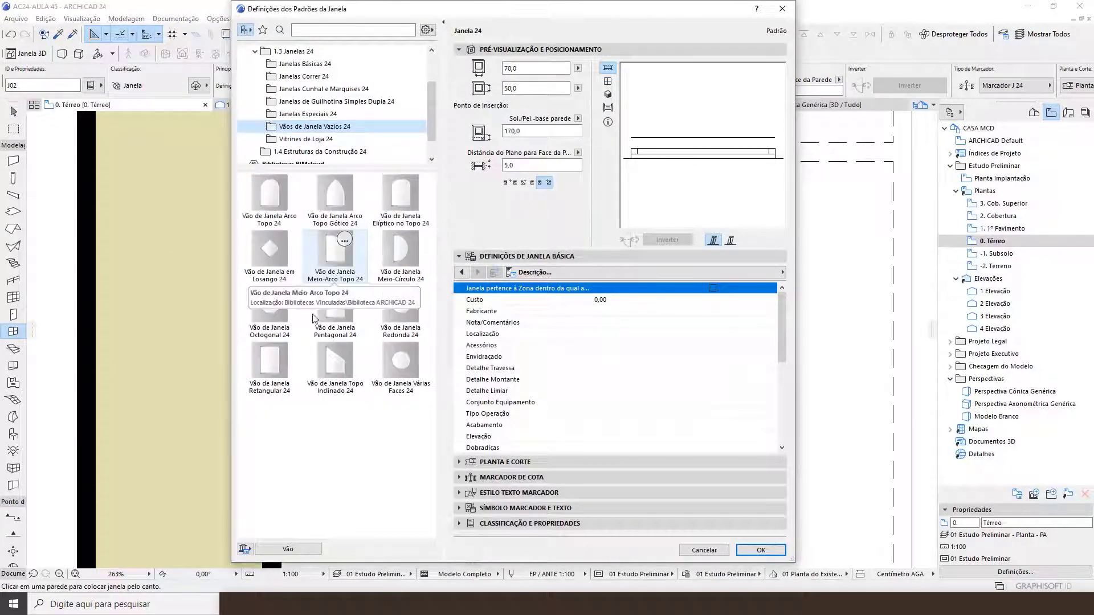
left_click(280, 371)
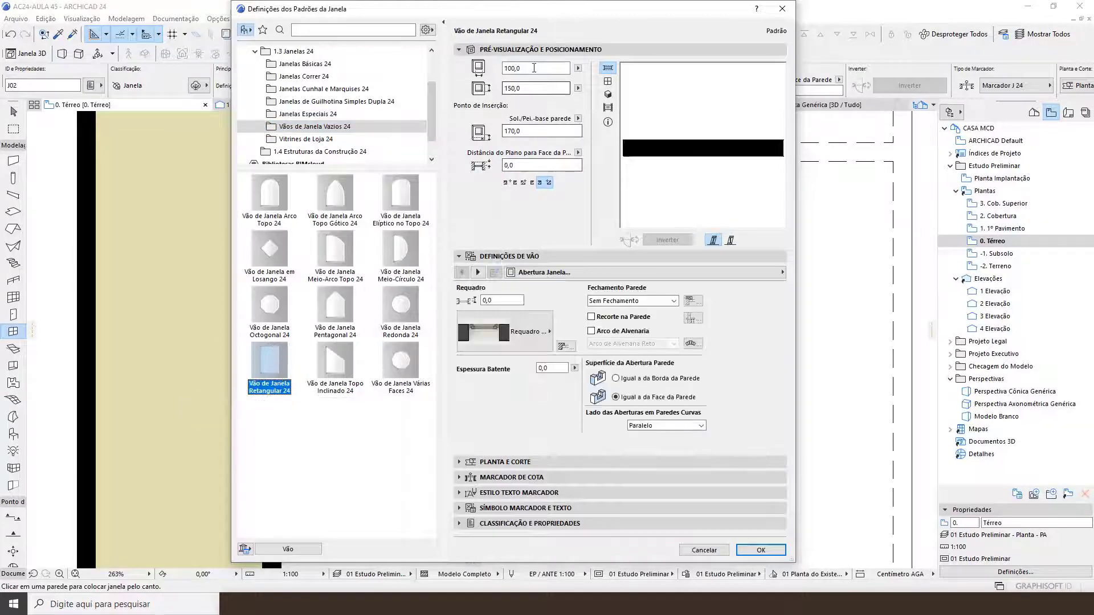
Set the opening to 60 cm wide and 60 cm high, with its sill 100 cm above the wall base
left_click(507, 69)
type("60")
left_click(530, 88)
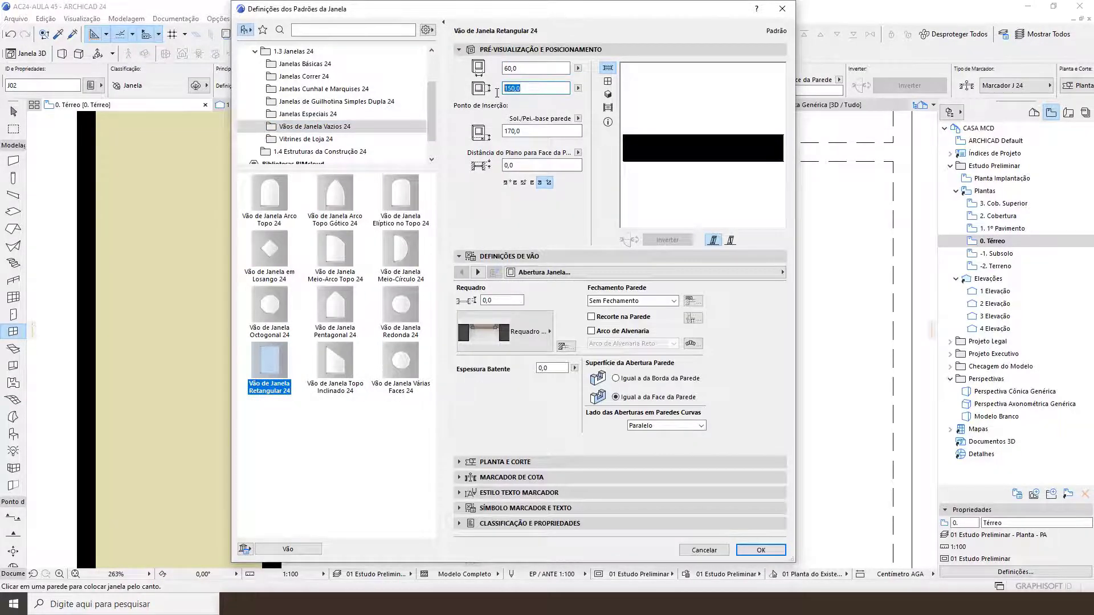
type("60")
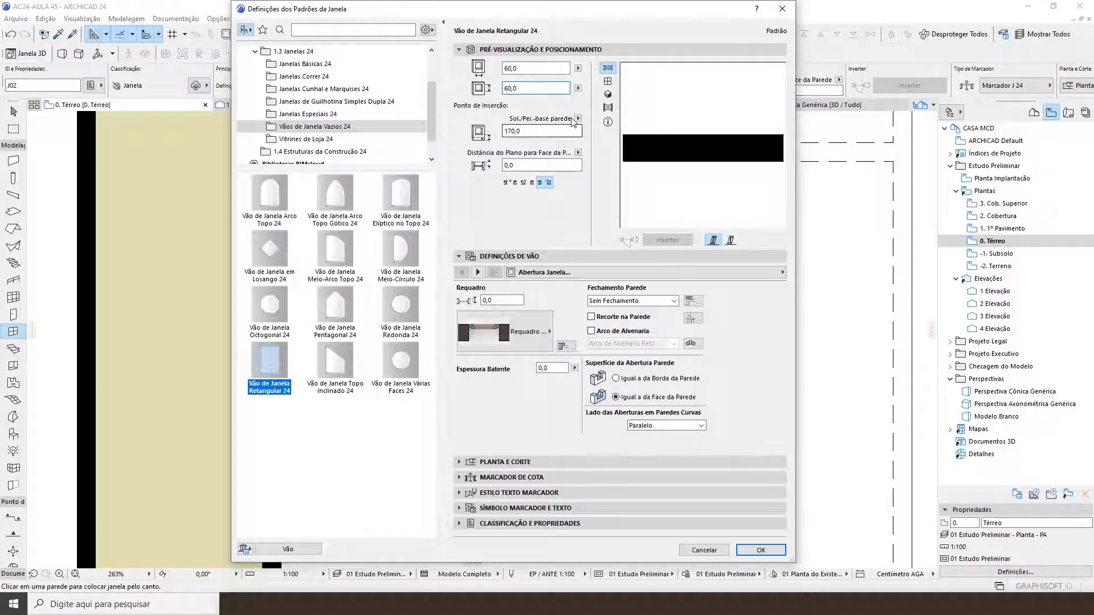
left_click(578, 119)
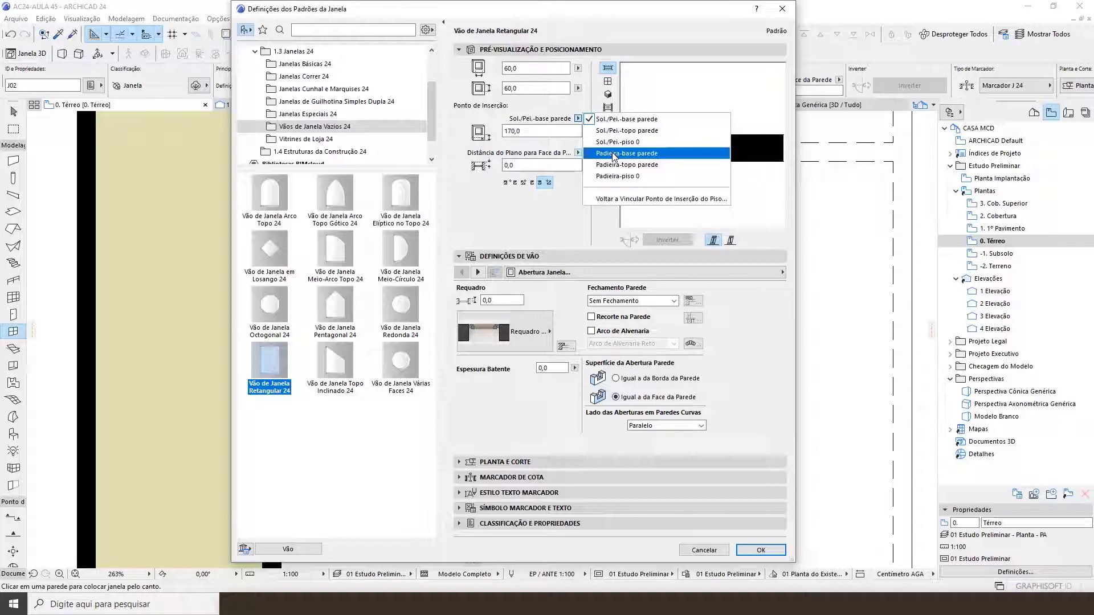
left_click(621, 119)
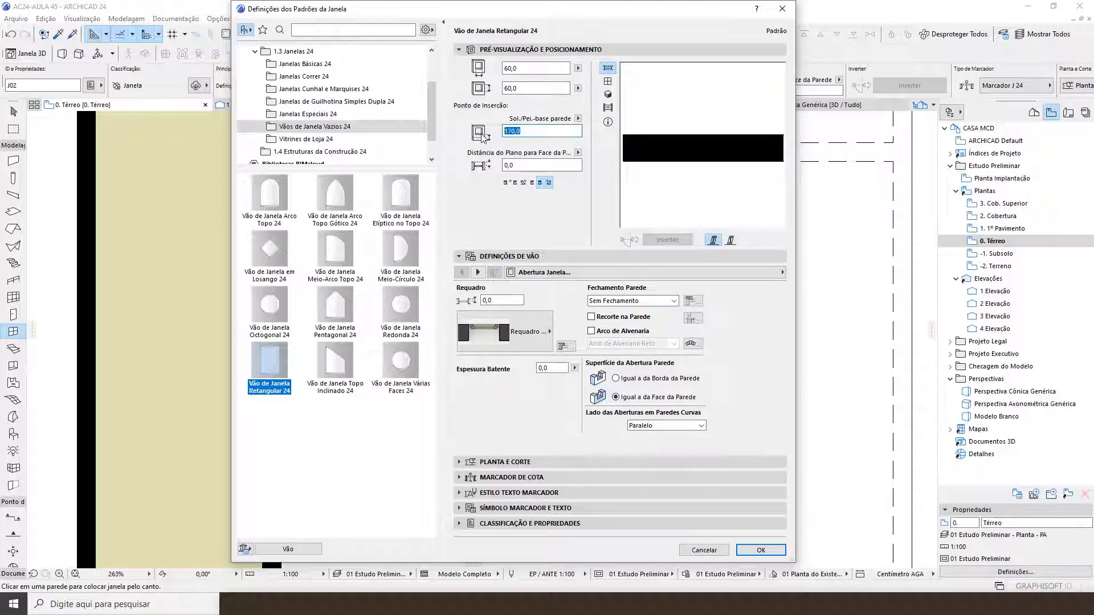
type("100")
left_click(521, 166)
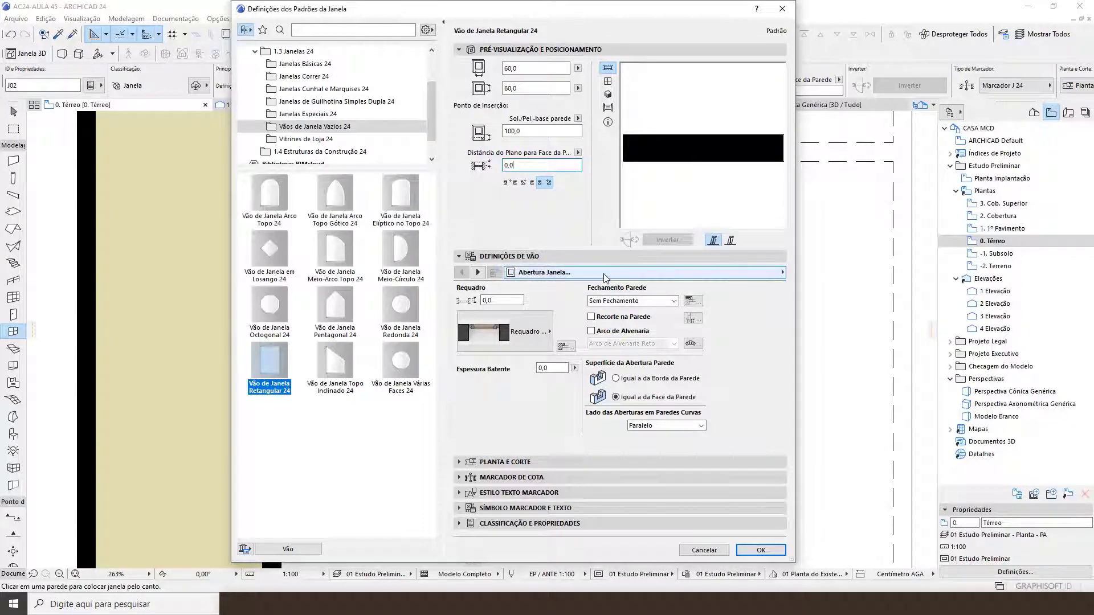
Set the opening's plan symbol fill pen and fill background pen to 26 and accept the window defaults
left_click(584, 275)
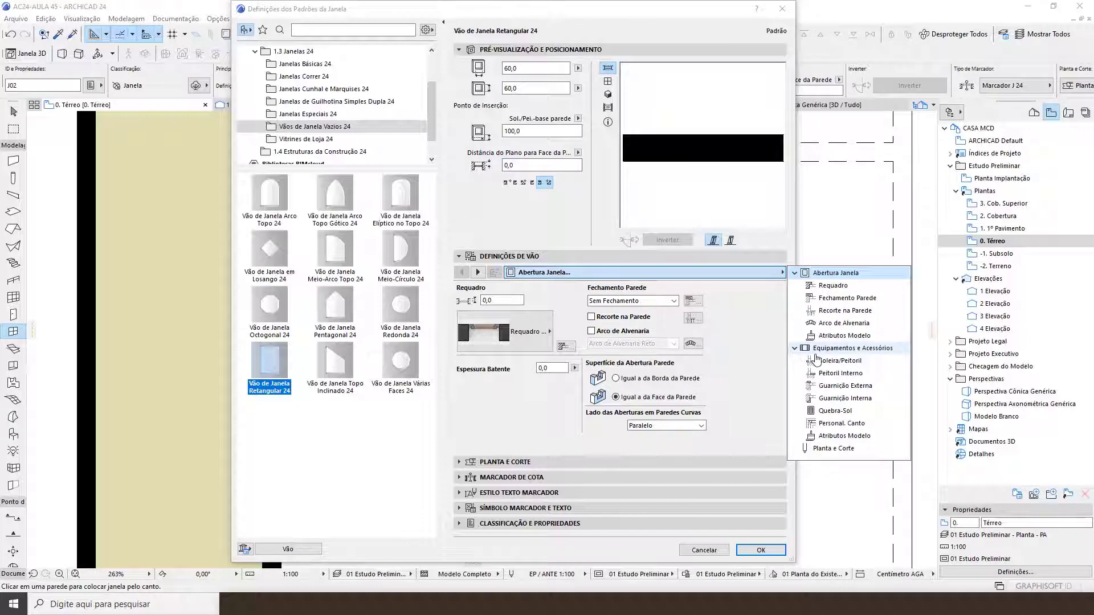
left_click(825, 448)
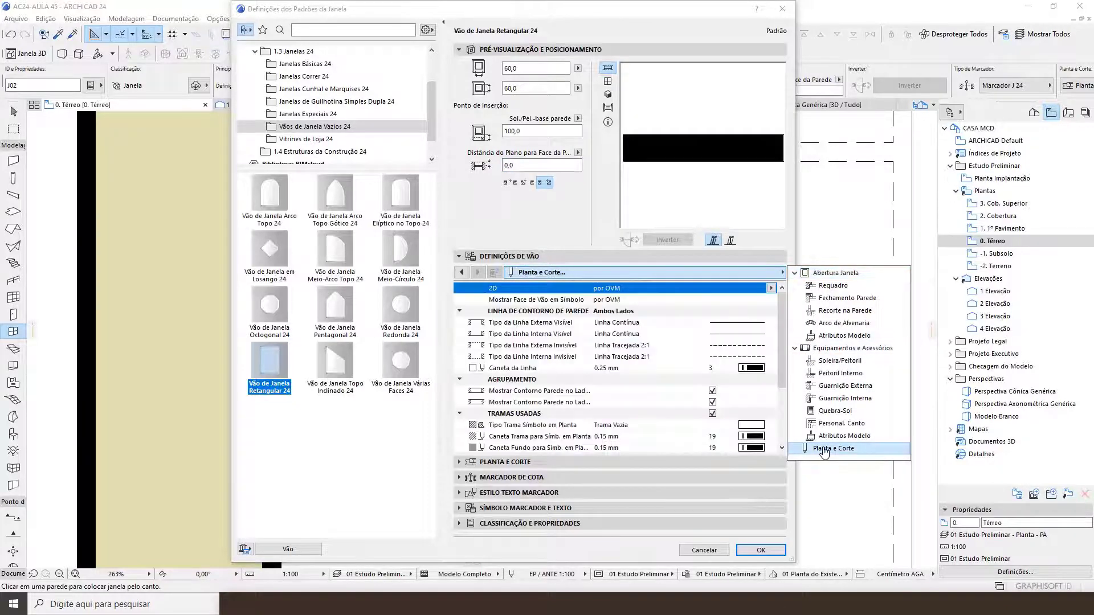
left_click_drag(782, 375, 782, 396)
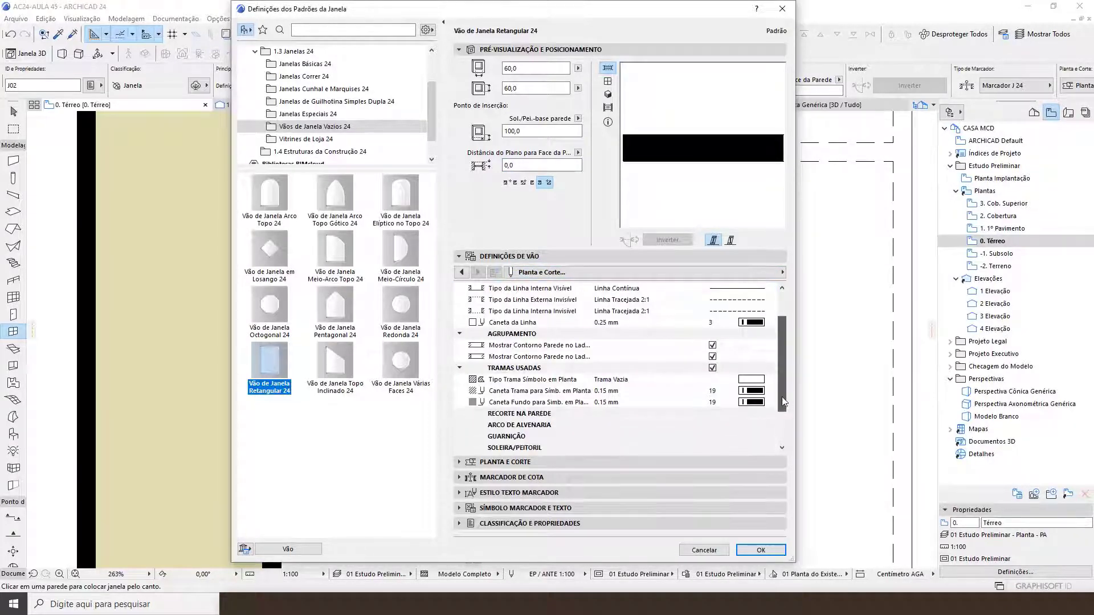
left_click(751, 391)
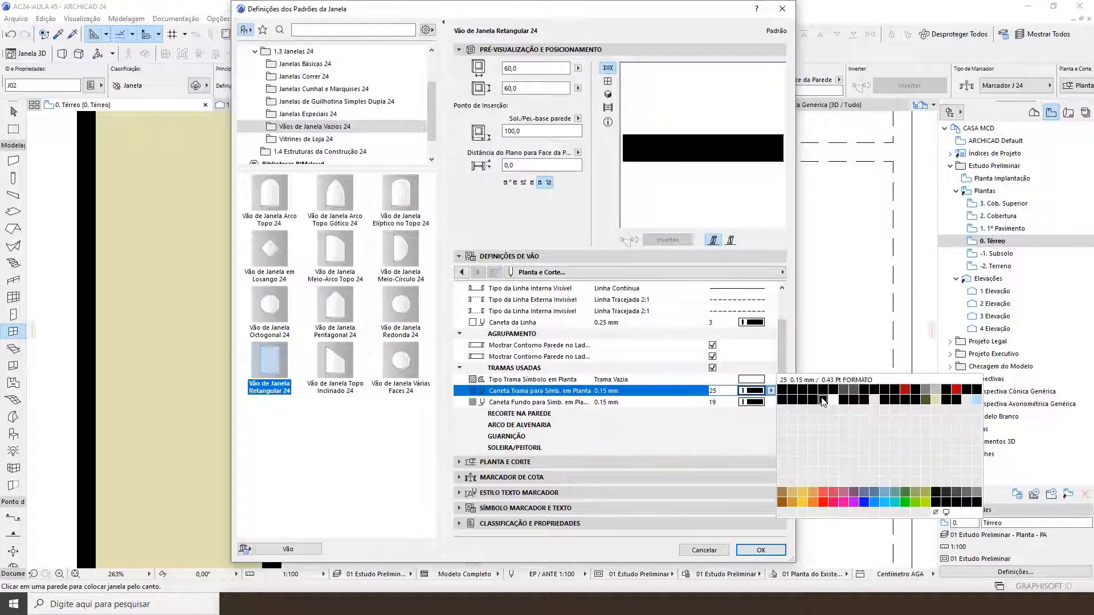
left_click(838, 402)
left_click(770, 402)
left_click(833, 411)
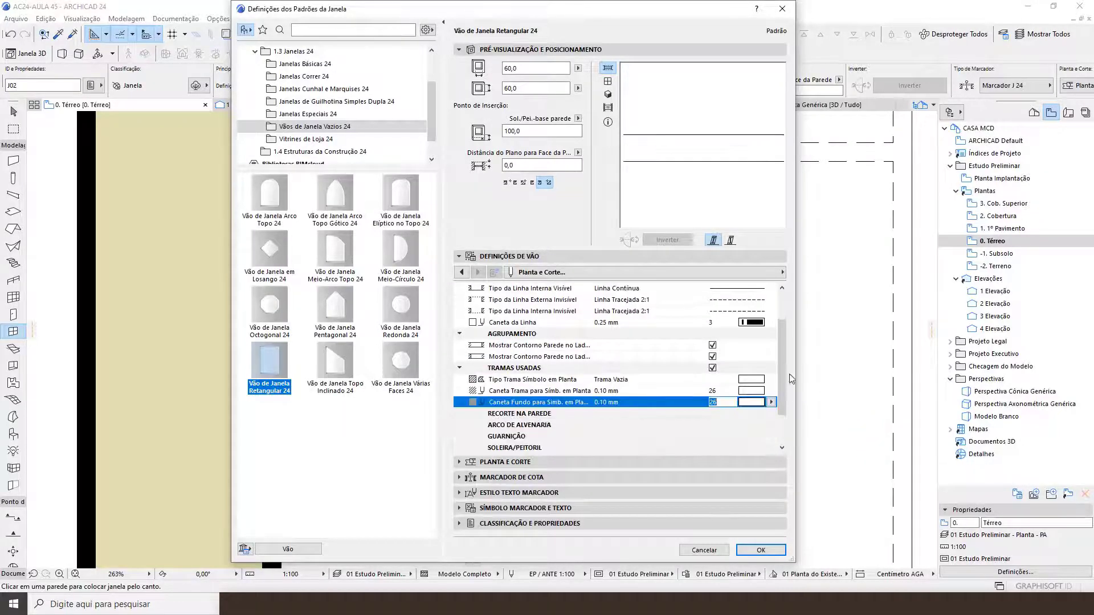
scroll(784, 369, "up", 2)
left_click_drag(781, 300, 788, 407)
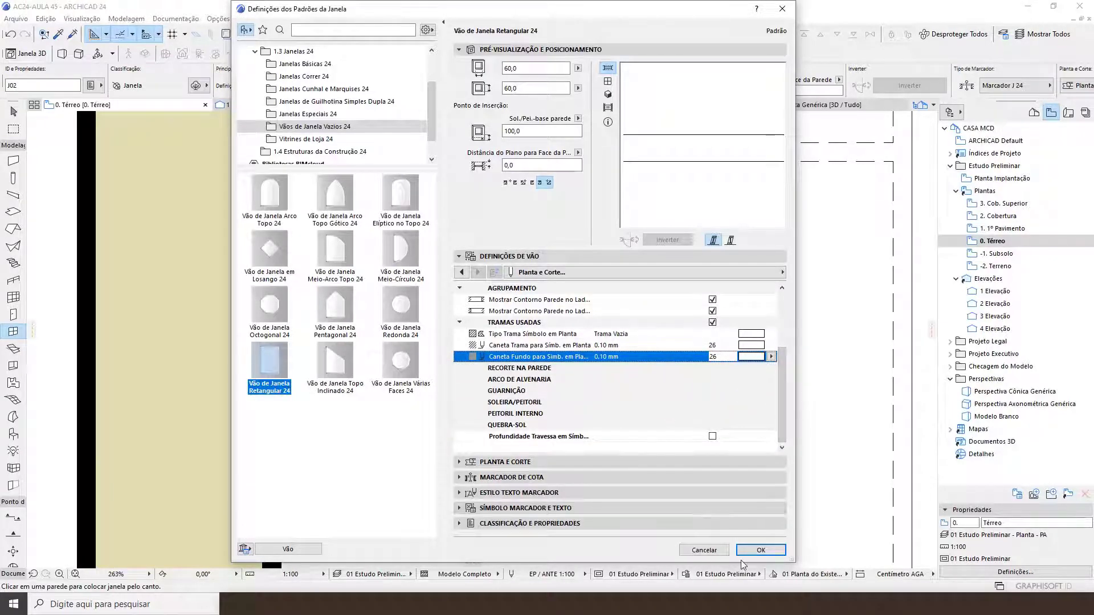
left_click(760, 550)
Place the opening by its centre in the middle of the wall box's inner wall, opposite the outer face
scroll(332, 266, "up", 3)
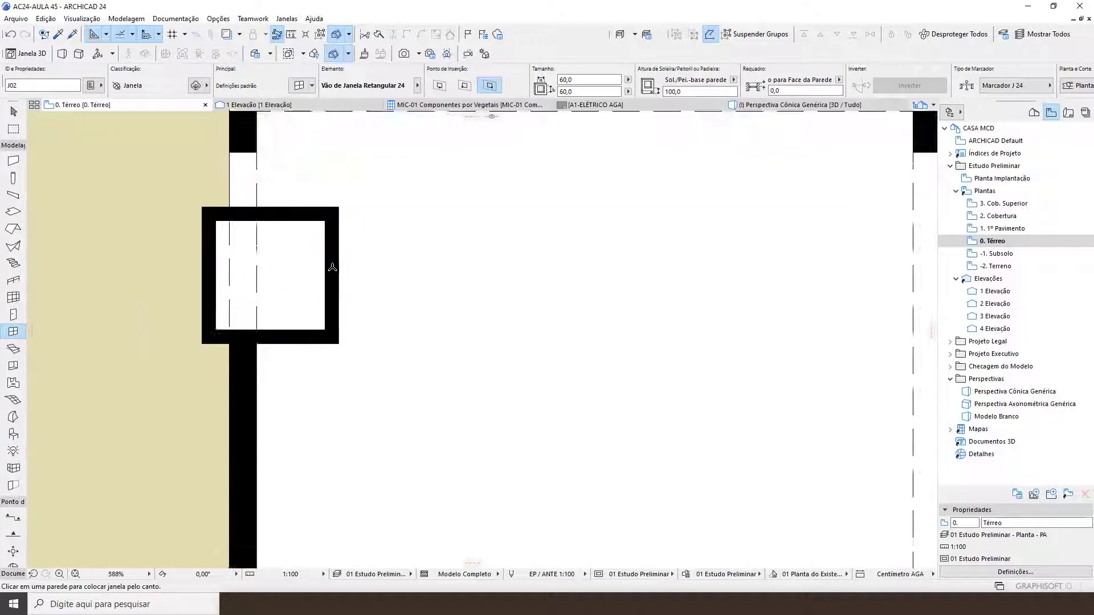
scroll(332, 266, "up", 2)
left_click(439, 85)
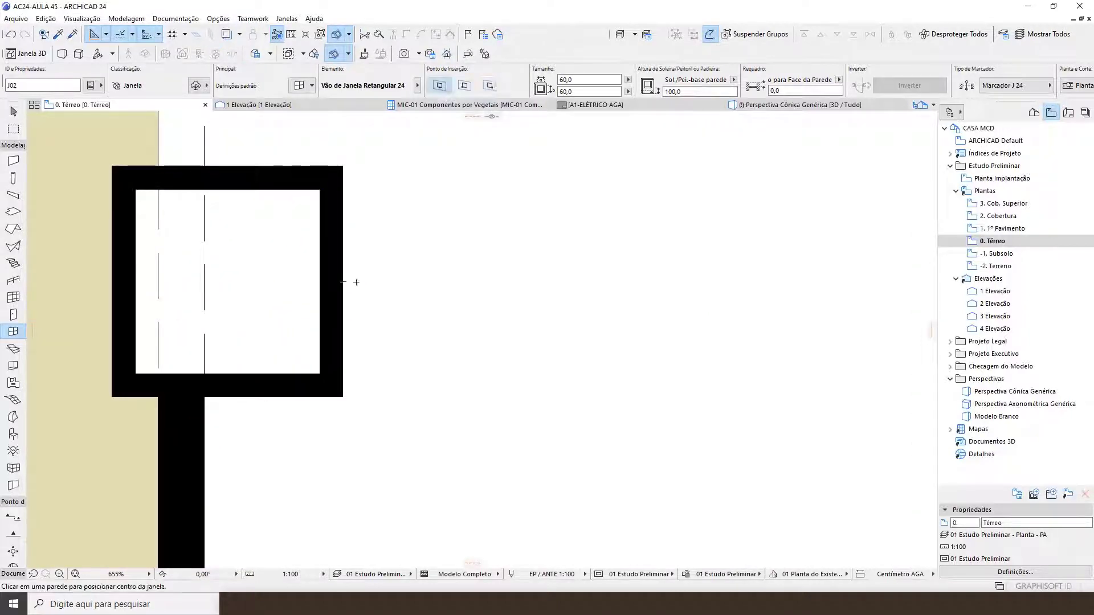
left_click(348, 281)
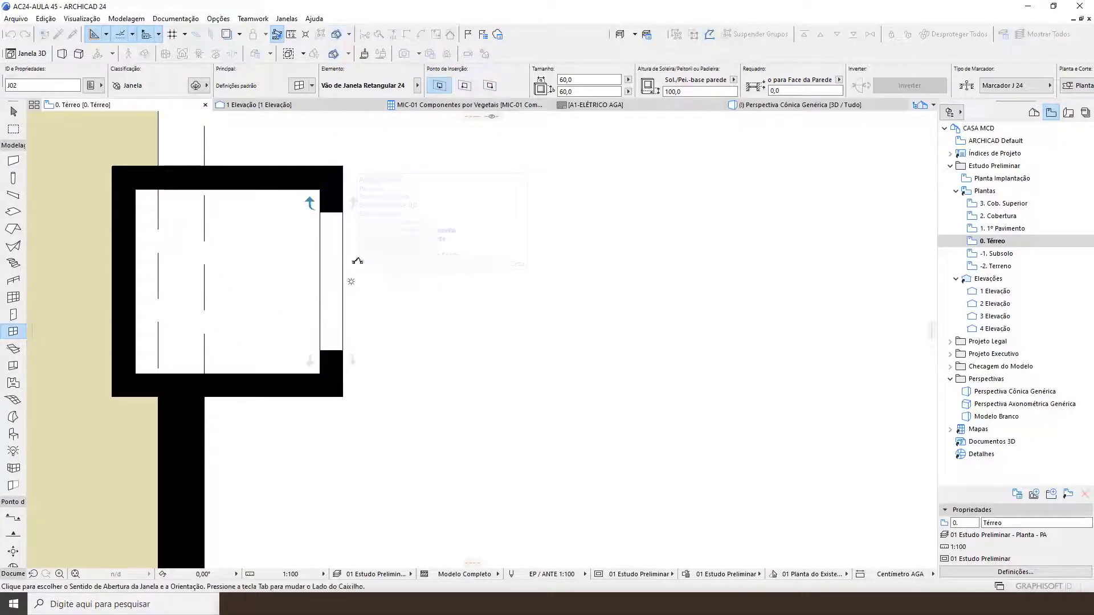
left_click(402, 214)
scroll(384, 302, "down", 5)
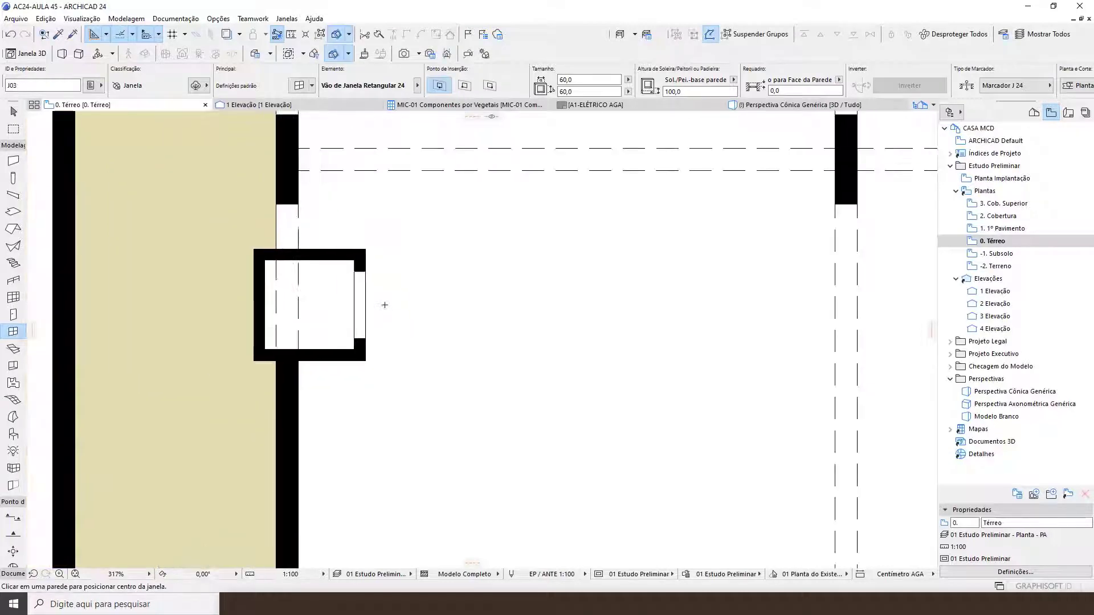
In the 3D perspective, suspend groups and lower the wall box's outer wall facing the hedge to a height of 210 cm
key("F3")
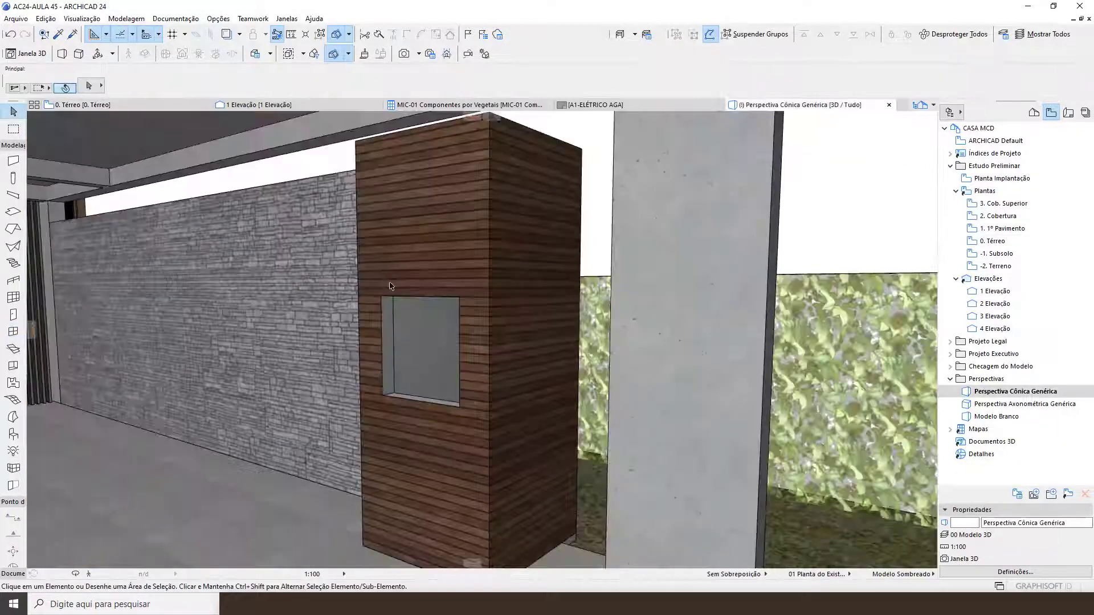
middle_click_drag(393, 268, 420, 319, "shift")
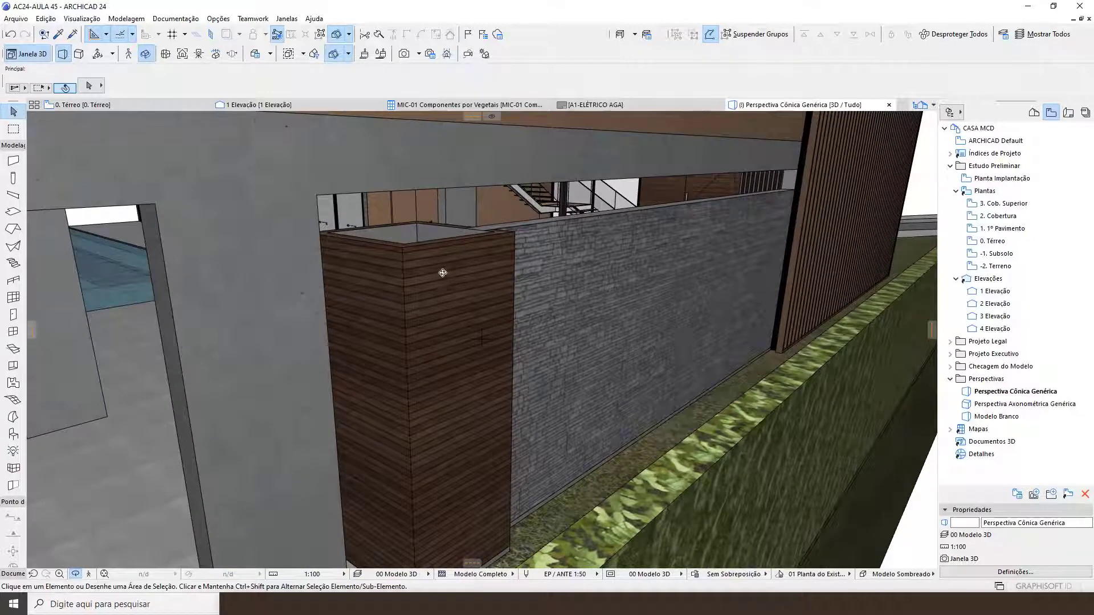
left_click(459, 252)
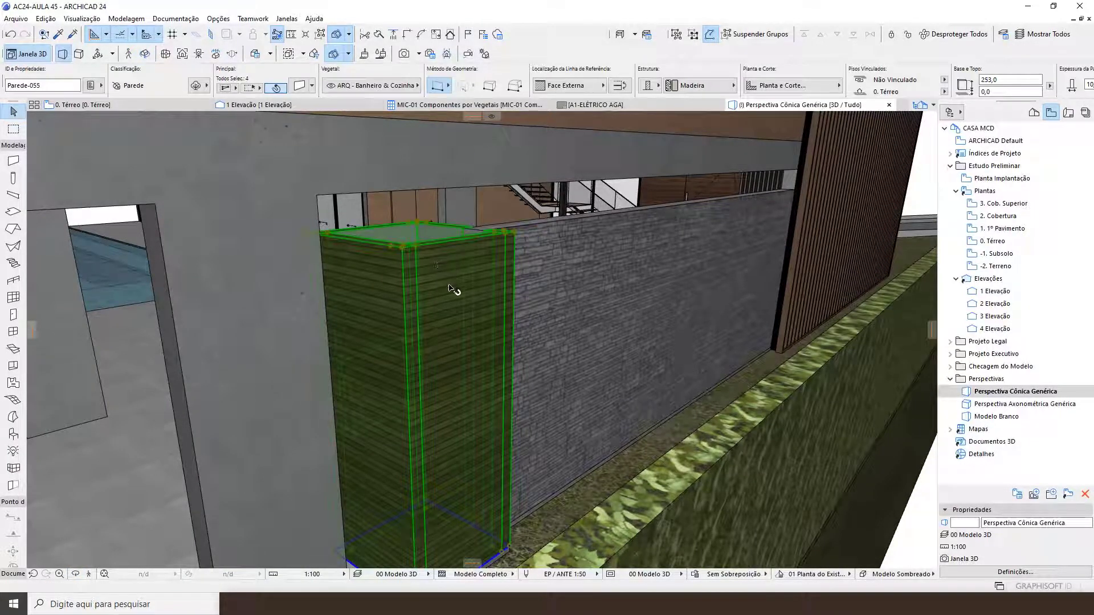
key("Escape")
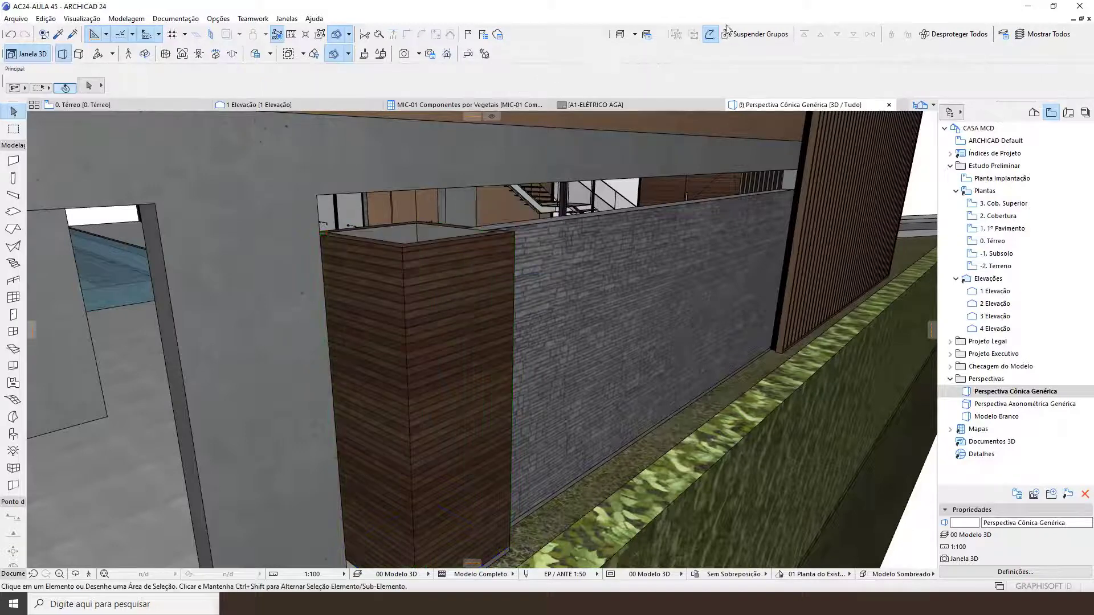
left_click(459, 268)
key("ctrl+t")
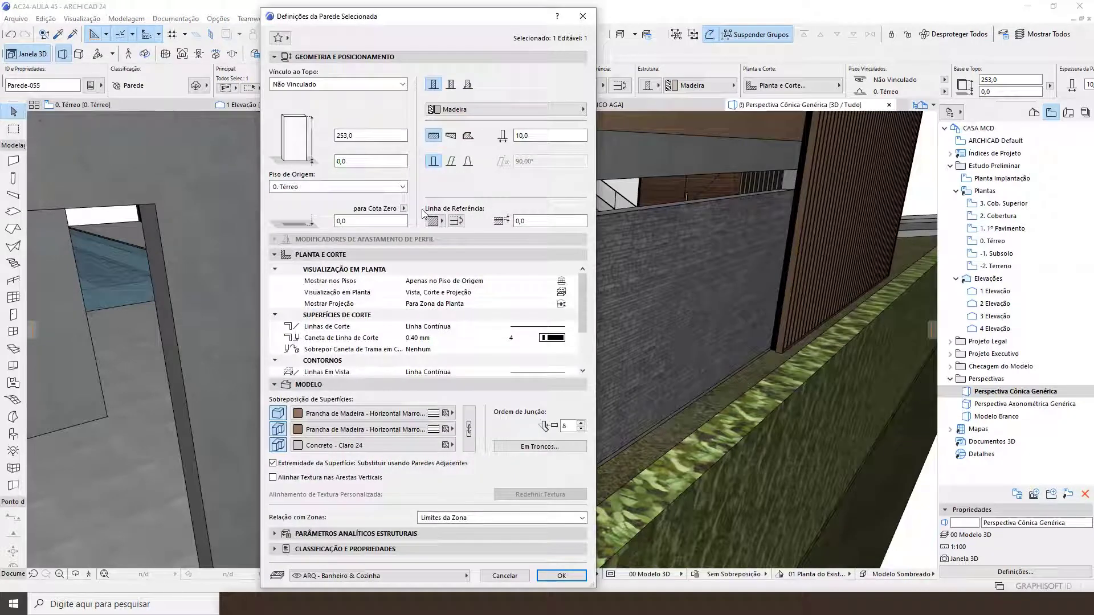
key("Tab")
key("Return")
scroll(358, 321, "up", 5)
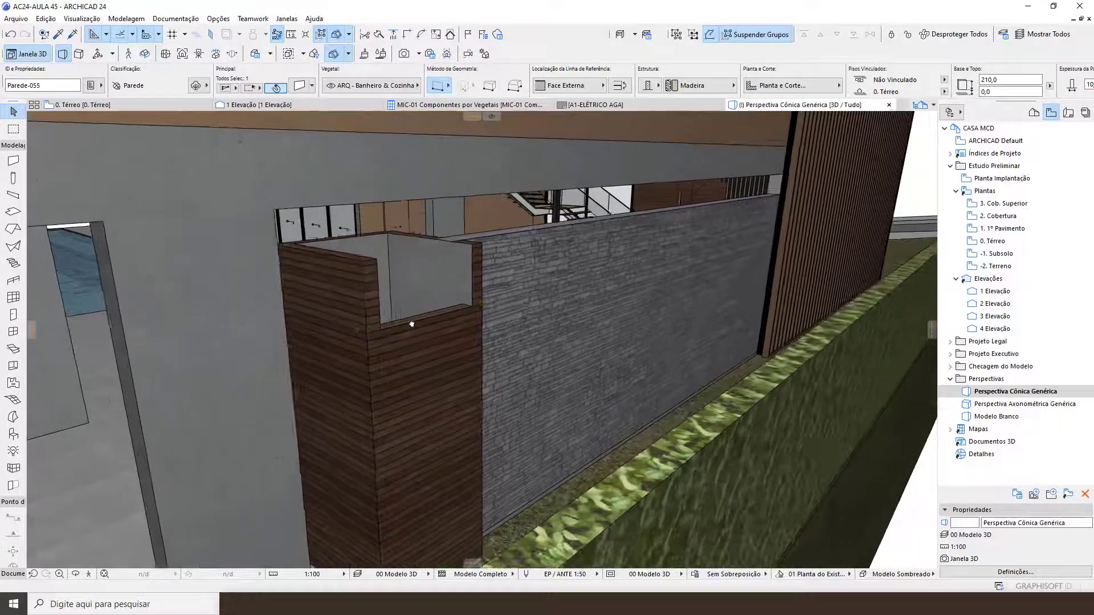
In the ground-floor plan, draw a rectangular slab filling the interior of the wall box between its opposite inner corners
scroll(358, 320, "up", 2)
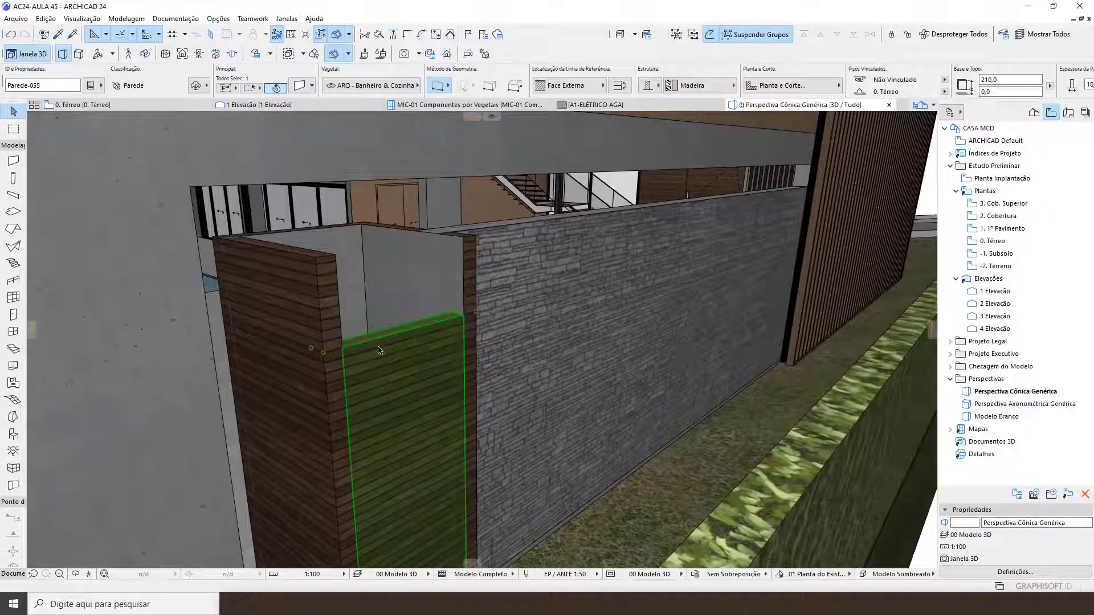
key("F2")
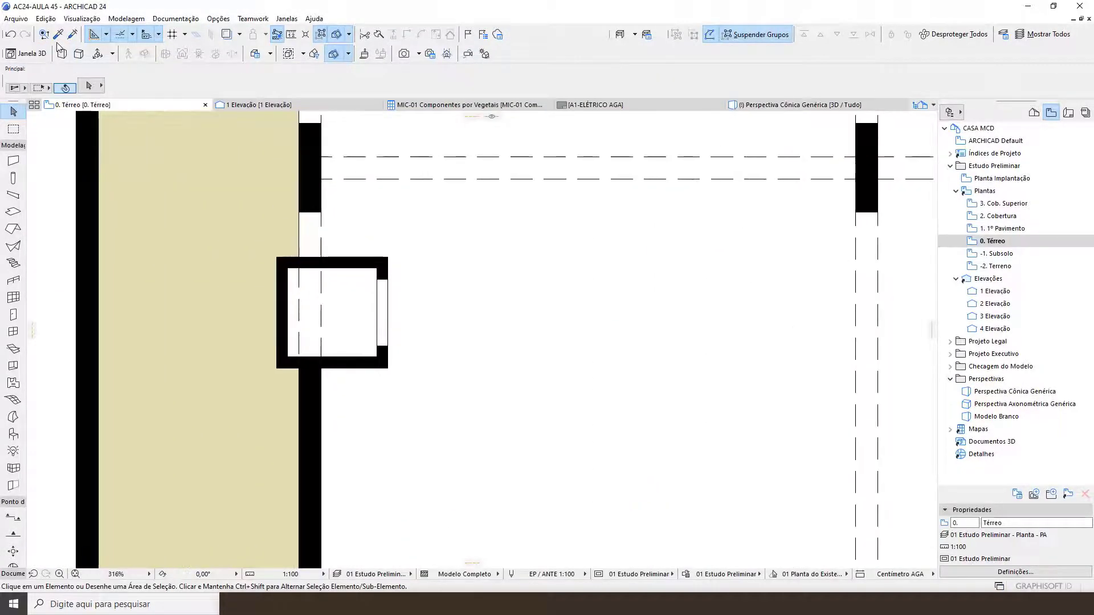
key("l")
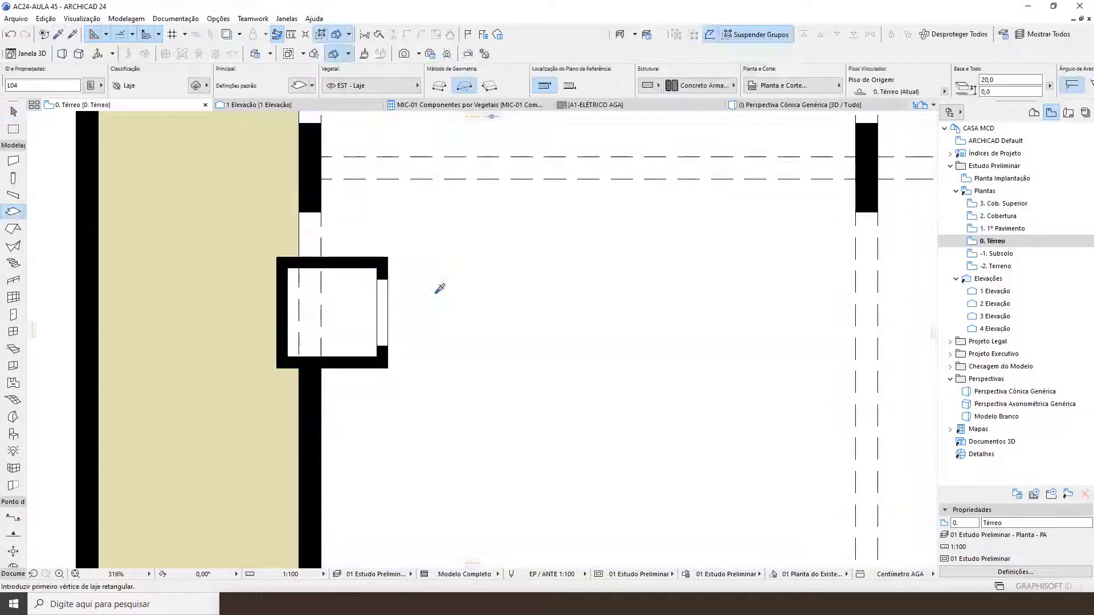
scroll(322, 310, "up", 4)
left_click(232, 195)
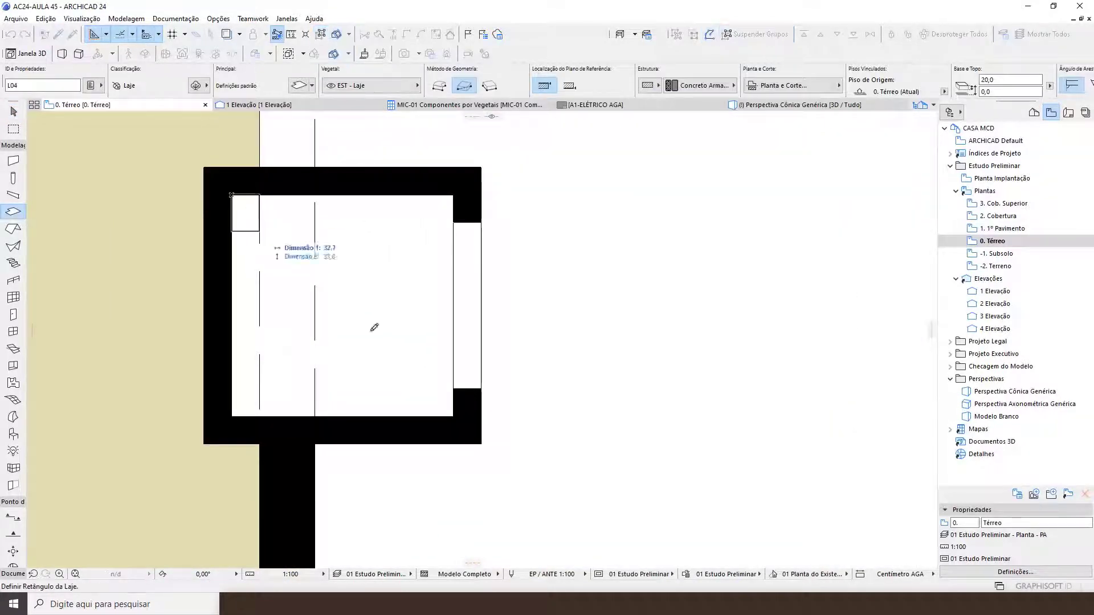
left_click(453, 417)
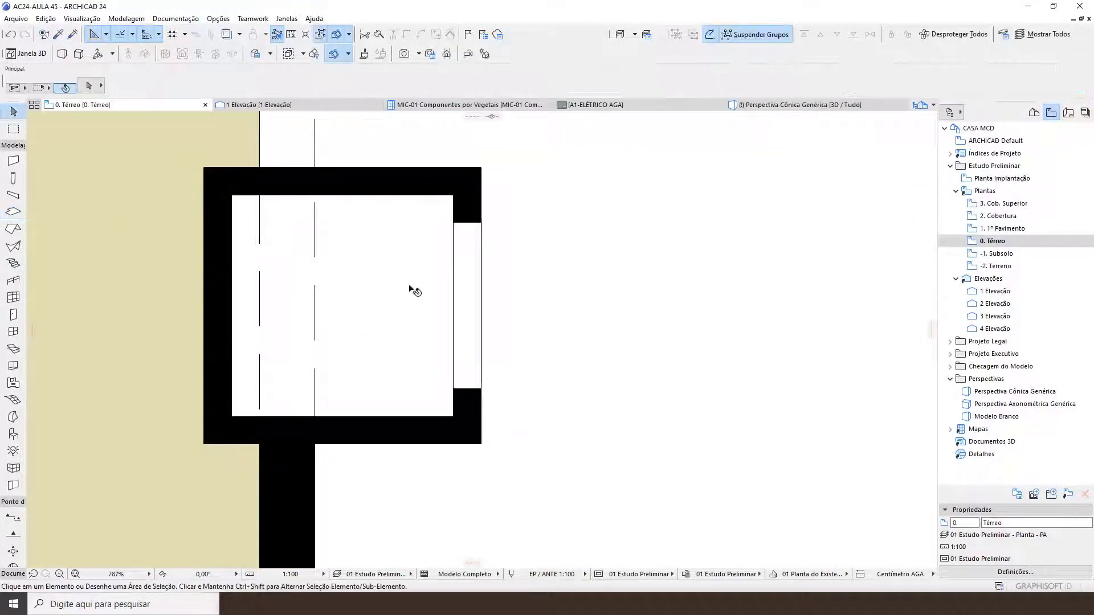
Raise the wall box's new slab to an elevation of 200 cm above the ground-floor story
left_click(410, 288, "shift")
key("ctrl+t")
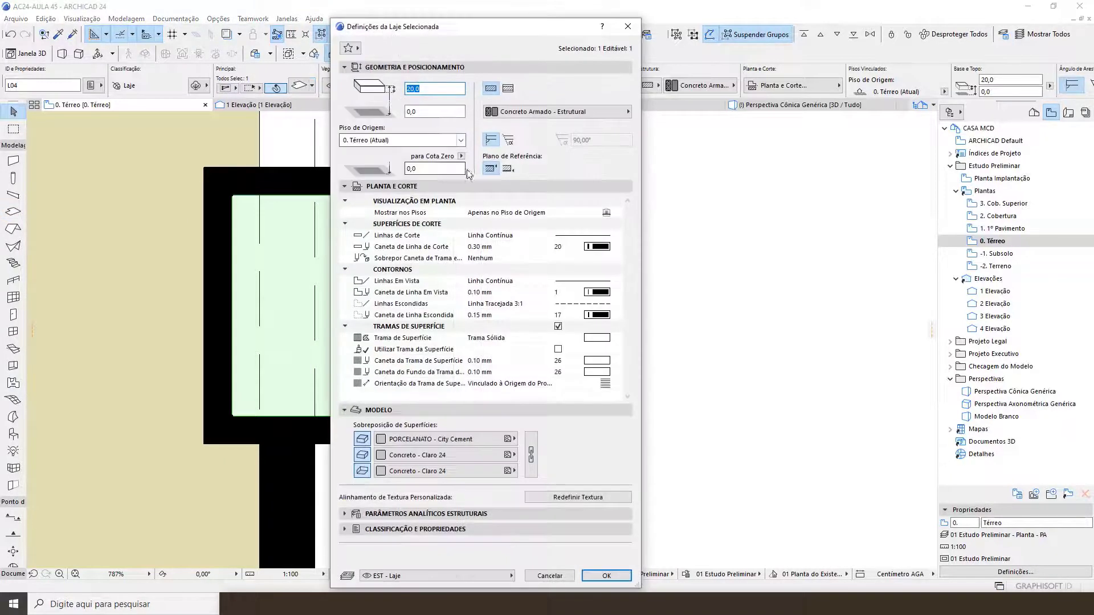
key("Tab")
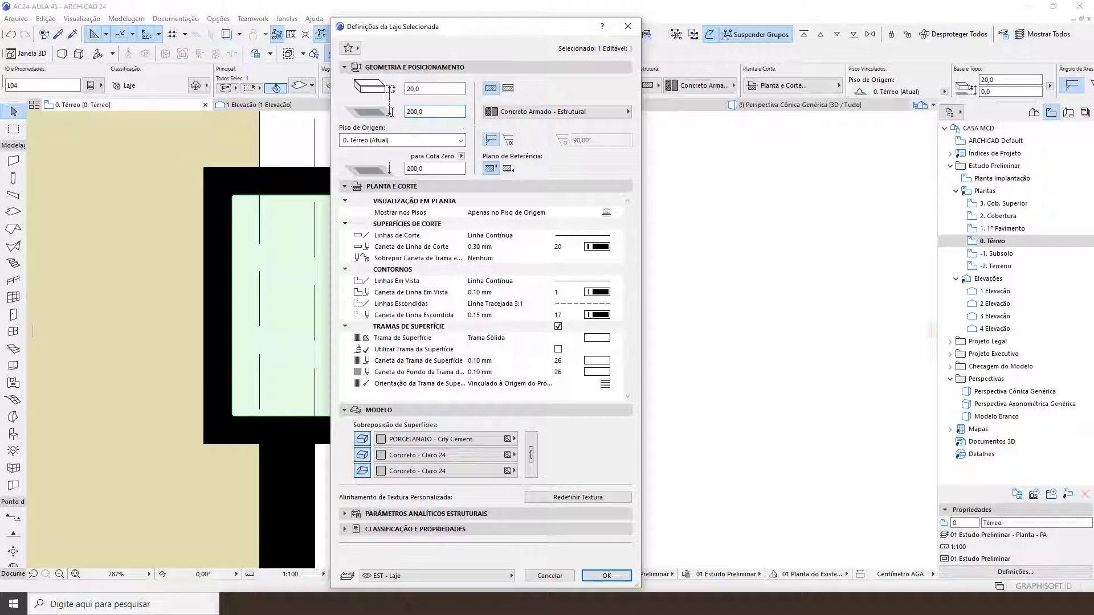
key("Return")
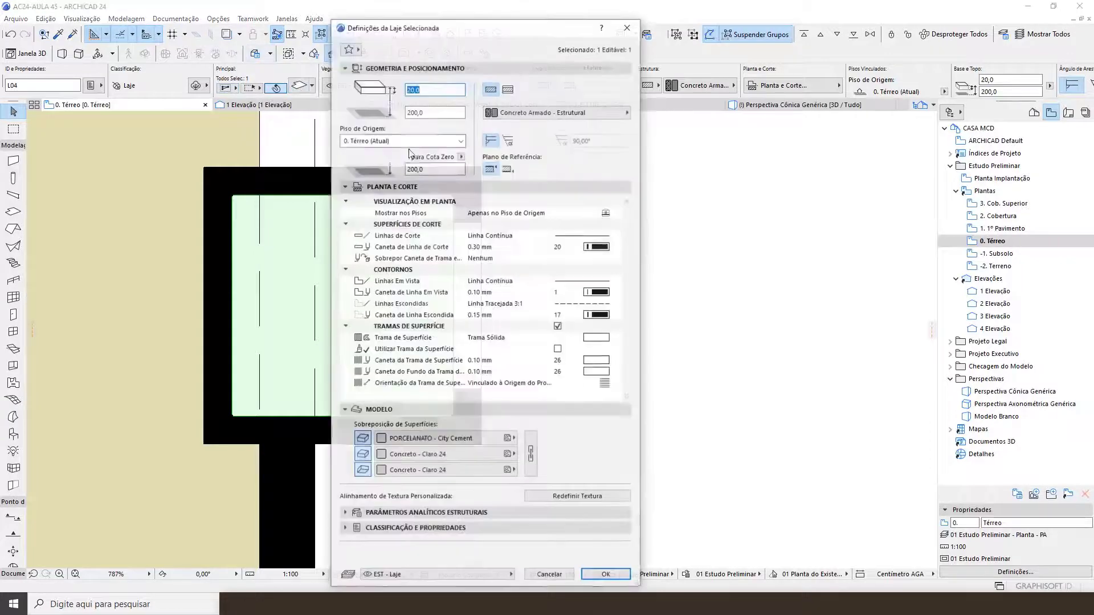
Set the wall box slab's thickness to 10 cm and check it in the 3D perspective
key("ctrl+t")
key("BackSpace")
type("15")
key("Return")
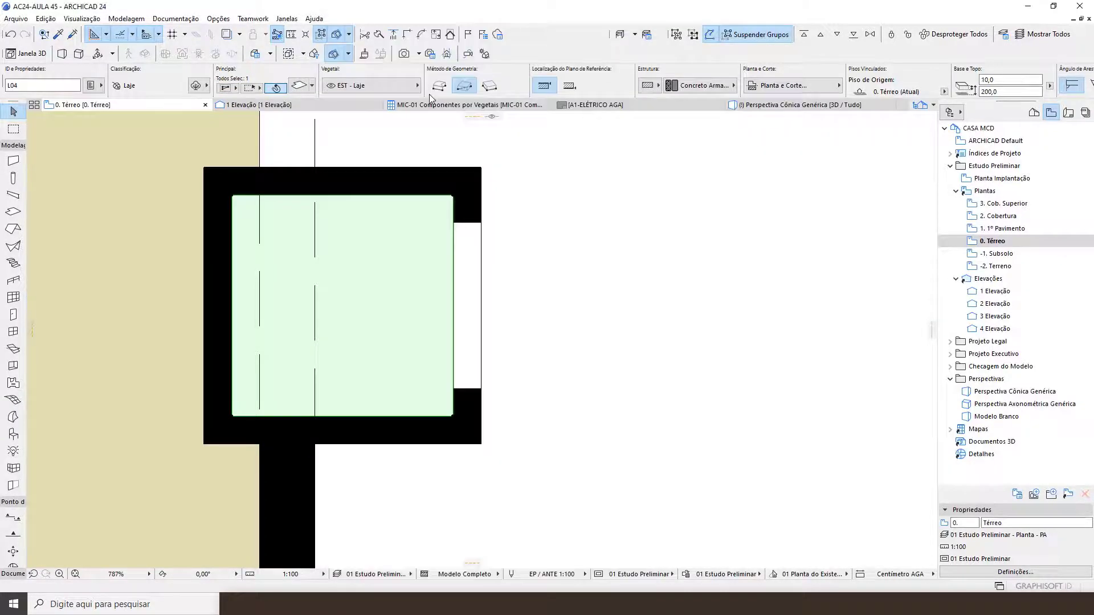
key("F3")
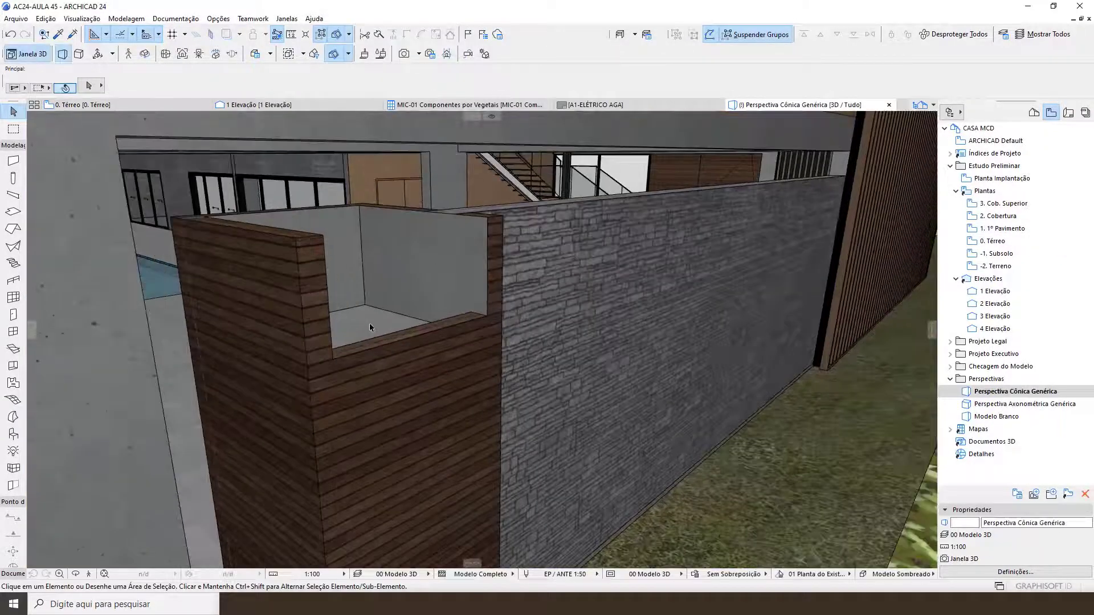
key("Escape")
Back in the ground-floor plan, open the Object defaults and choose Tubo Cotovelo 24 from the Formas Básicas 24 library folder
key("F2")
scroll(379, 294, "up", 3)
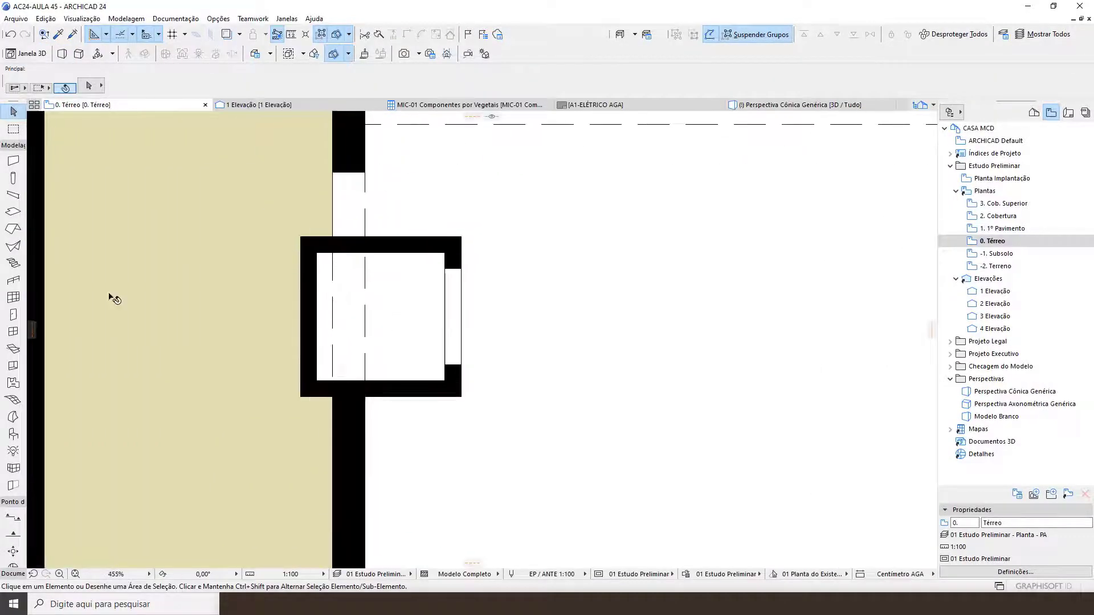
middle_click_drag(359, 325, 347, 335)
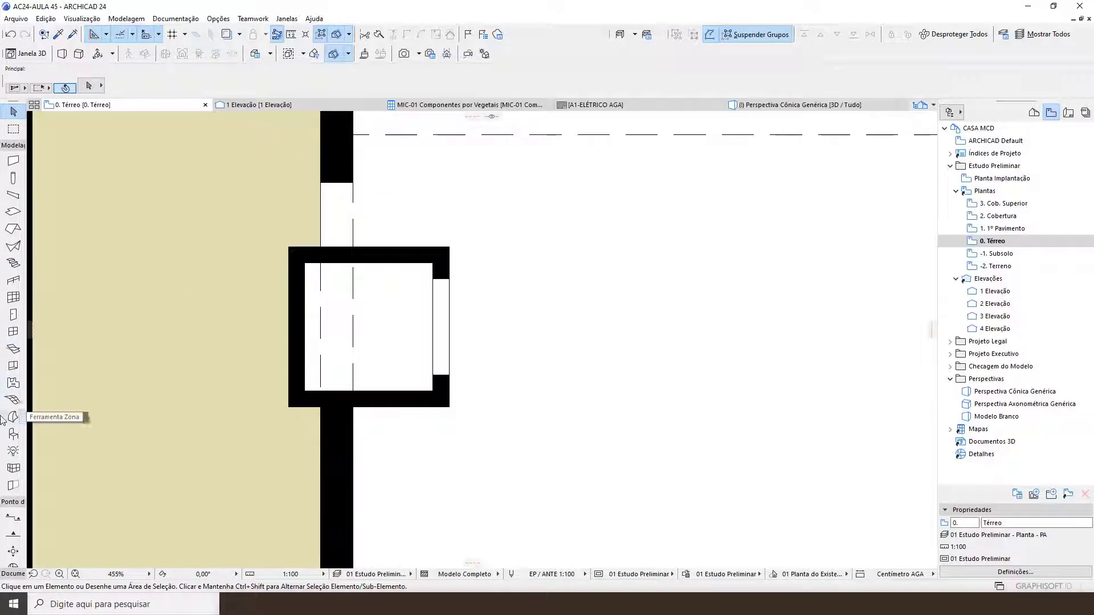
double_click(13, 436)
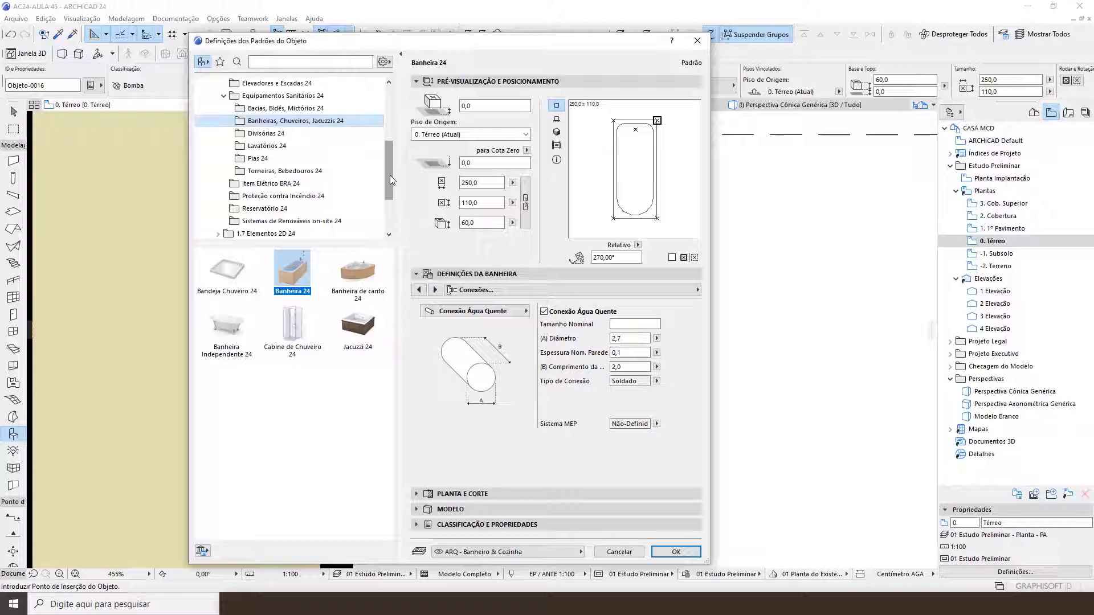
left_click_drag(389, 175, 397, 116)
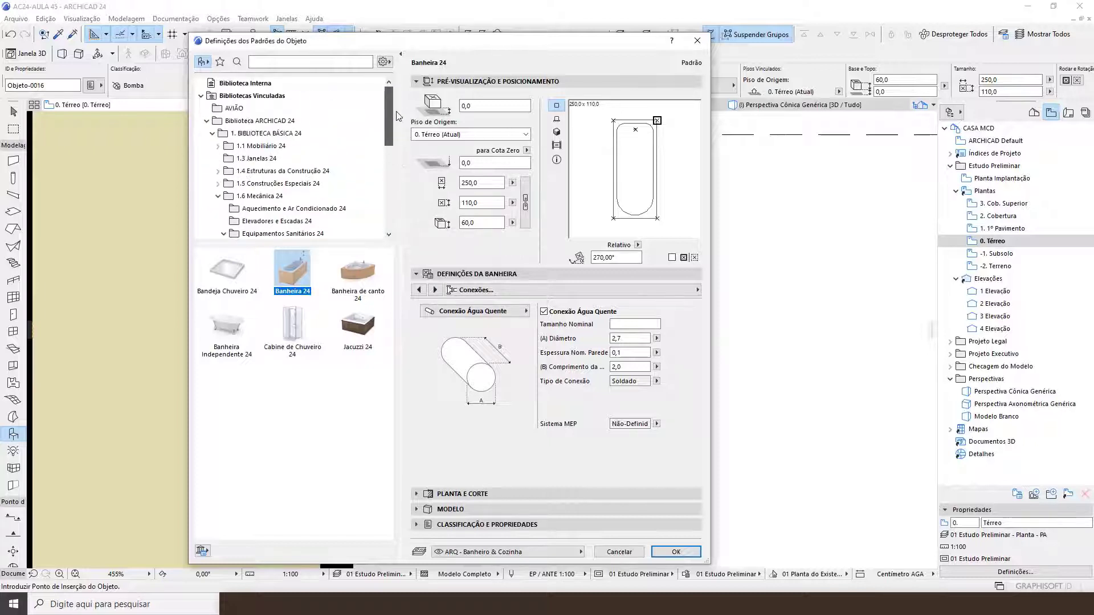
left_click(218, 171)
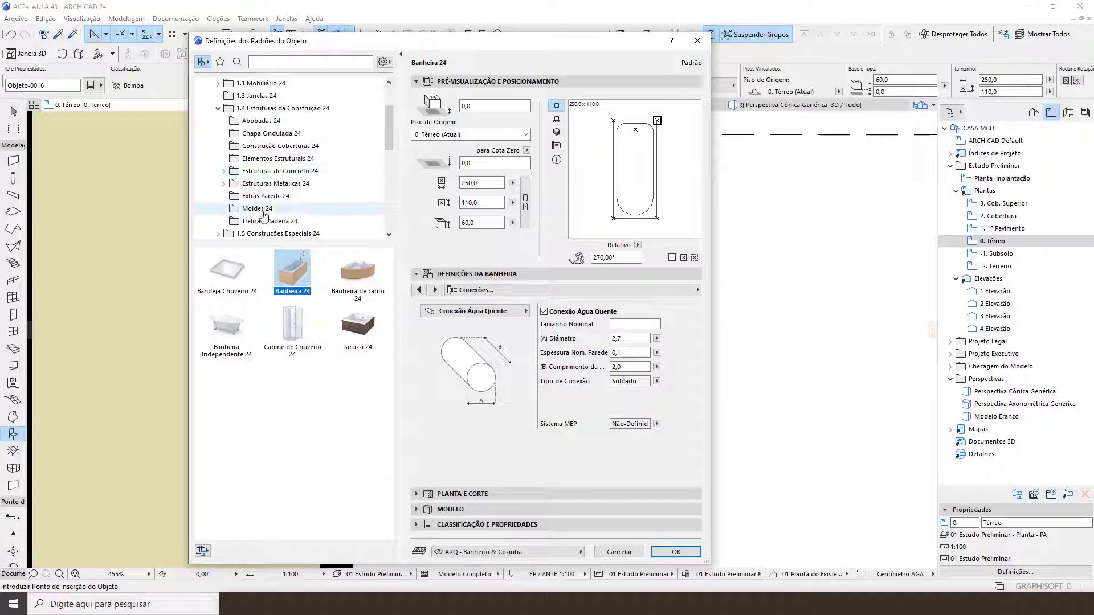
left_click(254, 134)
scroll(253, 216, "down", 1)
left_click(217, 196)
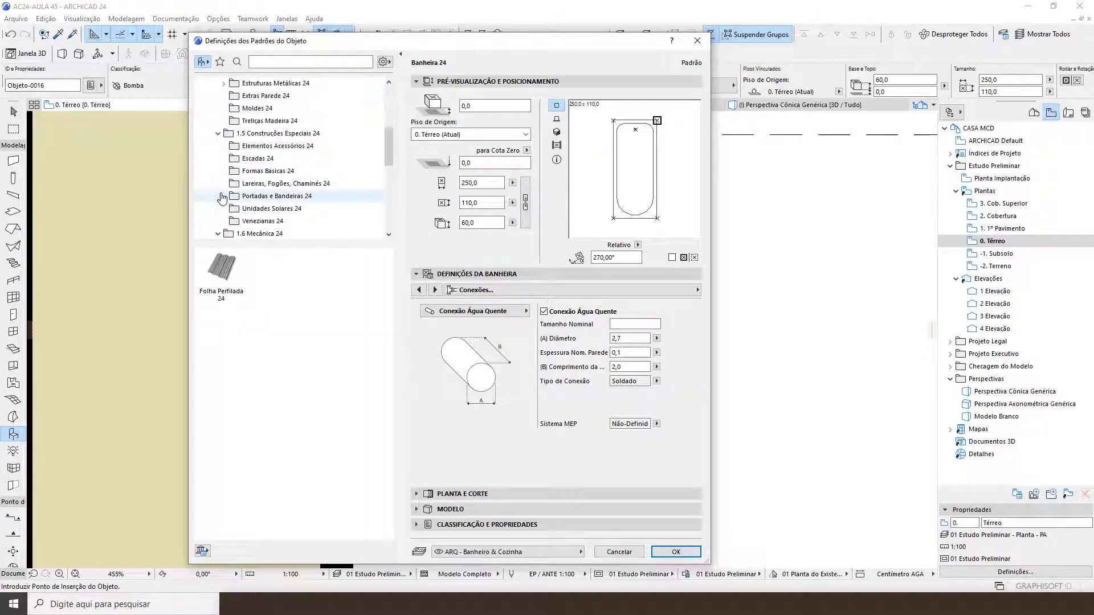
left_click(253, 162)
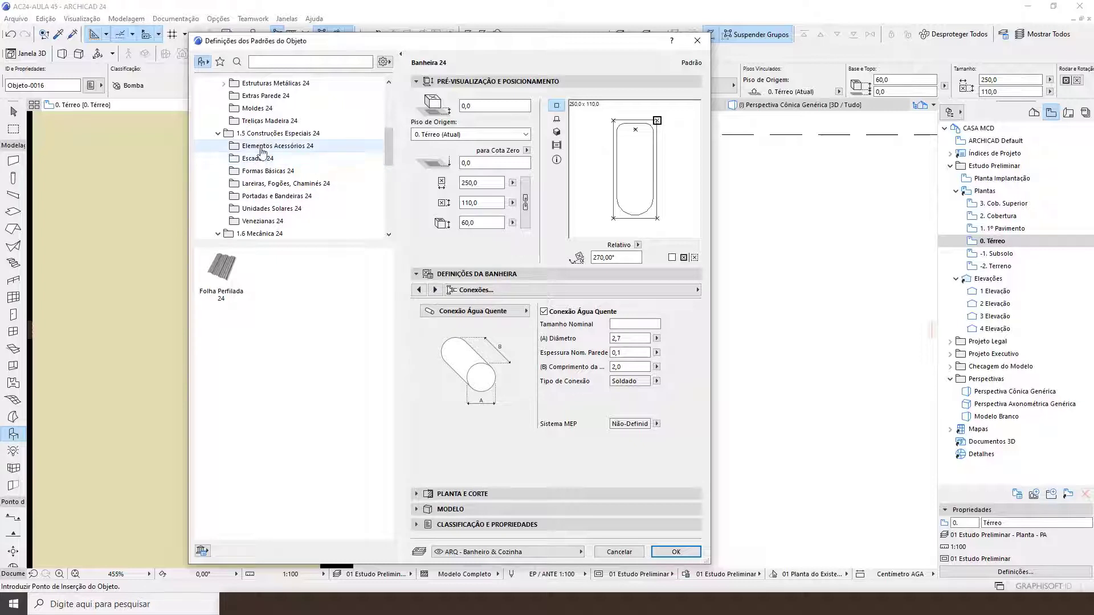
left_click(265, 172)
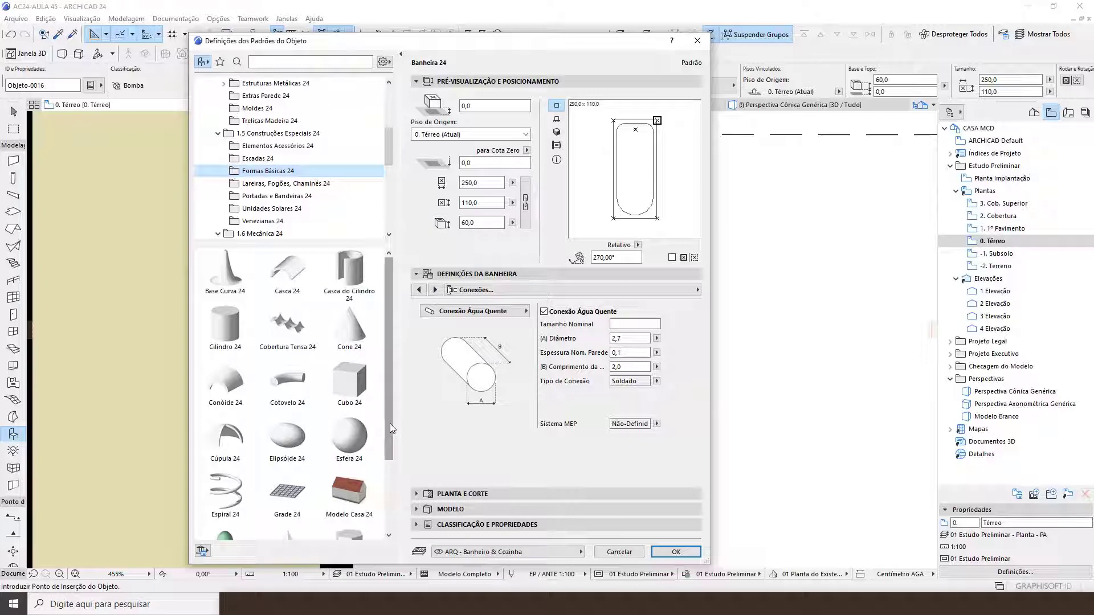
left_click_drag(390, 422, 385, 493)
left_click(355, 509)
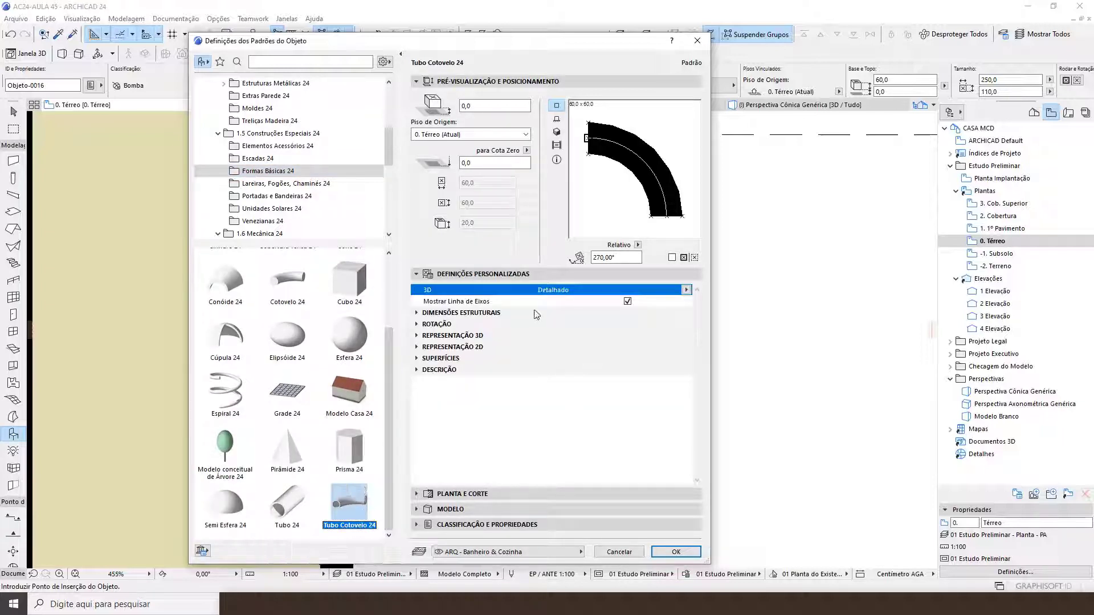
Set the elbow pipe's curvature radius to 40 cm and its wall thickness to 1 cm
left_click(418, 313)
left_click(564, 324)
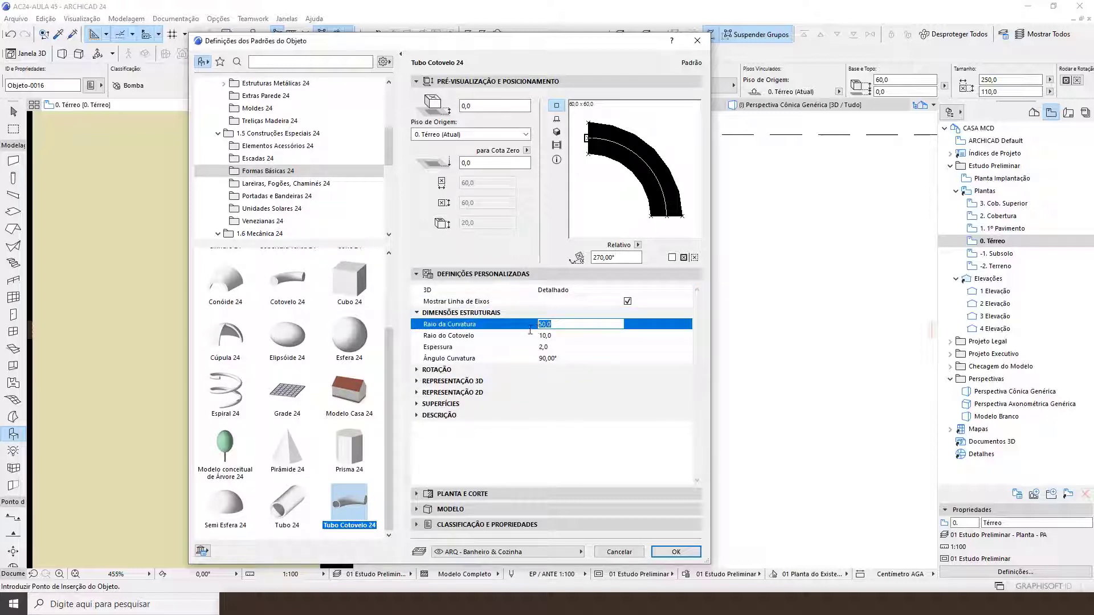
type("40")
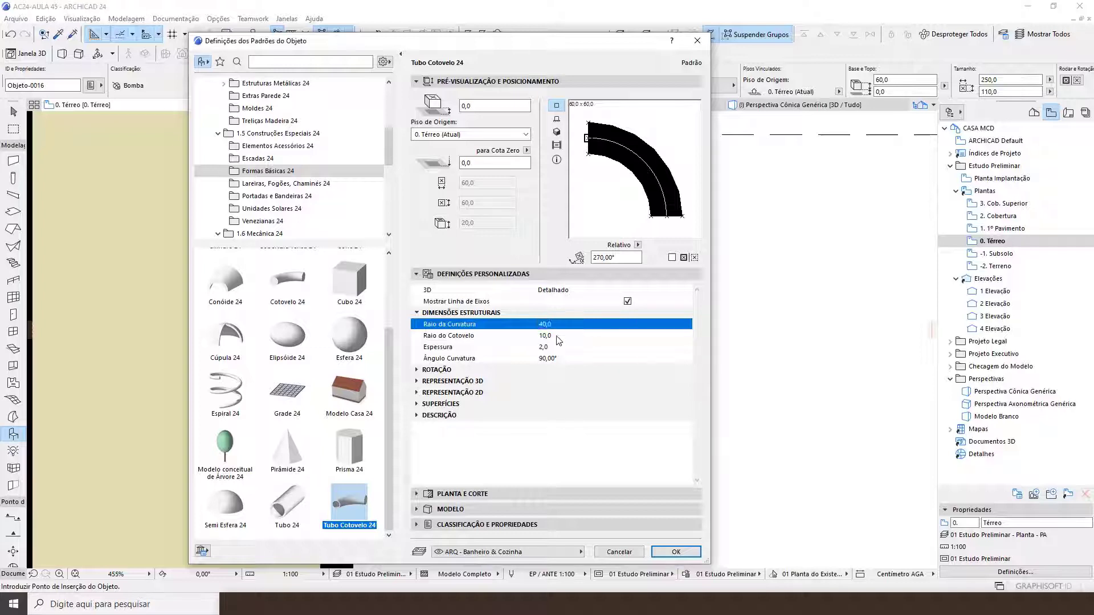
left_click(536, 337)
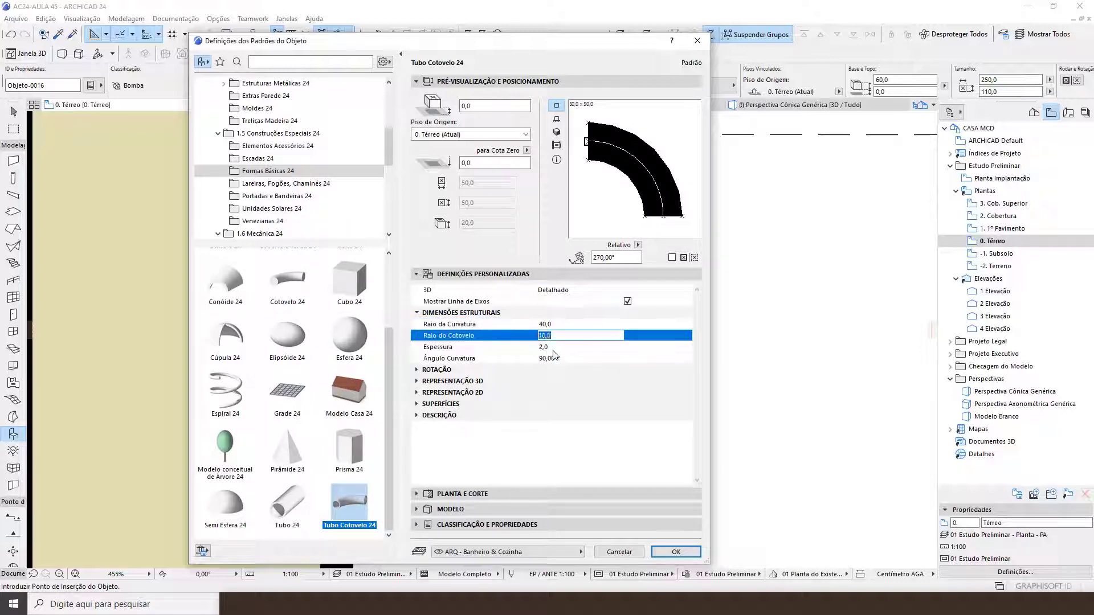
left_click(542, 347)
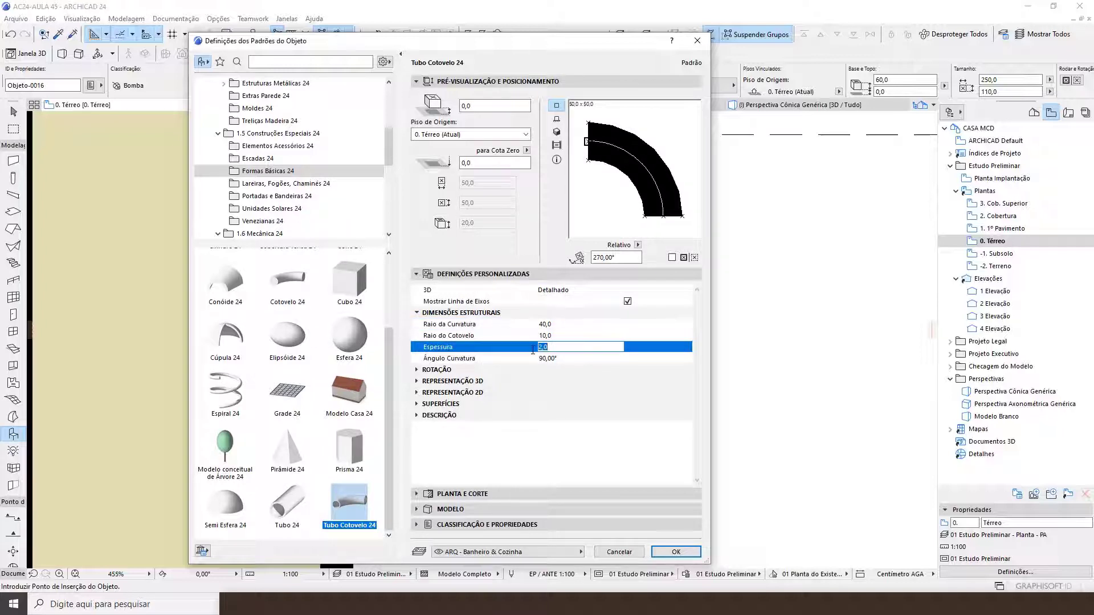
type("1")
left_click(557, 359)
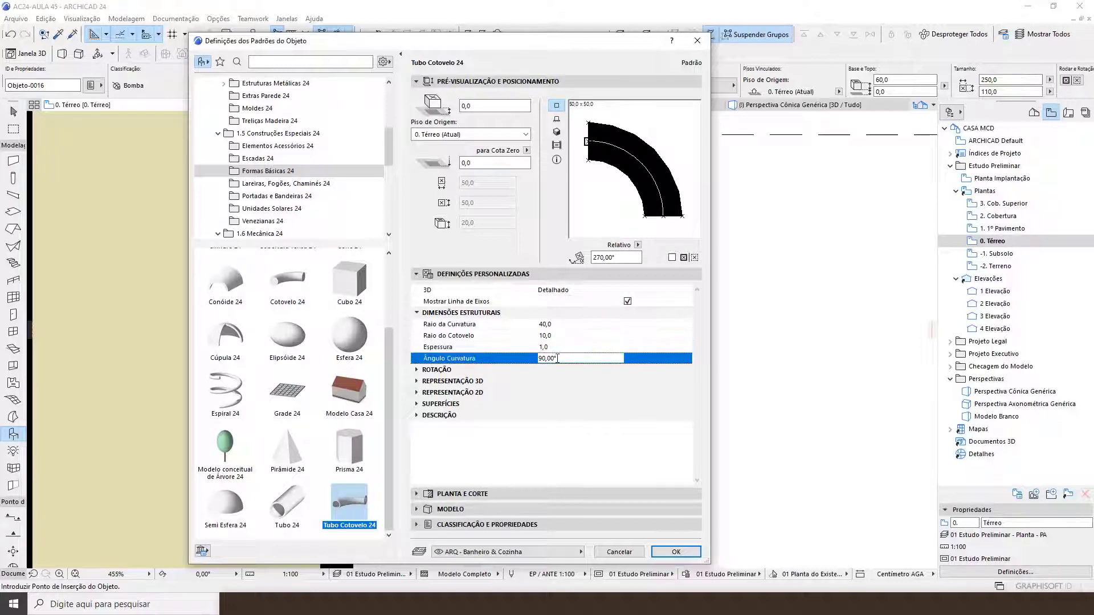
Rotate the elbow pipe 90° around its XX axis, check it in the 3D preview and accept the object defaults
left_click(416, 370)
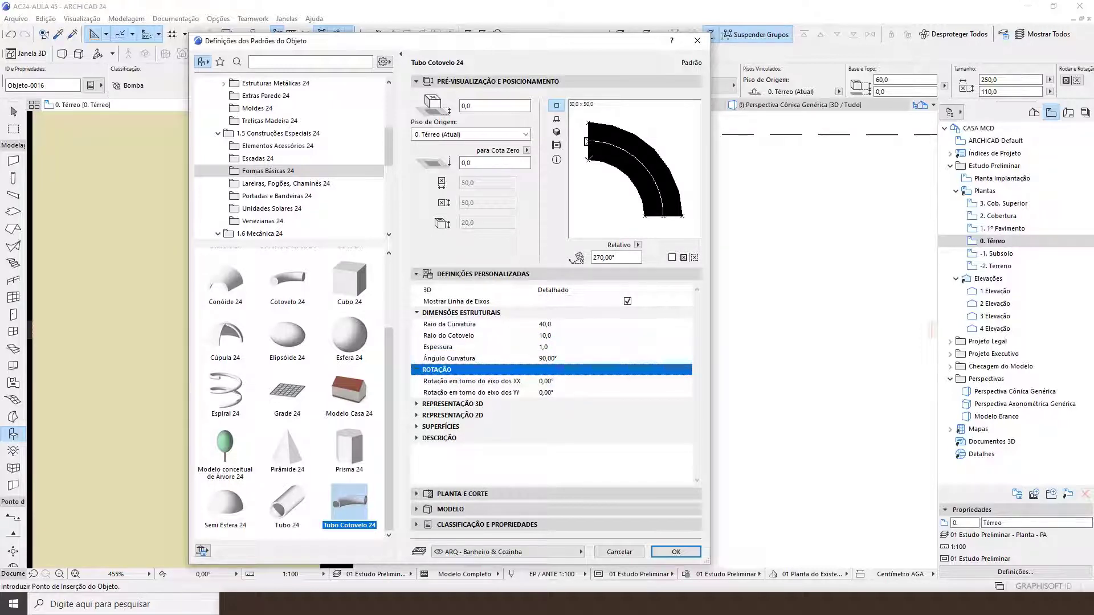
left_click(557, 132)
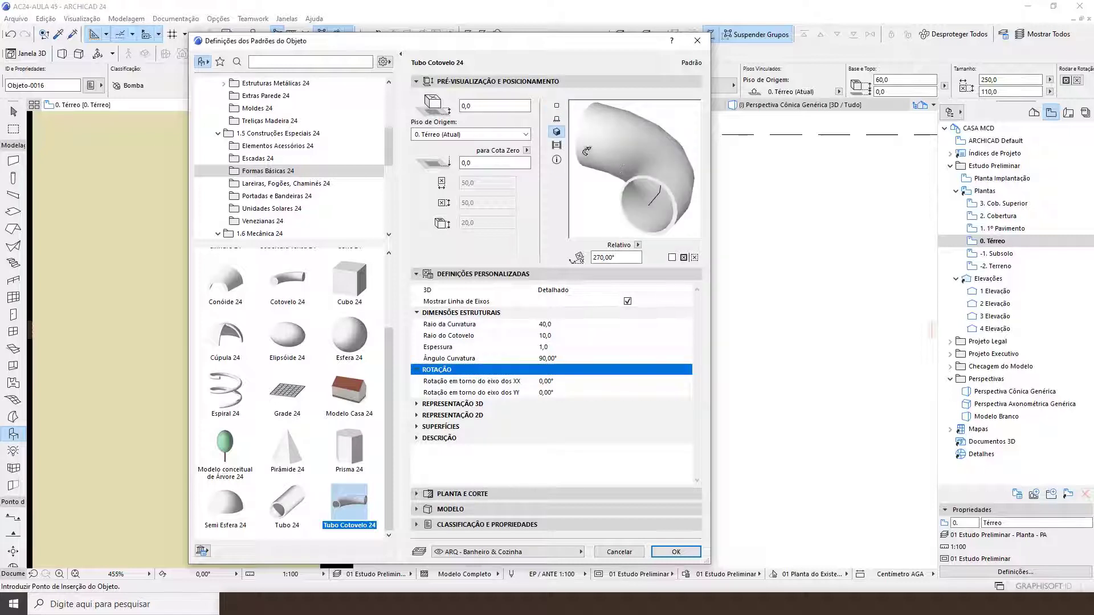
left_click(499, 381)
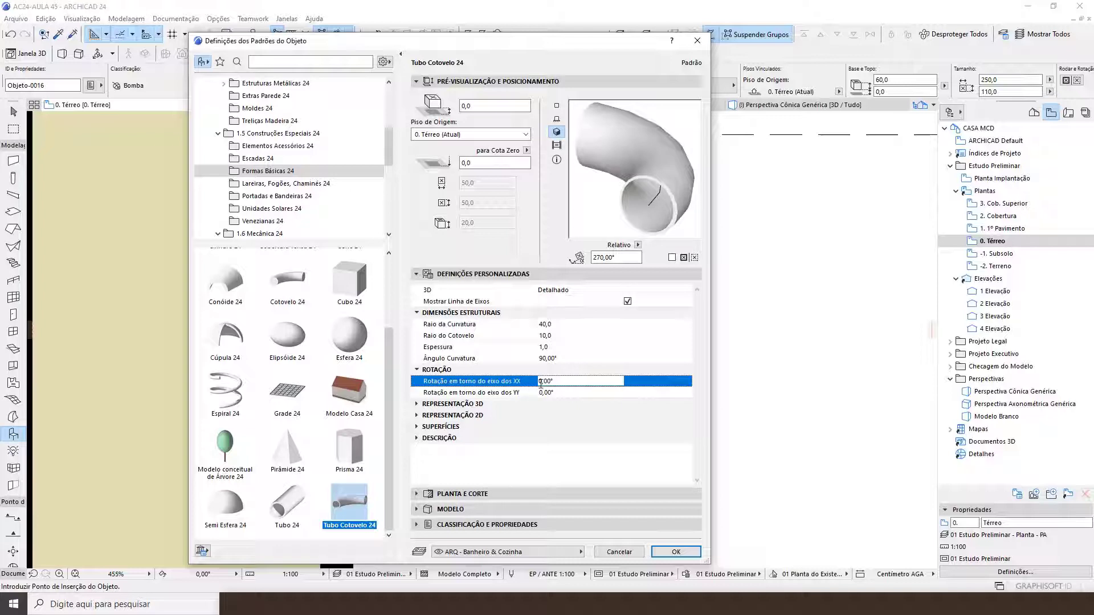
left_click_drag(565, 381, 525, 387)
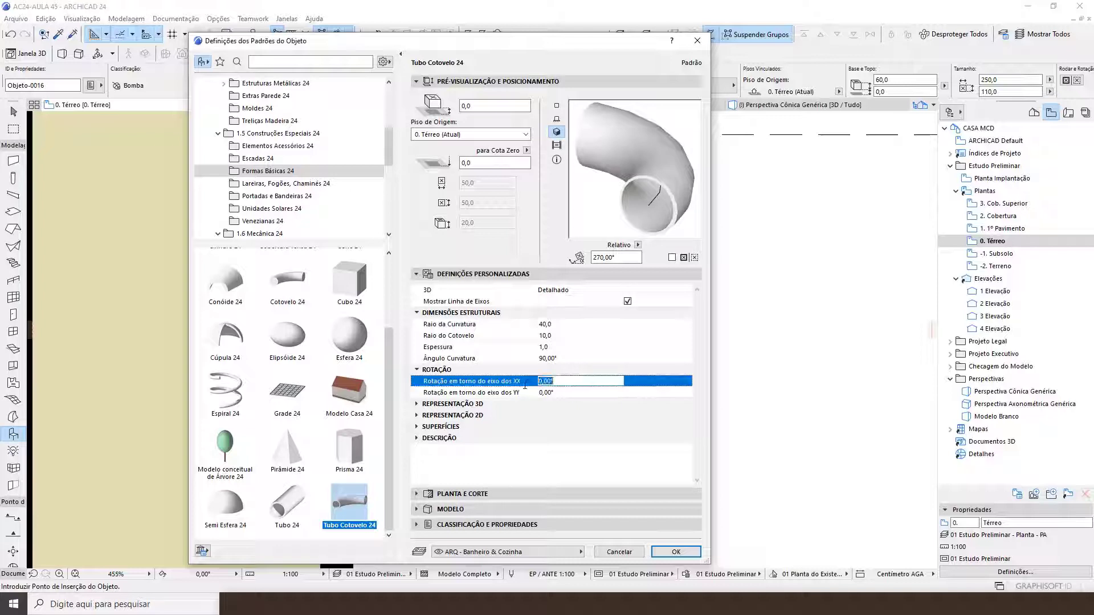
left_click(634, 188)
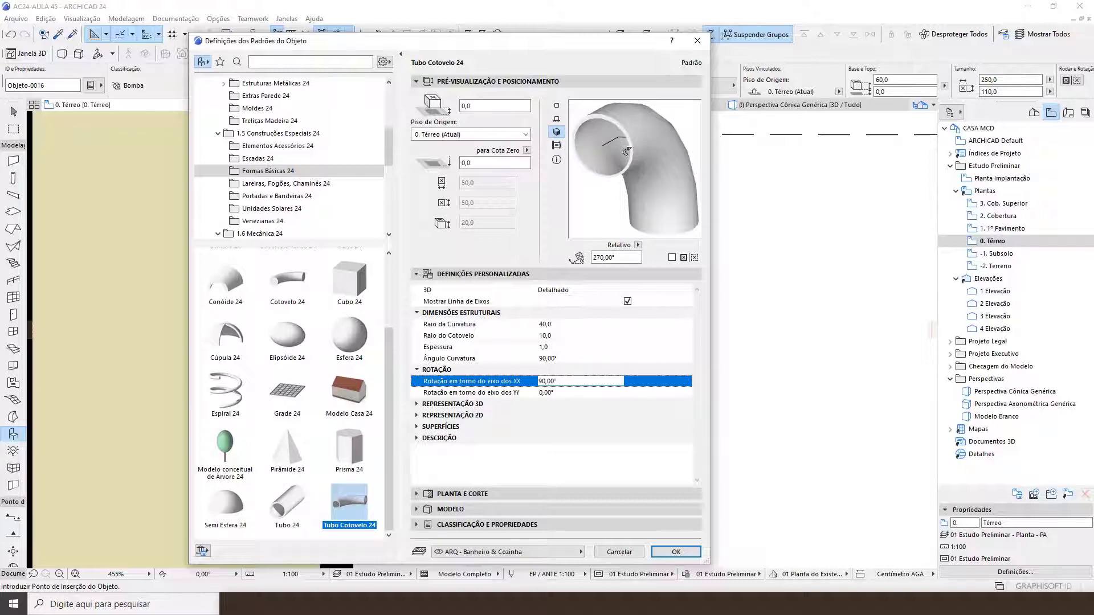
left_click(676, 551)
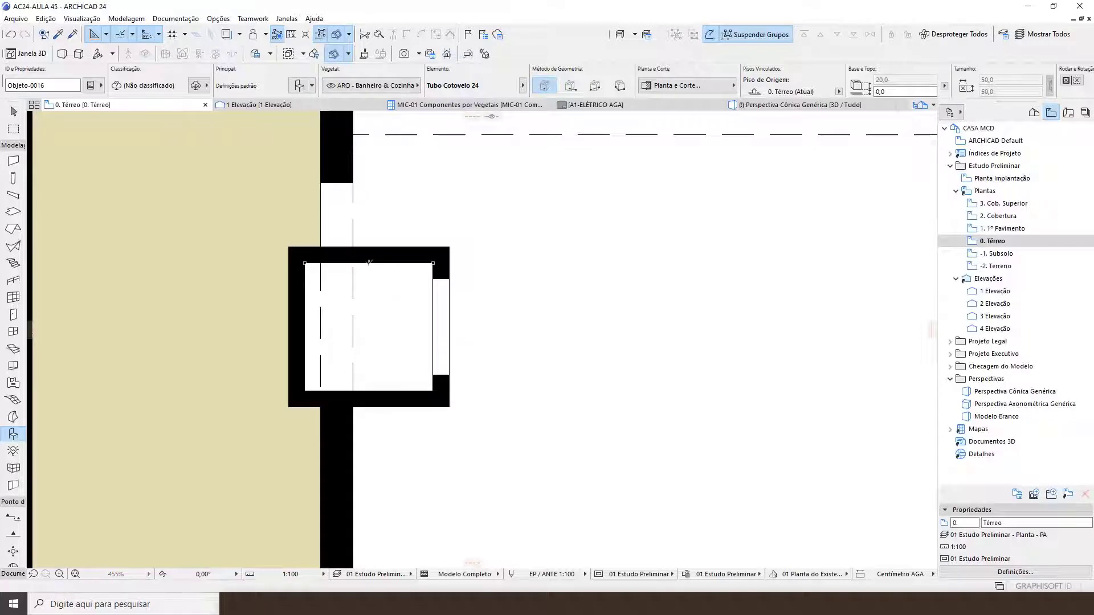
Place the elbow pipe at the midpoint of the wall box's upper inner face in plan and move it 40 cm towards the opposite wall
left_click(369, 263)
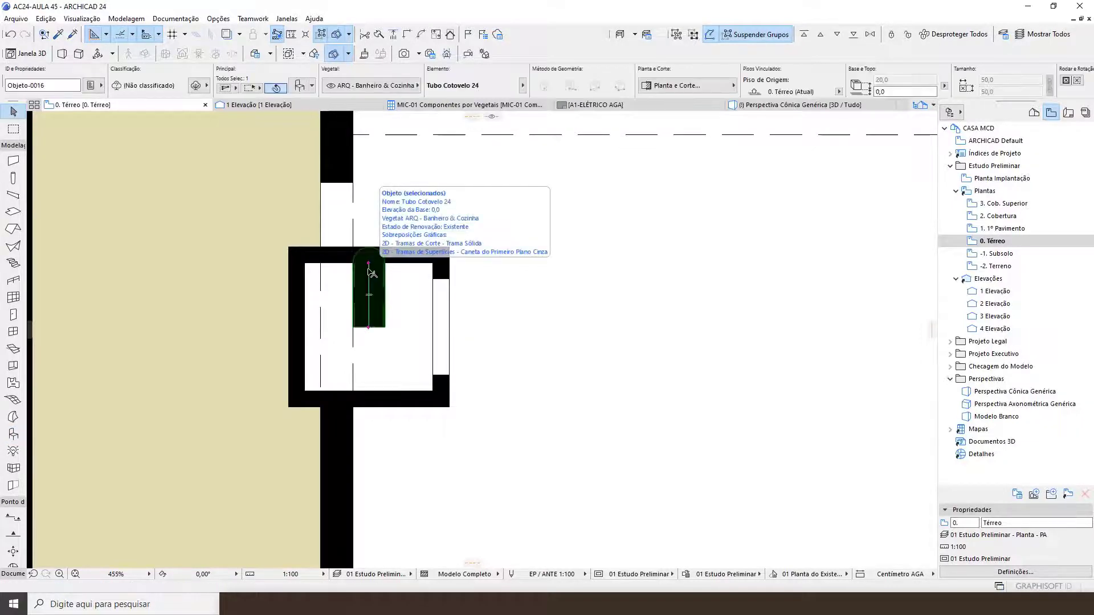
key("ctrl+d")
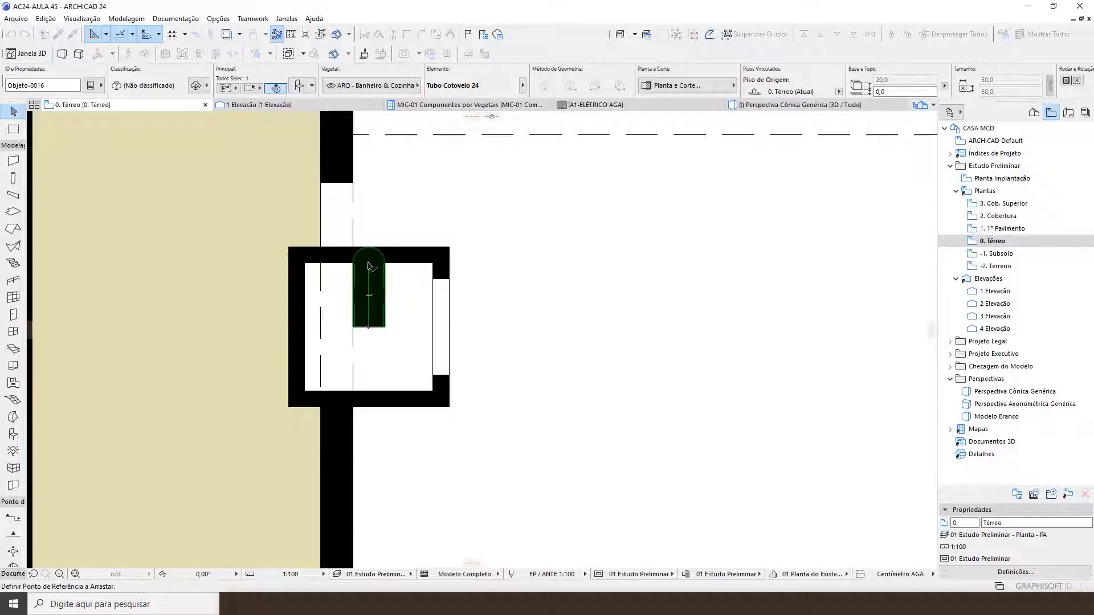
left_click(368, 263)
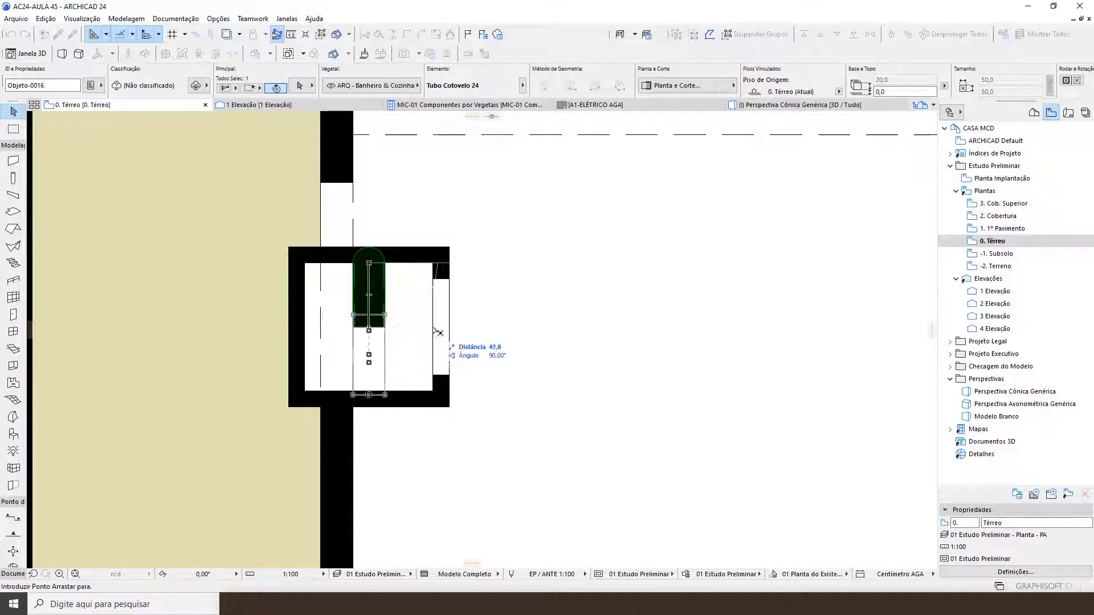
type("40")
key("Return")
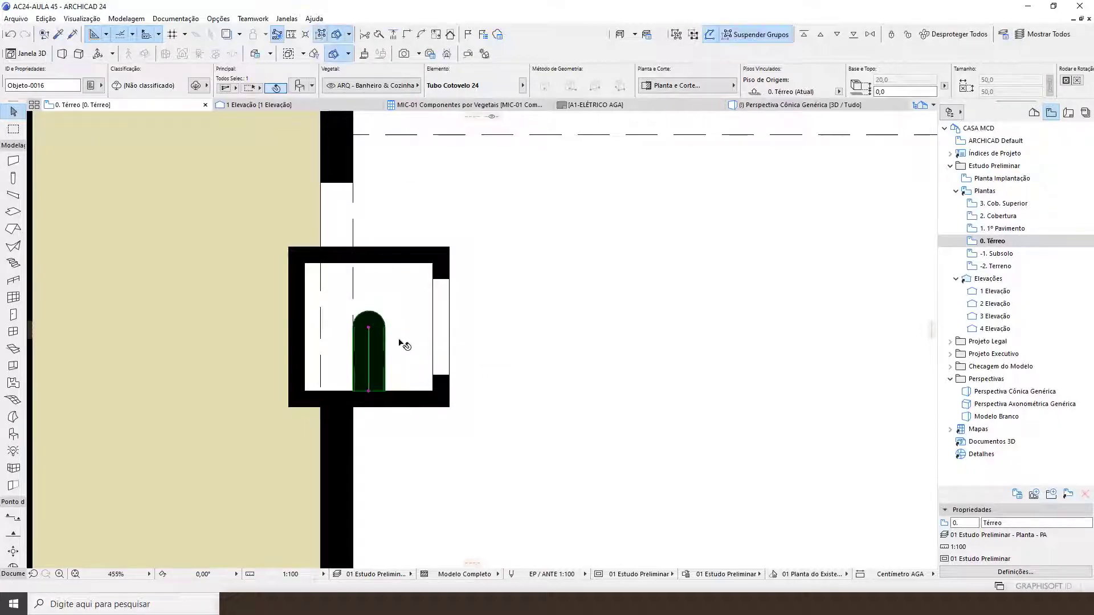
Rotate the elbow pipe 90° clockwise in plan about its rounded end, towards the wall opposite the box's opening, and check it in 3D
key("ctrl+e")
left_click(368, 328)
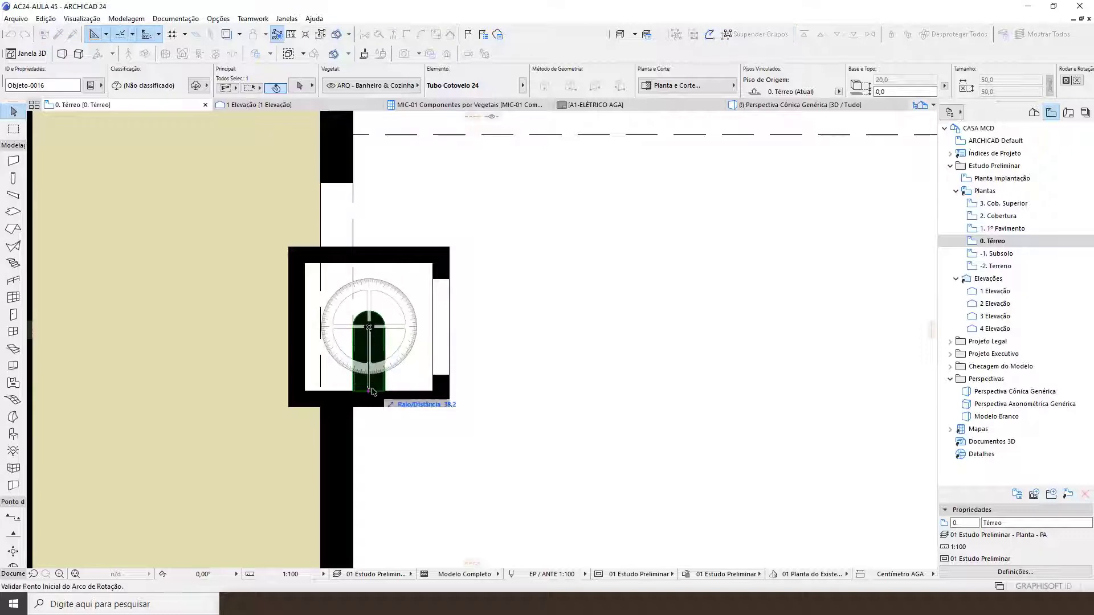
left_click(370, 392)
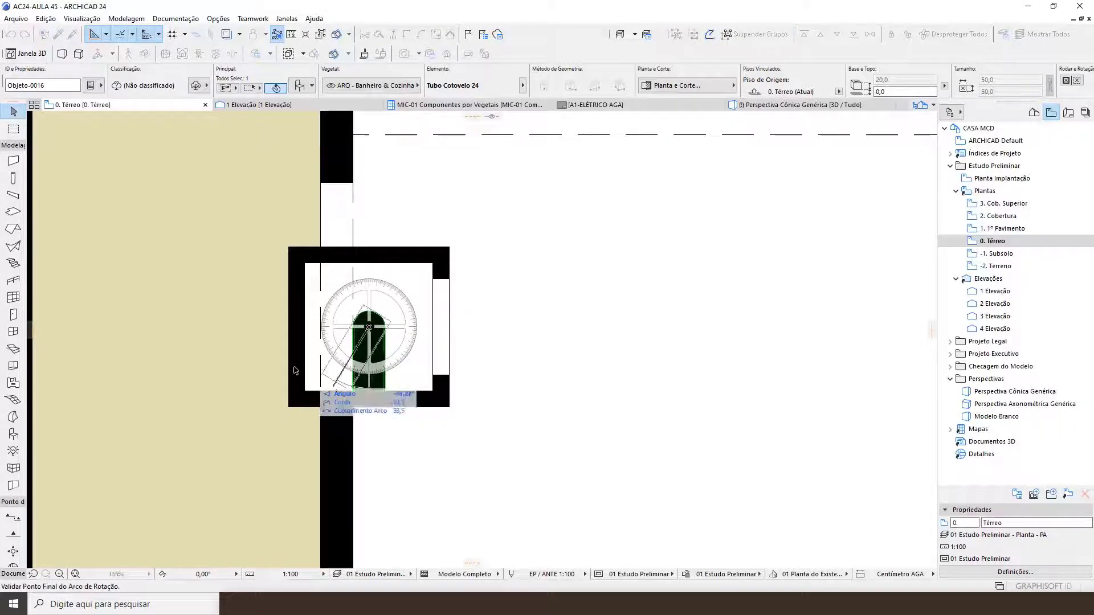
left_click(256, 337)
key("F3")
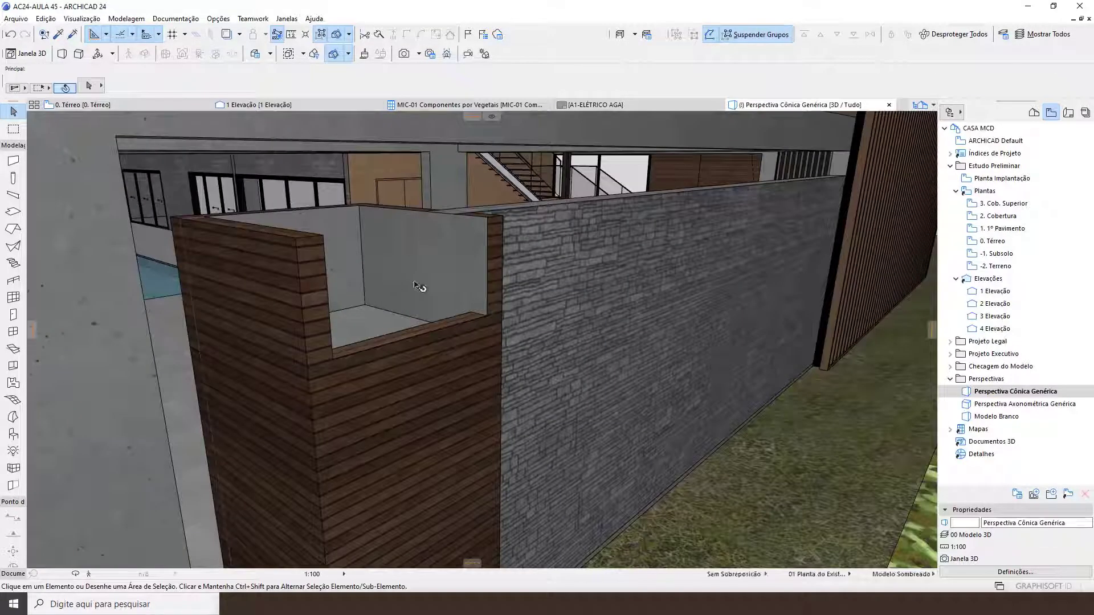
Set the elbow pipe's relative base height to 200 cm from the floor plan and view it inside the box in 3D
key("F2")
left_click(371, 332)
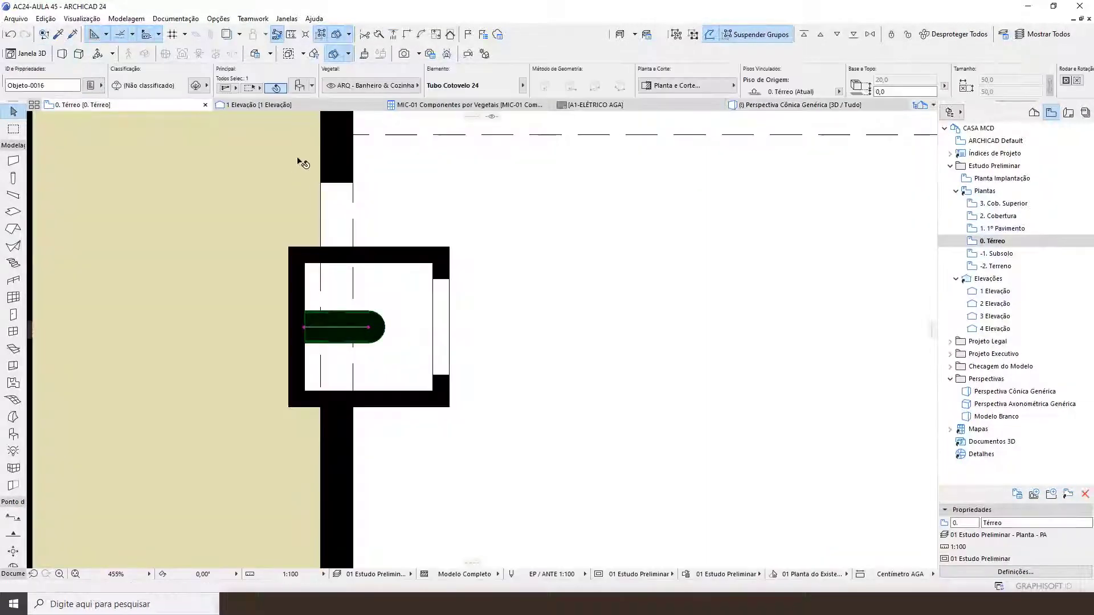
key("ctrl+t")
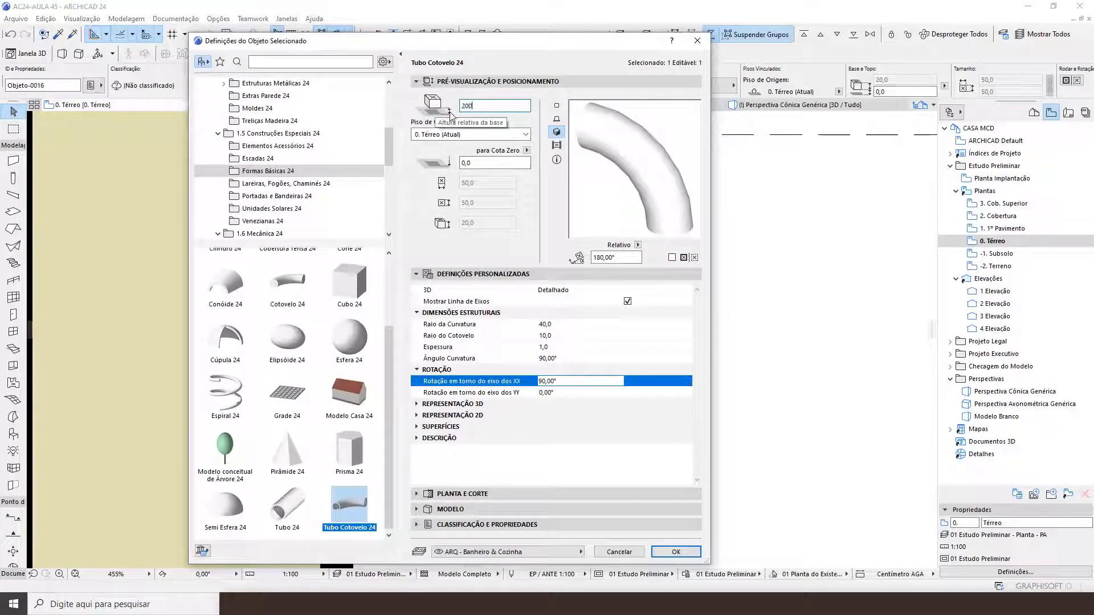
key("Return")
key("F3")
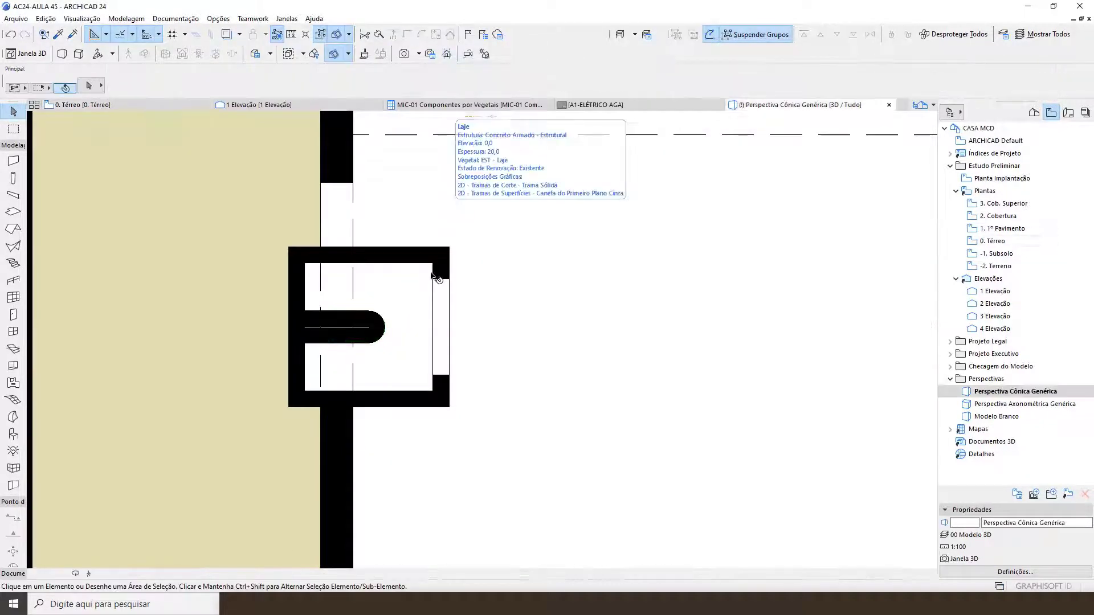
middle_click_drag(319, 281, 228, 279)
Override the elbow pipe's surfaces with Metal - Aço Inoxidável and deselect the pipe
left_click(267, 290)
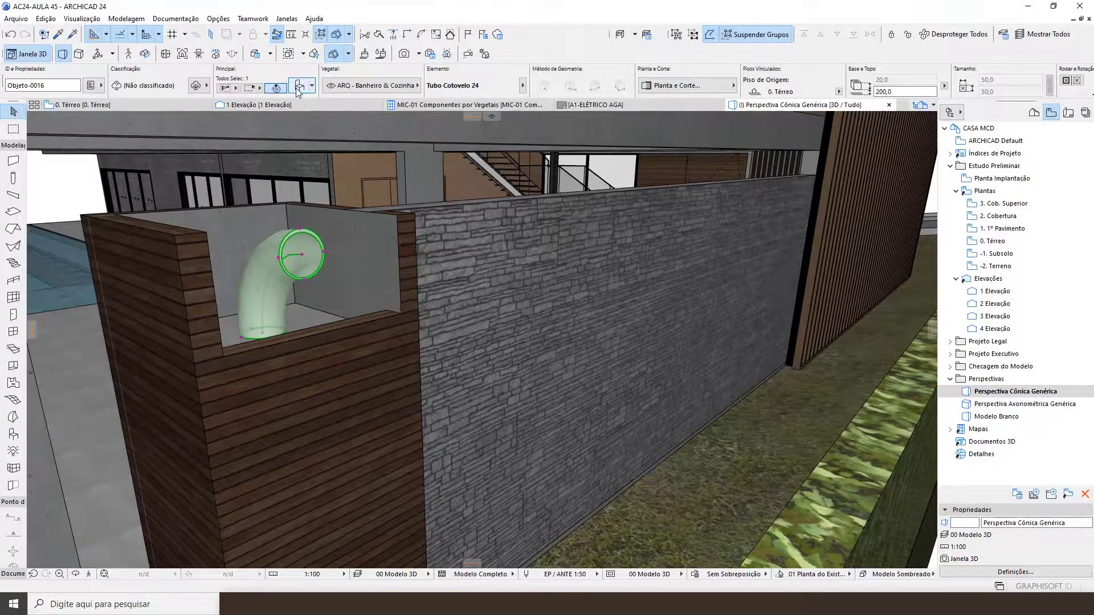
left_click(299, 85)
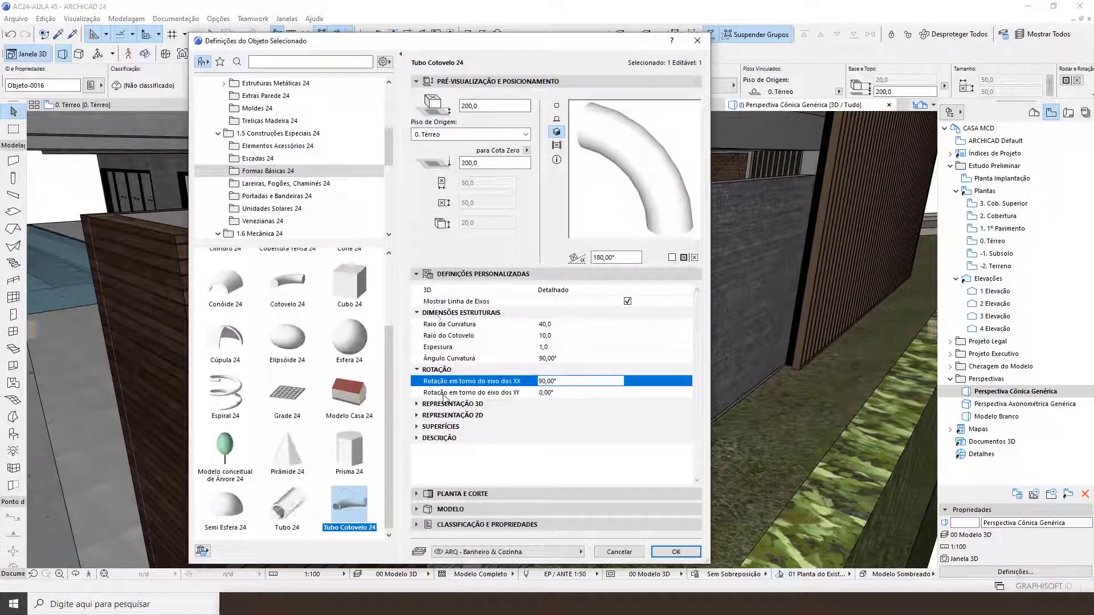
left_click(416, 510)
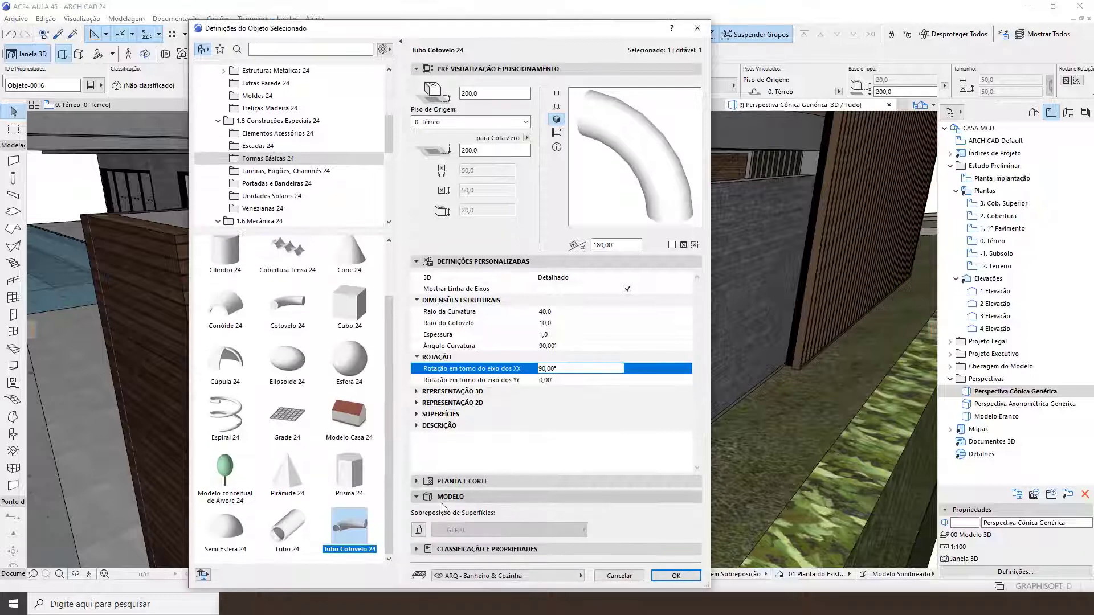
left_click(420, 530)
left_click(484, 531)
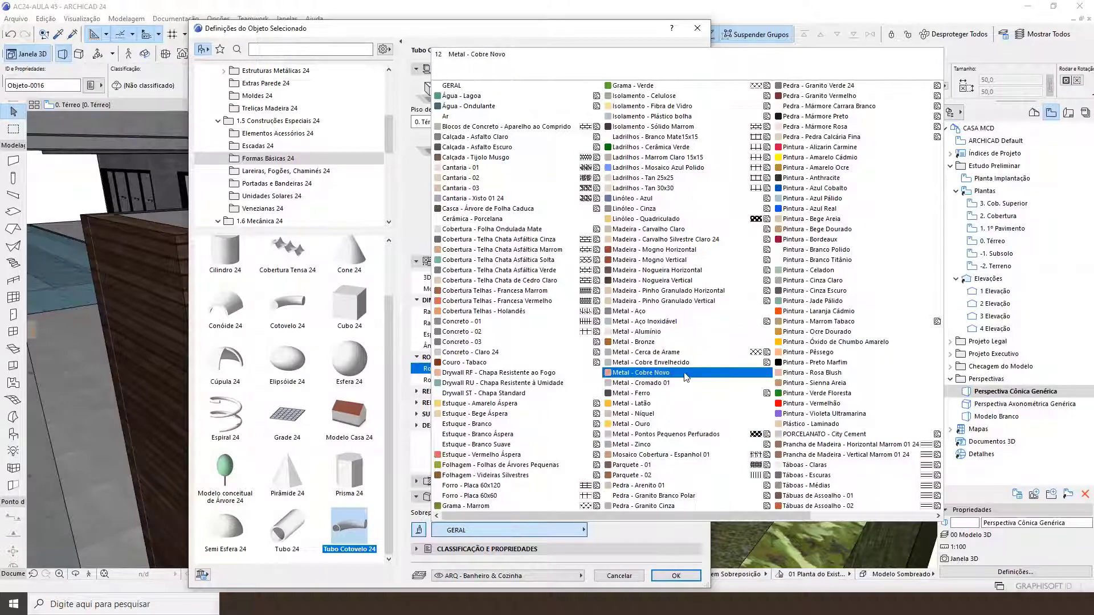
left_click(656, 321)
left_click(675, 576)
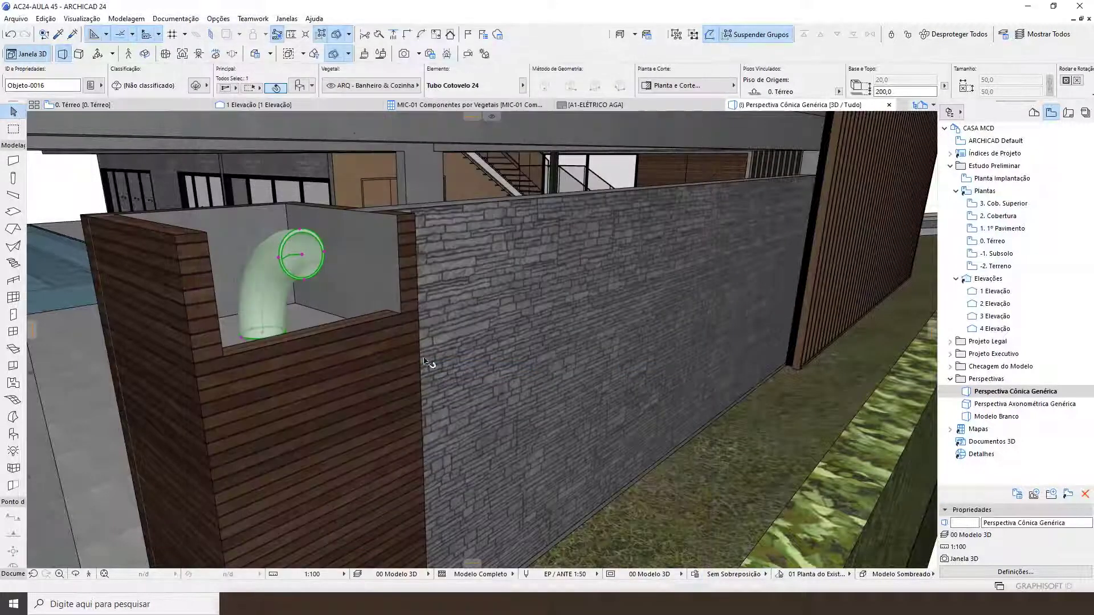
key("Escape")
Send the elbow pipe to the back of the display order in the ground-floor plan and deselect it
scroll(454, 329, "down", 3)
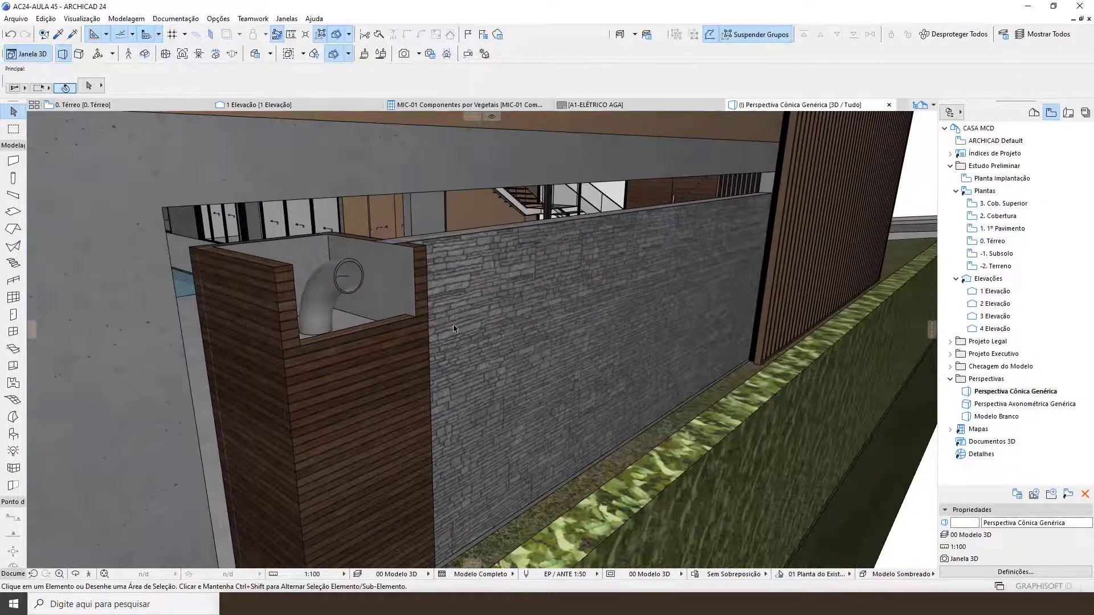
middle_click_drag(442, 318, 575, 330, "shift")
key("F2")
left_click(361, 322)
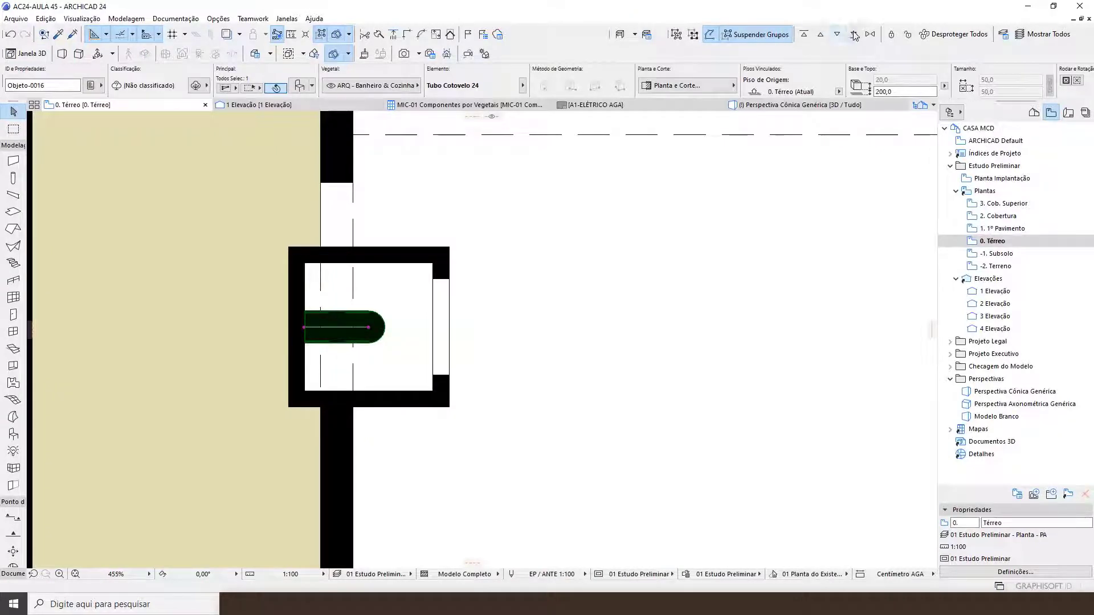
left_click(854, 35)
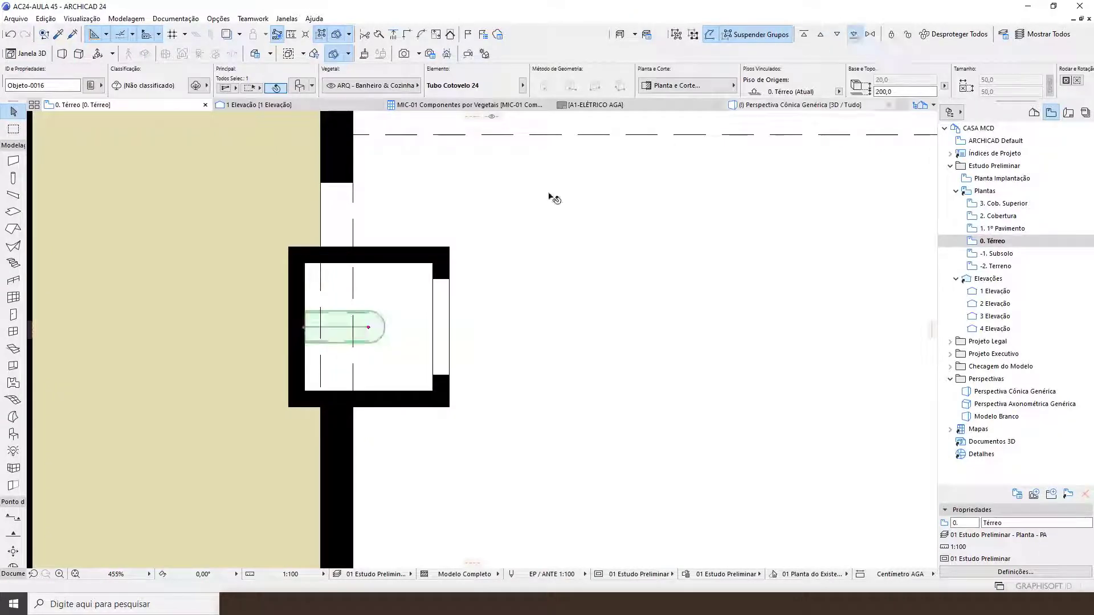
key("Escape")
Examine the wood-clad box and the adjoining stone wall around the covered area in plan and in 3D
scroll(384, 322, "down", 4)
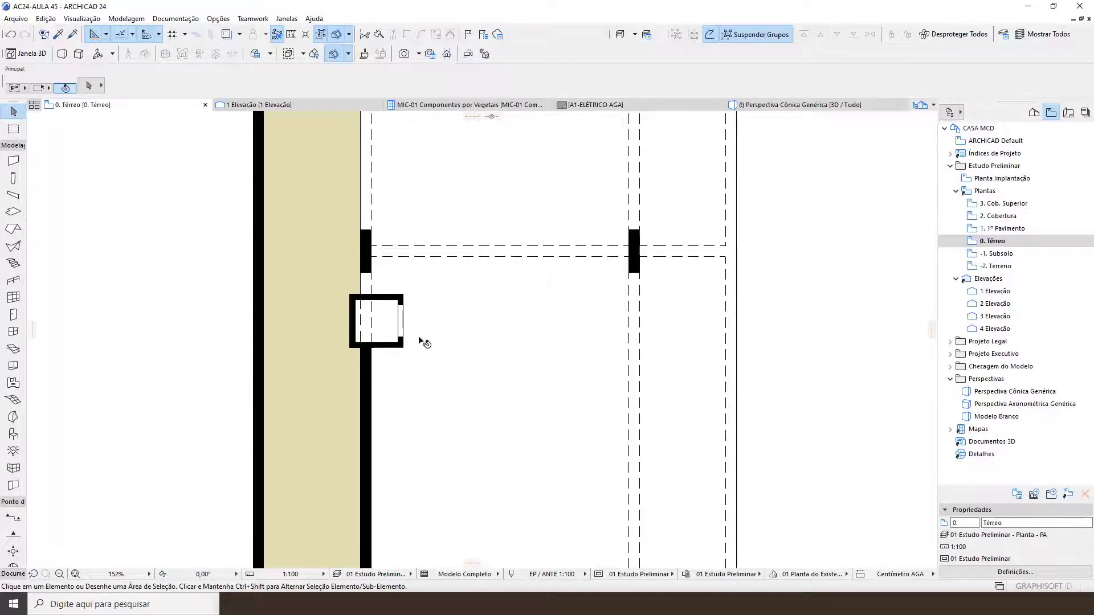
scroll(422, 342, "down", 3)
middle_click_drag(427, 439, 390, 393)
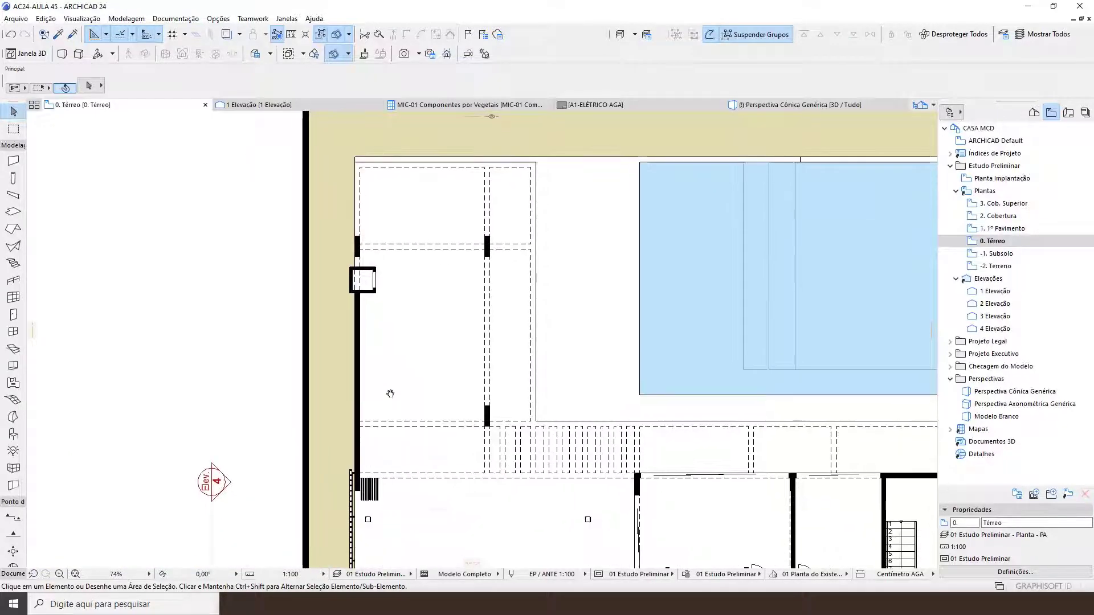
key("F3")
scroll(489, 275, "down", 5)
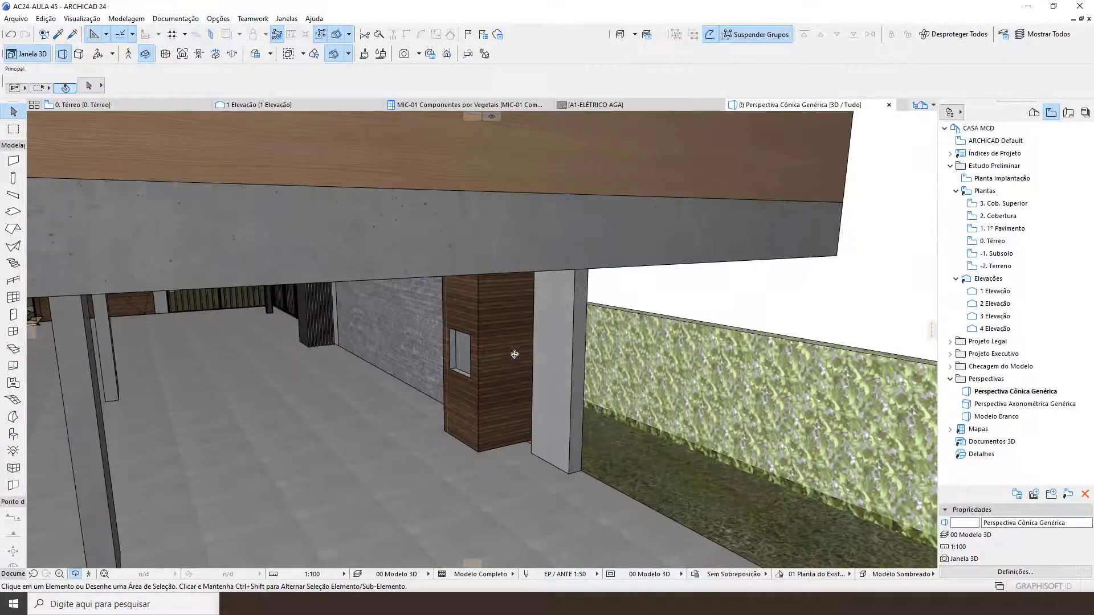
middle_click_drag(515, 354, 549, 344, "shift")
middle_click_drag(344, 400, 564, 376, "shift")
middle_click_drag(432, 411, 783, 355, "shift")
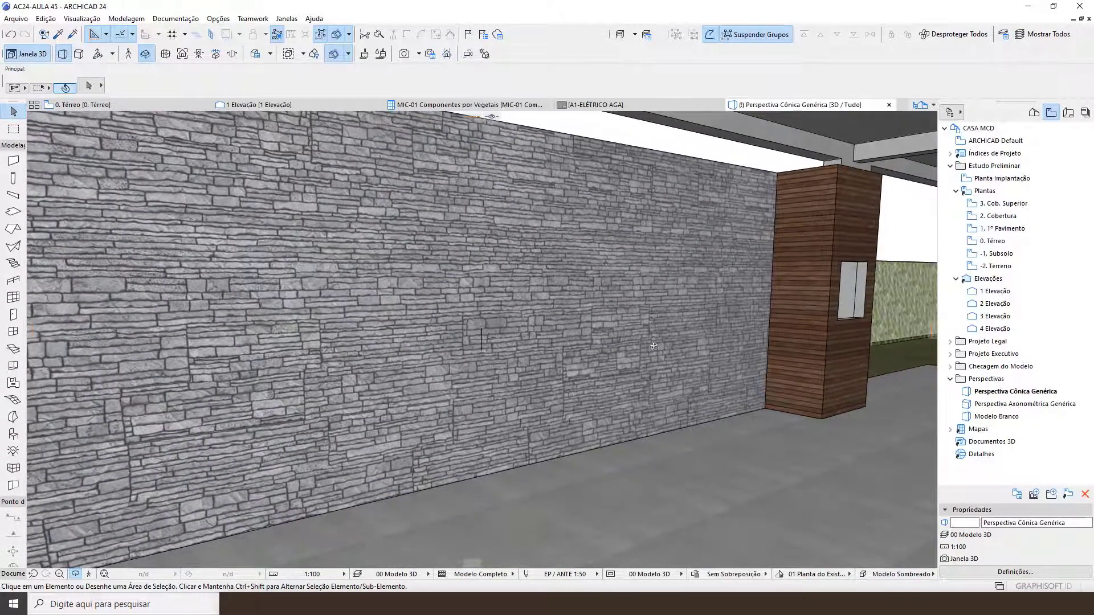
middle_click_drag(653, 346, 749, 318, "shift")
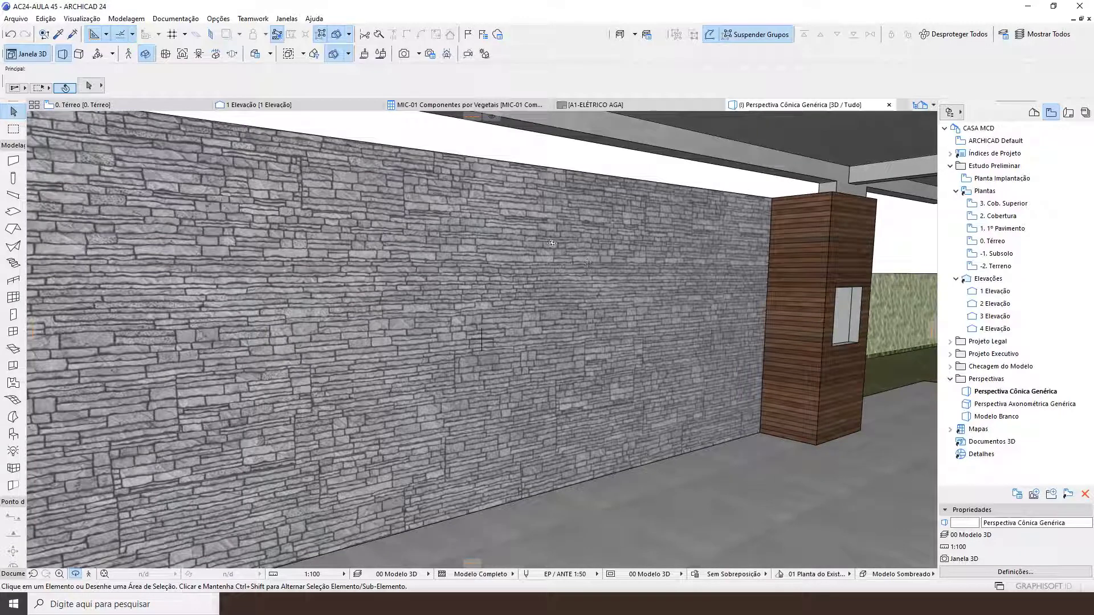
middle_click_drag(372, 331, 492, 299, "shift")
In the ground-floor plan, pick up the wood box wall's settings and switch the Wall tool to the single straight geometry method
key("F2")
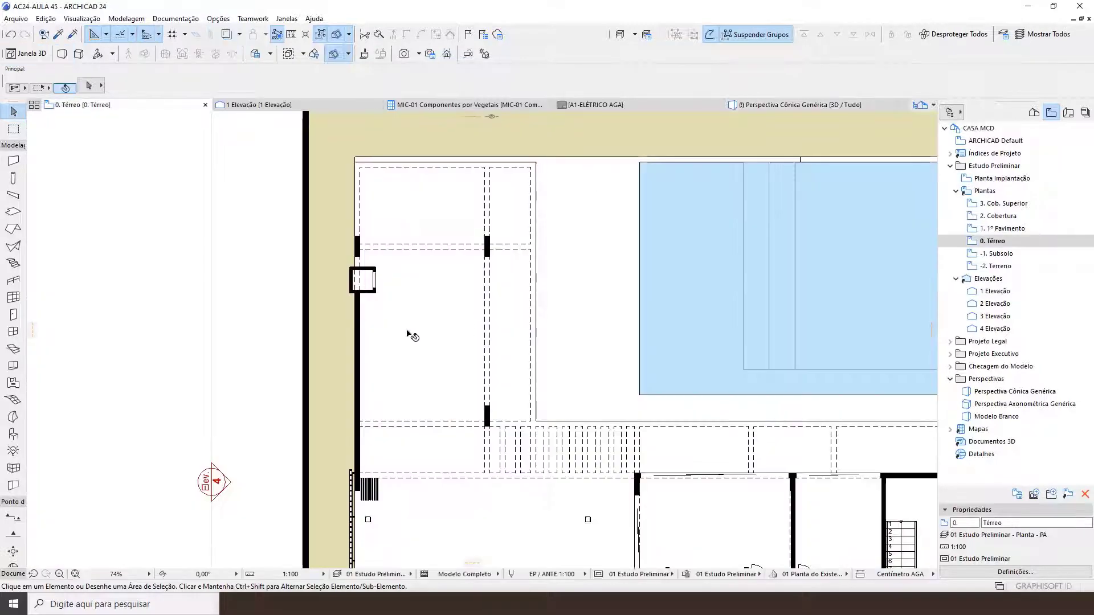
scroll(410, 335, "up", 5)
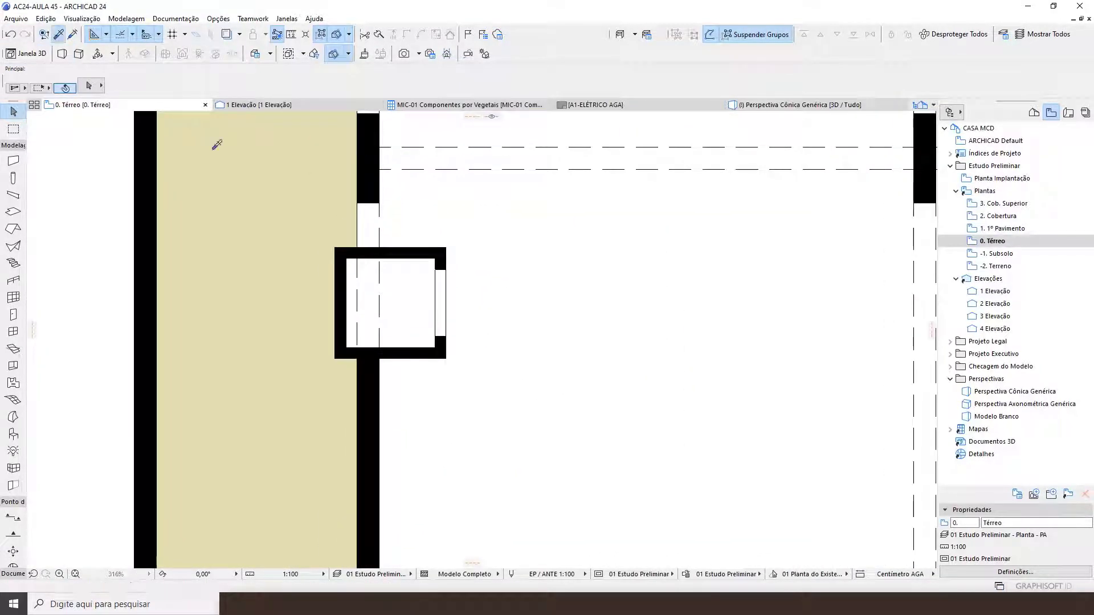
left_click(416, 349)
scroll(418, 340, "down", 5)
middle_click_drag(423, 396, 424, 339)
scroll(434, 351, "down", 1)
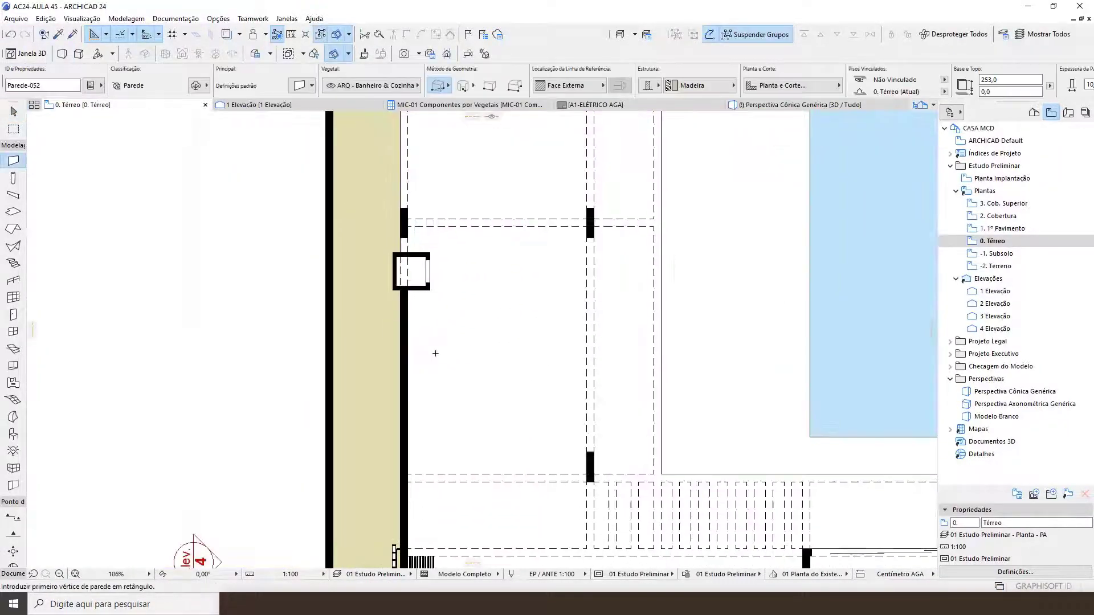
scroll(436, 356, "up", 2)
middle_click_drag(445, 413, 430, 349)
scroll(411, 392, "up", 2)
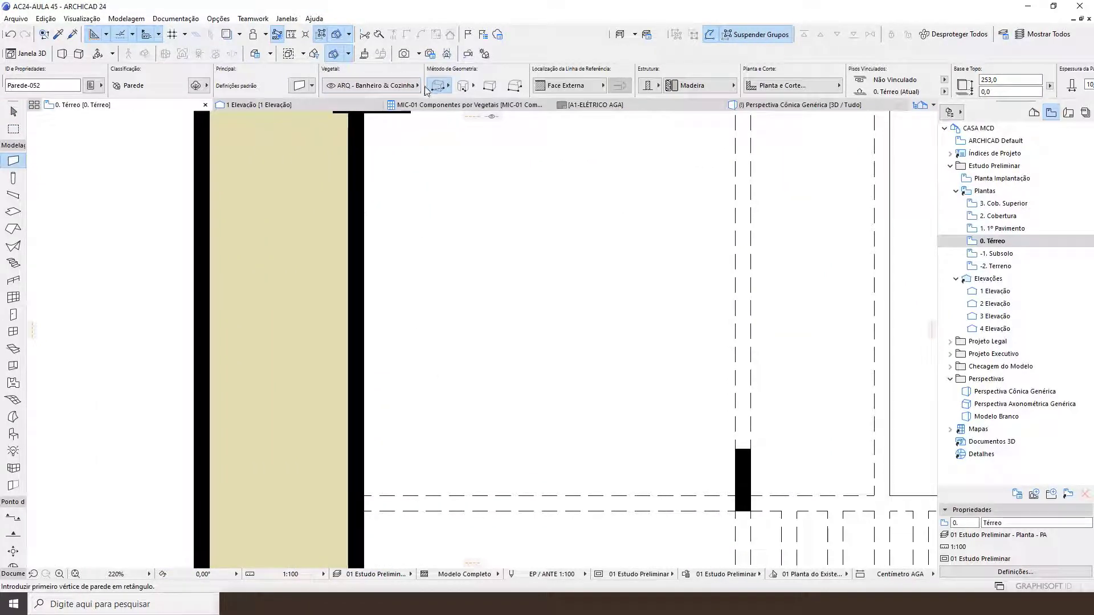
left_click(439, 89)
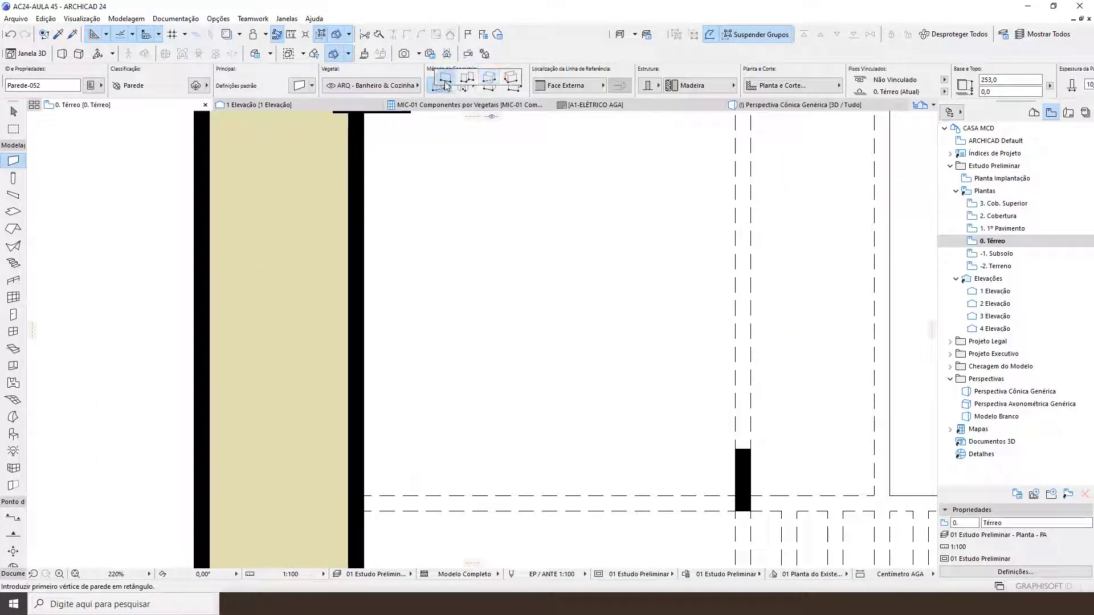
left_click(446, 85)
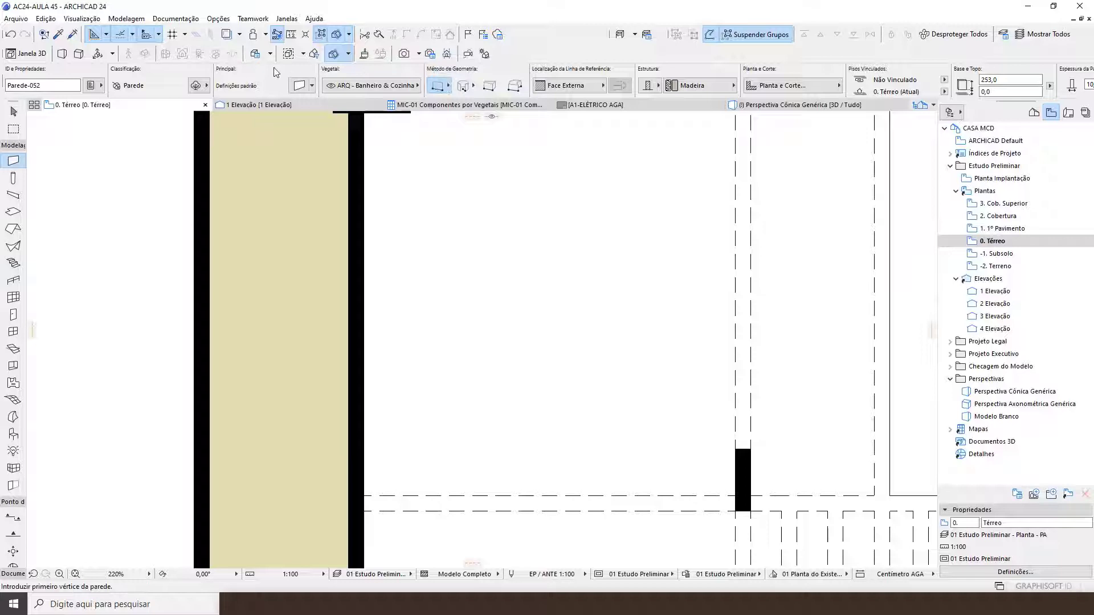
Set the default wall thickness to 5 cm and accept the wall settings
left_click(301, 87)
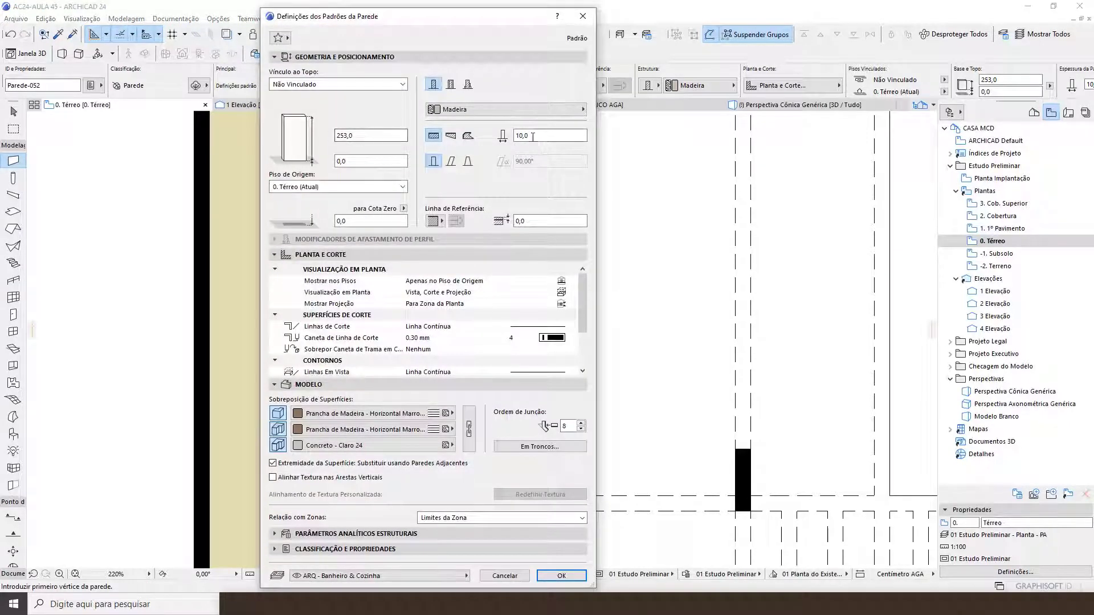
key("Tab")
type("5,0")
left_click(550, 576)
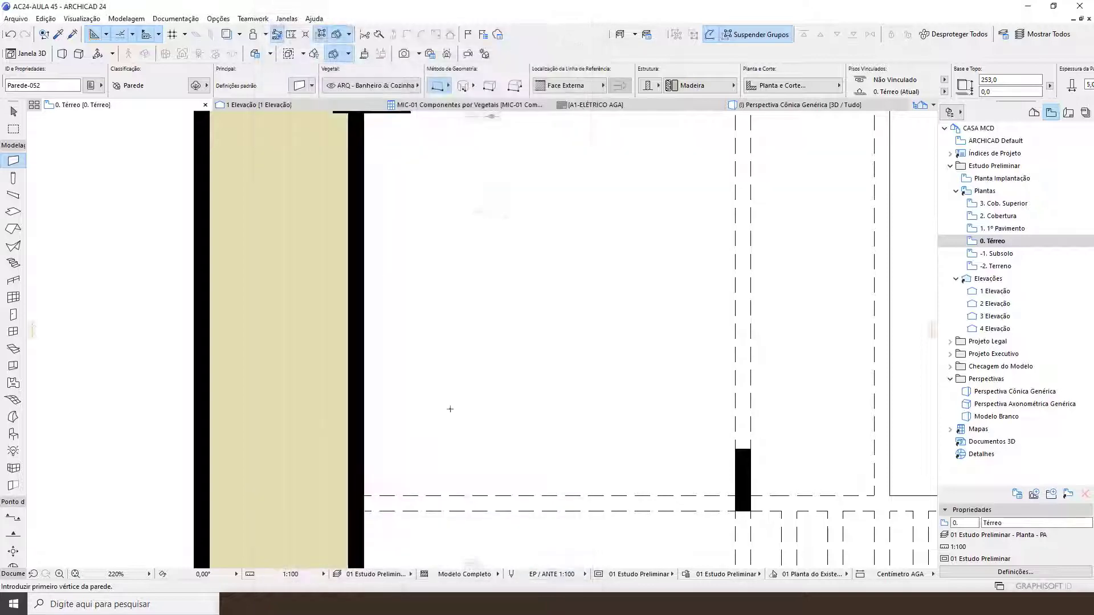
Place a horizontal guide line on the beam's upper dashed edge beside the long wall and move it 20 cm up
scroll(469, 328, "up", 3)
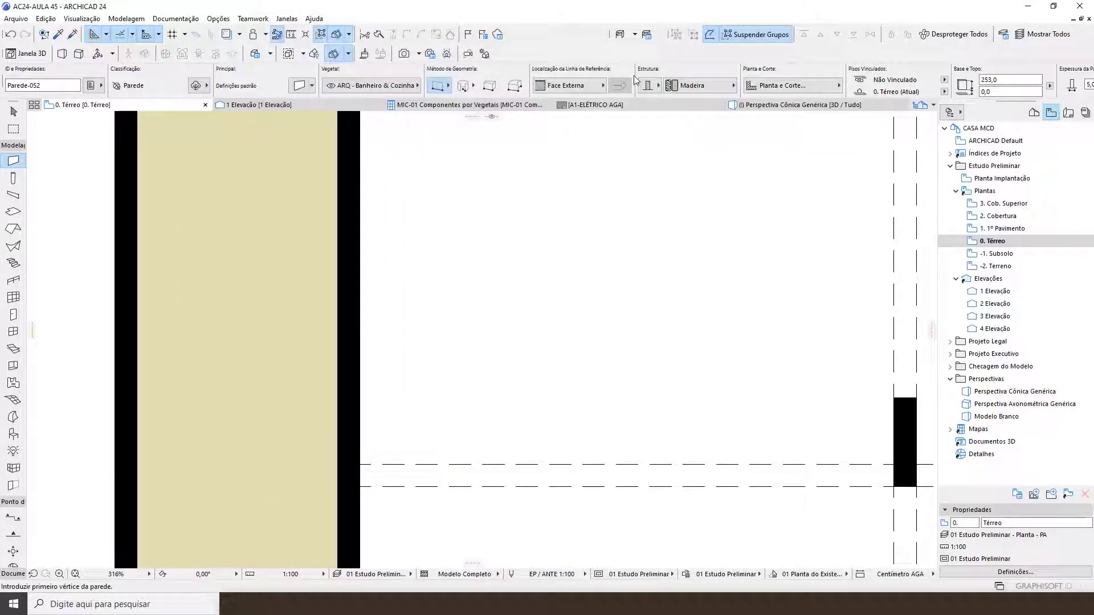
left_click_drag(471, 117, 397, 375)
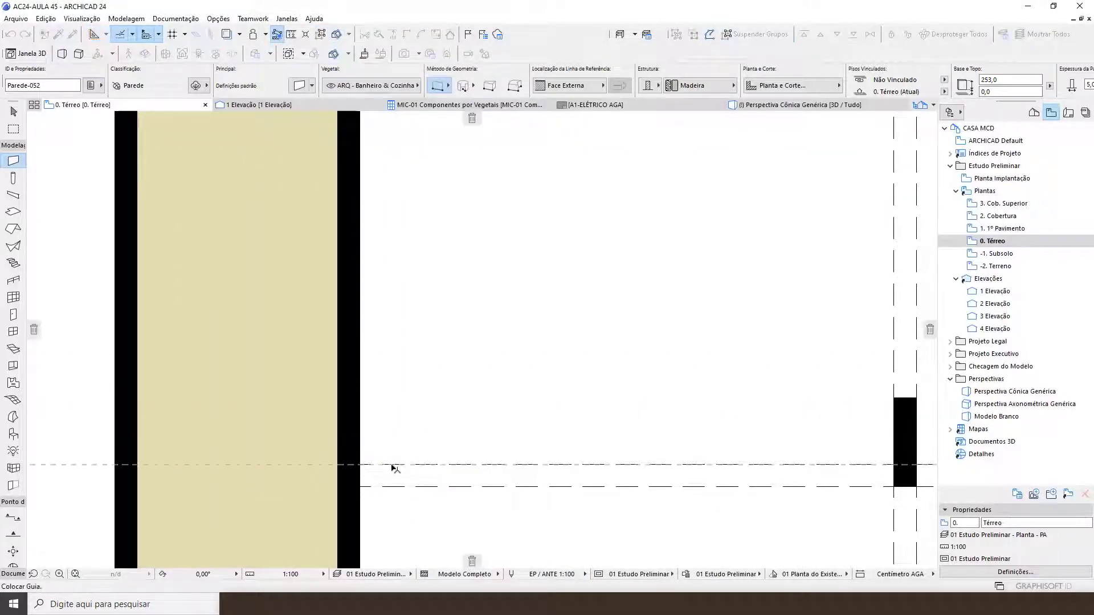
left_click_drag(395, 469, 395, 466)
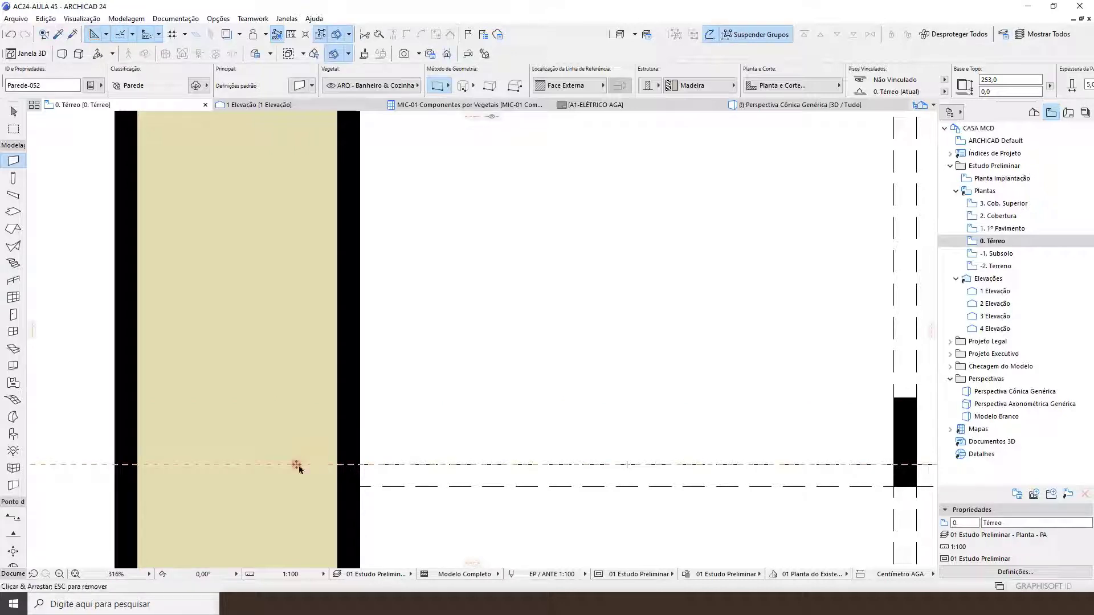
left_click_drag(297, 465, 305, 394)
type("20")
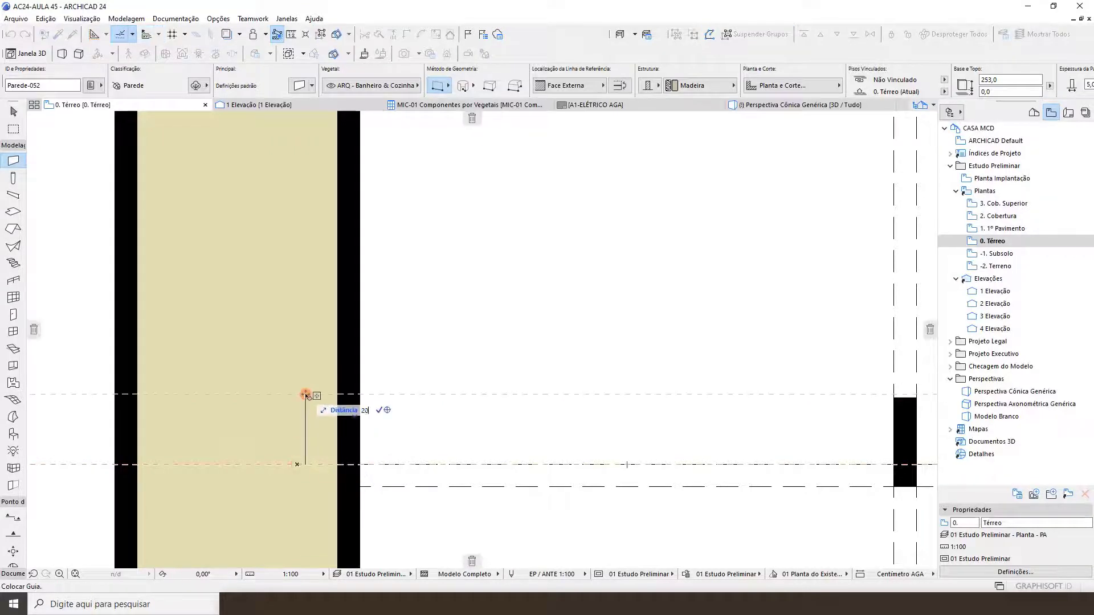
key("Return")
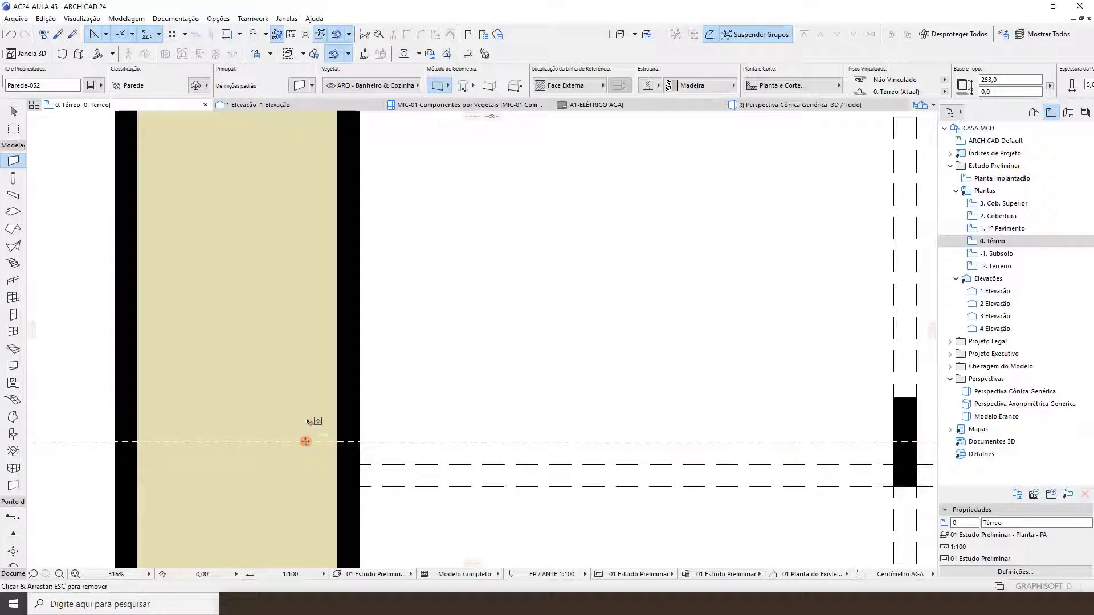
Copy the horizontal guide line 40 cm further up the long wall
left_click_drag(305, 444, 309, 348)
type("40")
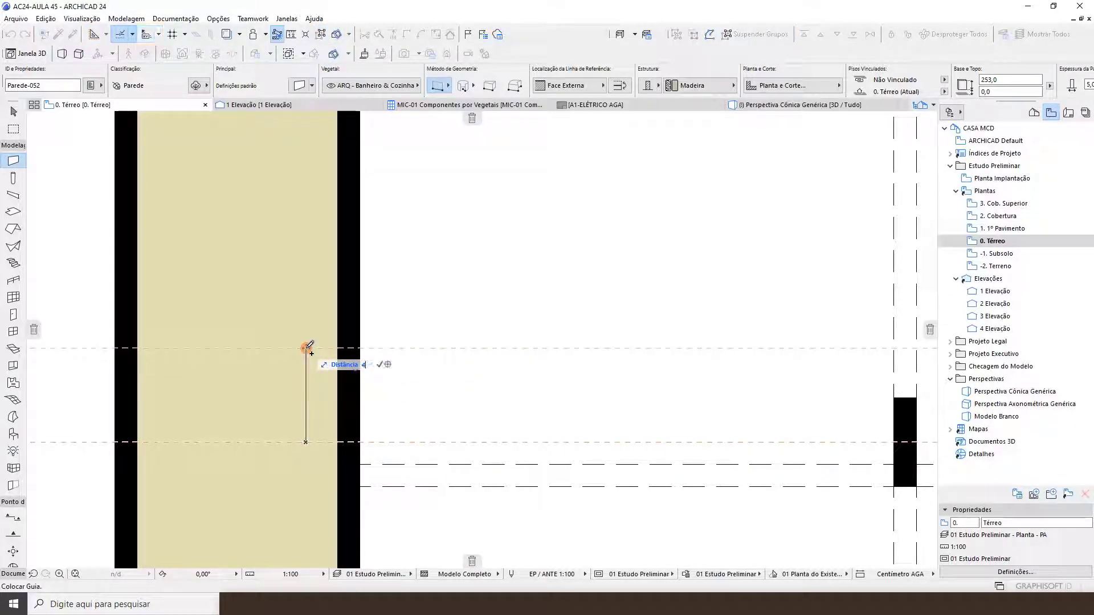
key("Return")
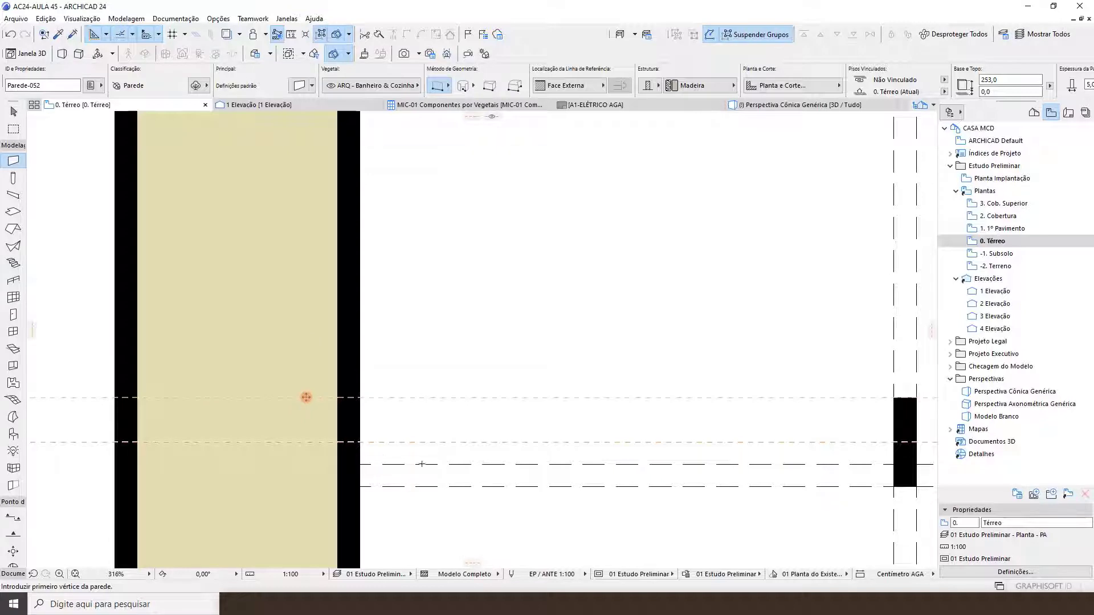
scroll(402, 428, "down", 4)
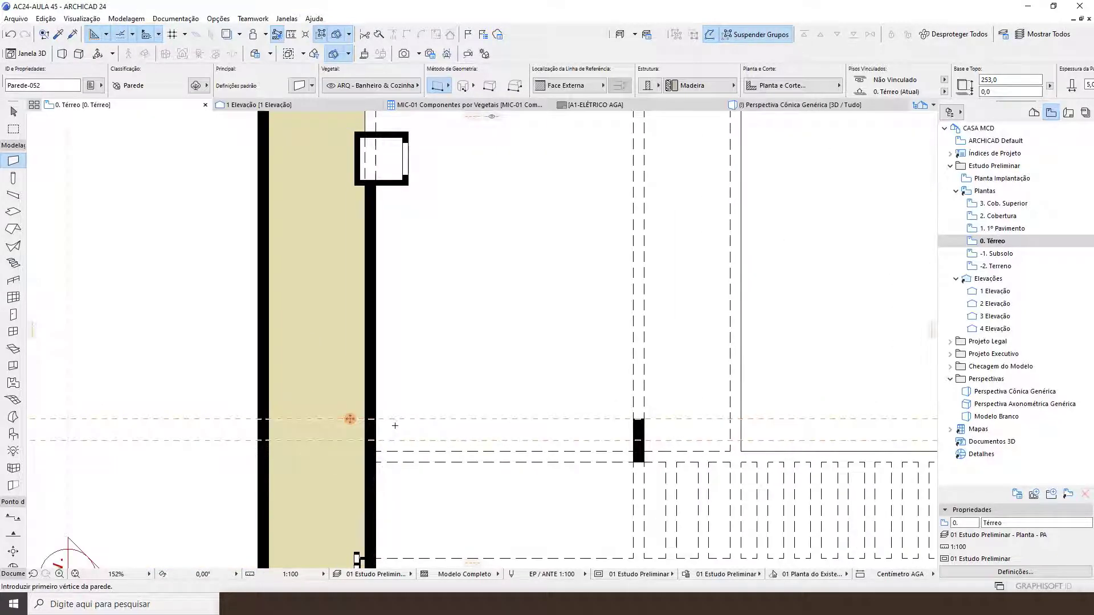
Draw a straight 5 cm wood wall along the lower guide line, from the long wall out to the wood box's outer face line
scroll(395, 426, "up", 3)
scroll(348, 459, "up", 3)
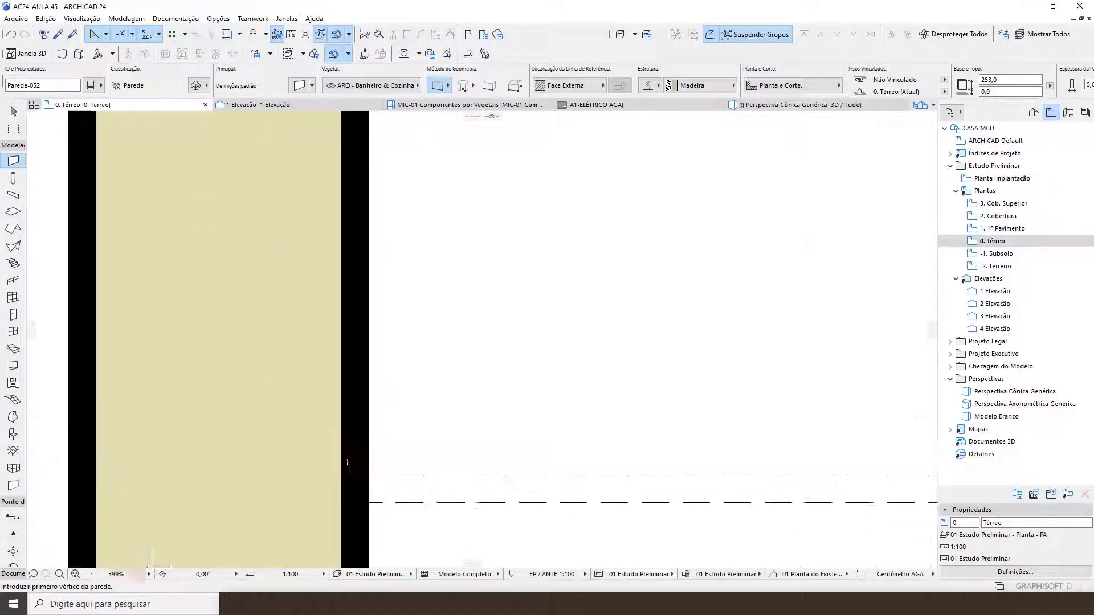
left_click(378, 446)
scroll(422, 449, "down", 5)
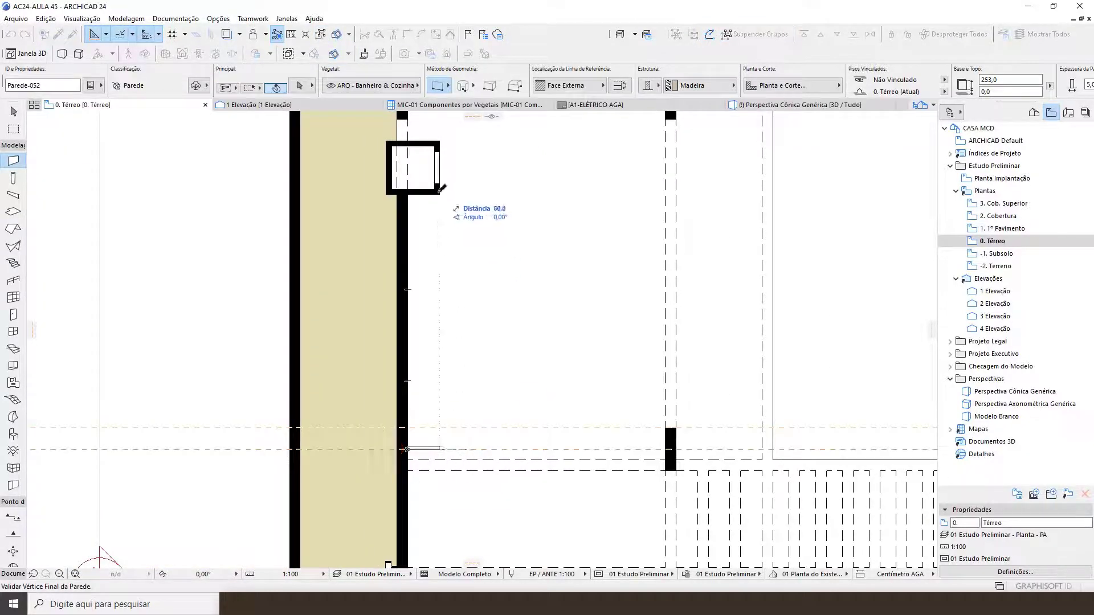
left_click(441, 188)
Close the small column box with a wall up to the upper guide line and another back to the long wall, and view it in 3D
scroll(439, 443, "up", 5)
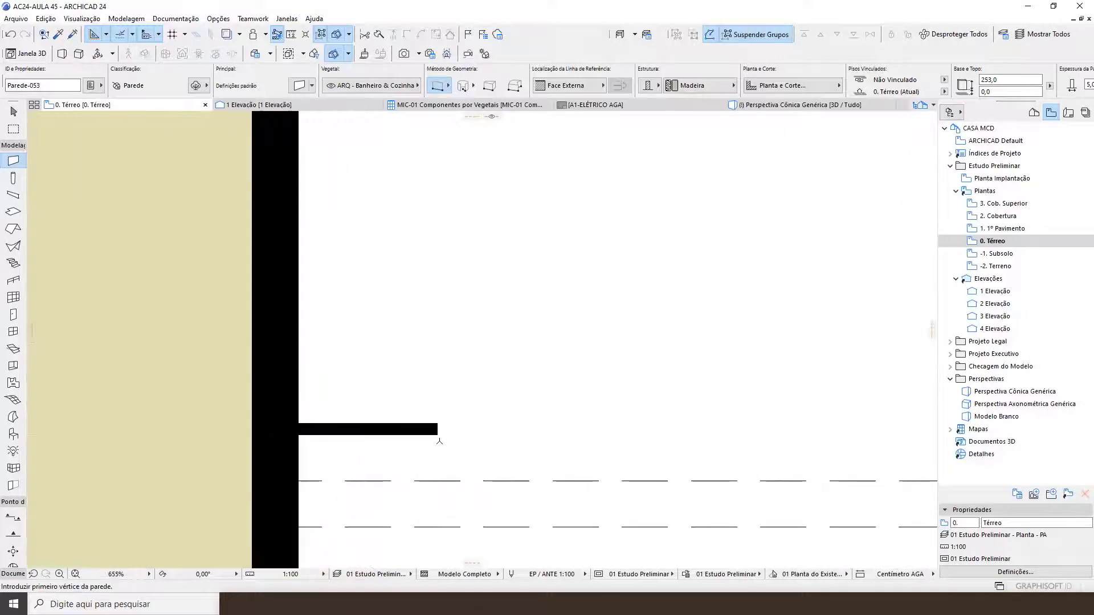
left_click(439, 434)
left_click(437, 343)
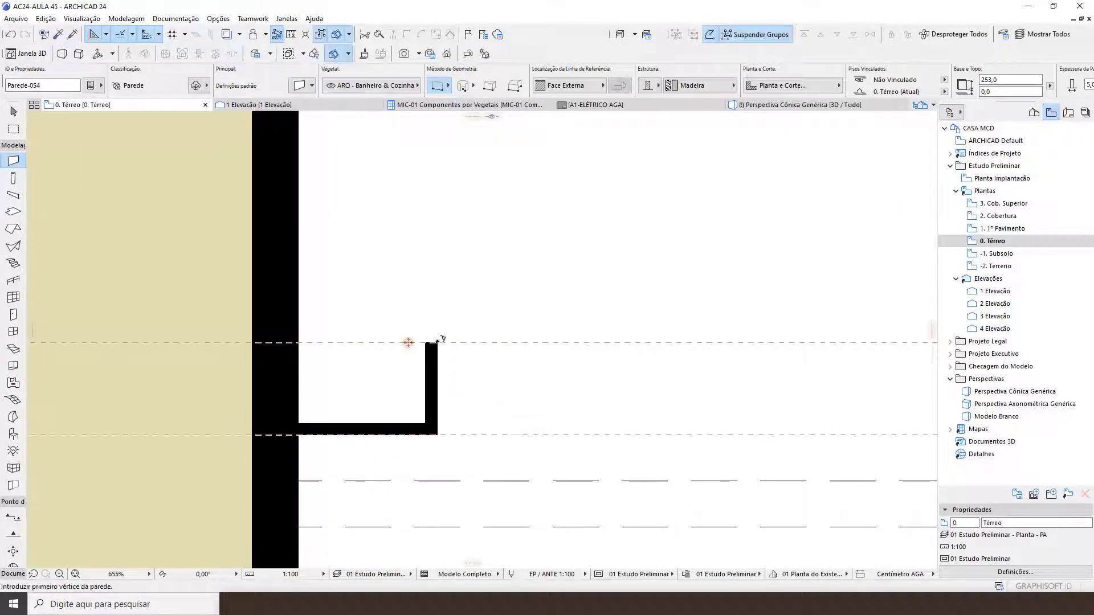
left_click(437, 343)
left_click(308, 343)
scroll(315, 354, "down", 4)
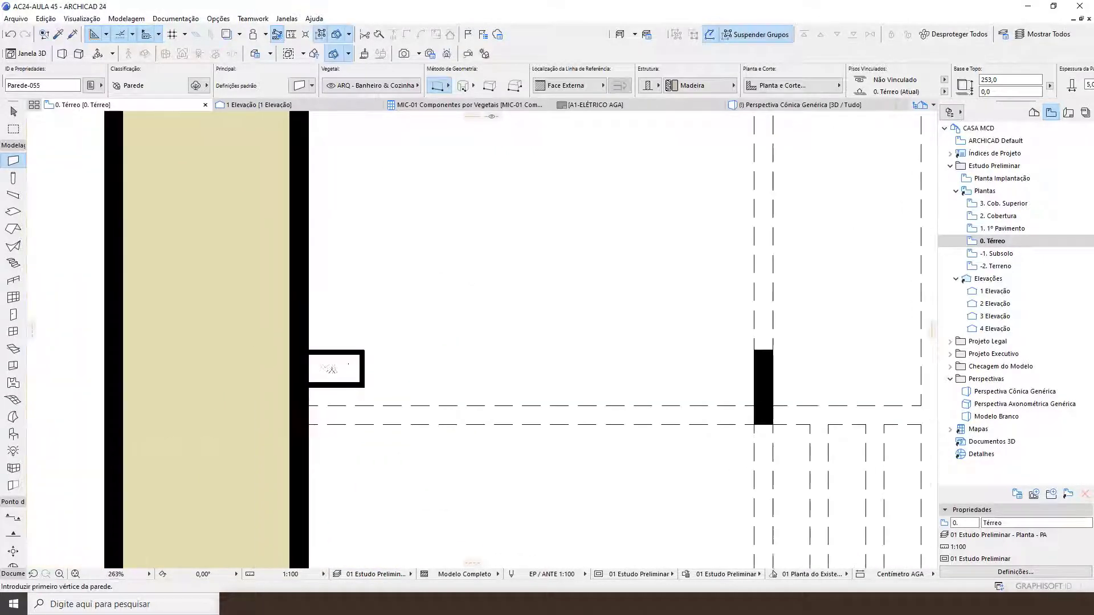
key("F3")
left_click(413, 228)
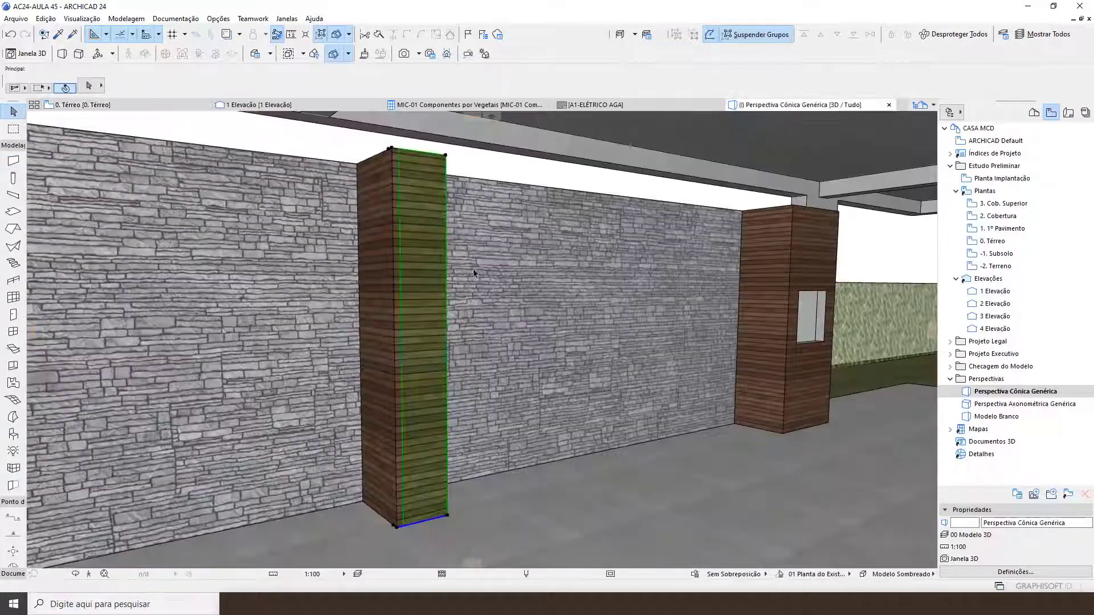
key("Escape")
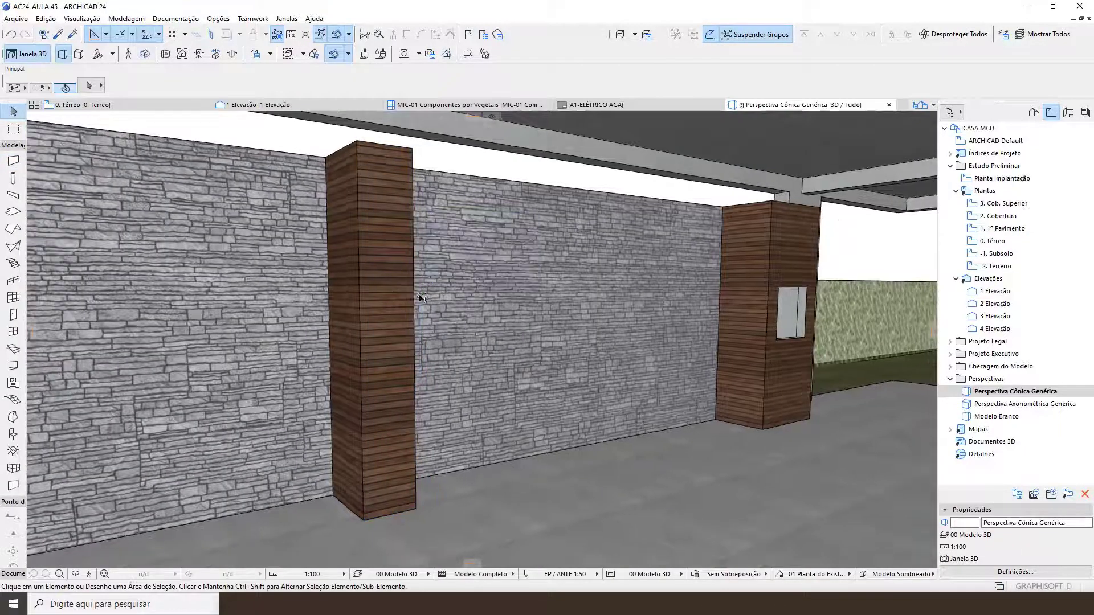
middle_click_drag(448, 399, 417, 392)
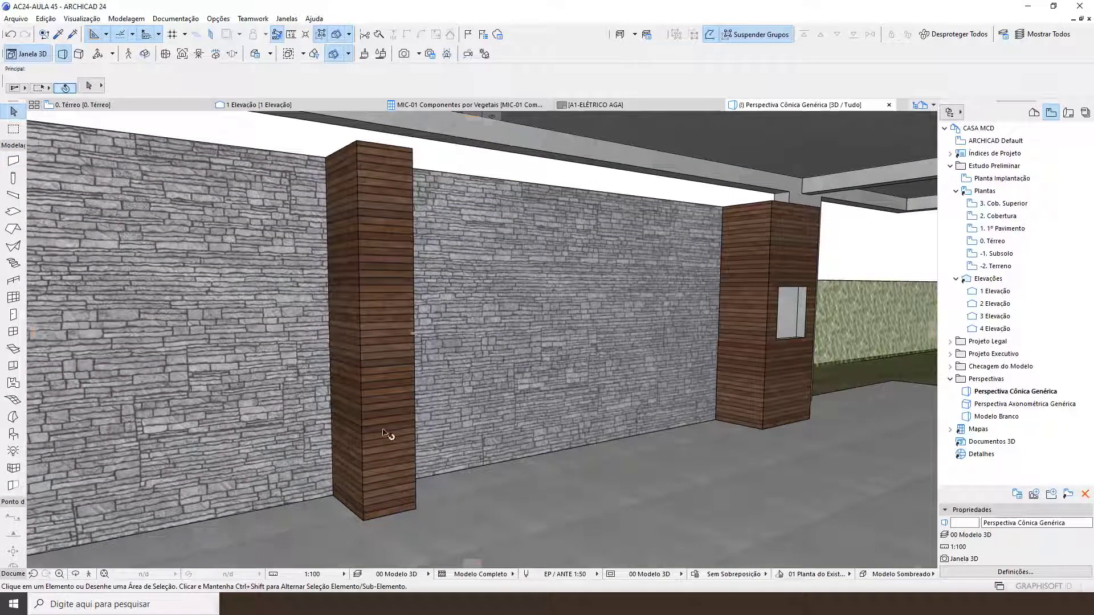
Return to the ground-floor plan and open the default object settings, expanding the 1.1 Mobiliário 24 library folder
key("F2")
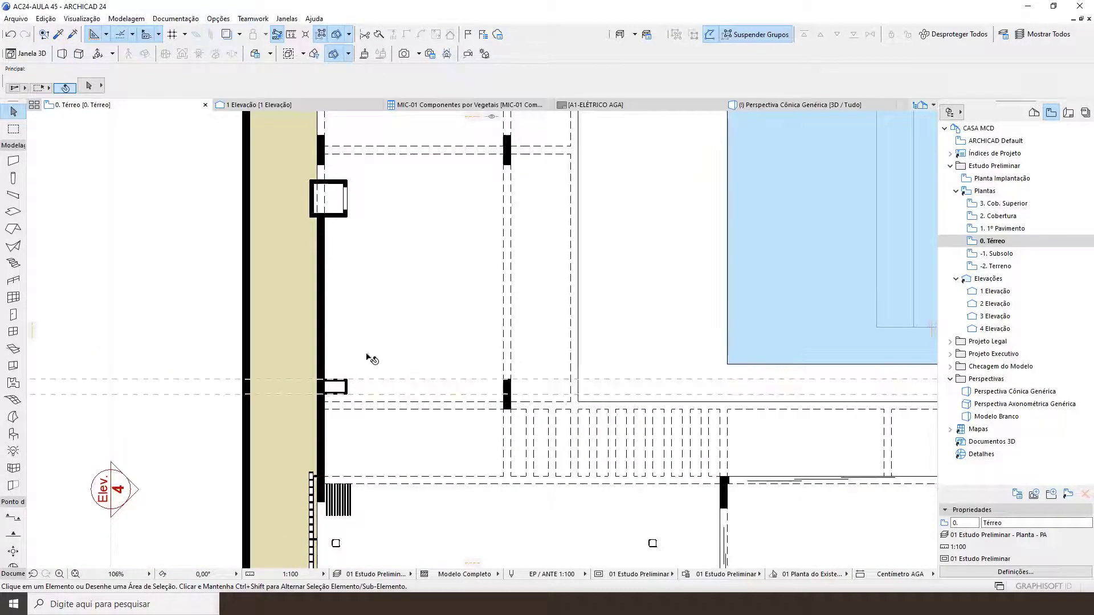
scroll(378, 343, "up", 2)
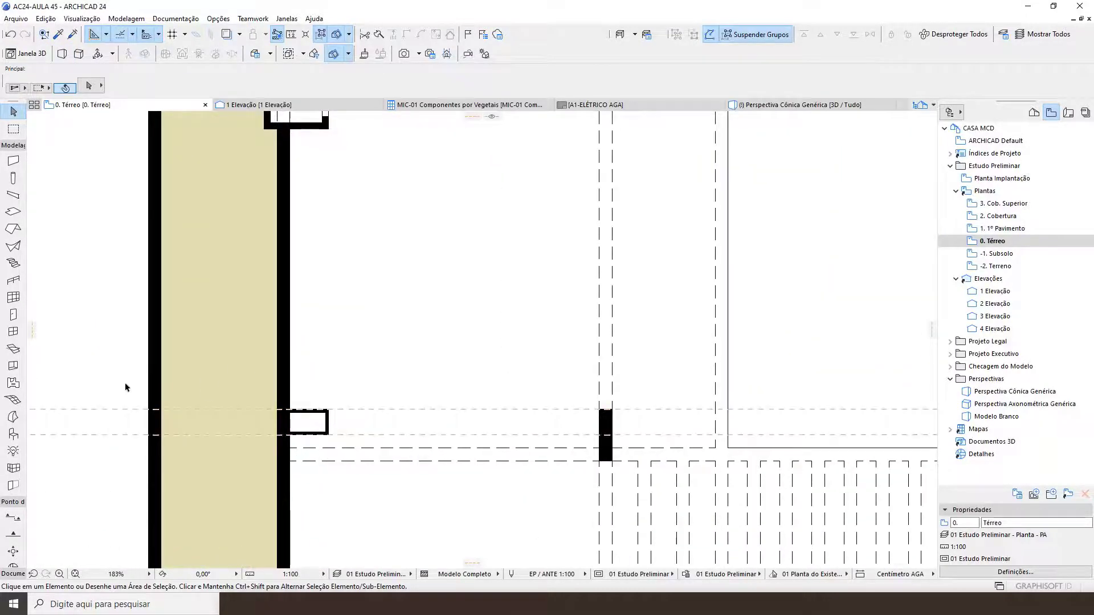
double_click(13, 434)
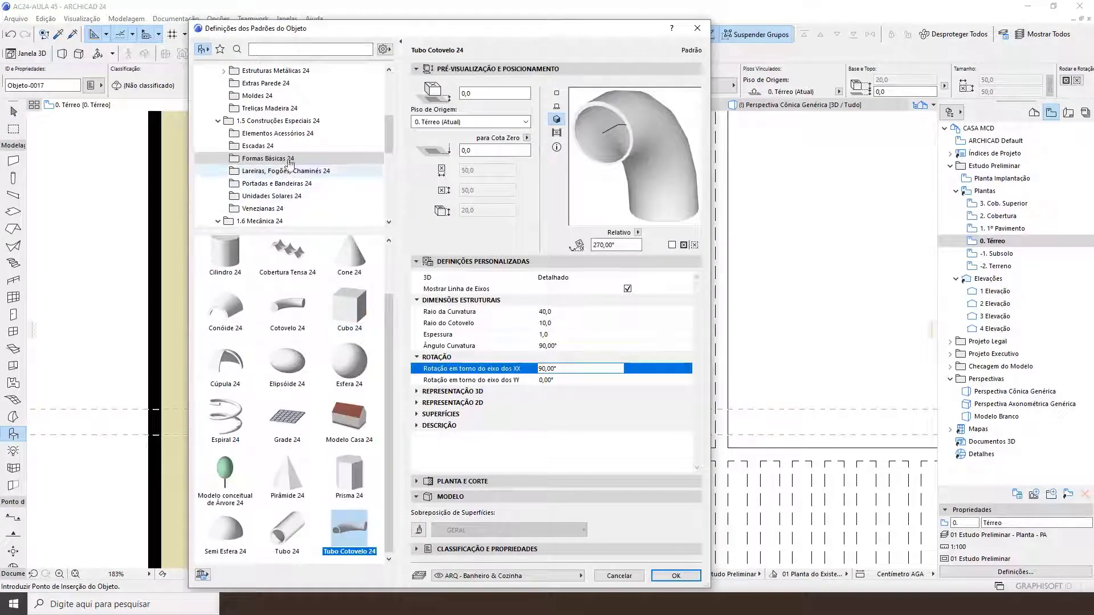
left_click_drag(389, 136, 388, 85)
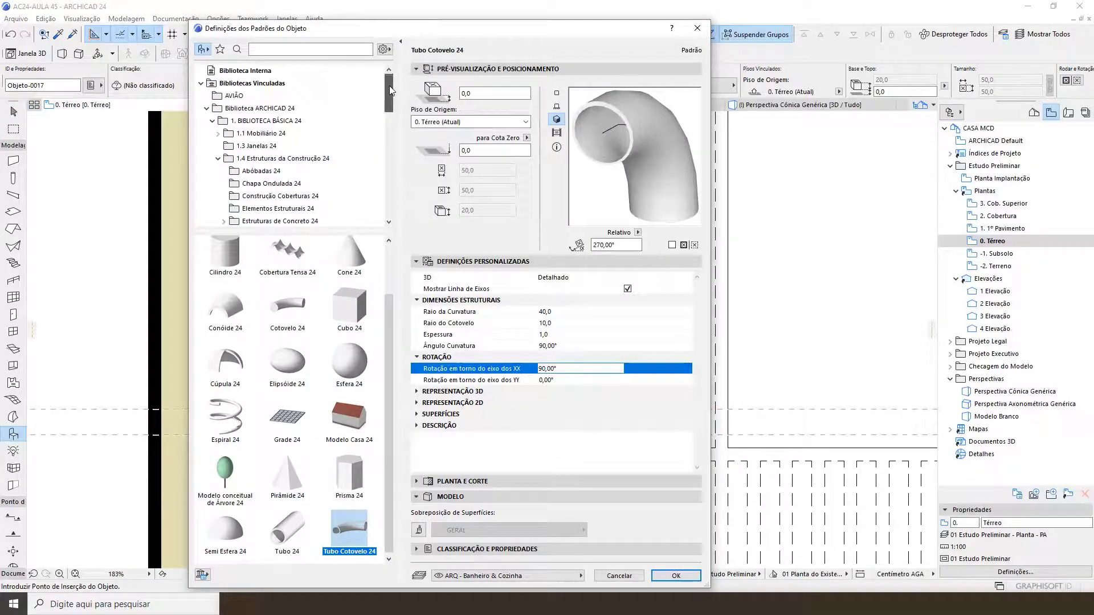
left_click(217, 137)
left_click(217, 134)
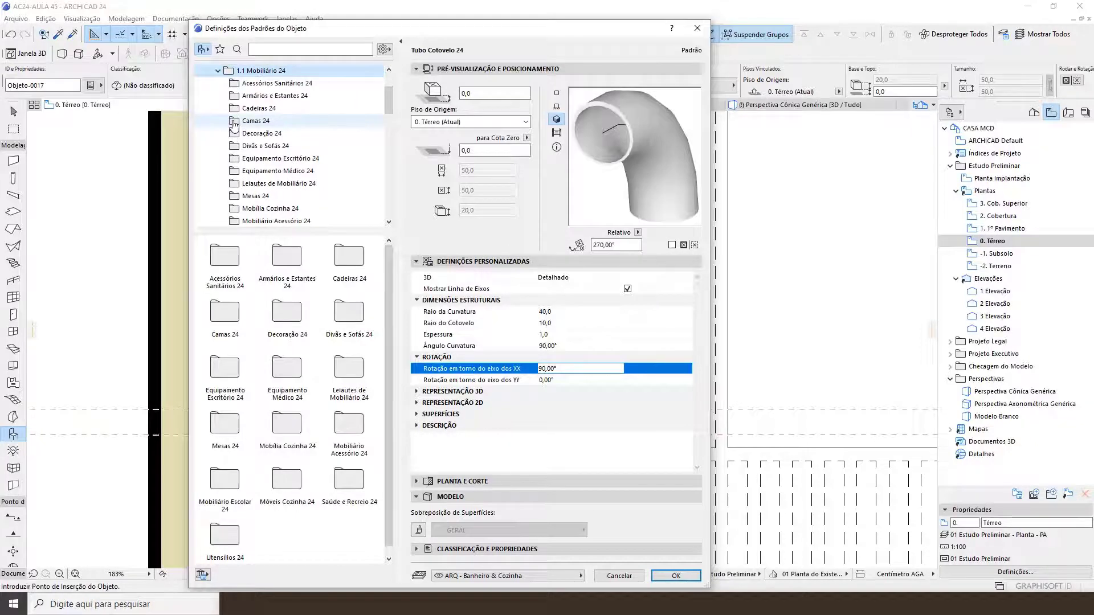
Browse the furniture folders and choose Armário Baixo 1 Porta 24 from Móveis Cozinha 24
left_click(269, 209)
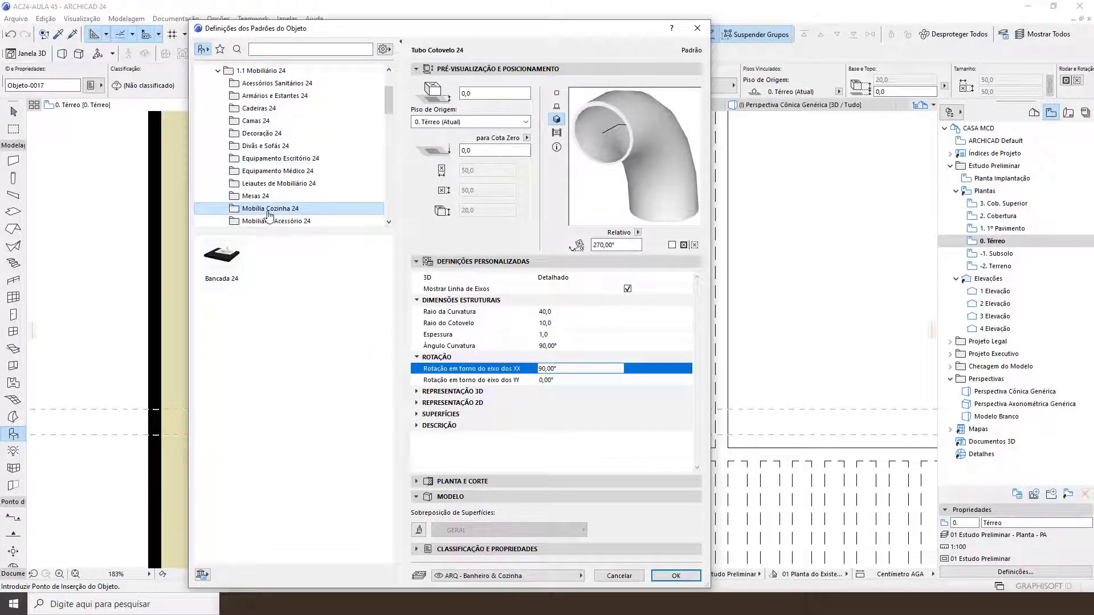
left_click(274, 184)
left_click(275, 172)
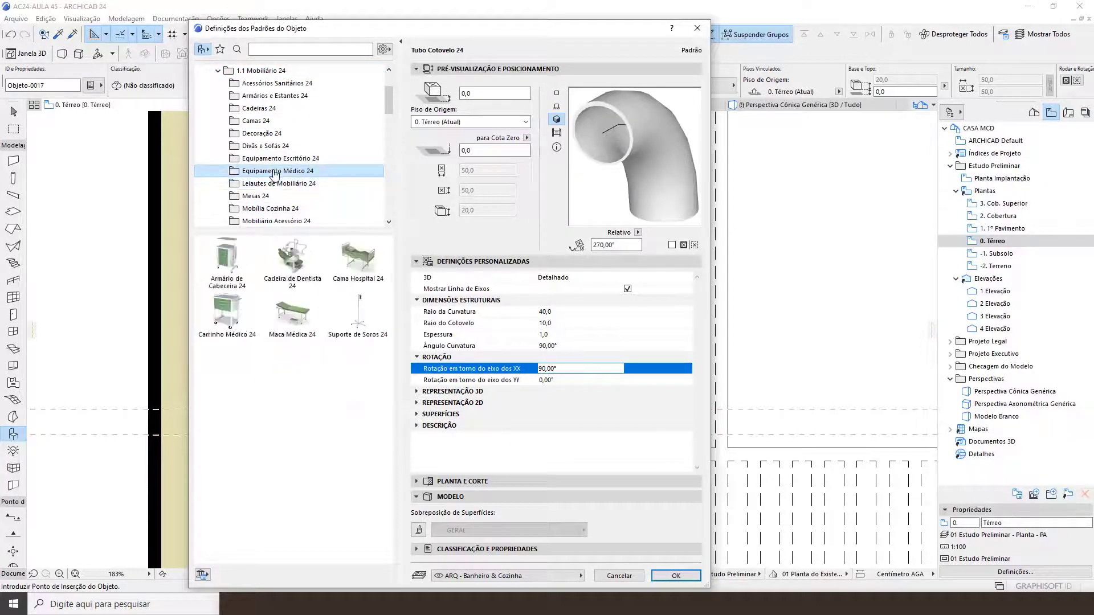
scroll(280, 176, "down", 2)
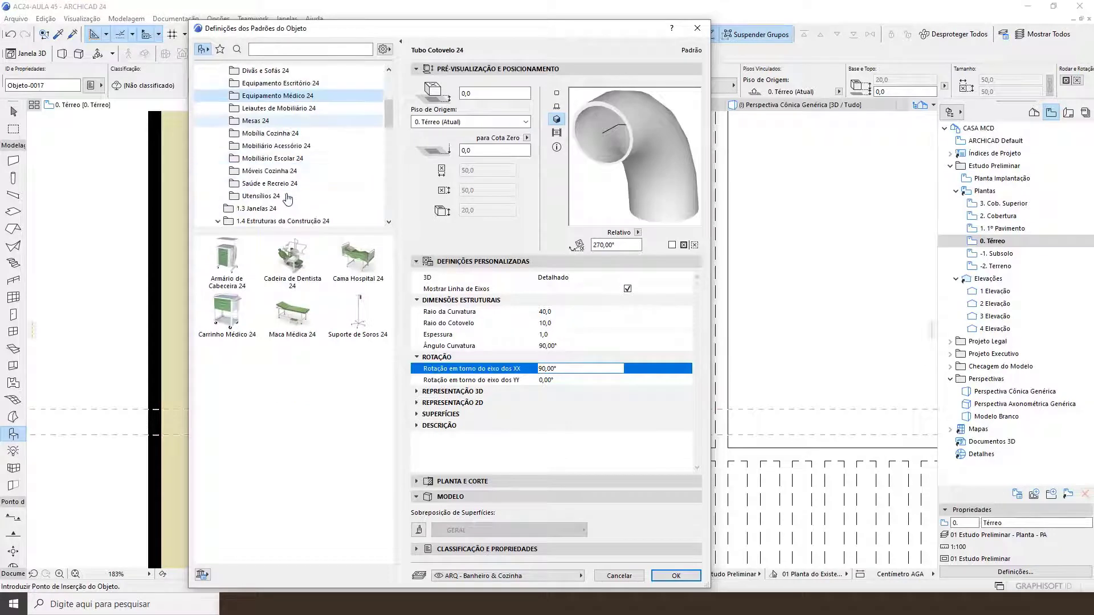
left_click(281, 173)
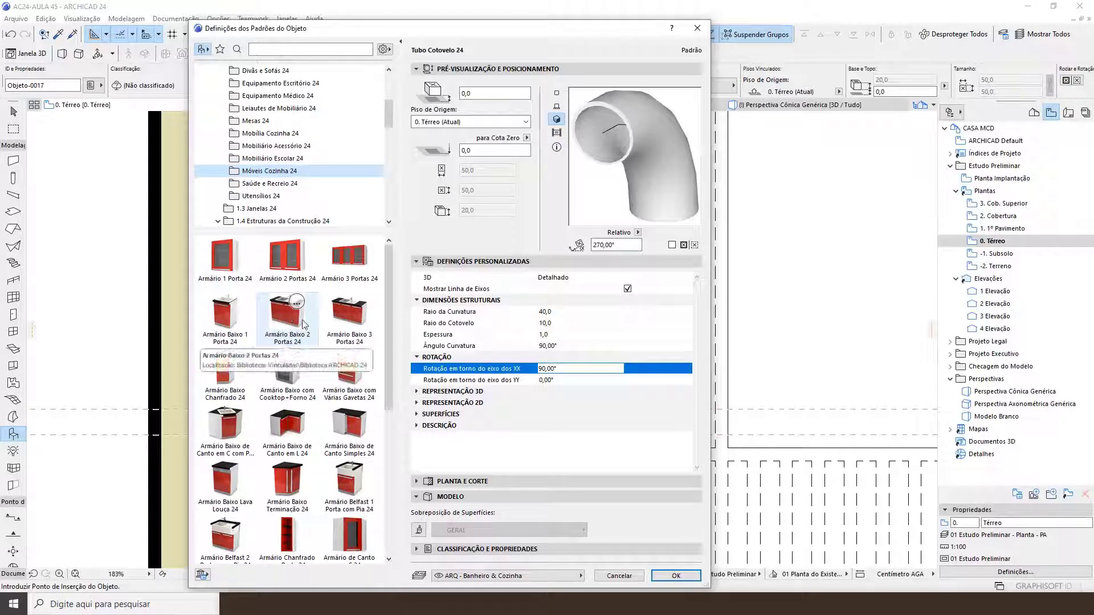
left_click(347, 328)
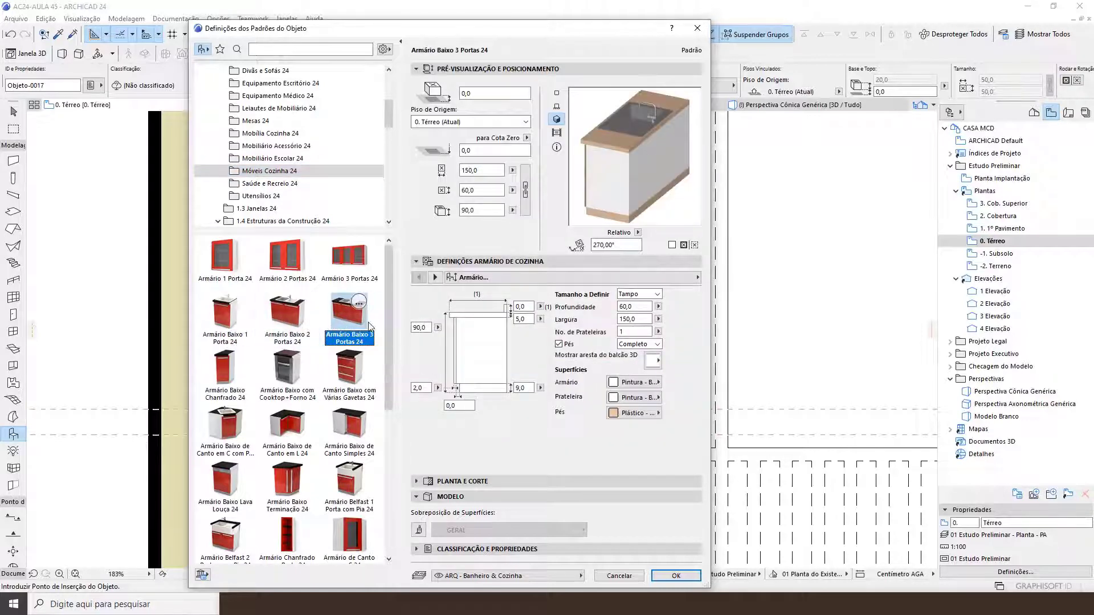
left_click(237, 329)
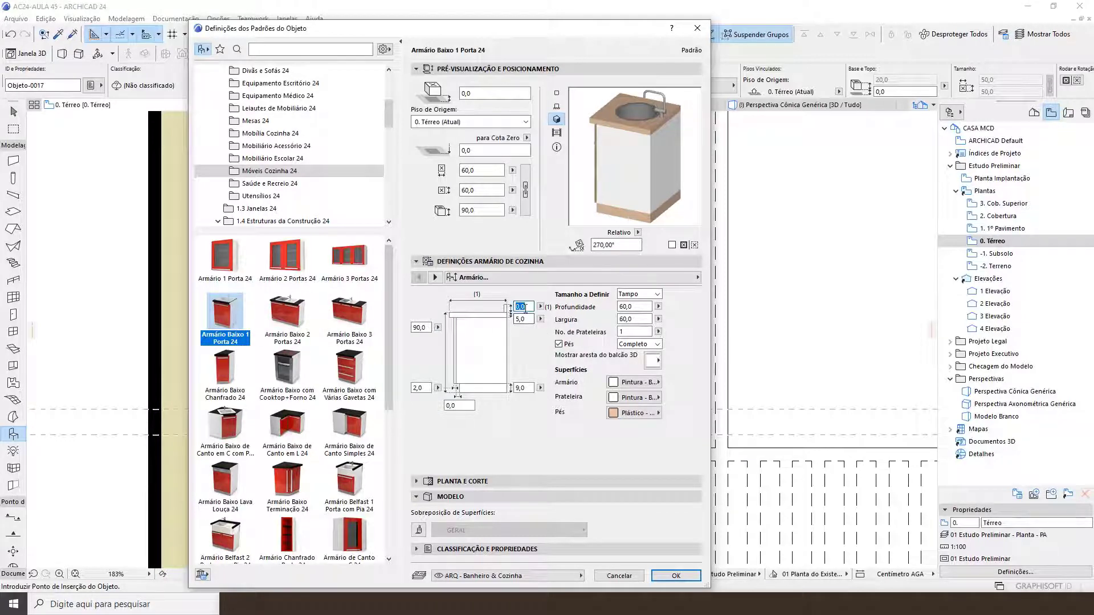
Set the base cabinet's countertop thickness to 2 cm and its plinth height to 1 cm
left_click_drag(525, 306, 511, 312)
double_click(519, 319)
type("2")
double_click(420, 328)
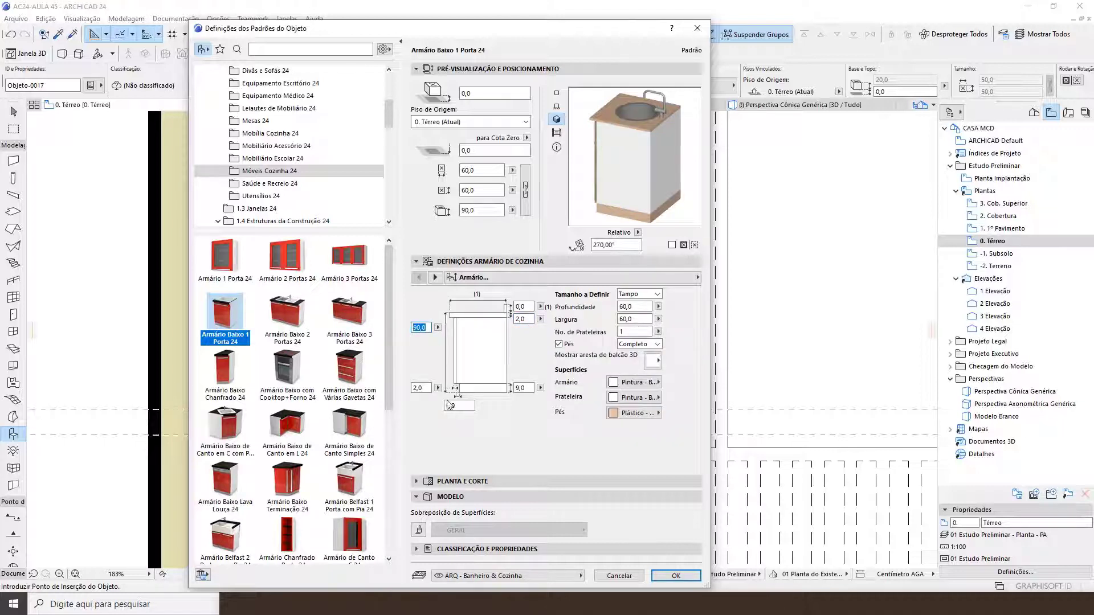
double_click(432, 386)
double_click(524, 388)
type("0")
key("Return")
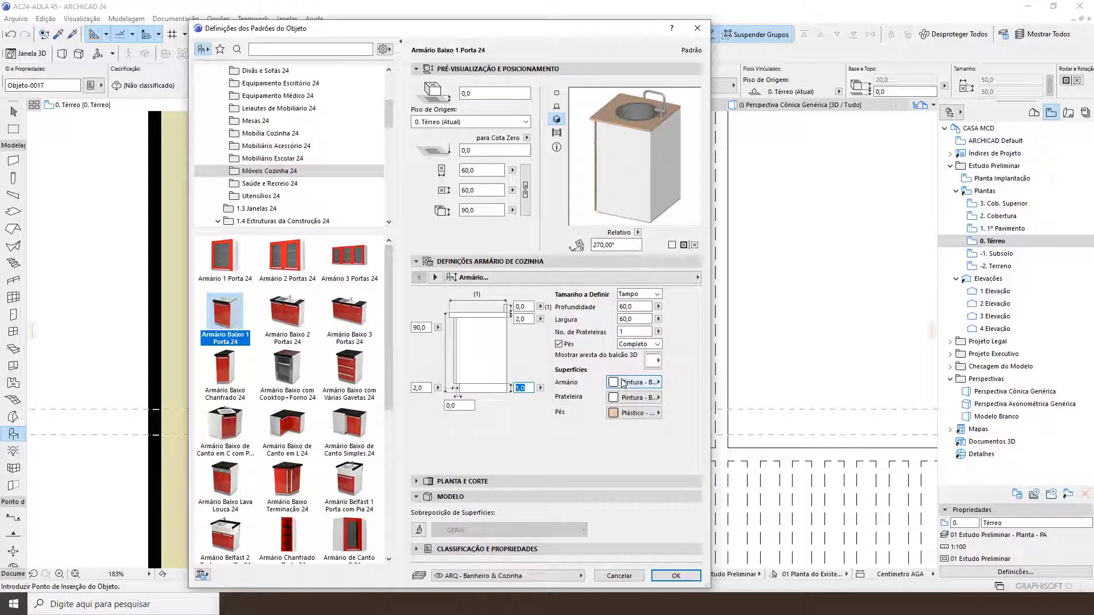
Set the cabinet's width (Largura) to 115 cm and disable its feet (Pés)
left_click(637, 306)
double_click(633, 308)
key("Tab")
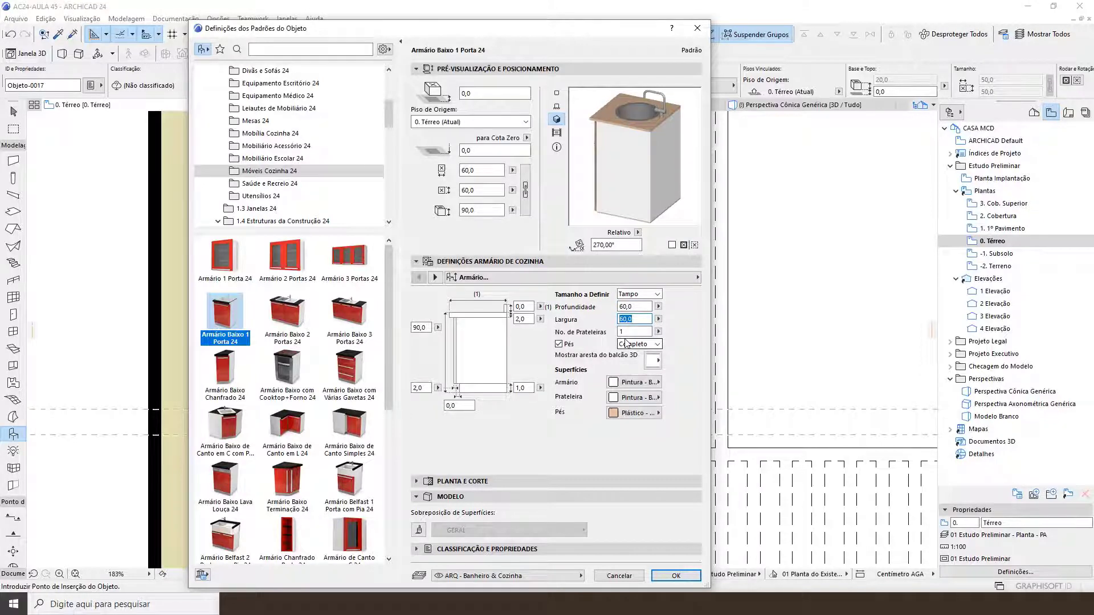
type("5")
key("Tab")
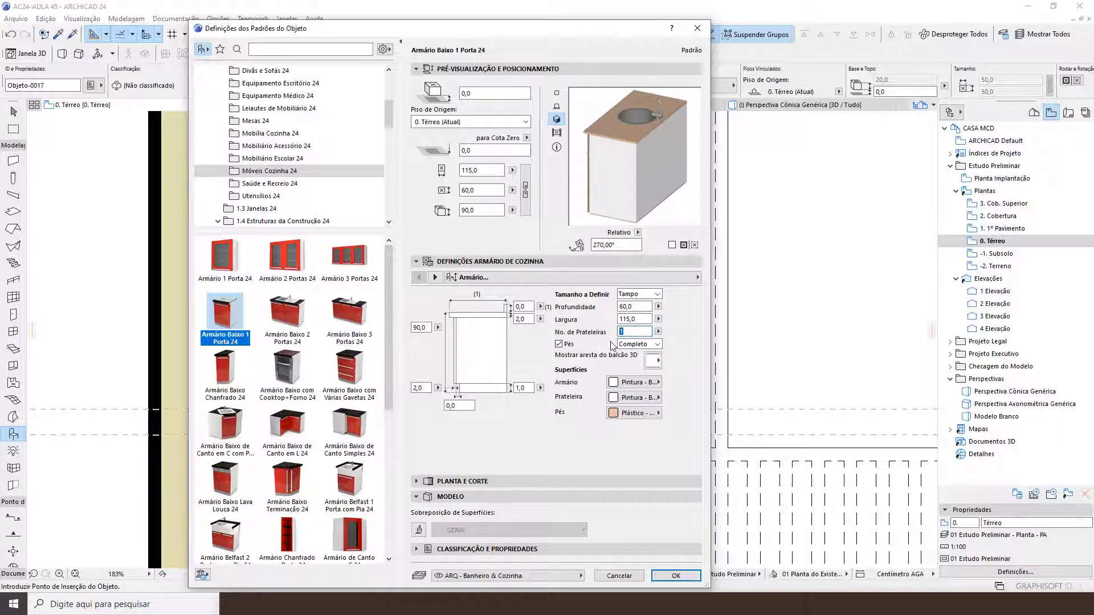
left_click(559, 344)
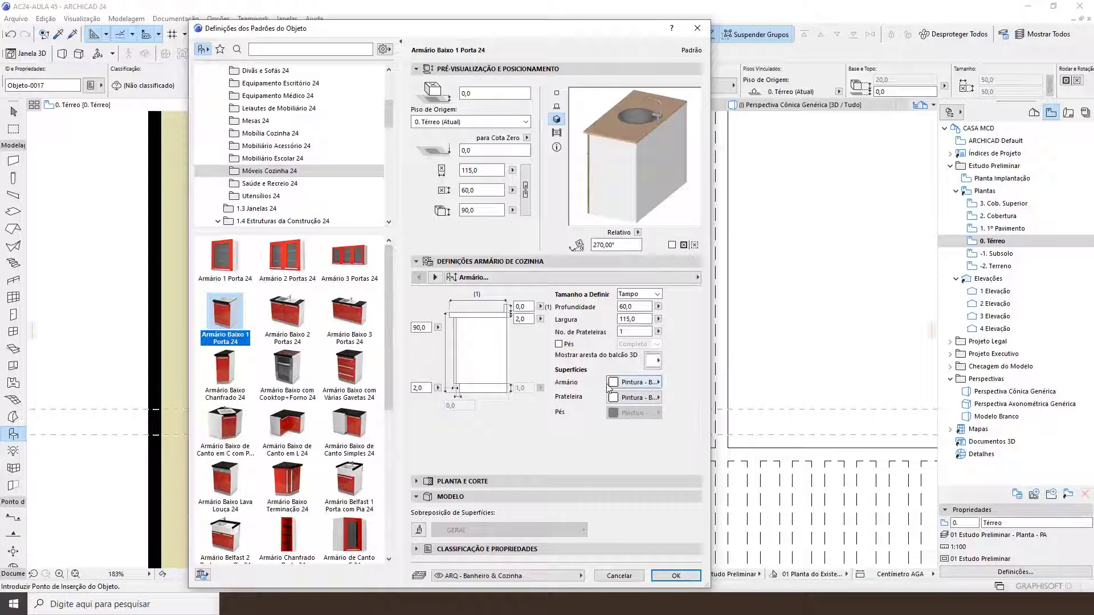
Try the options for showing the counter edge in 3D, choosing the last one, and check the cabinet's 2D and 3D previews
left_click(657, 362)
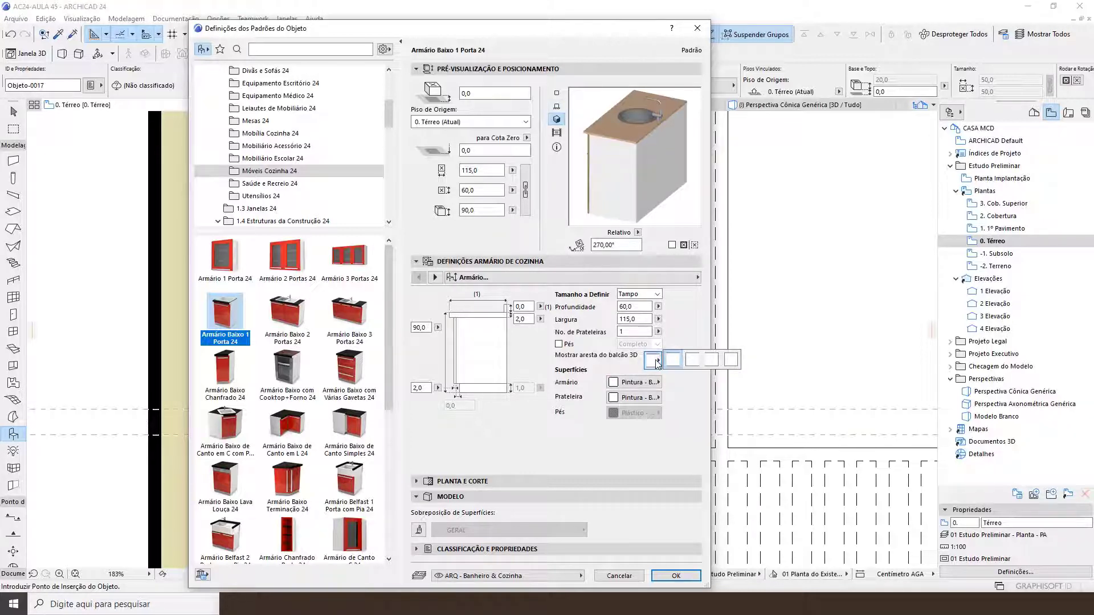
left_click(652, 360)
left_click(557, 93)
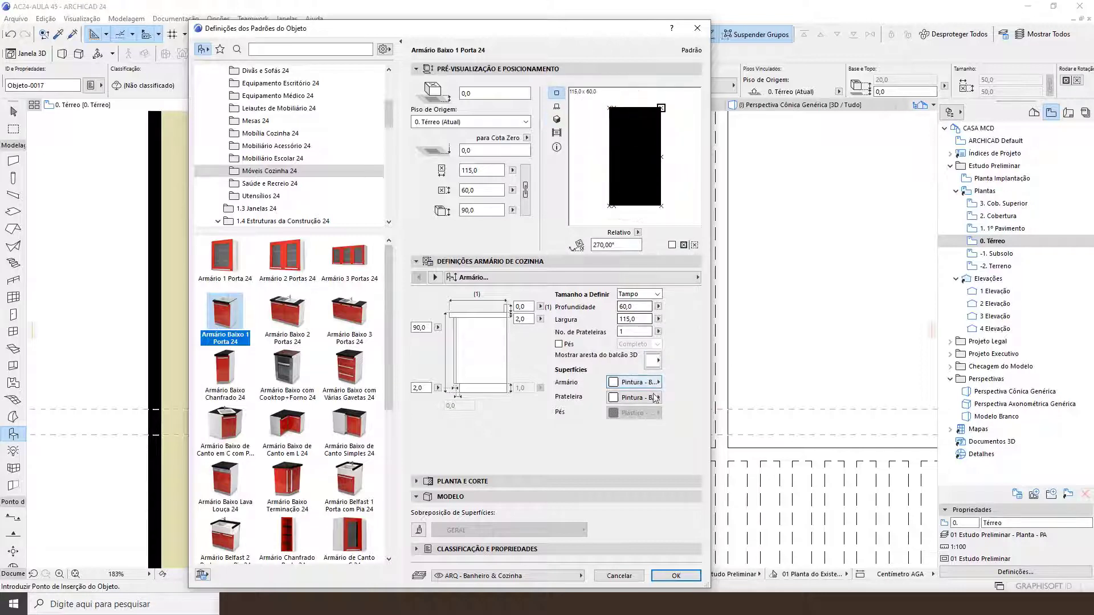
left_click(654, 361)
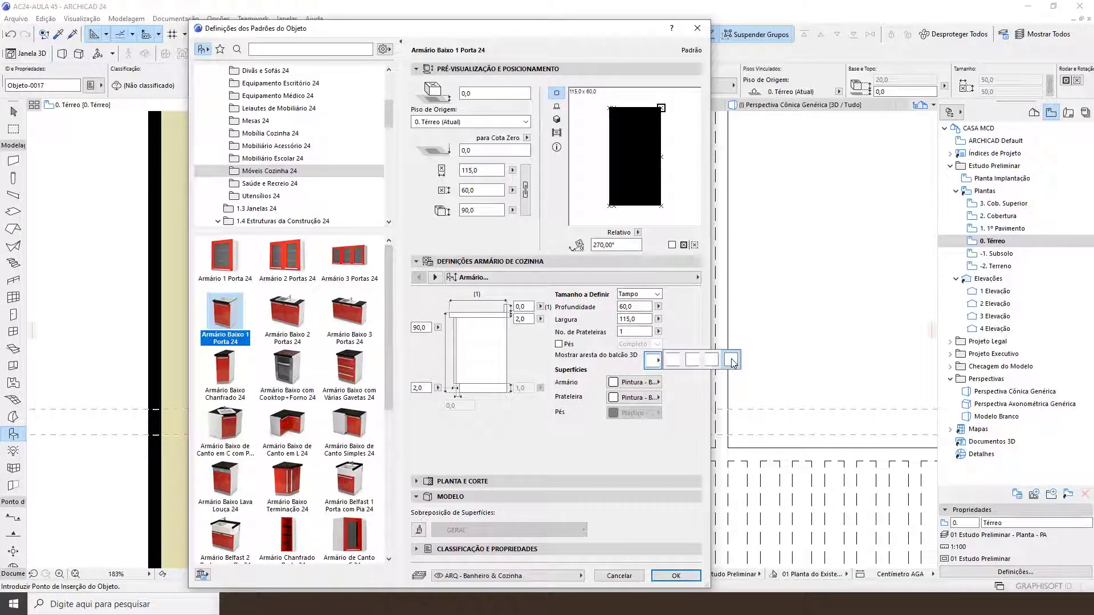
left_click(731, 362)
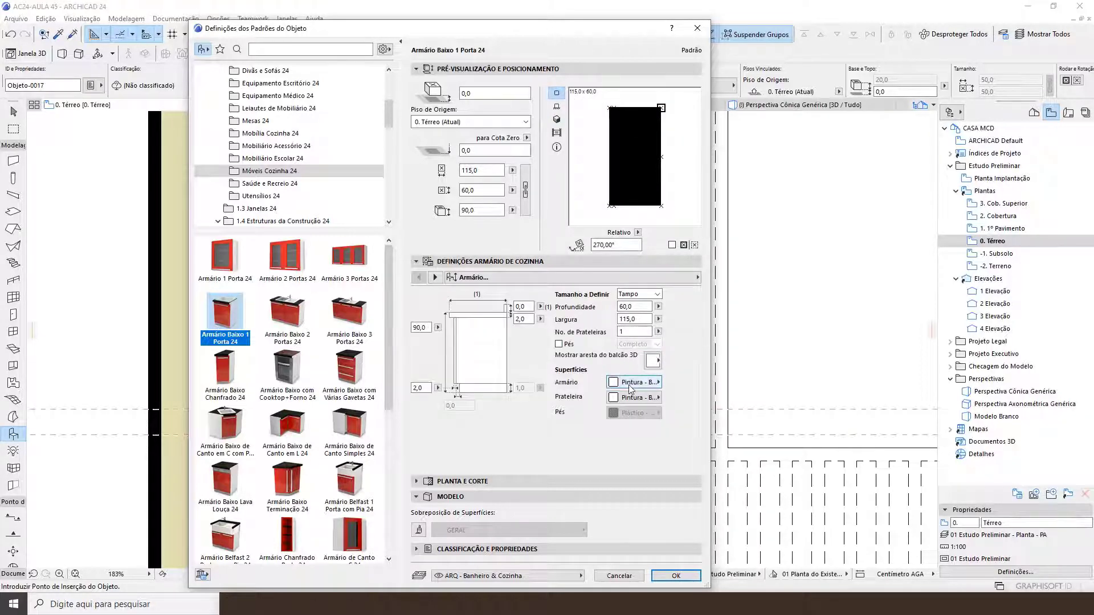
left_click(557, 119)
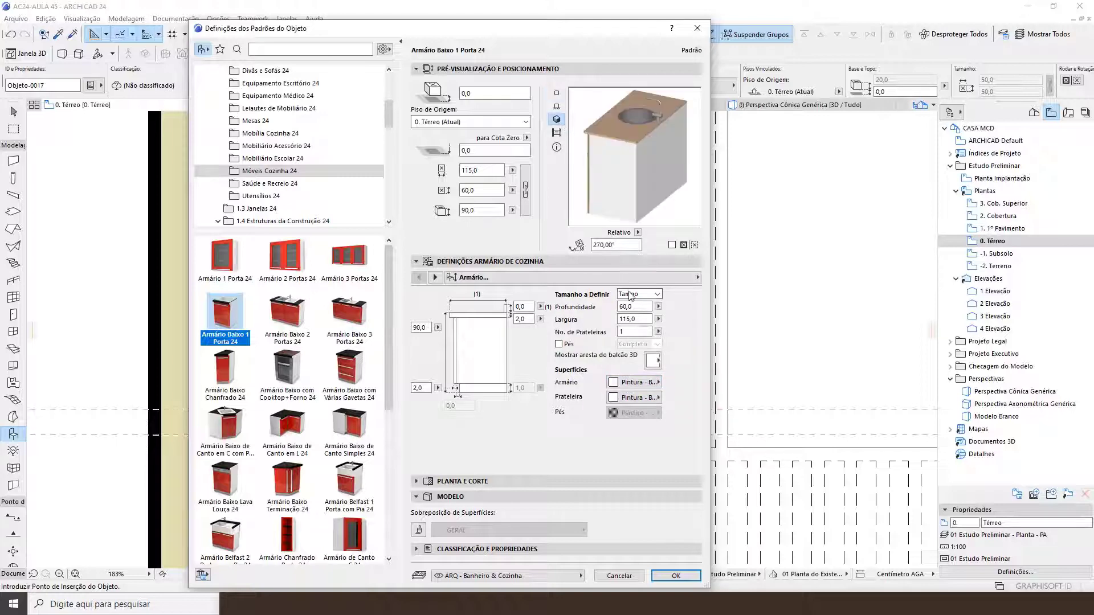
Set the cabinet body's surface to Prancha de Madeira - Horizontal Marrom 01 24 and look through the surface choices for the shelf
left_click(627, 383)
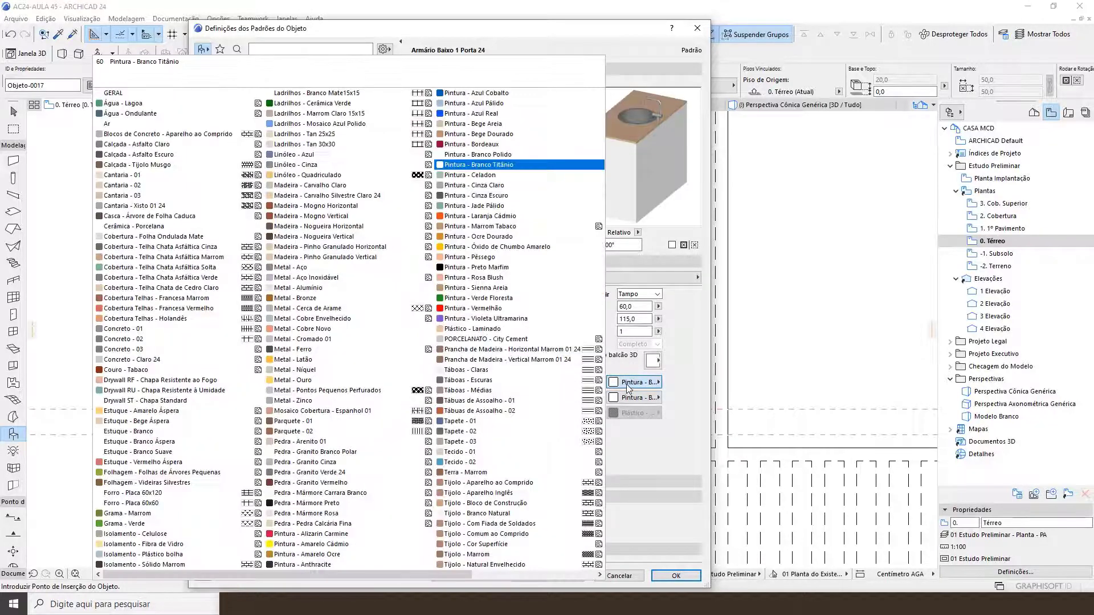
left_click(628, 388)
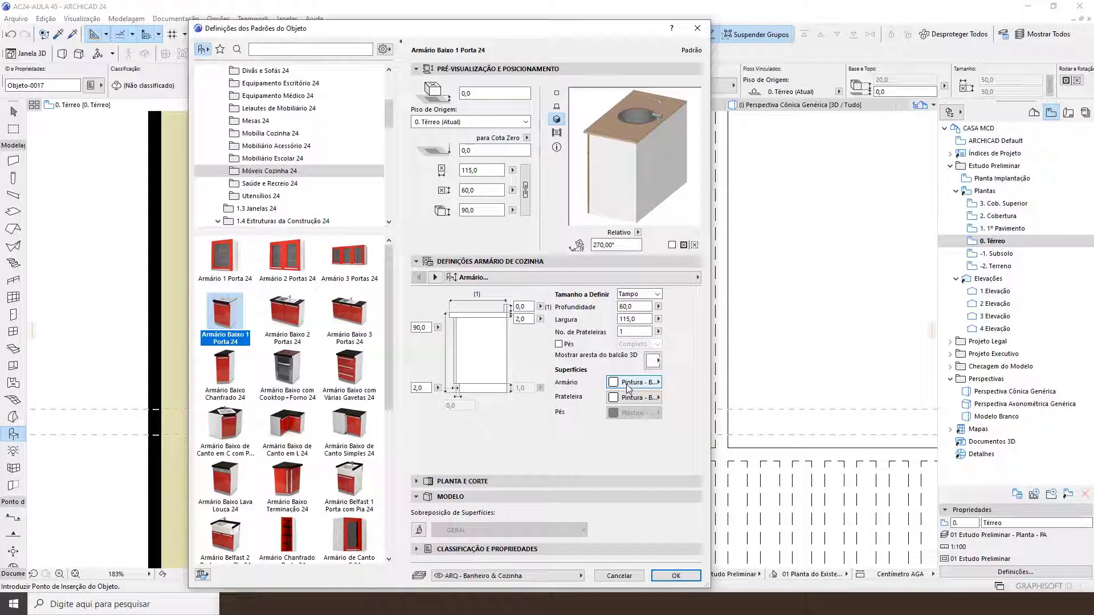
left_click(628, 386)
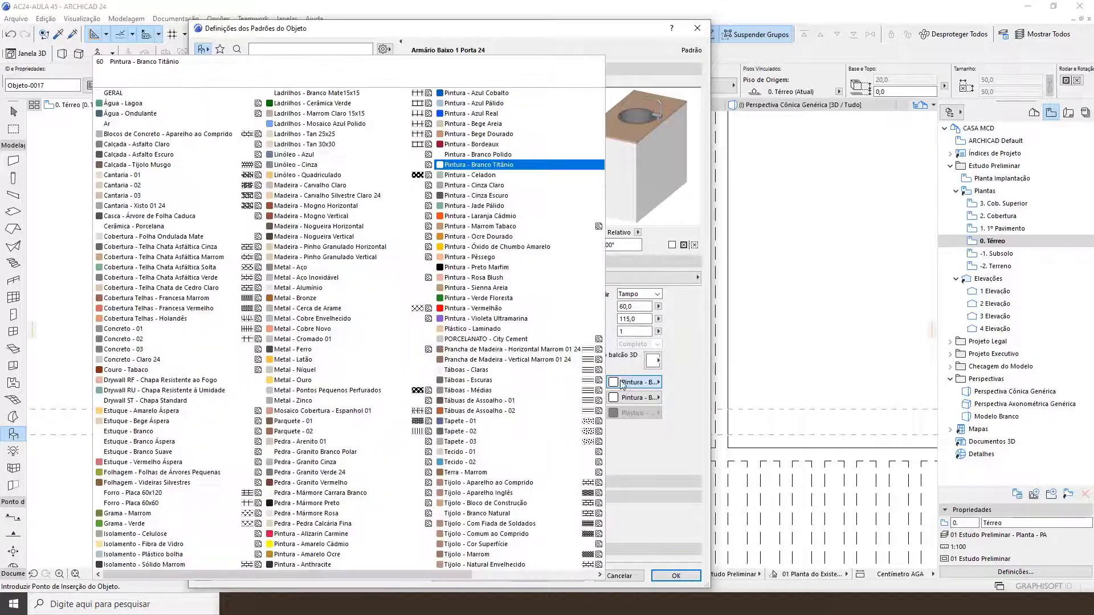
left_click(494, 350)
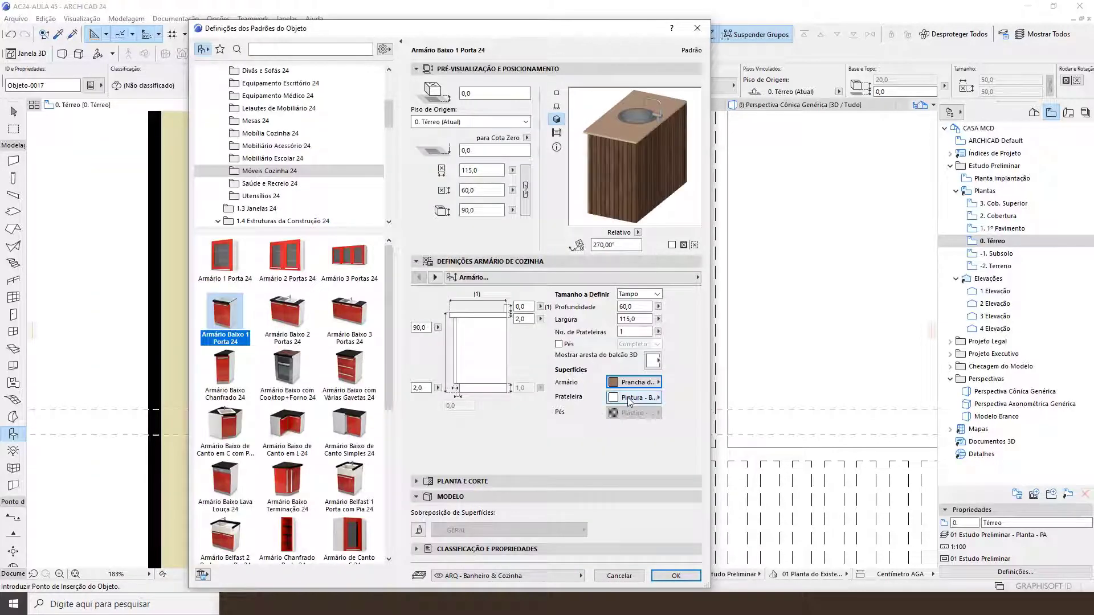
left_click(630, 398)
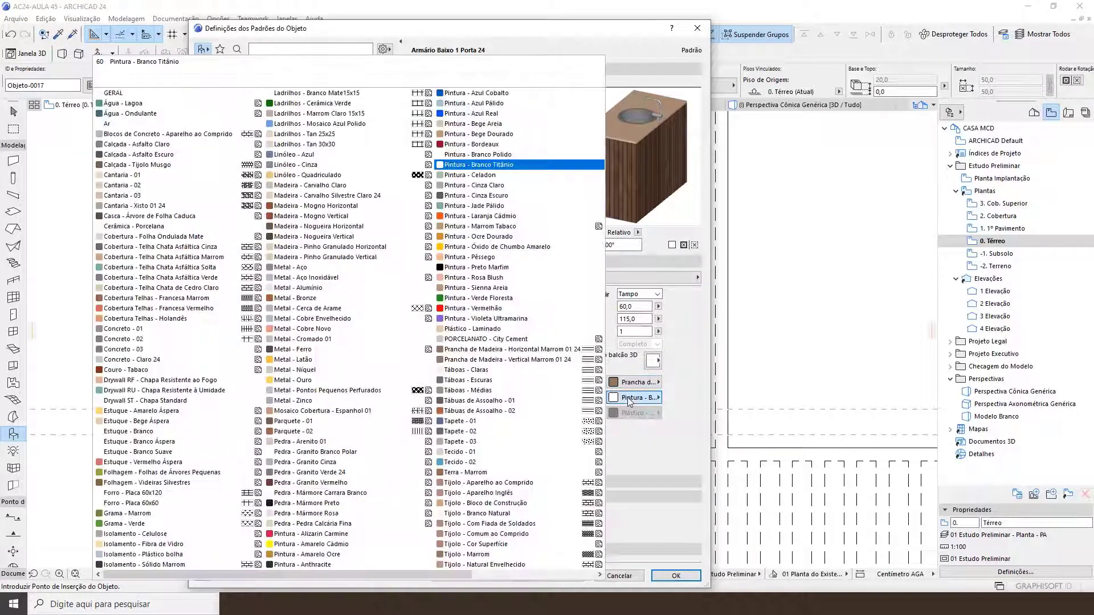
left_click(631, 399)
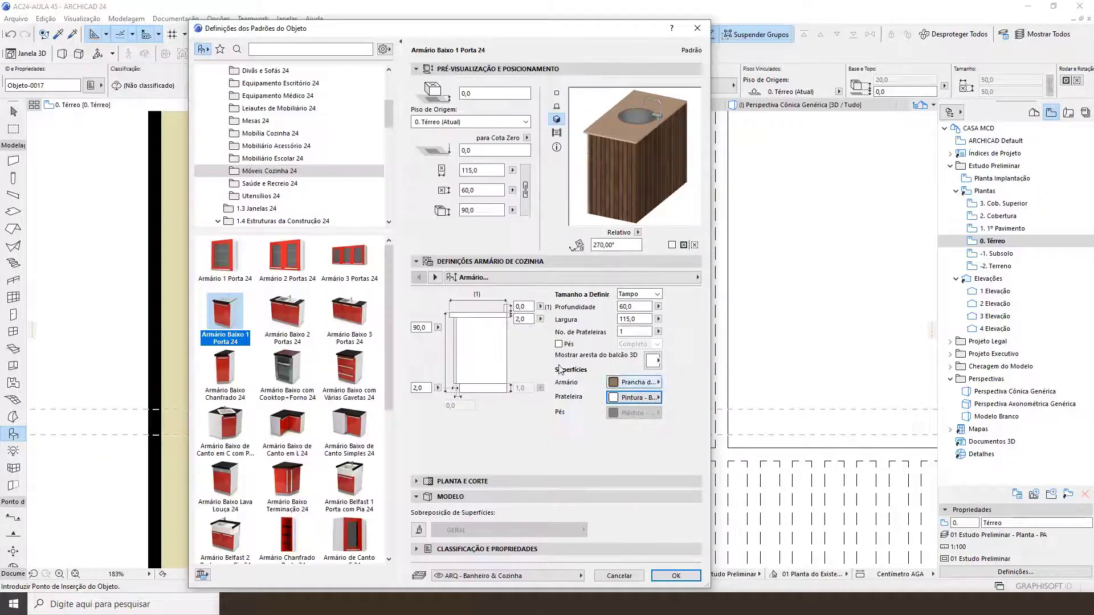
Set the cabinet's countertop (Tampo) surface to Pintura - Marrom Tabaco
left_click(436, 278)
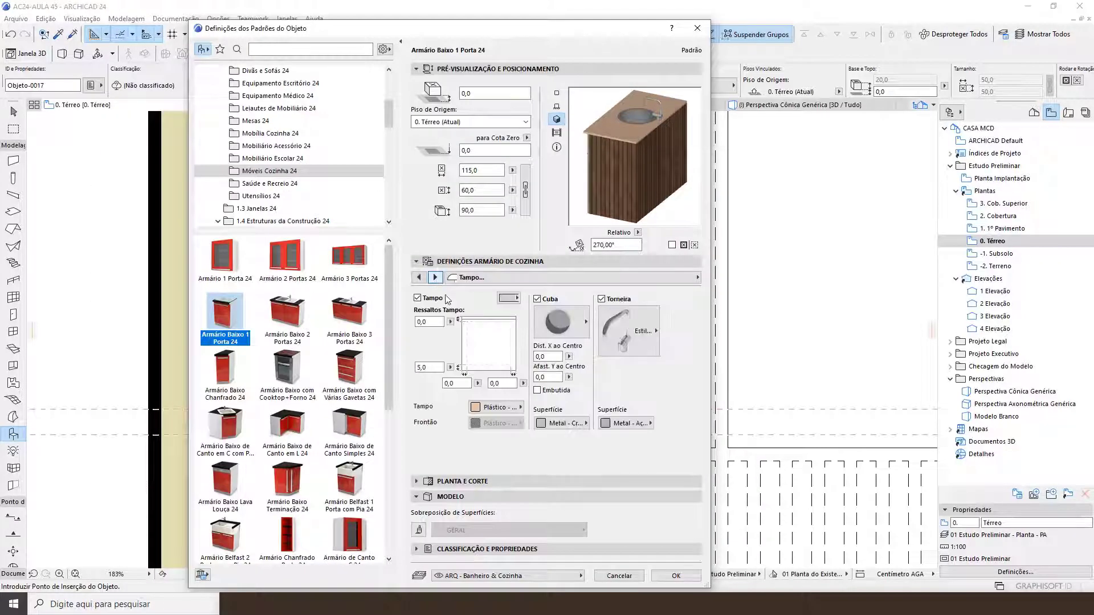
left_click(500, 406)
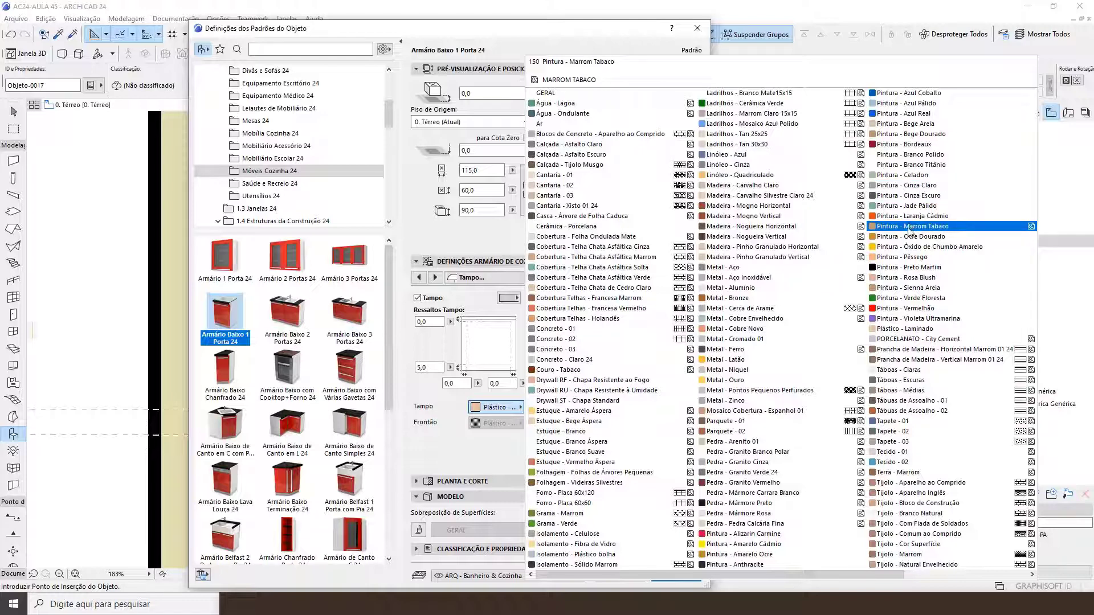
left_click(909, 227)
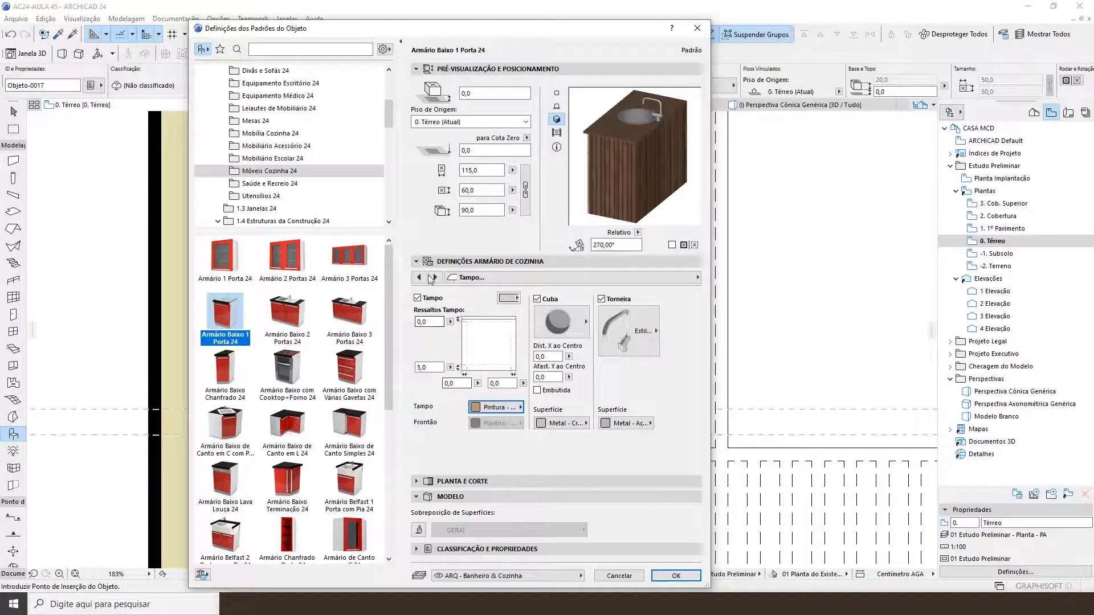
Disable the cabinet's sink (Cuba) and pick the second countertop edge profile
left_click(538, 299)
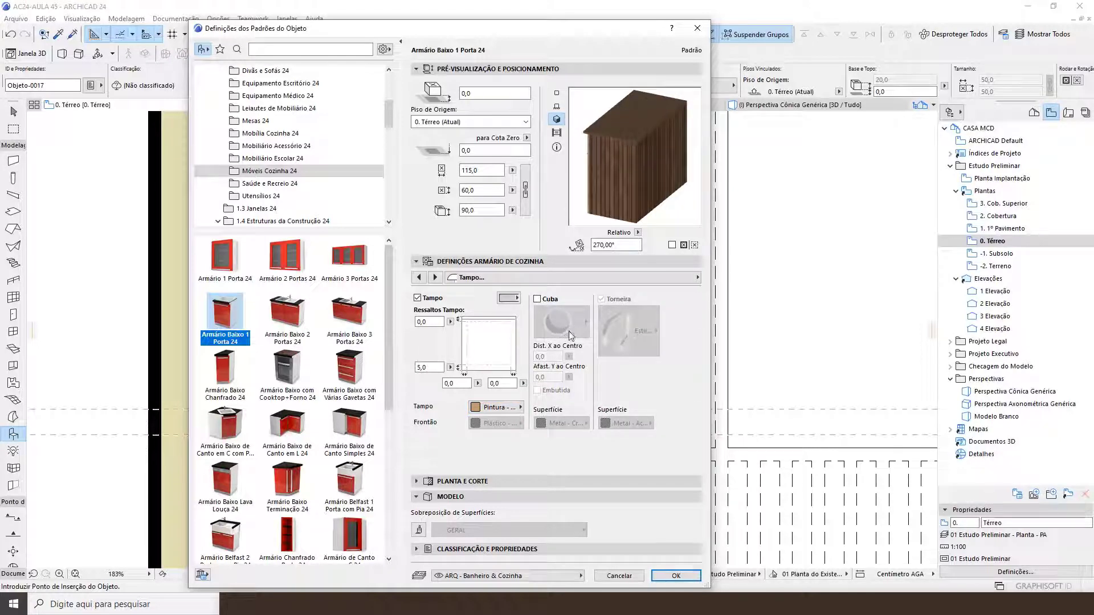
left_click(509, 298)
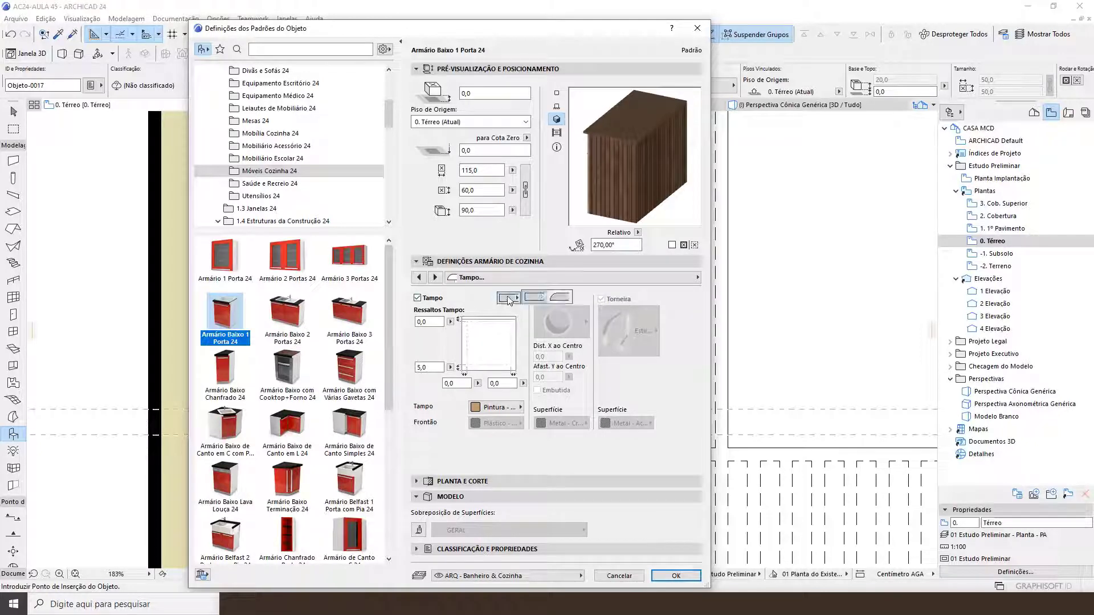
left_click(559, 297)
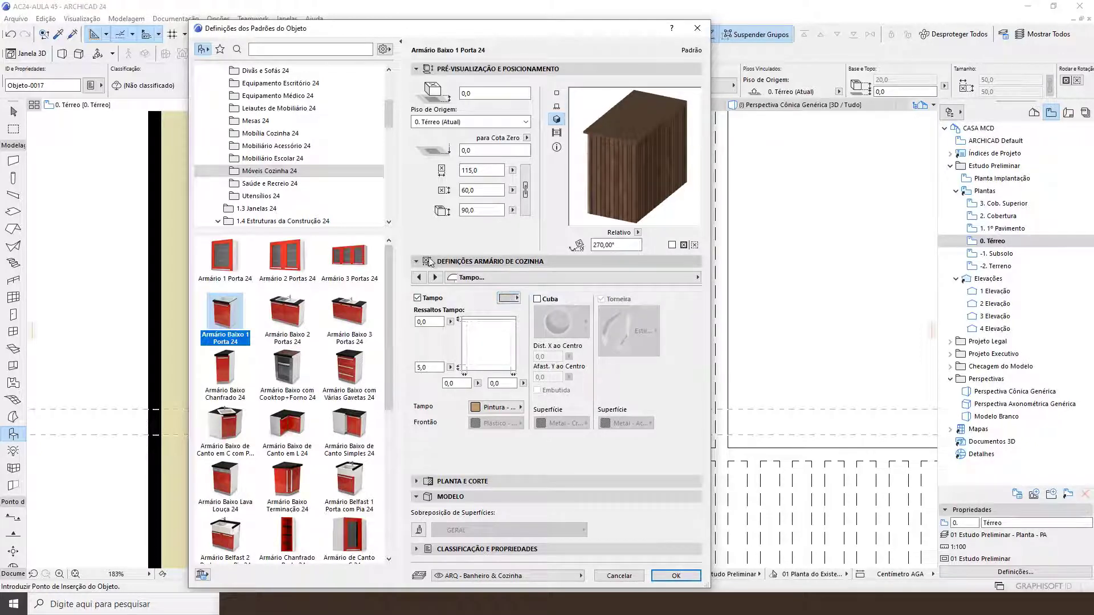
Set the door frame surface, Porta (Moldura), to Prancha de Madeira - Horizontal Marrom 01 24
left_click(435, 278)
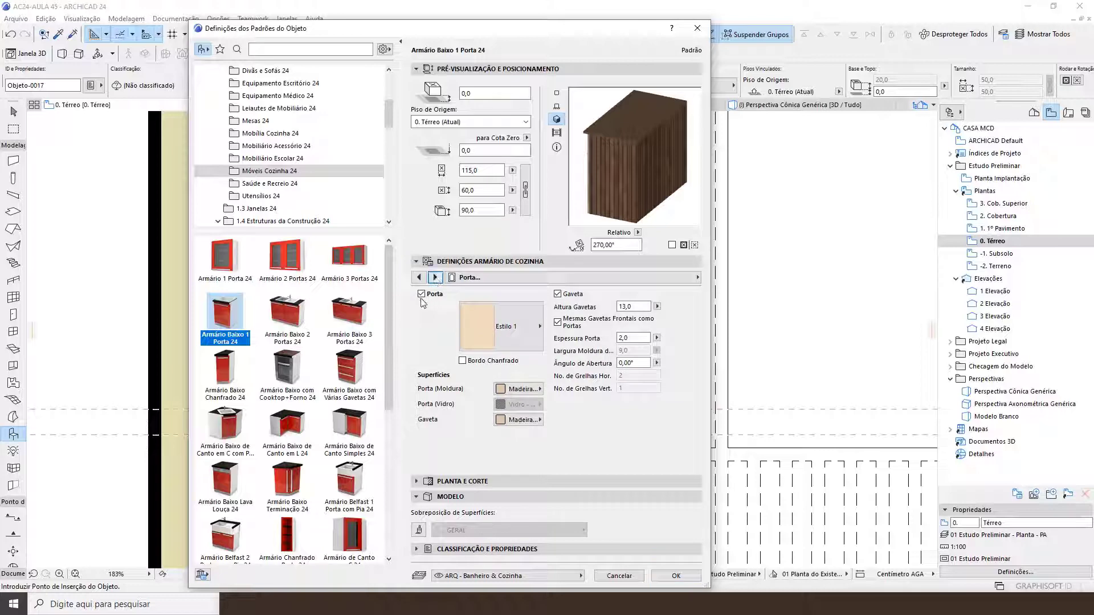
left_click(518, 389)
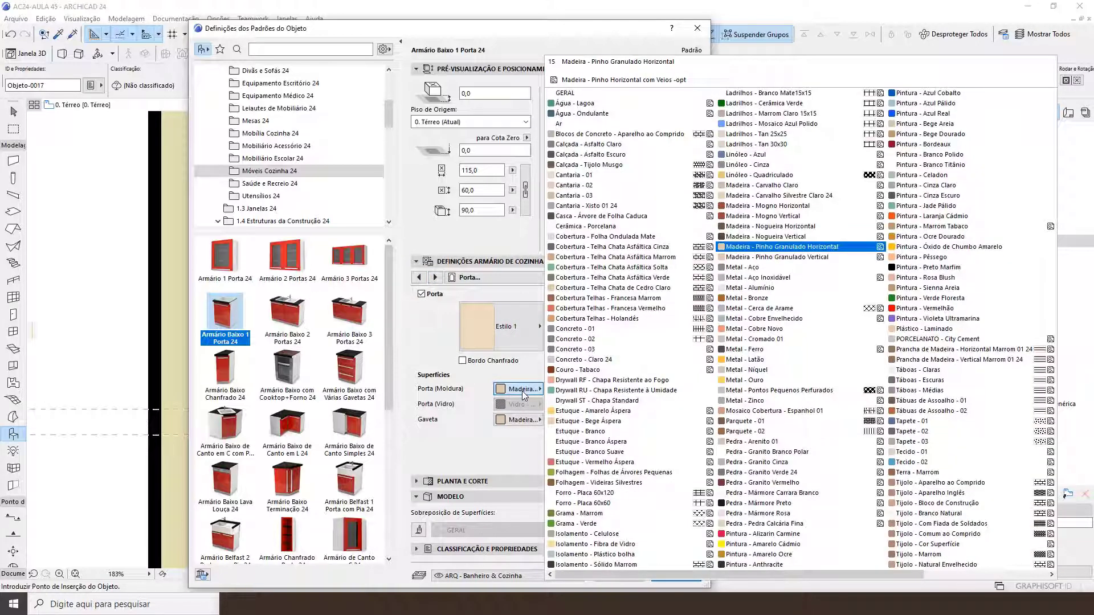
left_click(980, 349)
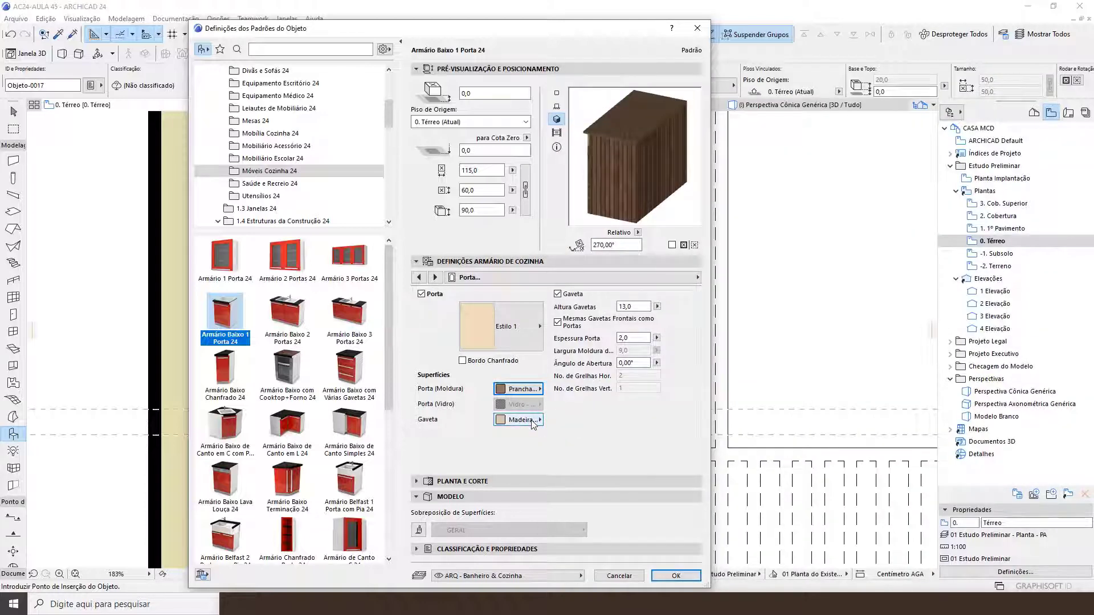
Try a 90° rotation for the cabinet, check its front preview, and set the rotation to 0°
double_click(615, 245)
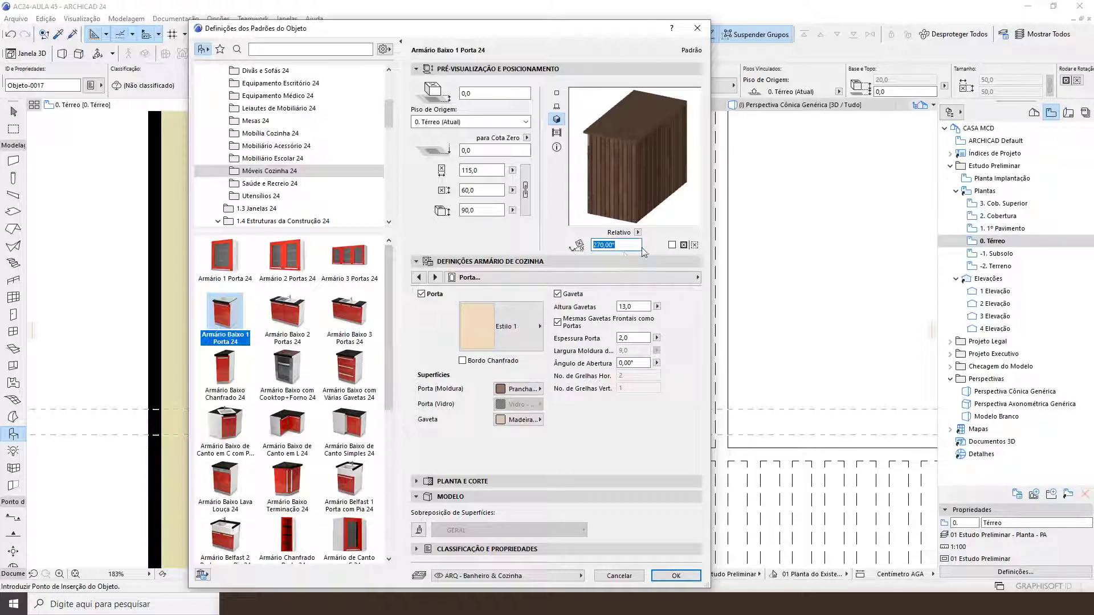
type("90")
key("Tab")
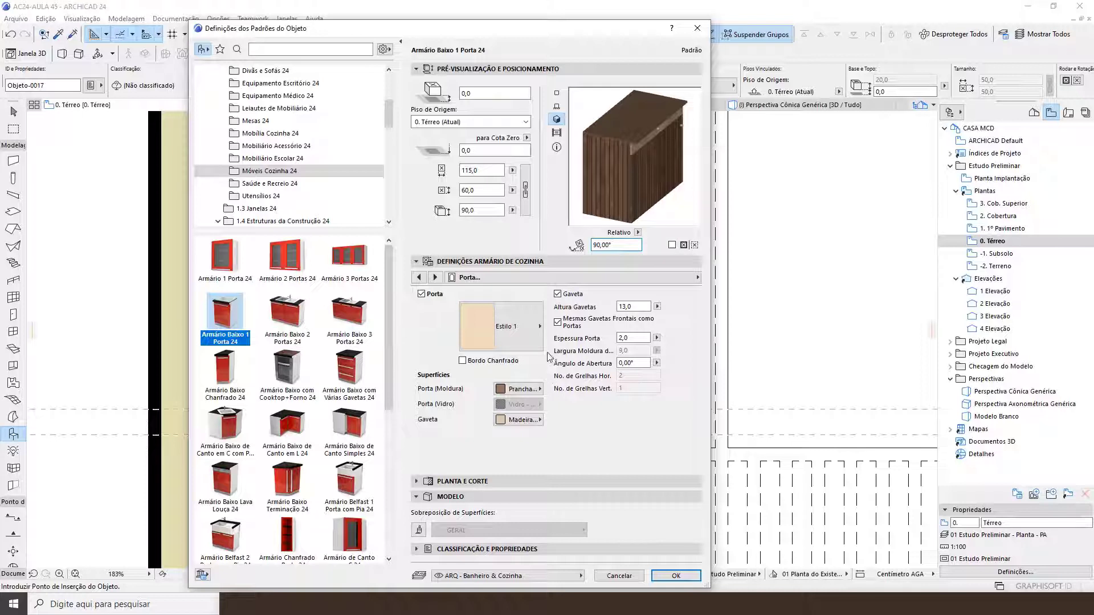
left_click(555, 111)
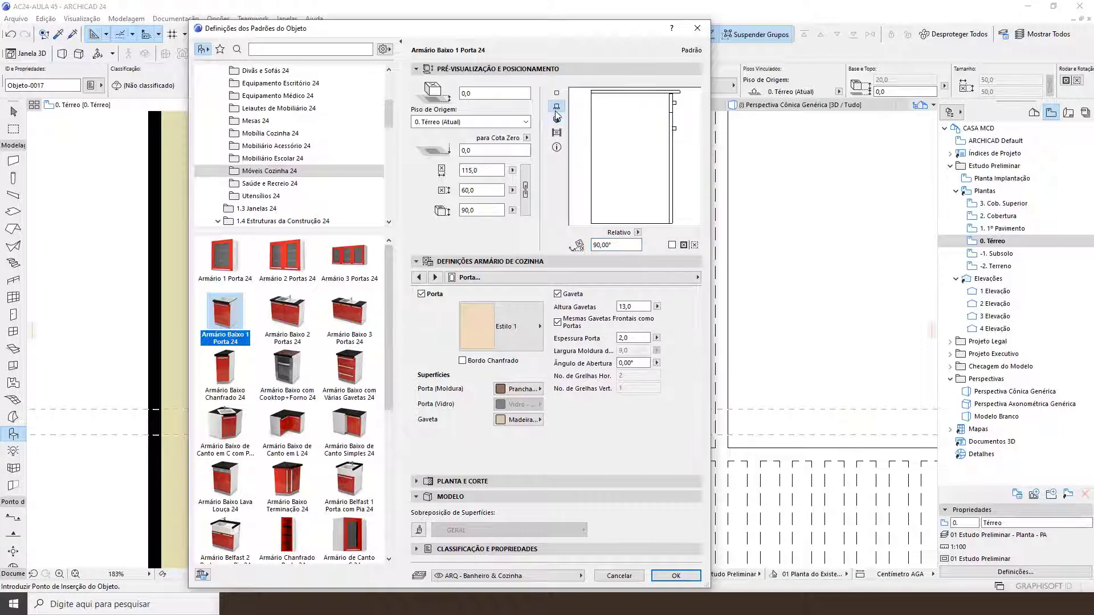
left_click(621, 248)
type("0")
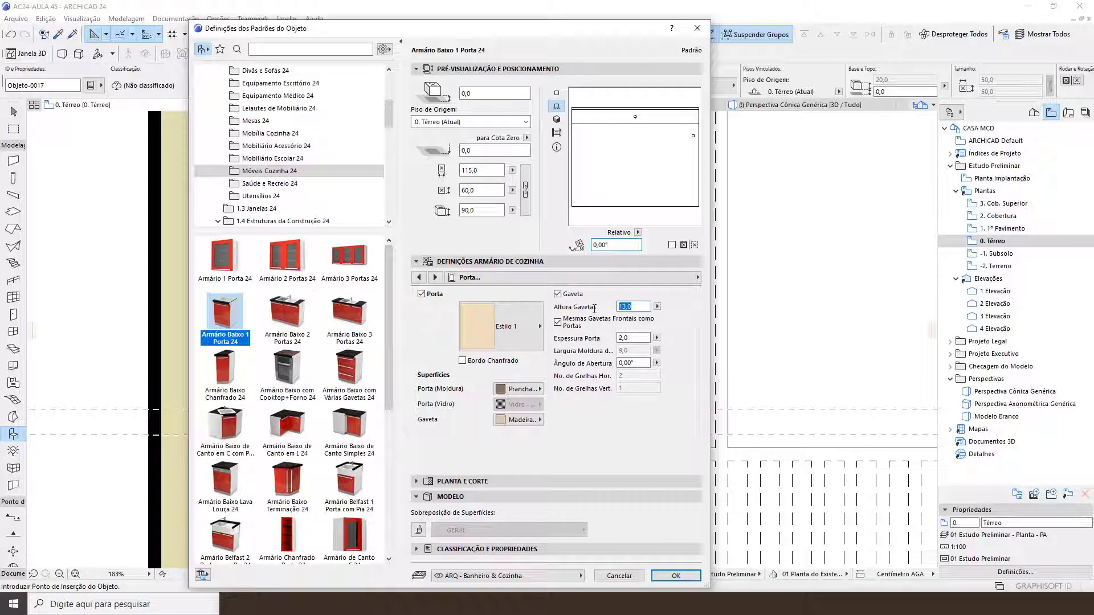
Set the drawer height (Altura Gavetas) to 15 cm and the drawer surface to Prancha de Madeira - Horizontal Marrom 01 24
type("15")
left_click(636, 337)
left_click(519, 420)
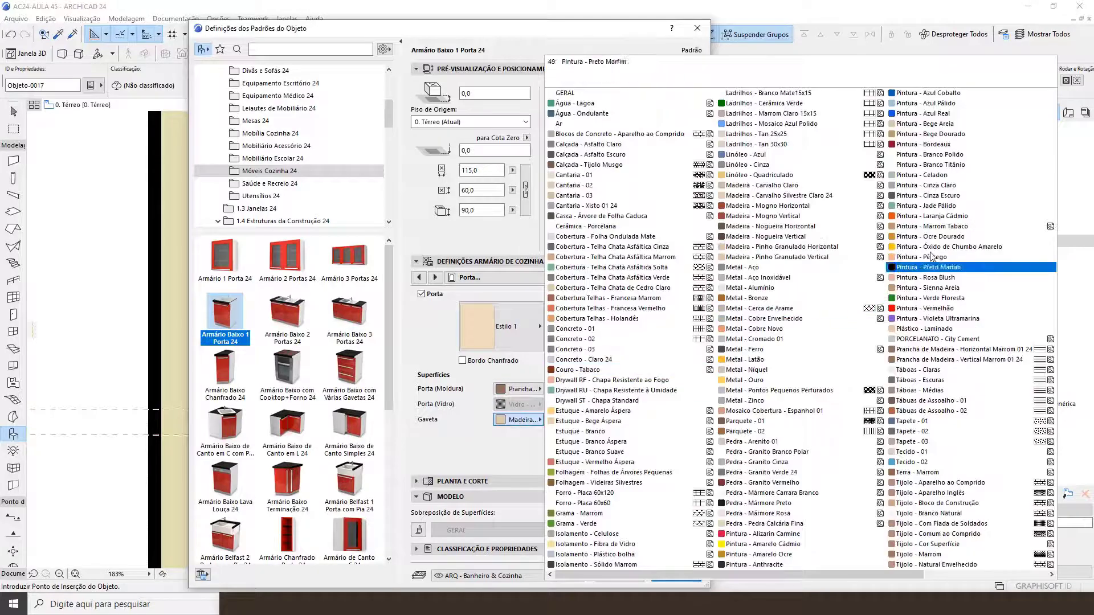
left_click(951, 359)
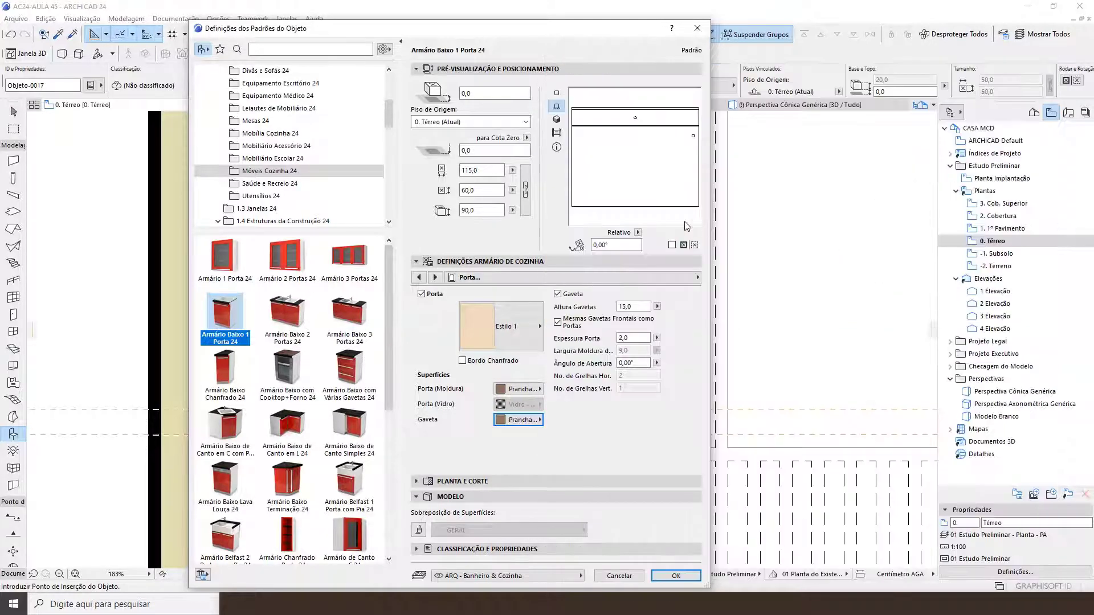
Check the cabinet's 3D preview and disable its handle (Puxador)
left_click(556, 119)
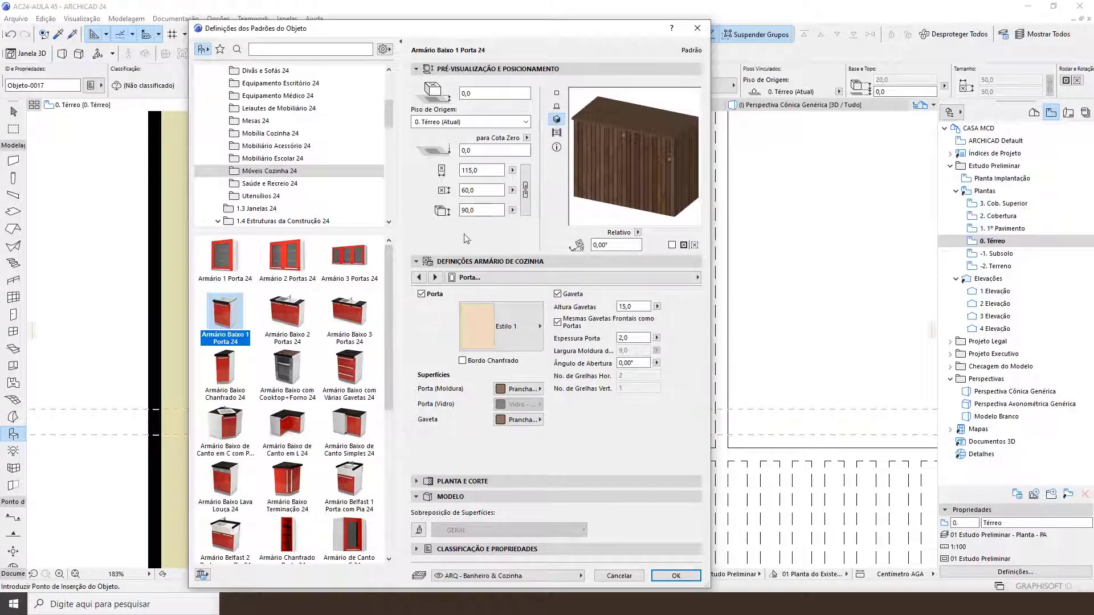
left_click(434, 278)
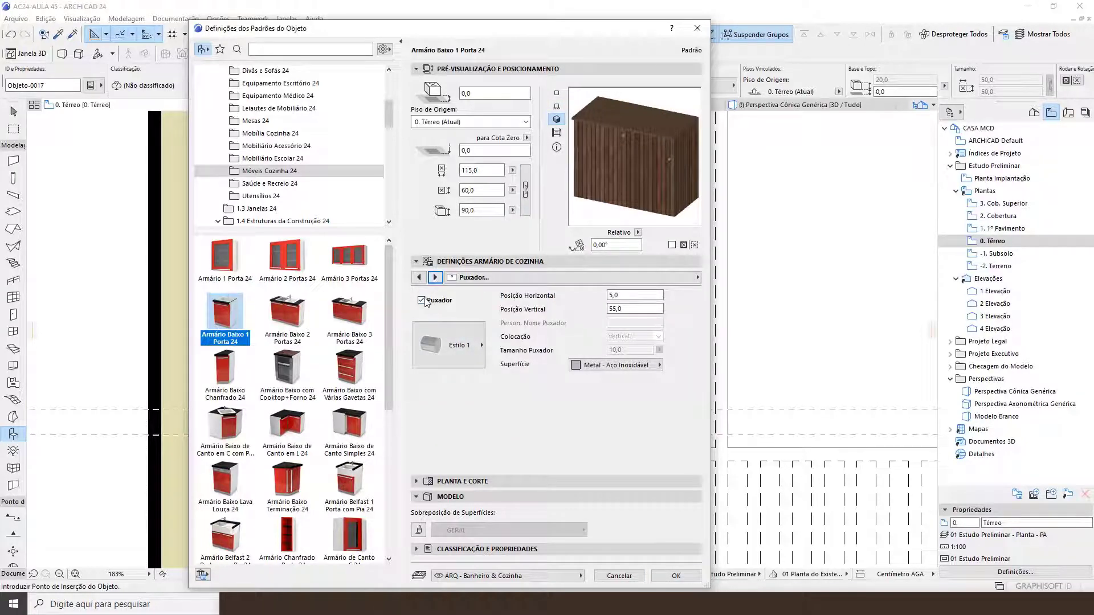
left_click(422, 300)
Check the cabinet's 2D preview and set its outline pen (Caneta de Contorno) to pen 8, 0.15 mm
left_click(436, 278)
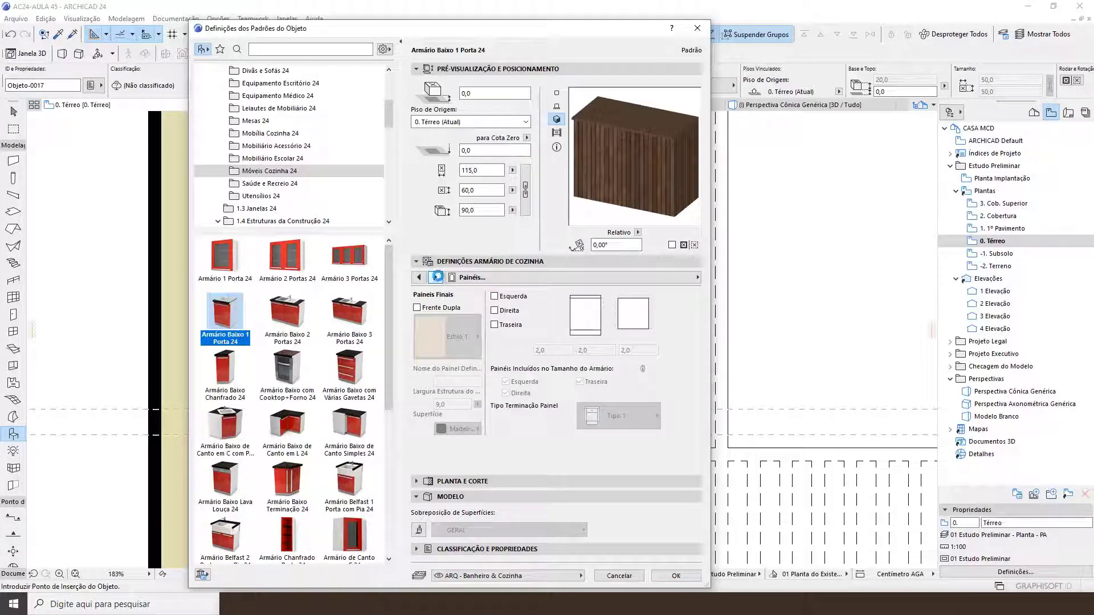
left_click(436, 278)
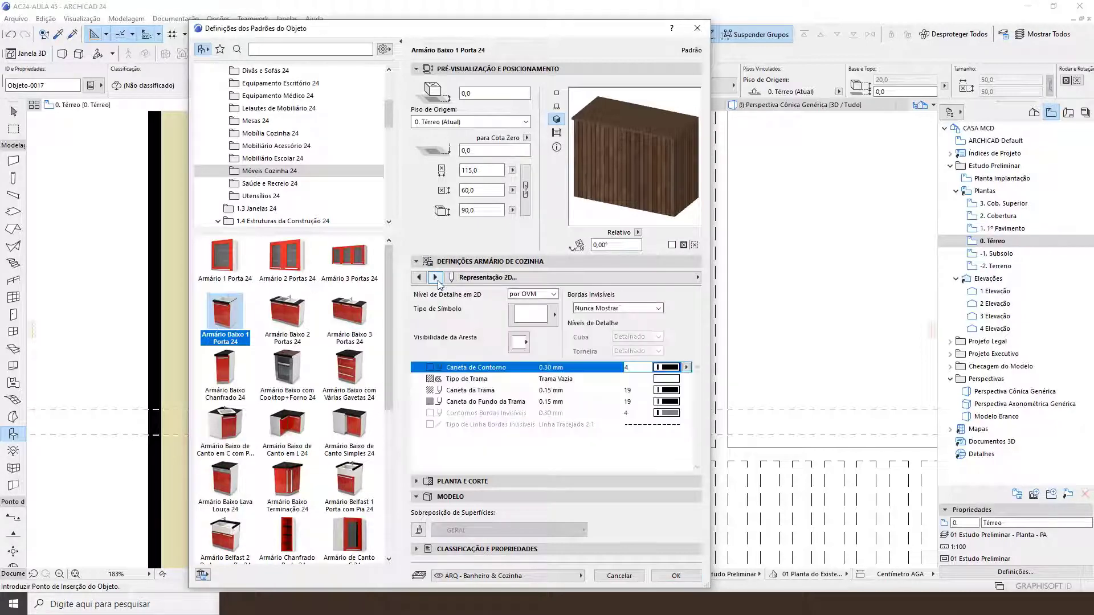
left_click(557, 93)
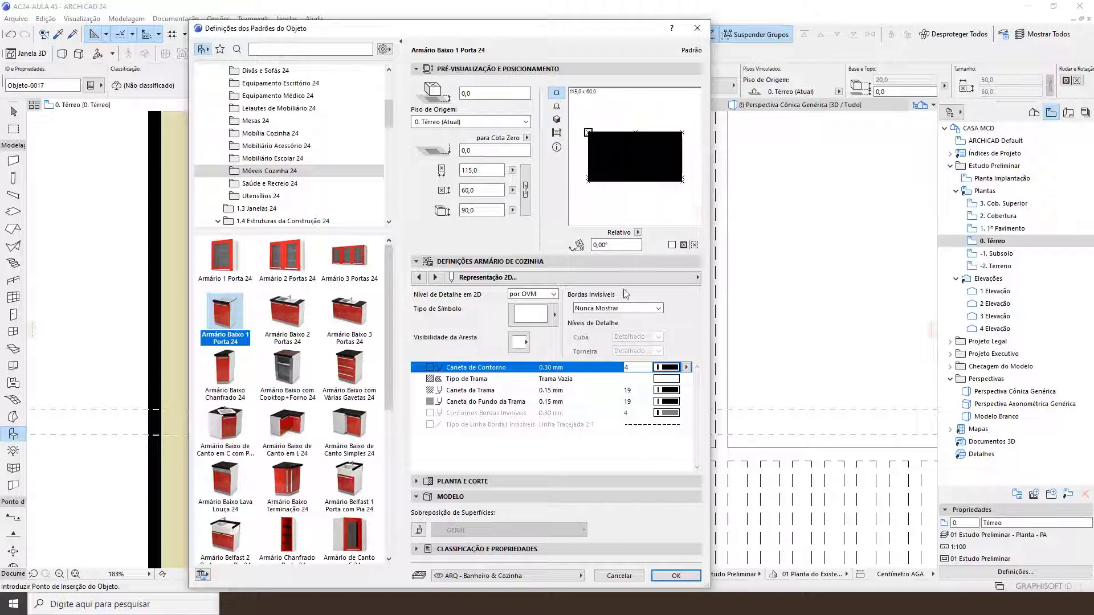
left_click(532, 294)
left_click(532, 295)
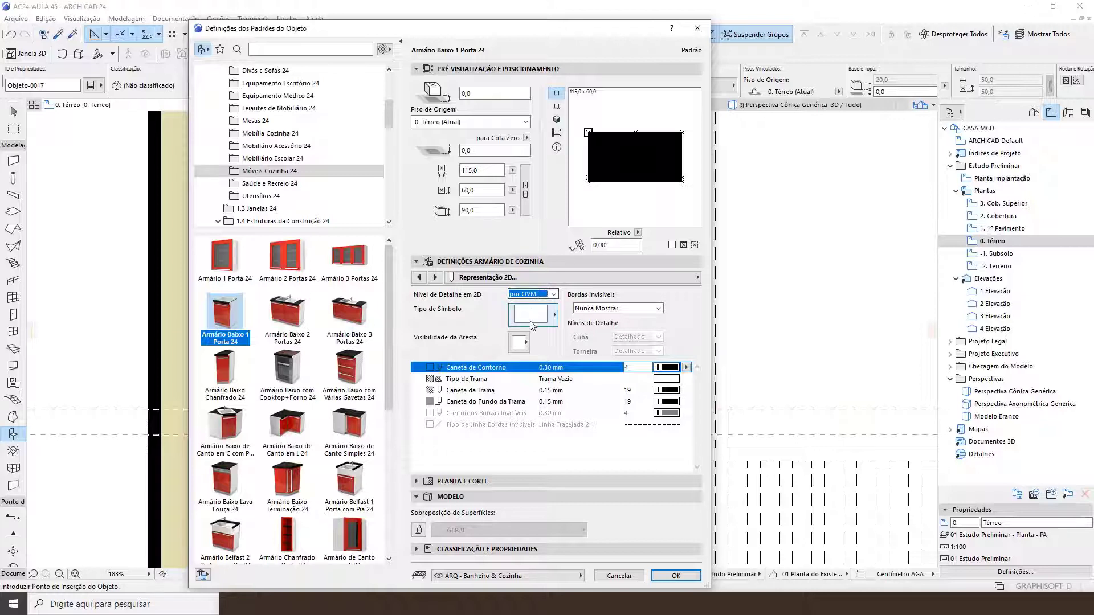
left_click(686, 368)
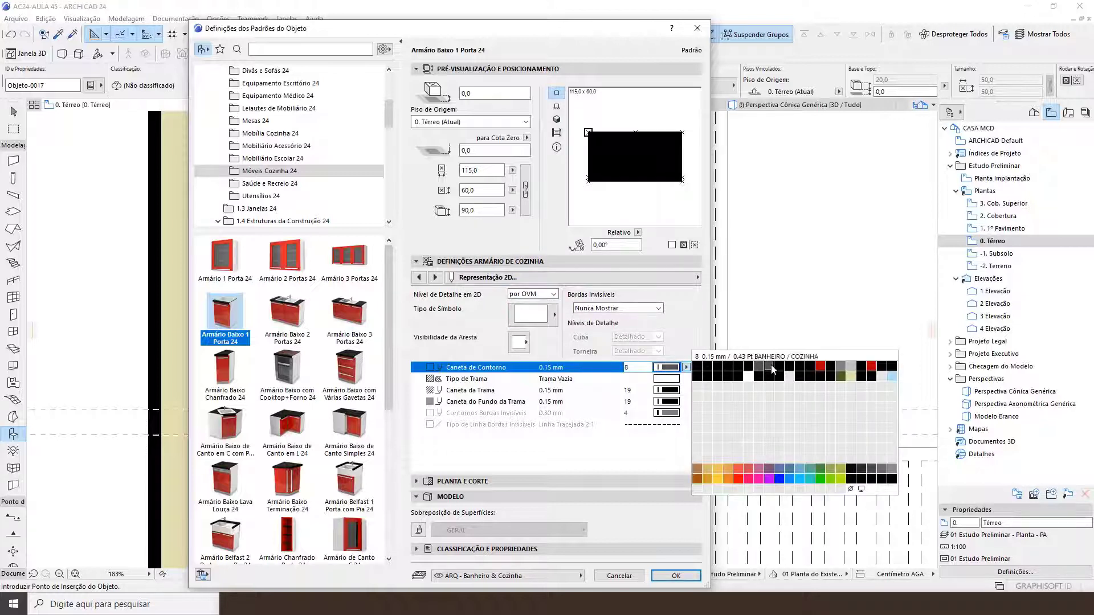
left_click(772, 368)
Set the 2D symbol's fill pen and fill background pen to pen 26, FUNDO BRANCO
left_click(687, 390)
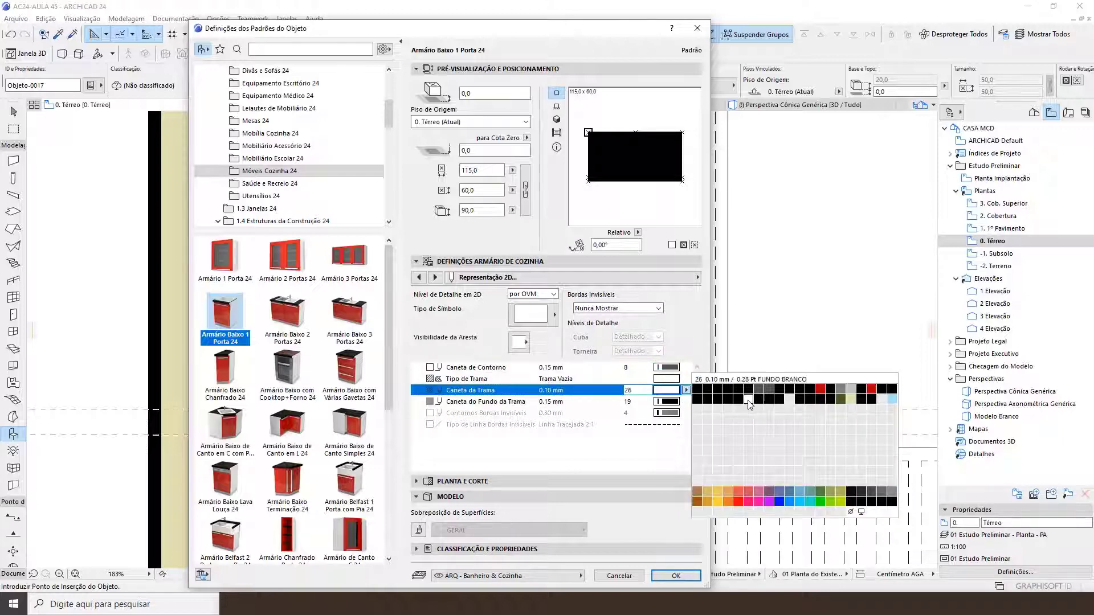
left_click(749, 401)
left_click(686, 402)
left_click(749, 402)
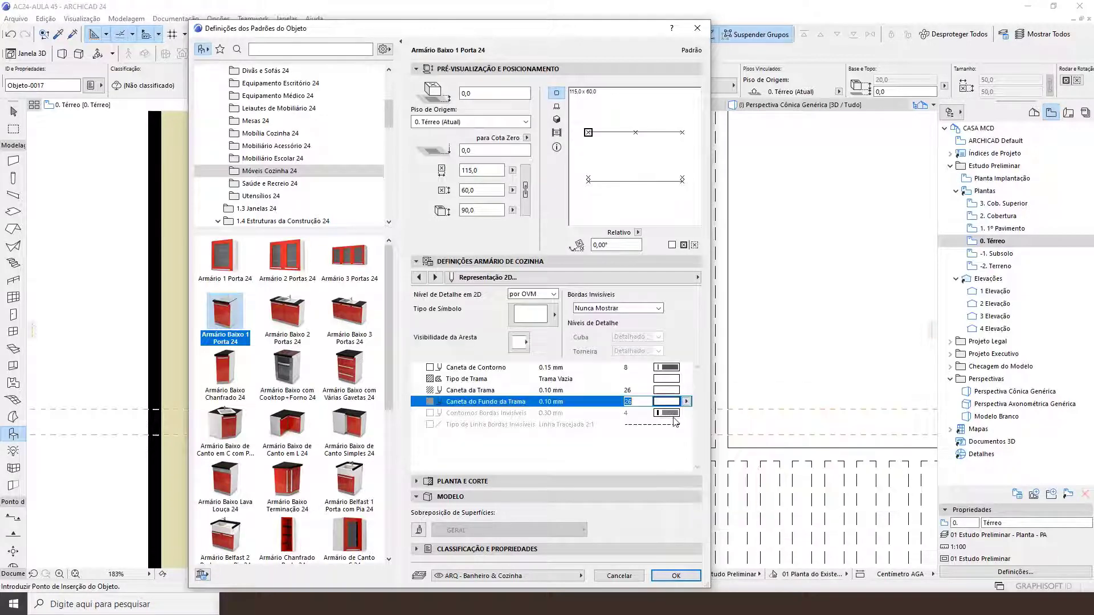
Set the cabinet's 3D level of detail to Completo and check its list of surfaces
left_click(436, 278)
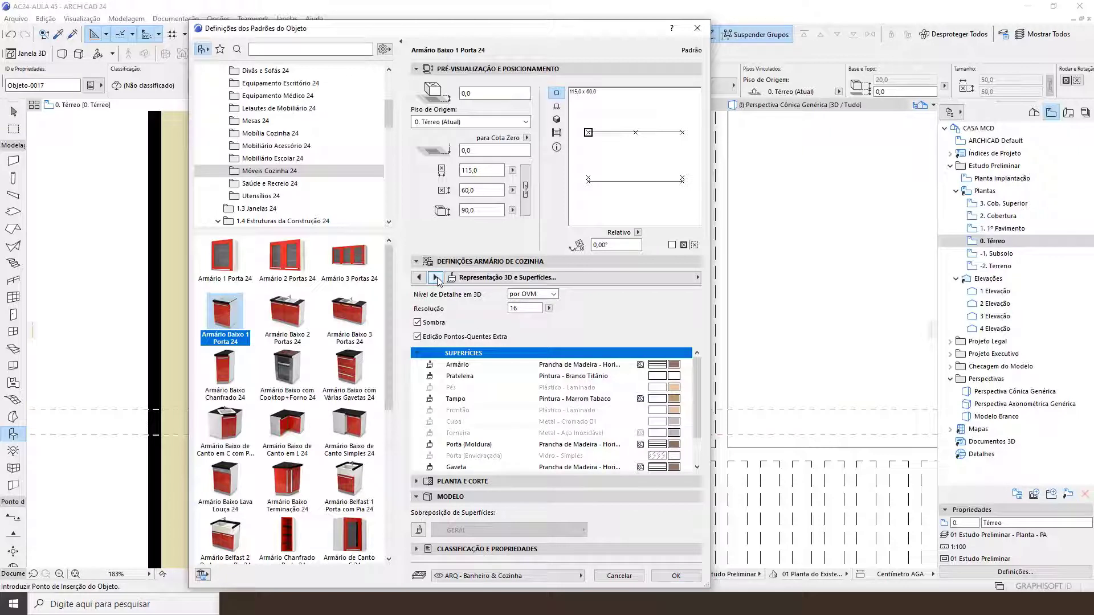
left_click(534, 295)
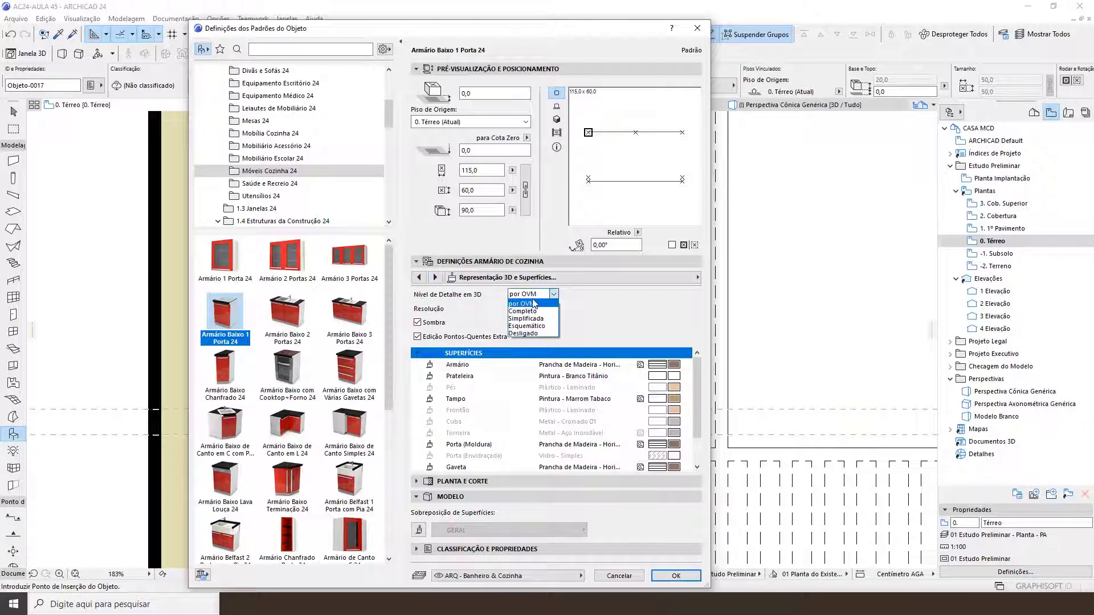
left_click(522, 311)
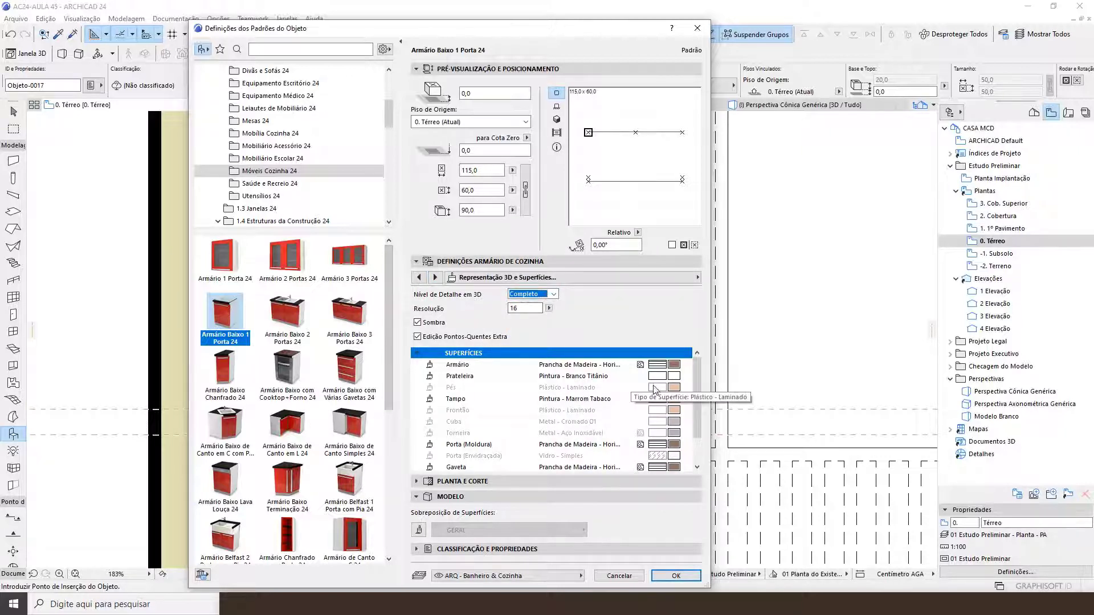
scroll(655, 399, "down", 1)
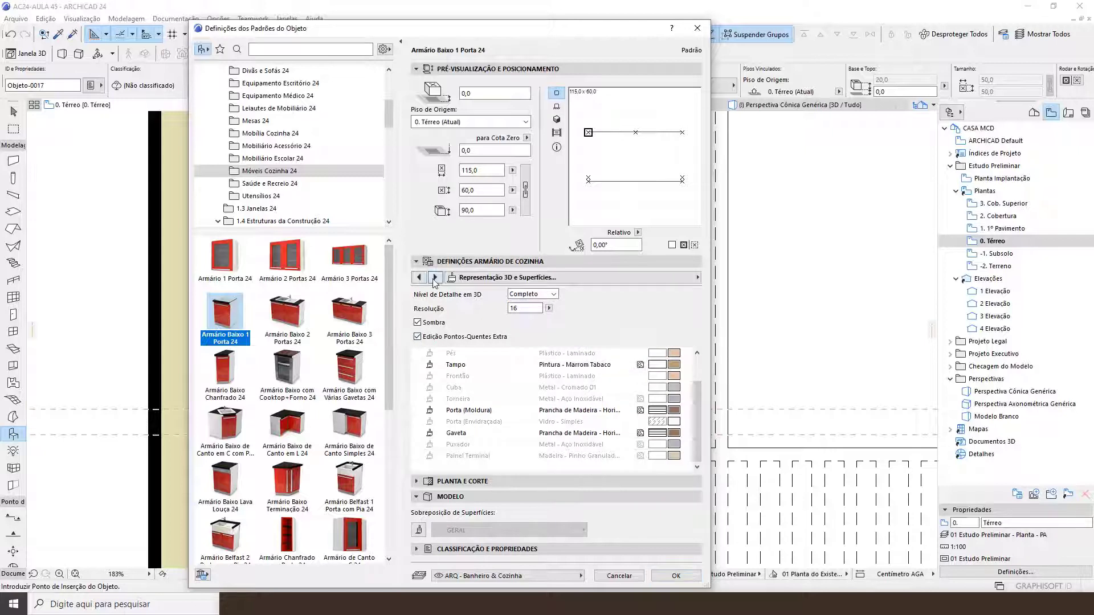
Look through the cabinet's connection settings and its complete parameter list
left_click(435, 278)
left_click(434, 277)
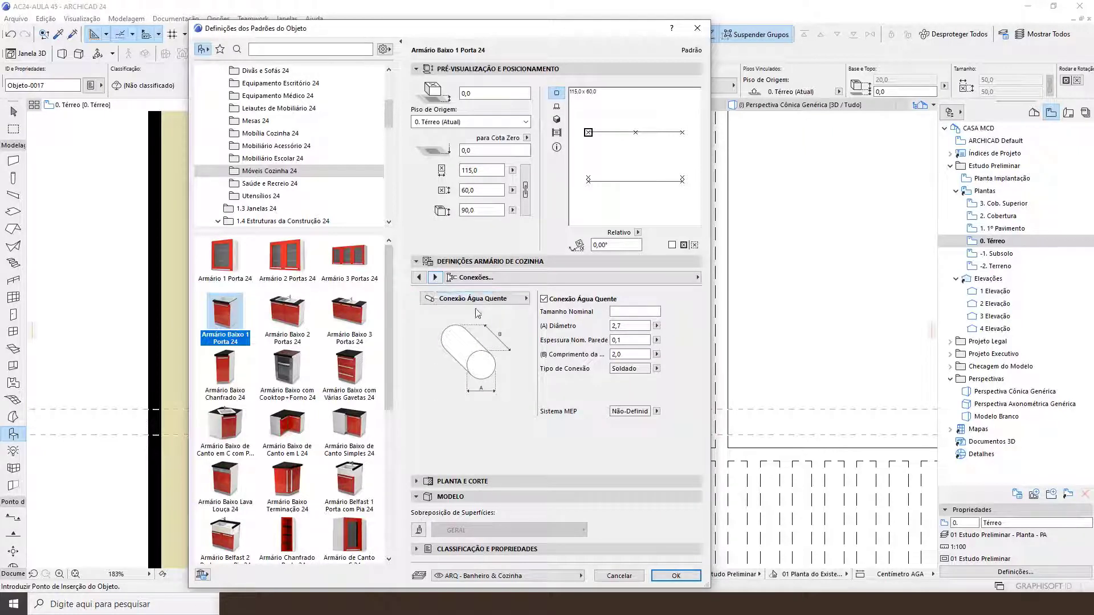
left_click(435, 278)
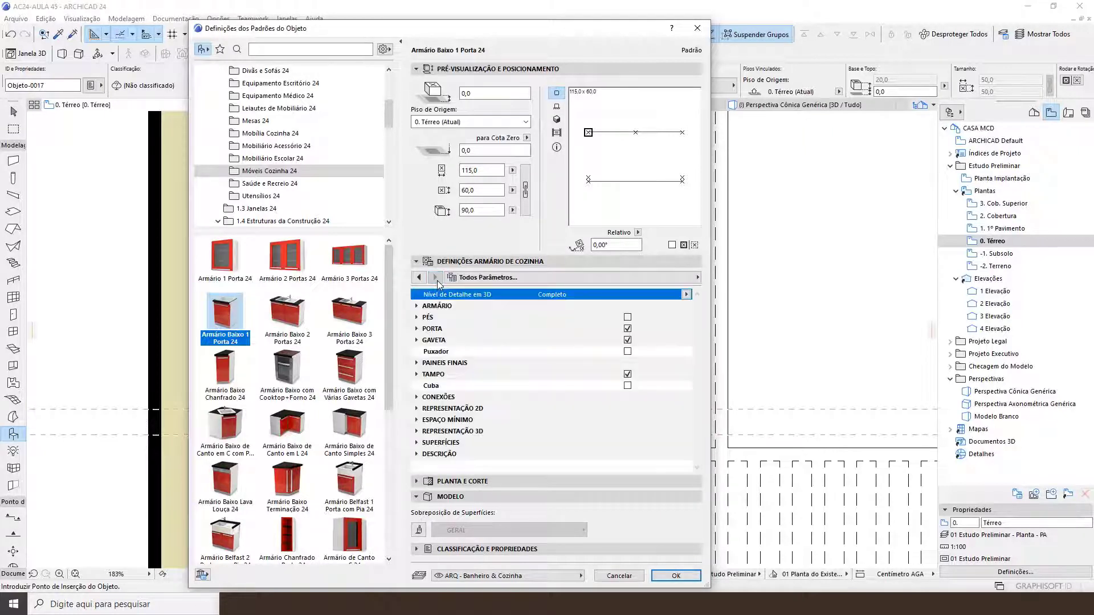
left_click(420, 277)
left_click(420, 278)
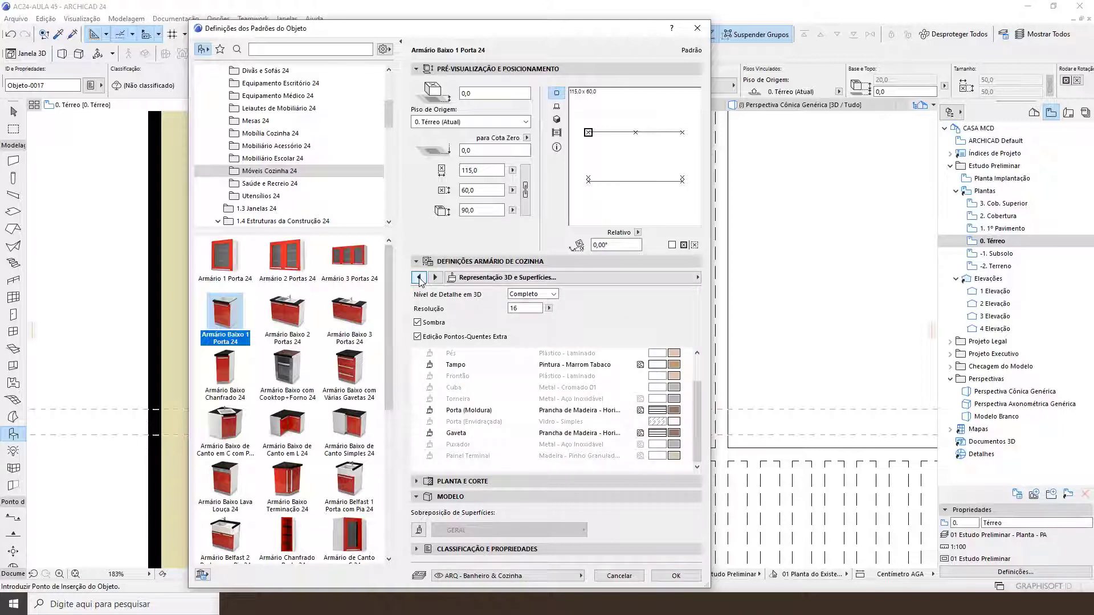
Accept the cabinet settings and place it on the plan where the black wall's inner face meets the upper dashed guide line
left_click(675, 575)
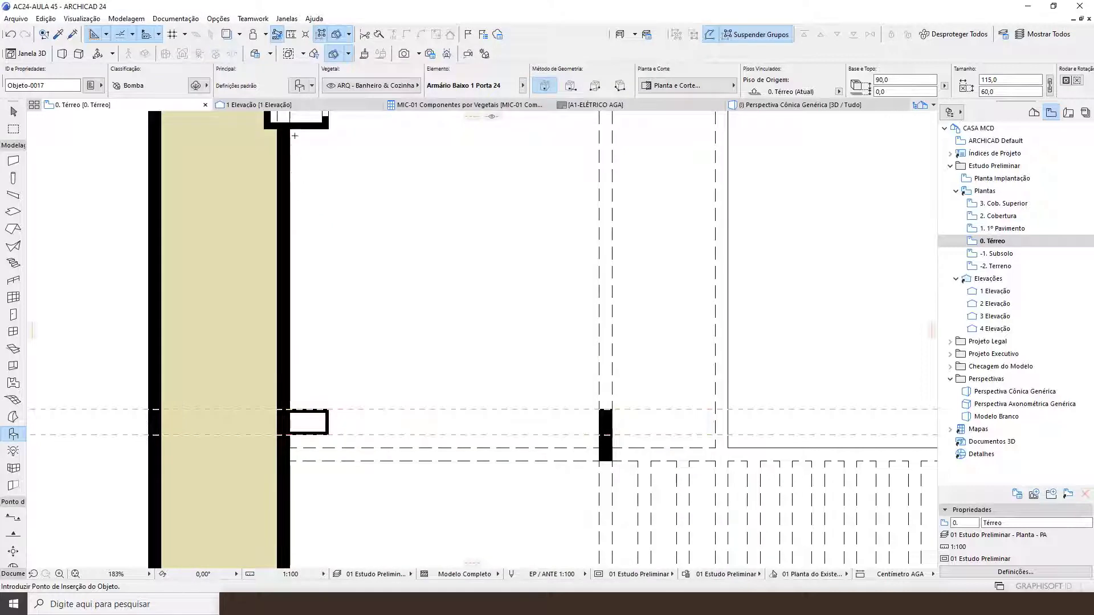
scroll(293, 420, "up", 4)
left_click(283, 389)
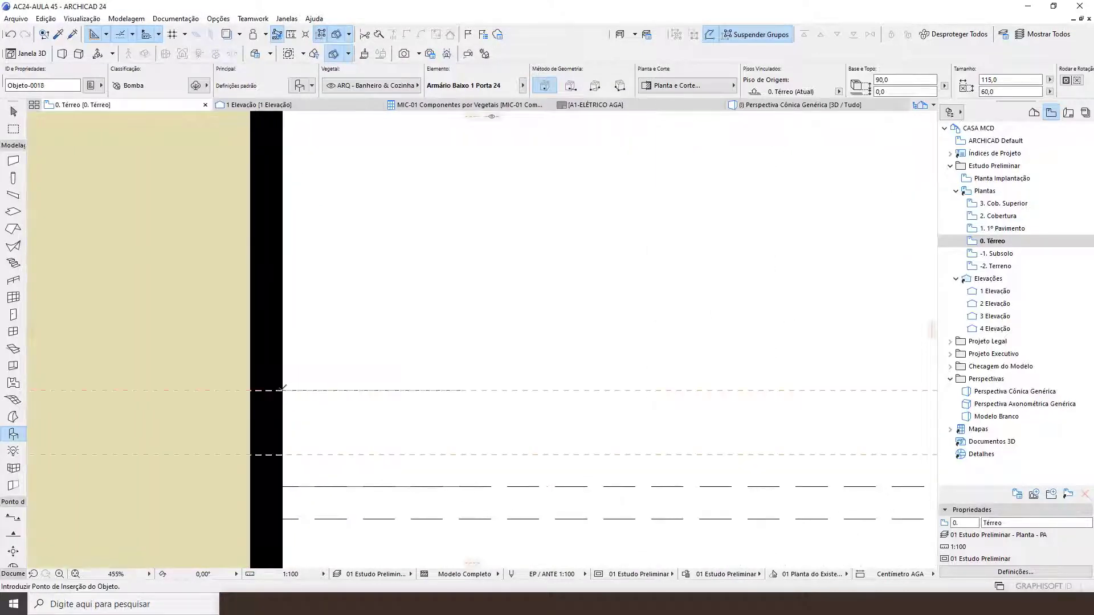
Rotate the base cabinet 90° counterclockwise about its corner at the wall so its back lies along the wall's inner face
left_click(295, 410, "shift")
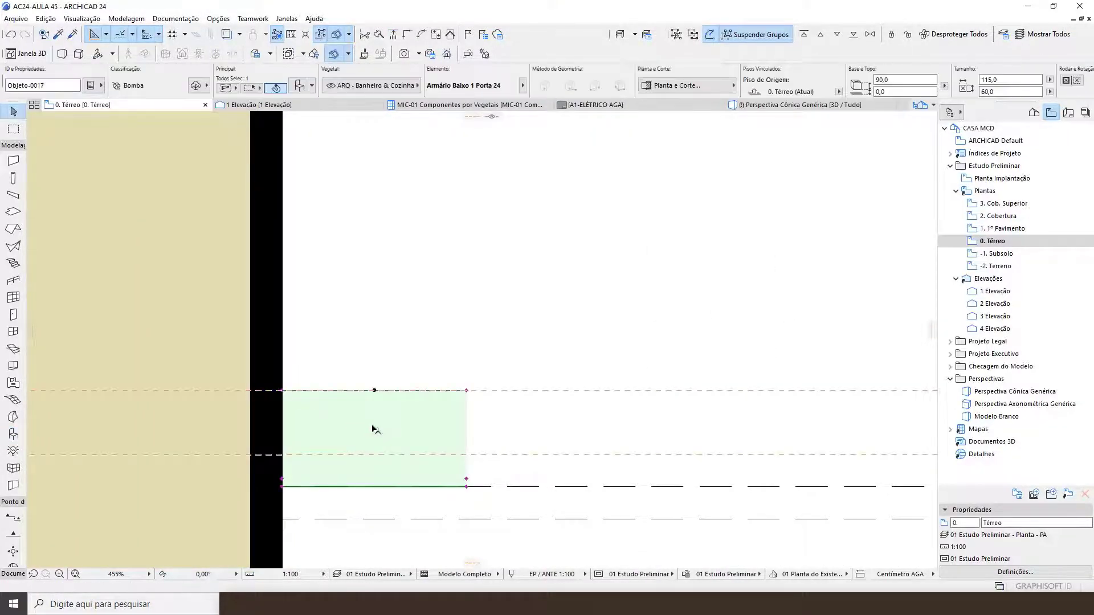
key("ctrl+e")
left_click(284, 391)
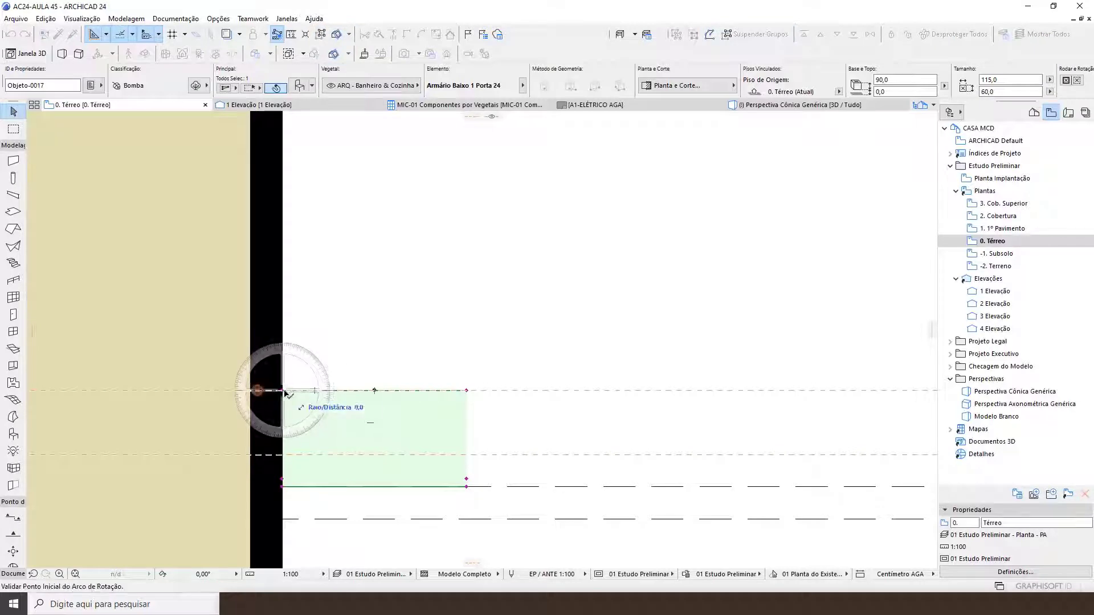
left_click(348, 391)
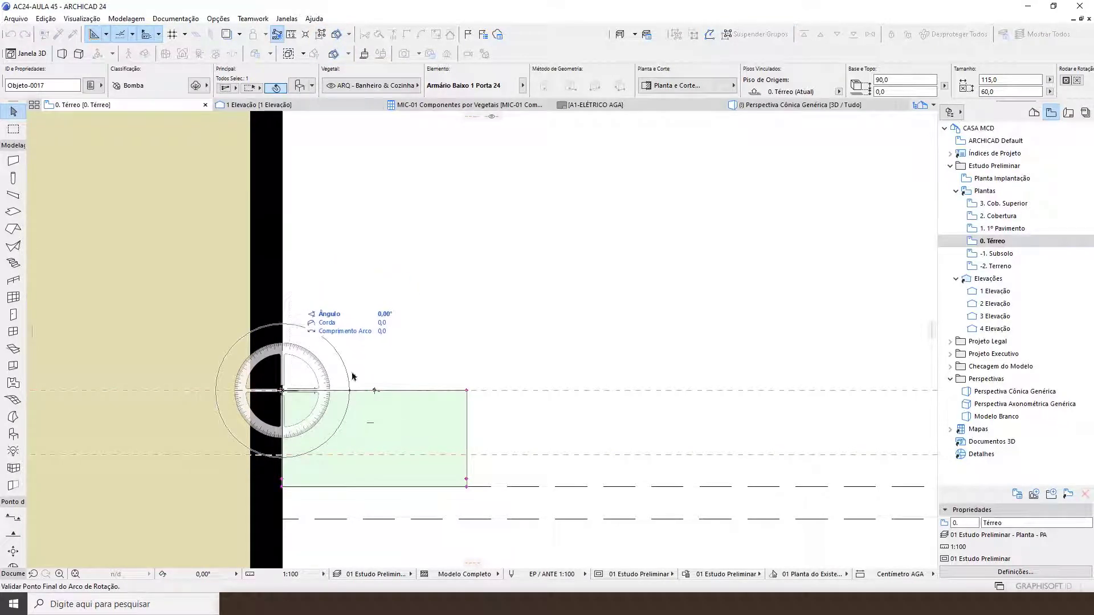
left_click(378, 390)
key("ctrl+e")
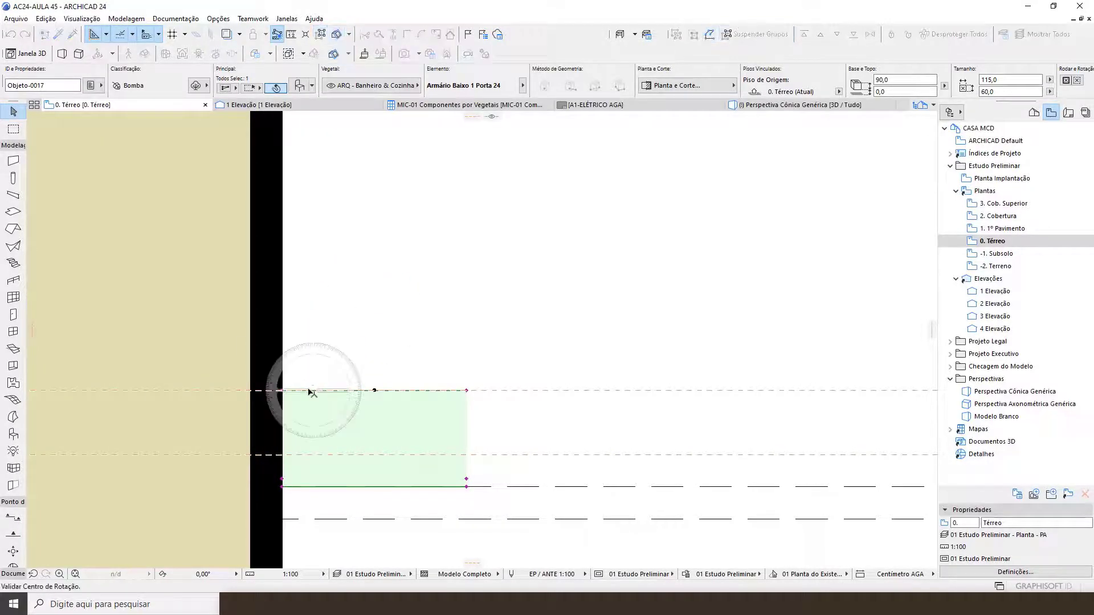
left_click(281, 391)
left_click(413, 391)
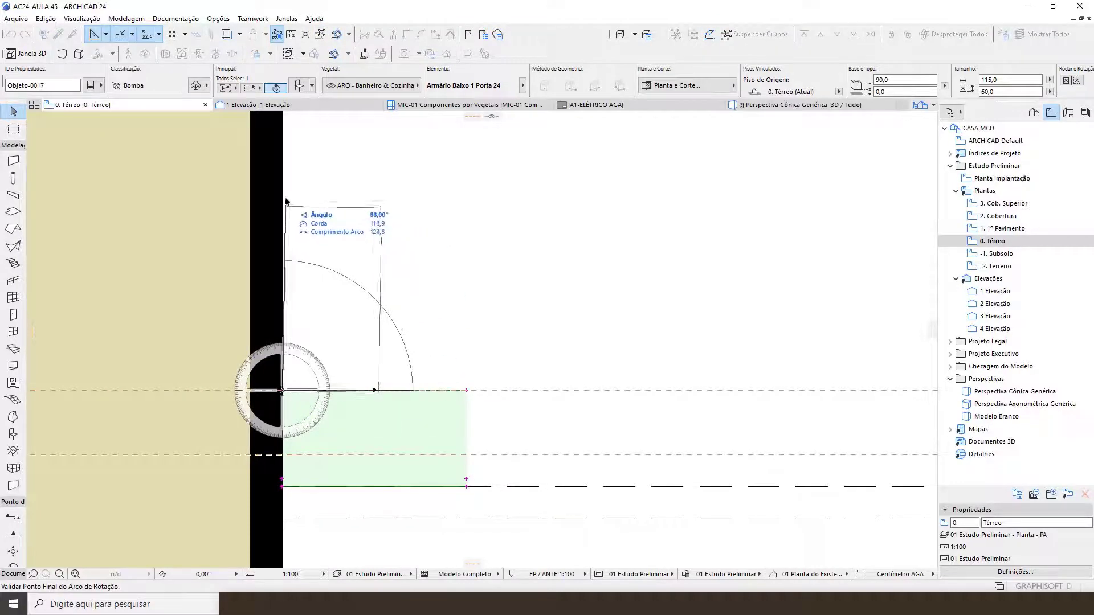
left_click(284, 207)
scroll(358, 359, "down", 1)
scroll(362, 342, "down", 1)
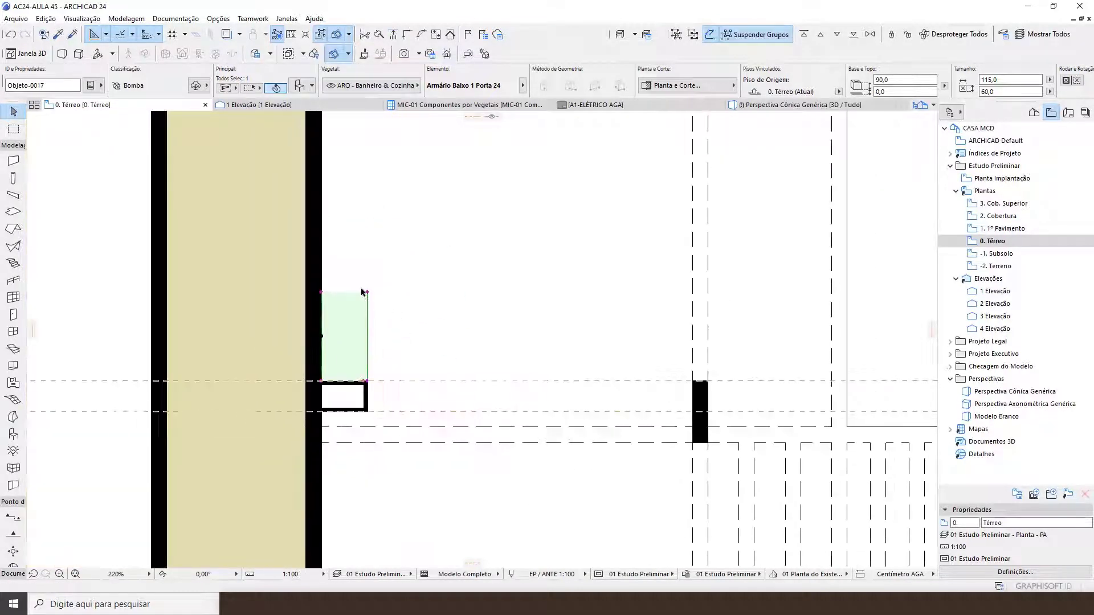
Examine the rotated cabinet against the neighbouring wood-clad boxes on the plan and in the 3D perspective
scroll(370, 293, "up", 2)
left_click(365, 295)
middle_click_drag(372, 291, 378, 349)
scroll(398, 390, "down", 2)
key("Escape")
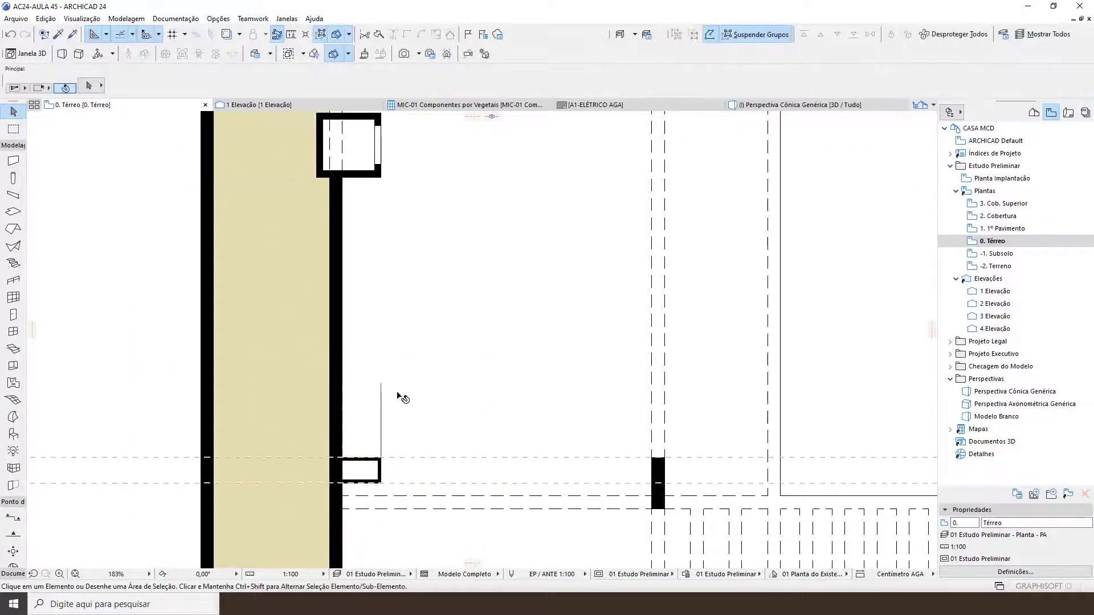
key("F3")
scroll(501, 430, "up", 4)
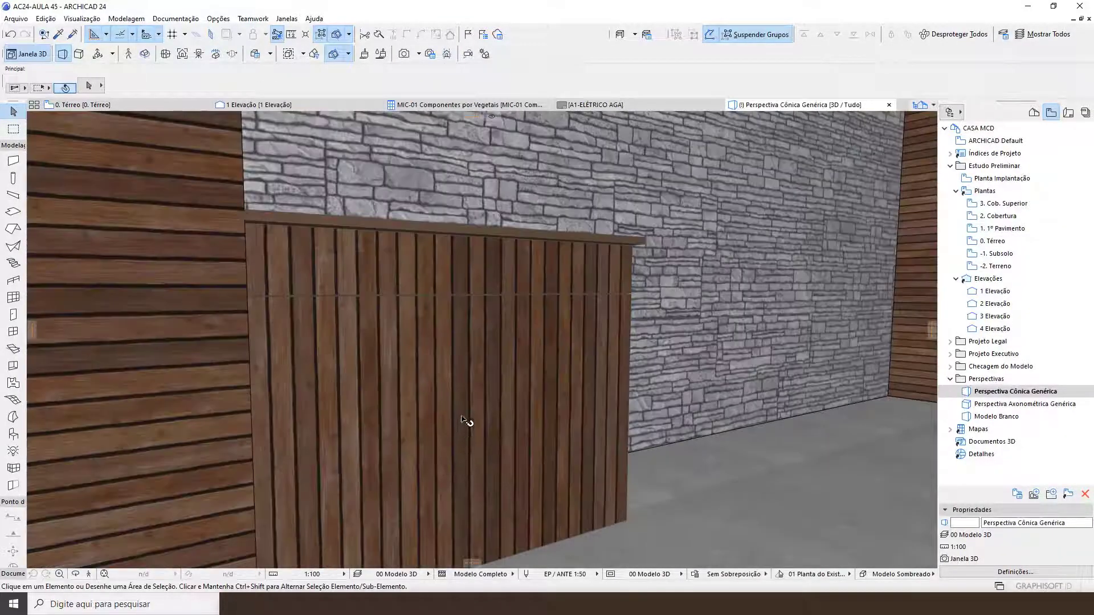
middle_click_drag(370, 416, 360, 320, "shift")
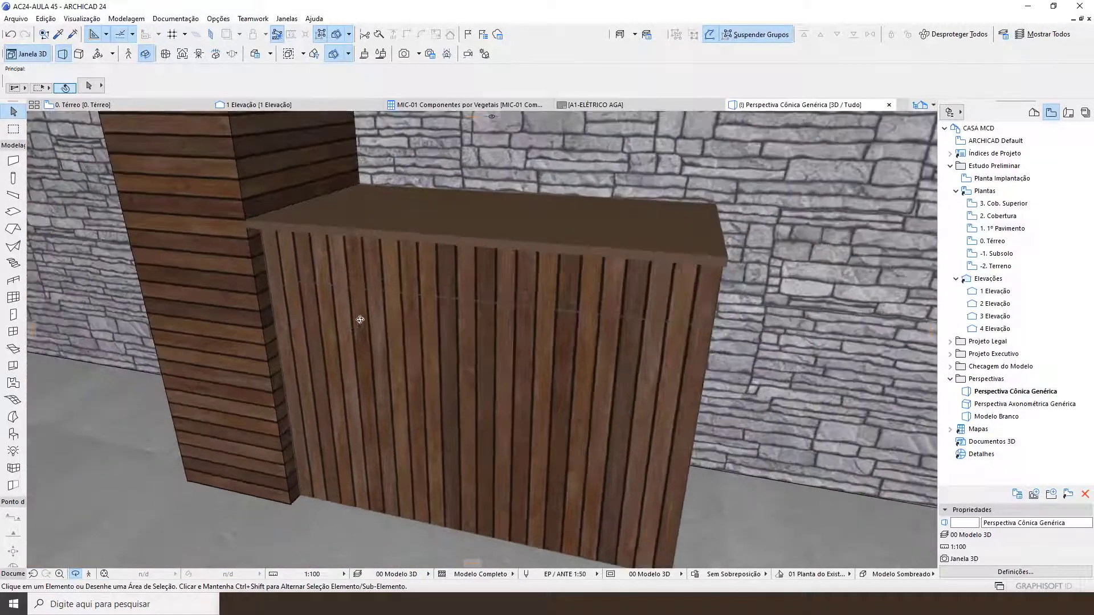
Set the cabinet's door frame and drawer surfaces to Prancha de Madeira - Vertical Marrom 01 24 and accept the settings
left_click(347, 249)
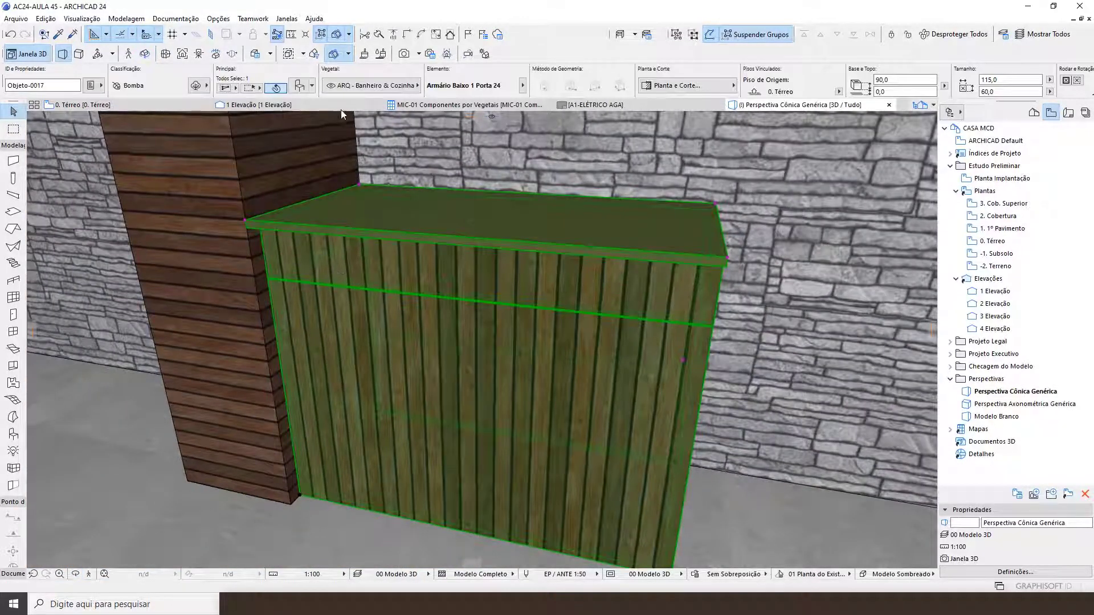
double_click(293, 271)
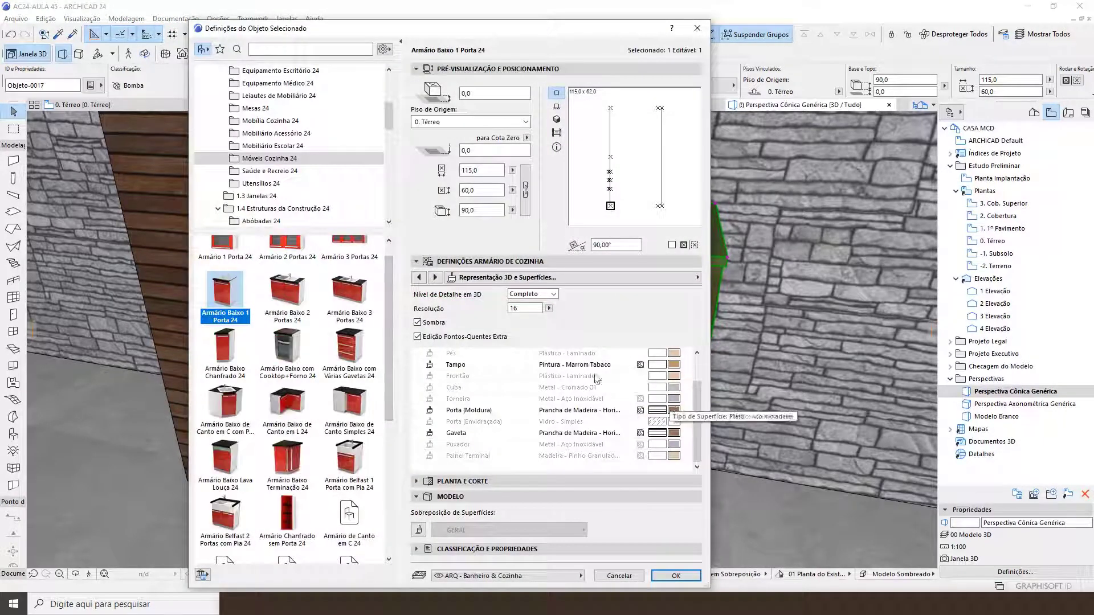
left_click(419, 277)
left_click(419, 276)
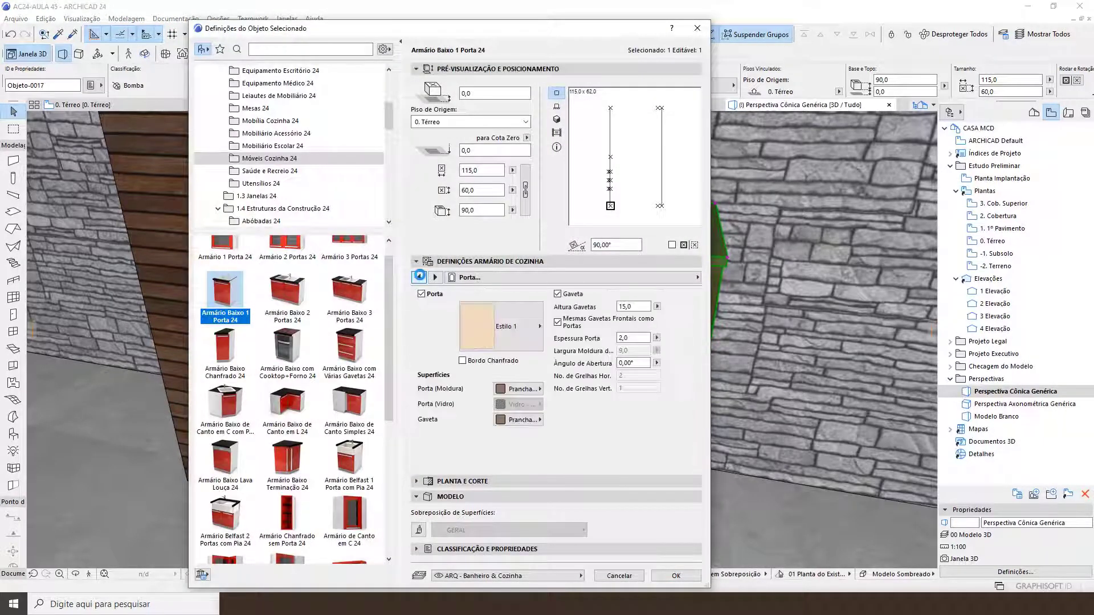
left_click(419, 276)
left_click(435, 277)
left_click(515, 389)
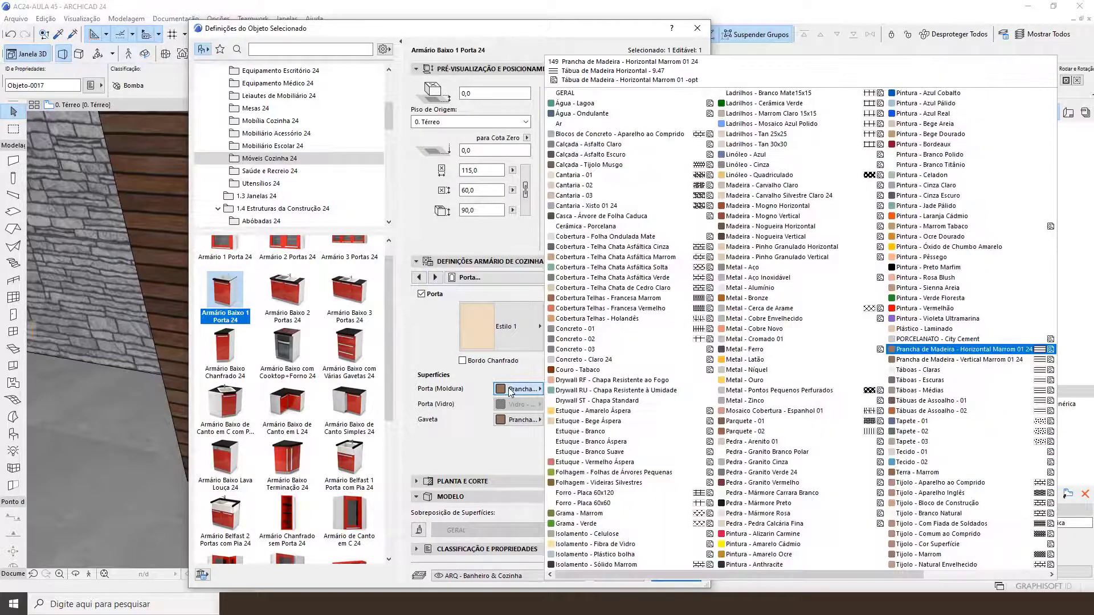
left_click(972, 368)
left_click(518, 420)
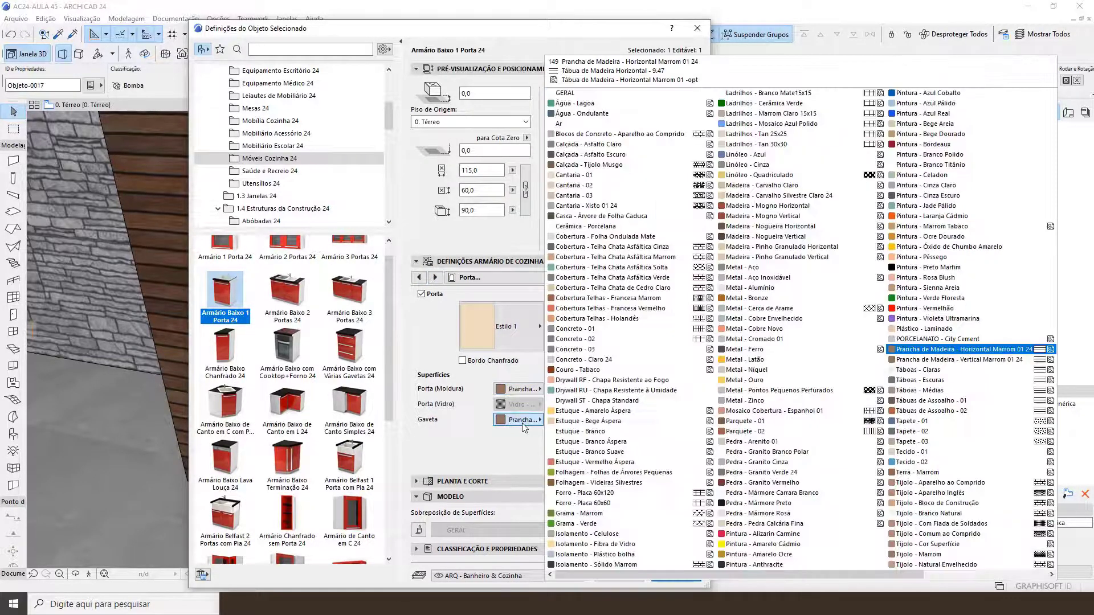
left_click(963, 359)
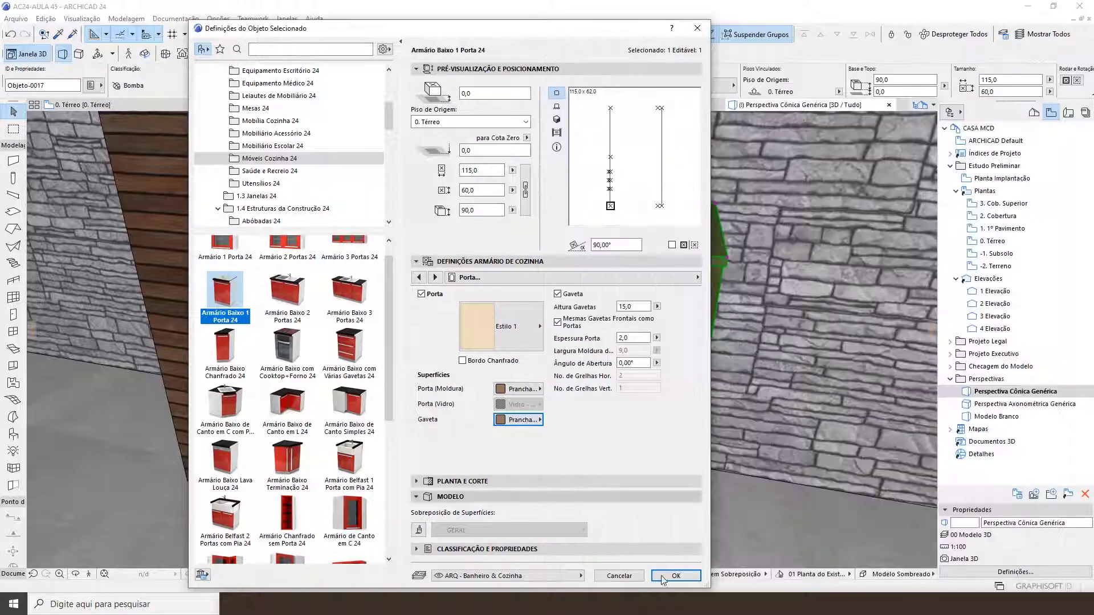
left_click(677, 577)
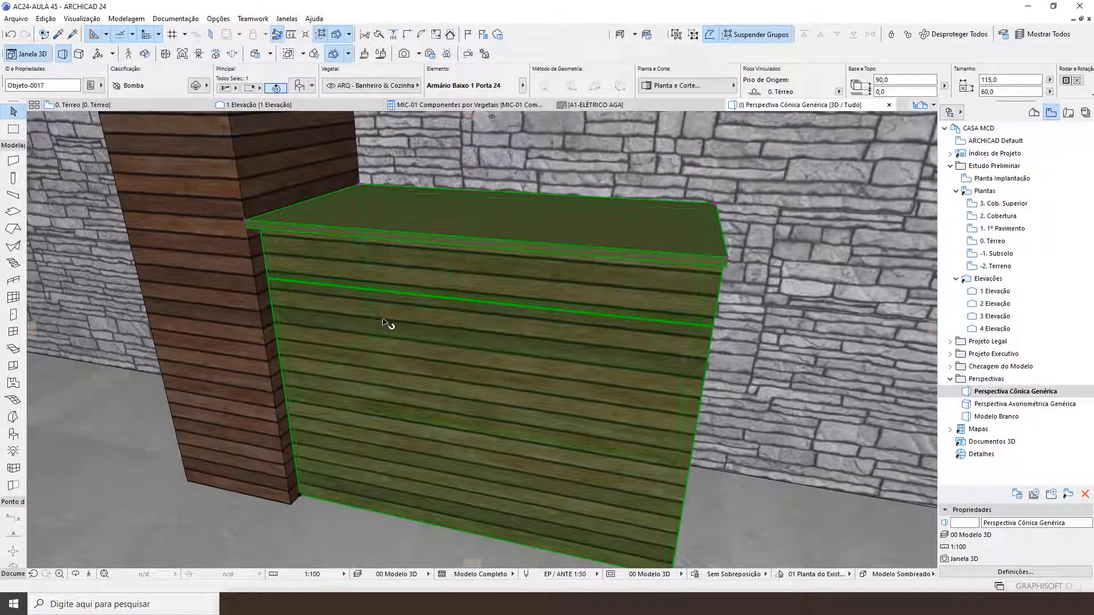
Set the dimension at the lower corner of the cabinet's diagram to 1 cm and apply it
middle_click_drag(262, 235, 184, 235)
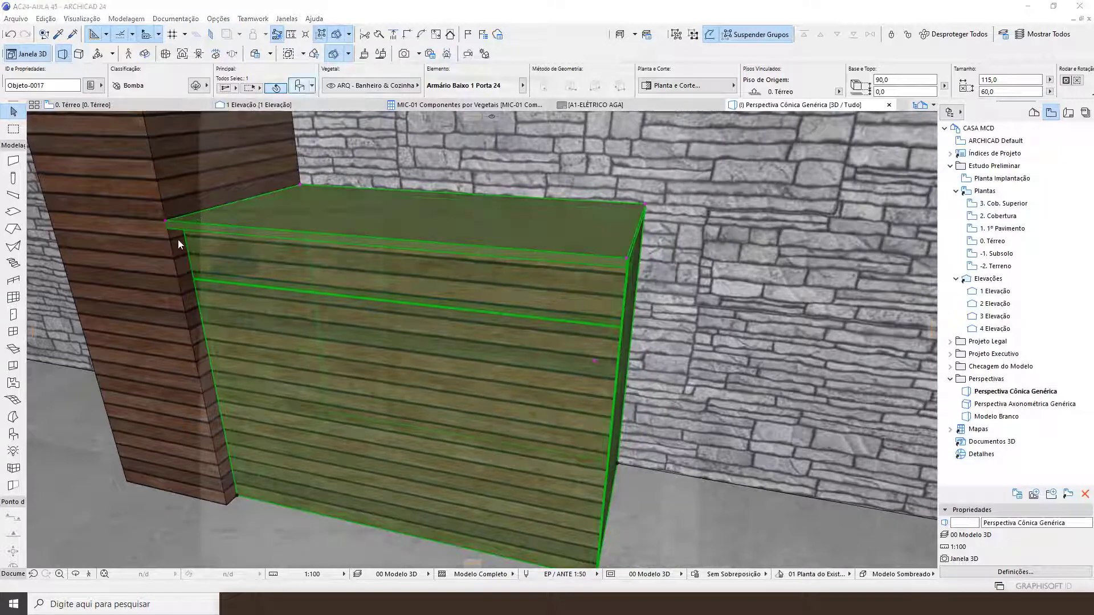
double_click(178, 240)
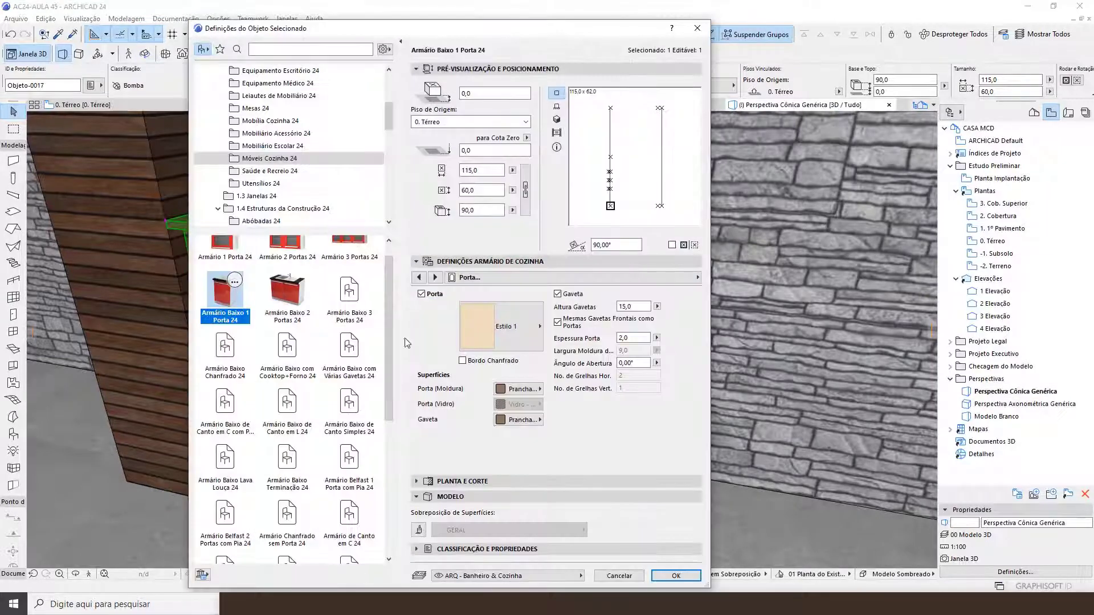
left_click(418, 277)
left_click(419, 277)
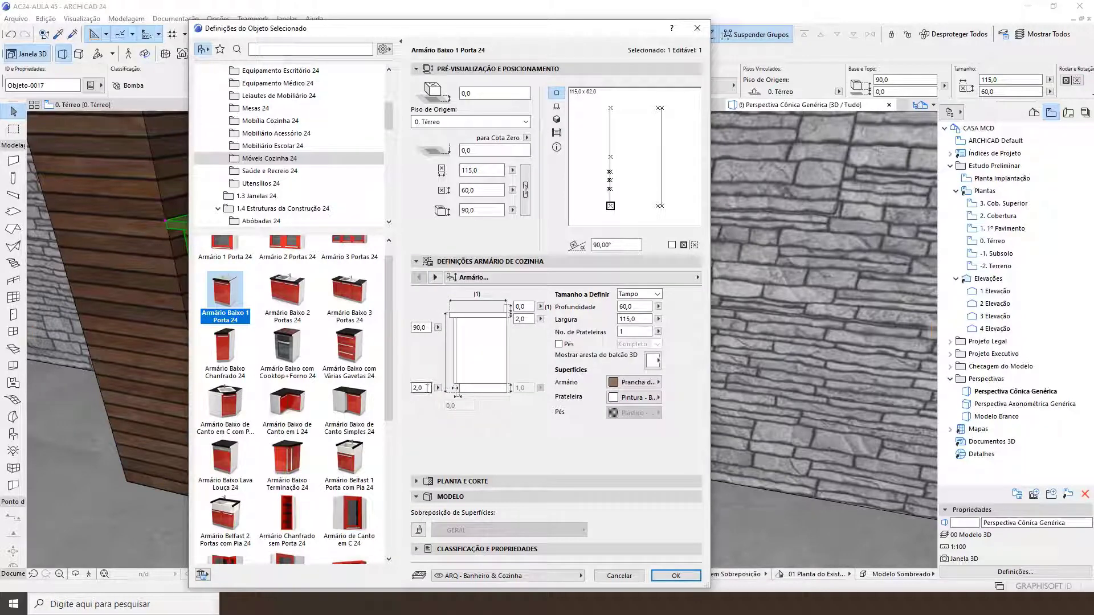
left_click_drag(428, 388, 408, 389)
type("1")
left_click(663, 575)
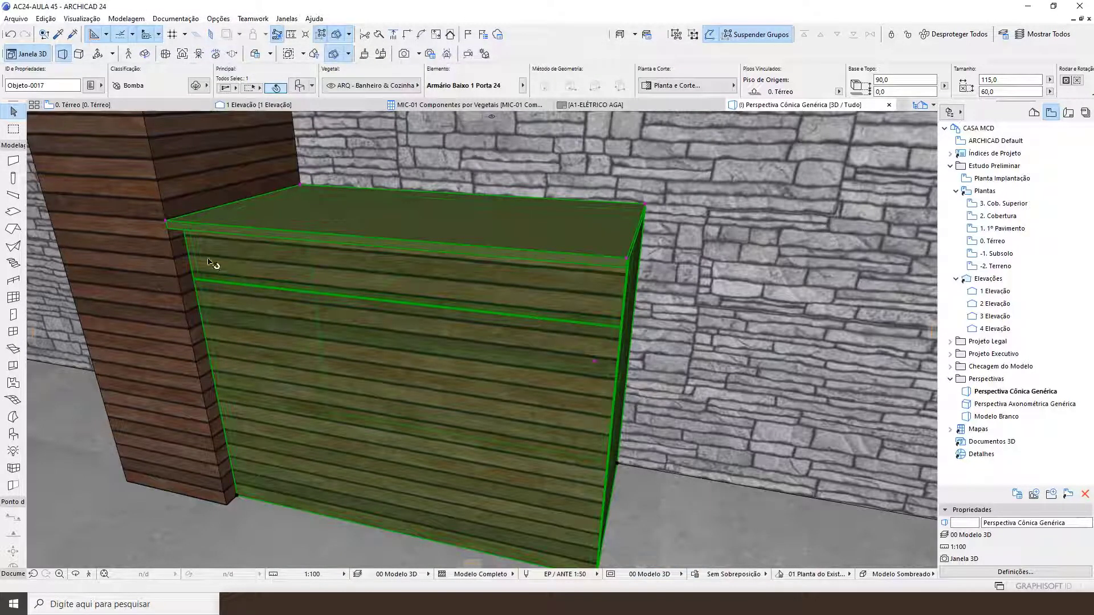
Set the diagram's lower corner dimension back to 2 cm and the worktop's 5 cm overhang to 0, and check the cabinet in 3D
double_click(370, 391)
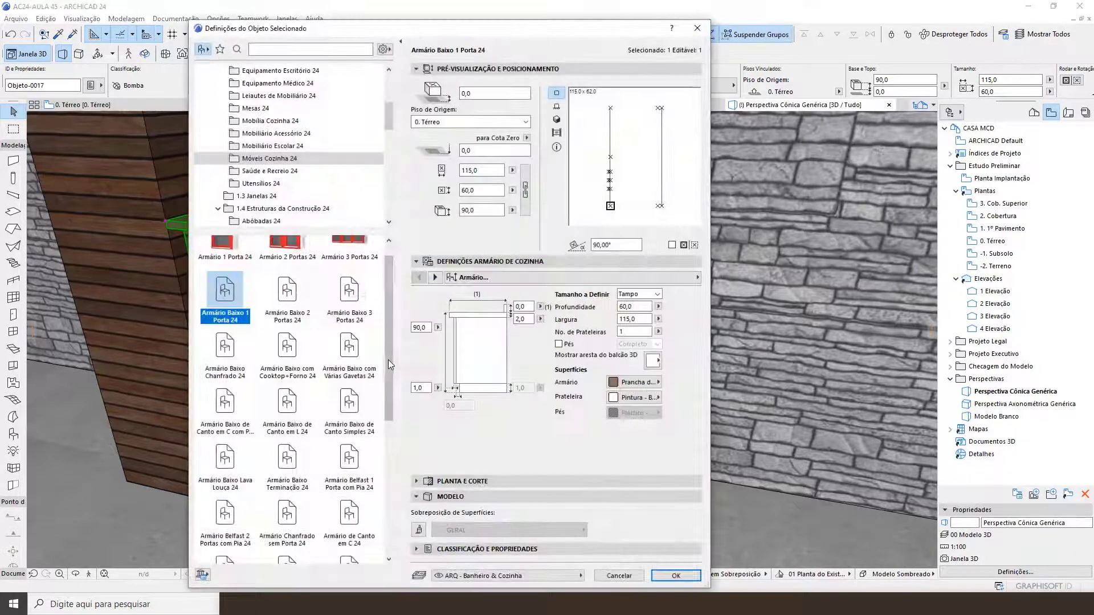
type("2")
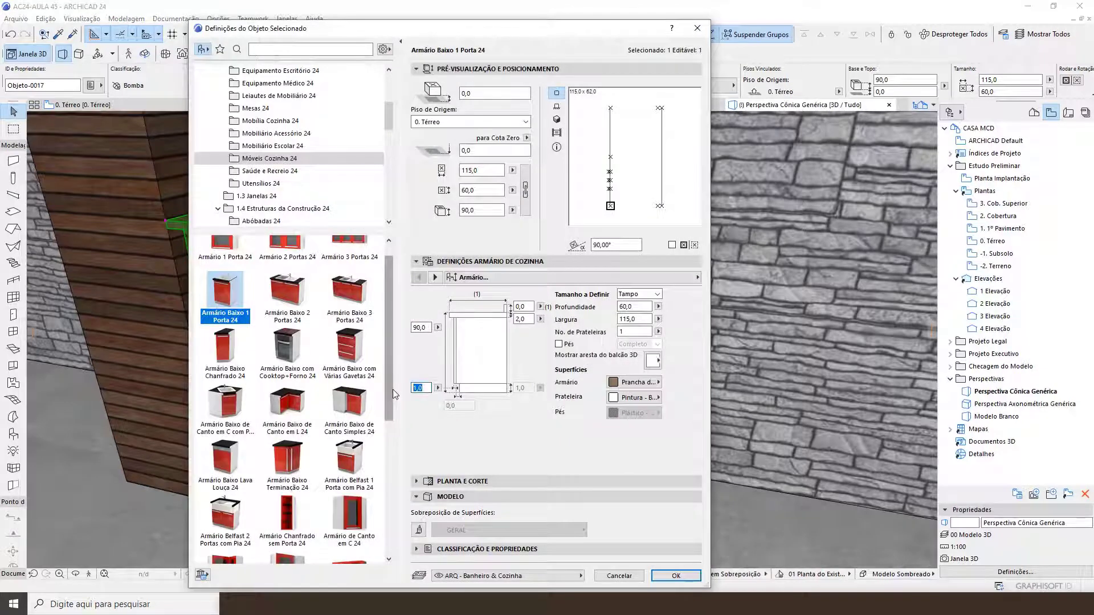
left_click(436, 277)
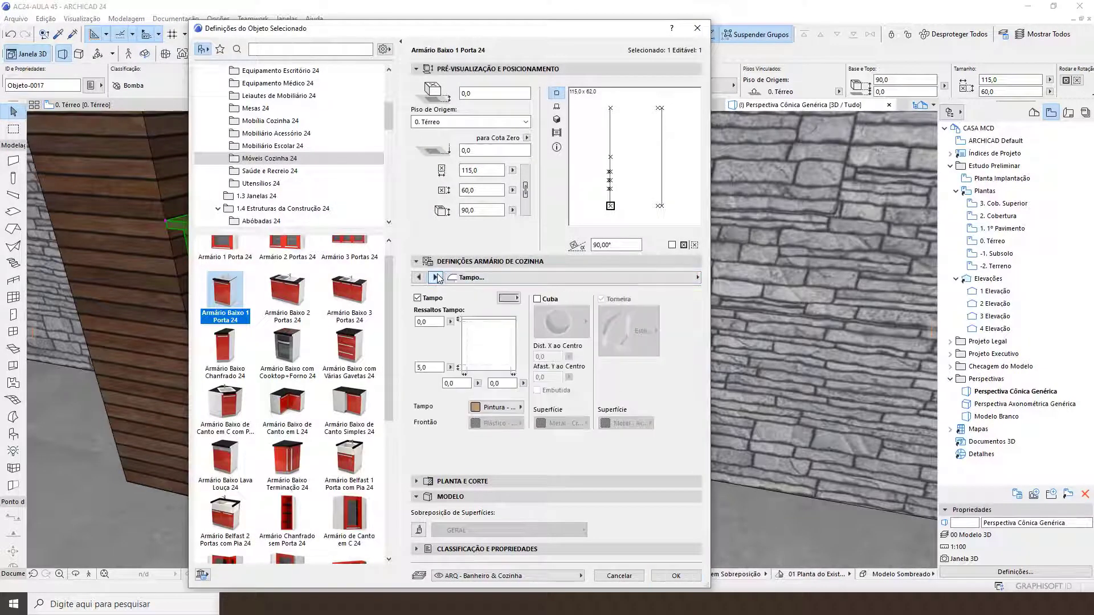
left_click(417, 367)
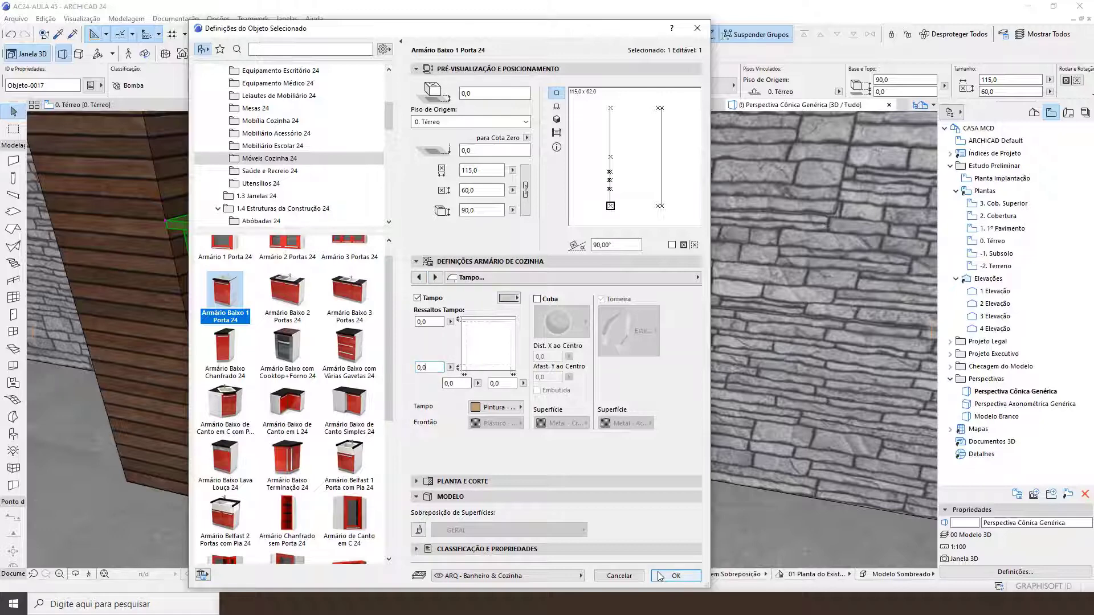
left_click(675, 575)
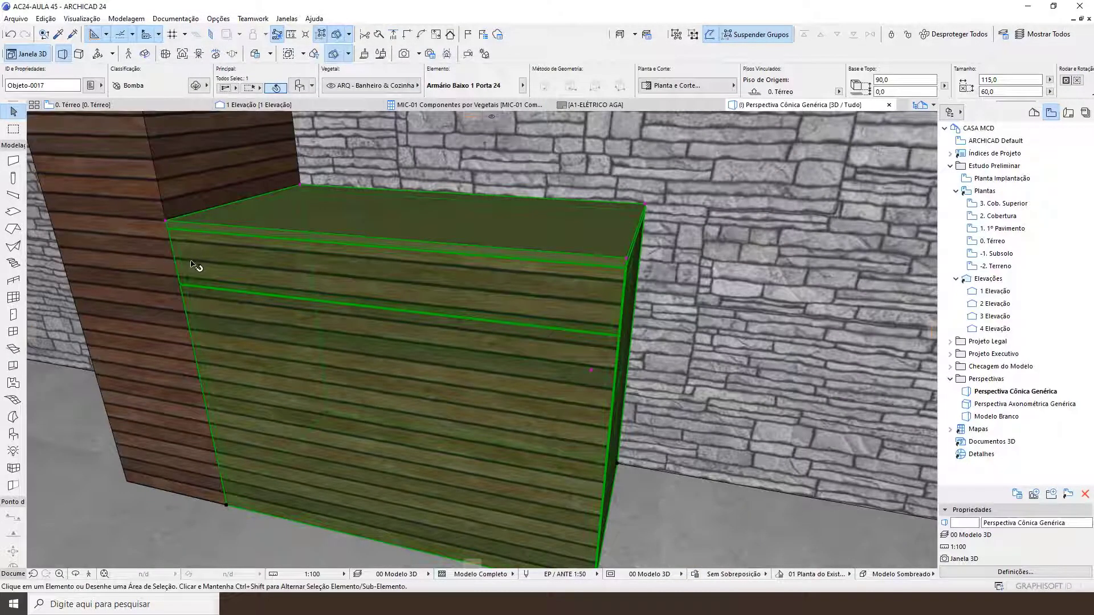
key("Escape")
scroll(231, 256, "down", 2)
key("shift+F3")
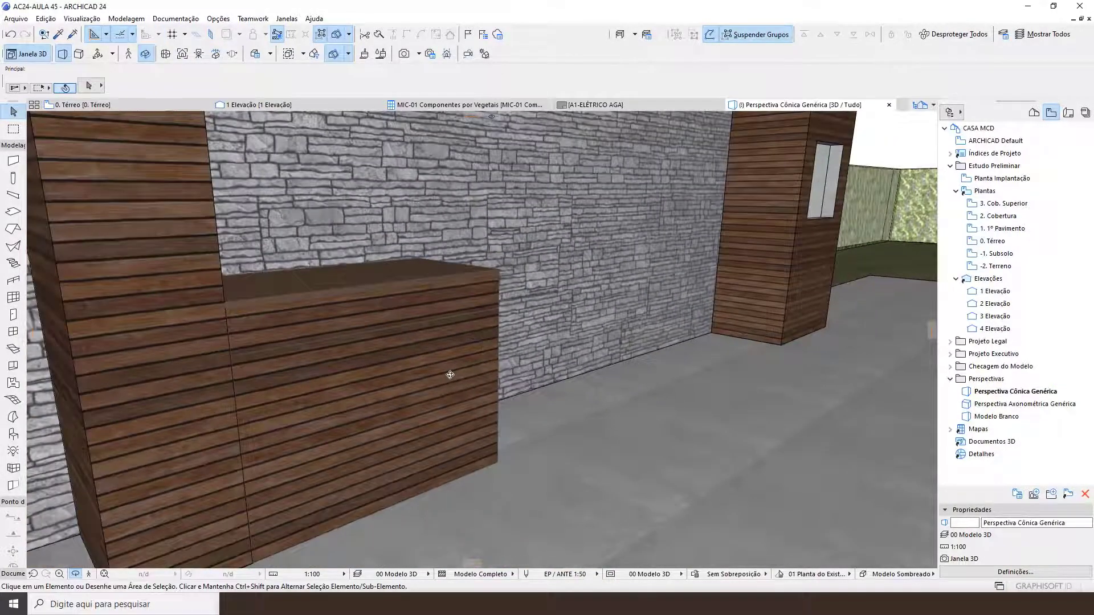
Multiply the cabinet on the ground-floor plan with the Incrementar method, placing 3 copies end to end along the wall at 115 cm spacing
key("F2")
left_click(371, 403)
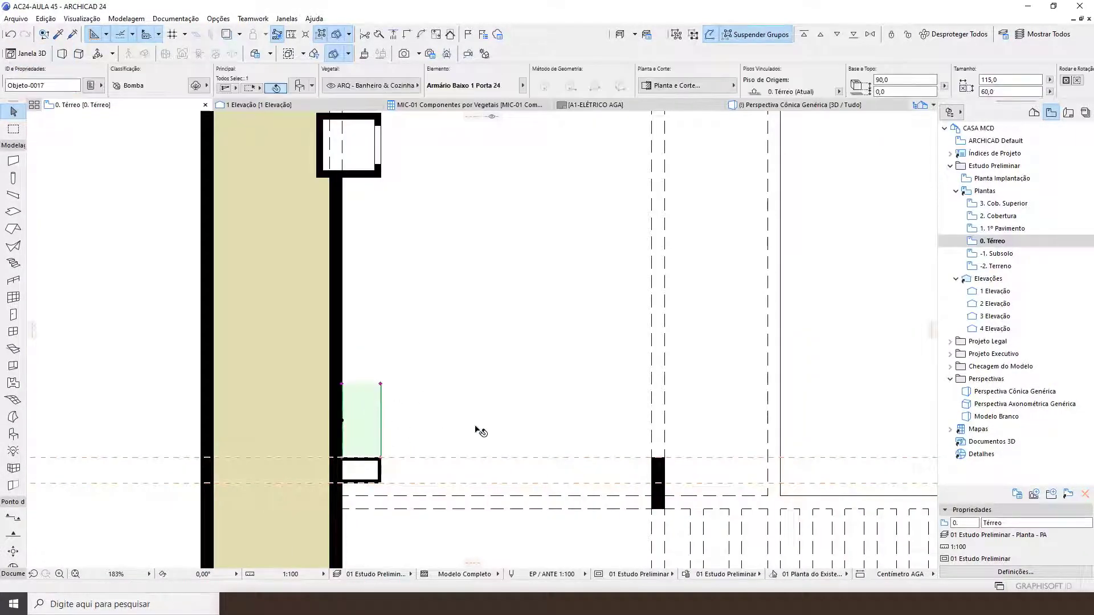
key("ctrl+u")
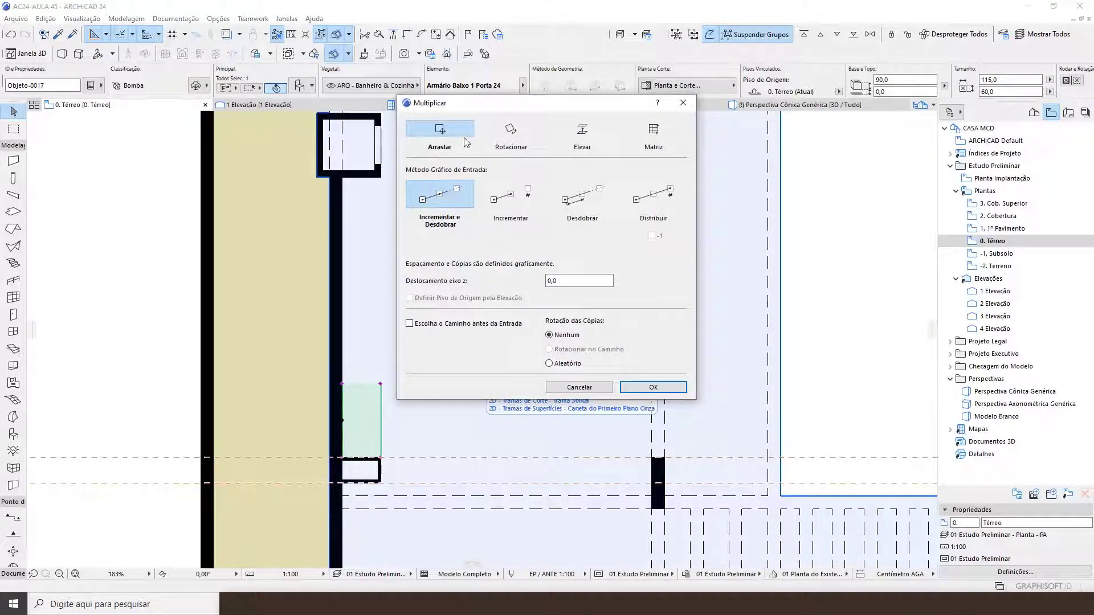
left_click(516, 217)
double_click(560, 263)
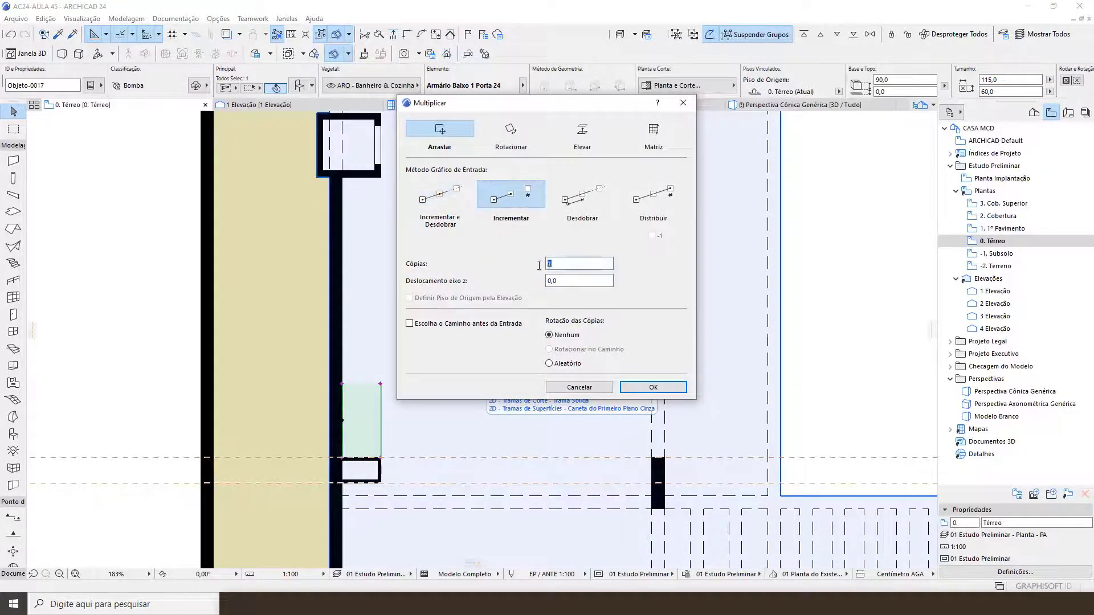
type("3")
left_click(630, 389)
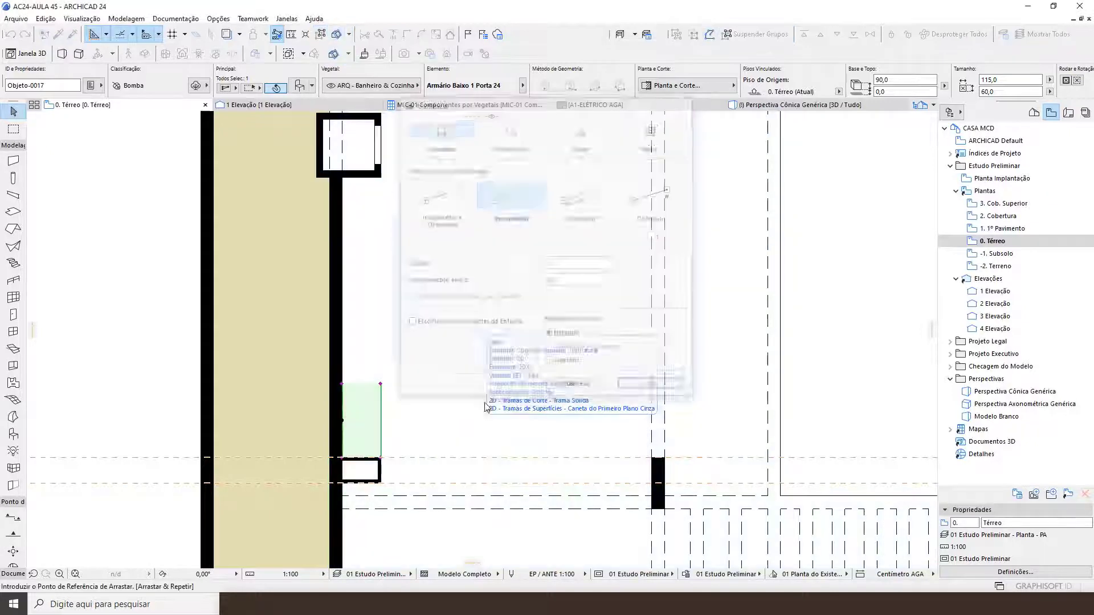
left_click(382, 459)
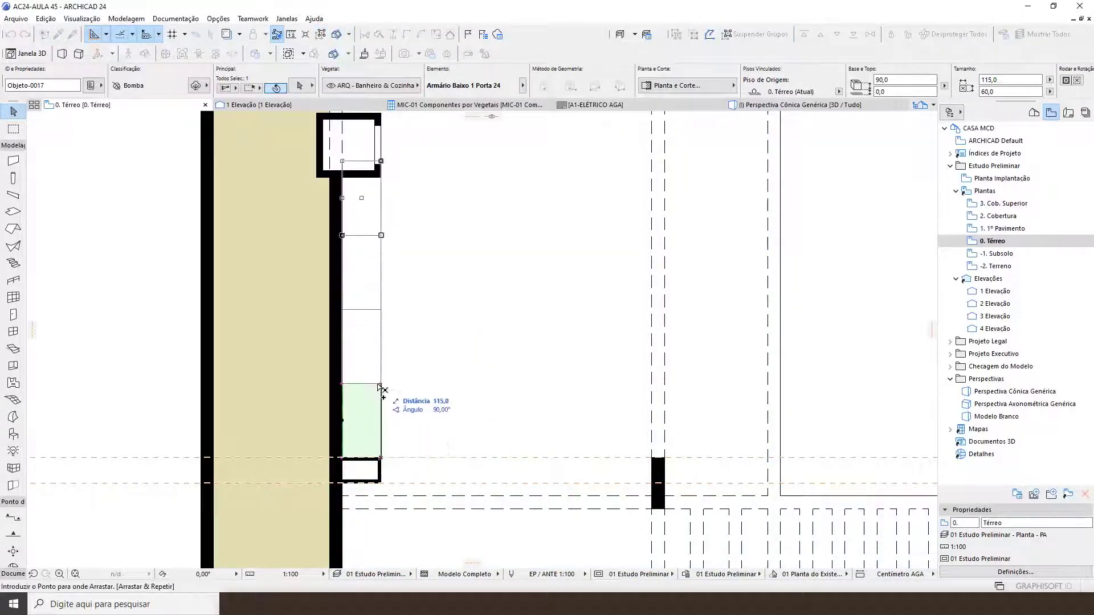
left_click(381, 388)
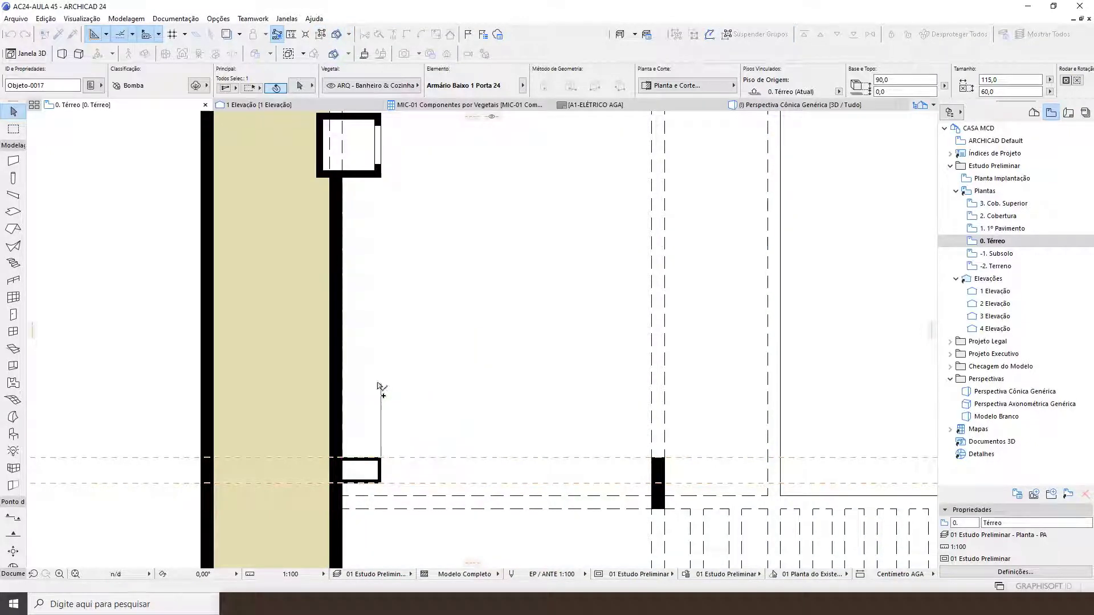
Shorten the last cabinet copy to 90 cm so it ends at the wood-clad box, and check the row in 3D
scroll(373, 179, "up", 5)
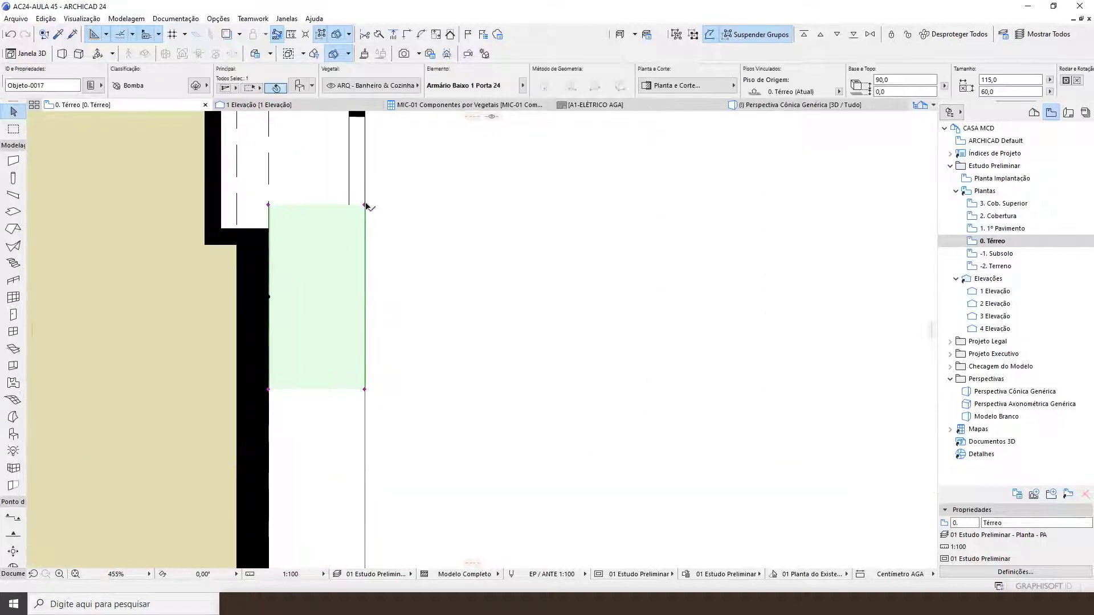
left_click(365, 206)
left_click(367, 246)
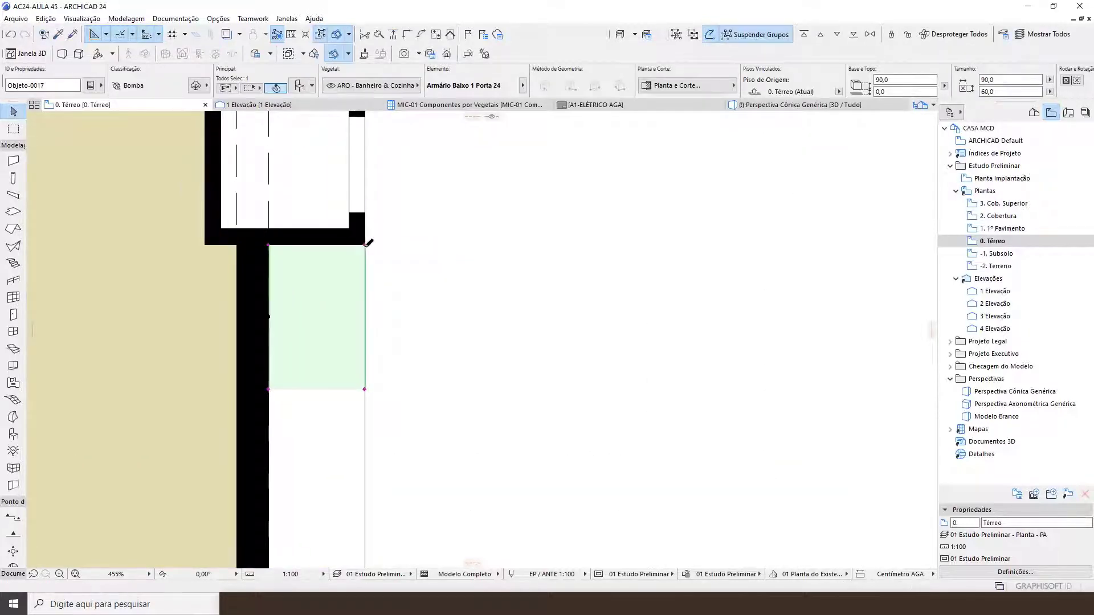
scroll(368, 269, "down", 5)
key("Escape")
key("F3")
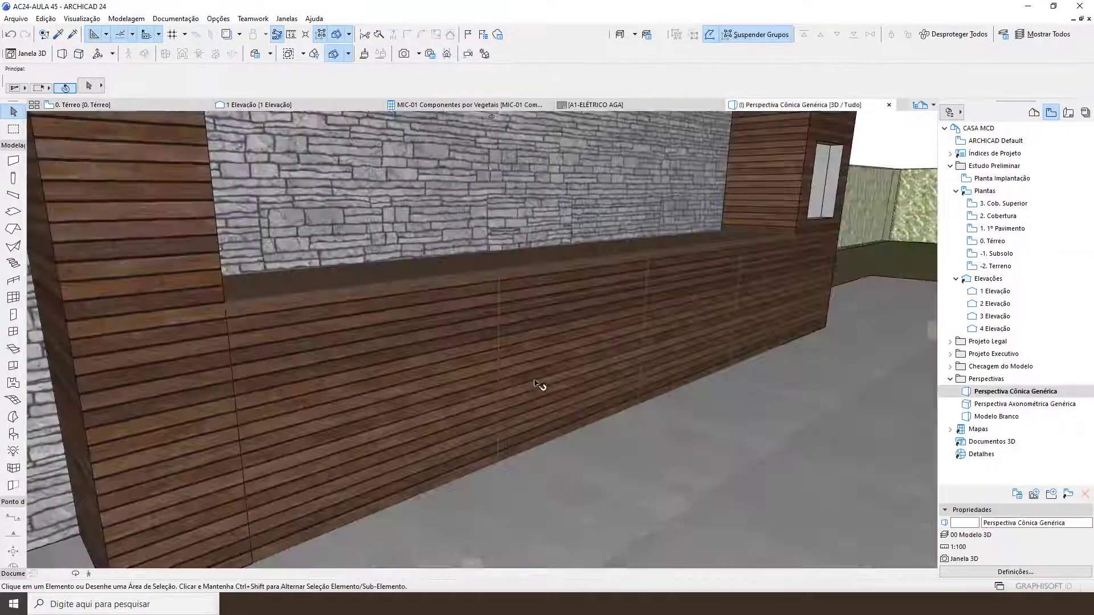
Return to the ground-floor plan and choose the kitchen cabinet Armário 1 Porta 24 in the Object tool's default settings
middle_click_drag(606, 337, 662, 343, "shift")
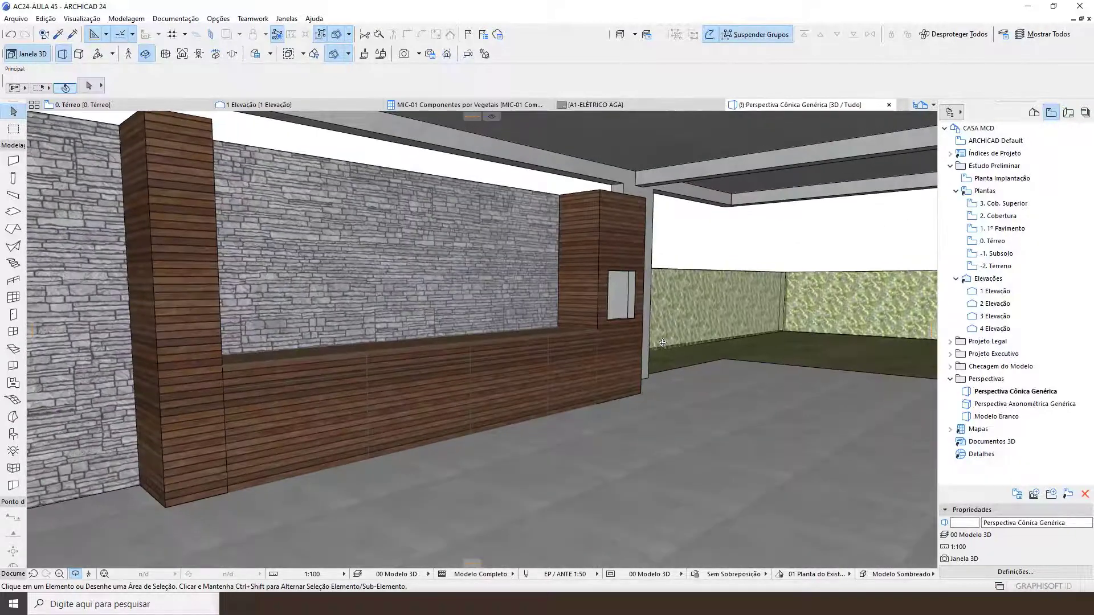
middle_click_drag(338, 385, 482, 336, "shift")
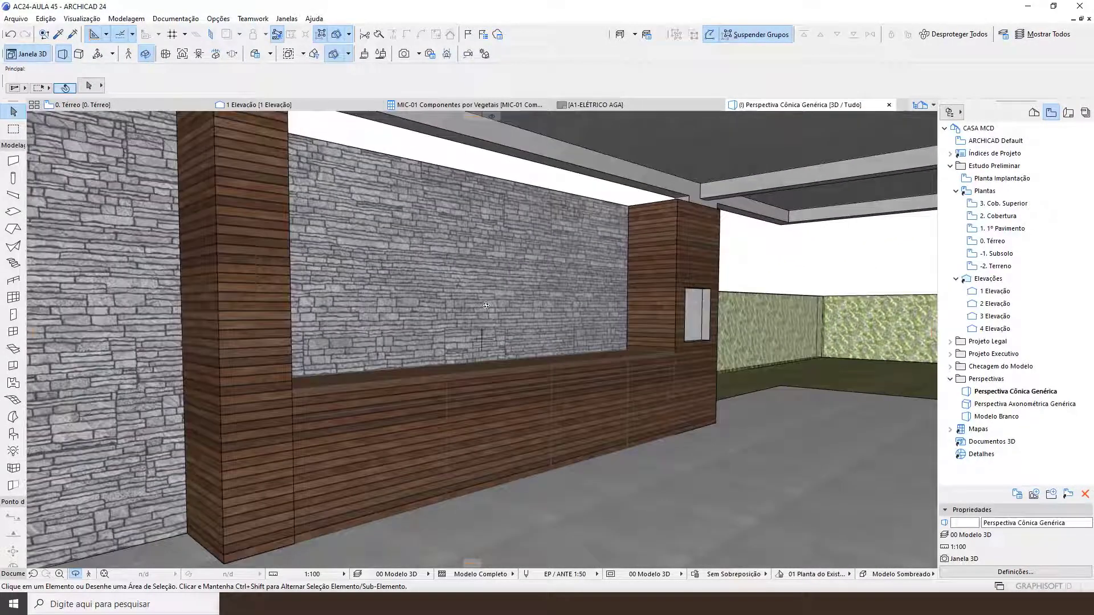
key("F2")
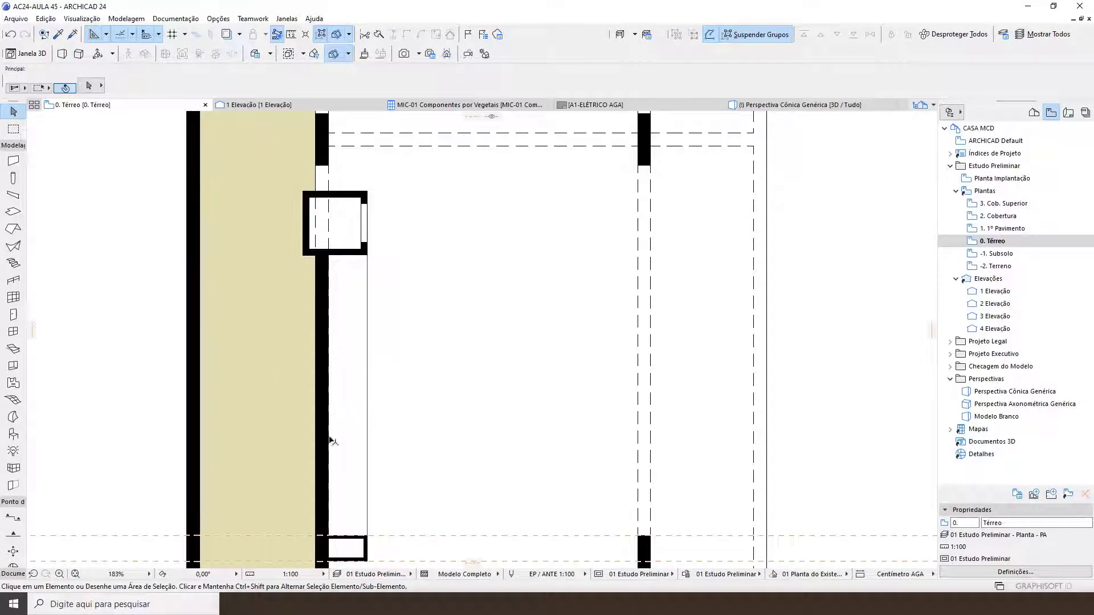
middle_click_drag(217, 483, 179, 437)
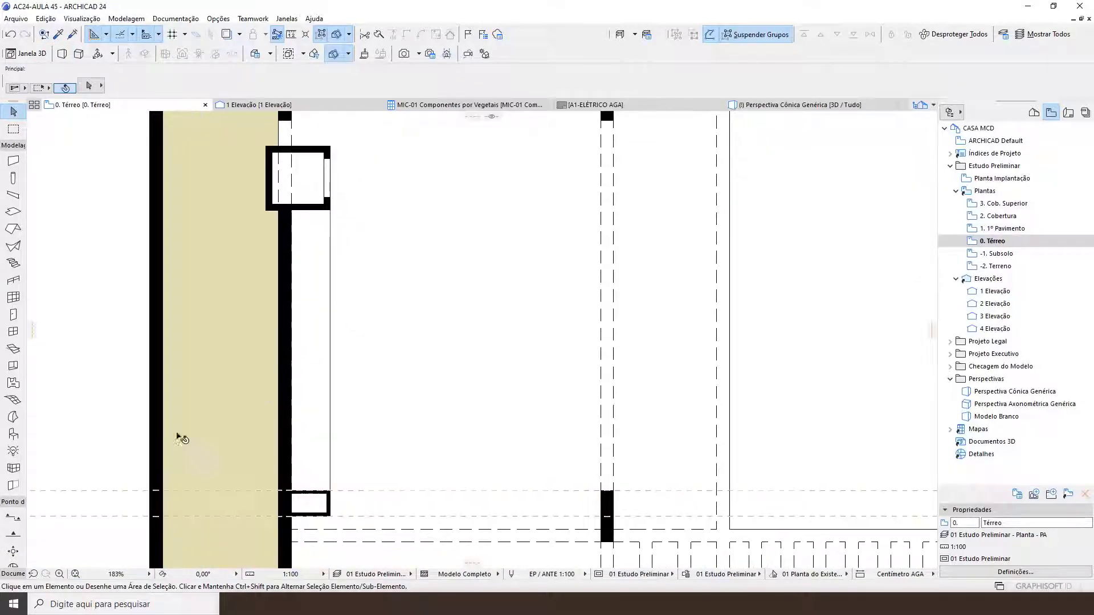
double_click(13, 437)
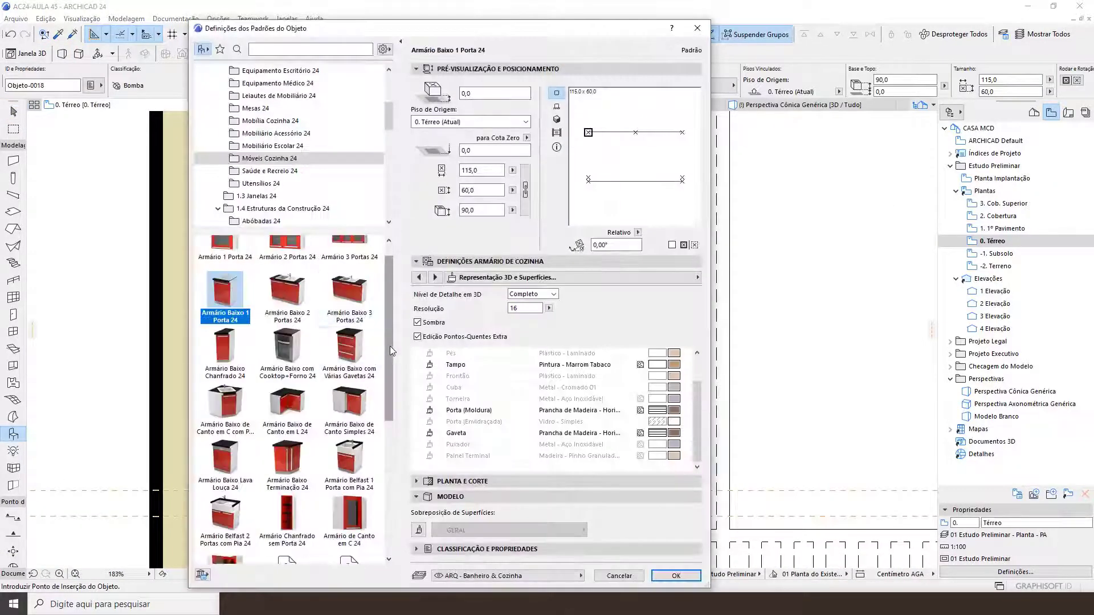
scroll(392, 350, "up", 1)
left_click(226, 265)
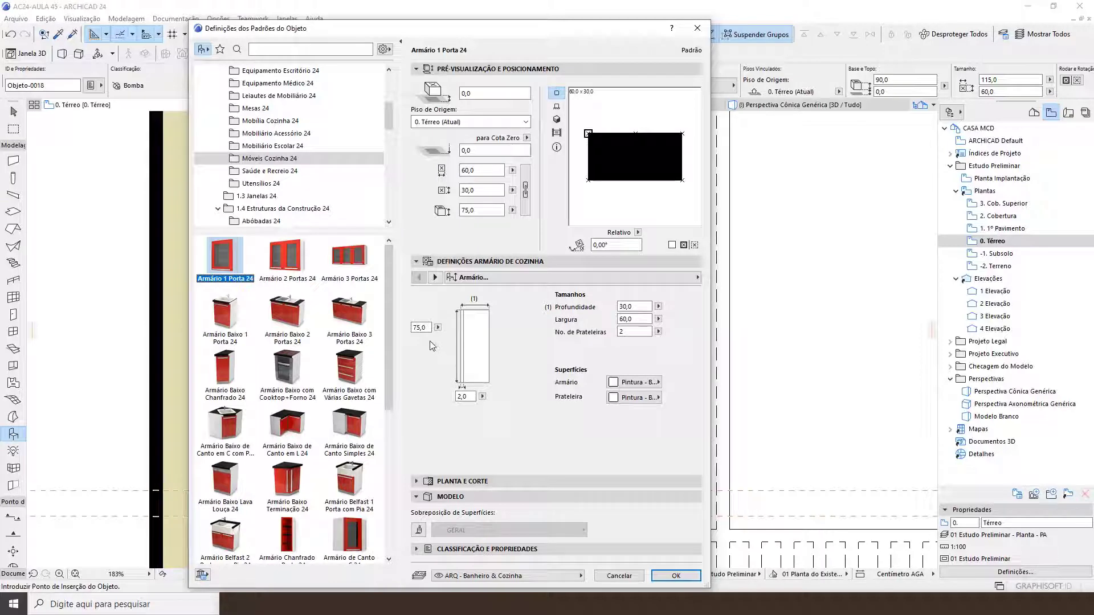
Set the wall cabinet's height to 50 cm, depth to 60 cm and width to 115 cm
left_click(423, 328)
double_click(628, 307)
key("Tab")
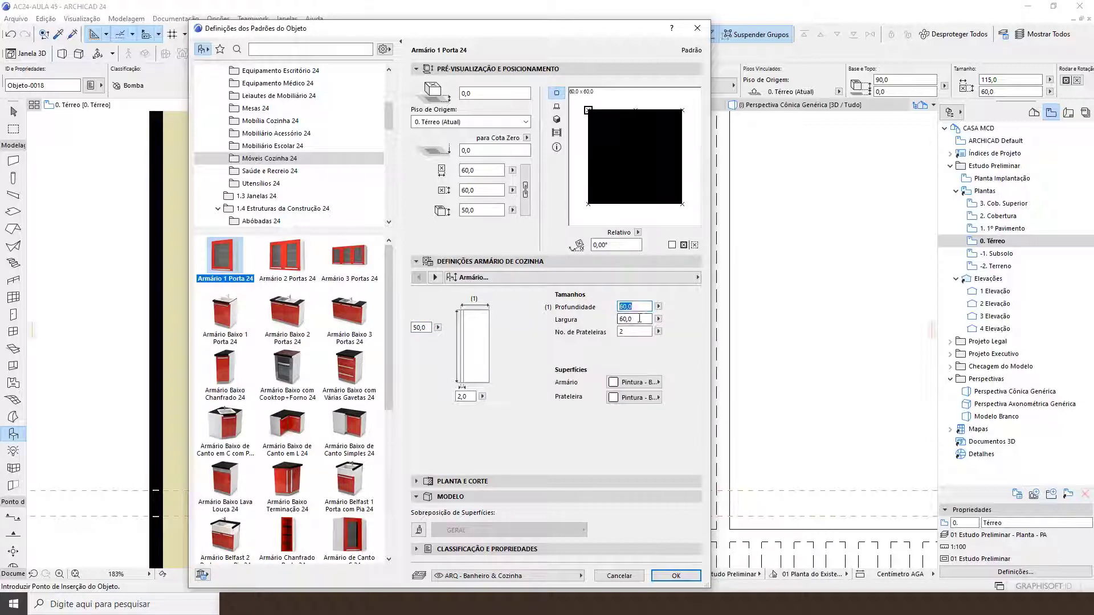
type("115")
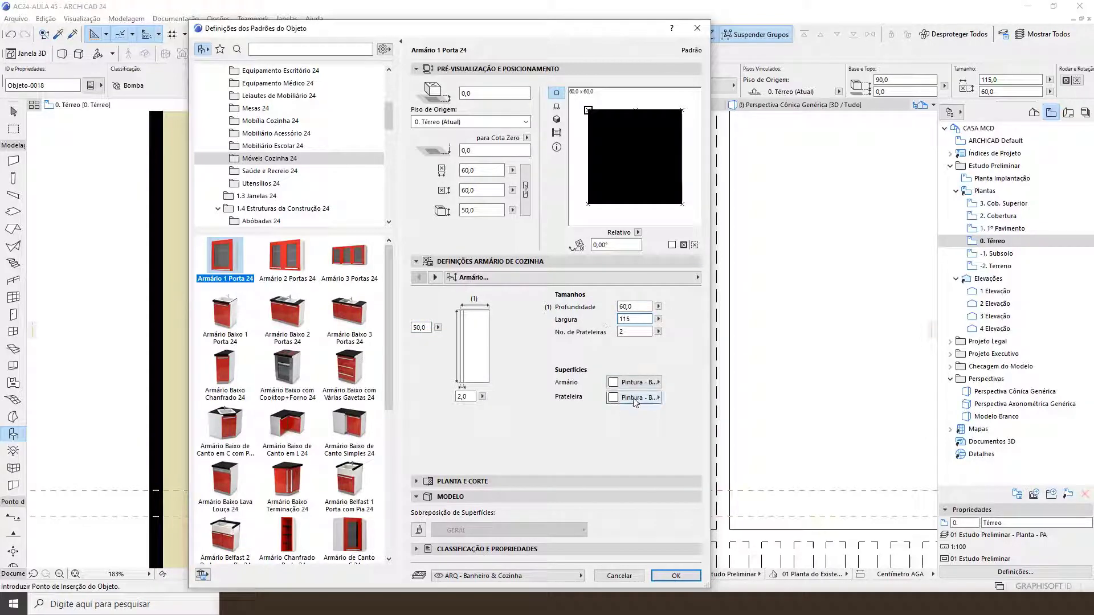
key("Return")
Preview the cabinet in 3D and assign Prancha de Madeira - Vertical Marrom 01 24 to its body and door frame
left_click(557, 119)
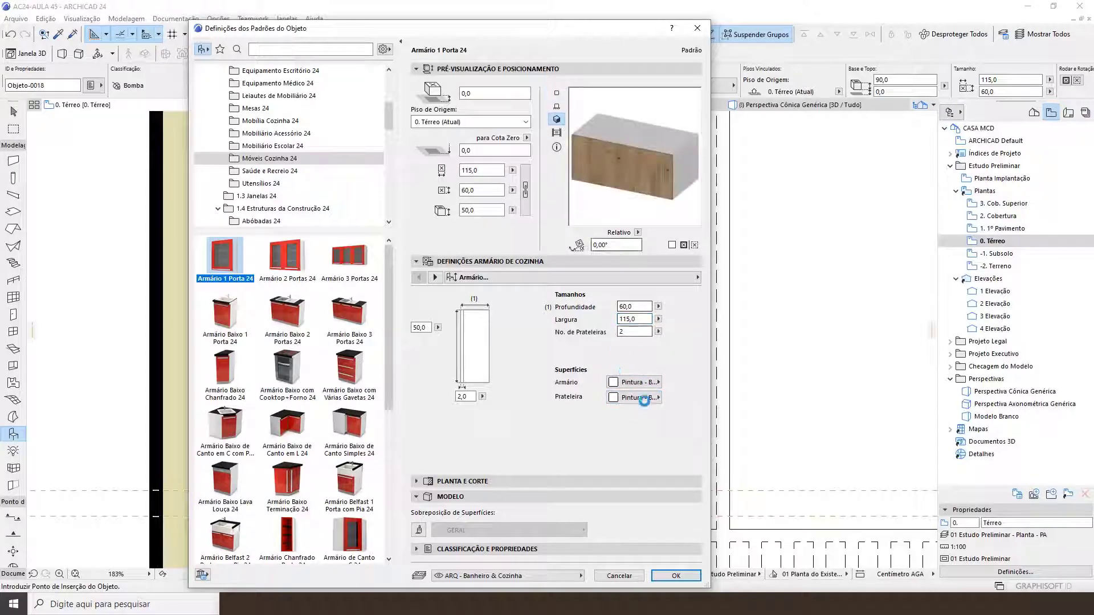
left_click(632, 383)
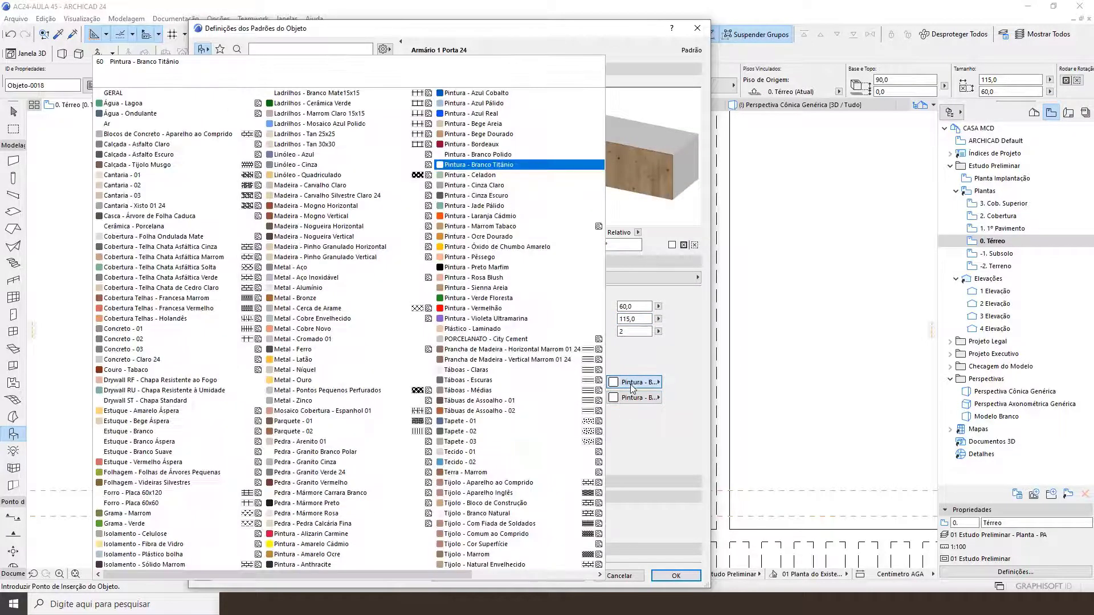
left_click(511, 360)
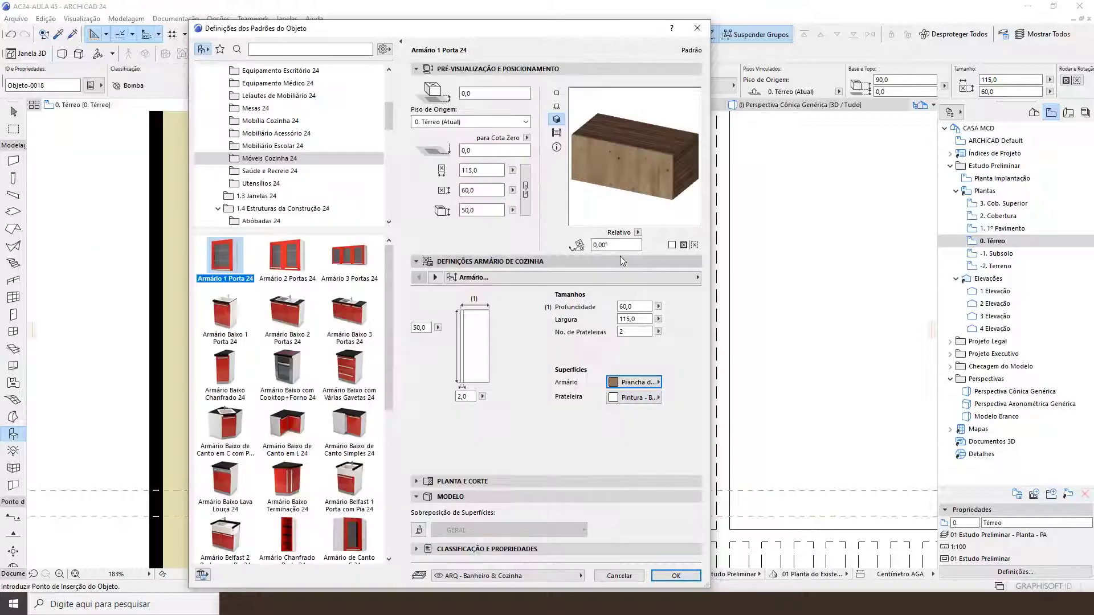
left_click(435, 277)
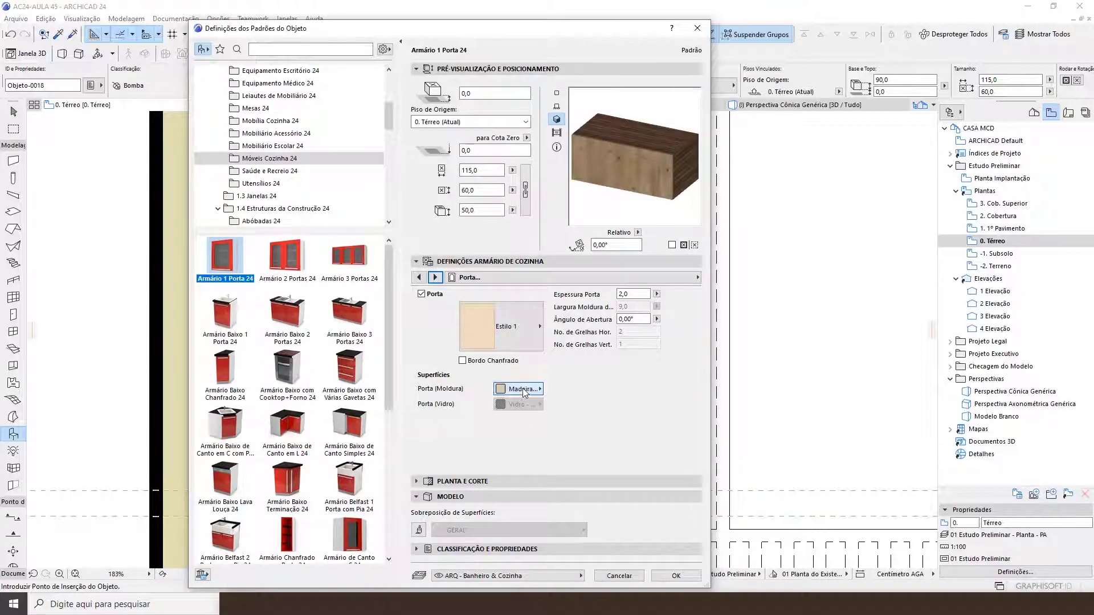
left_click(521, 390)
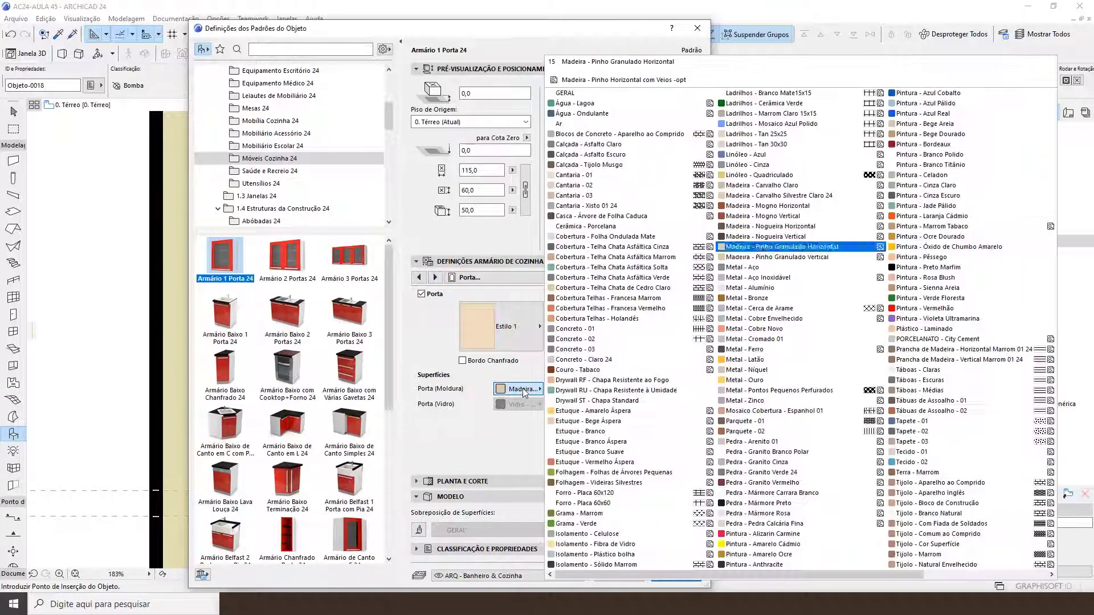
left_click(928, 362)
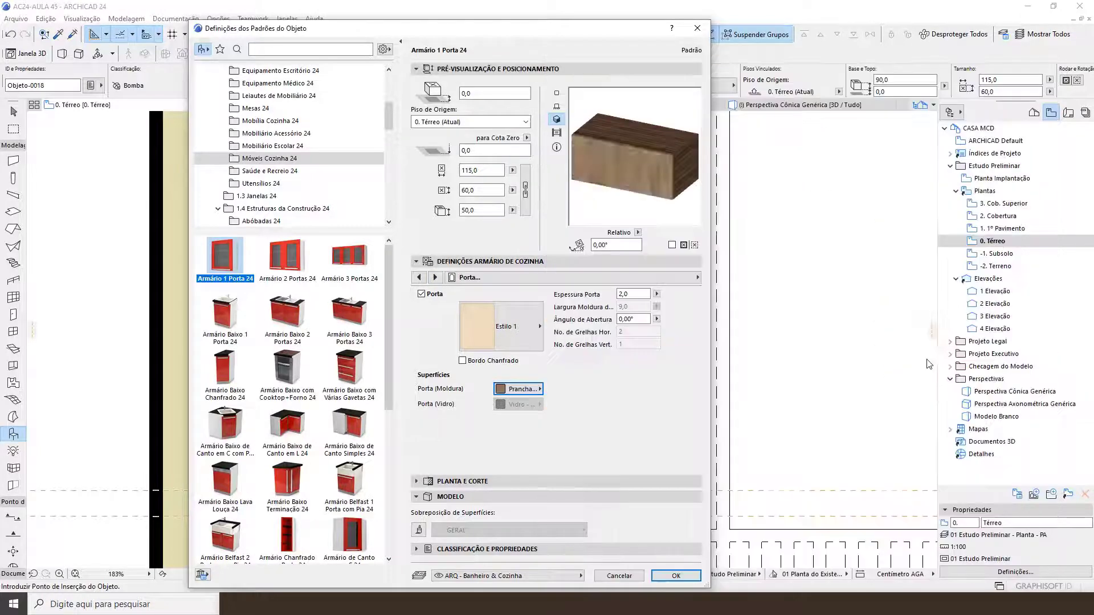
Set the contour pen in the cabinet's 2D representation to pen 8, BANHEIRO / COZINHA, 0.15 mm
left_click(436, 277)
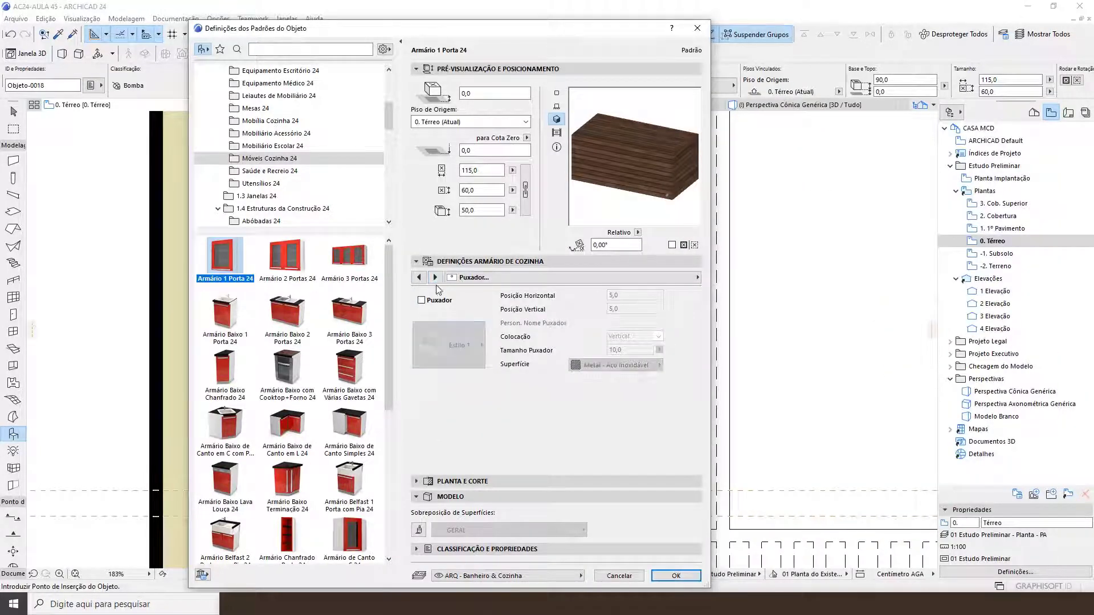
left_click(434, 277)
left_click(434, 277)
left_click(433, 278)
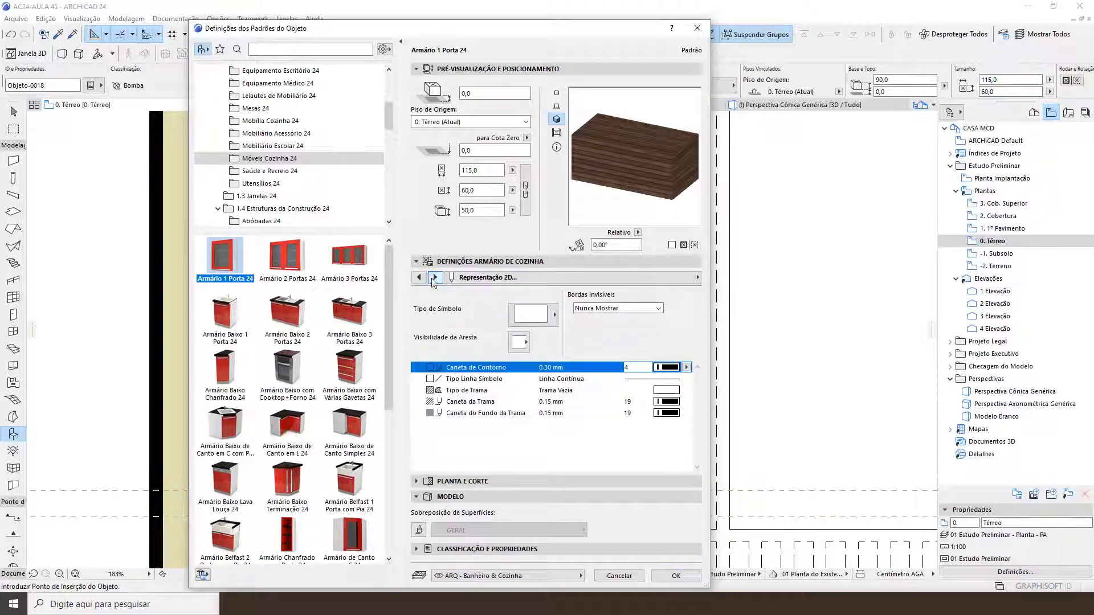
left_click(686, 367)
left_click(760, 367)
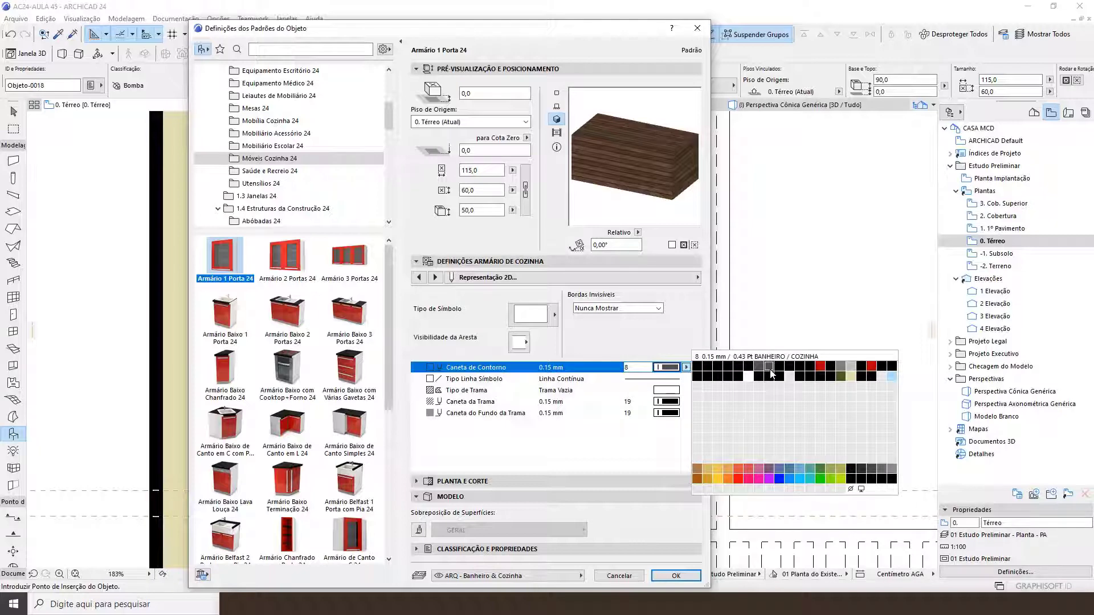
left_click(772, 374)
Set the cabinet's hatch pen and hatch background pen to pen 26, FUNDO BRANCO
left_click(664, 402)
left_click(686, 402)
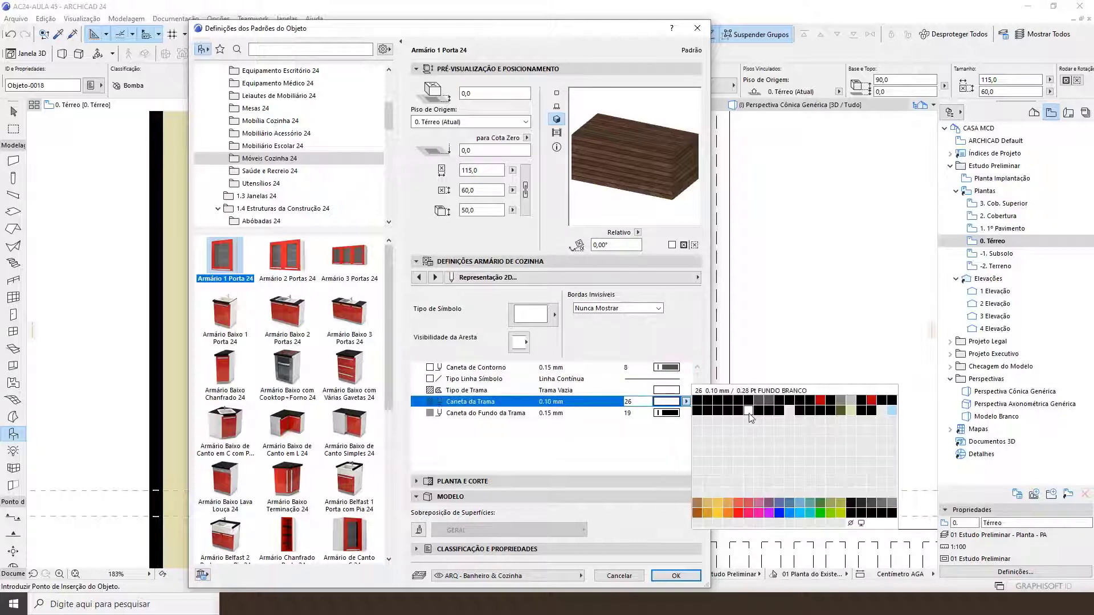
left_click(748, 411)
left_click(685, 413)
left_click(750, 423)
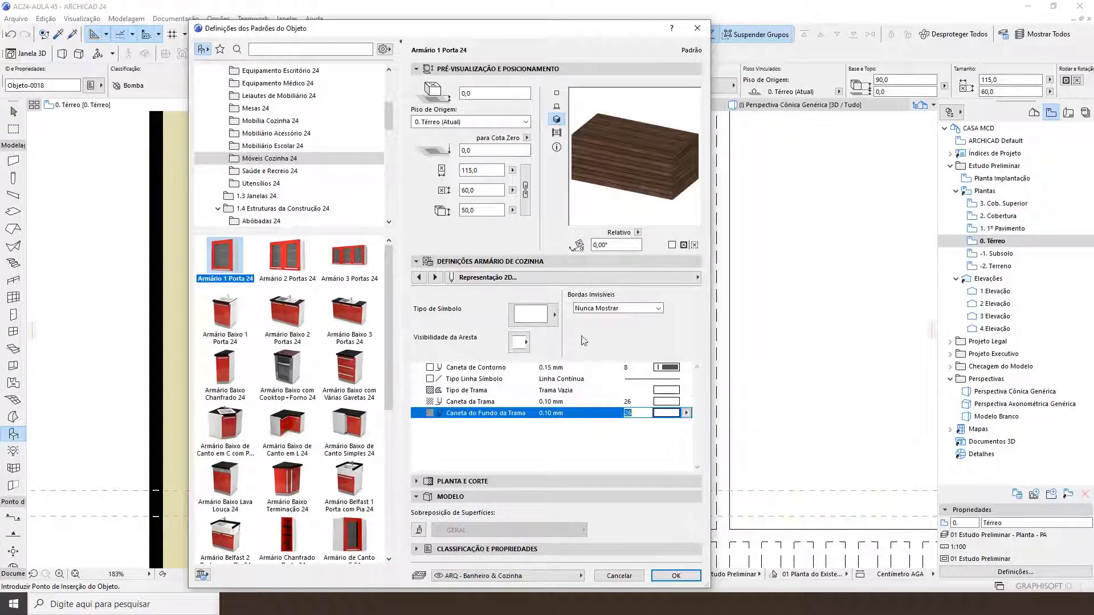
Set the cabinet's 3D detail level to Completo and accept the default object settings
left_click(436, 277)
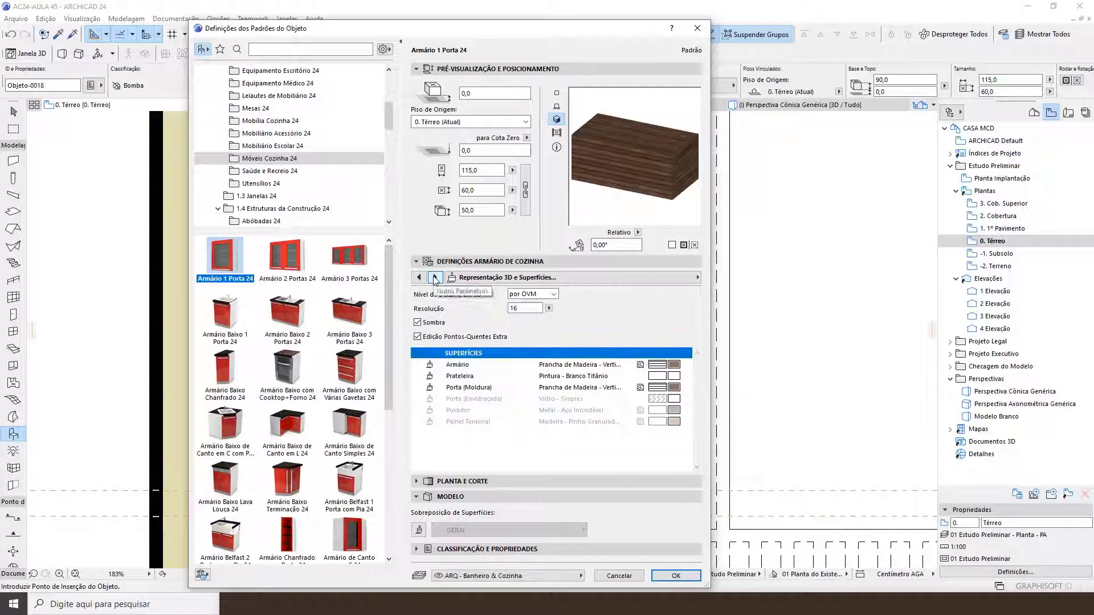
left_click(435, 277)
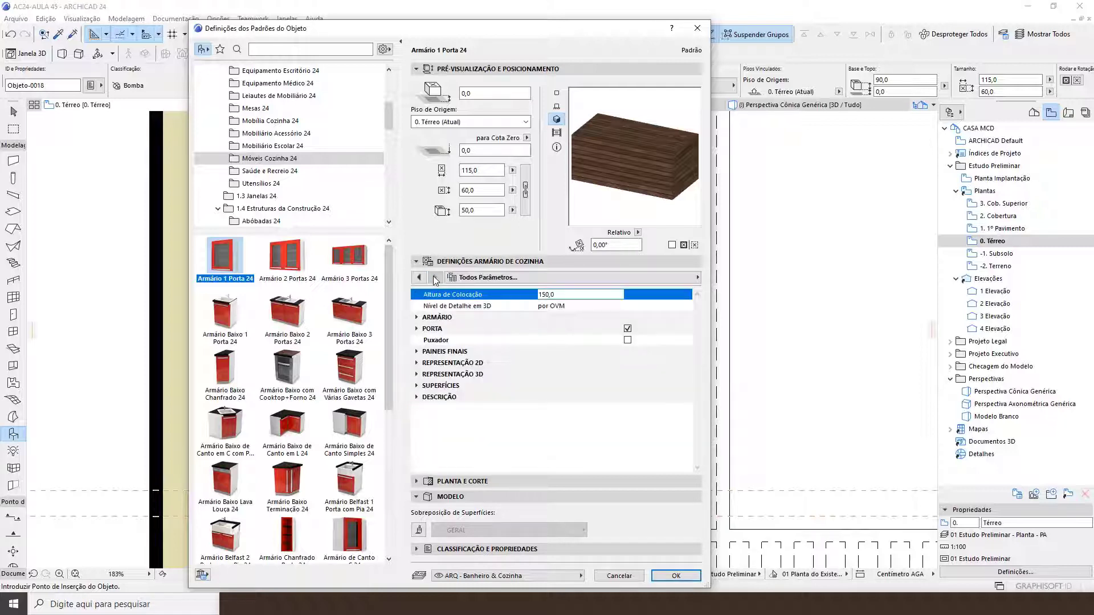
left_click(420, 278)
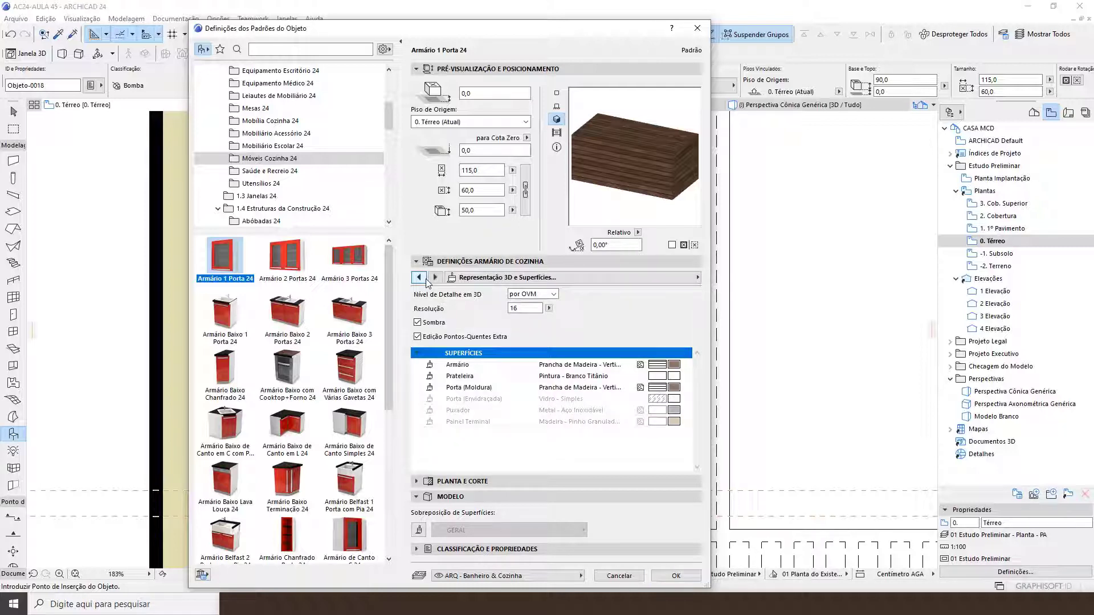
left_click(546, 294)
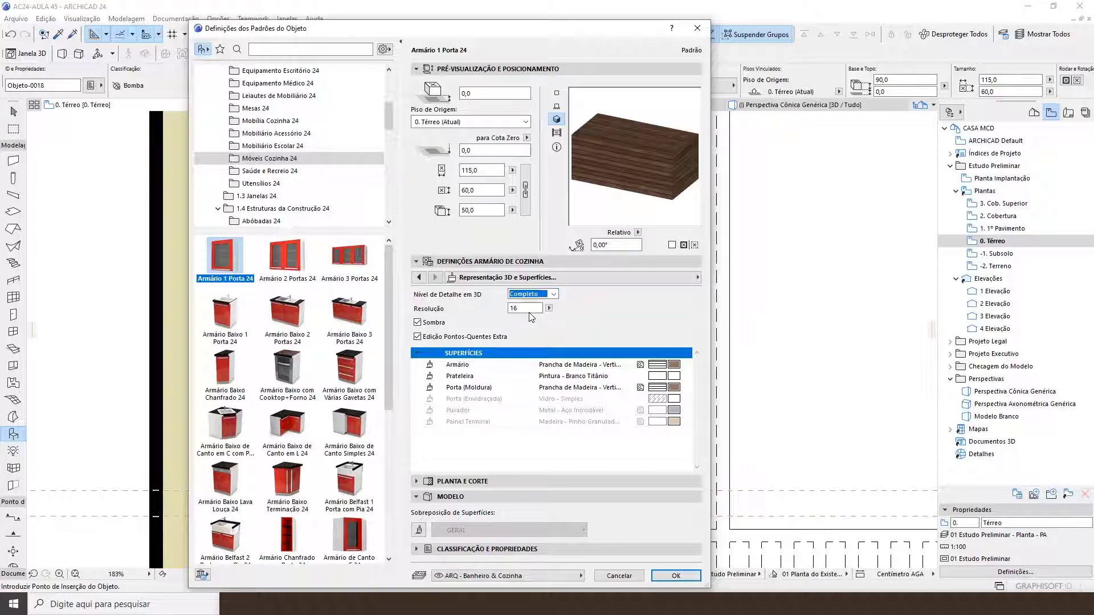
left_click(676, 575)
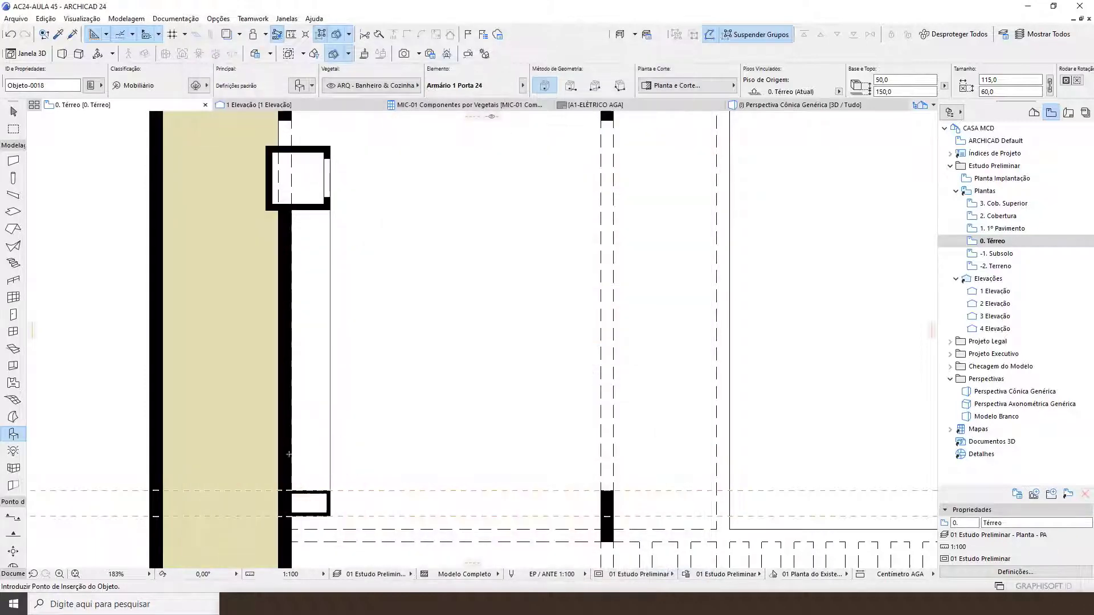
Place the cabinet at the corner between the wall and the lower wood-clad box and rotate it 90° to lie along the wall
left_click(292, 489)
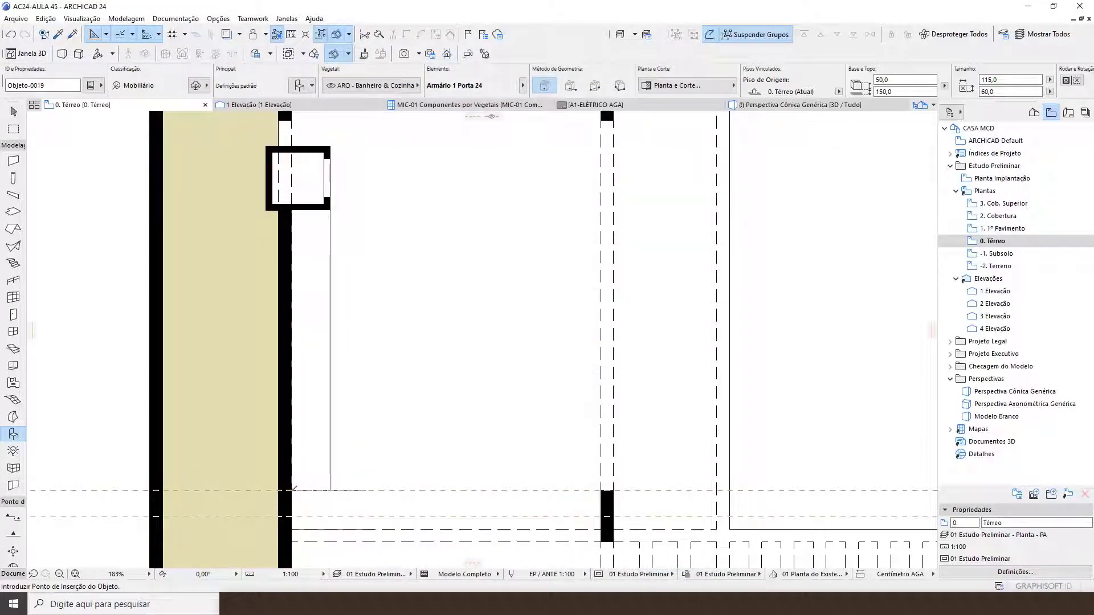
key("ctrl+e")
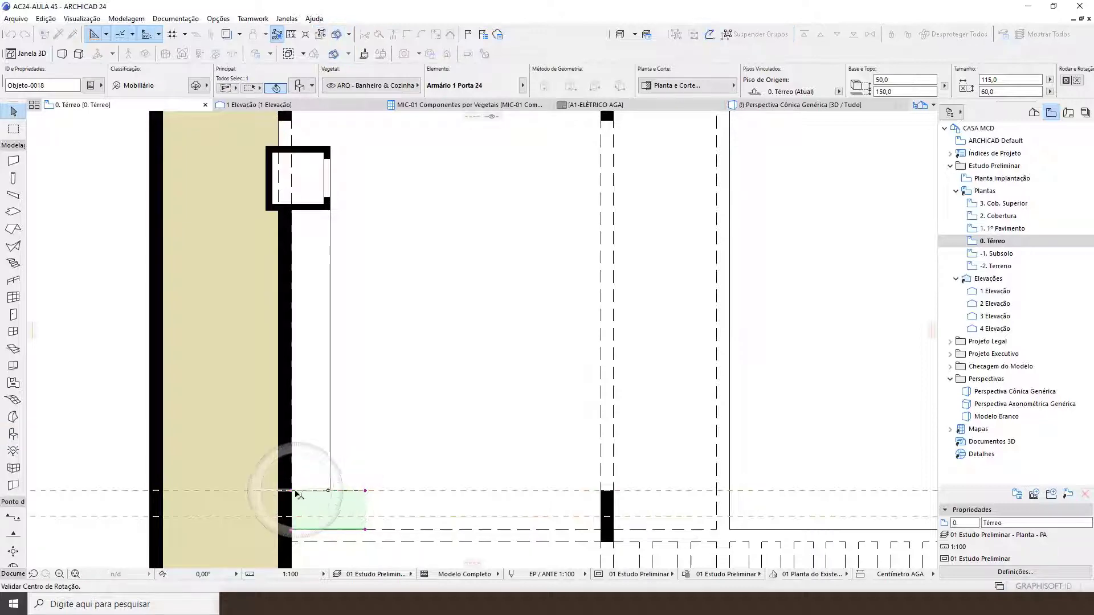
left_click(291, 490)
left_click(337, 494)
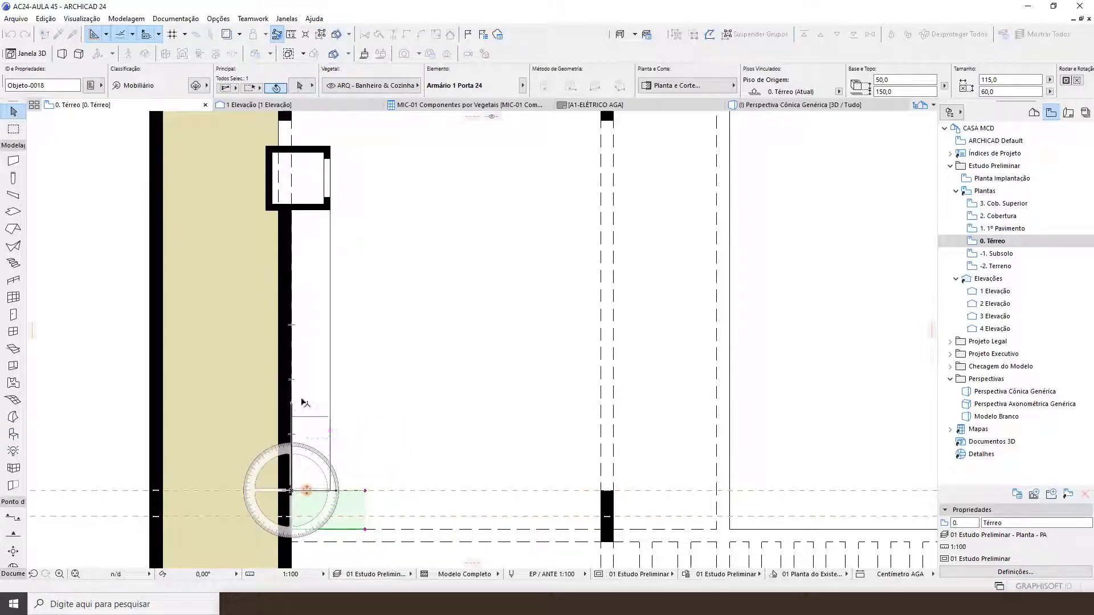
left_click(303, 402)
key("ctrl+t")
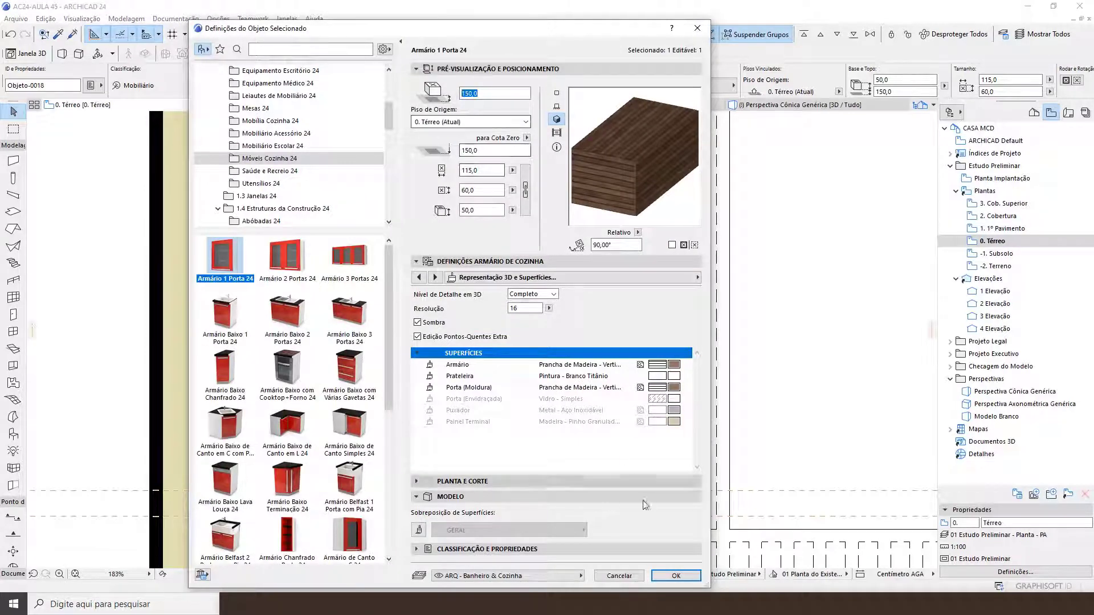
left_click(676, 576)
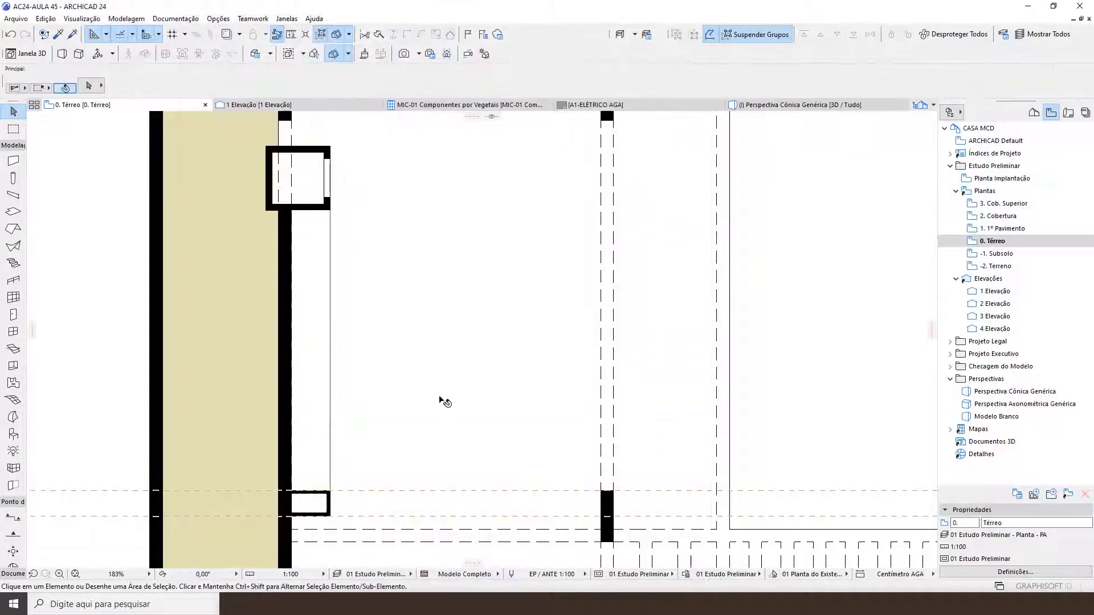
Switch to the 3D view and bring up the placed wall cabinet beside the wood-clad box, selected for moving
key("F3")
left_click(364, 254)
middle_click_drag(364, 254, 339, 368)
Try to move the wall cabinet up towards the top of the adjacent wood-clad box and undo the move
key("ctrl+d")
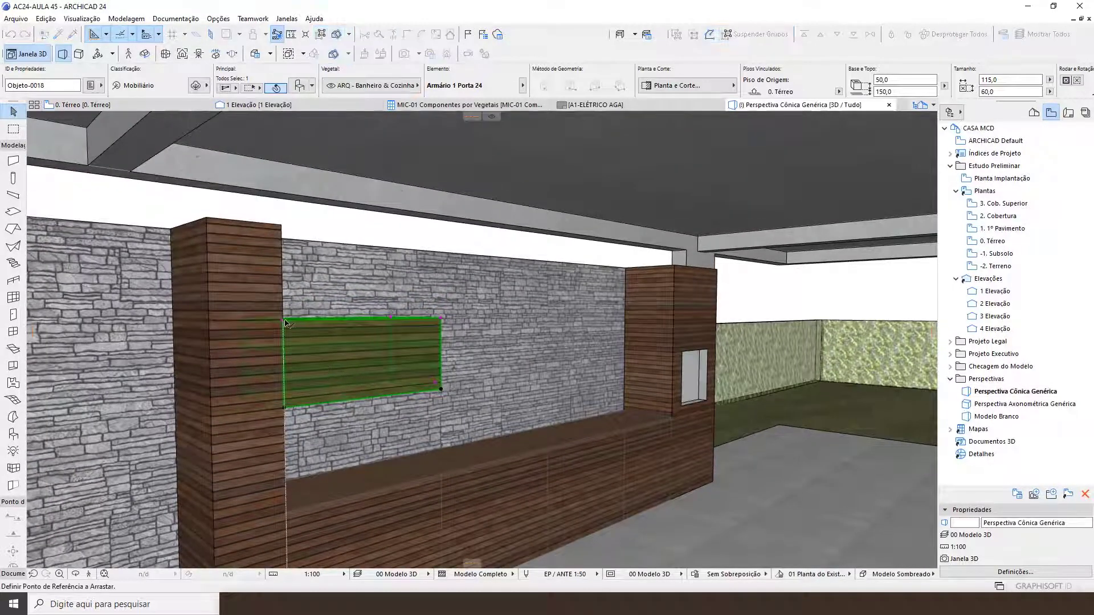
left_click(286, 323)
left_click(282, 228)
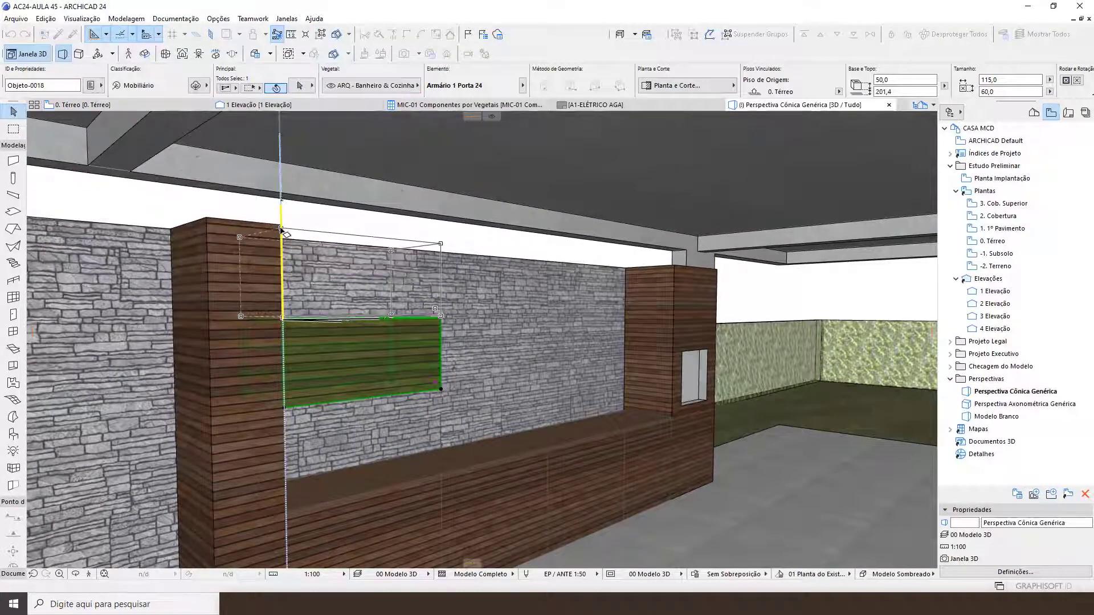
key("ctrl+z")
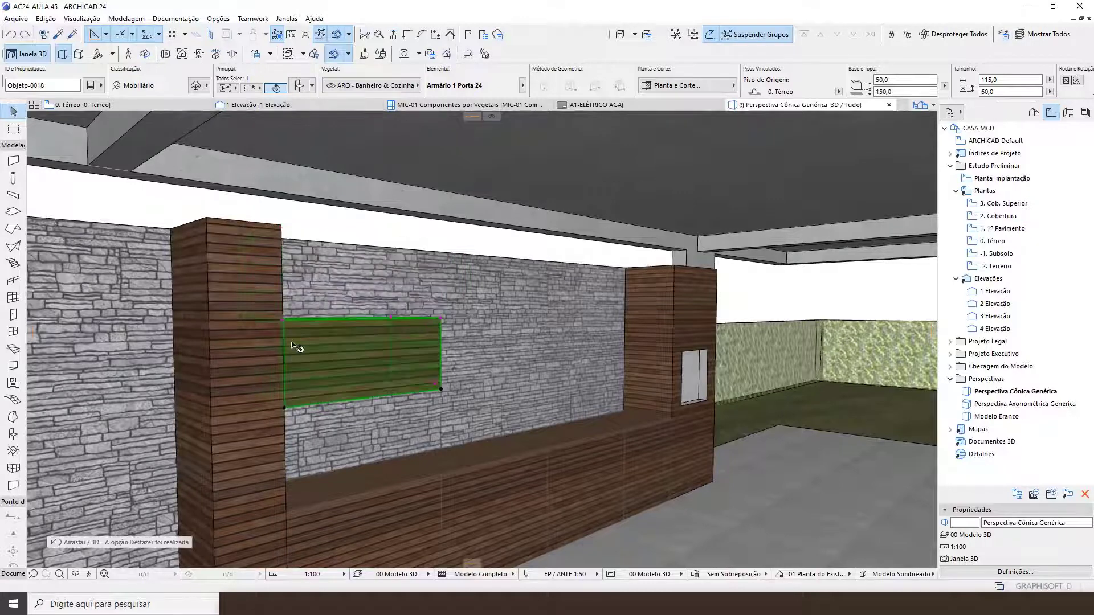
Move the wall cabinet up to a base height of 203 cm, aligning its top with the wood-clad box, and check the alignment
key("ctrl+d")
left_click(283, 320)
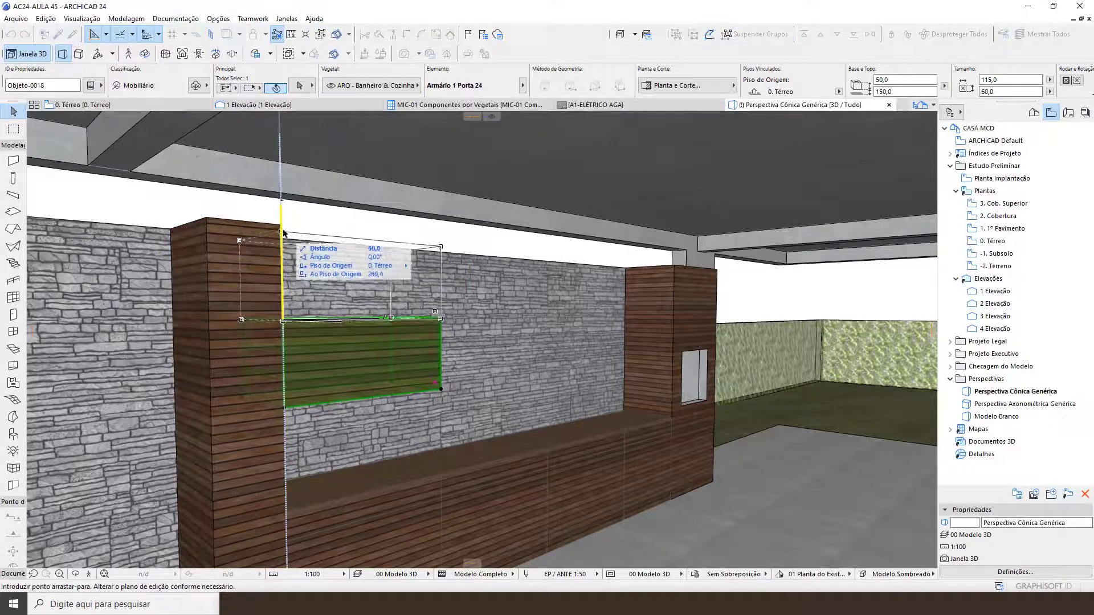
left_click(283, 229)
scroll(283, 227, "up", 3)
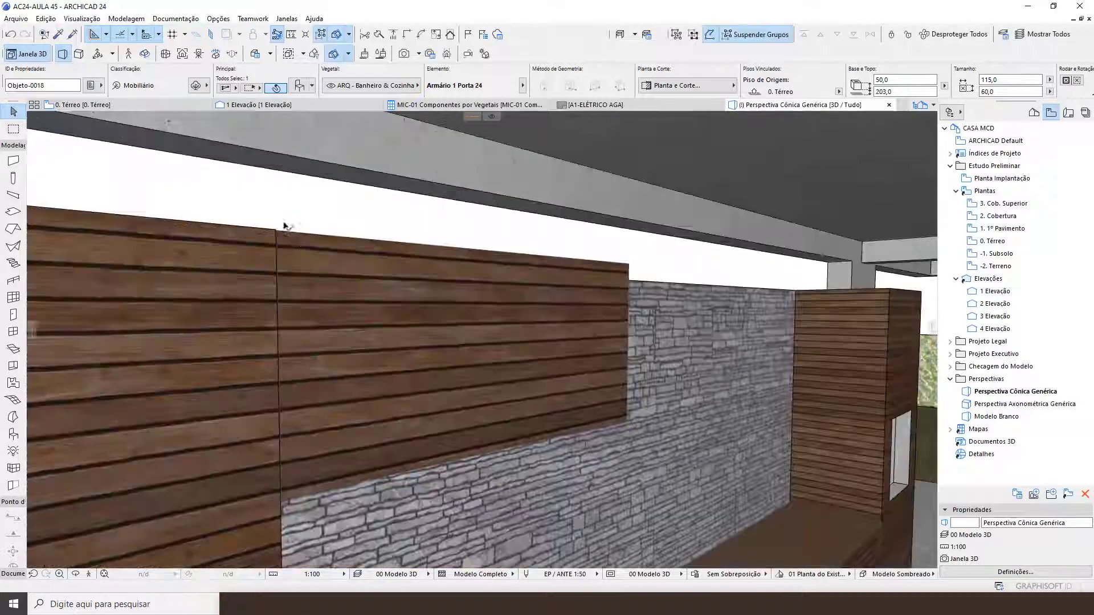
scroll(325, 298, "down", 5)
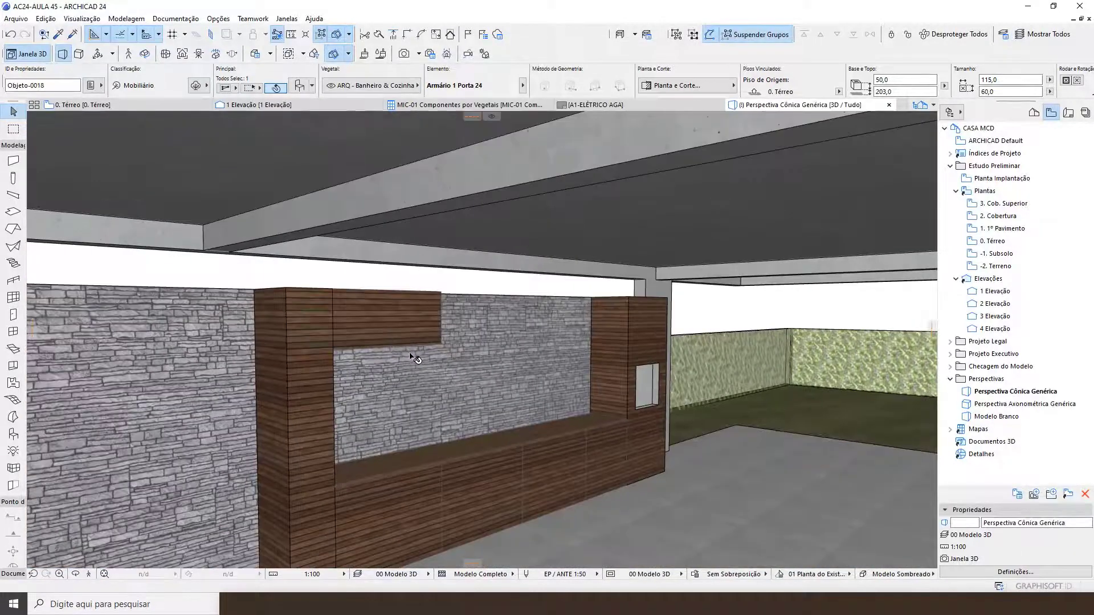
Examine in 3D how the wall cabinet's top and front line up with the adjacent wood-clad box
middle_click_drag(415, 358, 213, 139, "shift")
key("Escape")
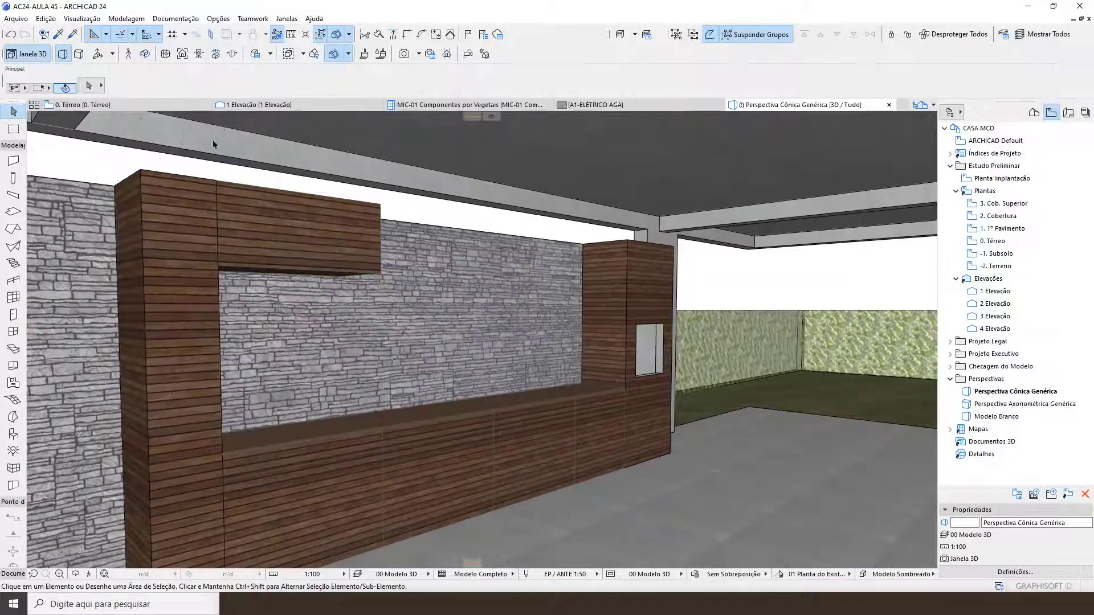
scroll(211, 166, "up", 6)
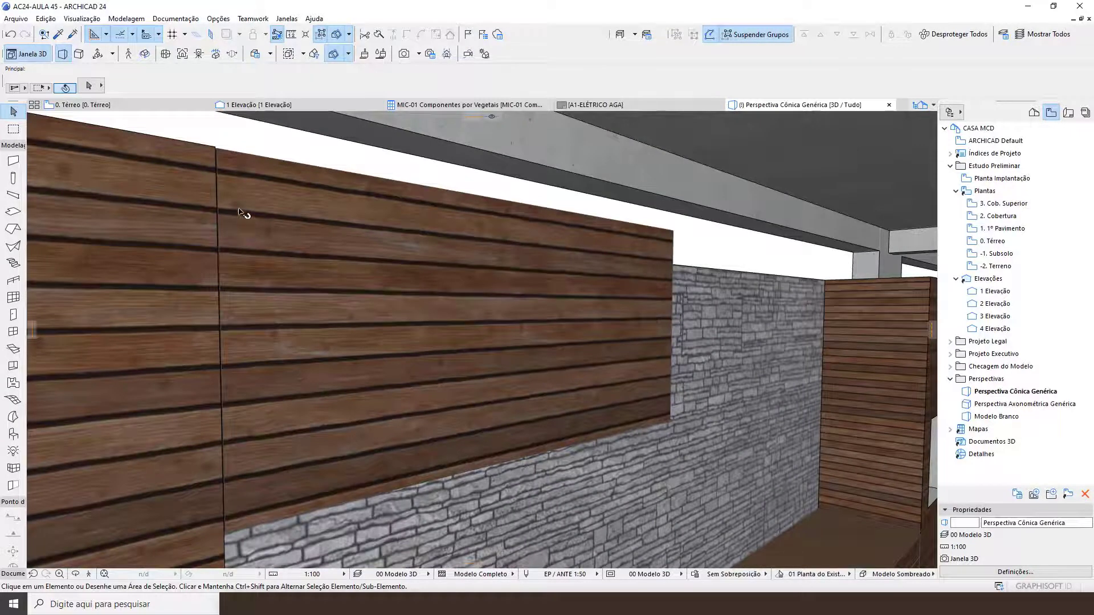
left_click(243, 213)
middle_click_drag(231, 283, 242, 481, "shift")
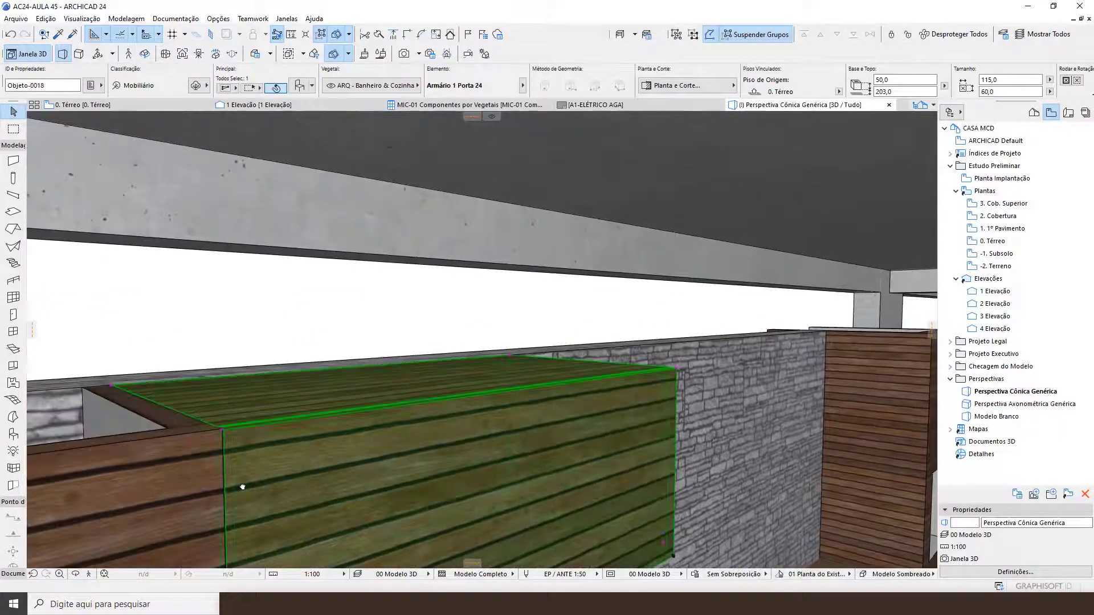
key("Escape")
In the ground-floor plan, multiply the wall cabinet into three copies along the wall, spaced 115 cm apart towards the upper wood-clad box
key("F2")
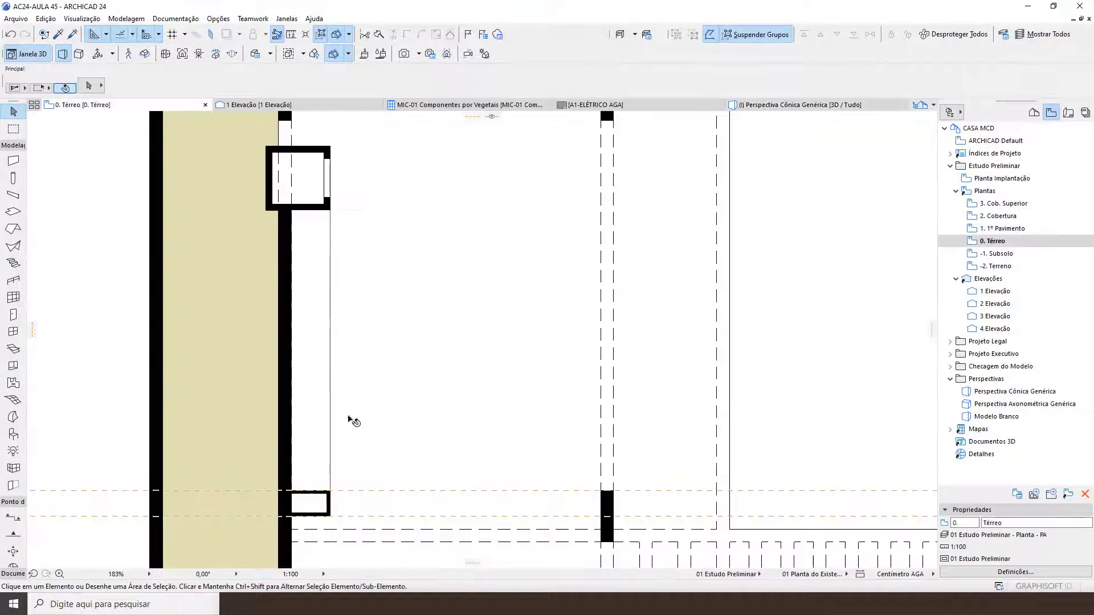
left_click(307, 426)
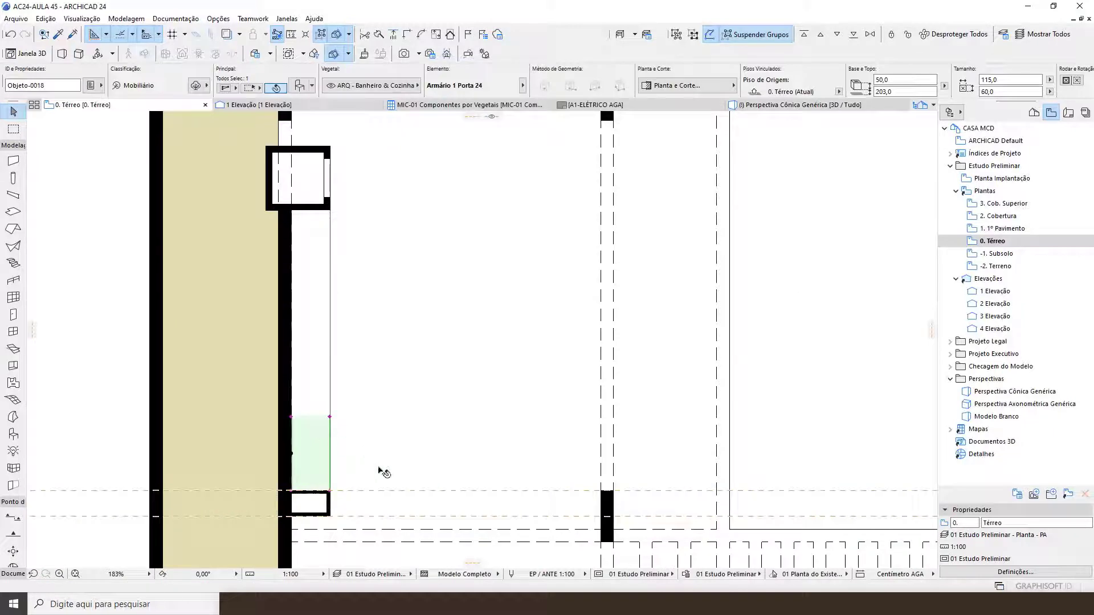
key("ctrl+u")
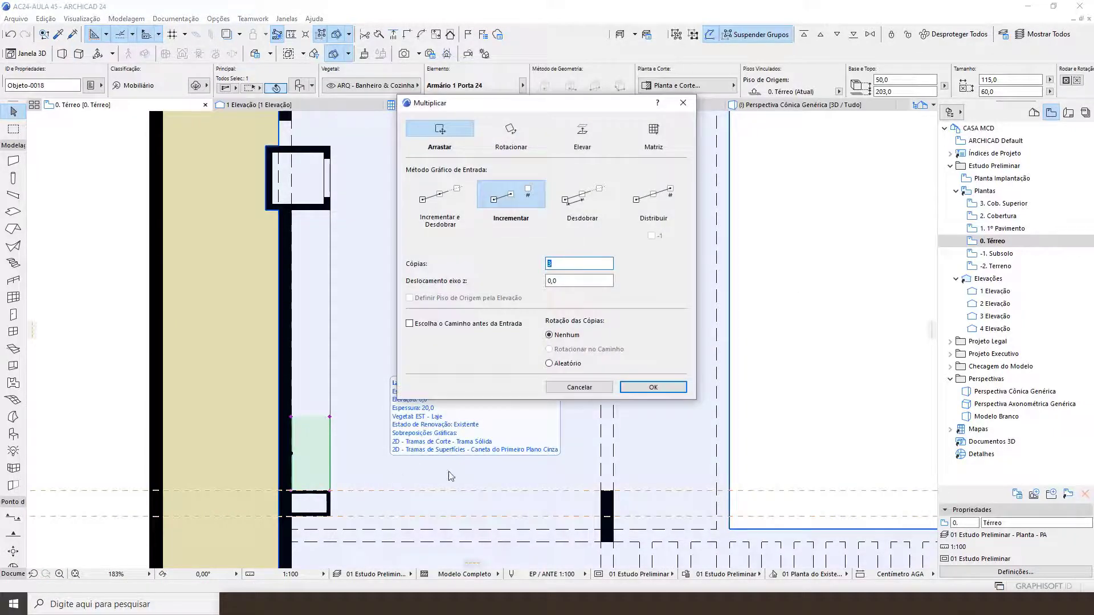
left_click(632, 391)
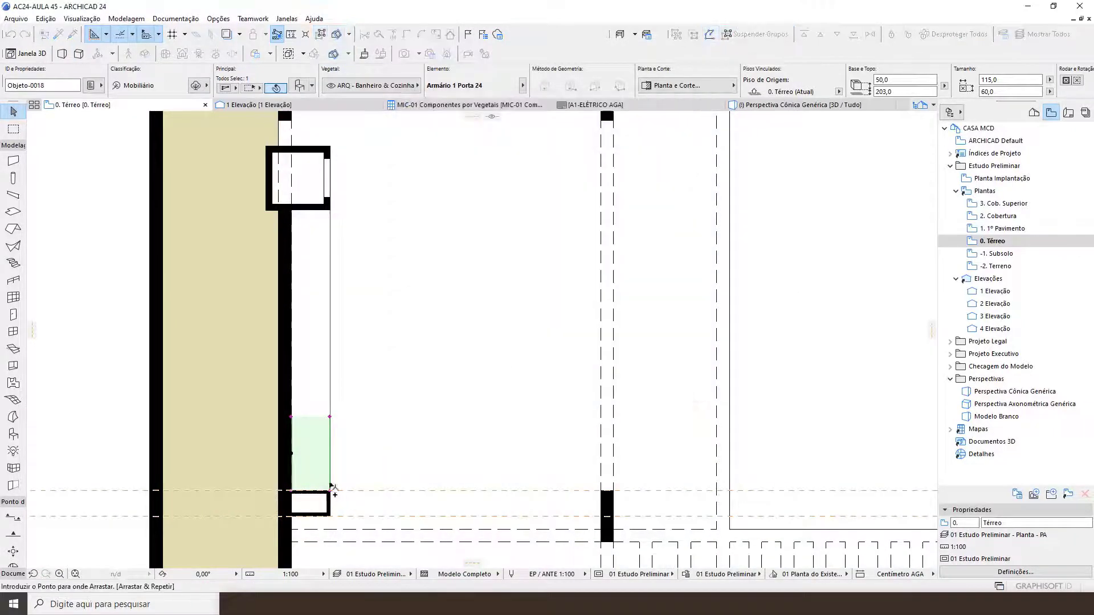
left_click(330, 490)
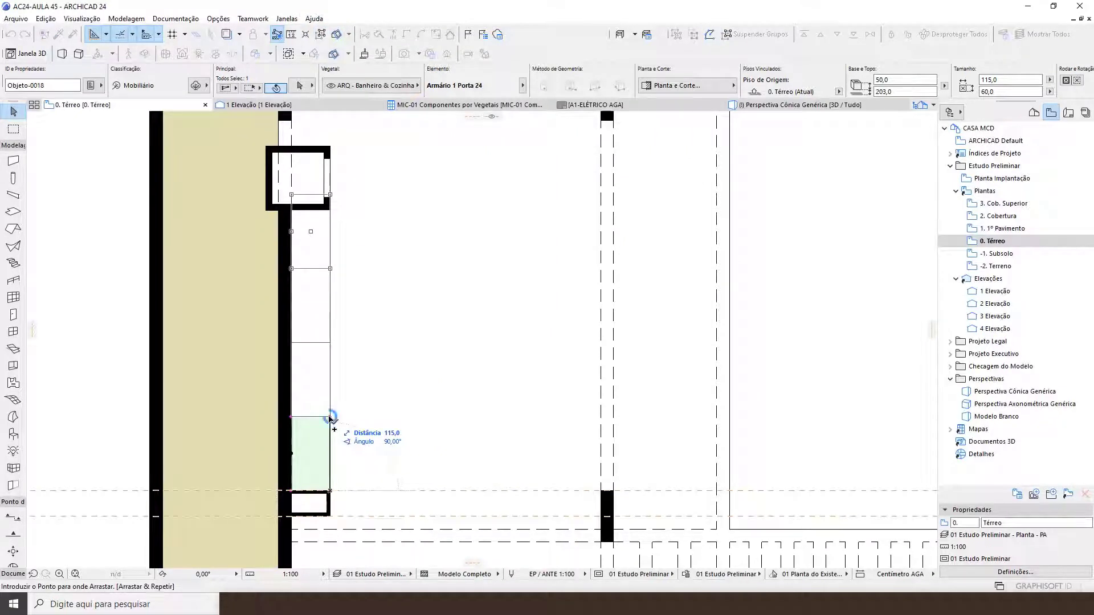
left_click(330, 417)
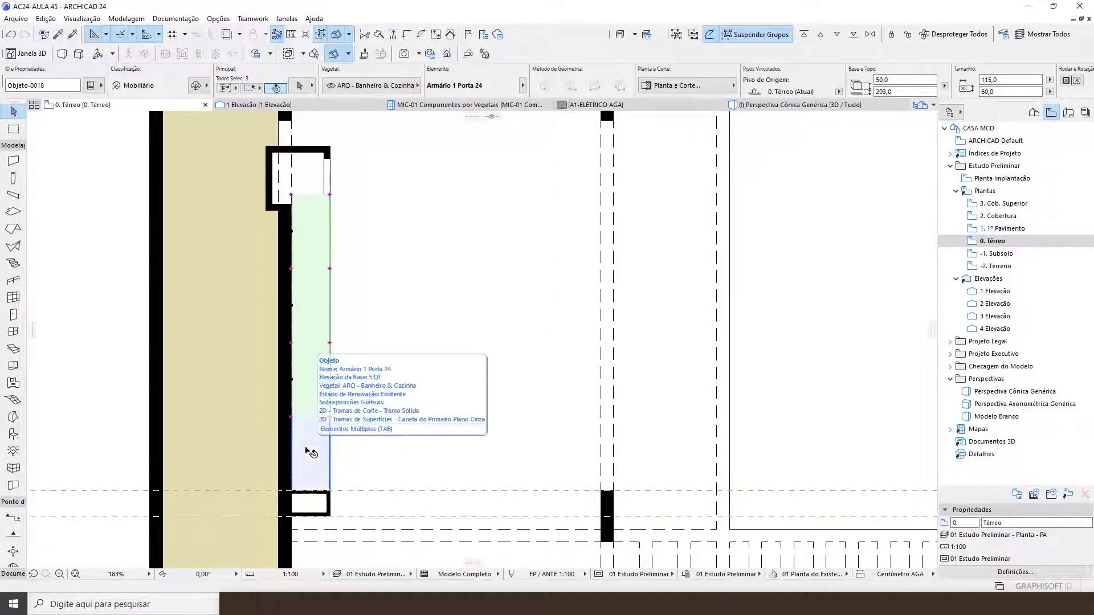
Shorten the wall cabinet that overlaps the upper wood-clad box so it ends flush against the box's lower face
left_click(336, 236)
left_click(332, 197)
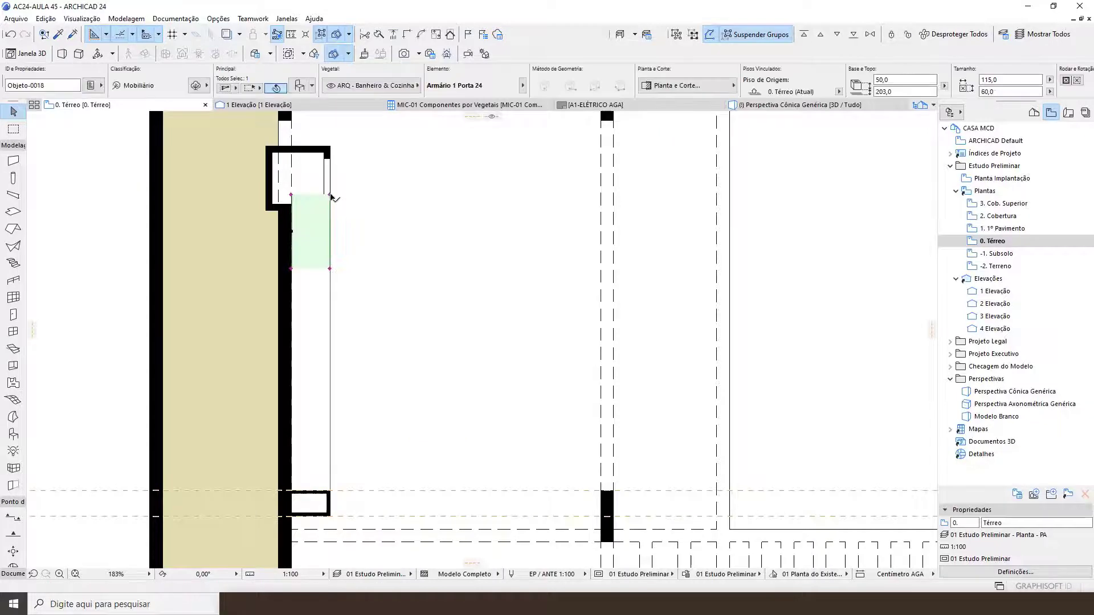
left_click(330, 196)
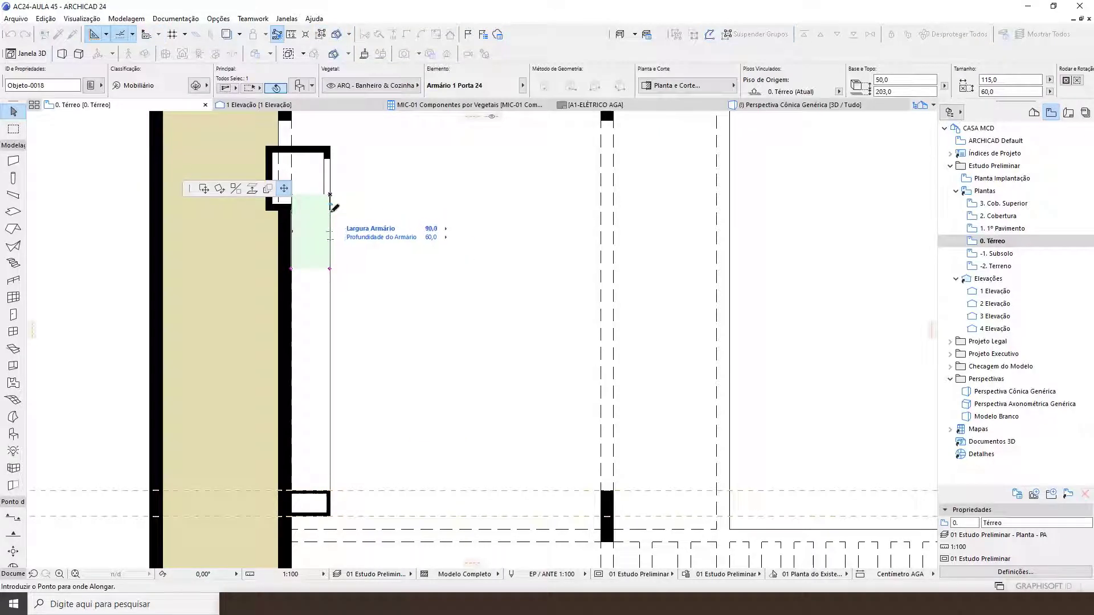
left_click(335, 209)
Add the wall cabinet directly below the shortened one to the selection
scroll(330, 213, "up", 4)
scroll(323, 215, "down", 3)
left_click(308, 341, "shift")
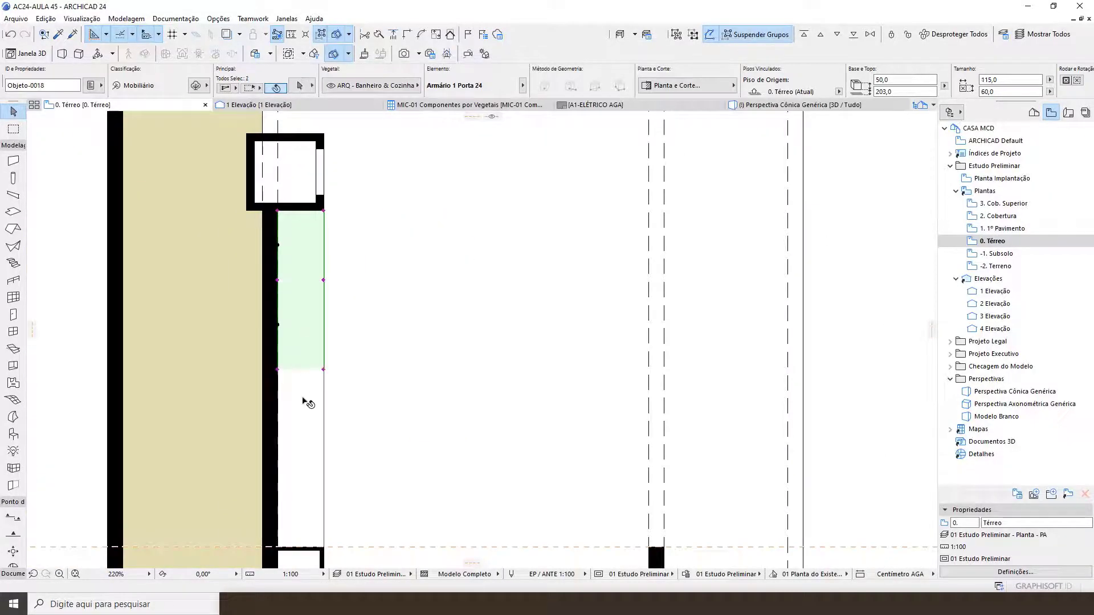
Group the four upper cabinets along the wall with group suspension turned off, and check the grouped set in 3D
left_click(305, 403, "shift")
left_click(307, 490, "shift")
left_click(710, 35)
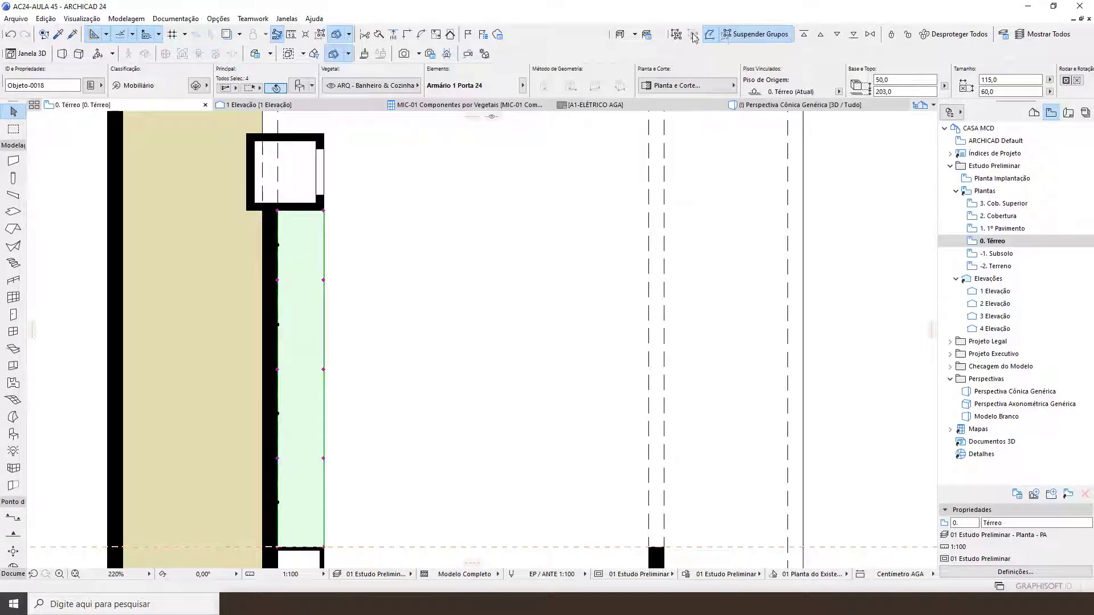
left_click(677, 35)
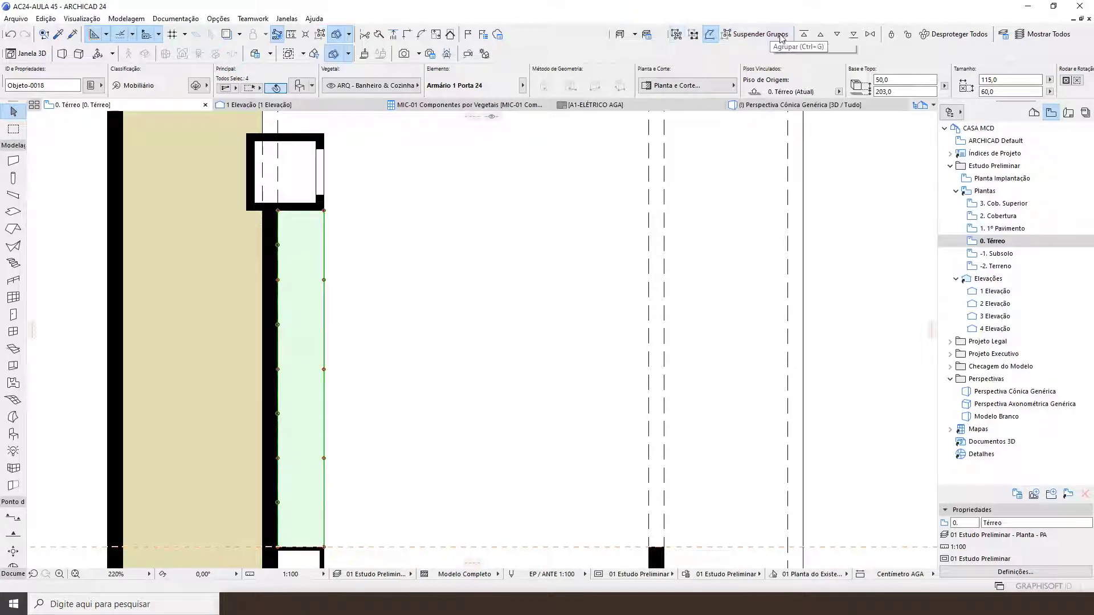
left_click(853, 35)
left_click(336, 233)
left_click(322, 245)
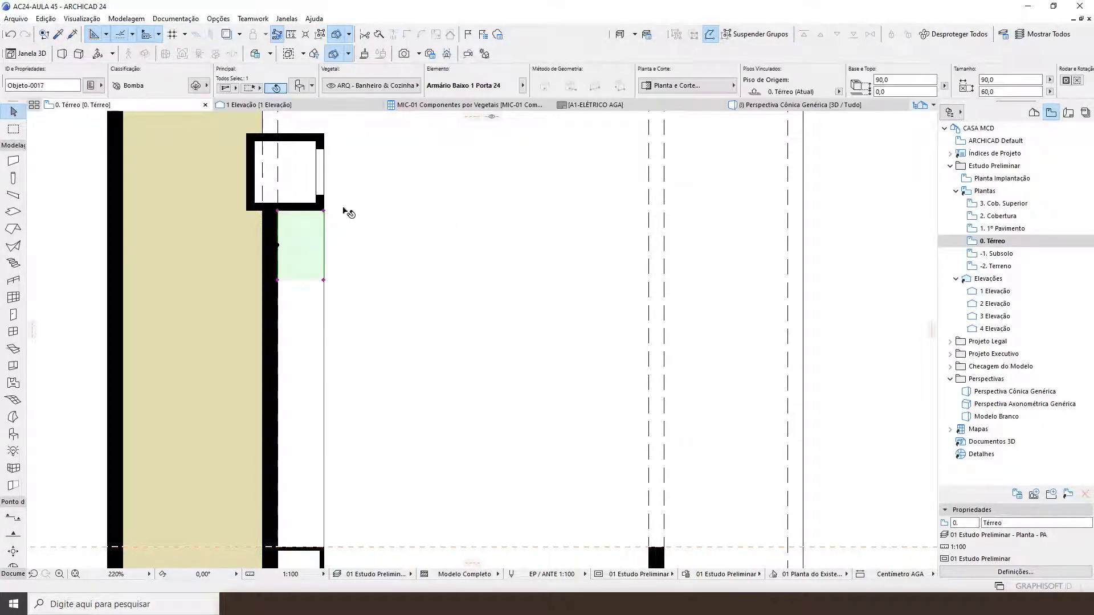
key("F3")
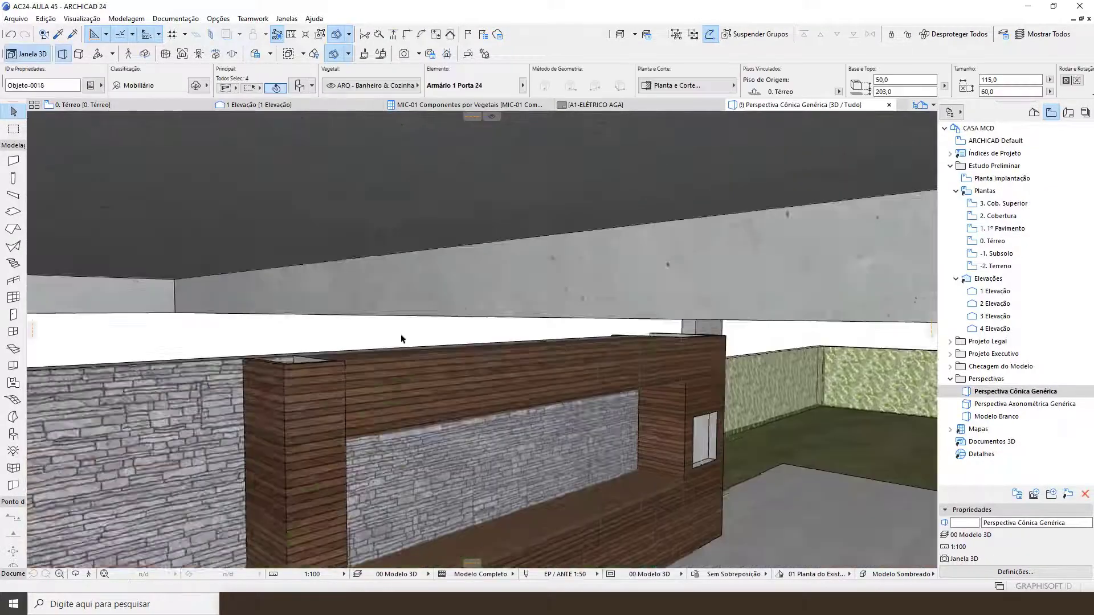
scroll(402, 339, "down", 5)
middle_click_drag(433, 359, 477, 379)
scroll(478, 357, "up", 3)
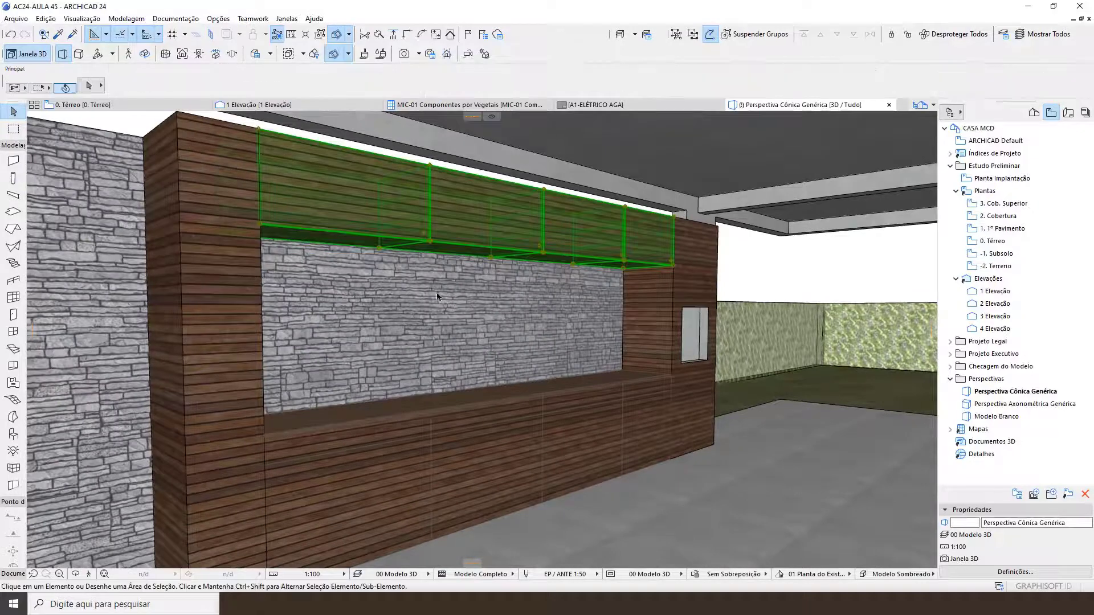
Set the slab defaults on the Térreo plan to 2 cm thickness, 170 cm elevation and Madeira as the building material
key("F2")
middle_click_drag(279, 344, 310, 286)
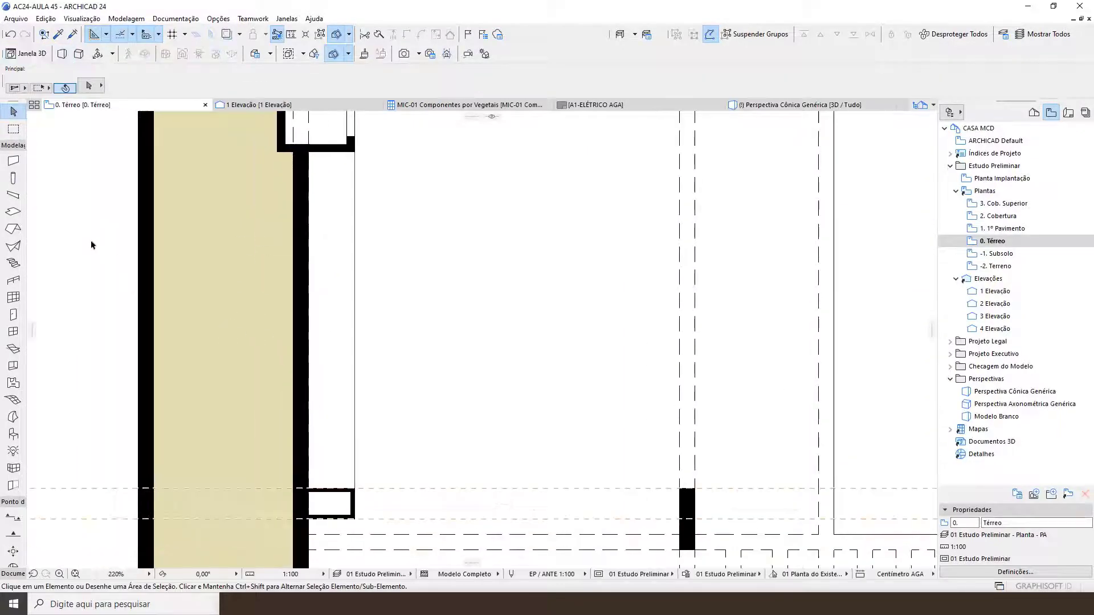
left_click(13, 211)
left_click(302, 85)
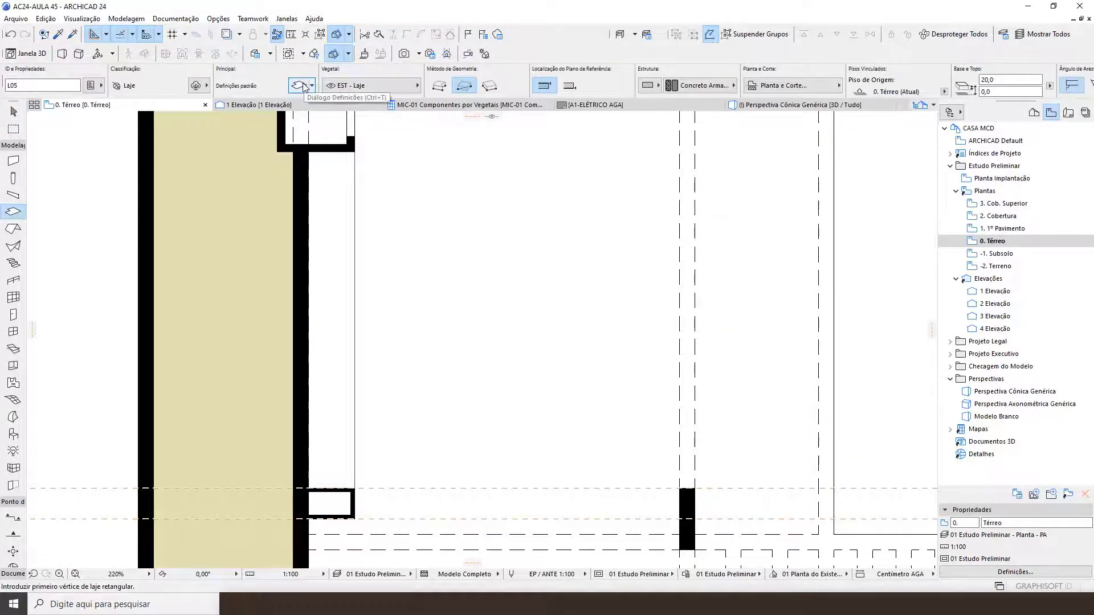
double_click(422, 111)
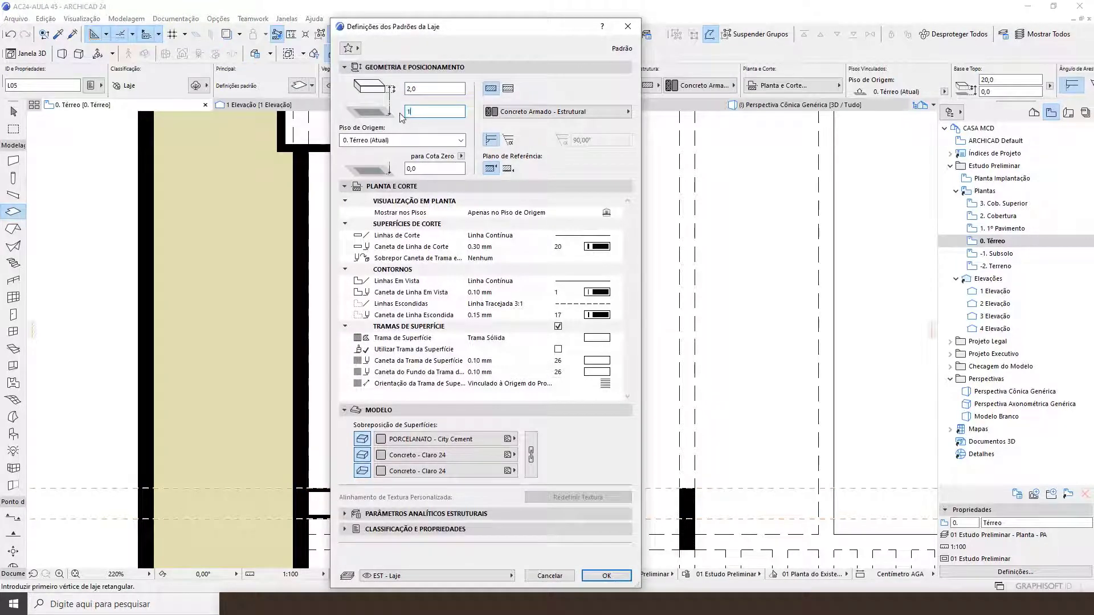
type("170")
left_click(598, 111)
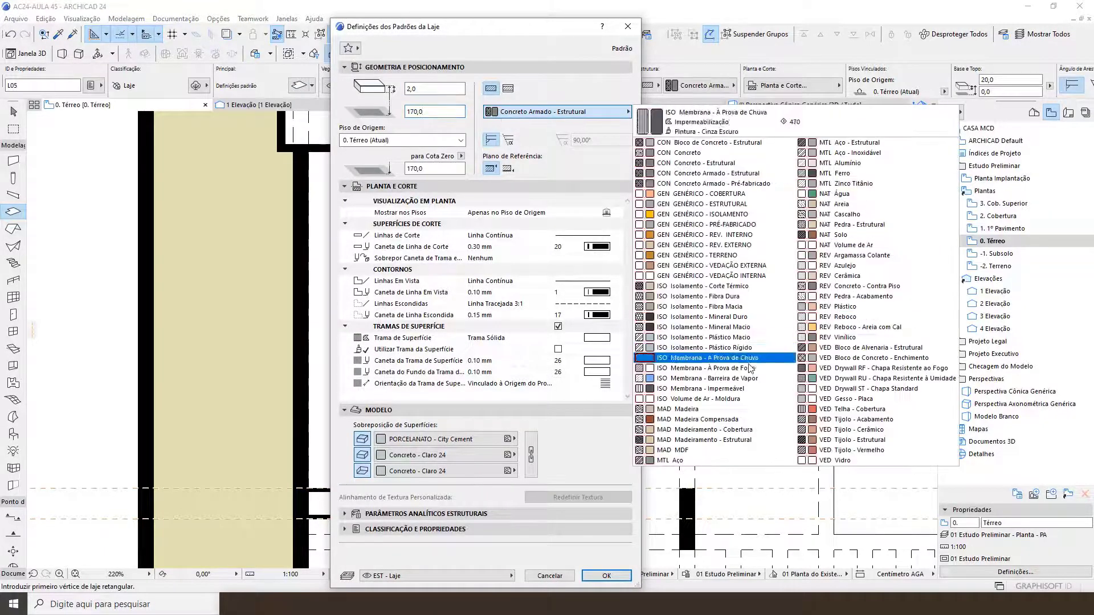
left_click(713, 409)
Override all linked slab surfaces with Pintura - Marrom Tabaco and assign the slab to the ARQ - Banheiro & Cozinha layer
left_click(491, 439)
left_click(491, 439)
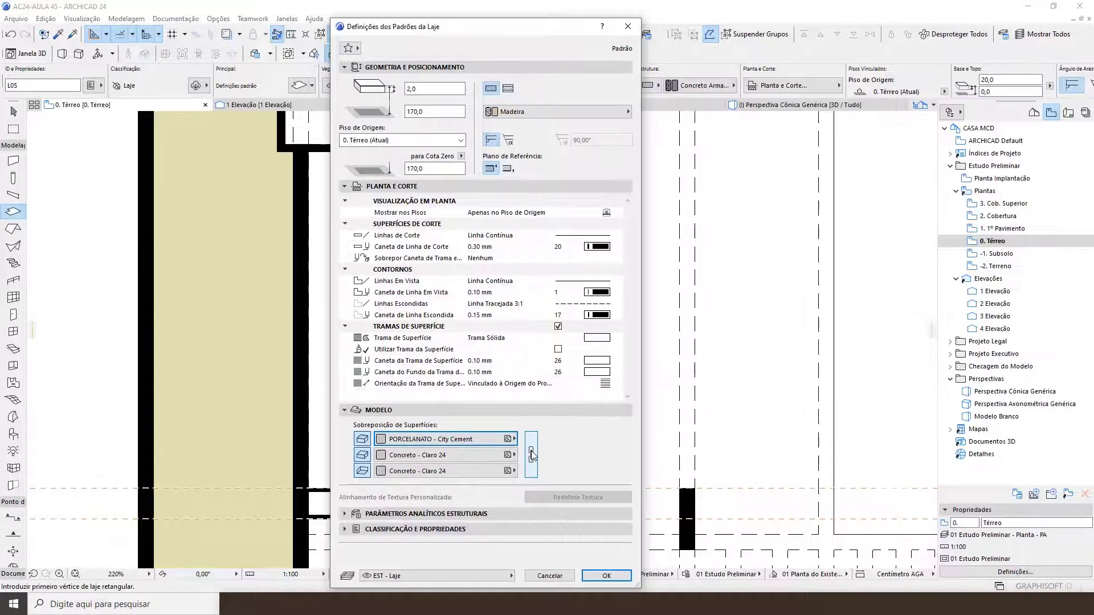
left_click(530, 454)
left_click(491, 440)
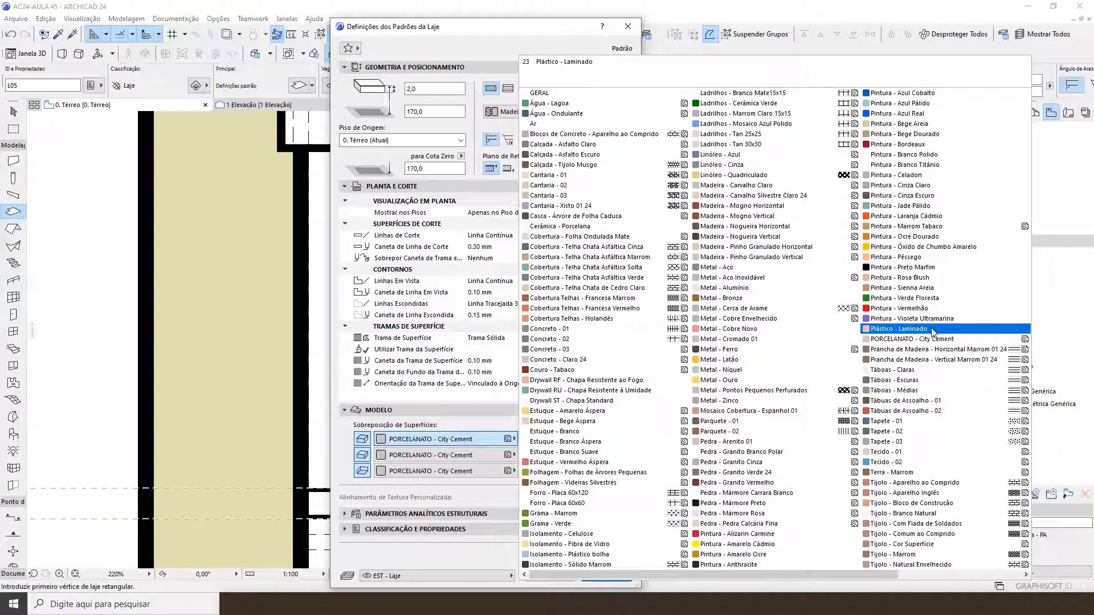
left_click(901, 226)
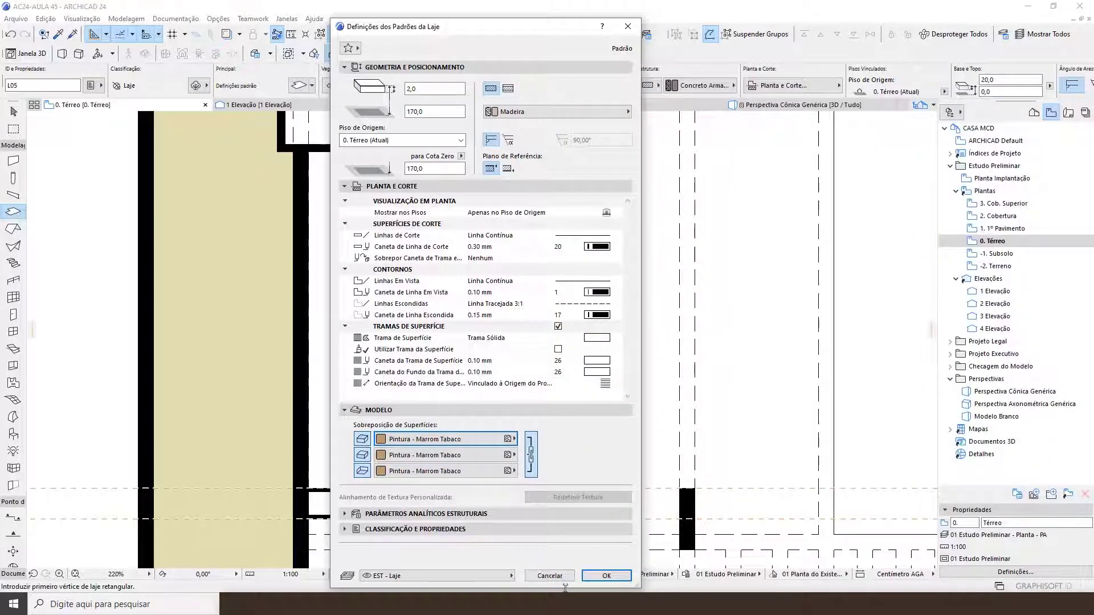
left_click(438, 576)
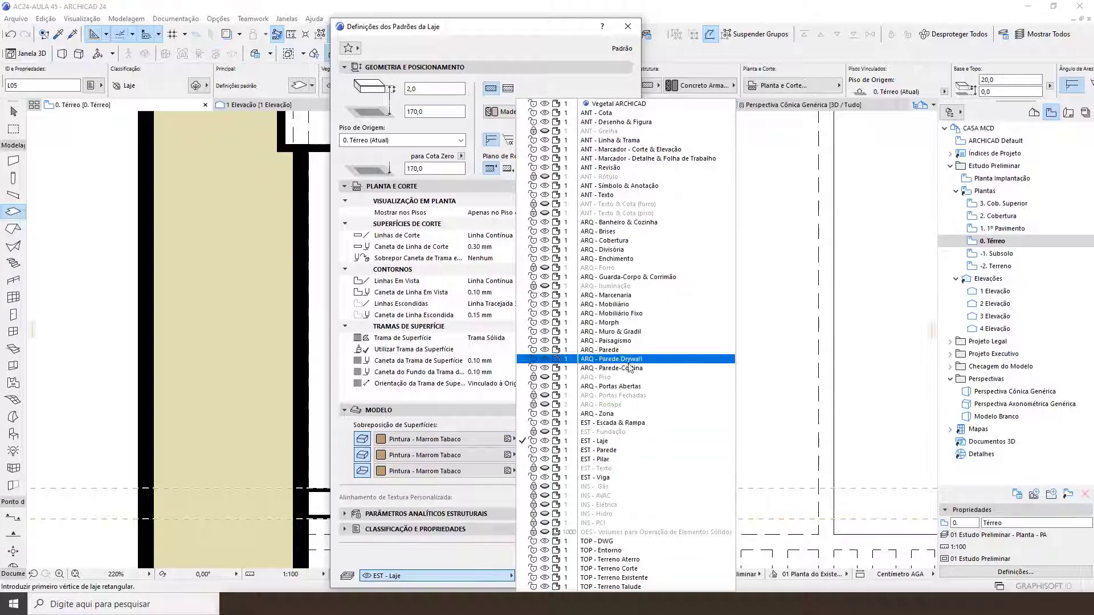
left_click(627, 222)
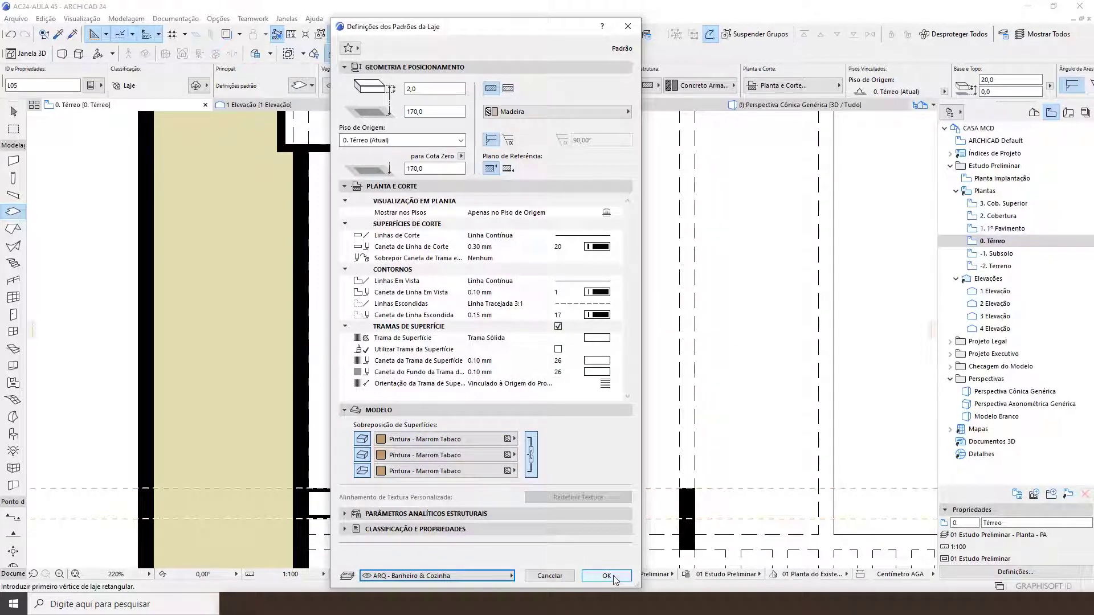
left_click(606, 576)
Draw a rectangular shelf slab 40 cm deep and 435 cm long against the wall between the two end enclosures, and inspect it in 3D
left_click(309, 151)
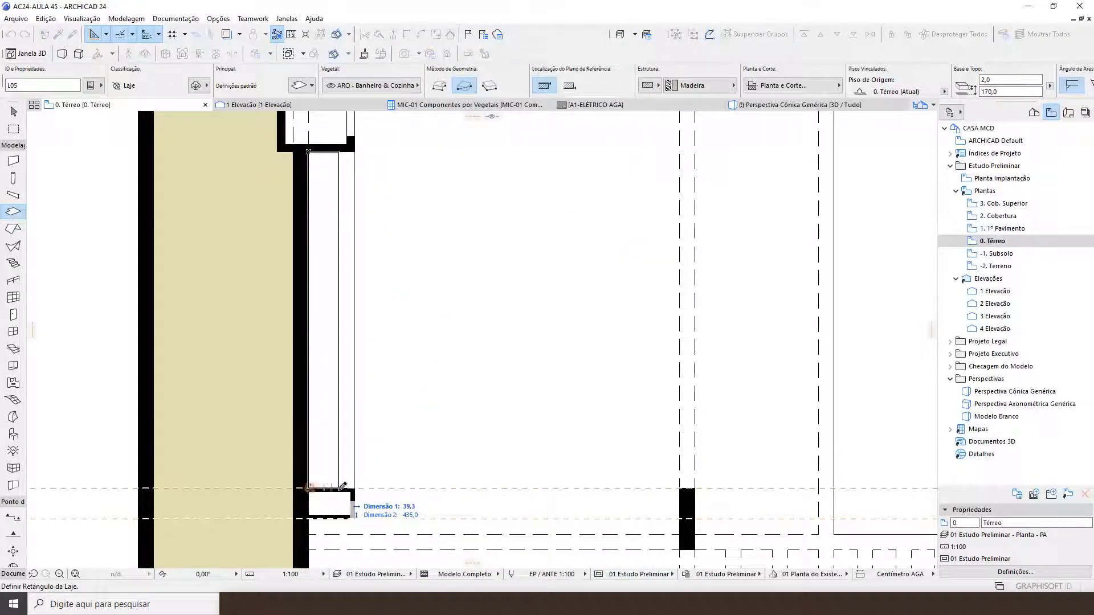
type("40")
key("Return")
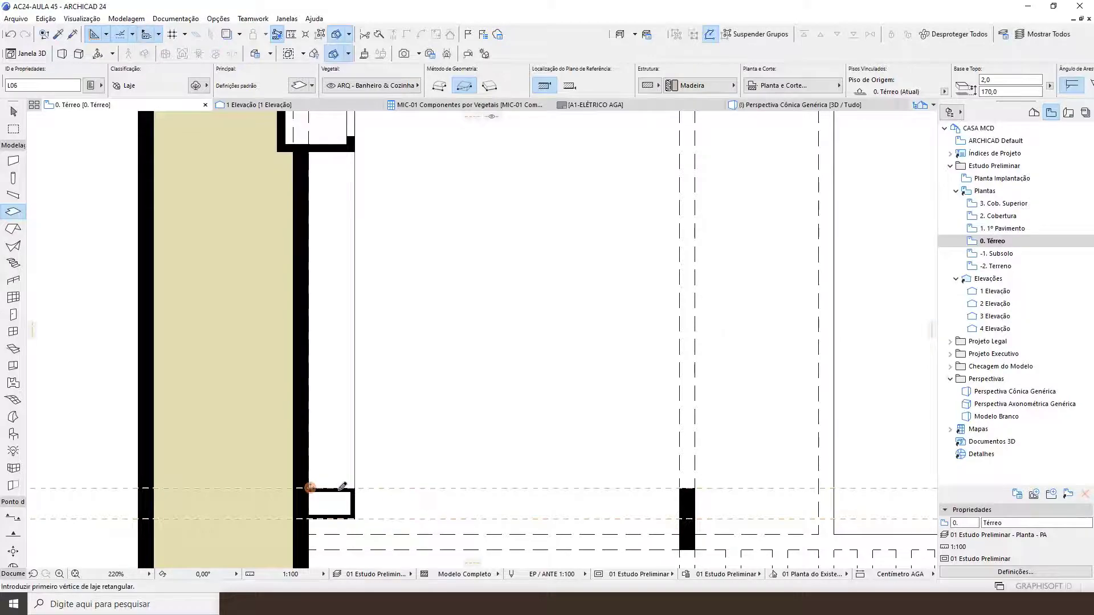
key("Escape")
key("F3")
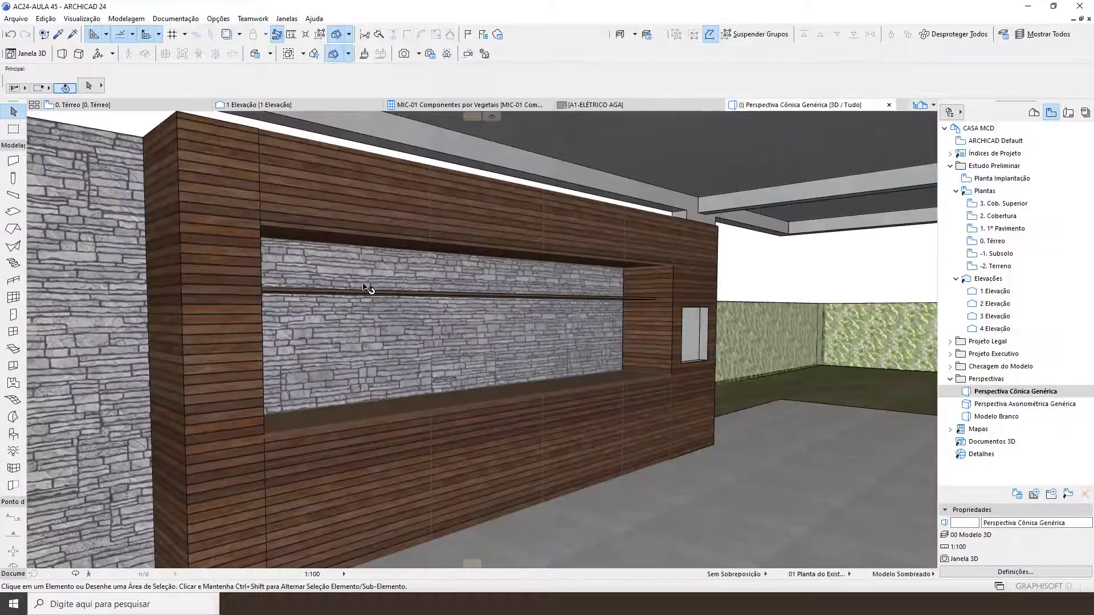
scroll(501, 228, "up", 4)
middle_click_drag(502, 328, 668, 239)
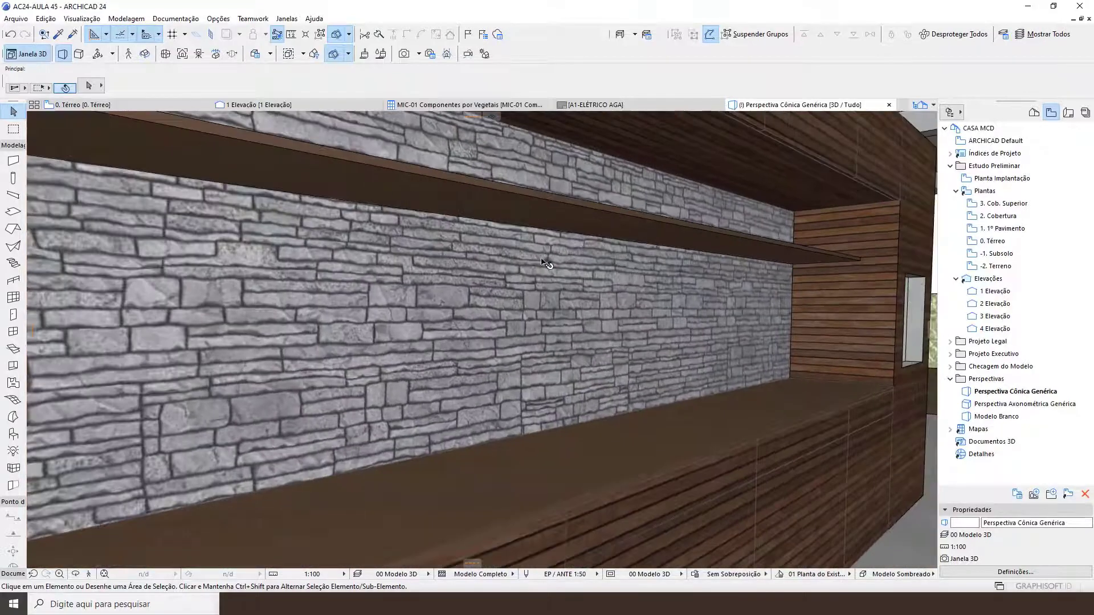
scroll(545, 263, "down", 5)
middle_click_drag(545, 263, 310, 215)
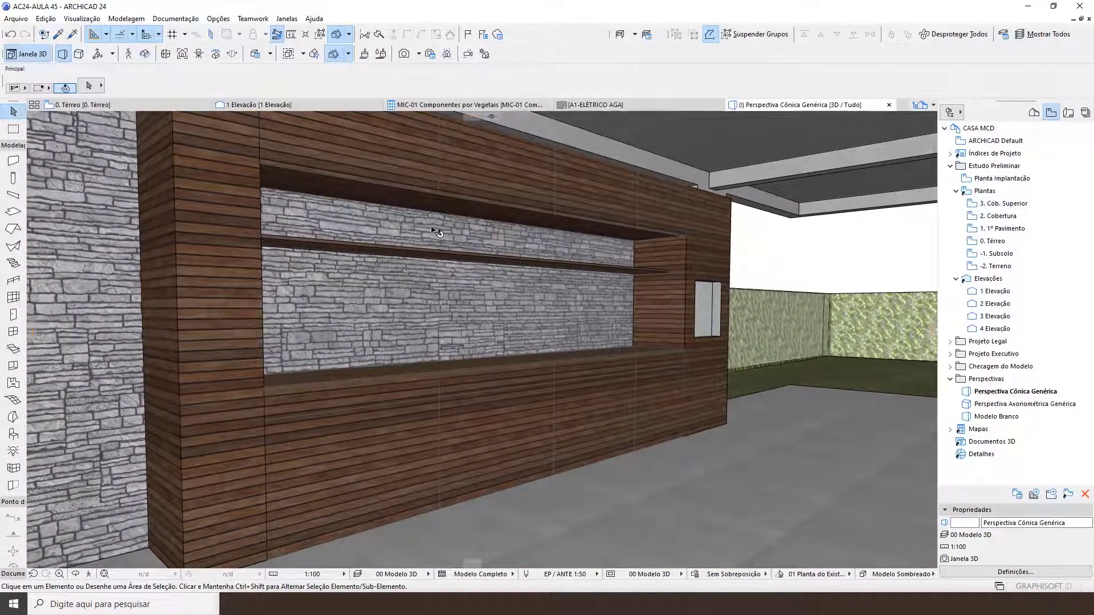
Set the wall defaults on the Térreo plan to 115 cm height, 90 cm base elevation and 1 cm thickness
key("F2")
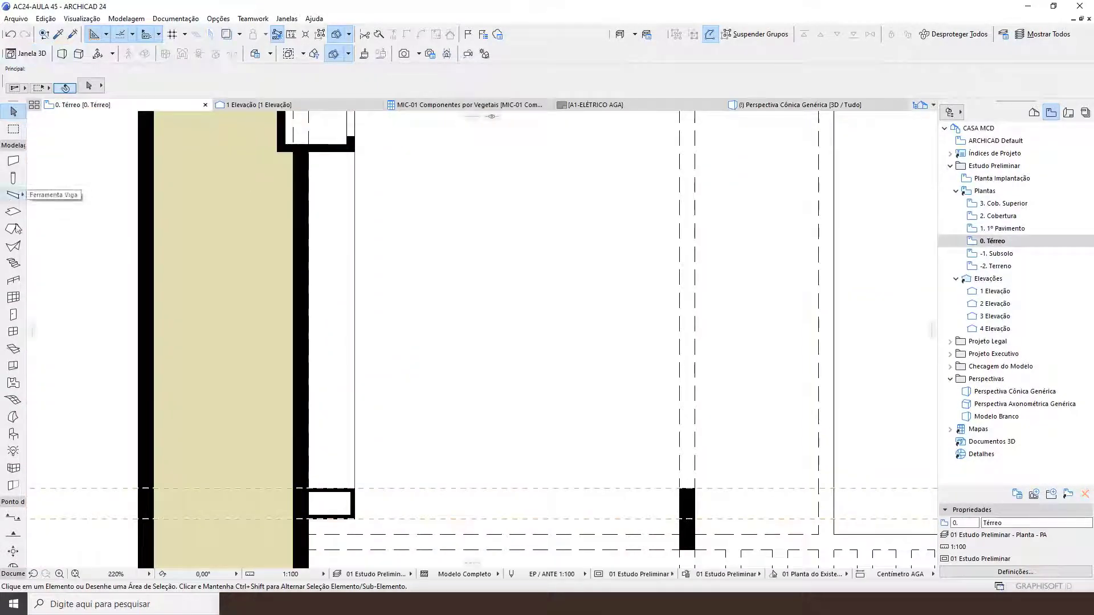
double_click(13, 161)
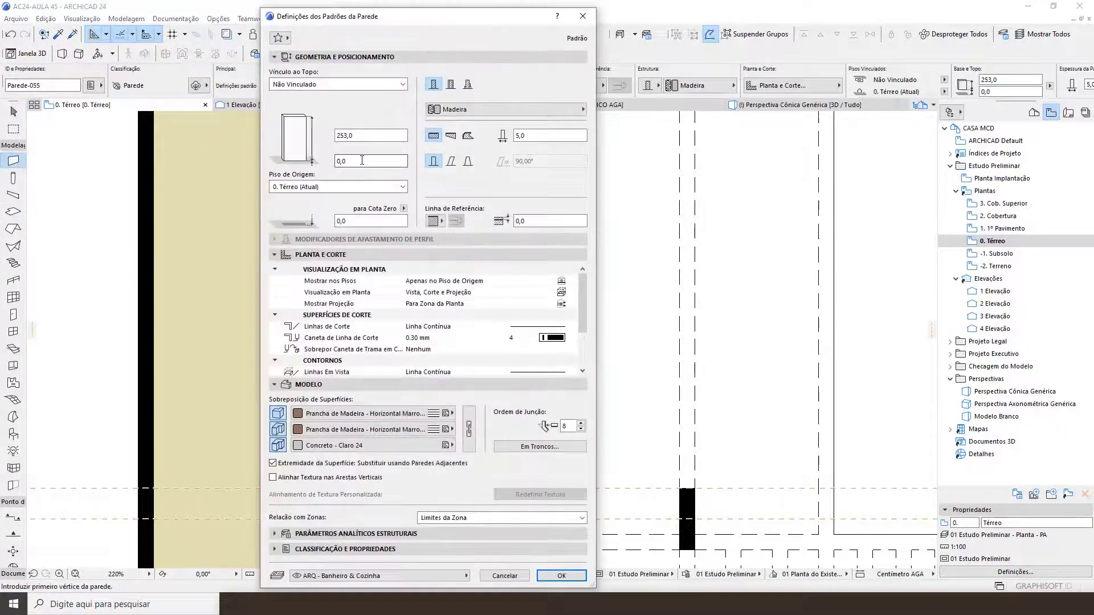
left_click(362, 160)
left_click(359, 135)
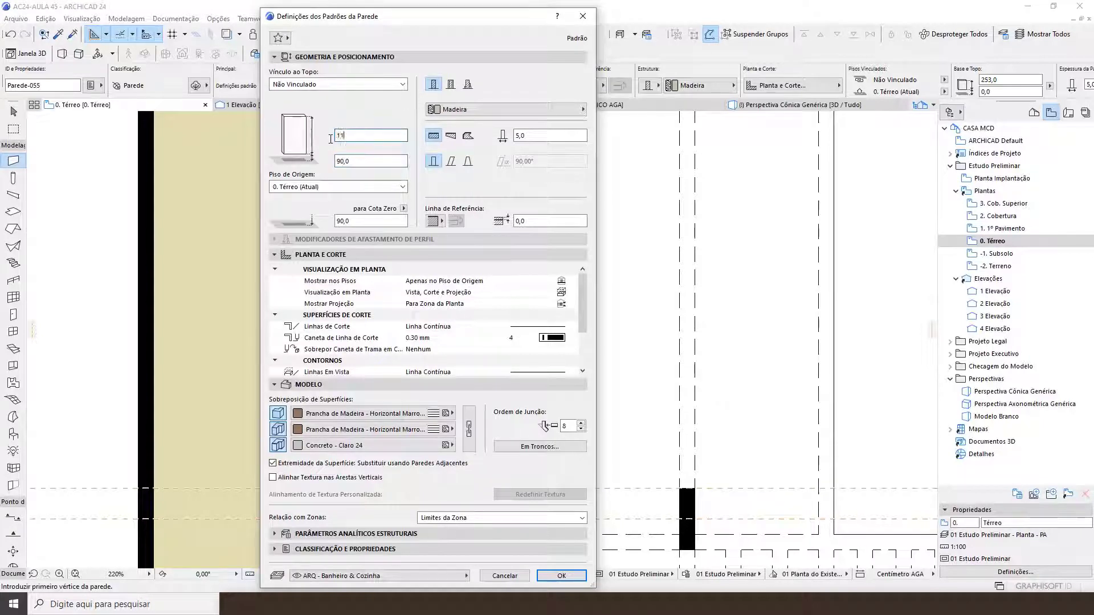
type("115")
key("Return")
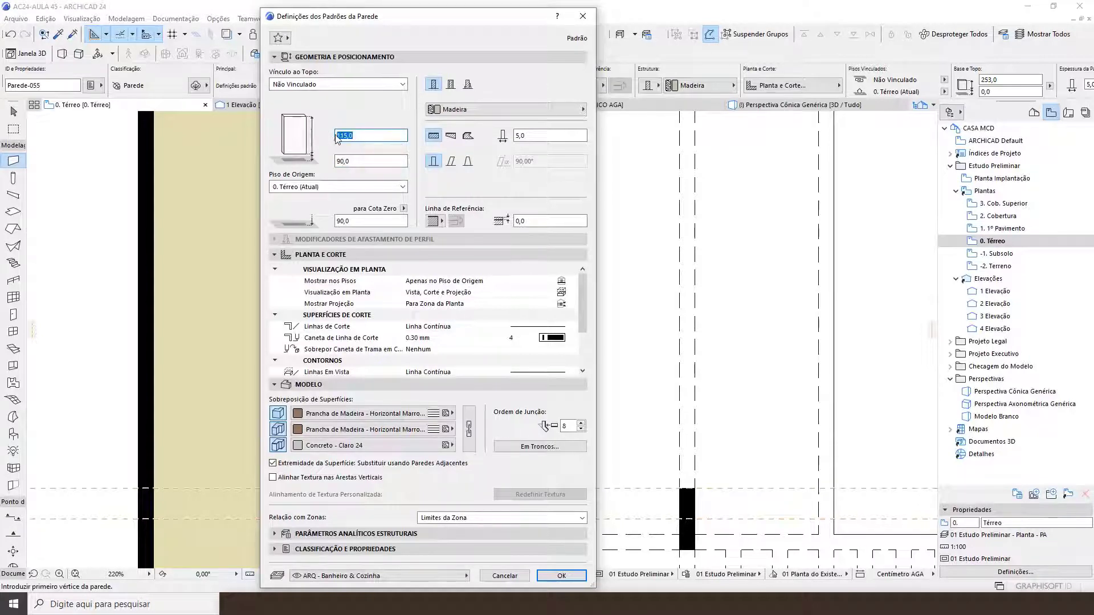
left_click(535, 136)
type("1")
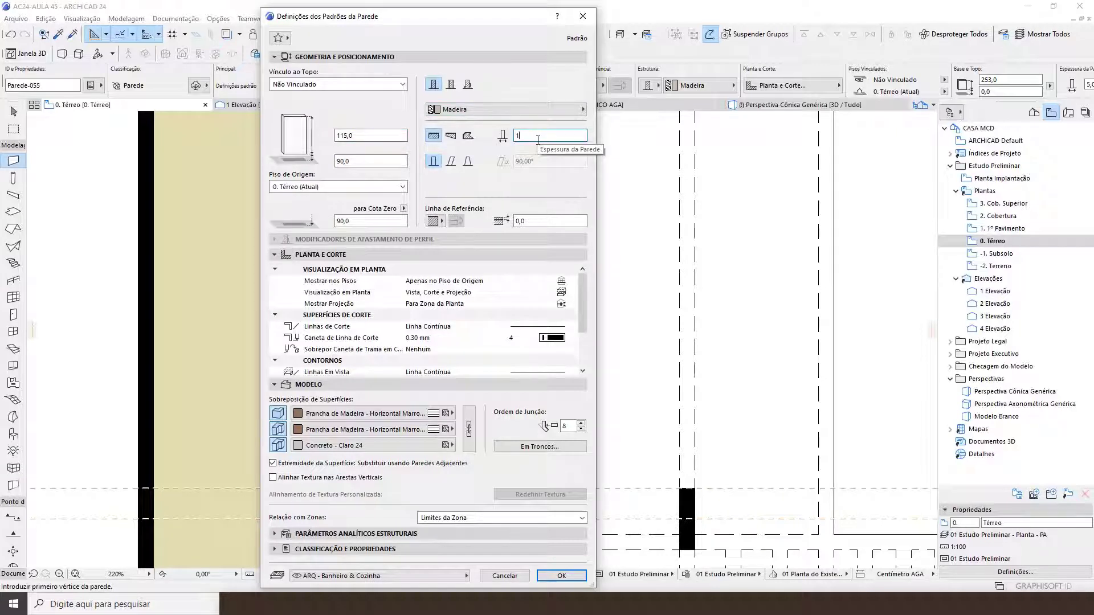
Link the wall surface overrides and set them all to Pintura - Bege Areia
left_click(469, 428)
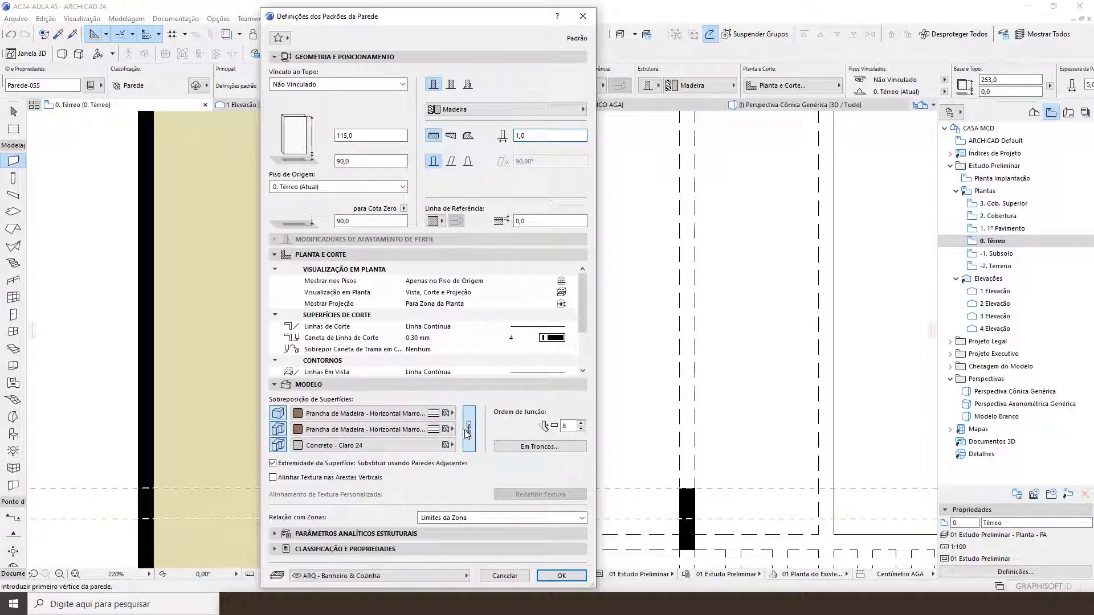
left_click(434, 430)
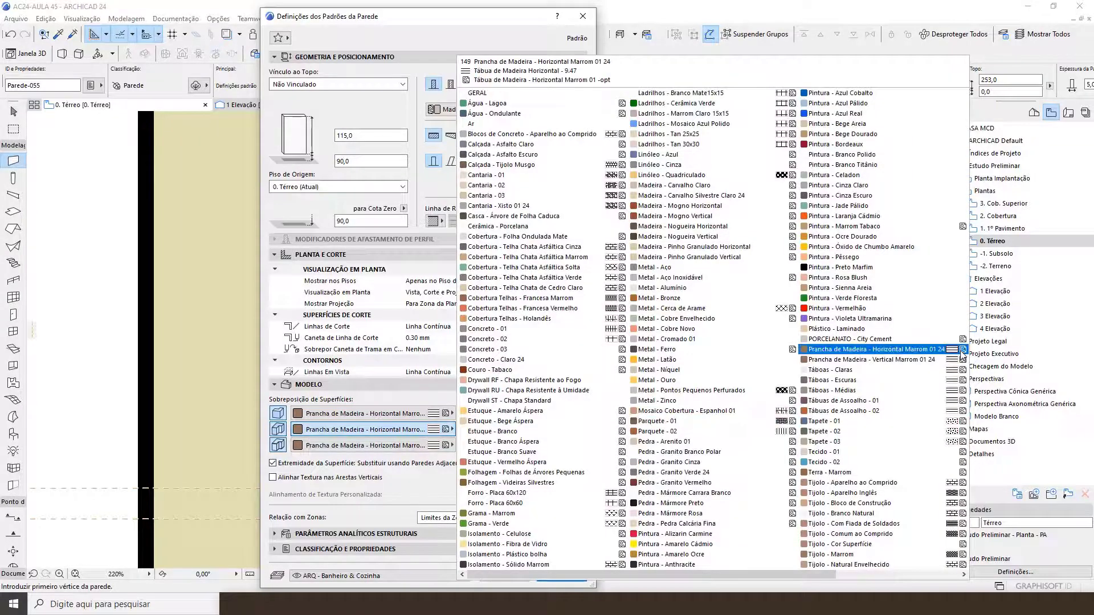
left_click(841, 124)
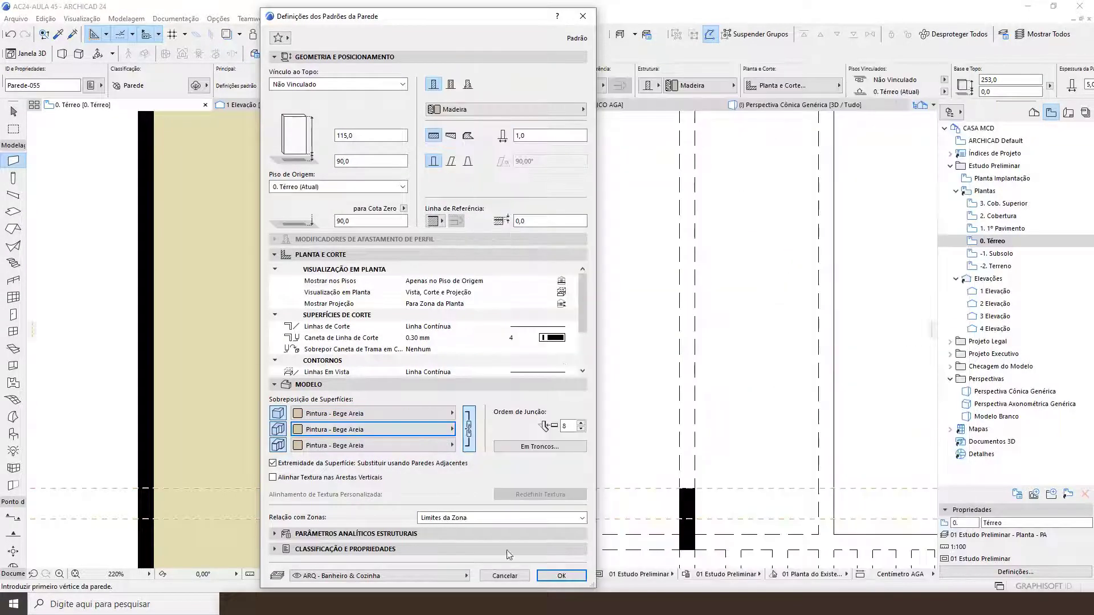
left_click(560, 576)
Draw the thin back panel wall along the existing wall's inner face, from the lower enclosure to the upper one
scroll(228, 485, "up", 8)
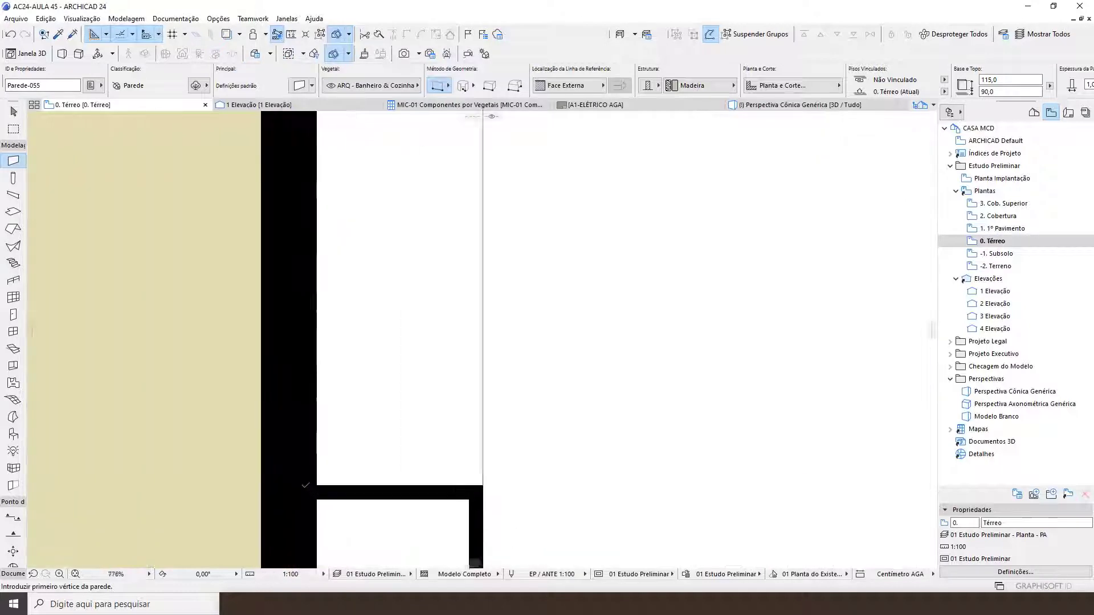
left_click(326, 484)
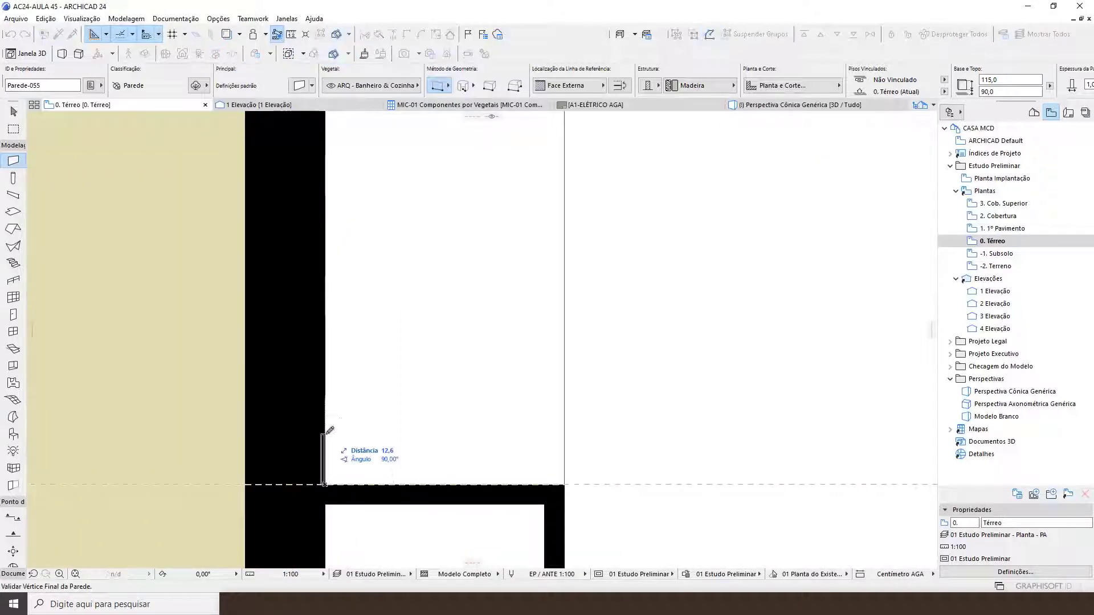
scroll(345, 450, "down", 3)
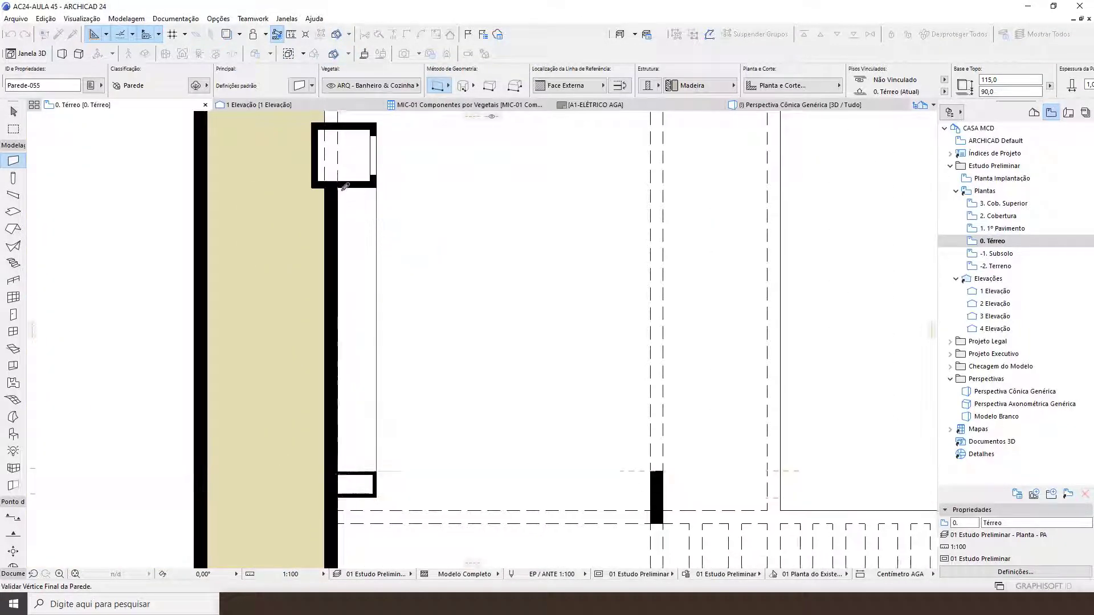
scroll(341, 190, "up", 7)
left_click(323, 173)
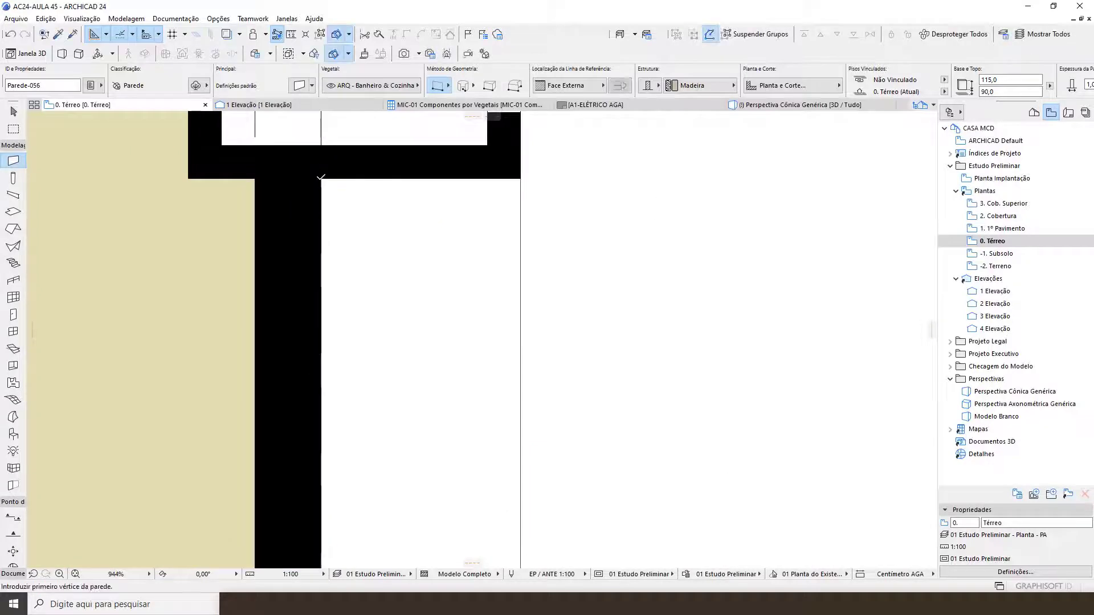
key("Escape")
Flip the back panel wall across its reference line to sit in front of the existing wall, and inspect it in 3D
scroll(399, 183, "up", 3)
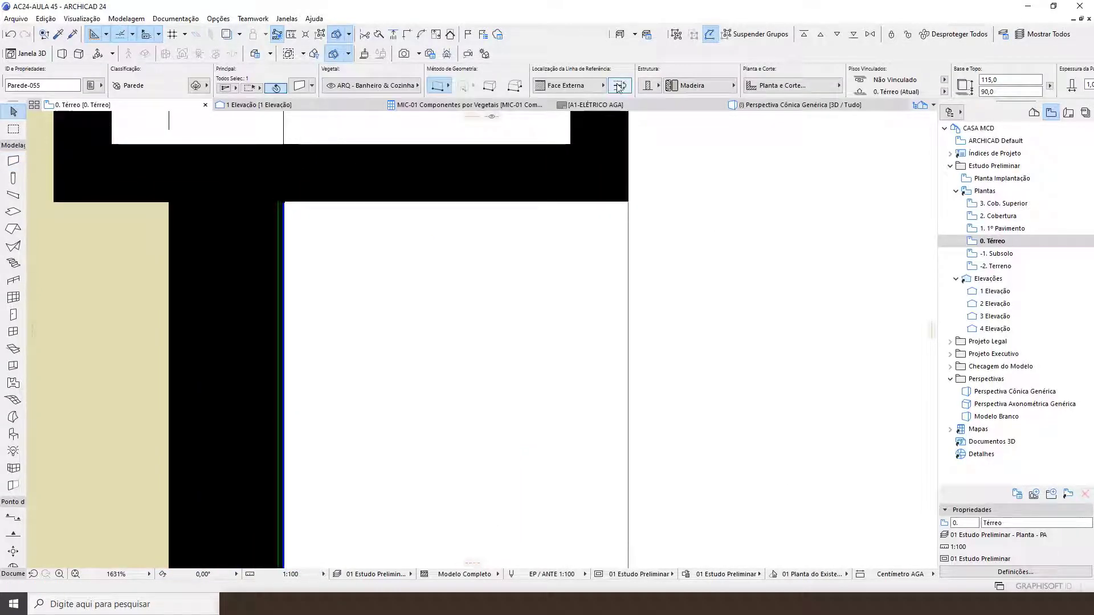
left_click(300, 228)
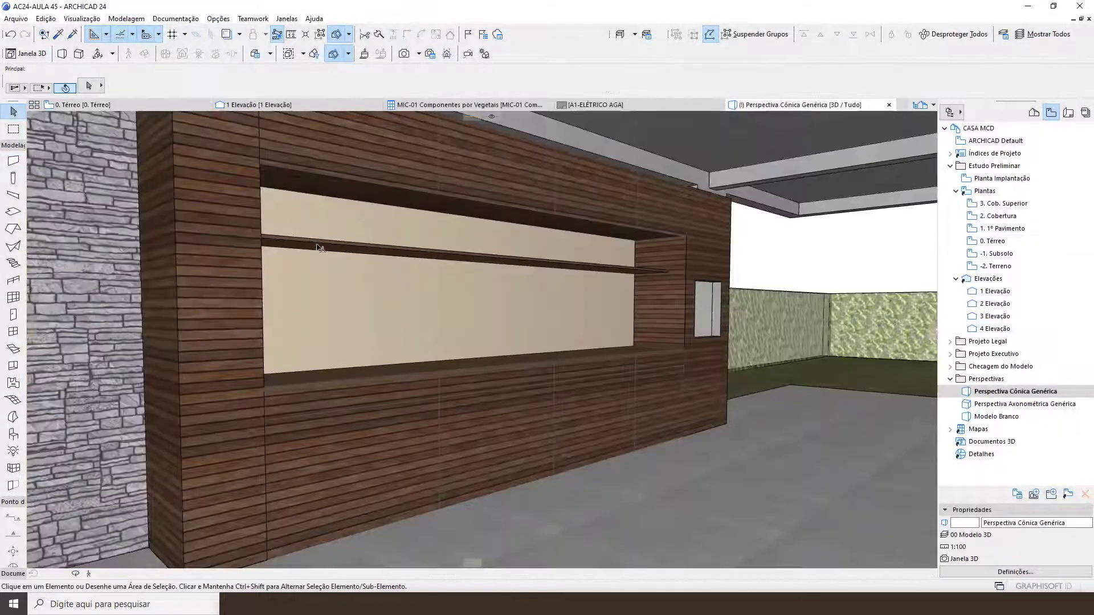
left_click(530, 257)
scroll(569, 299, "up", 4)
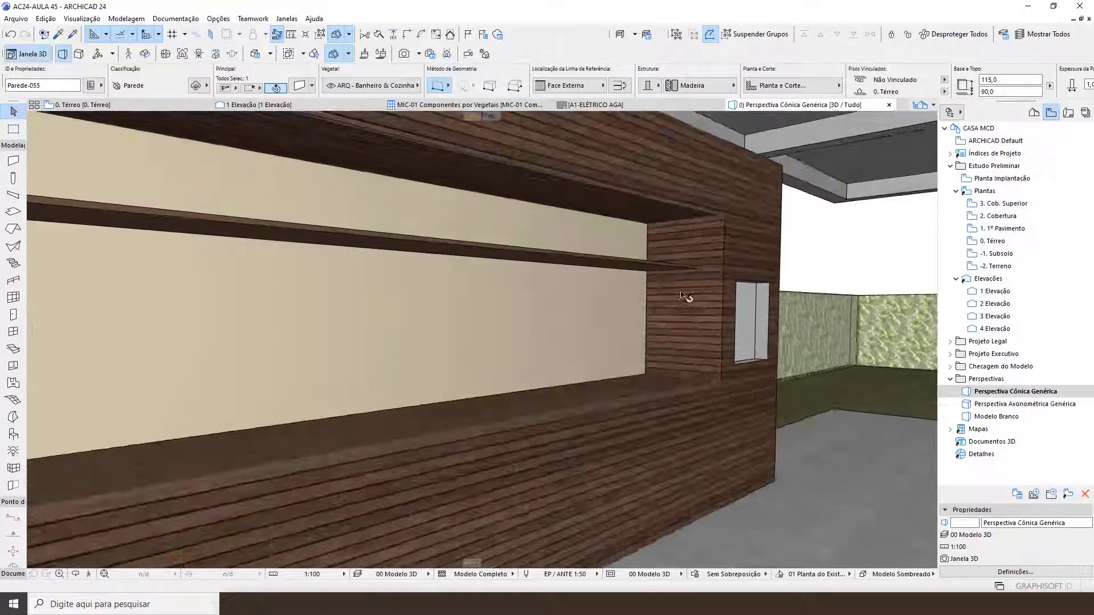
key("Escape")
scroll(515, 328, "down", 5)
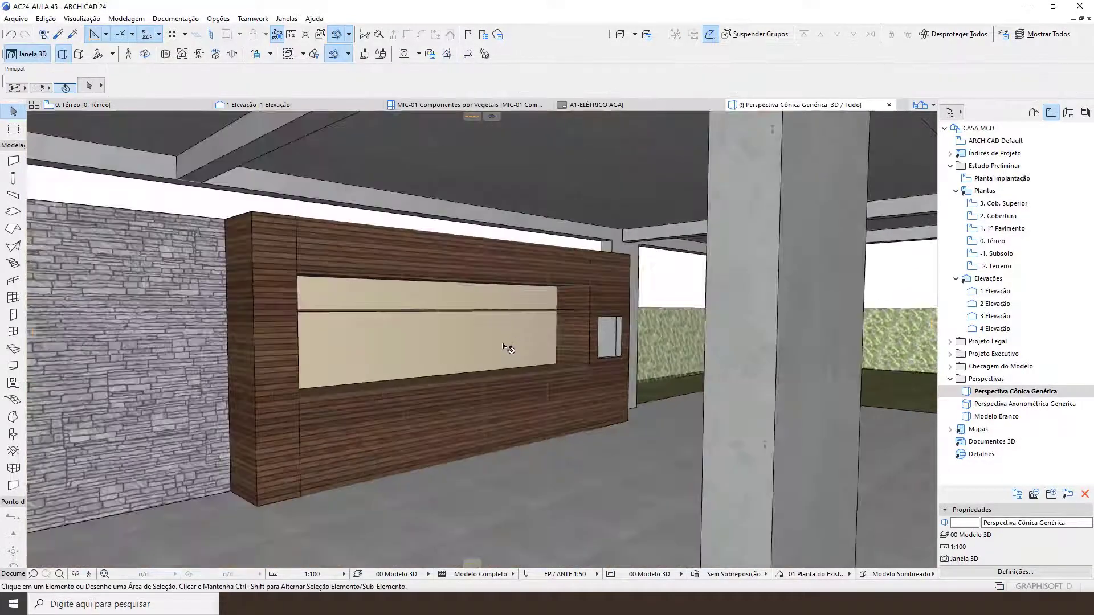
Examine the finished wood cabinetry with its shelf and beige back panel from several angles in the 3D perspective
key("o")
left_click_drag(575, 350, 233, 351)
scroll(392, 351, "down", 5)
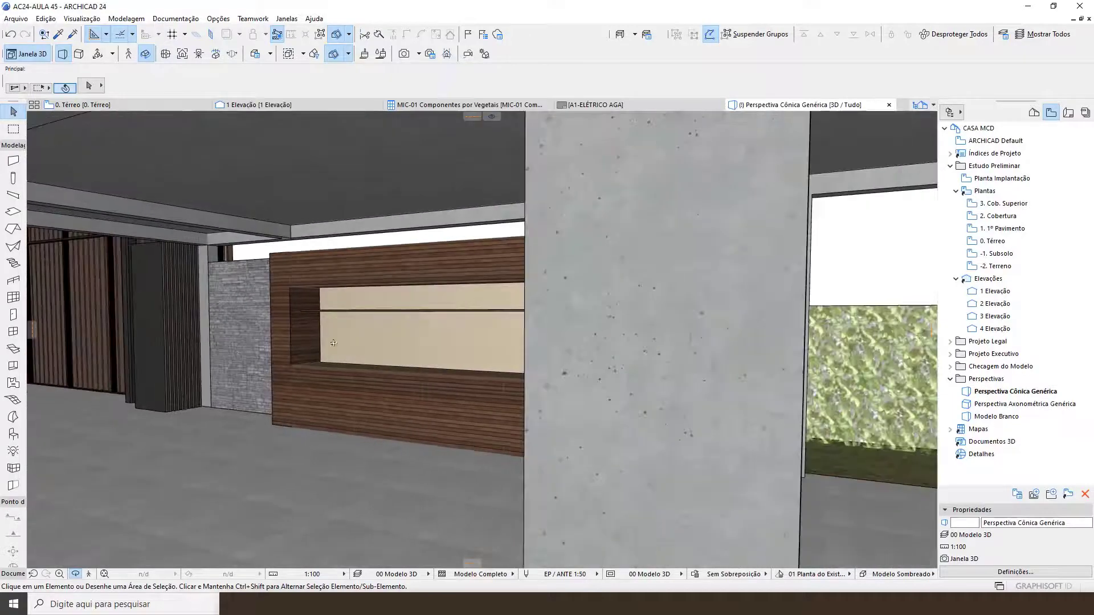
left_click_drag(459, 355, 694, 354)
scroll(694, 355, "up", 3)
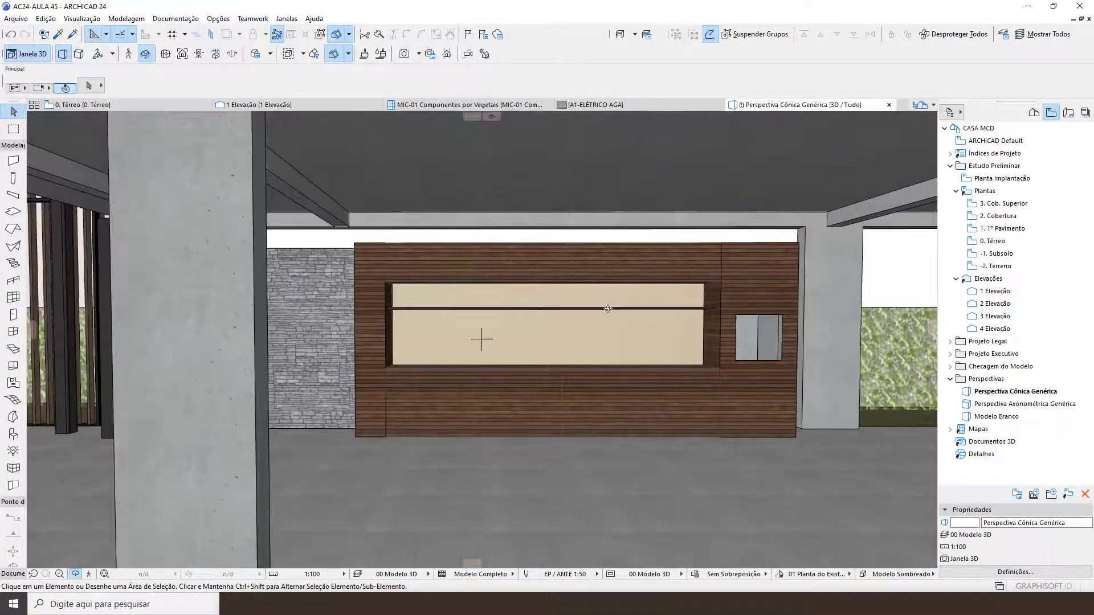
scroll(537, 323, "down", 3)
left_click_drag(537, 323, 689, 374)
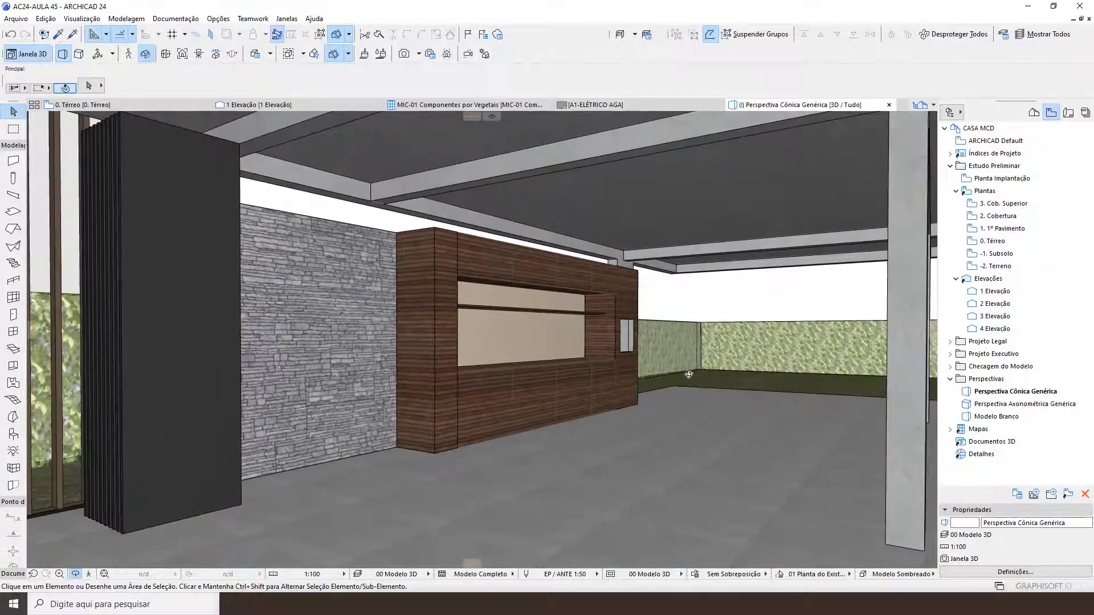
scroll(689, 374, "up", 3)
scroll(567, 427, "down", 4)
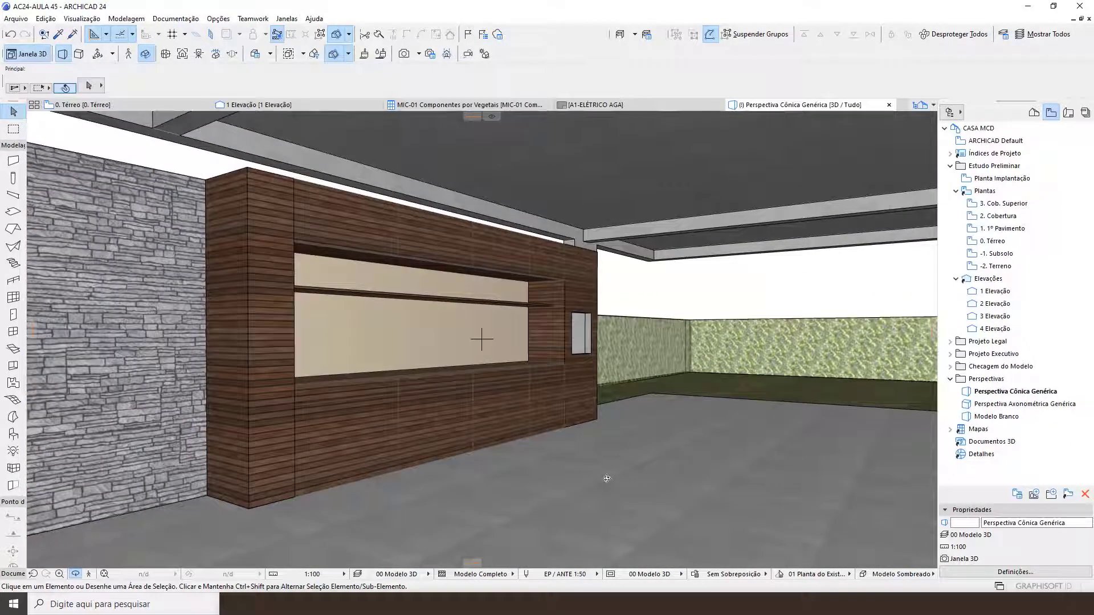
On the Térreo plan, place a horizontal guide line 320 cm above the lower enclosure's inner edge
key("F2")
scroll(422, 391, "down", 4)
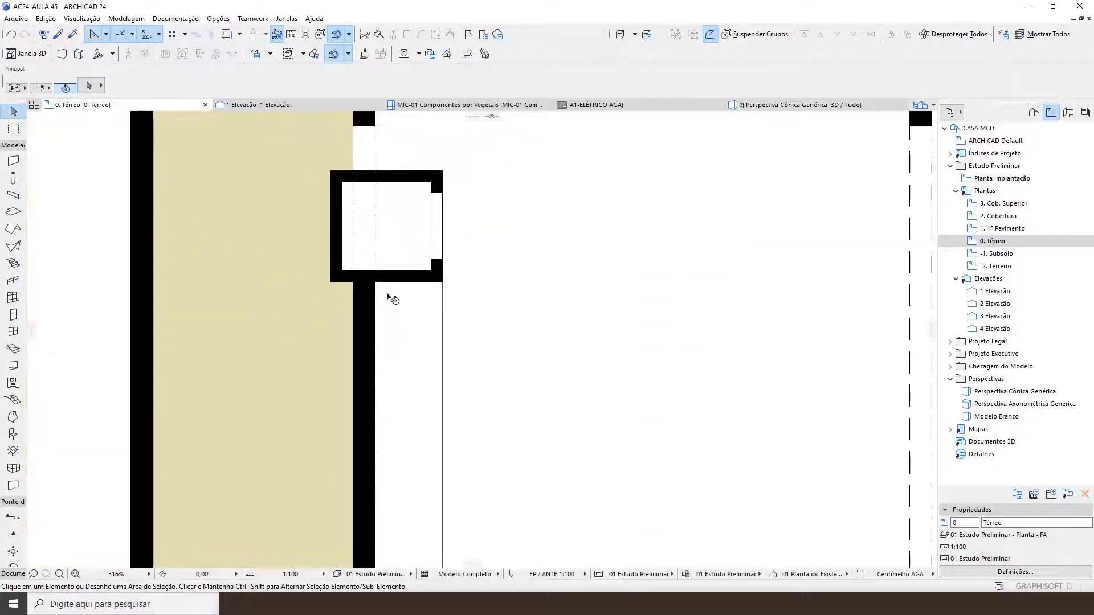
scroll(393, 299, "down", 4)
middle_click_drag(462, 407, 390, 286)
scroll(376, 407, "up", 3)
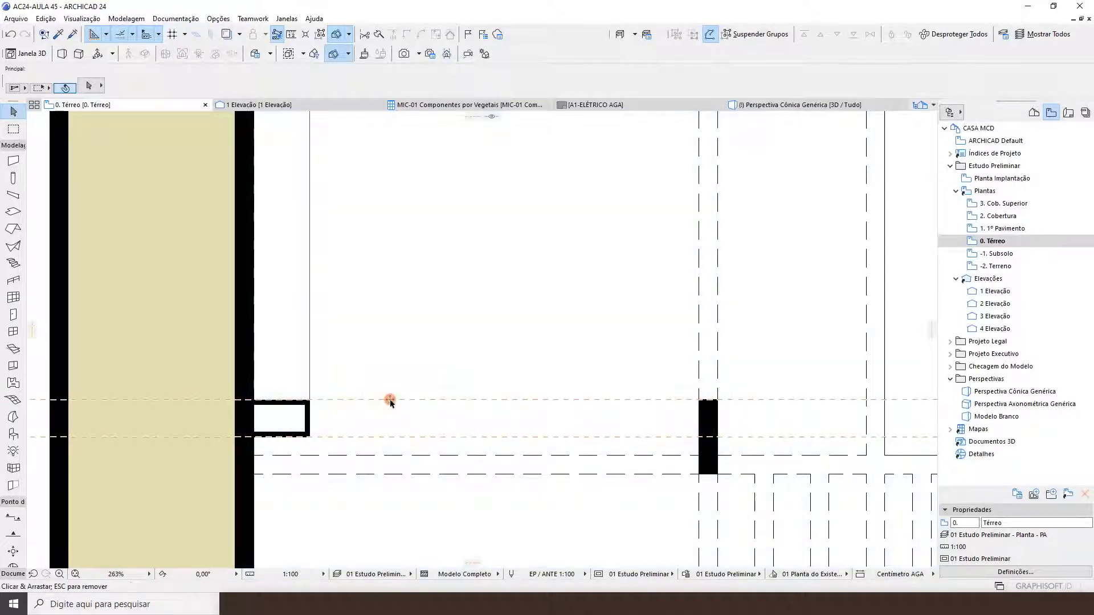
left_click_drag(390, 401, 396, 282)
type("320")
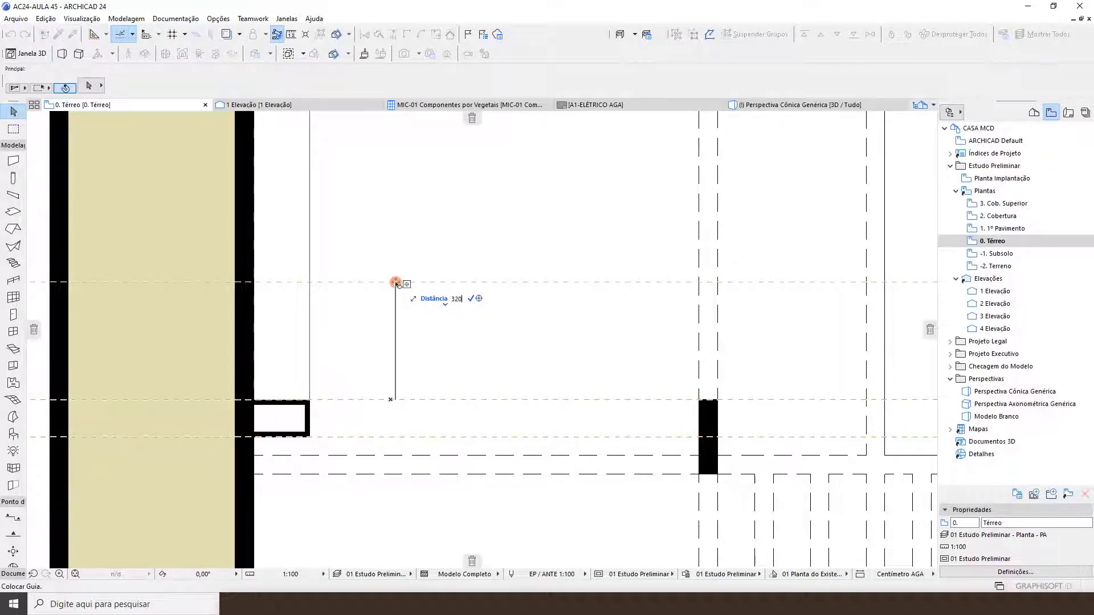
key("Return")
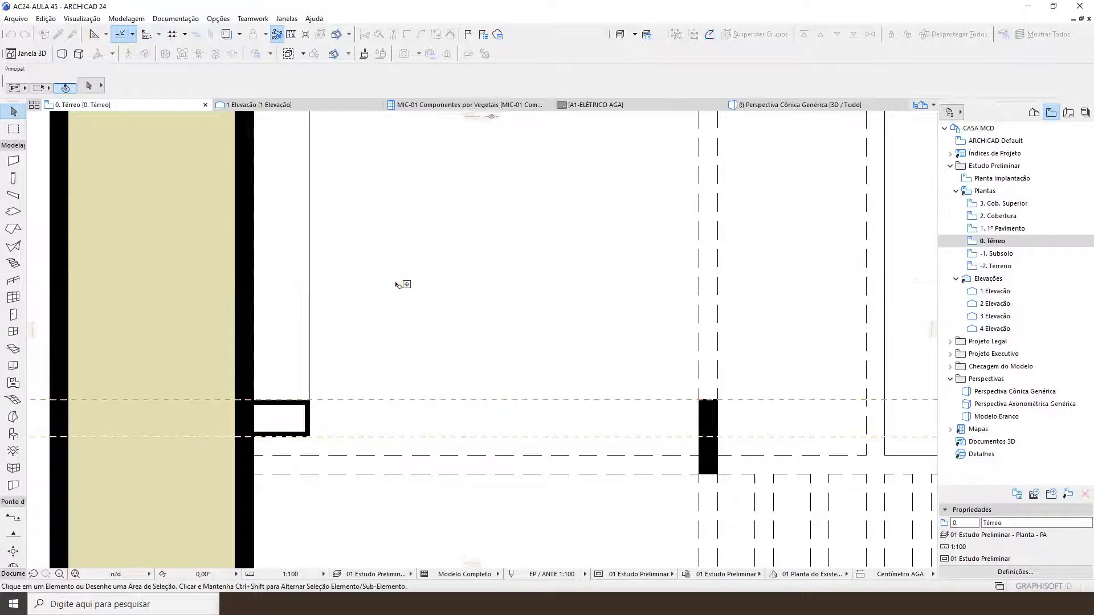
Place a vertical guide line along the cabinetry's front edge and offset it 160 cm into the room
scroll(427, 325, "down", 2)
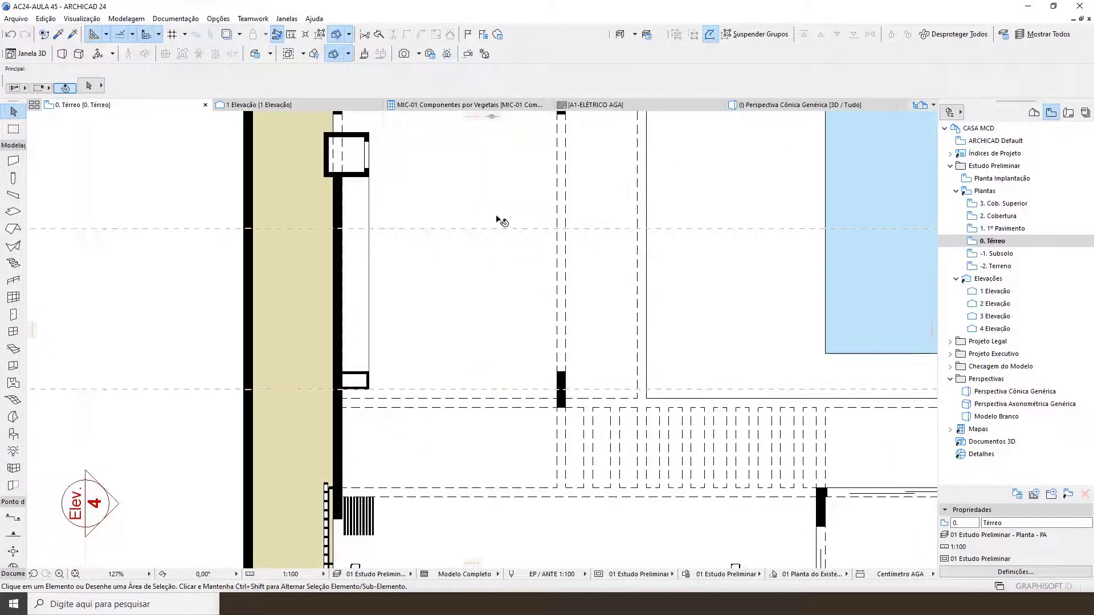
scroll(433, 358, "up", 3)
left_click_drag(469, 119, 325, 268)
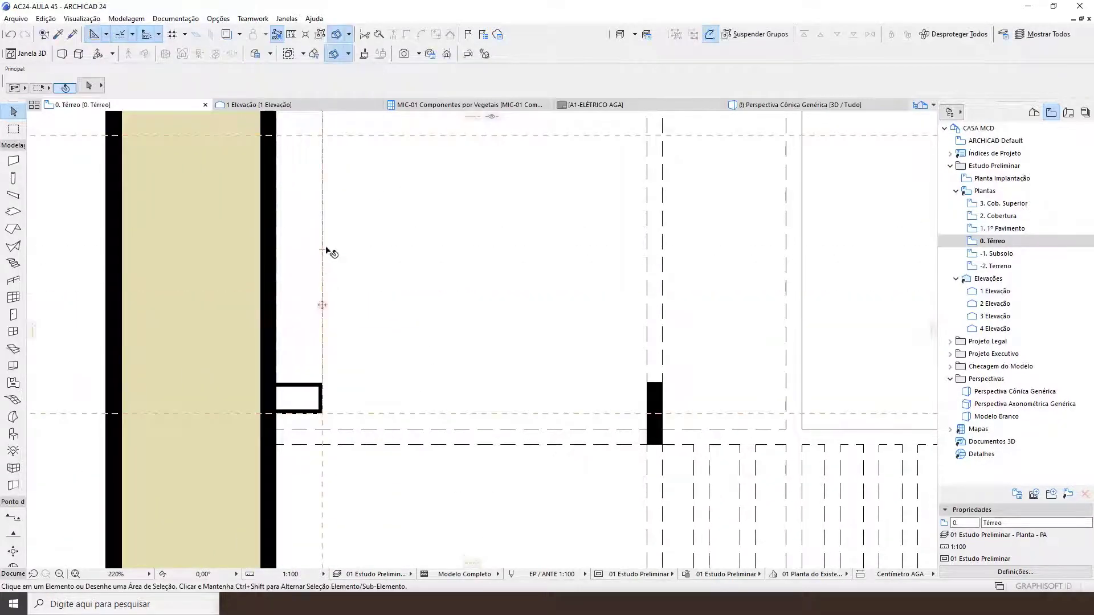
left_click_drag(322, 305, 451, 315)
type("1")
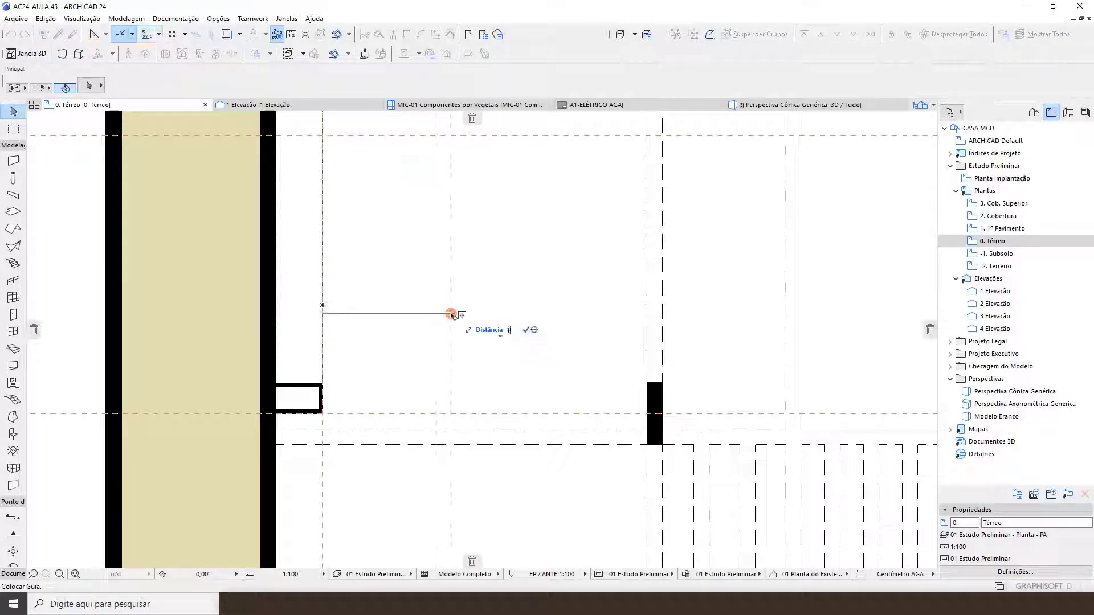
type("60")
key("Return")
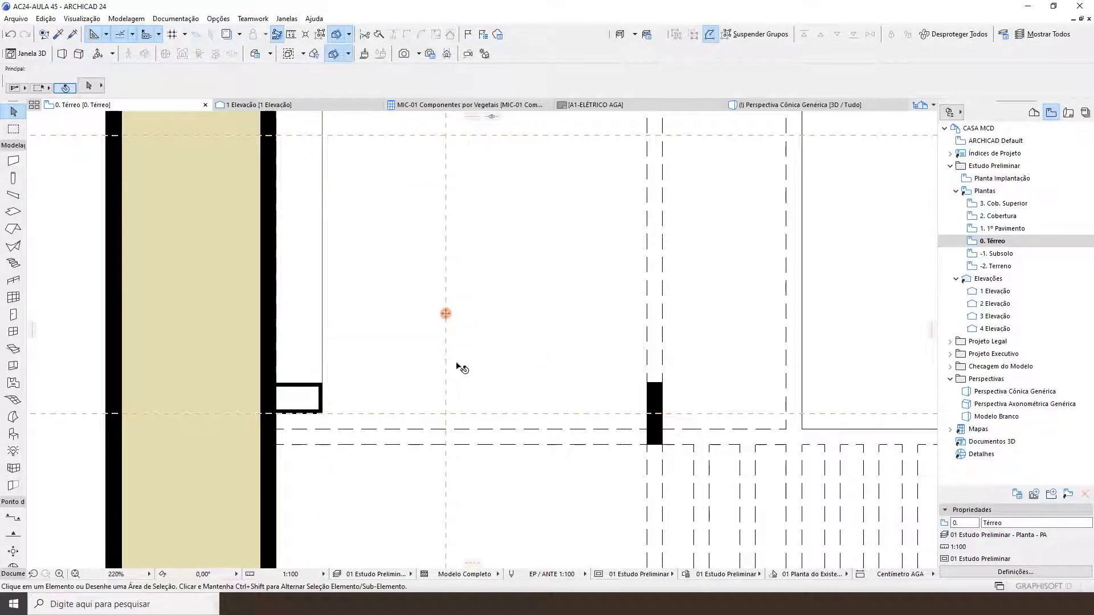
Choose Armário Baixo 3 Portas 24 from Móveis Cozinha 24 as the default object
middle_click_drag(461, 369, 314, 346)
middle_click_drag(324, 390, 342, 393)
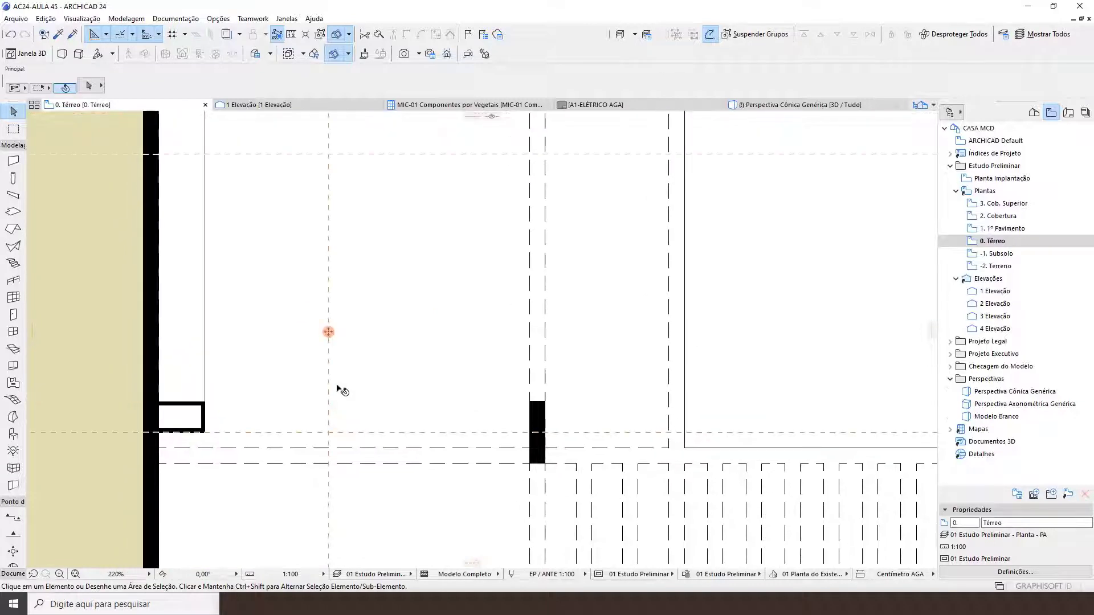
double_click(16, 440)
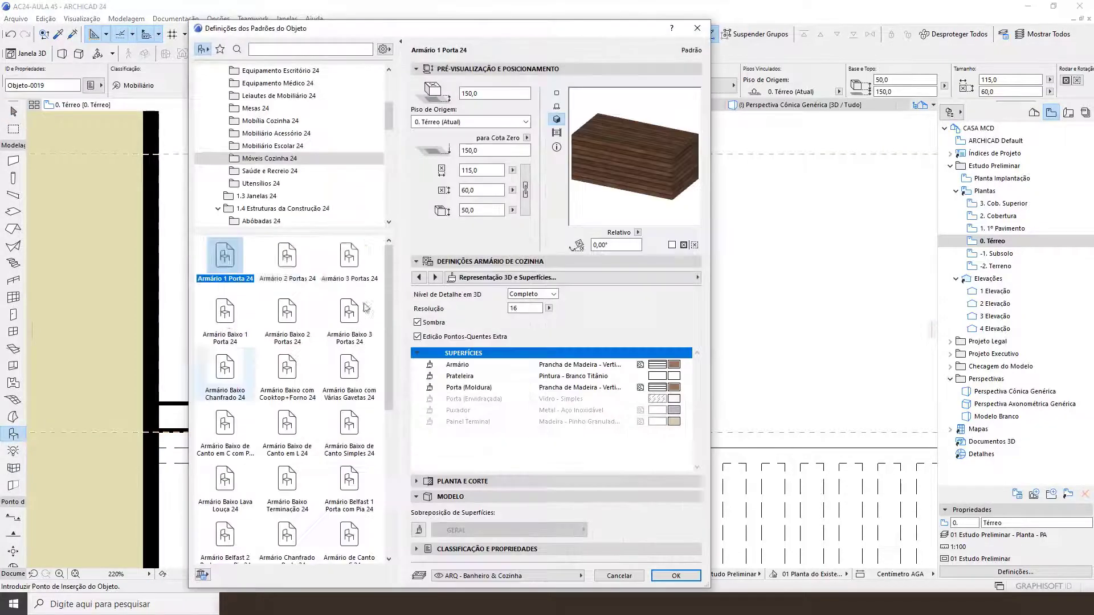
left_click(349, 313)
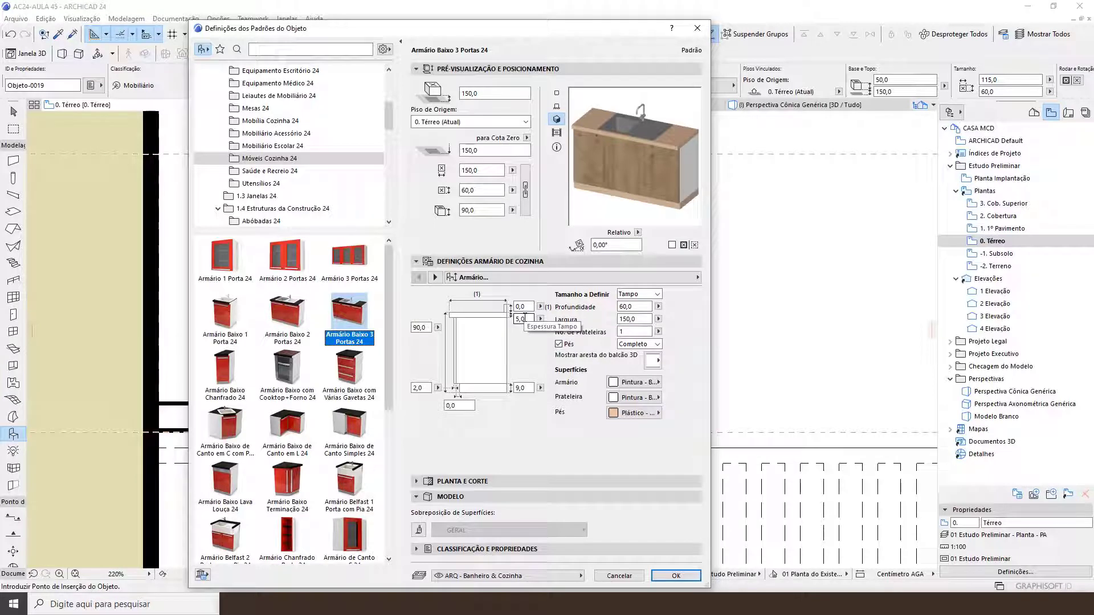
Set the base cabinet's worktop thickness to 2 cm, its feet height to 10 cm and the feet setback to 7 cm
left_click(429, 328)
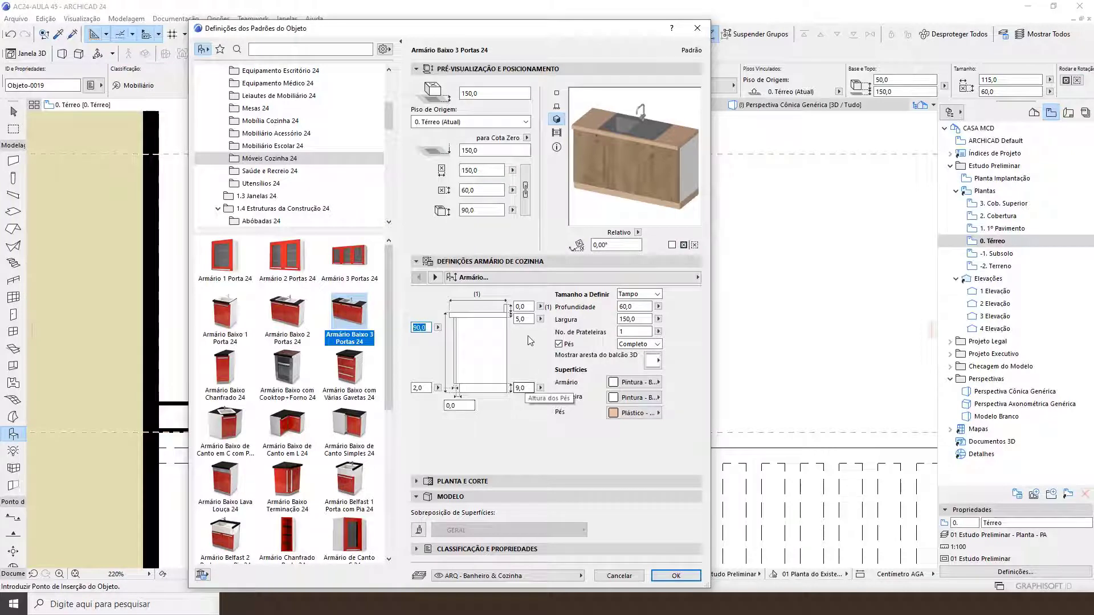
left_click(523, 319)
type("2")
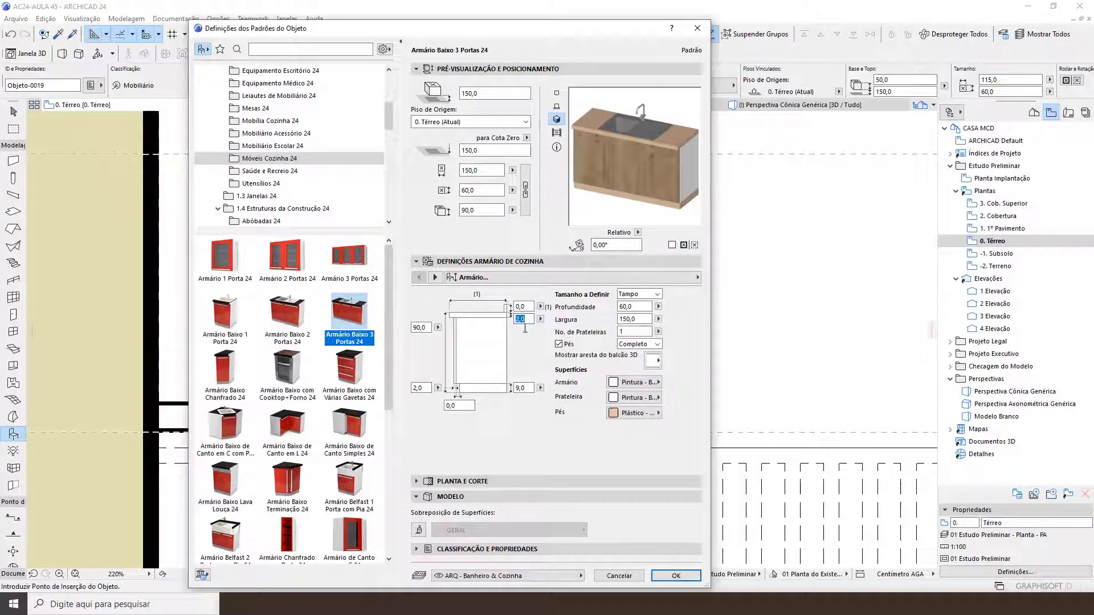
left_click(523, 388)
type("1")
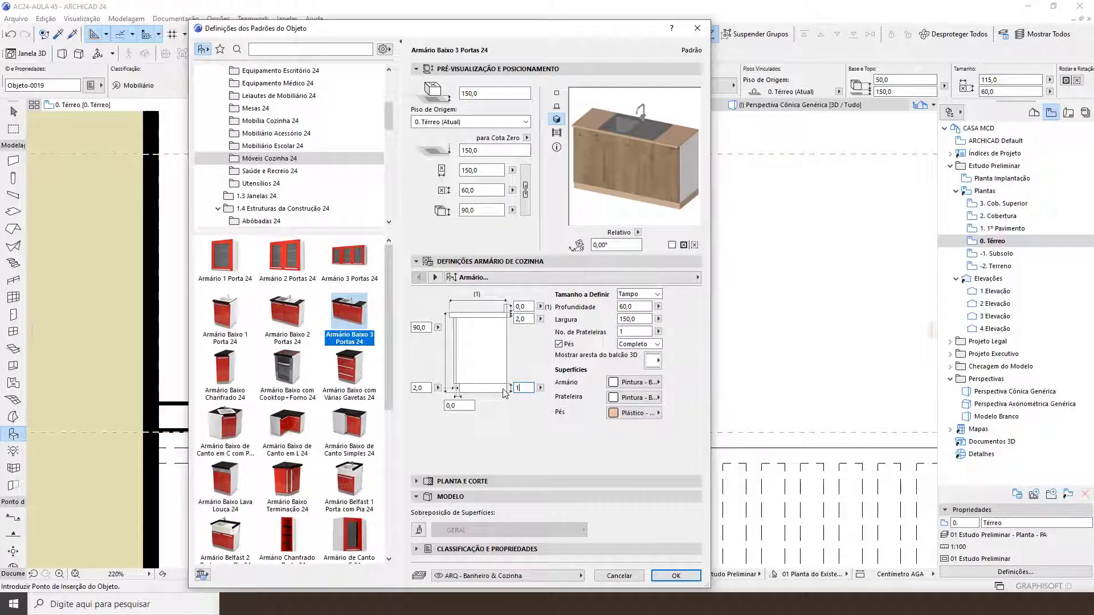
type("0")
left_click(473, 405)
type("7")
key("Return")
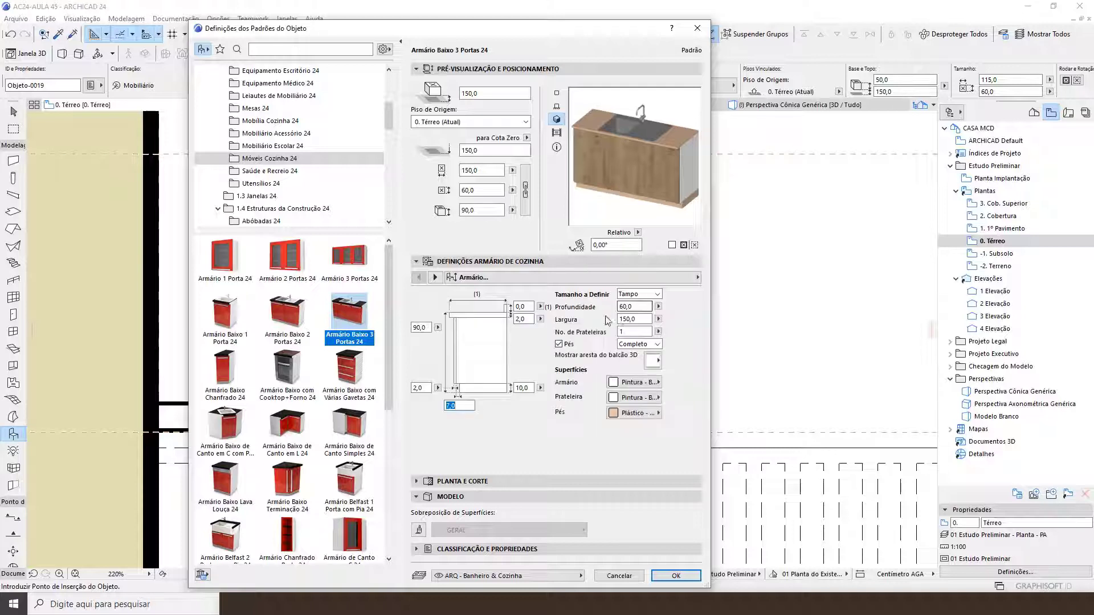
Set the base cabinet's depth to 65 cm and its width to 316 cm
left_click(635, 307)
type("65")
left_click(634, 319)
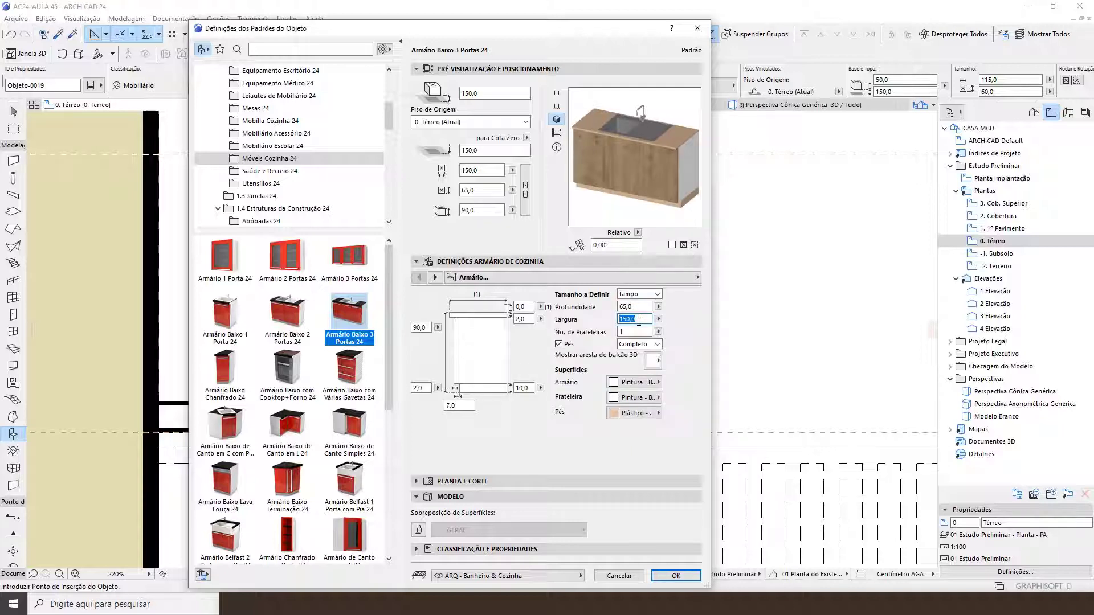
type("316")
key("Return")
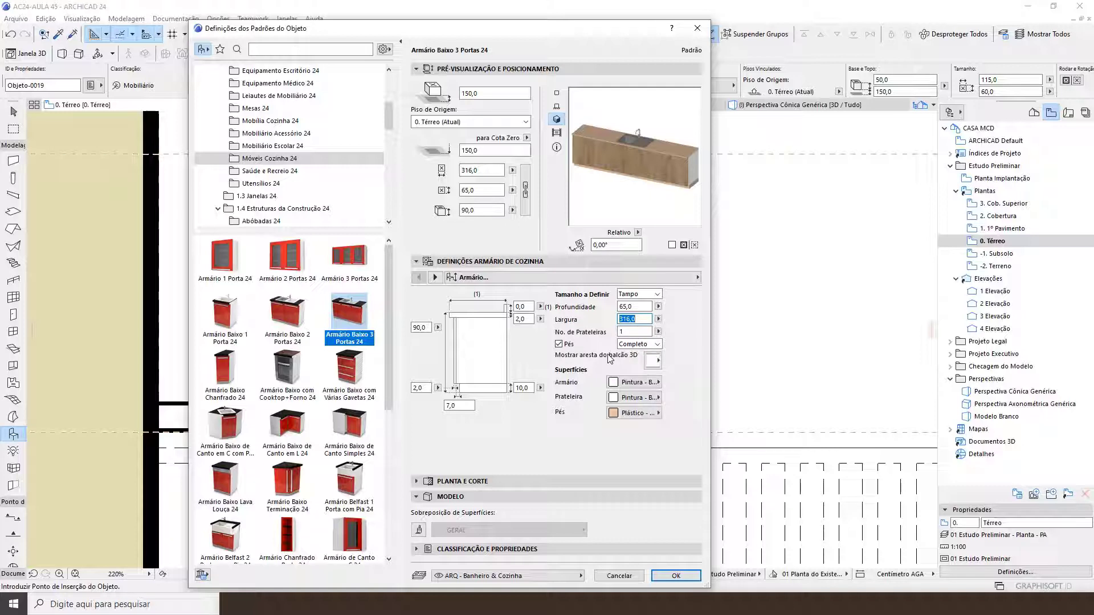
left_click(646, 345)
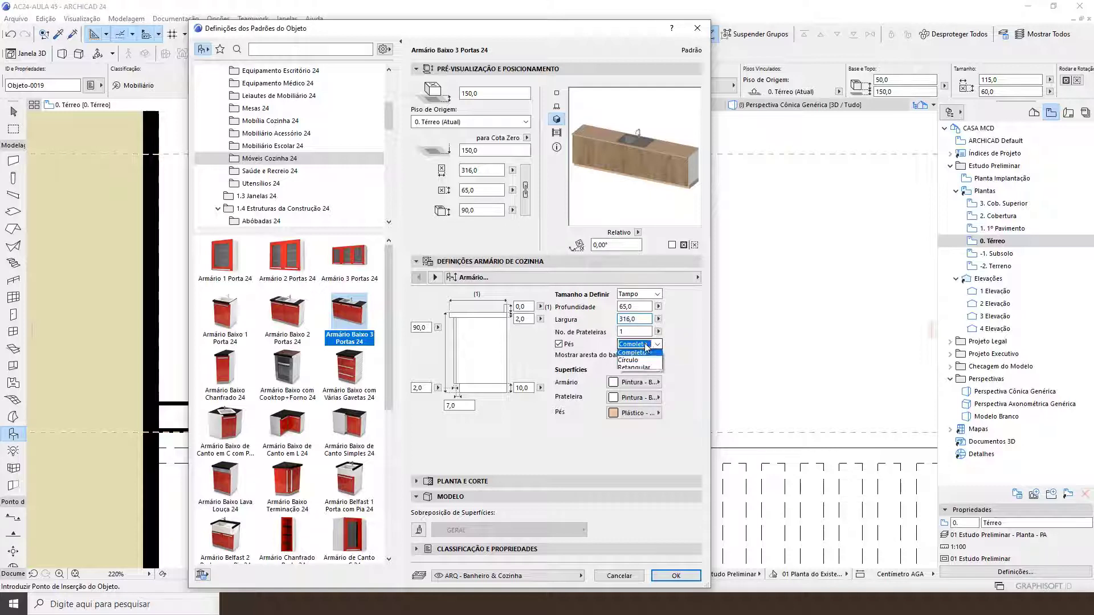
left_click(641, 361)
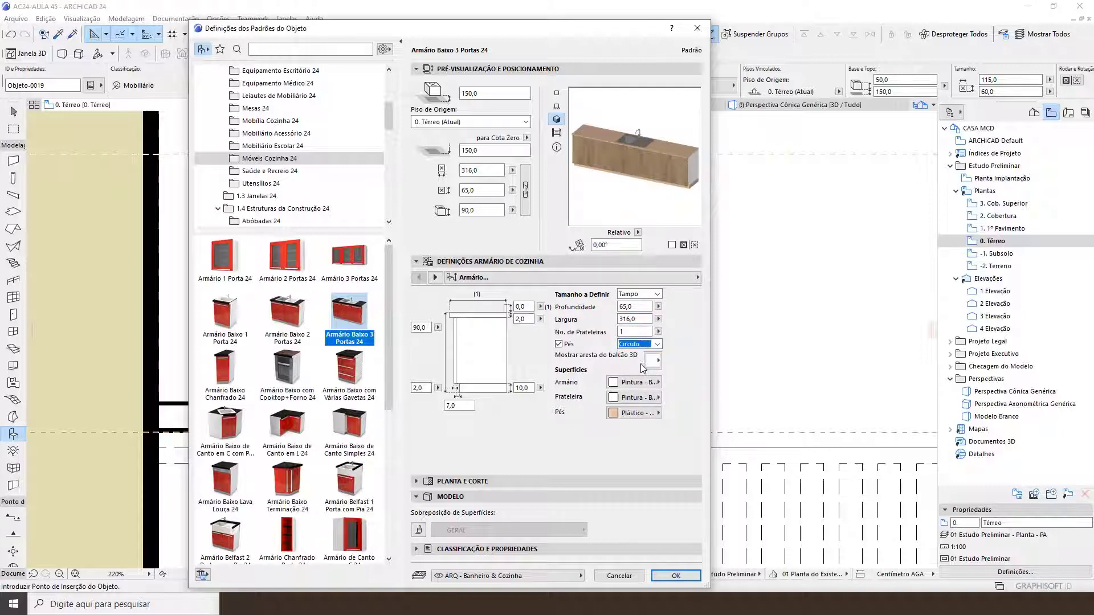
left_click(637, 344)
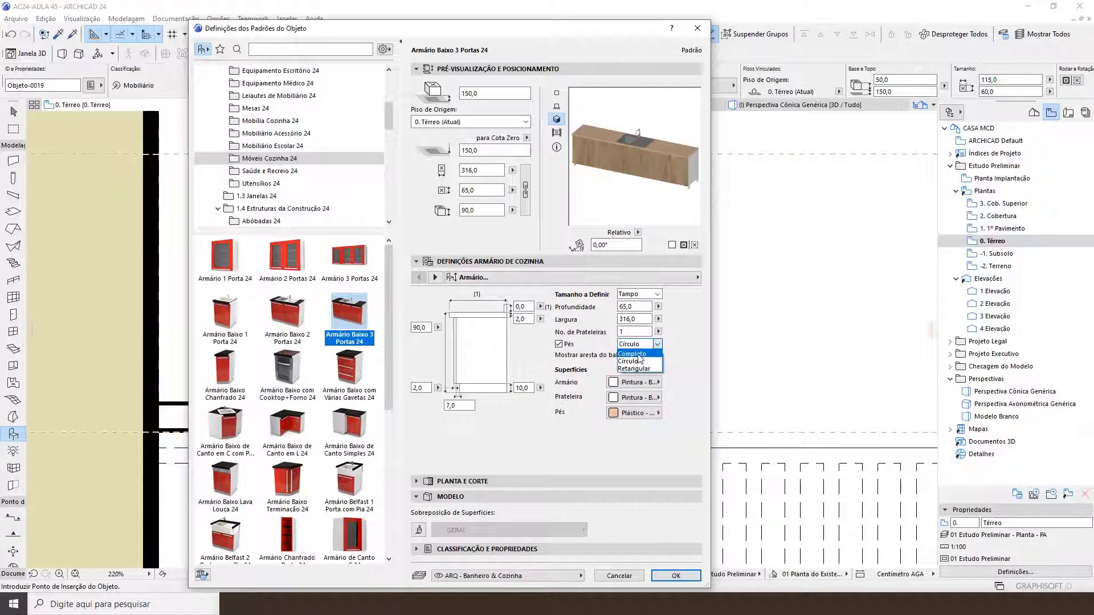
left_click(637, 354)
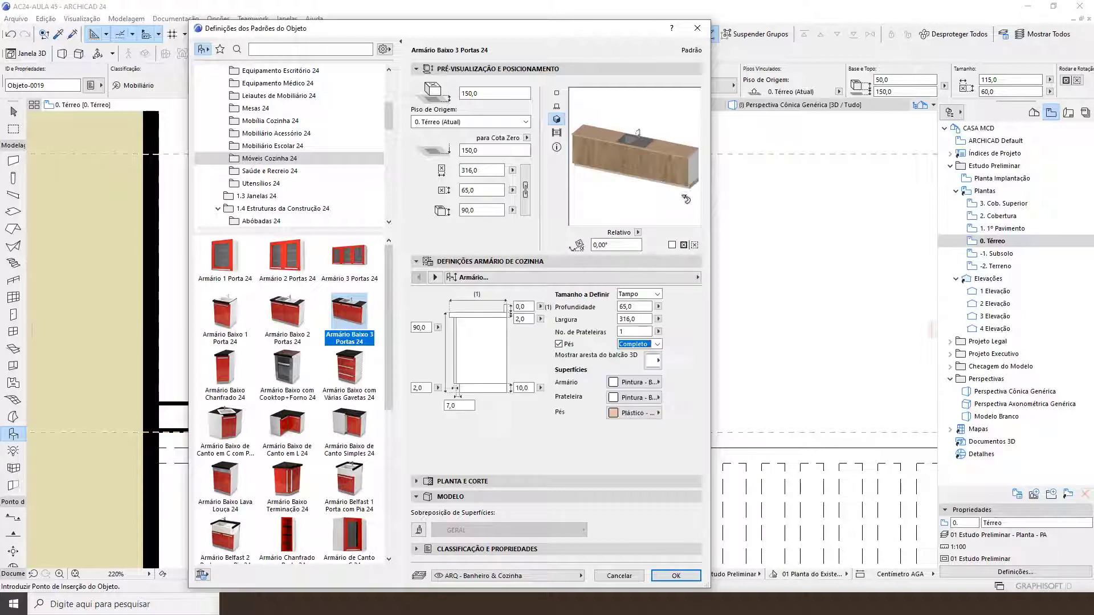
Choose the last 3D counter edge display option and set the cabinet body's surface to Pintura - Anthracite
left_click(650, 361)
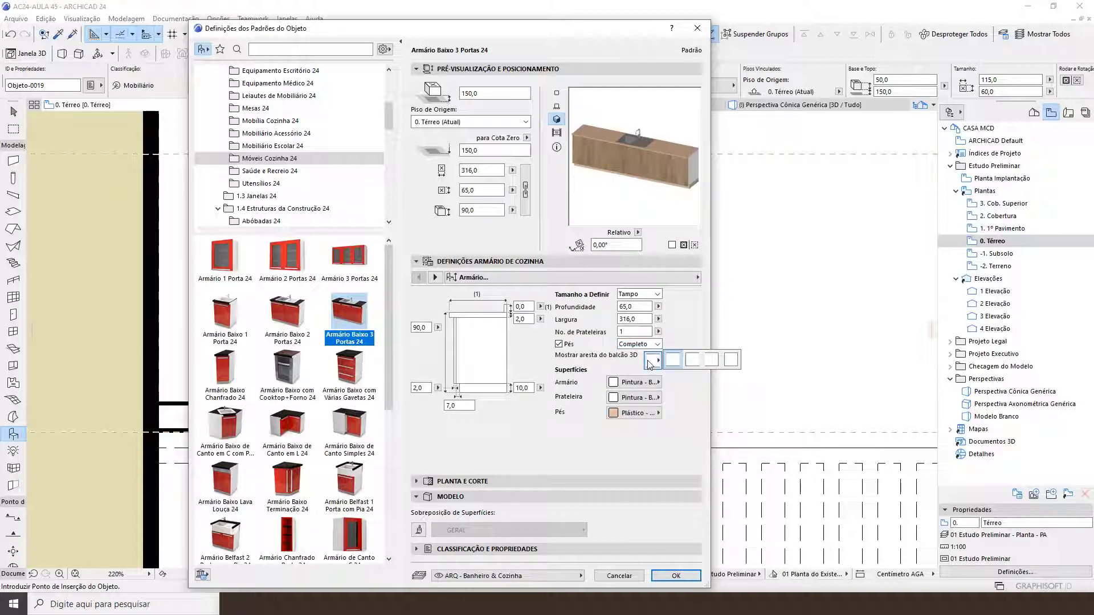
left_click(732, 363)
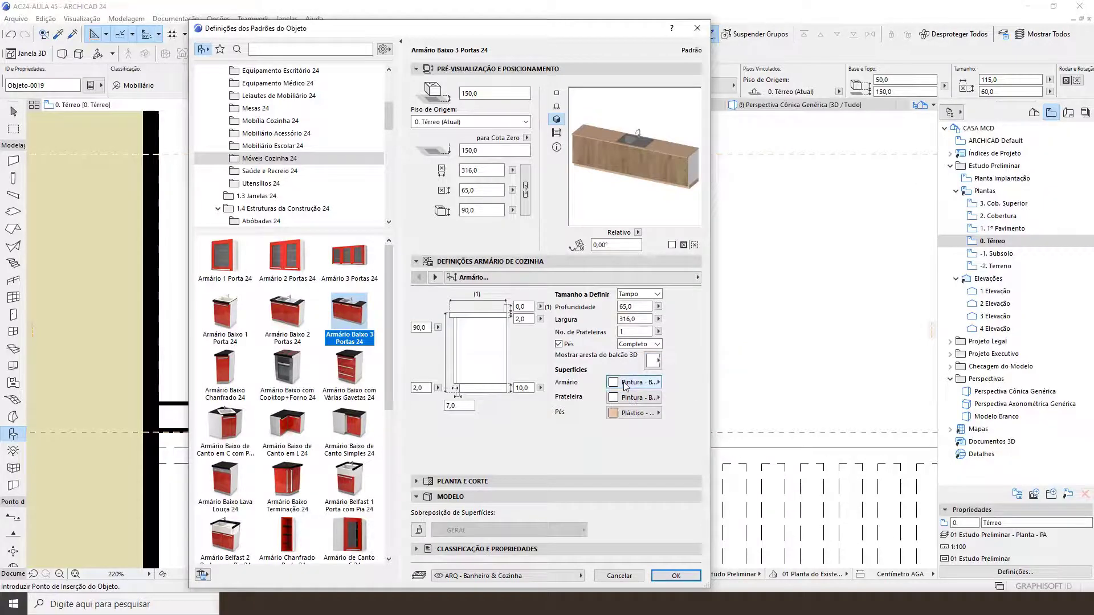
left_click(625, 382)
left_click(625, 384)
left_click(626, 385)
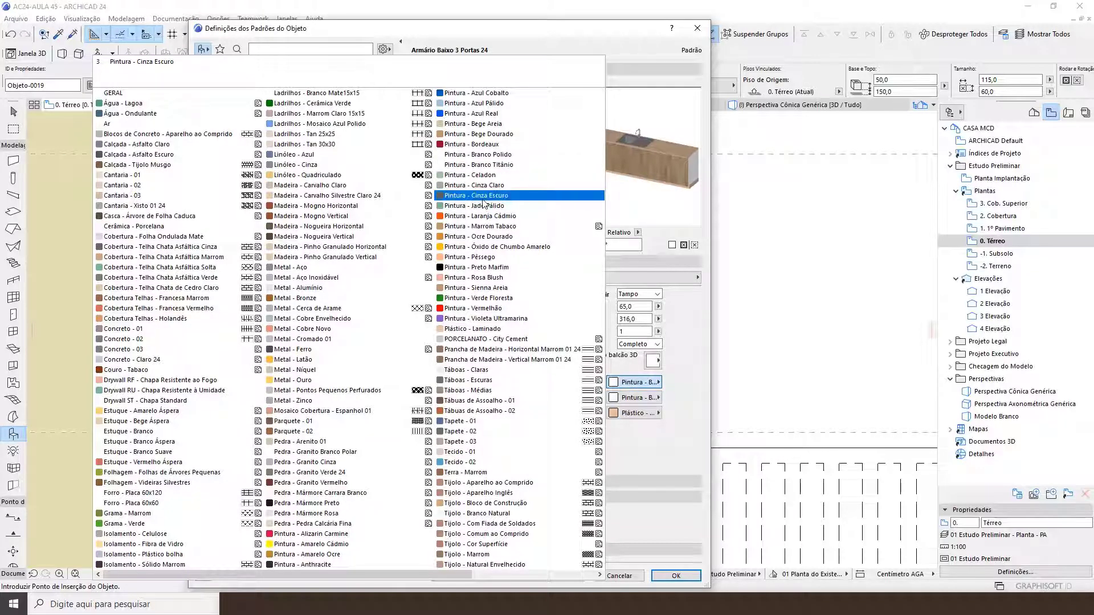
left_click(333, 566)
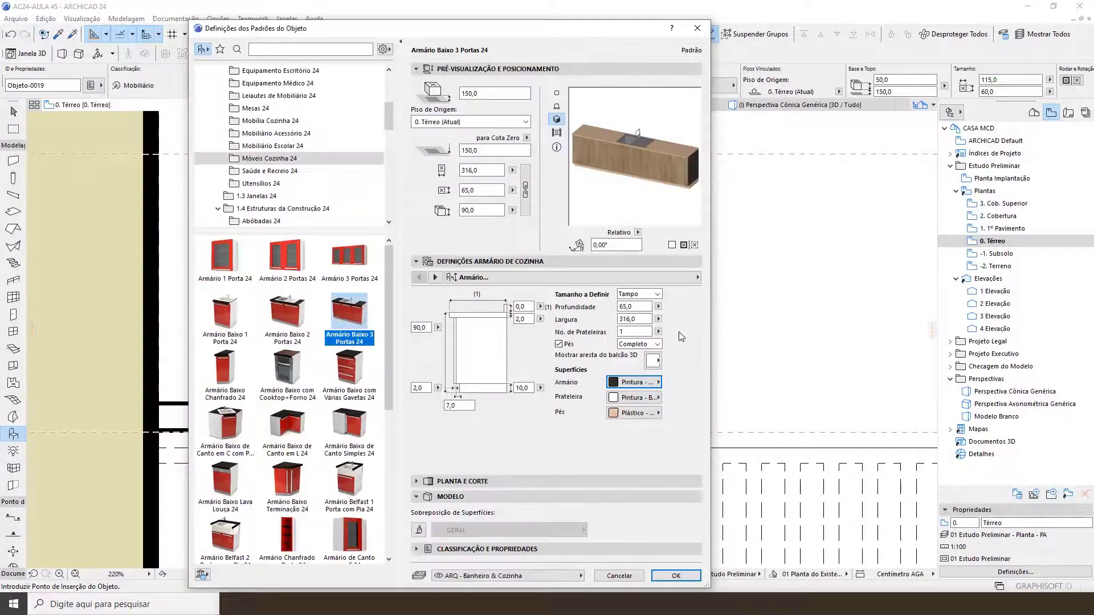
Set the surface of the base cabinet's feet to Pintura - Marrom Tabaco
left_click(654, 401)
left_click(654, 404)
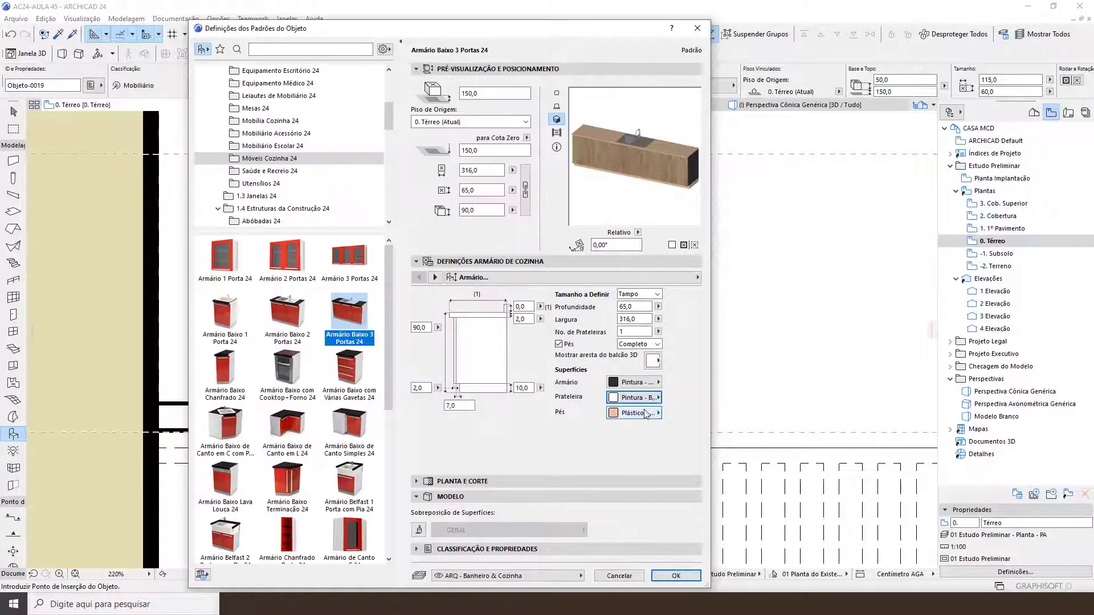
left_click(645, 417)
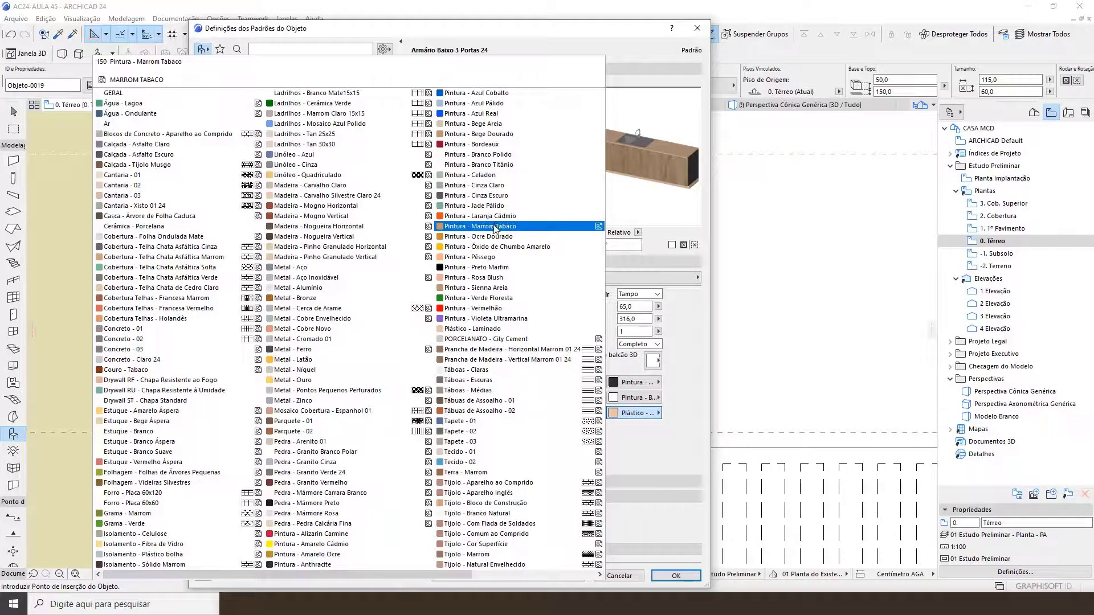
left_click(494, 227)
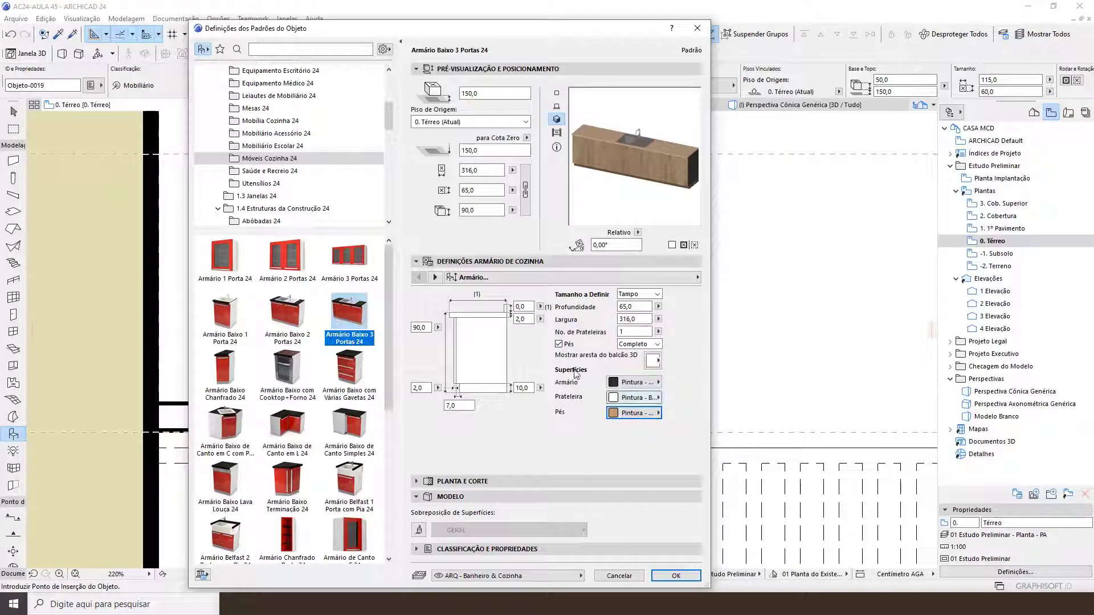
Set the worktop's front overhang to 2 cm and its surface to Pintura - Marrom Tabaco
left_click(436, 278)
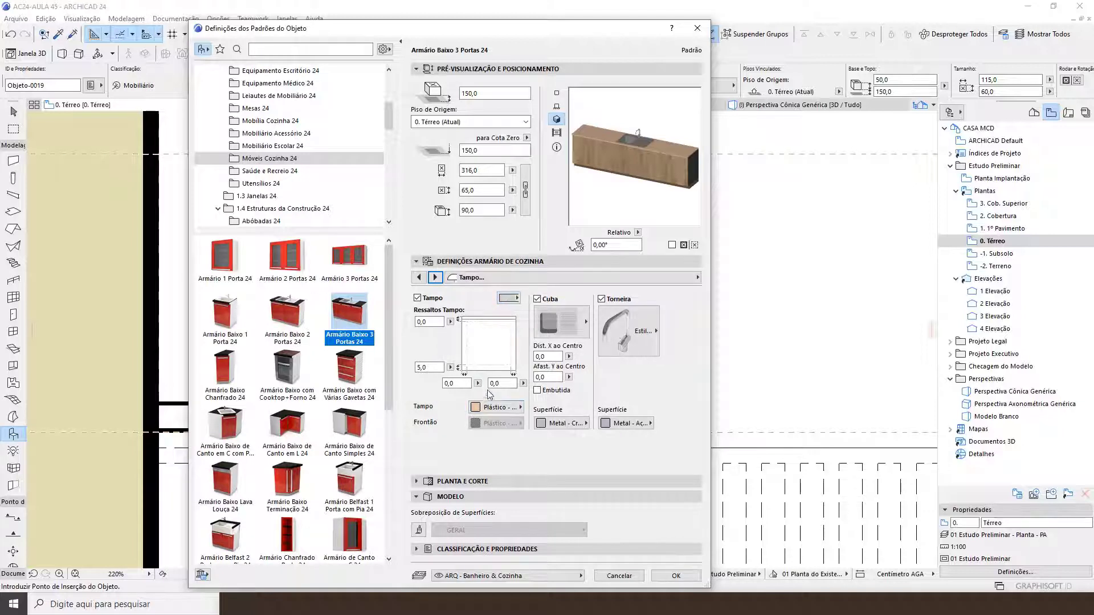
left_click_drag(439, 368, 414, 367)
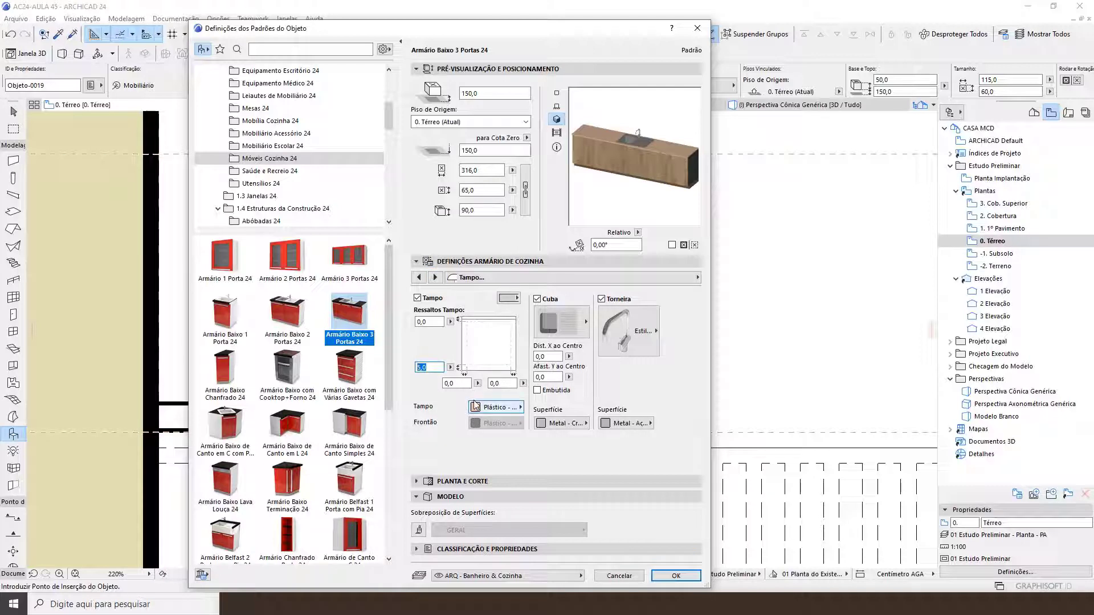
type("2,")
key("Tab")
left_click(494, 407)
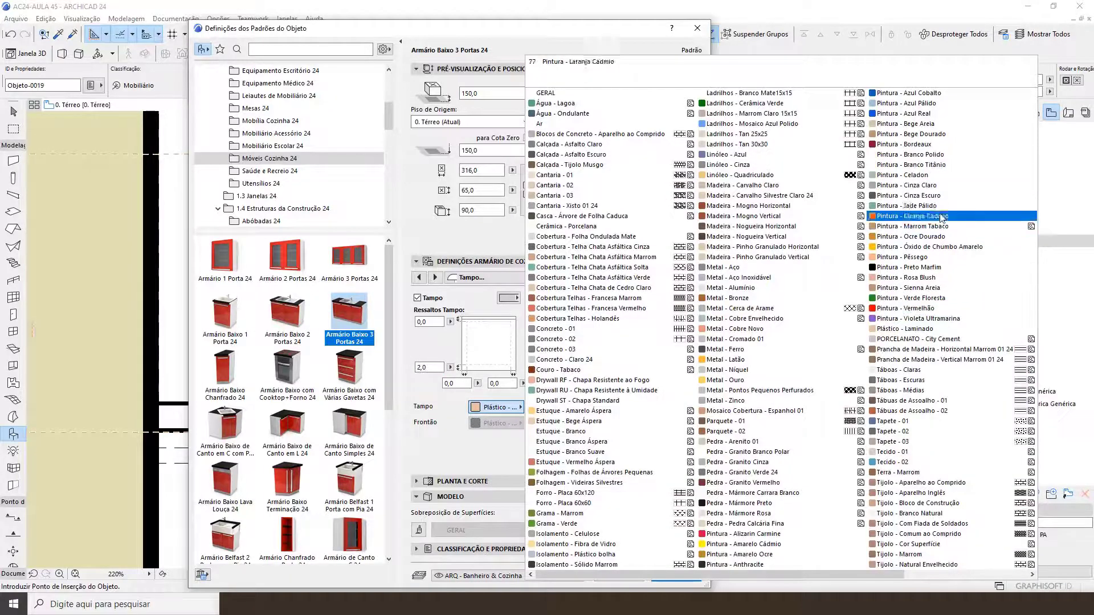
left_click(917, 228)
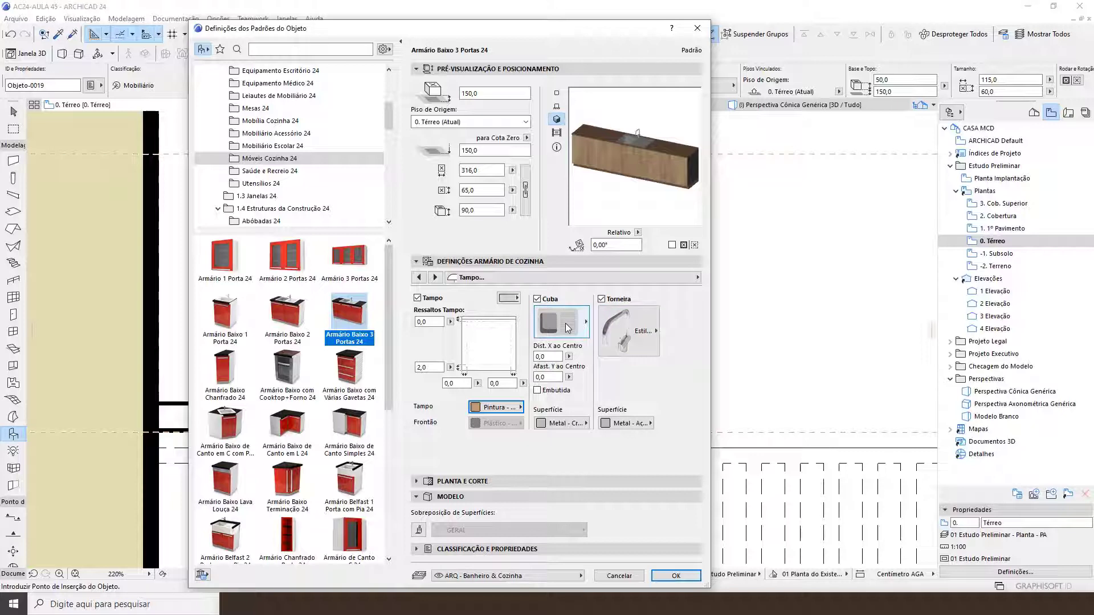
Choose the double-bowl sink with a 70 cm X distance to the centre, keep the faucet style, and enable the Embutida option
left_click(568, 325)
left_click(616, 80)
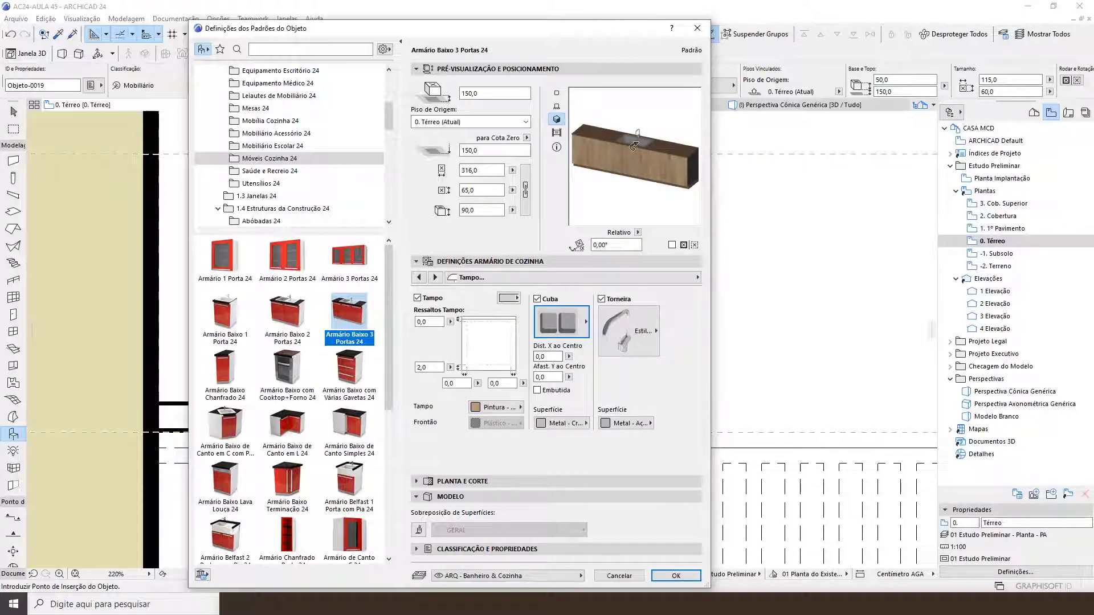
left_click(544, 357)
type("70")
key("Return")
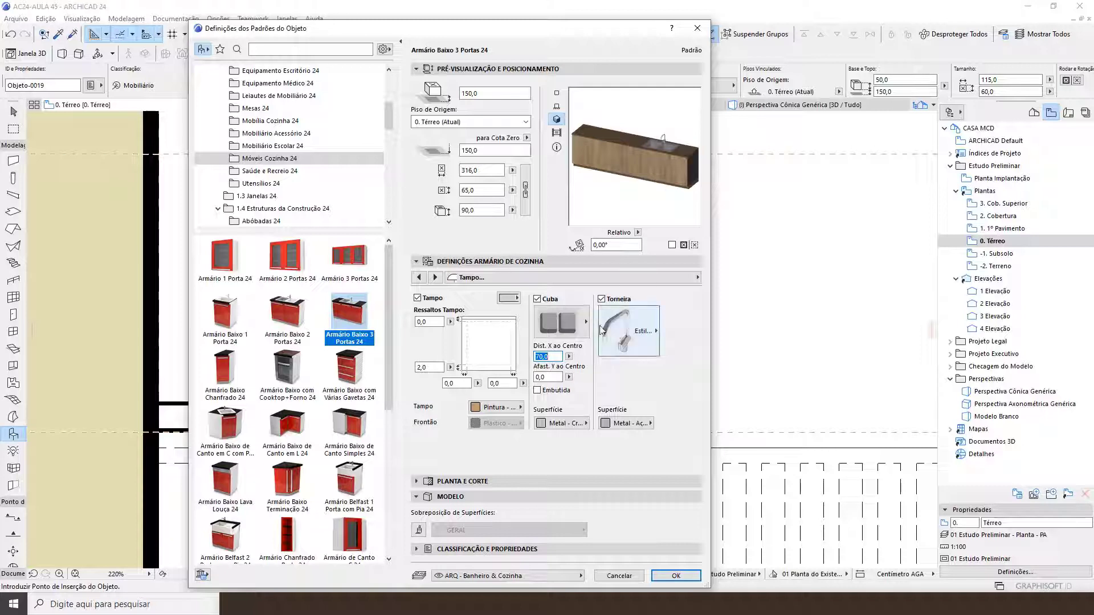
left_click(625, 330)
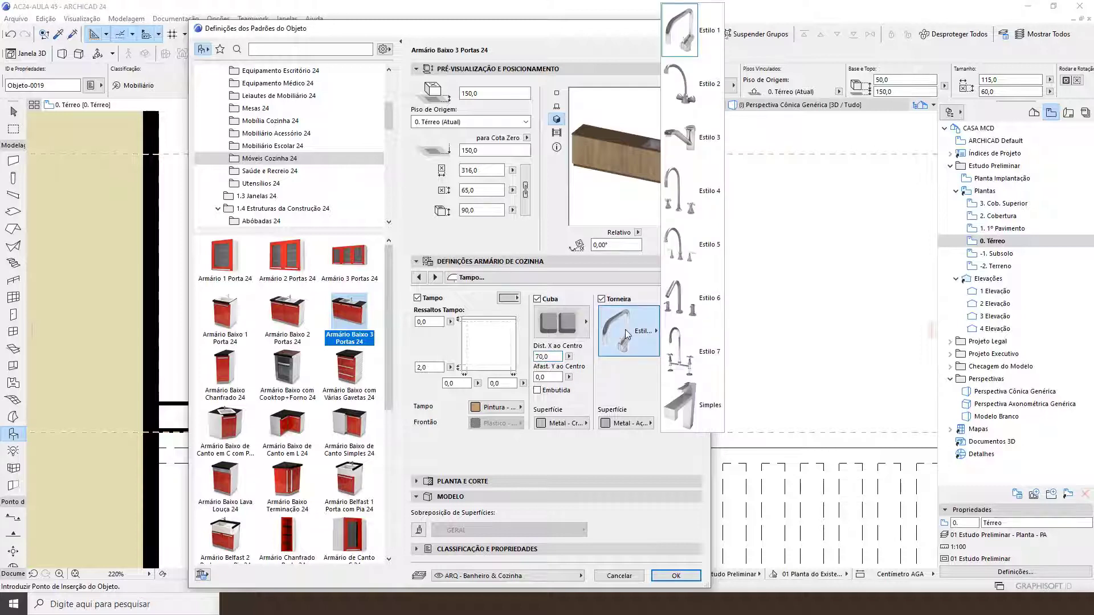
left_click(625, 330)
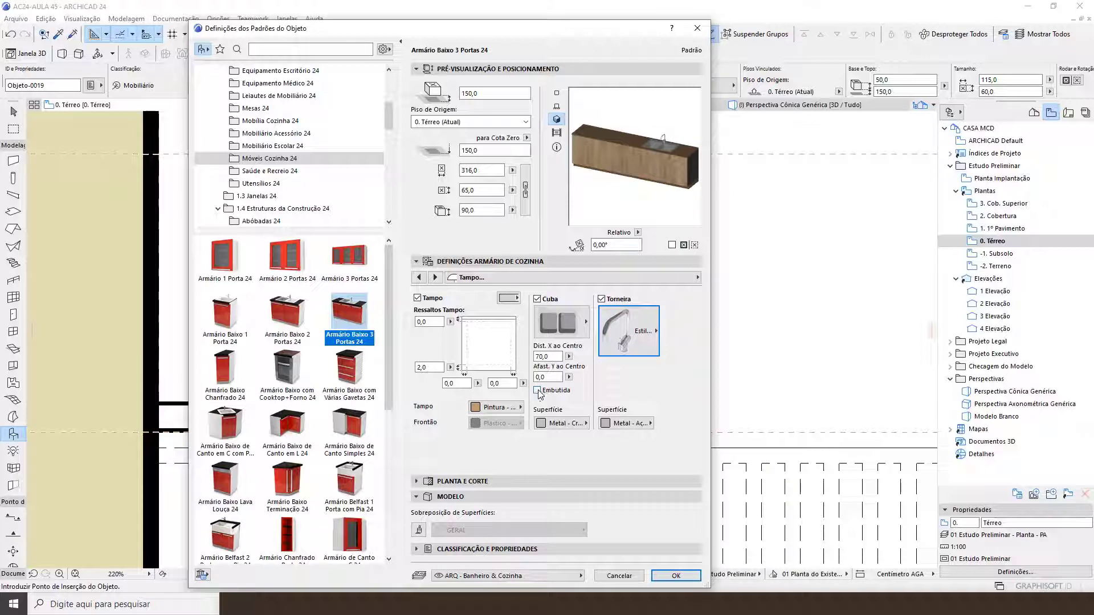
left_click(537, 391)
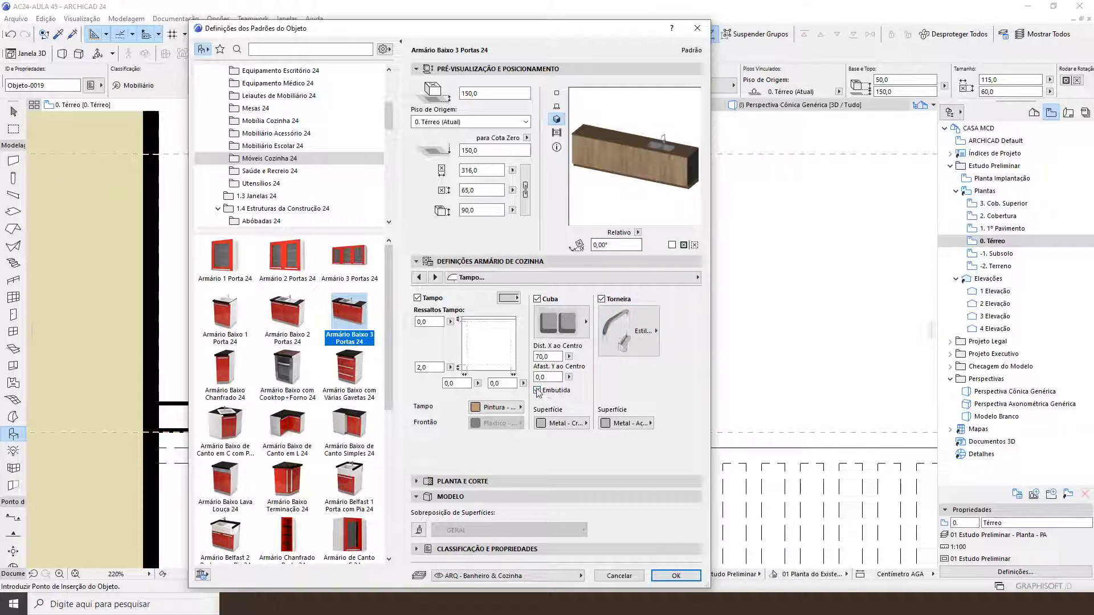
Set the base cabinet's door frame and drawer surfaces to Pintura - Anthracite and the drawer height to 15 cm
left_click(435, 278)
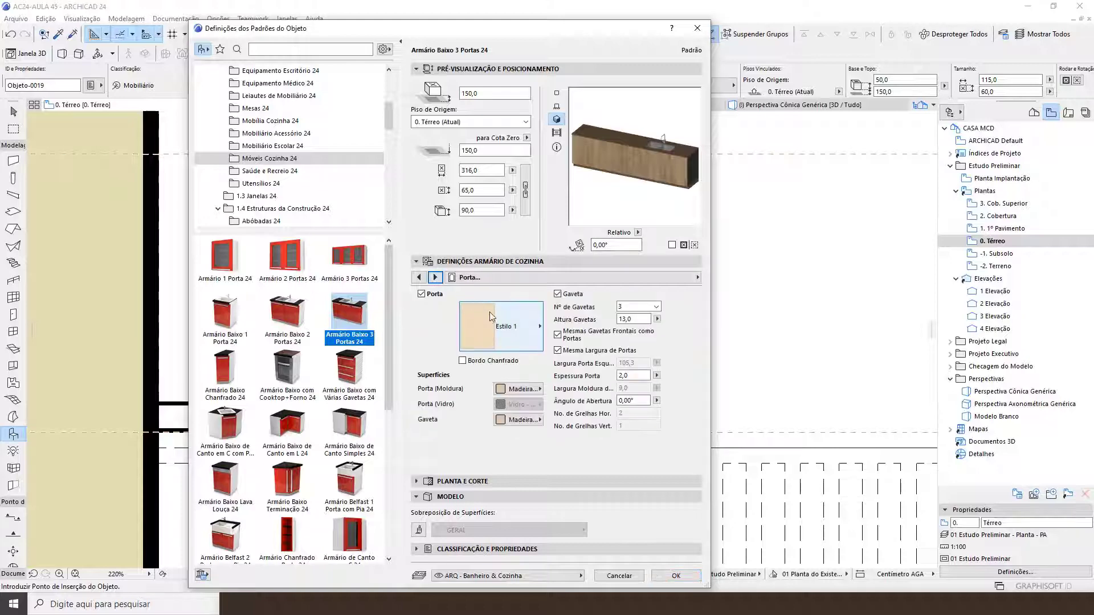
left_click(516, 327)
left_click(516, 327)
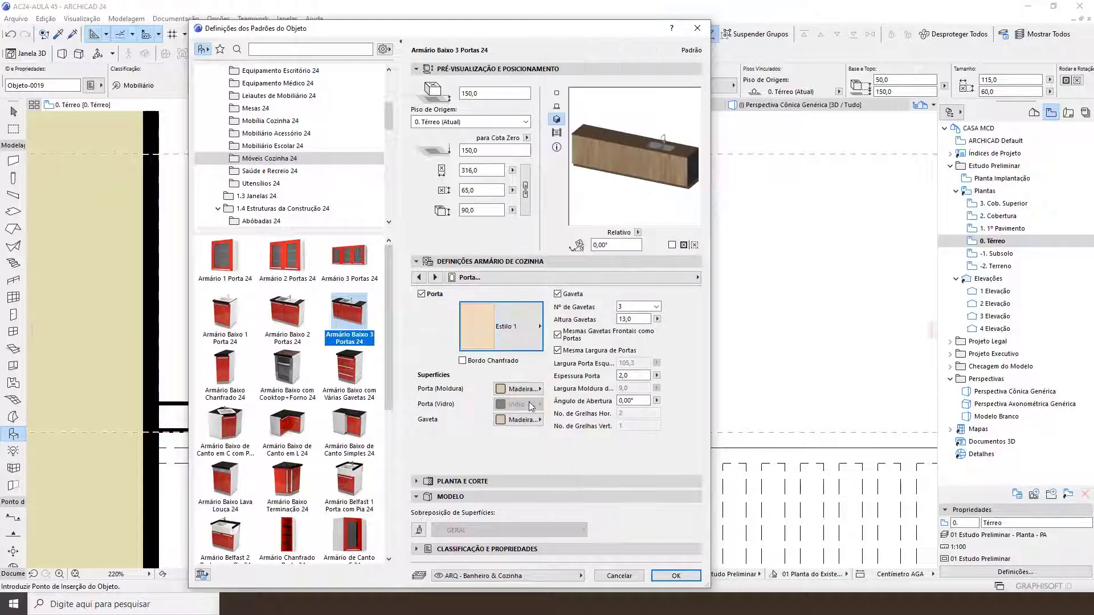
left_click(518, 388)
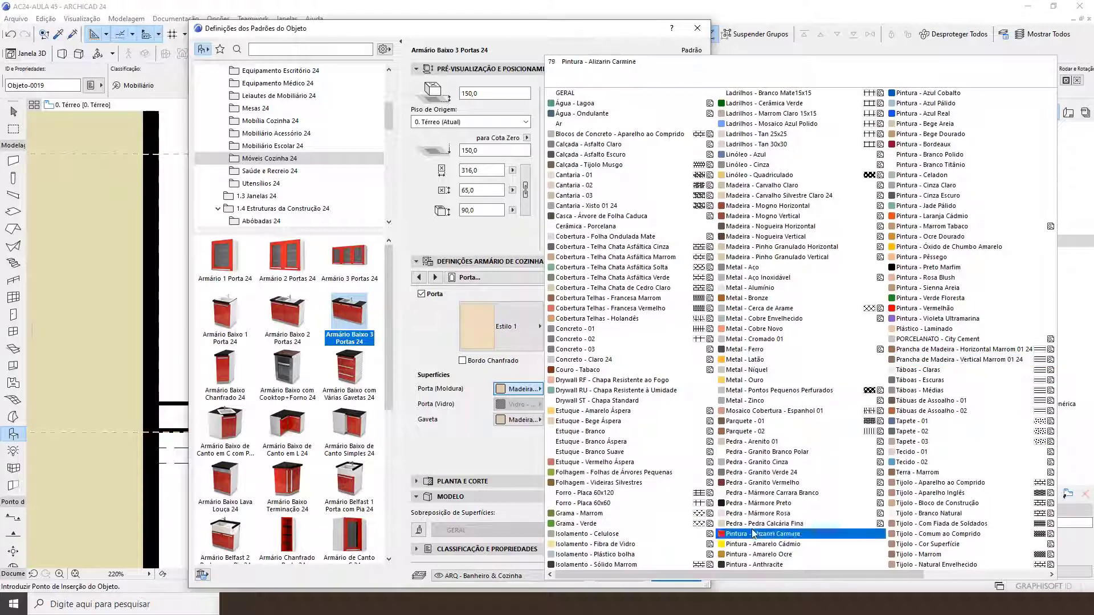
left_click(760, 564)
left_click(523, 422)
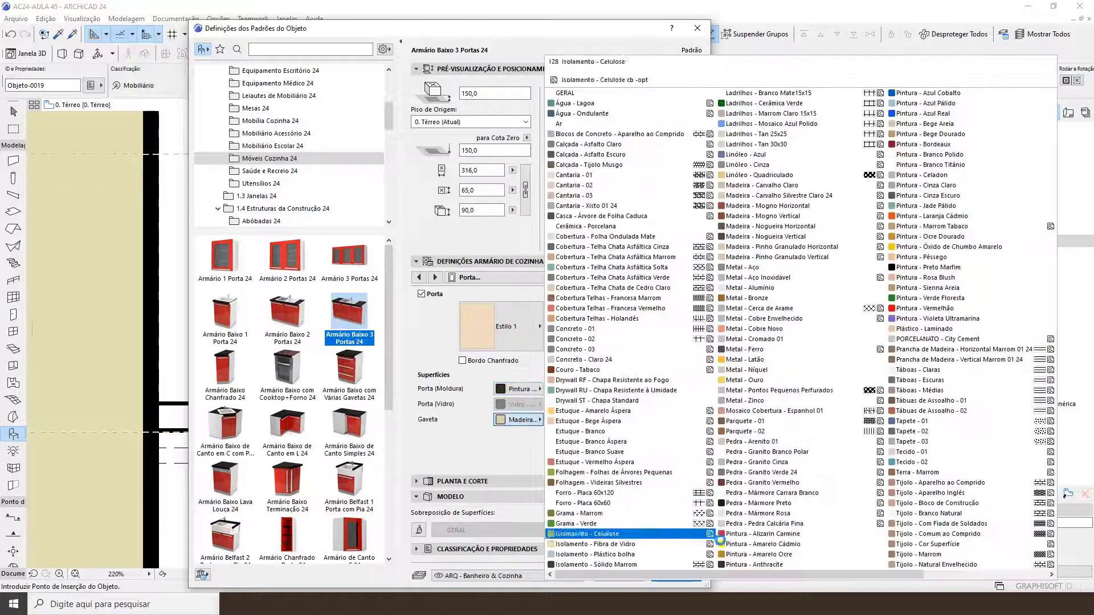
left_click(736, 561)
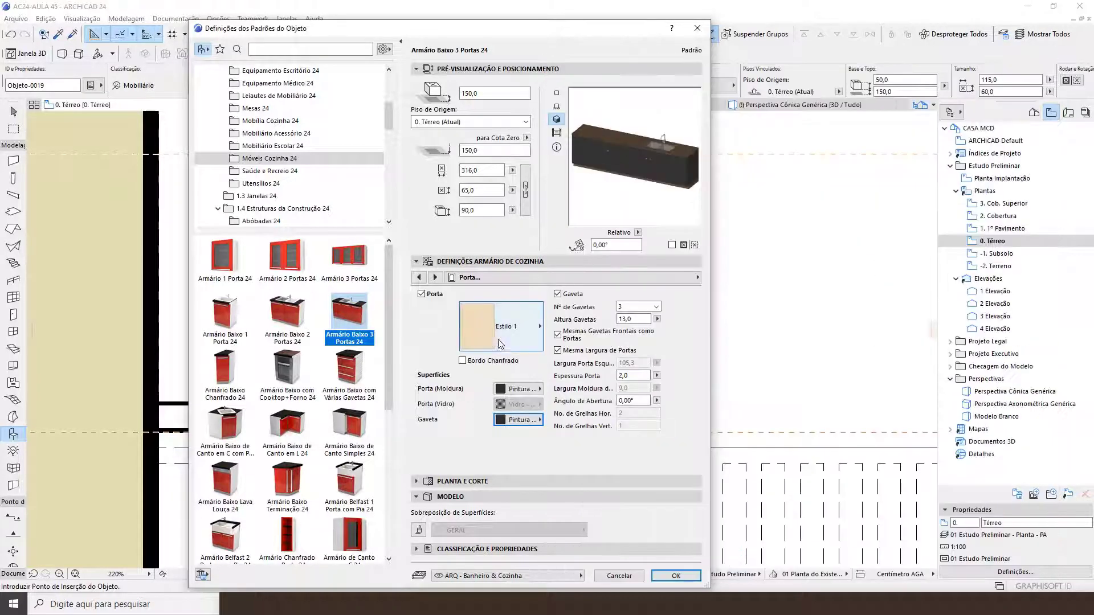
left_click(629, 319)
type("15")
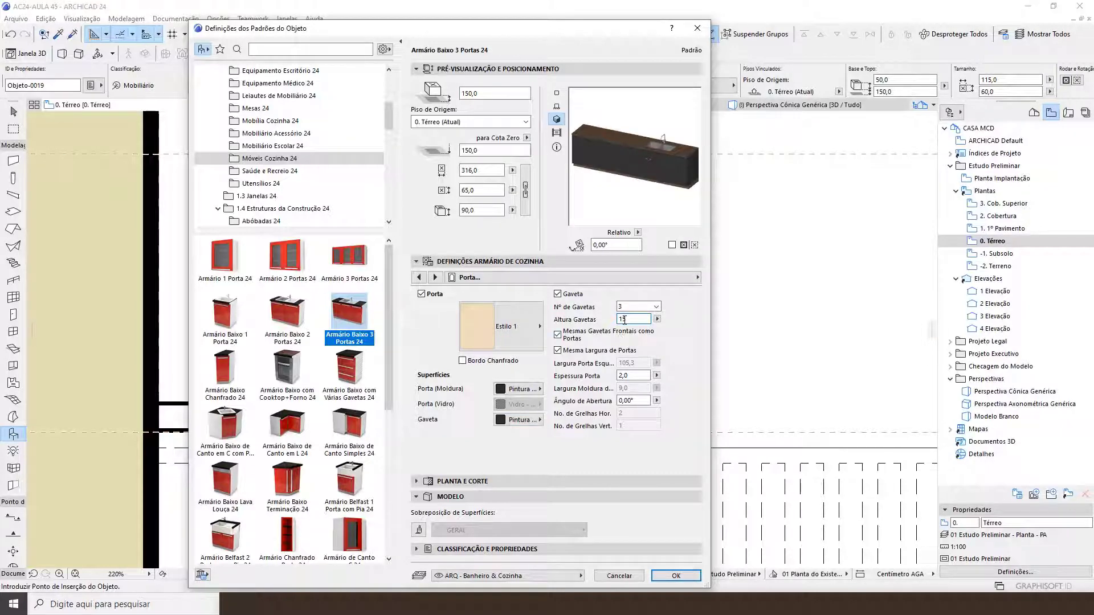
Enable the left, right and rear end panels of the base cabinet and set their surface to Pintura - Anthracite
left_click(435, 277)
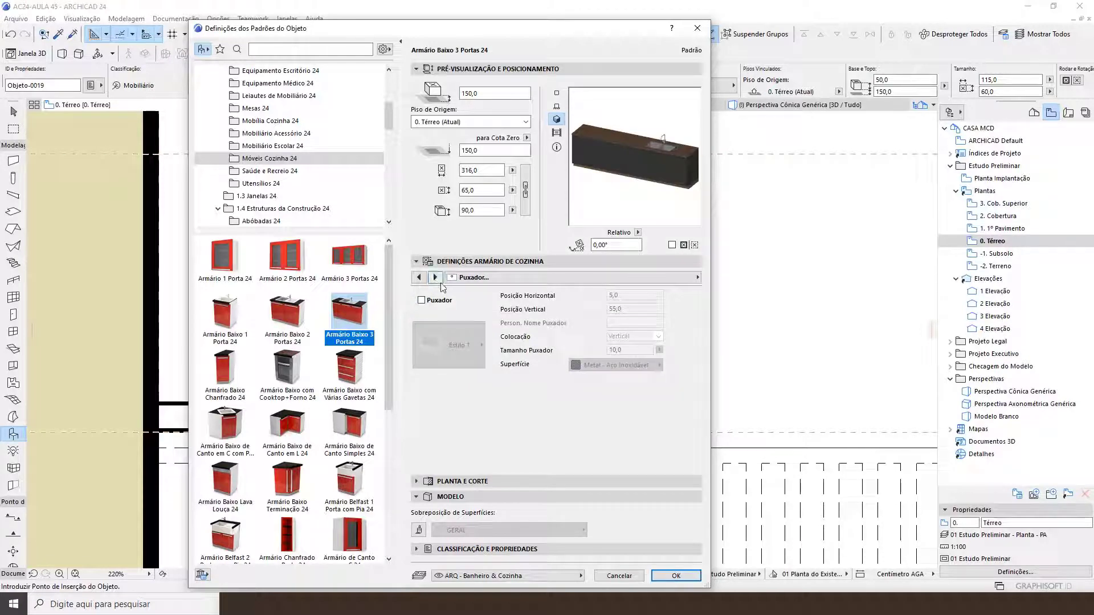
left_click(435, 277)
left_click(494, 297)
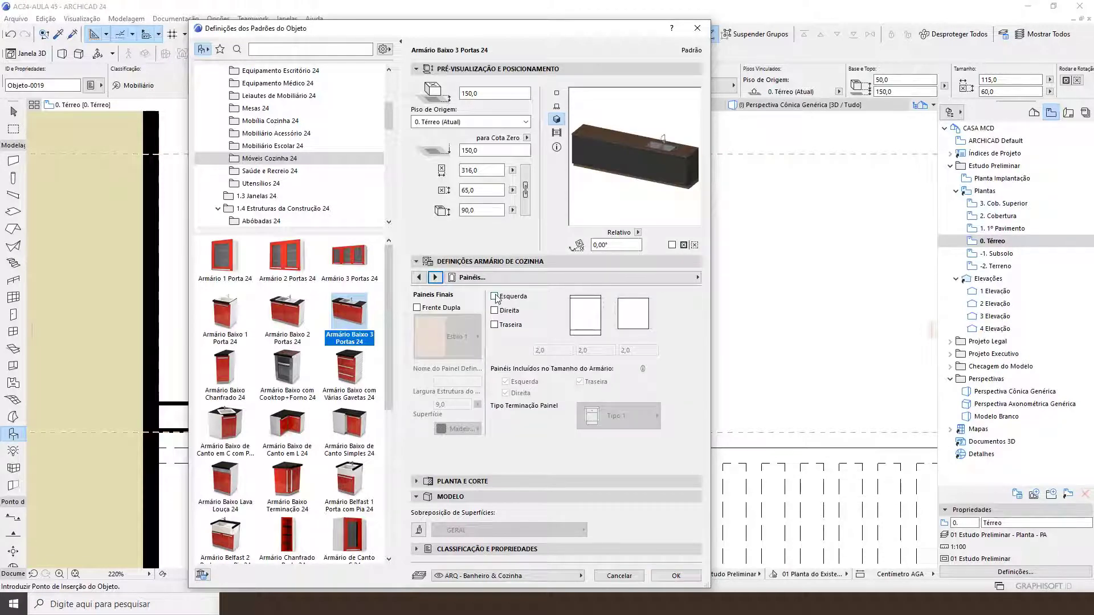
left_click(494, 310)
left_click(494, 325)
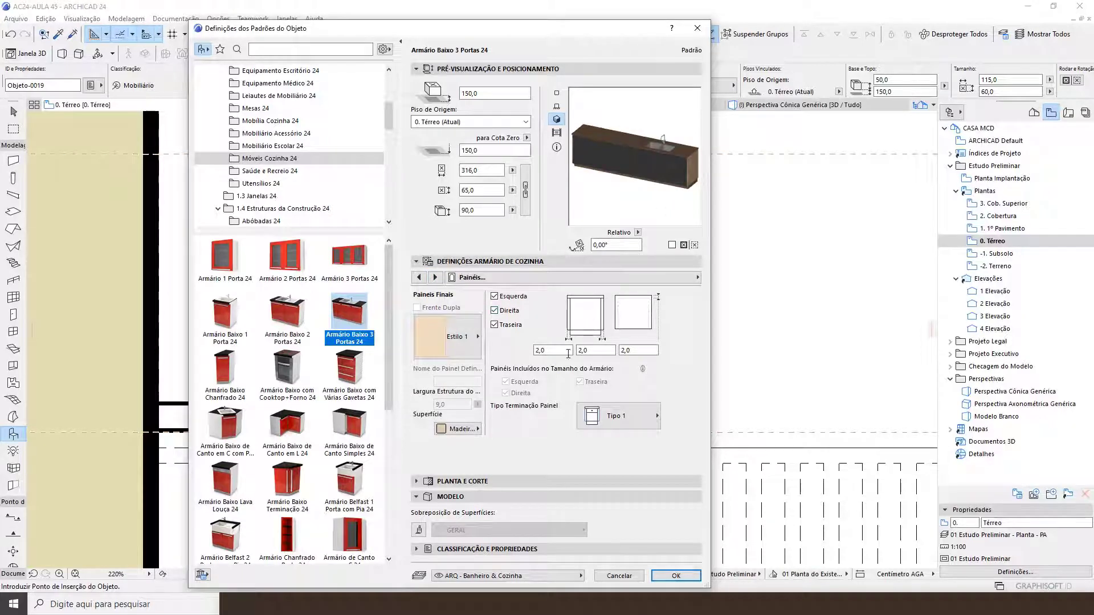
left_click(458, 429)
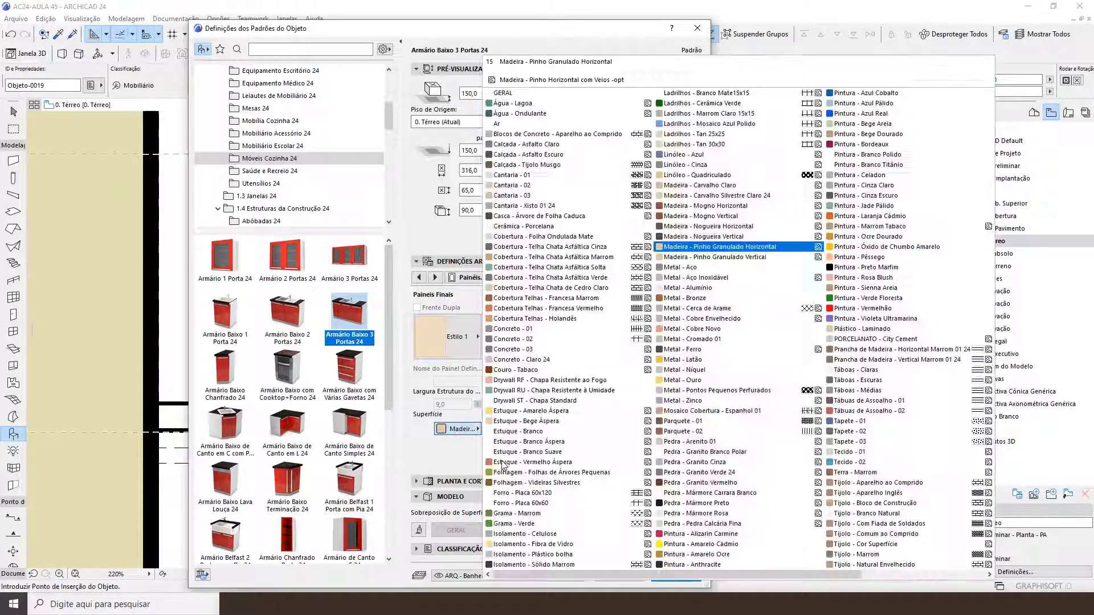
left_click(691, 565)
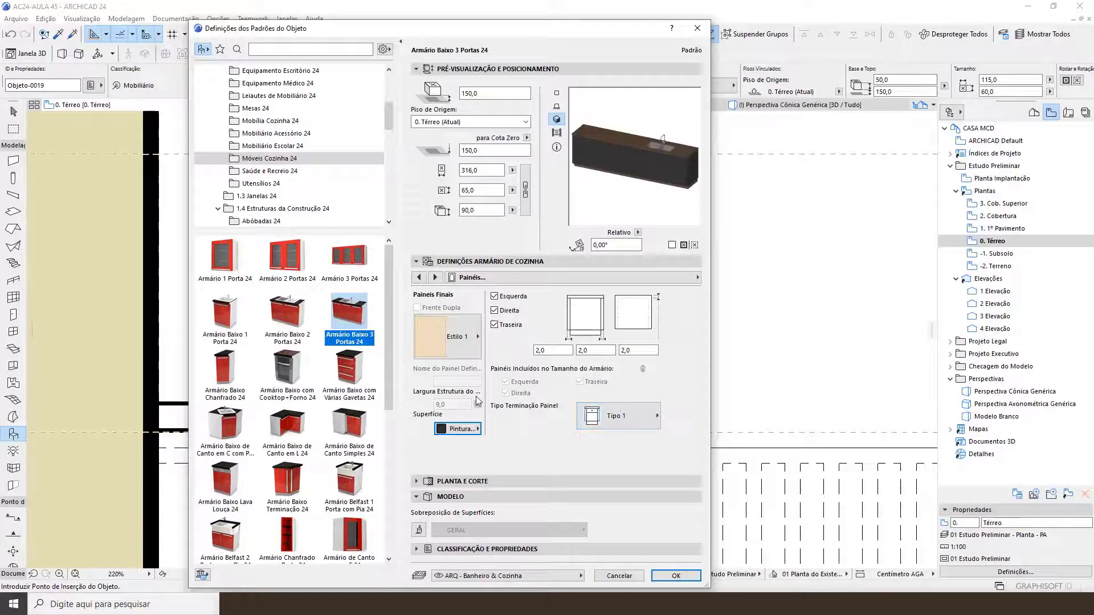
Show the cabinet's 2D preview and choose the last edge visibility option for its 2D representation
left_click(434, 278)
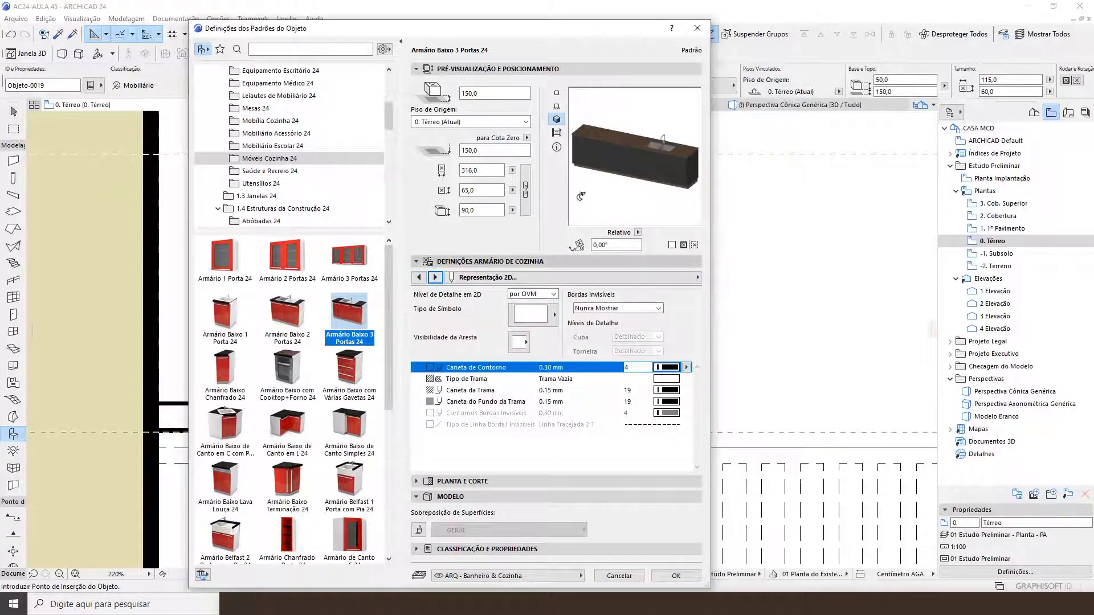
left_click(557, 94)
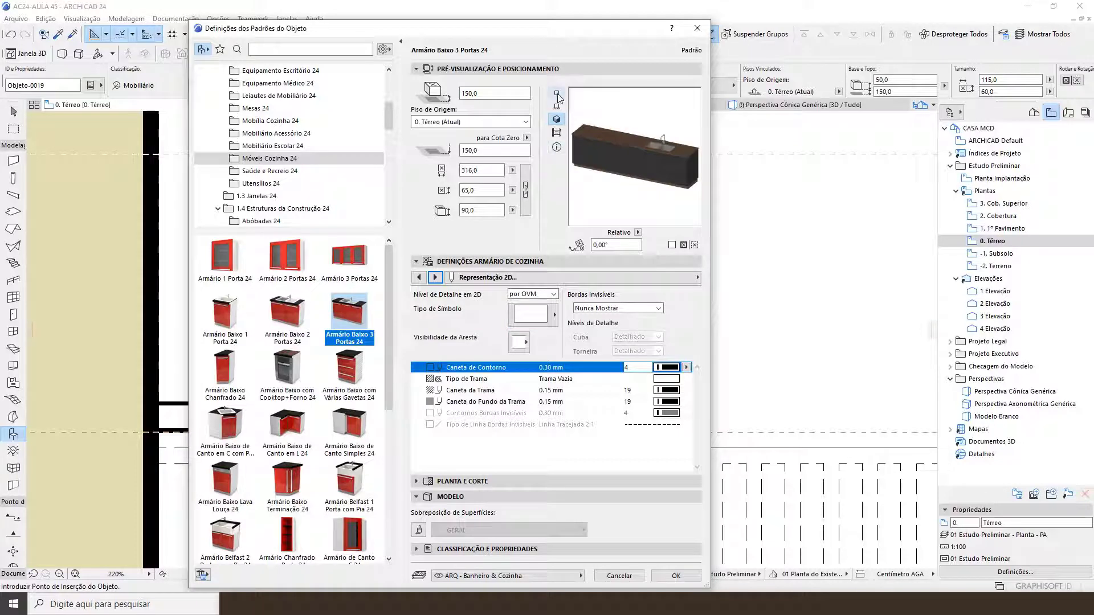
left_click(524, 346)
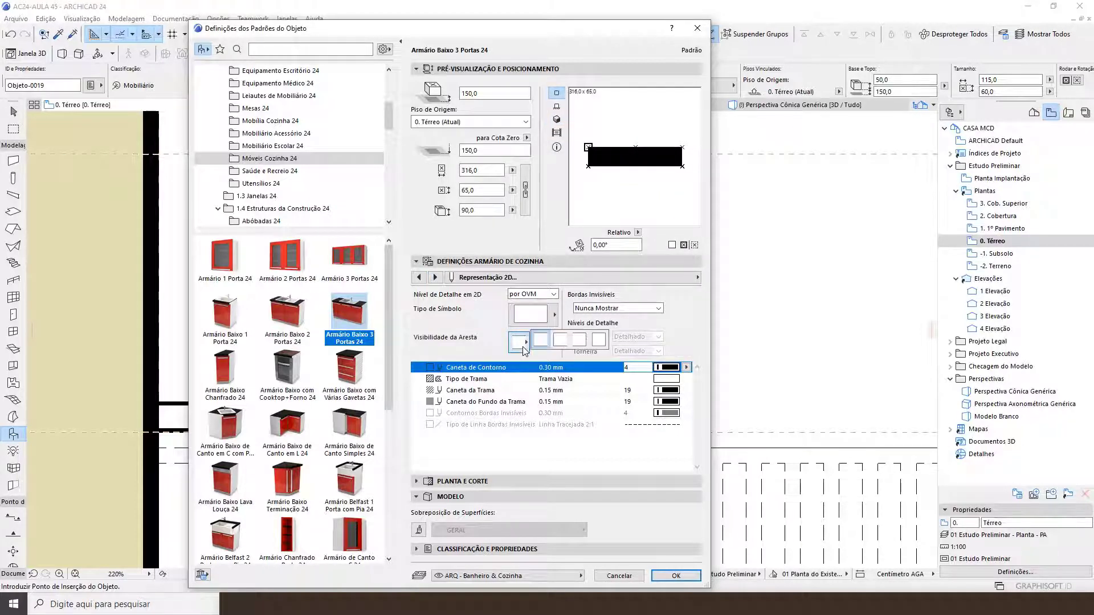
left_click(598, 341)
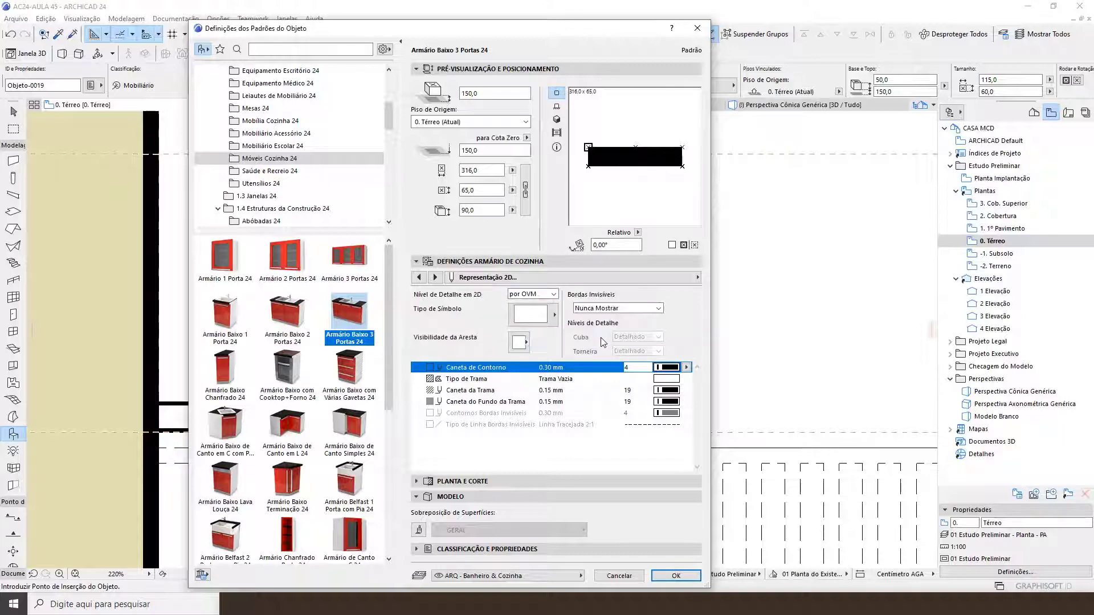
Set the cabinet's 2D contour pen to 8 and both its fill pen and fill background pen to 26
left_click(686, 368)
left_click(772, 369)
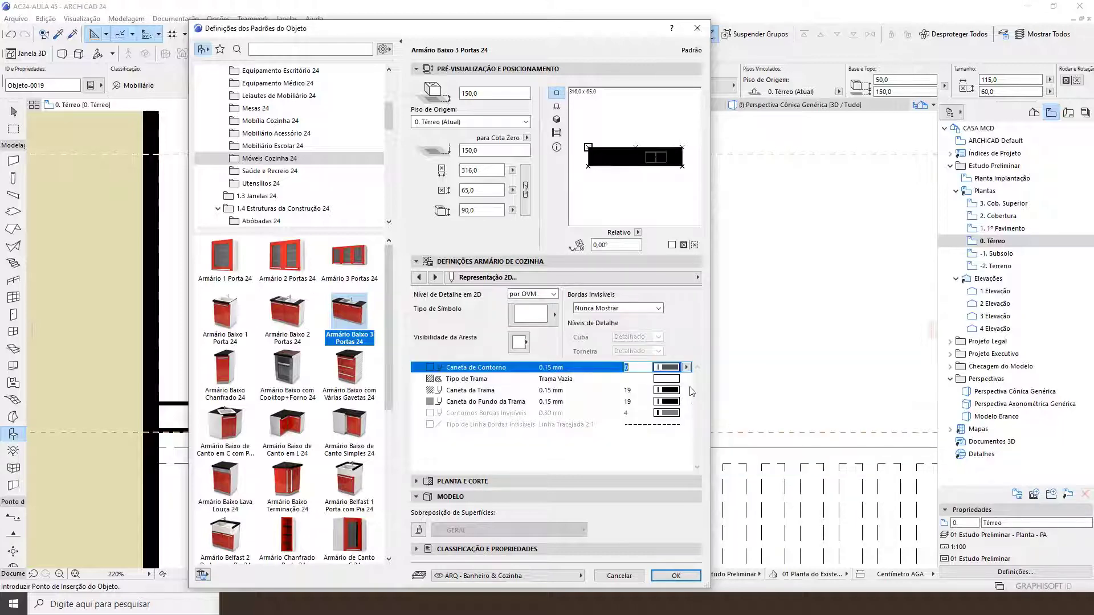
left_click(685, 390)
left_click(748, 400)
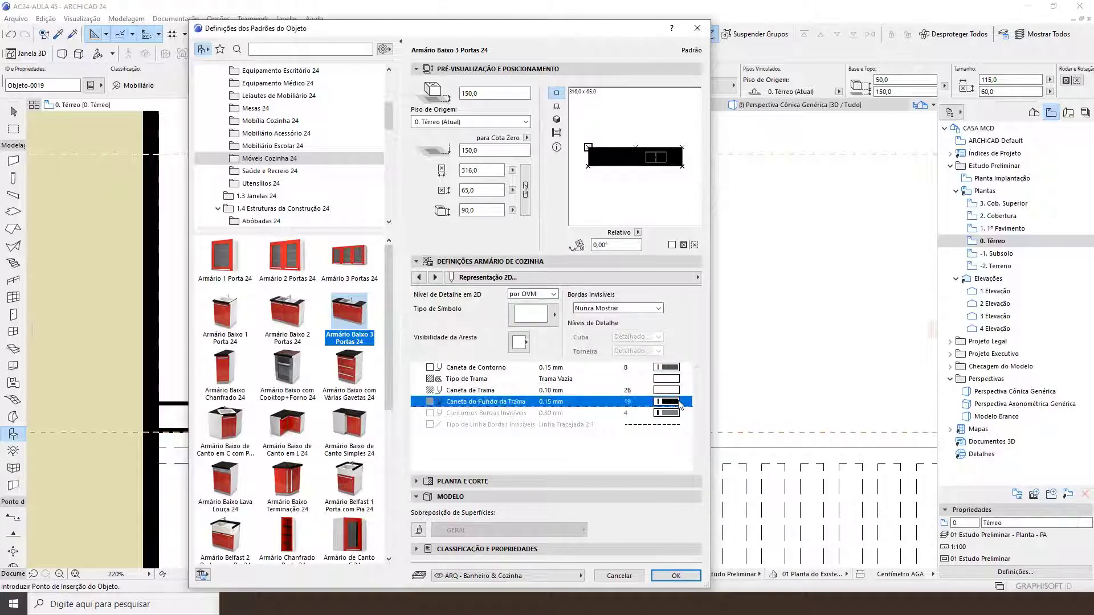
left_click(686, 402)
left_click(750, 410)
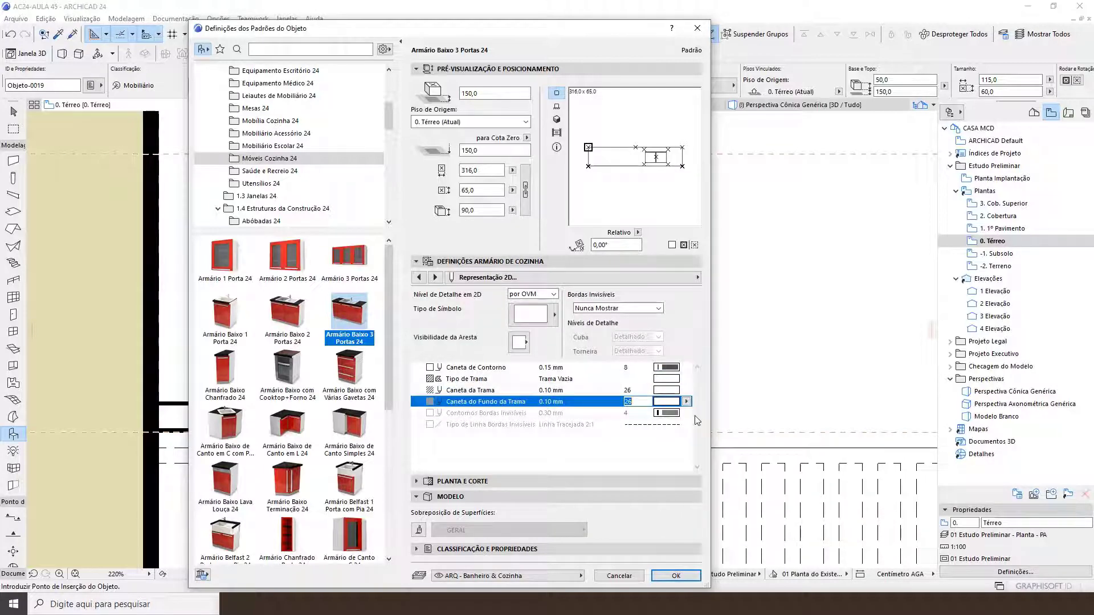
left_click(688, 415)
Set the cabinet's 3D detail level to Completo and accept the object settings
left_click(434, 277)
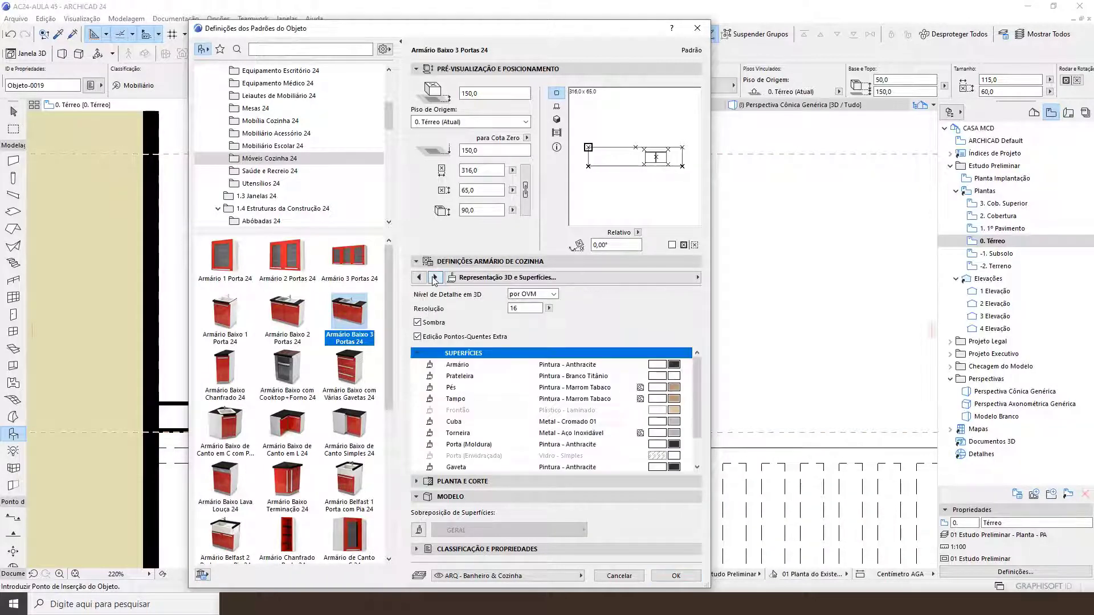
left_click(538, 295)
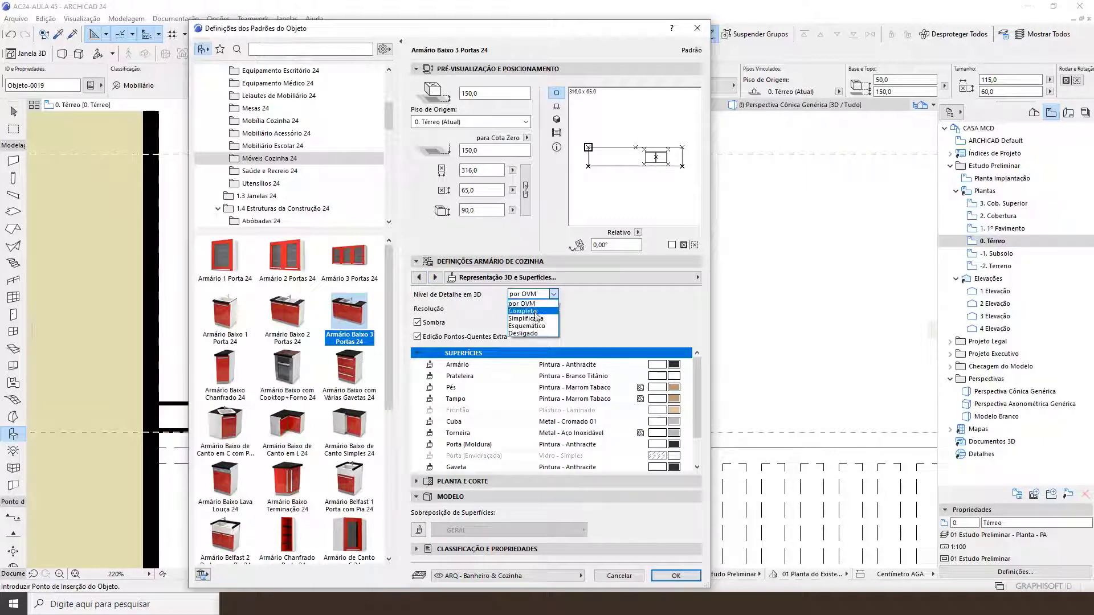
left_click(535, 311)
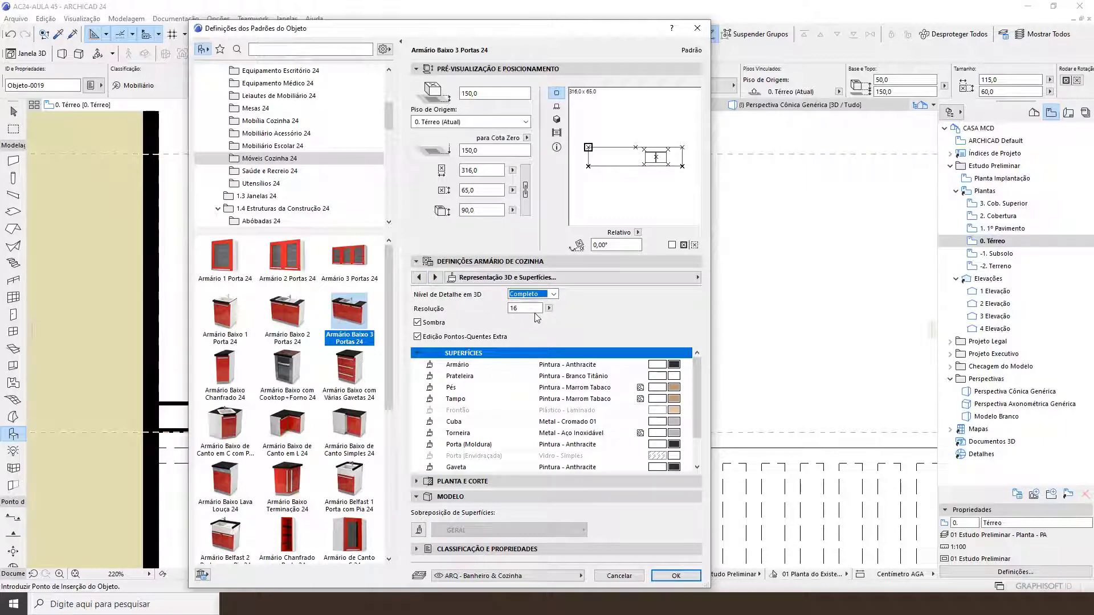
left_click(434, 277)
left_click(434, 277)
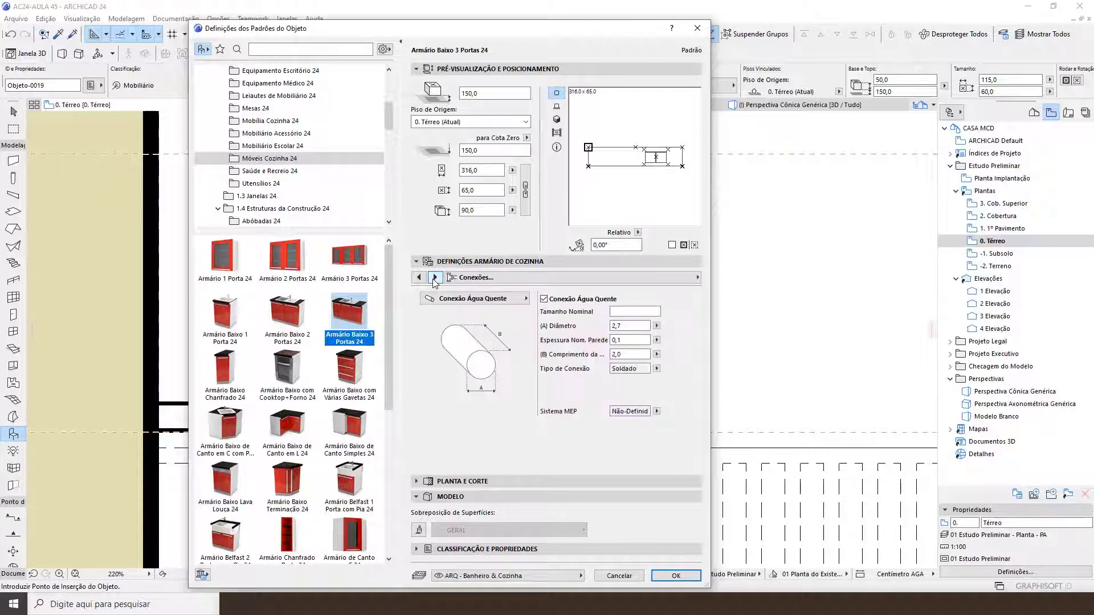
left_click(435, 277)
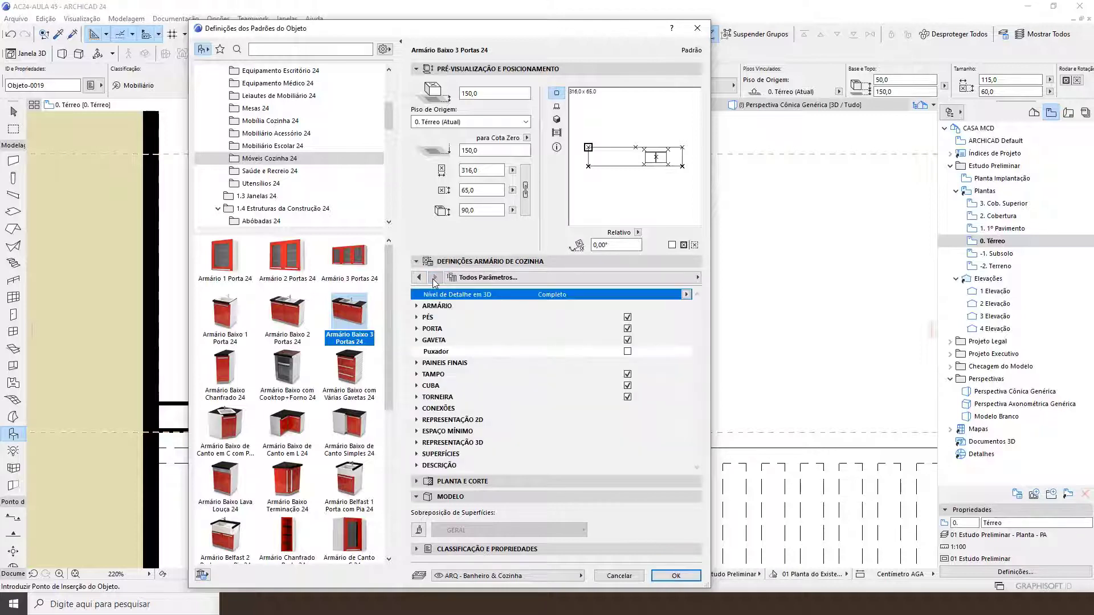
left_click(676, 576)
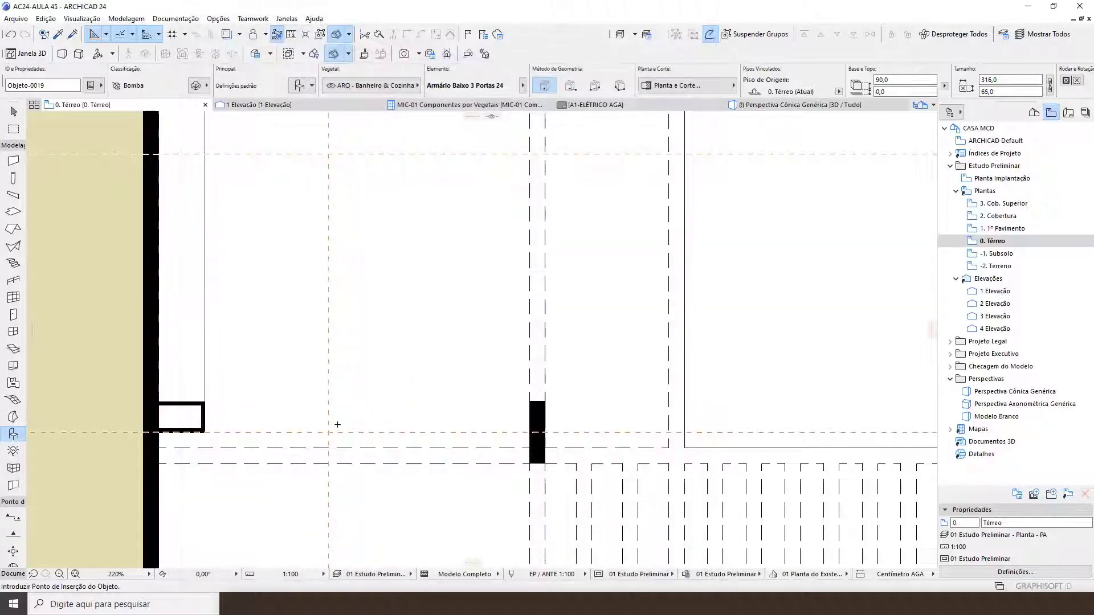
Place the 316 cm base cabinet in the ground-floor plan and move its lower corner farthest from the wall onto the guide line intersection
left_click(328, 460)
key("Escape")
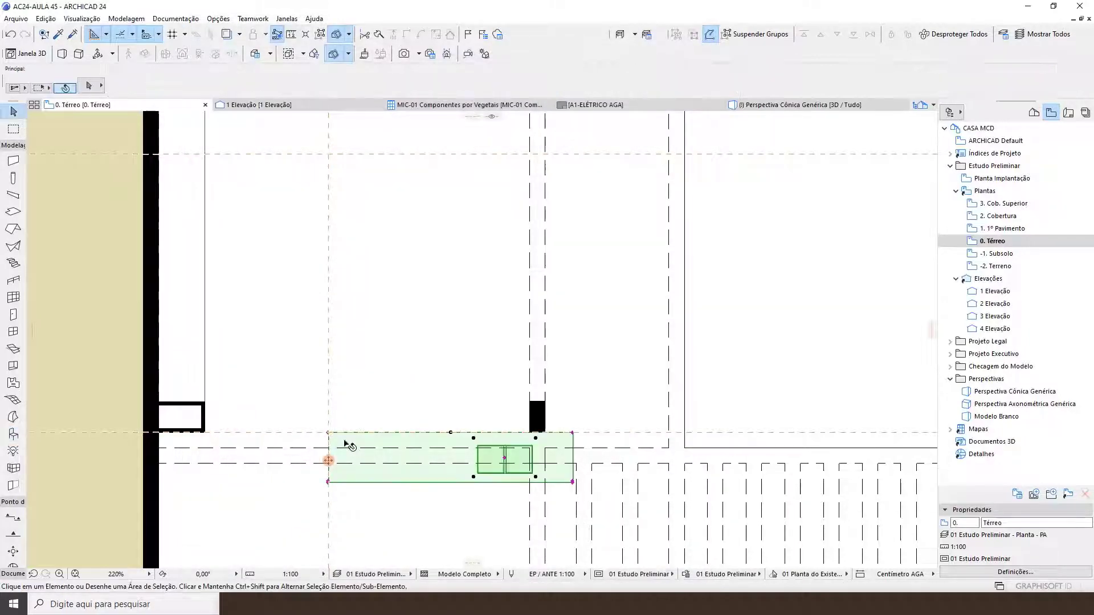
key("ctrl+d")
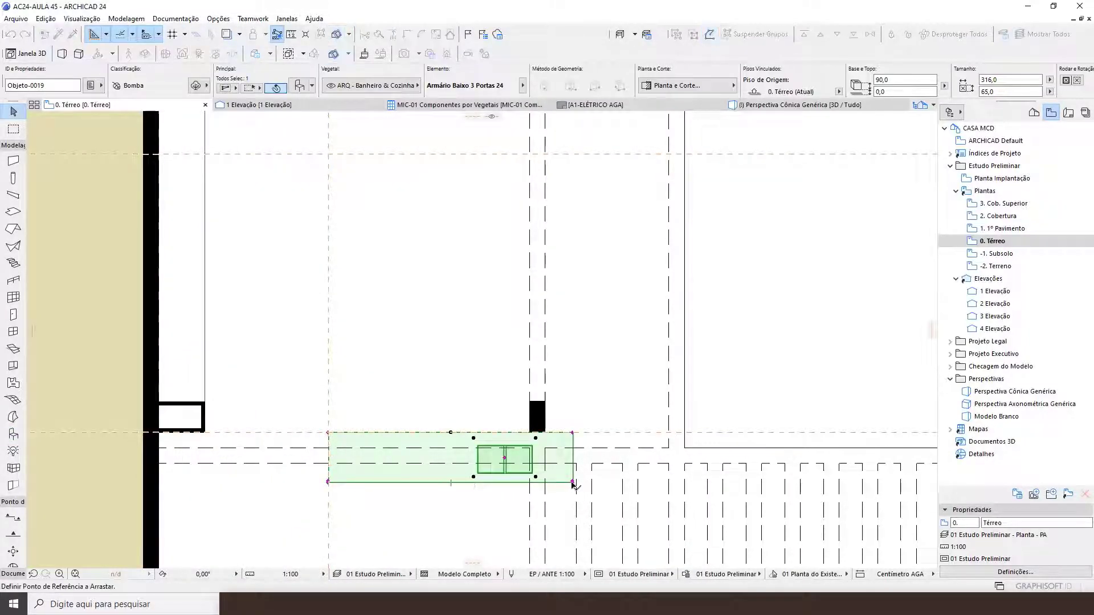
left_click(573, 482)
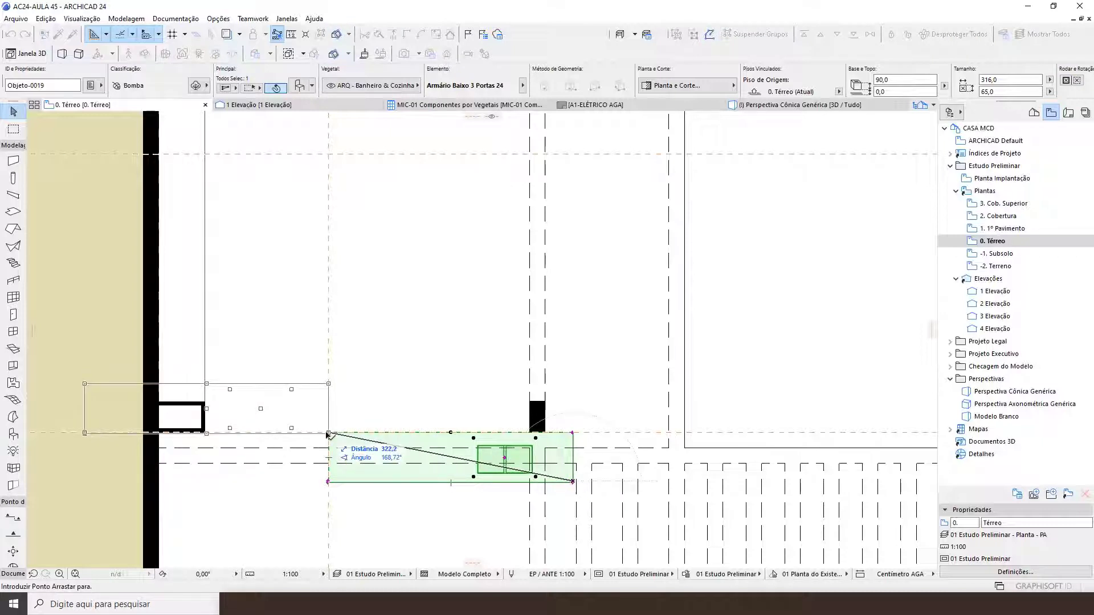
left_click(328, 435)
scroll(329, 434, "up", 5)
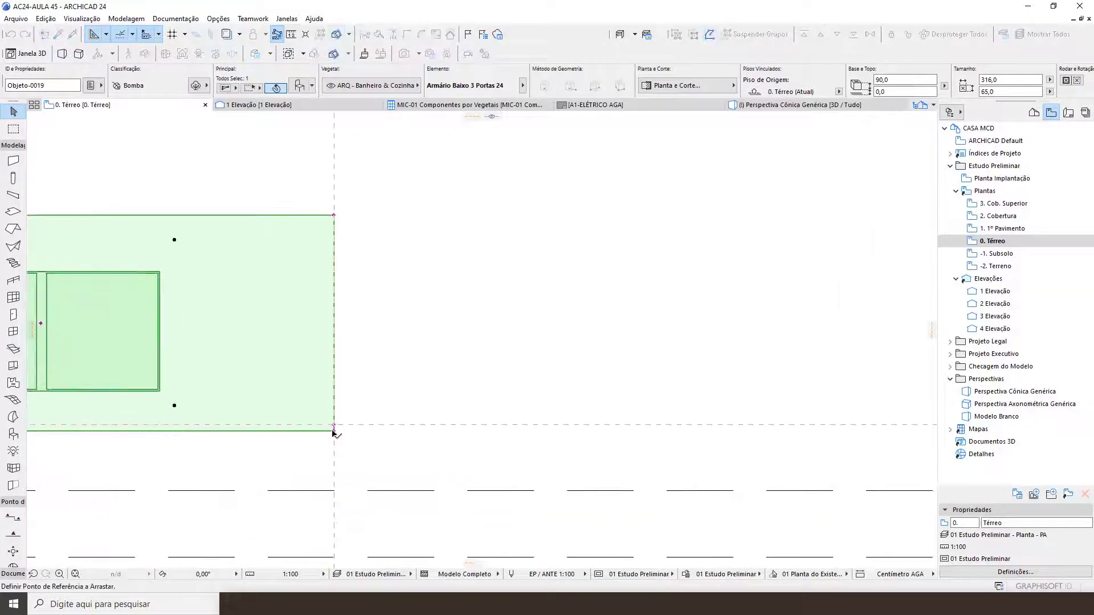
Rotate the base cabinet 90° clockwise about its corner at the guide intersection so it runs along the vertical guide
key("ctrl+e")
left_click(334, 424)
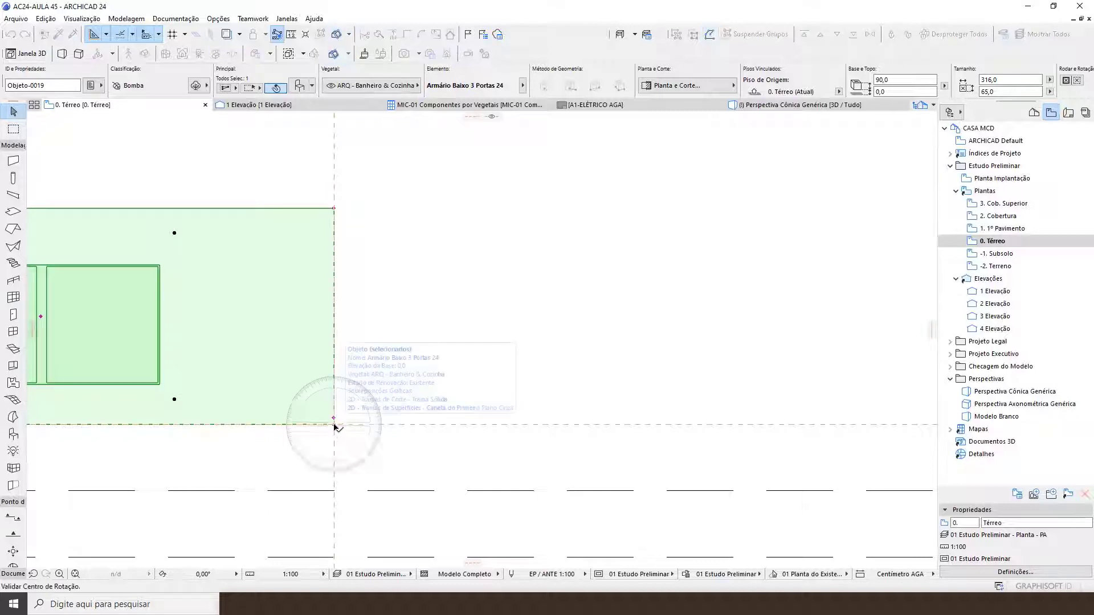
left_click(296, 425)
left_click(350, 285)
scroll(410, 456, "down", 5)
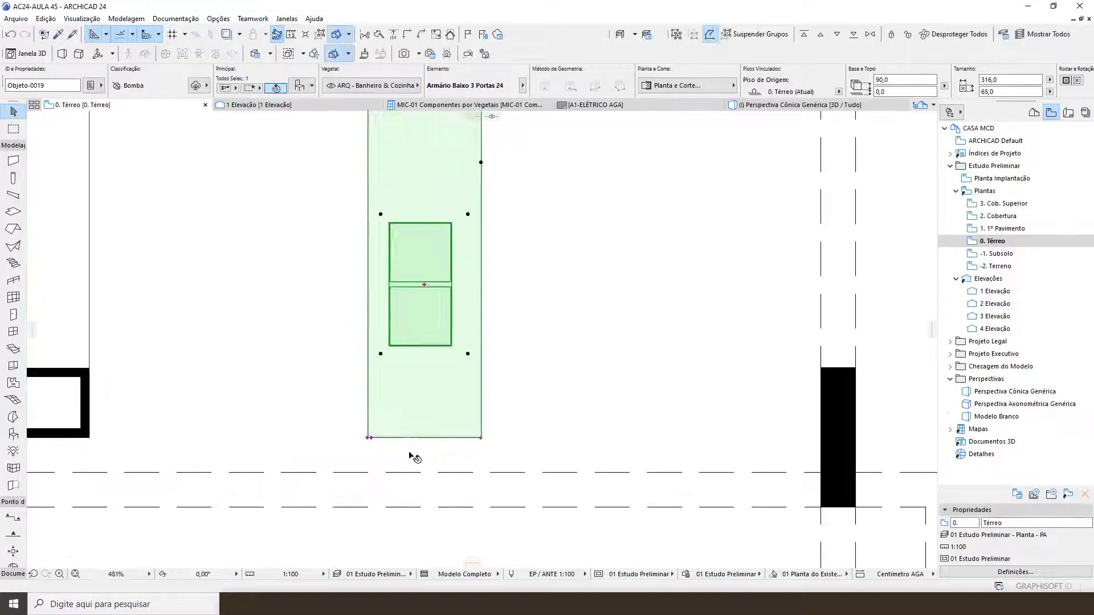
scroll(454, 376, "up", 3)
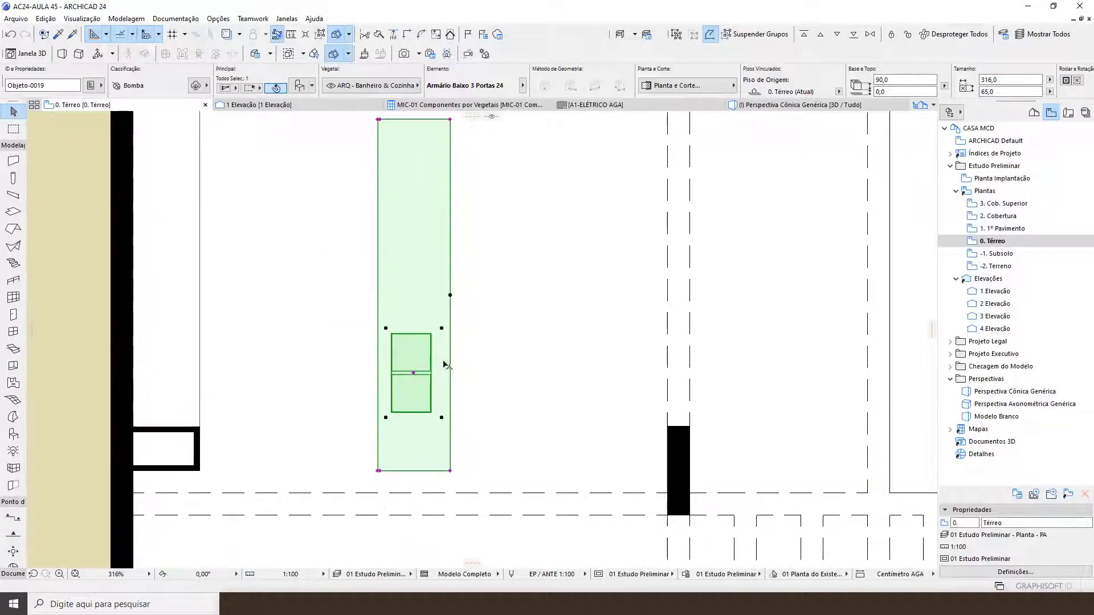
scroll(430, 422, "up", 5)
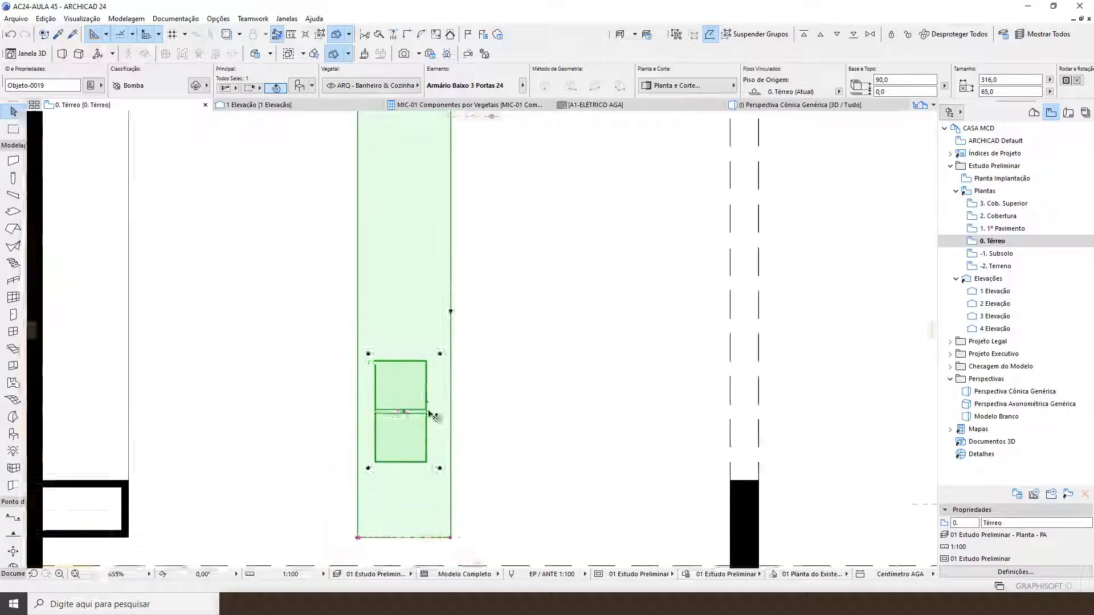
scroll(467, 396, "down", 3)
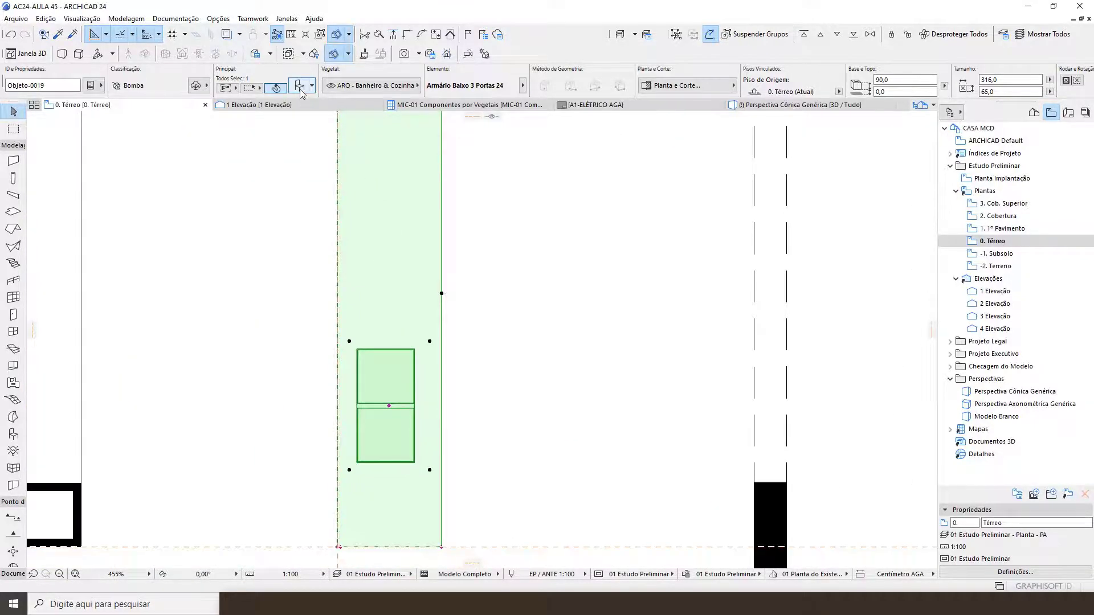
Set the cabinet's 2D detail level to Simbólico, accept the settings and deselect it
left_click(299, 87)
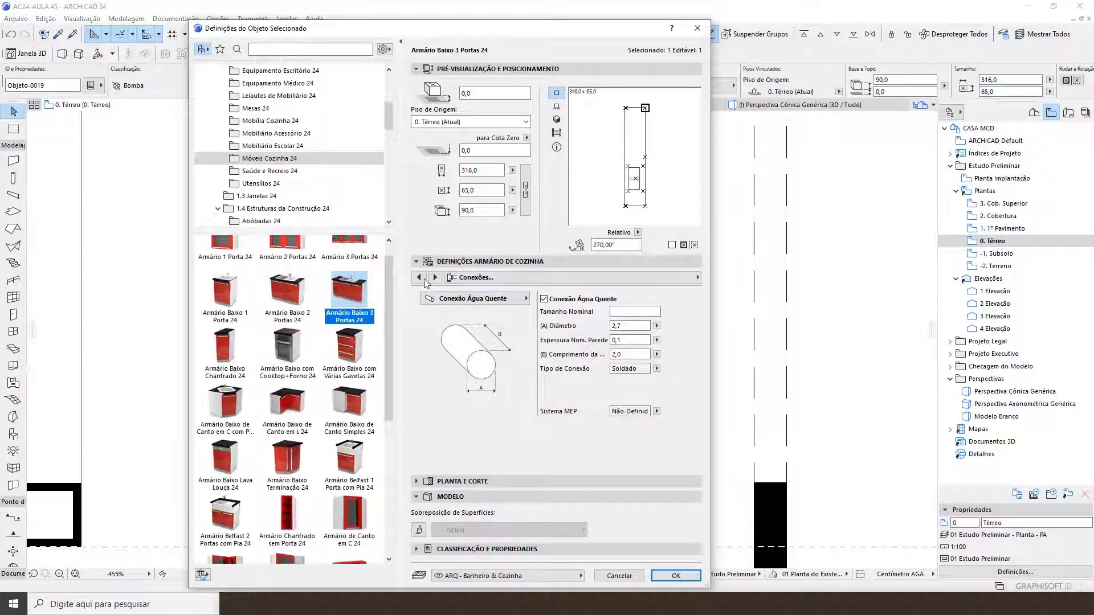
left_click(419, 278)
left_click(419, 277)
left_click(420, 277)
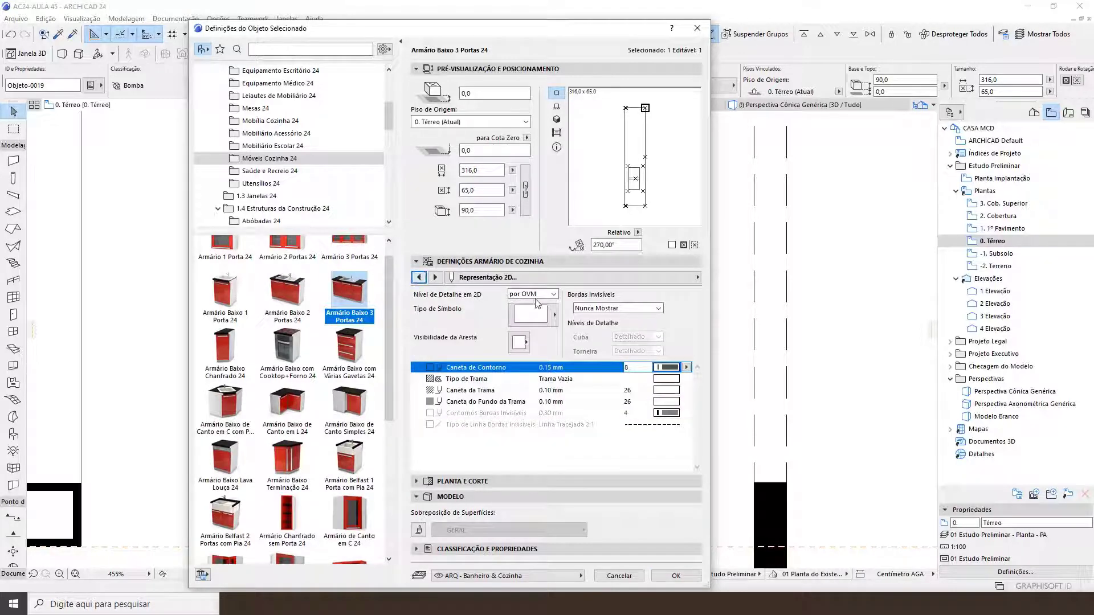
left_click(534, 296)
left_click(522, 312)
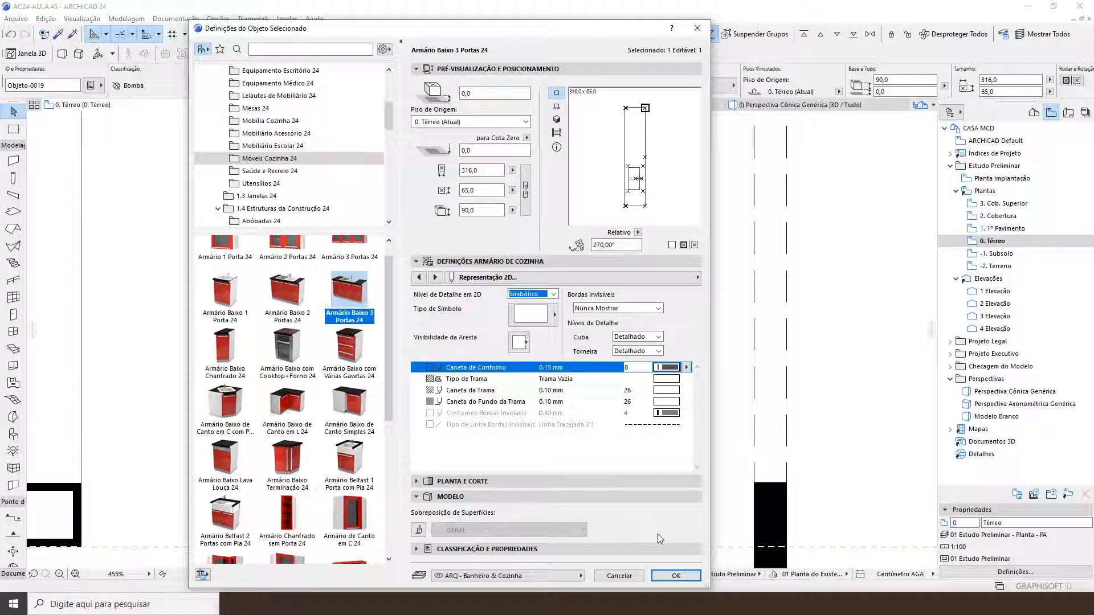
key("Return")
scroll(422, 437, "up", 4)
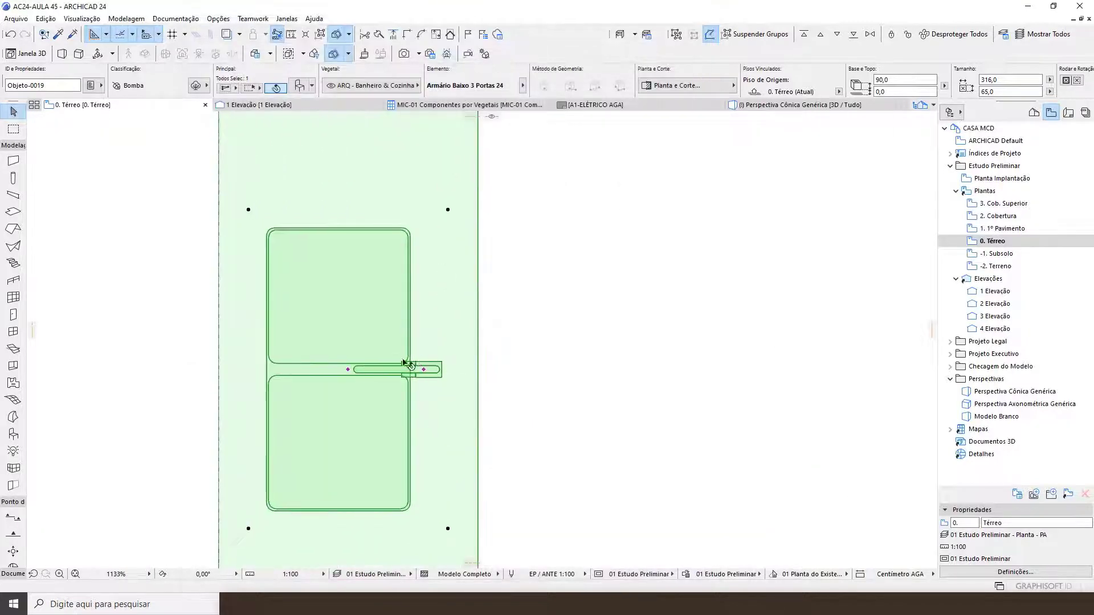
key("Escape")
scroll(415, 435, "down", 5)
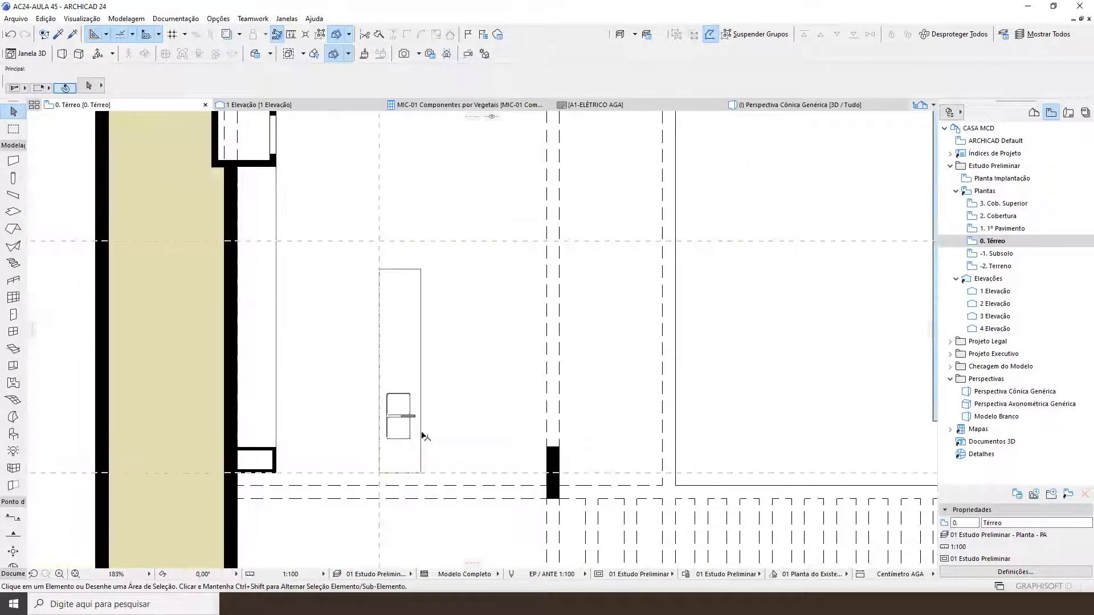
Show the kitchen island in the 3D perspective and open the Conexões page of its object settings
key("F3")
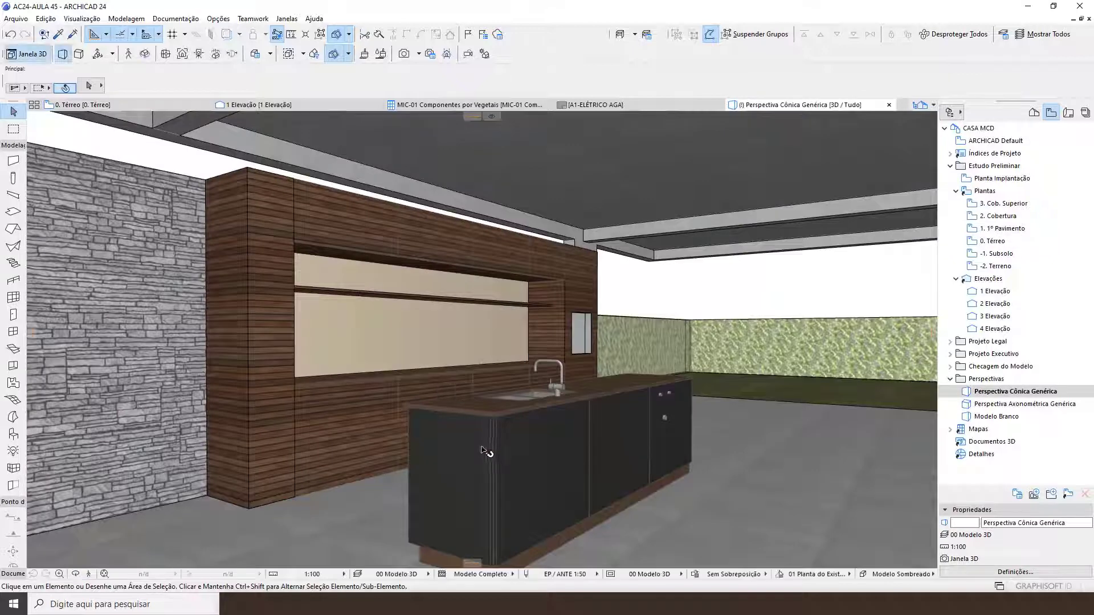
middle_click_drag(490, 447, 229, 435, "shift")
scroll(420, 432, "up", 3)
scroll(229, 434, "down", 5)
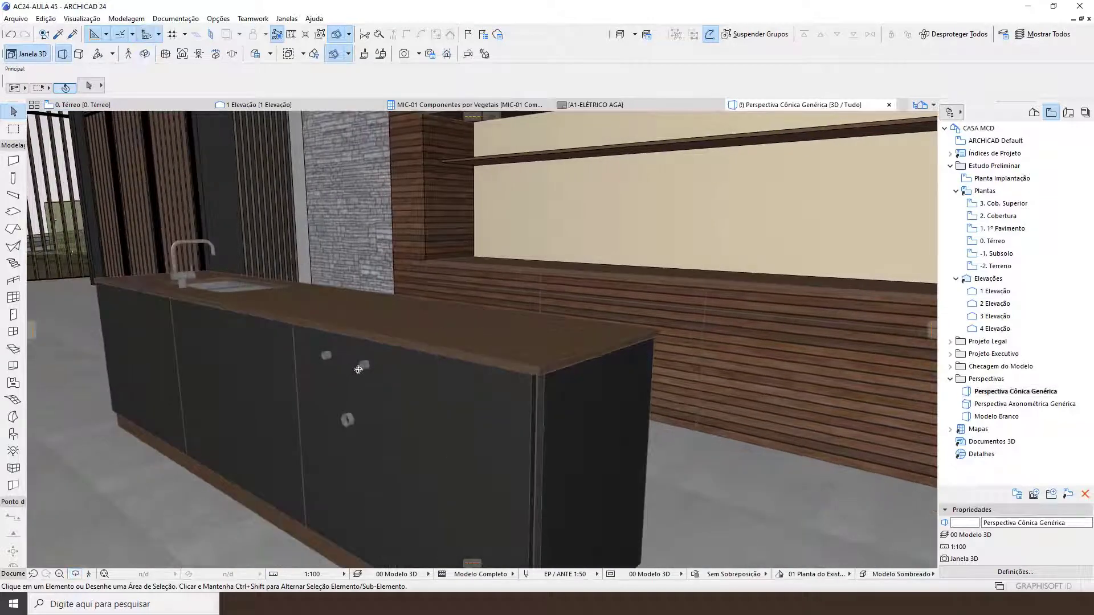
left_click(358, 369)
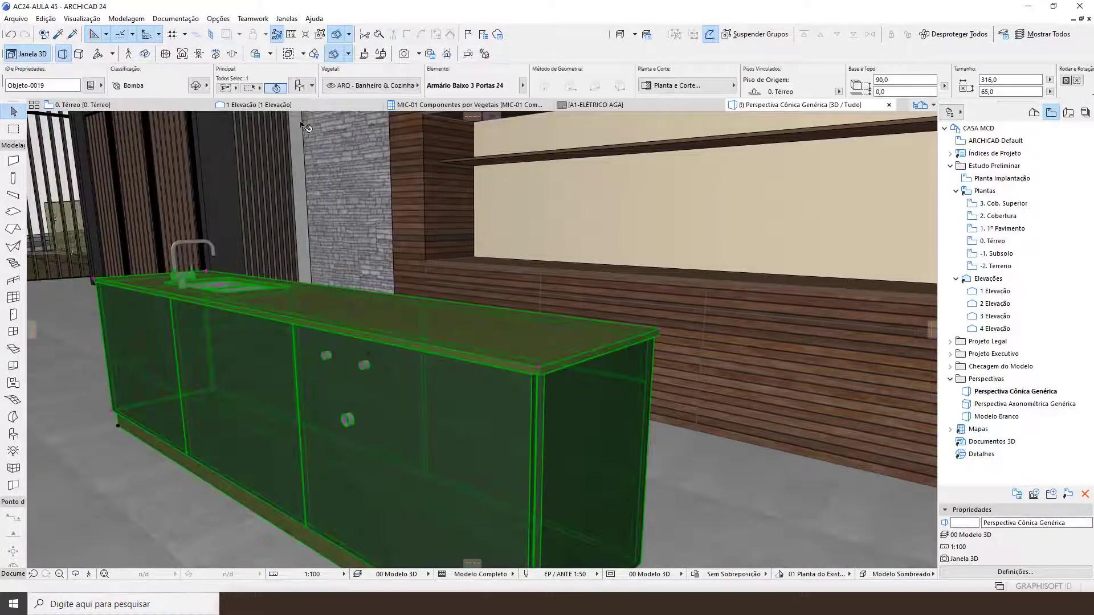
double_click(339, 350)
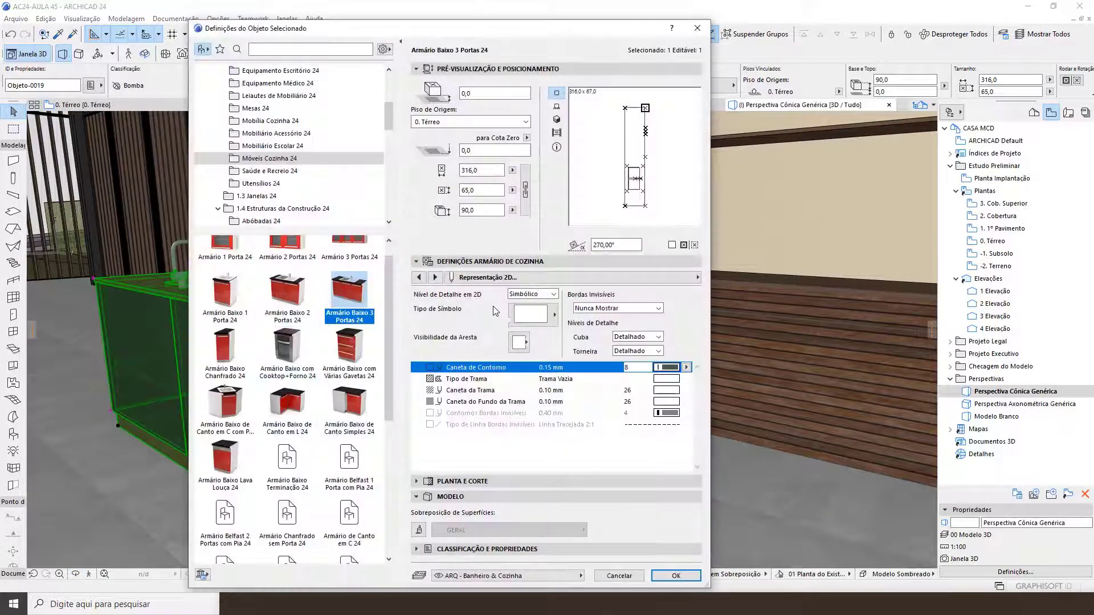
left_click(436, 277)
left_click(436, 277)
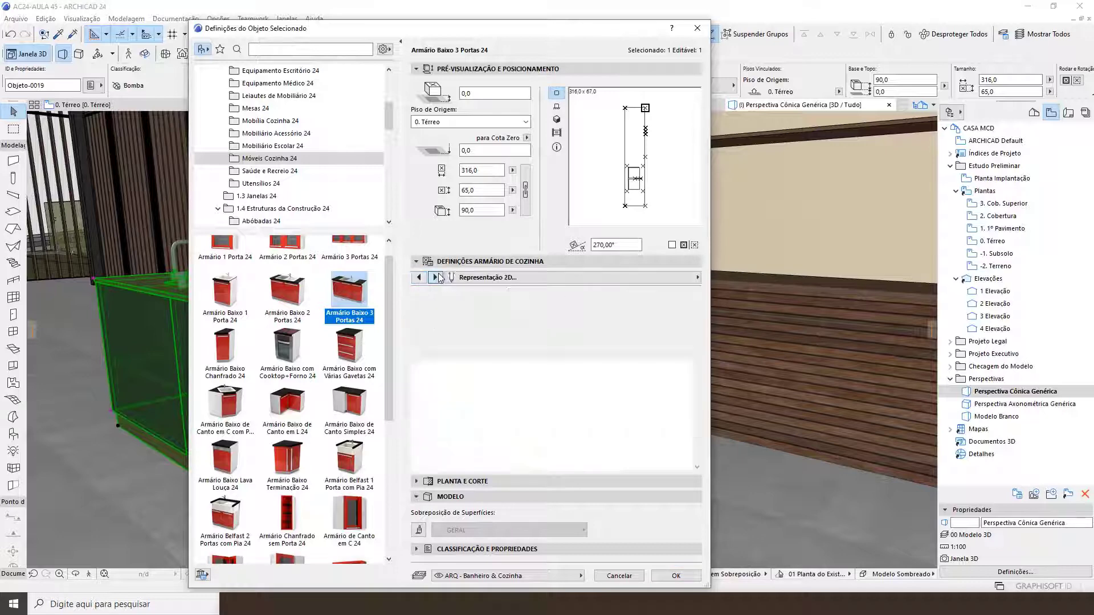
left_click(436, 277)
left_click(436, 277)
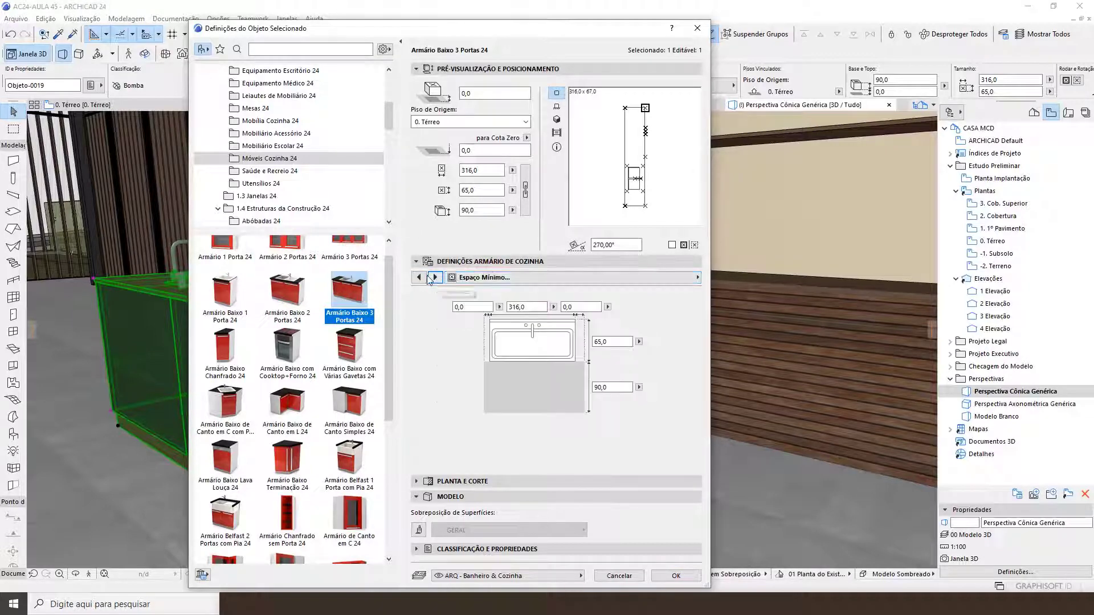
left_click(420, 277)
left_click(436, 277)
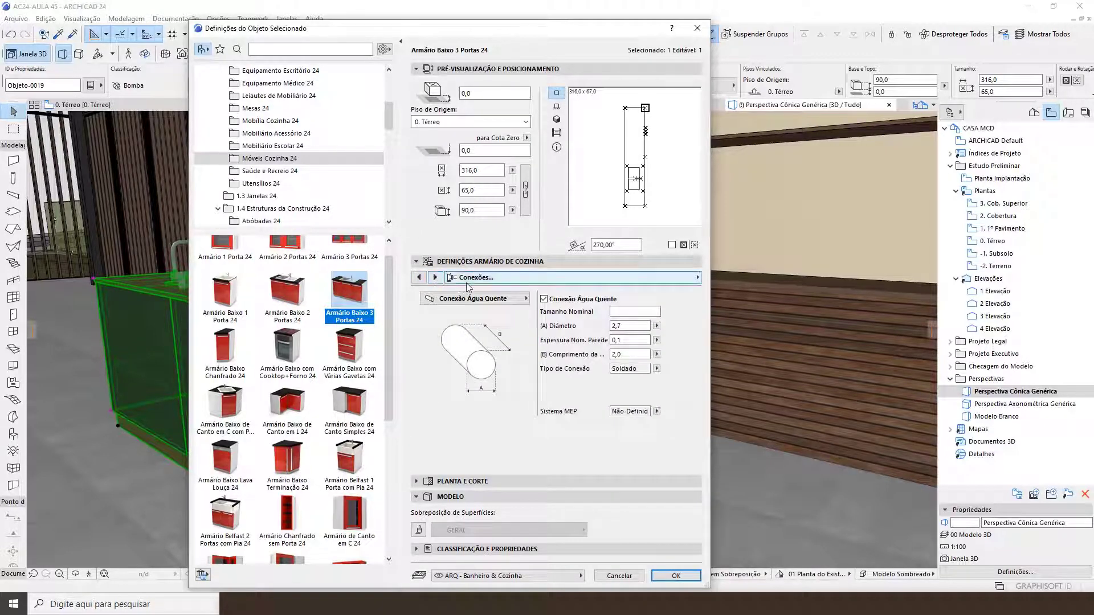
Disable the cabinet's Água Quente, Água Fria and Esgoto connections, accept the settings and deselect it
left_click(526, 298)
left_click(540, 311)
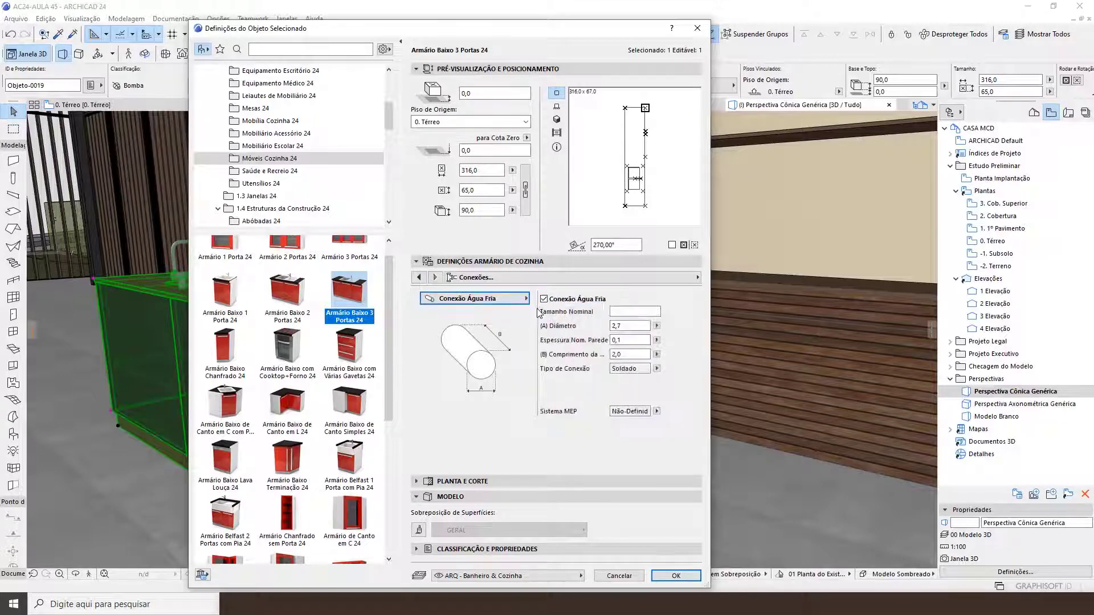
left_click(525, 298)
left_click(575, 324)
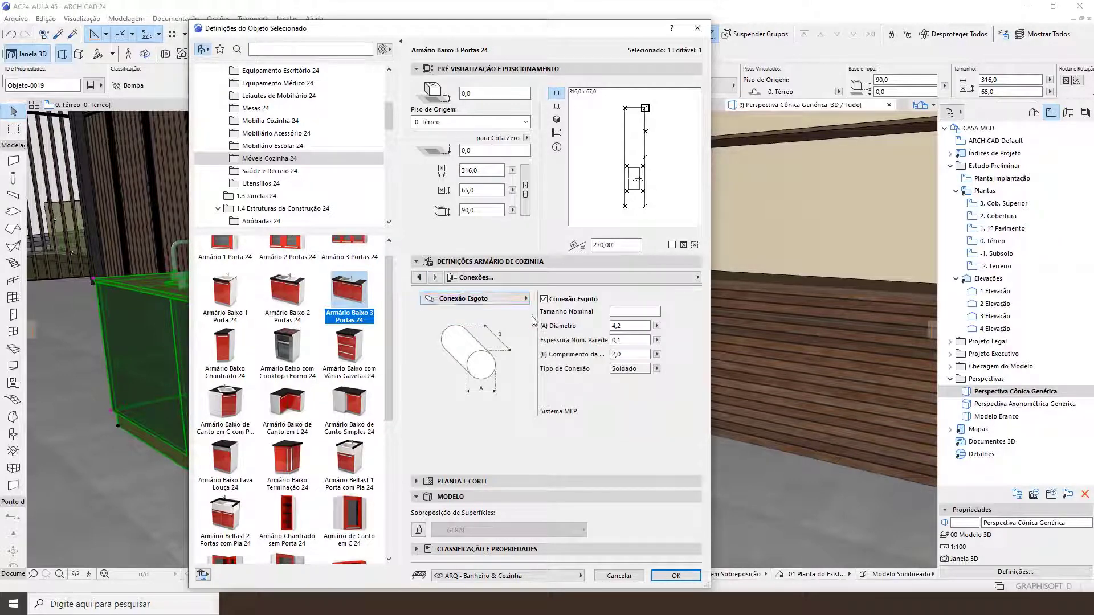
left_click(544, 300)
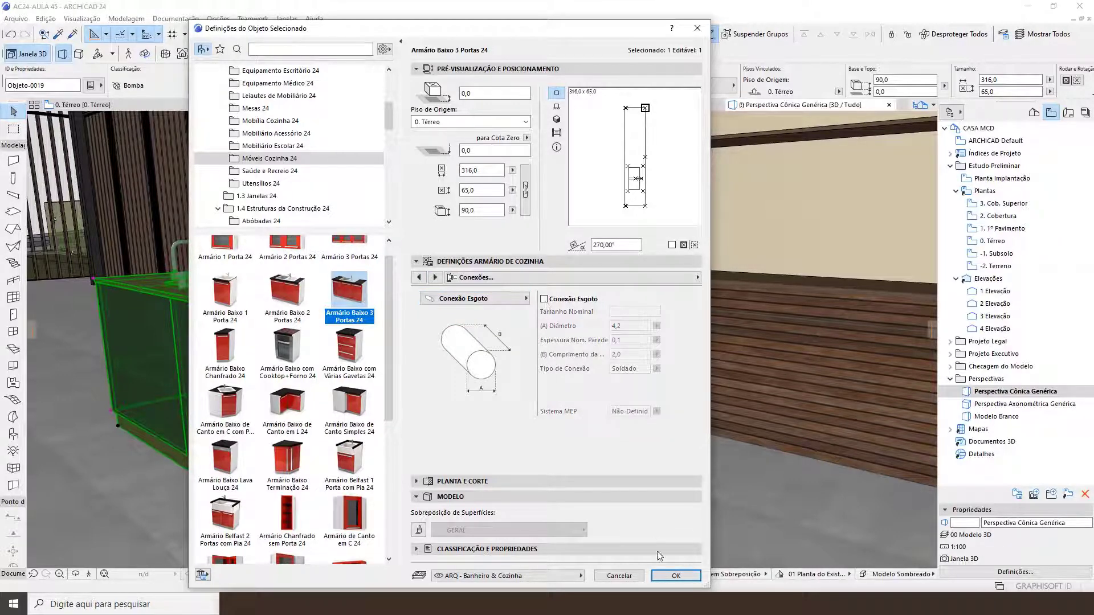
left_click(672, 576)
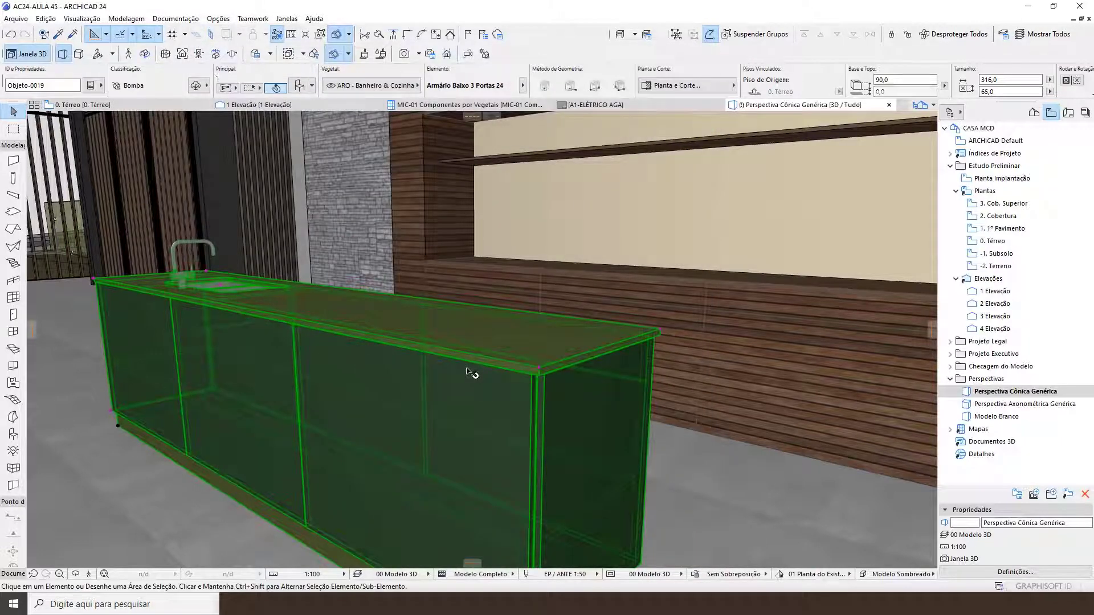
key("Escape")
Examine the kitchen island and the wall cabinetry from several sides in the 3D perspective
scroll(433, 404, "down", 2)
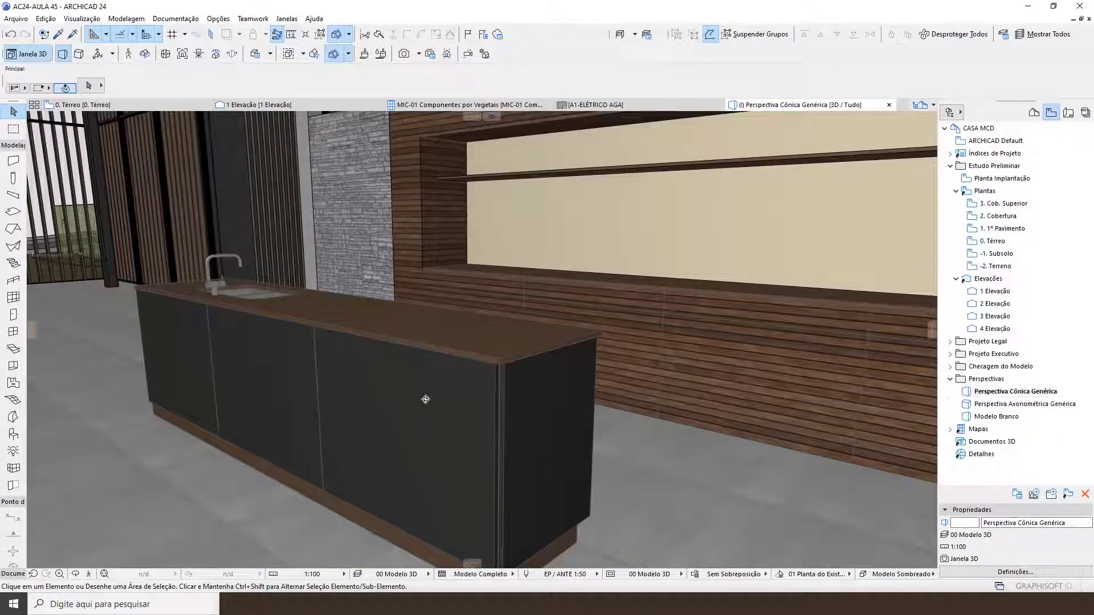
key("o")
left_click_drag(426, 400, 675, 411)
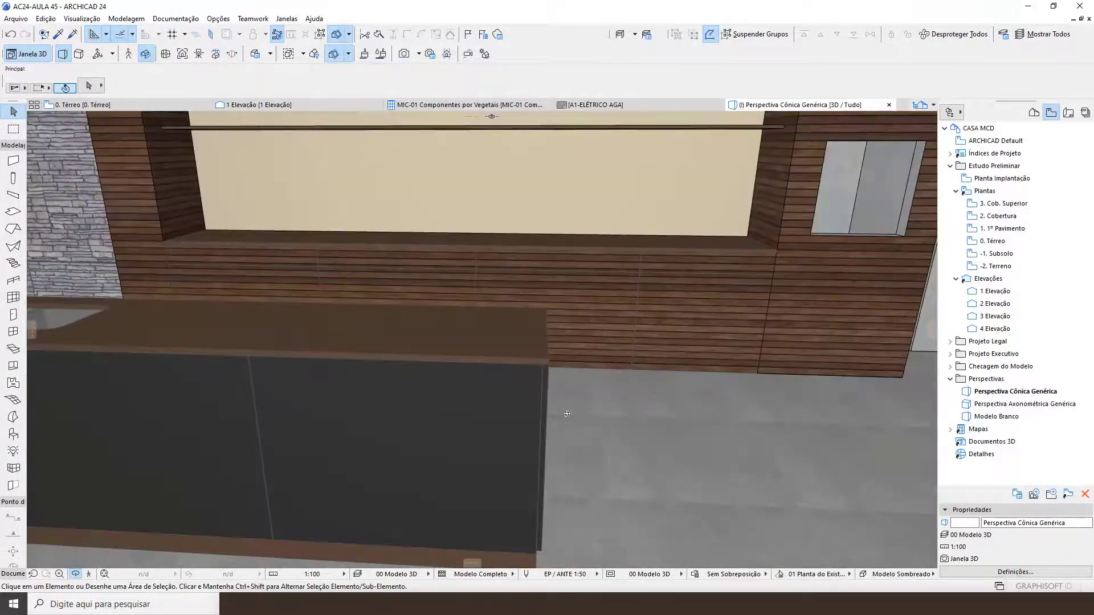
scroll(567, 413, "down", 5)
scroll(581, 428, "down", 5)
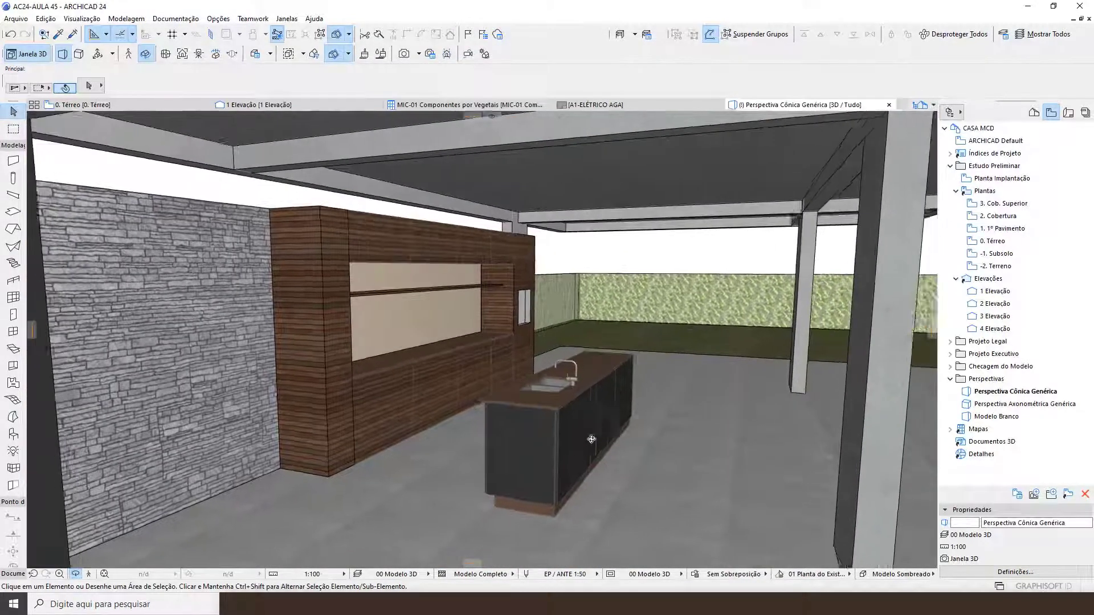
left_click_drag(592, 439, 428, 356)
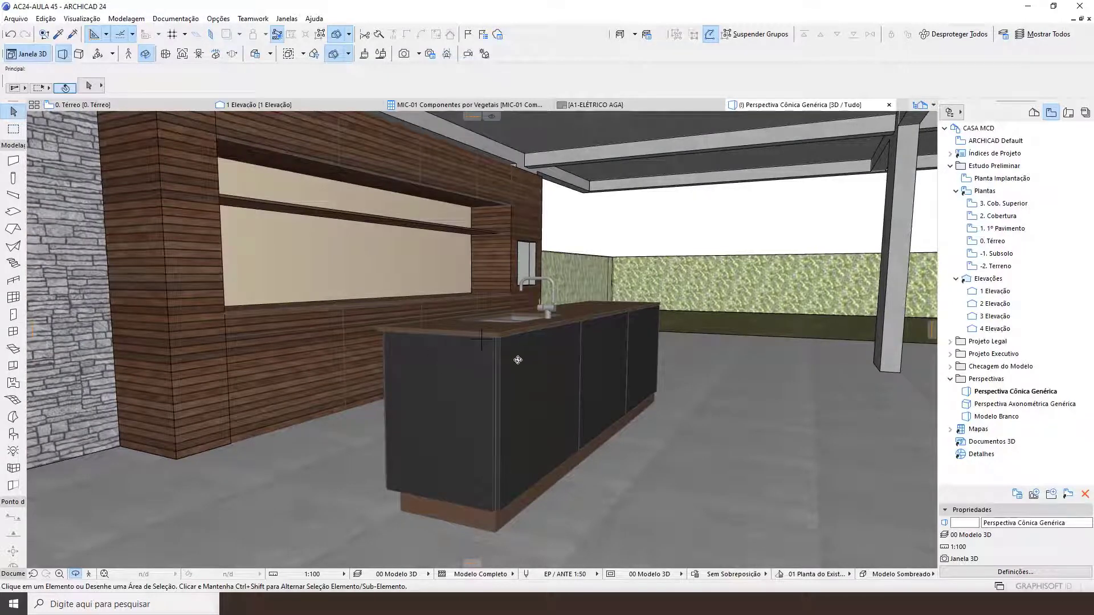
Return to the ground-floor plan and set the default slab elevation to 90 cm for a new slab
key("F2")
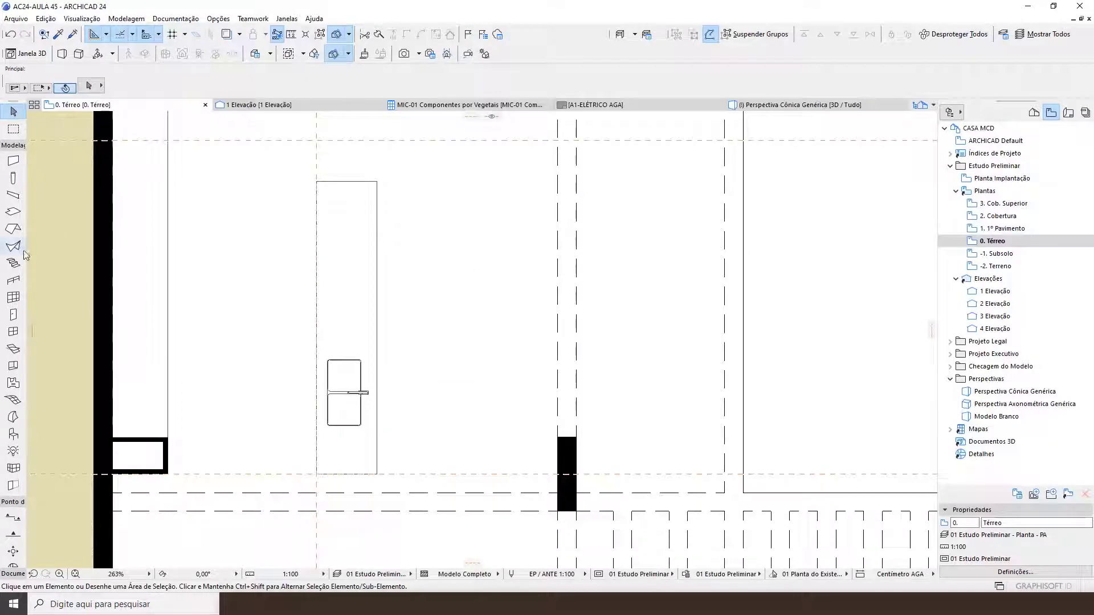
left_click(13, 212)
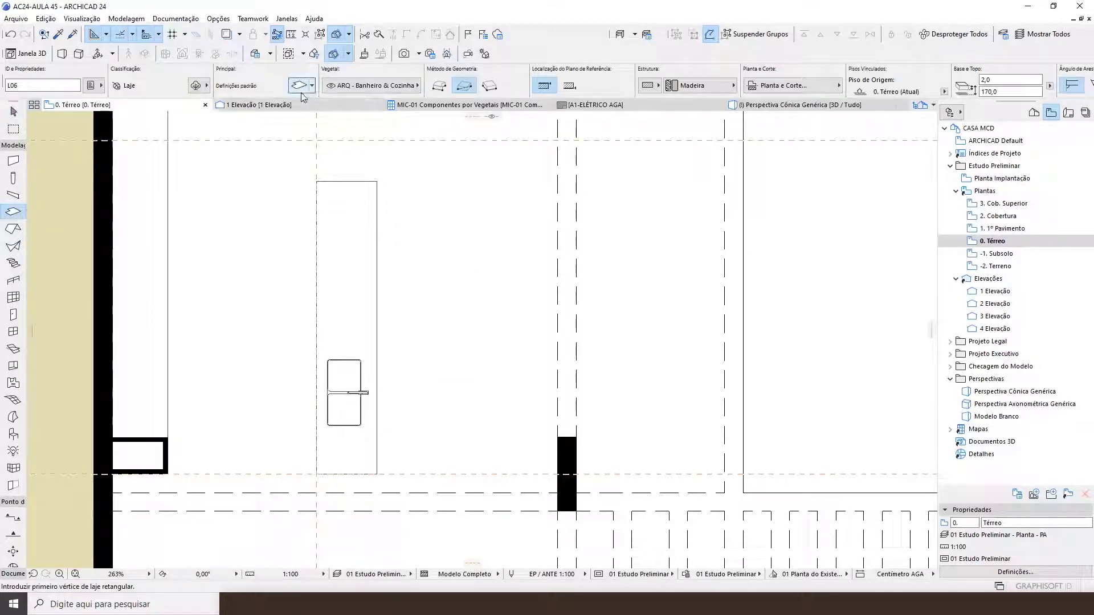
left_click(300, 88)
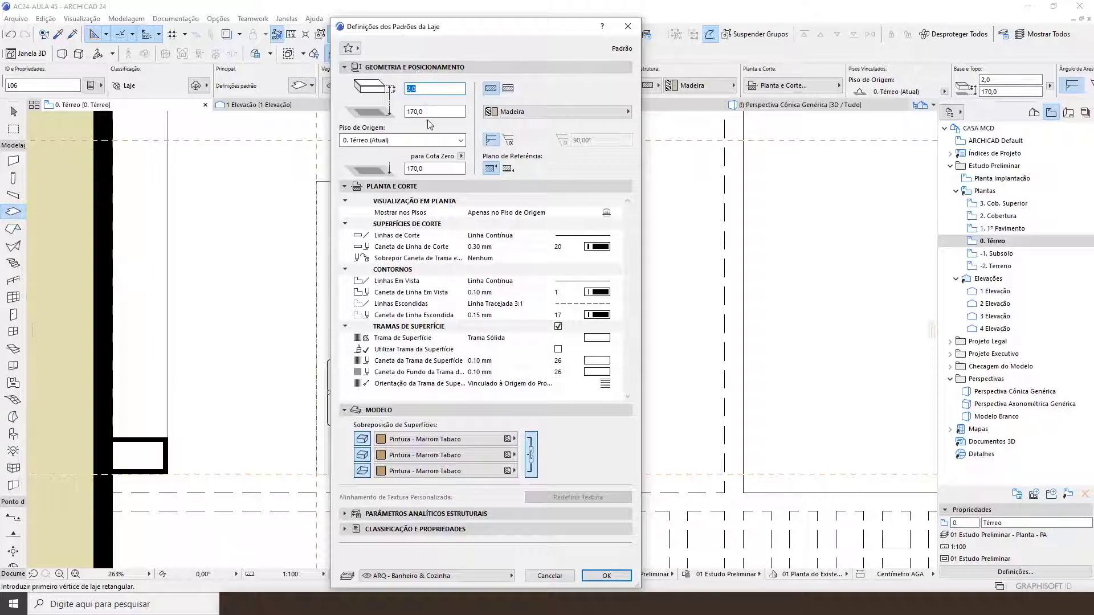
key("ctrl+a")
type("9")
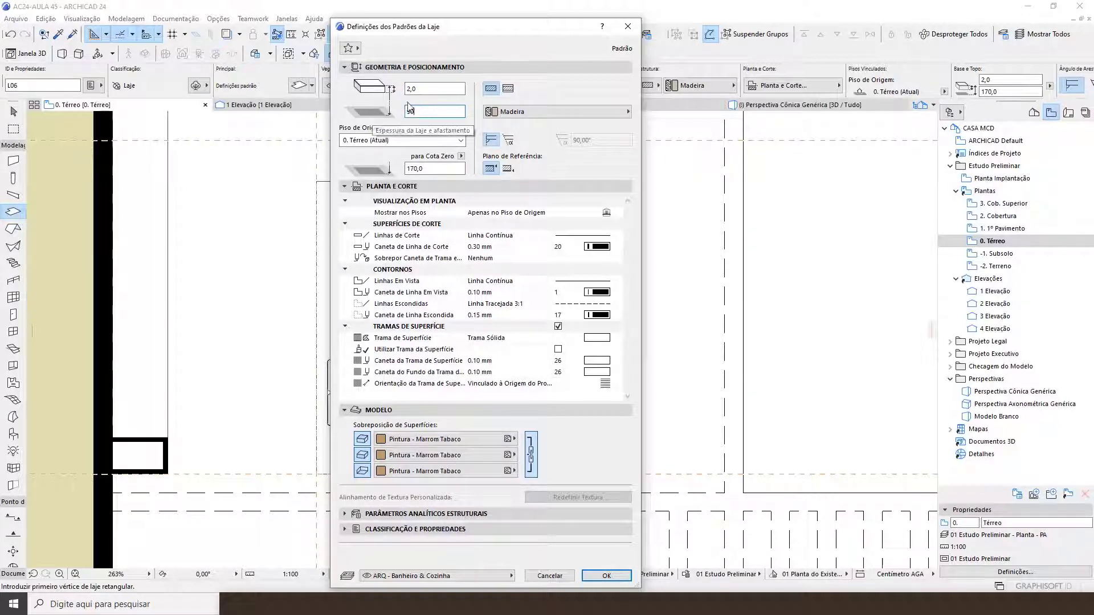
type("0")
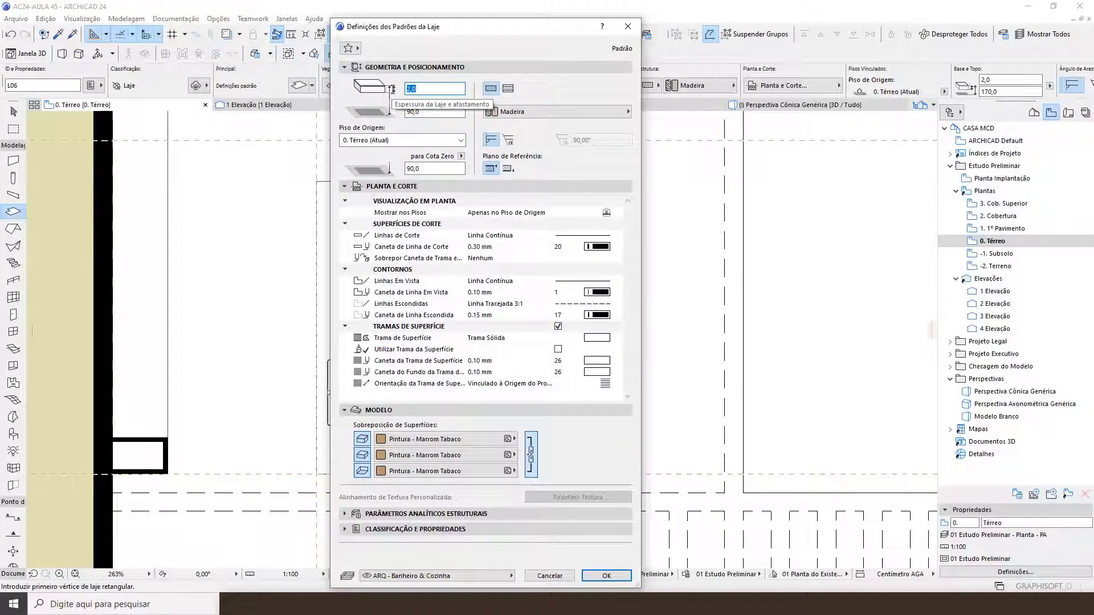
Set the default slab's building material to REV Pedra - Acabamento and accept the settings
left_click(515, 113)
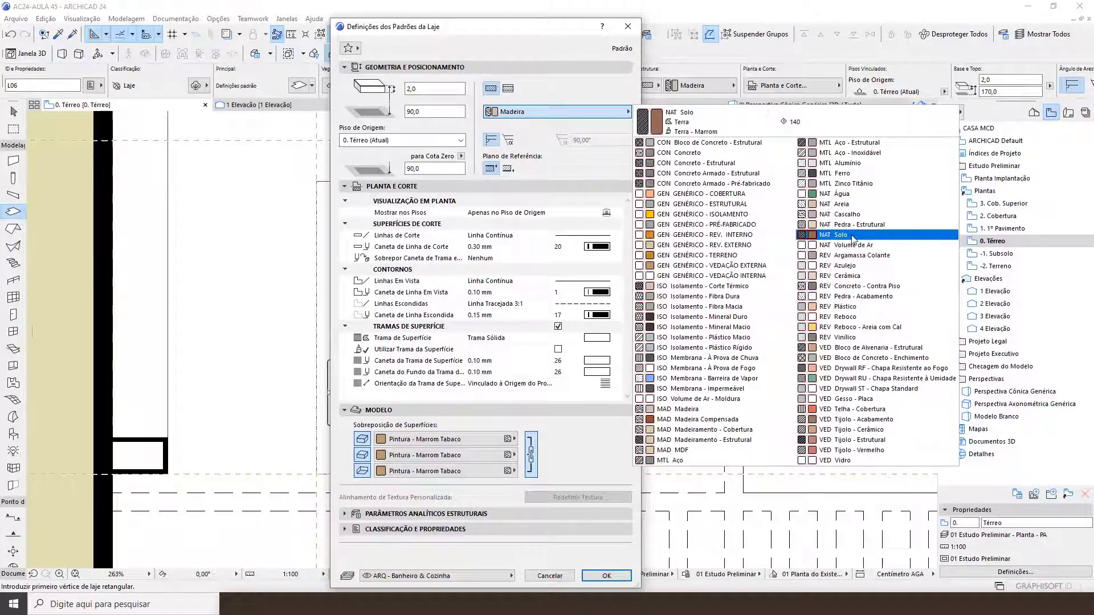
left_click(855, 296)
left_click(458, 455)
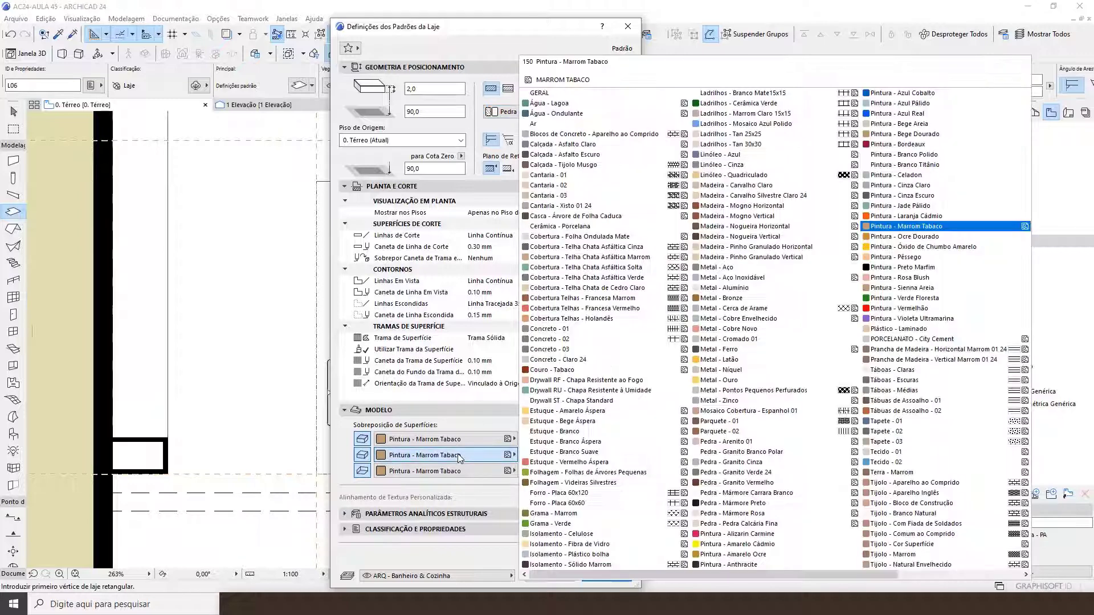
left_click(458, 456)
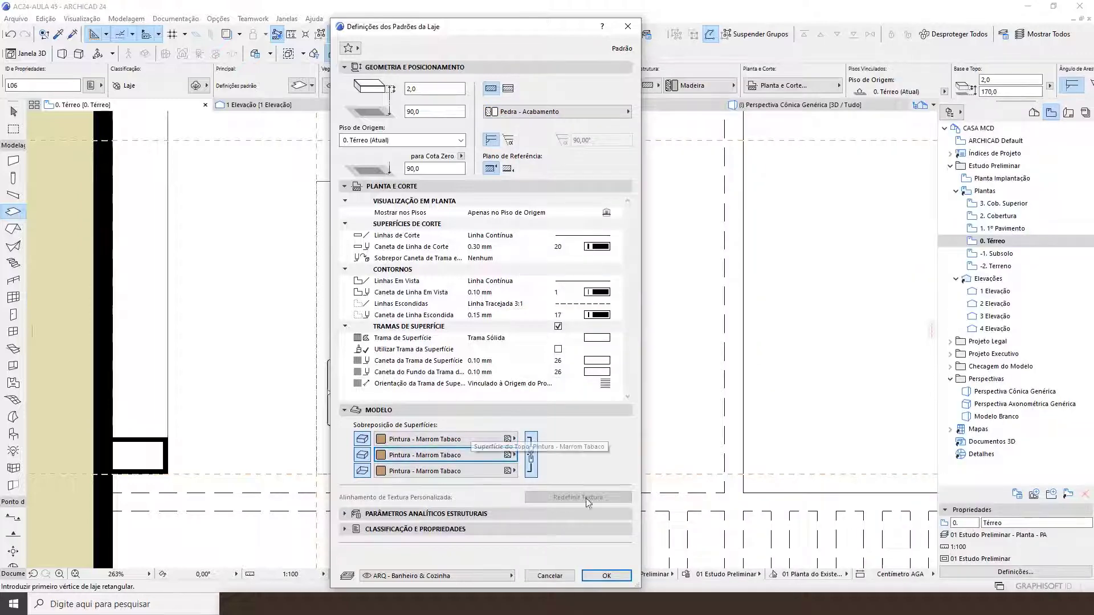
left_click(607, 576)
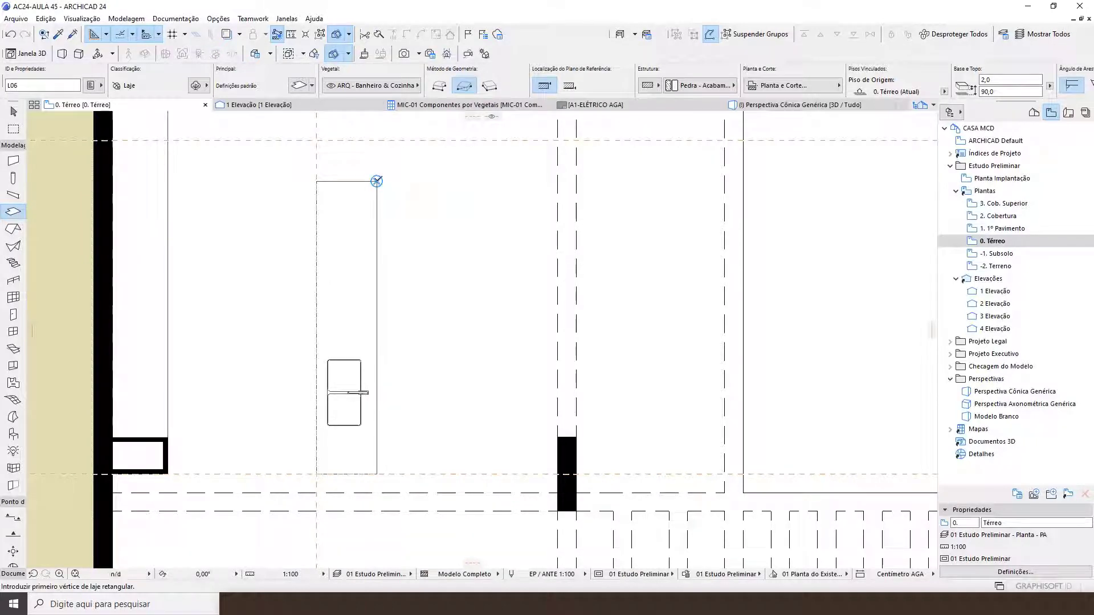
Draw a rectangular slab 35 cm wide and 316 cm long against the long side of the kitchen island next to the faucet
left_click(377, 181)
scroll(384, 376, "up", 1)
scroll(384, 376, "up", 4)
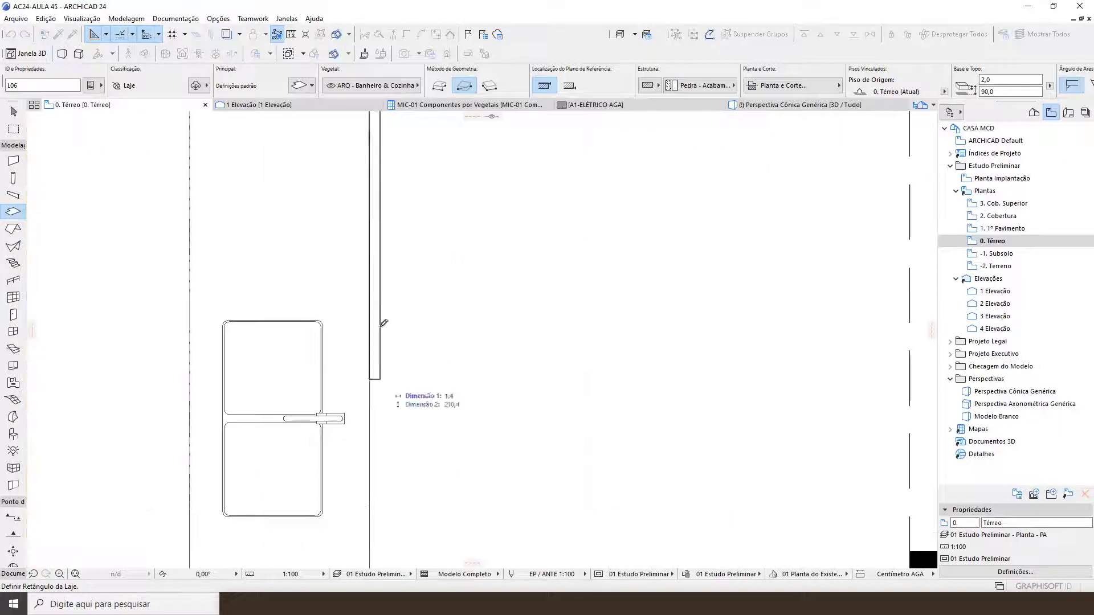
scroll(383, 454, "down", 3)
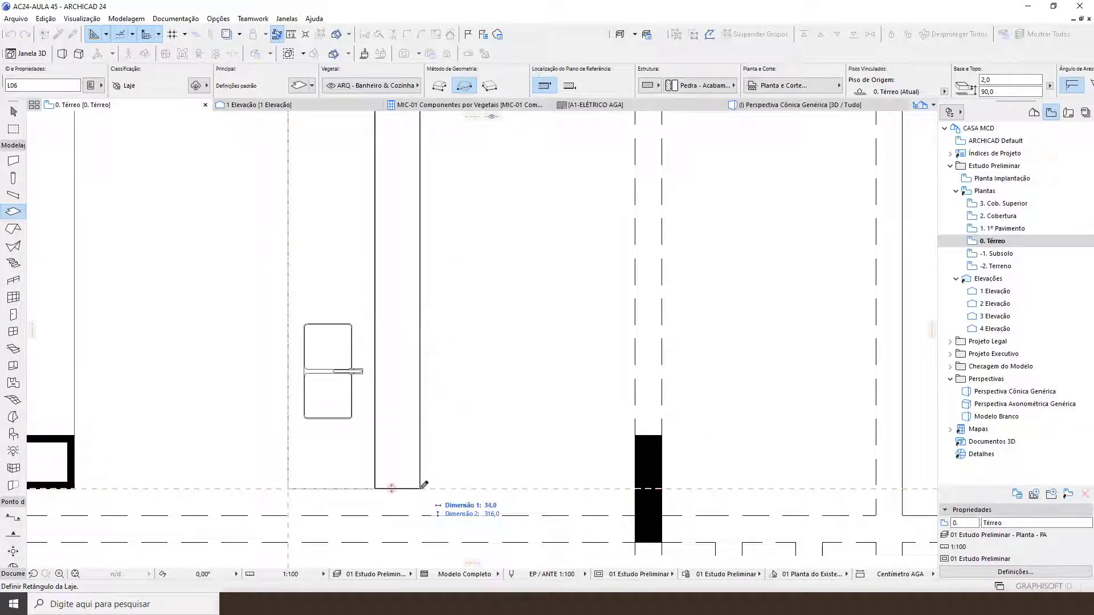
scroll(424, 485, "down", 2)
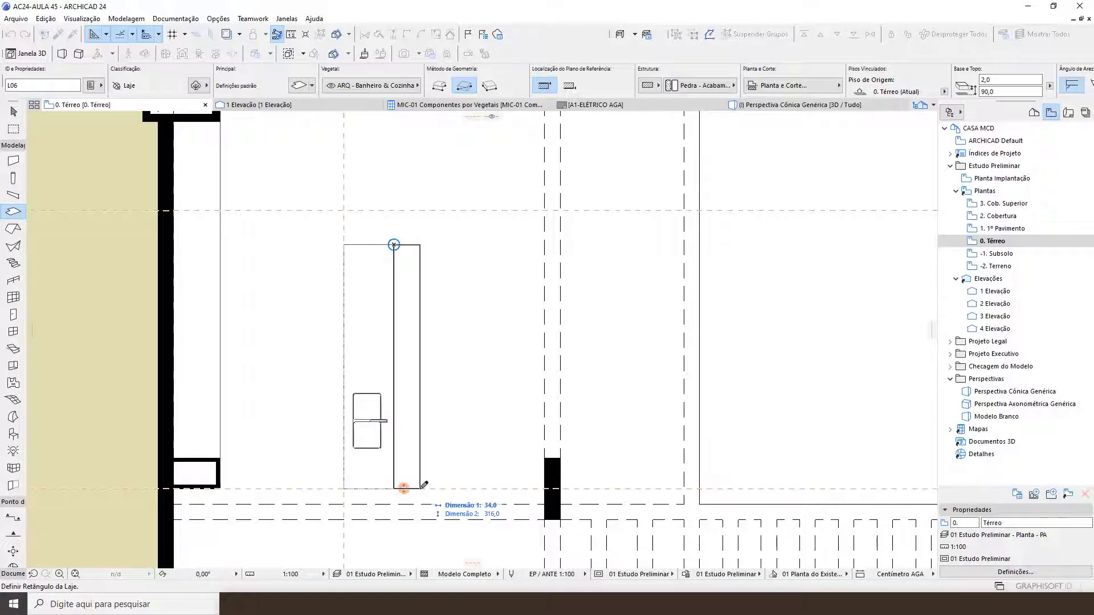
type("35")
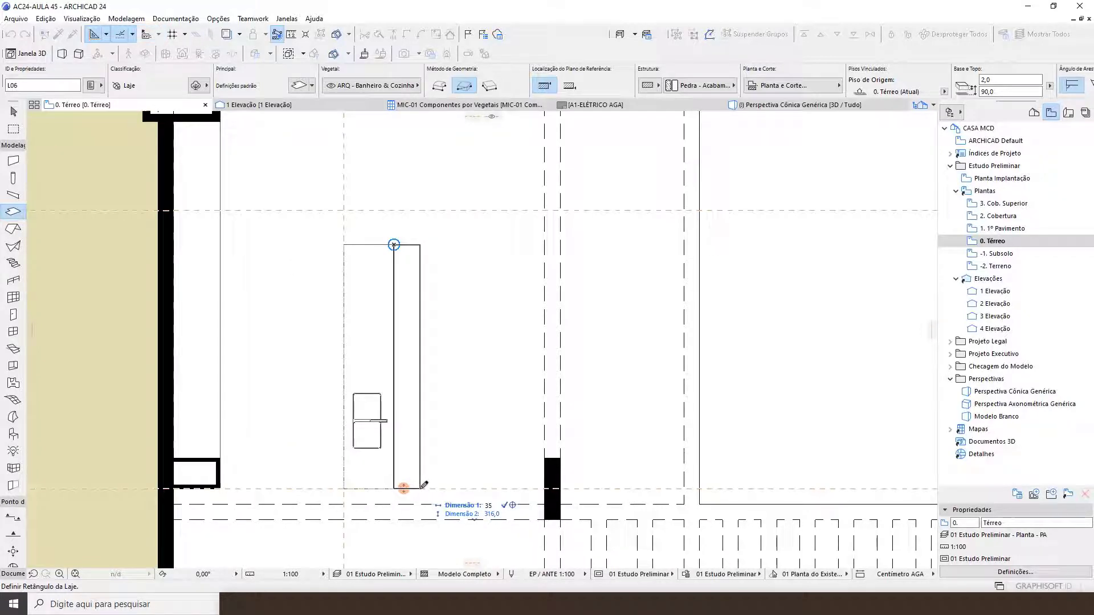
key("Return")
key("Escape")
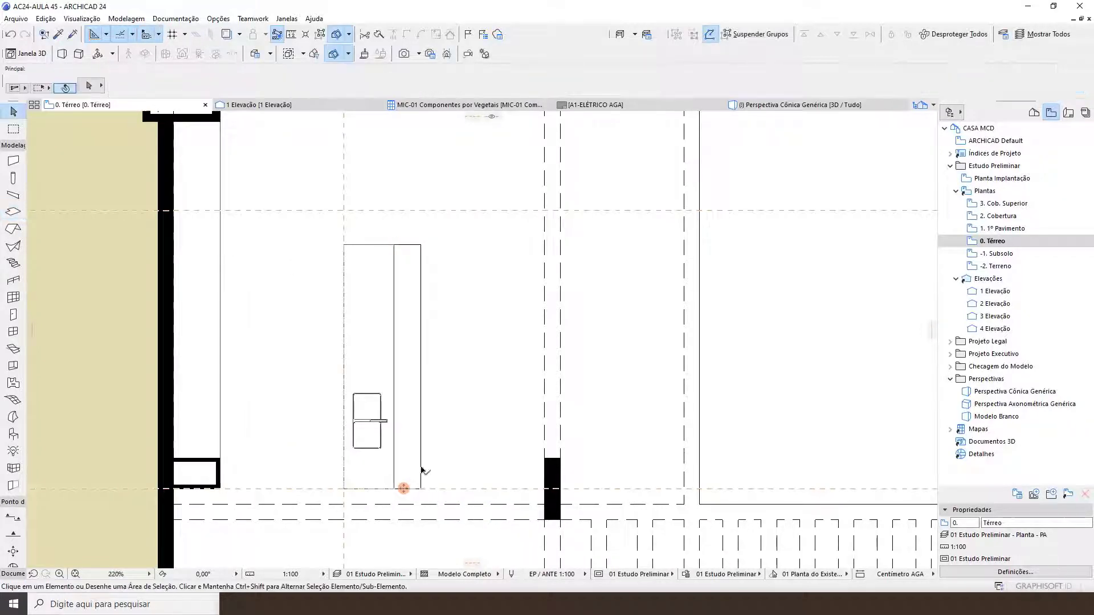
Check the slab in 3D and offset its outer long edge inward in plan so island and slab together span 95 cm
scroll(422, 473, "up", 2)
key("F3")
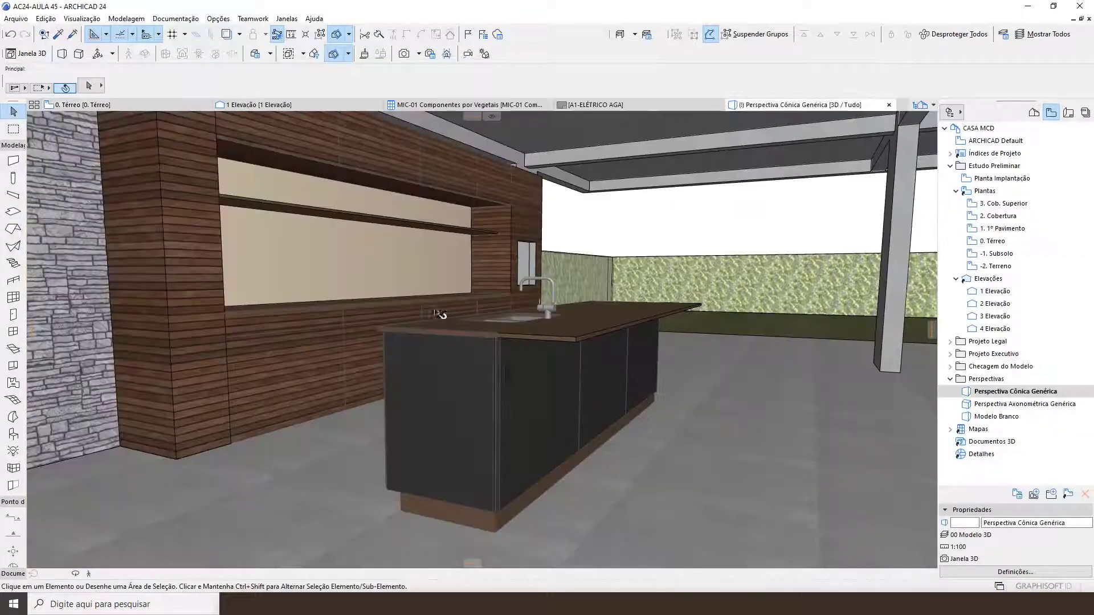
middle_click_drag(543, 358, 538, 468)
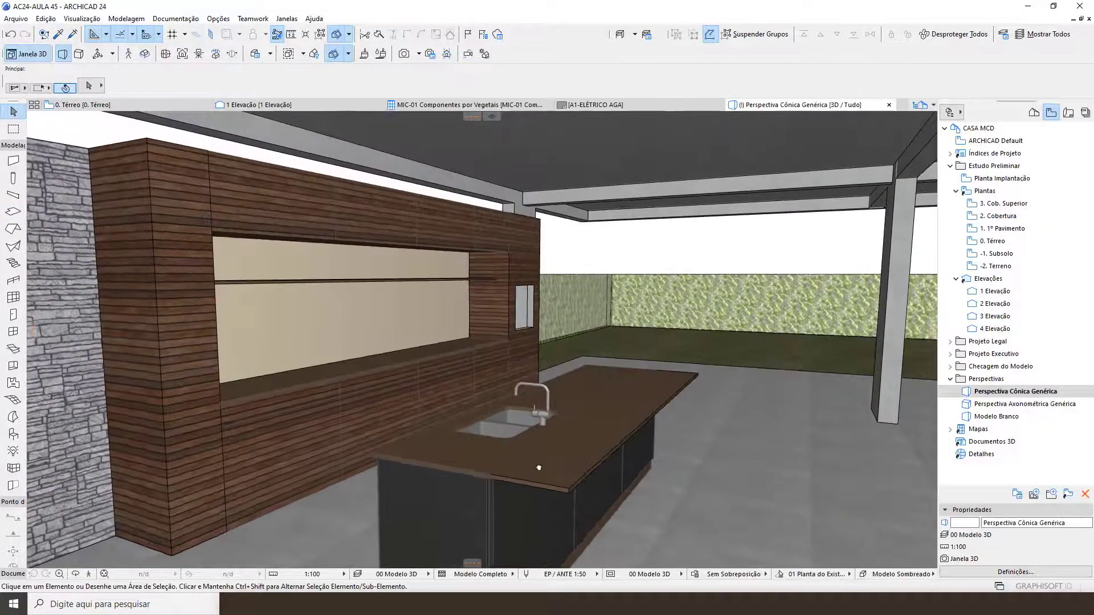
middle_click_drag(546, 384, 570, 390, "shift")
key("F2")
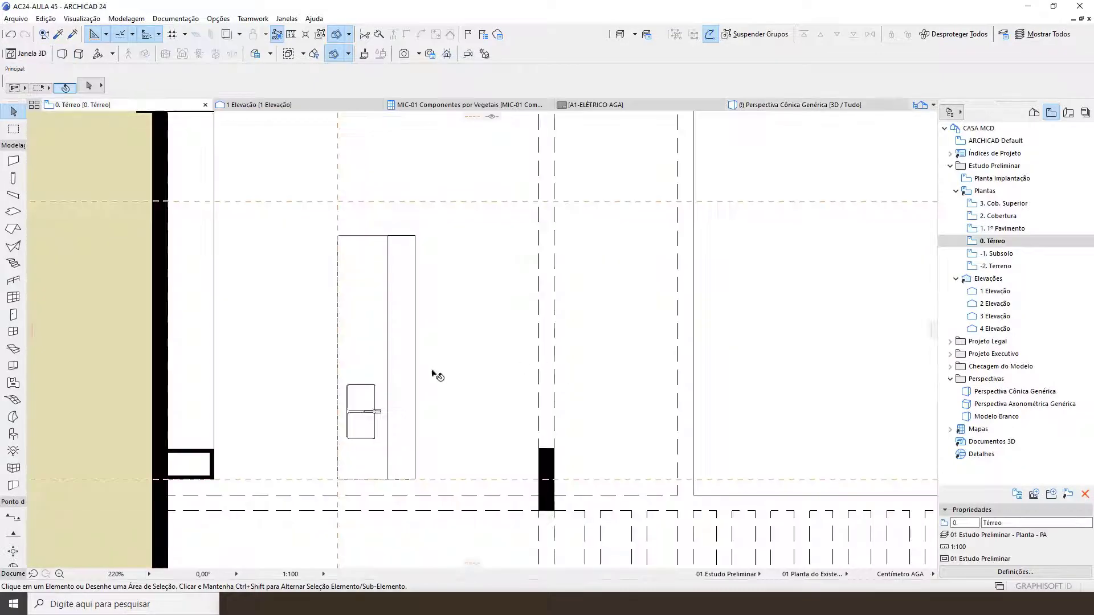
left_click(415, 371)
left_click(416, 371)
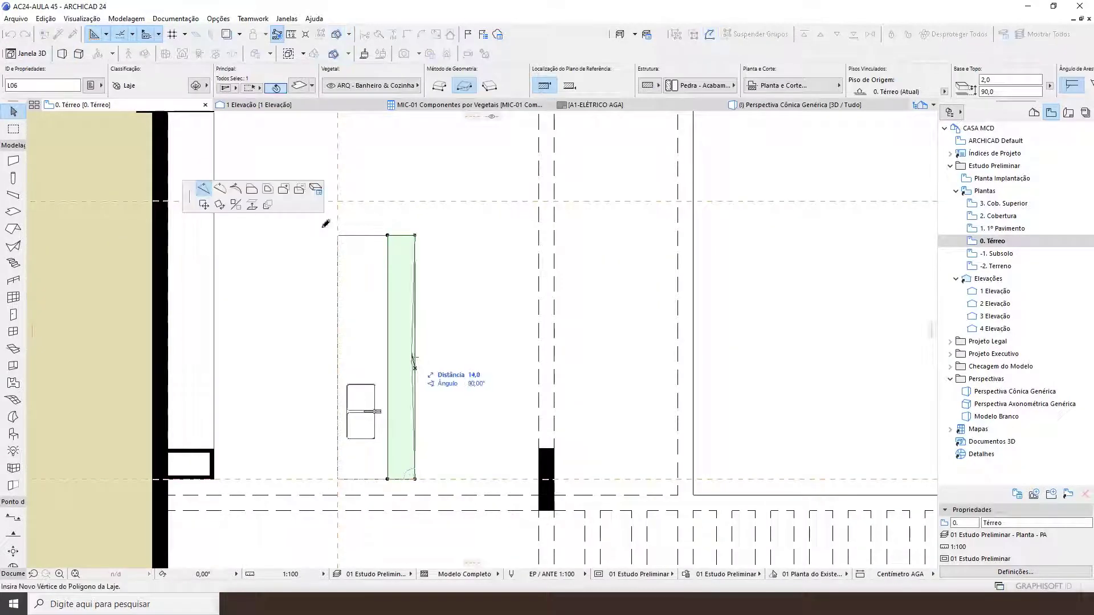
left_click(252, 188)
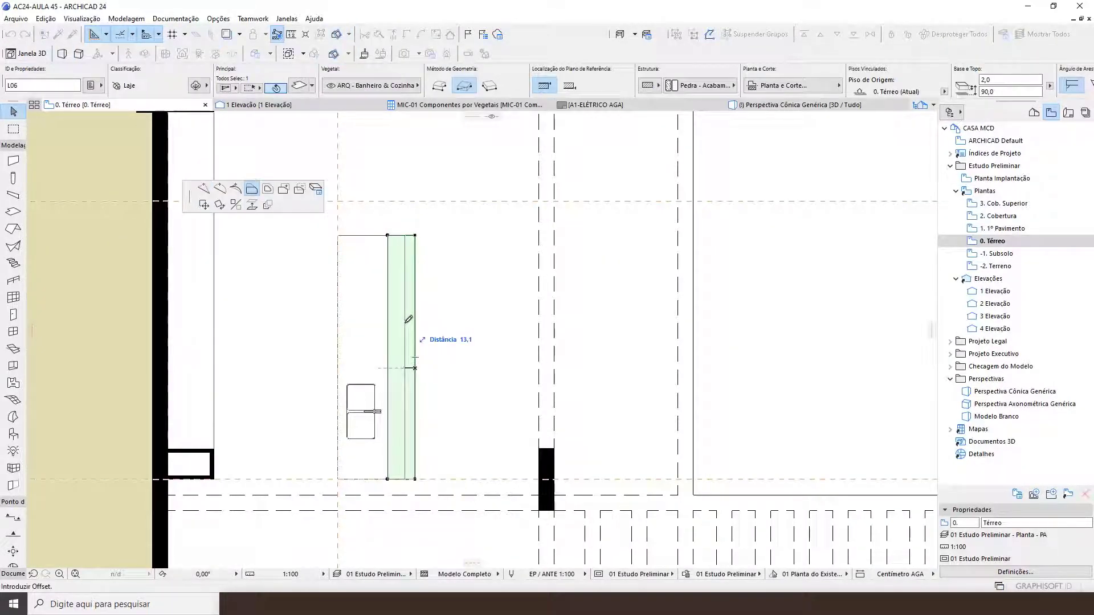
left_click(411, 371)
left_click(400, 488)
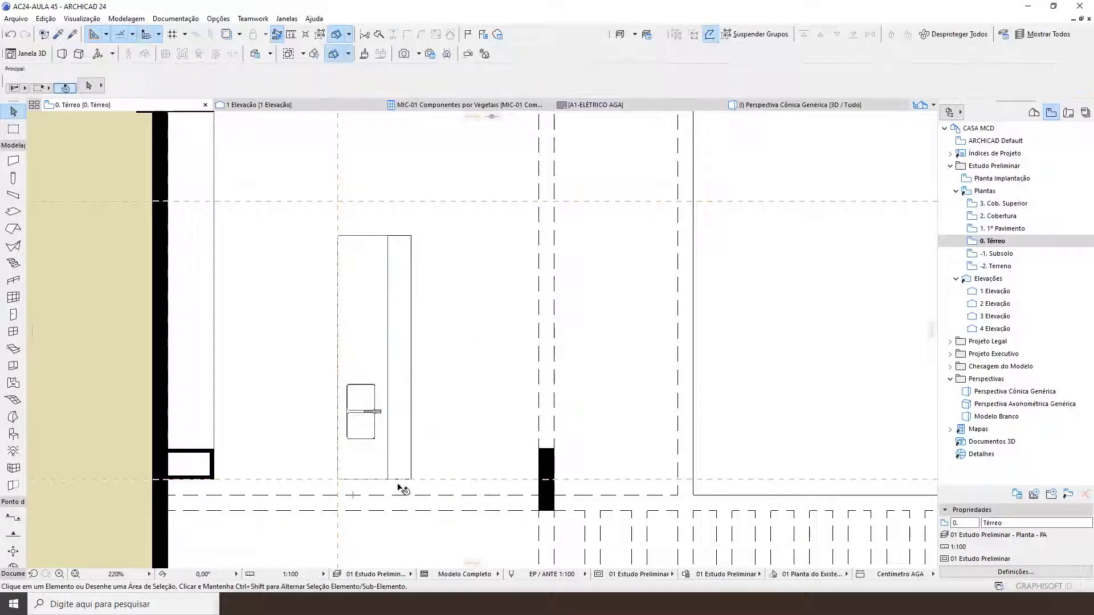
Review the island in 3D, then set the wall defaults in plan to base elevation 0, height 90 and thickness 2 cm
scroll(399, 473, "up", 2)
key("F3")
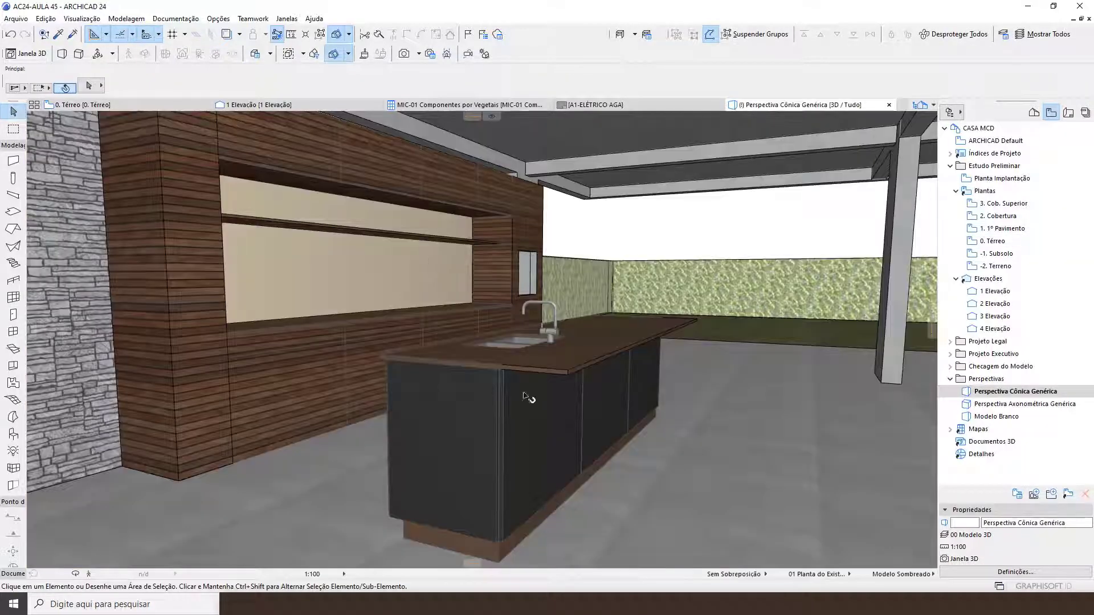
middle_click_drag(524, 396, 379, 286, "shift")
middle_click_drag(448, 278, 518, 355, "shift")
key("F2")
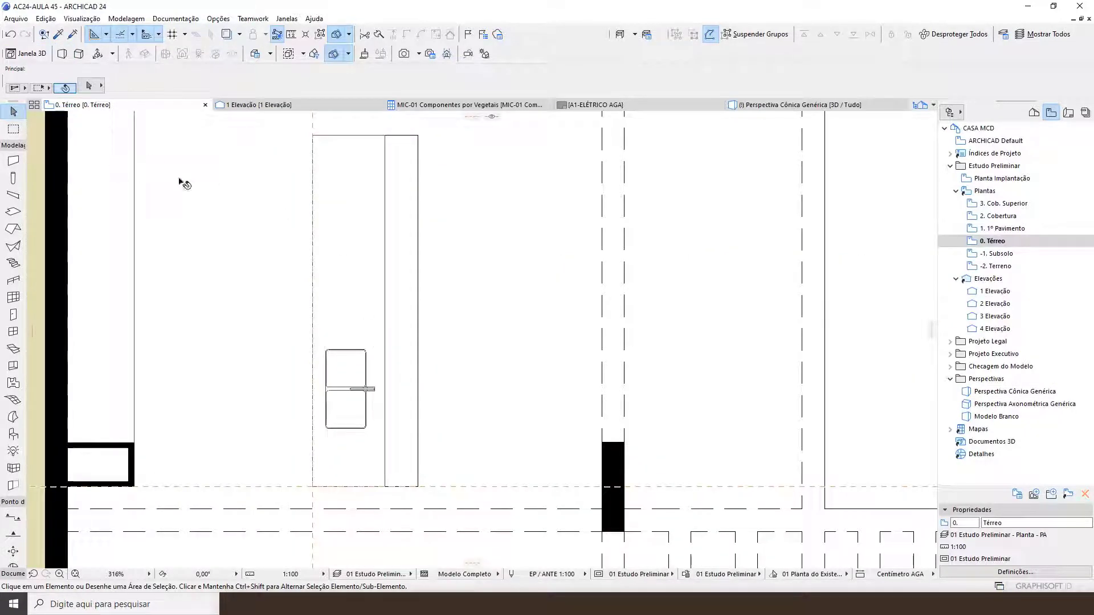
left_click(12, 163)
key("ctrl+t")
double_click(342, 162)
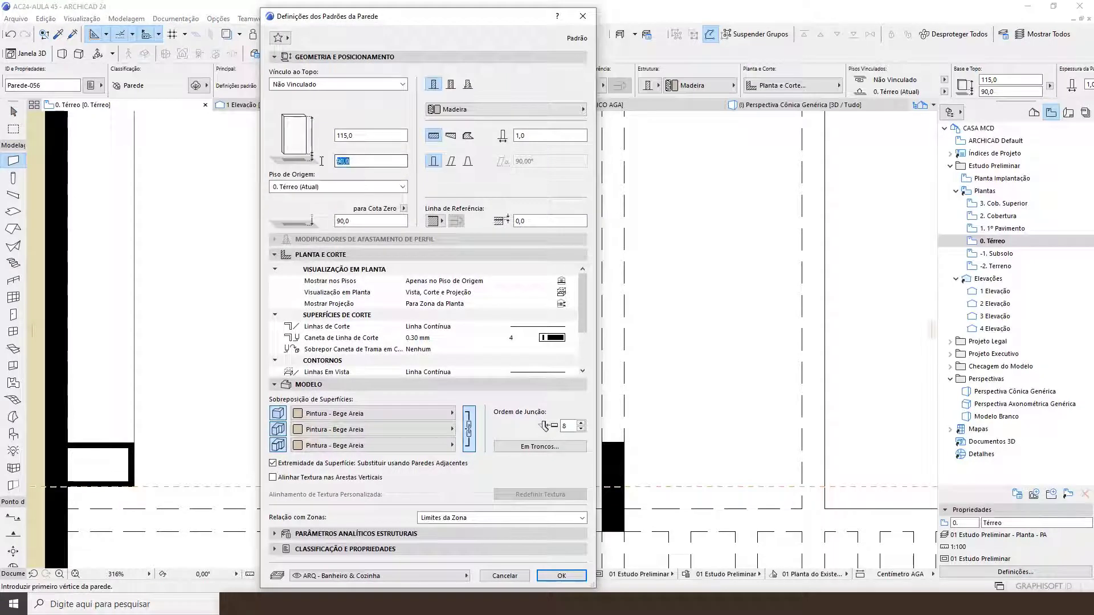
type("0")
left_click(360, 137)
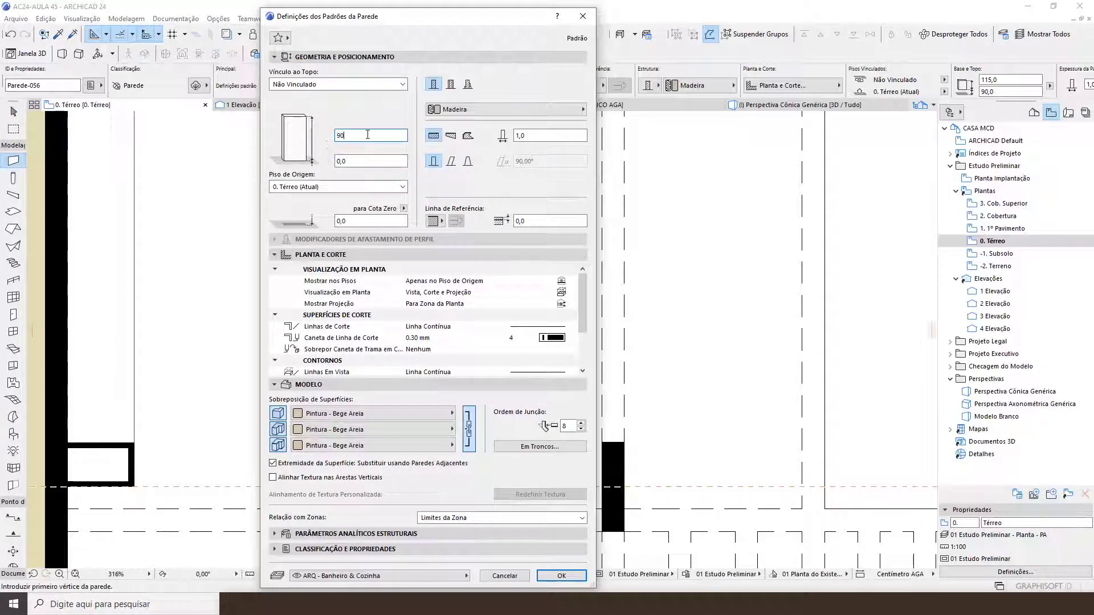
type("2,0")
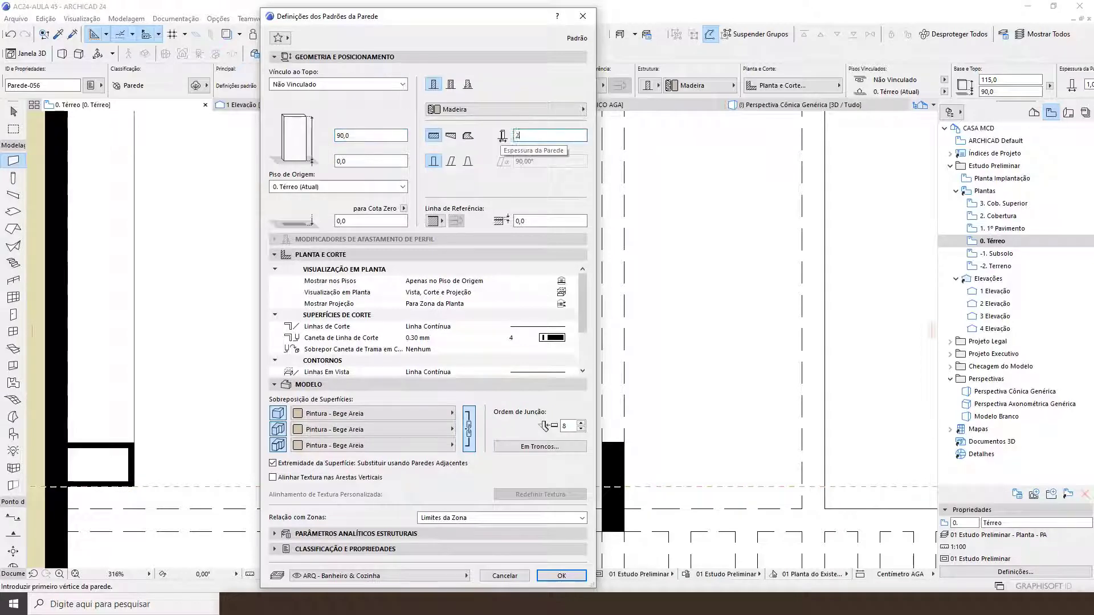
Override the default wall's surfaces with Pintura - Marrom Tabaco and accept the settings
left_click(371, 430)
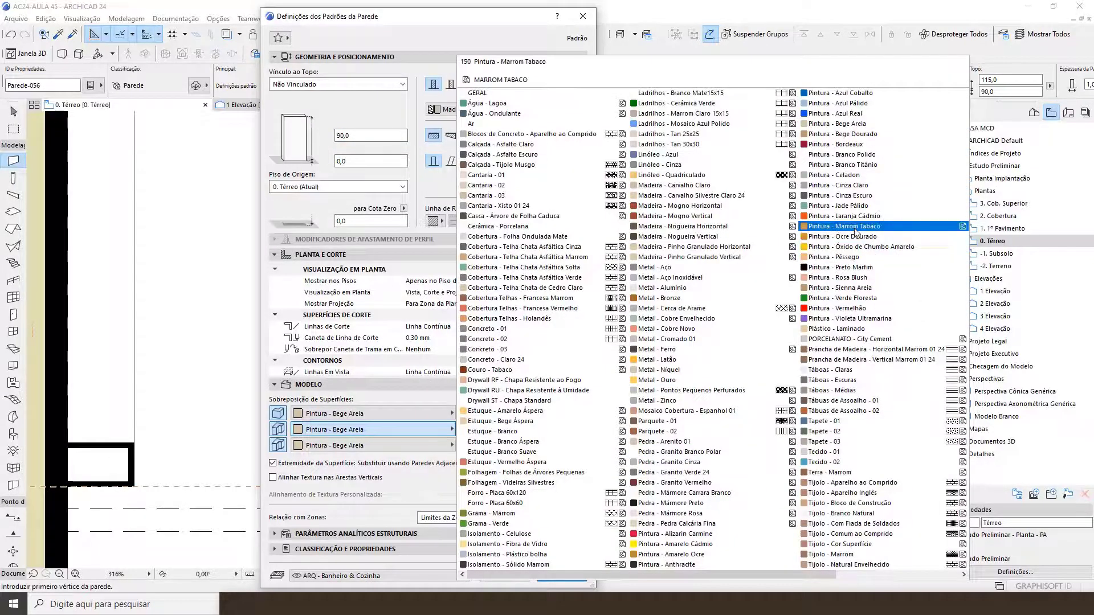
left_click(854, 227)
left_click(560, 576)
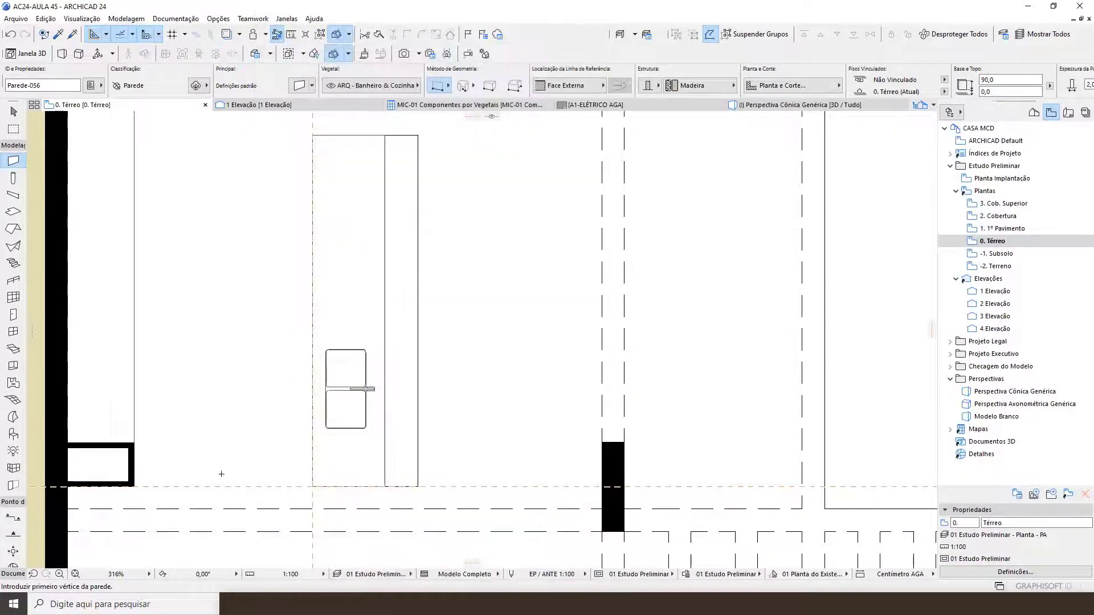
Draw a 95 cm wall across the island's end nearest the sink, from the cabinet's outer corner to the slab's outer corner
scroll(310, 512, "up", 3)
scroll(300, 503, "down", 4)
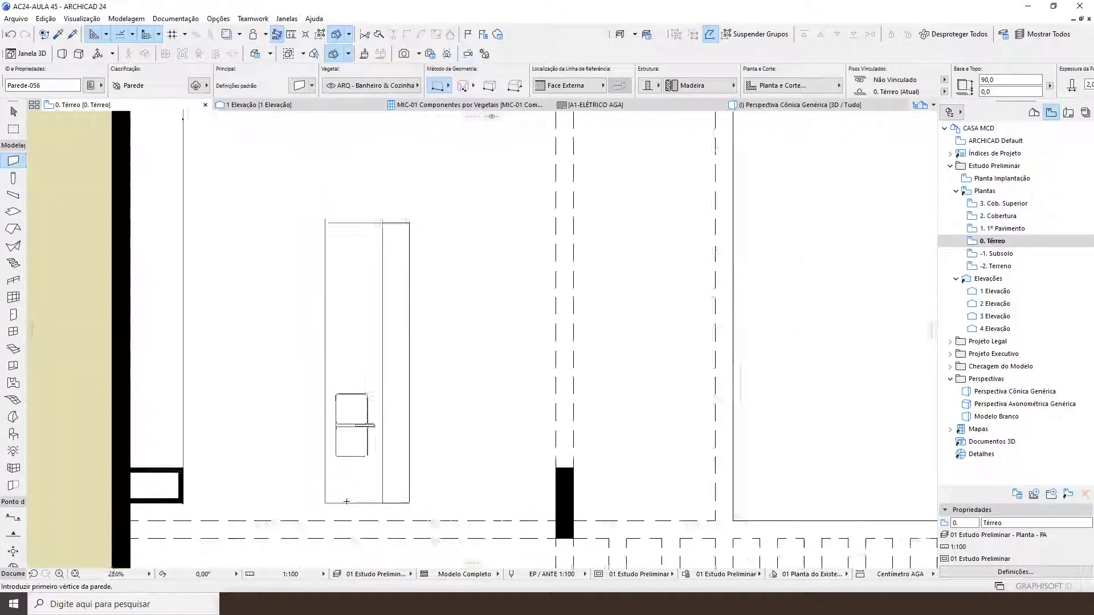
scroll(346, 502, "up", 4)
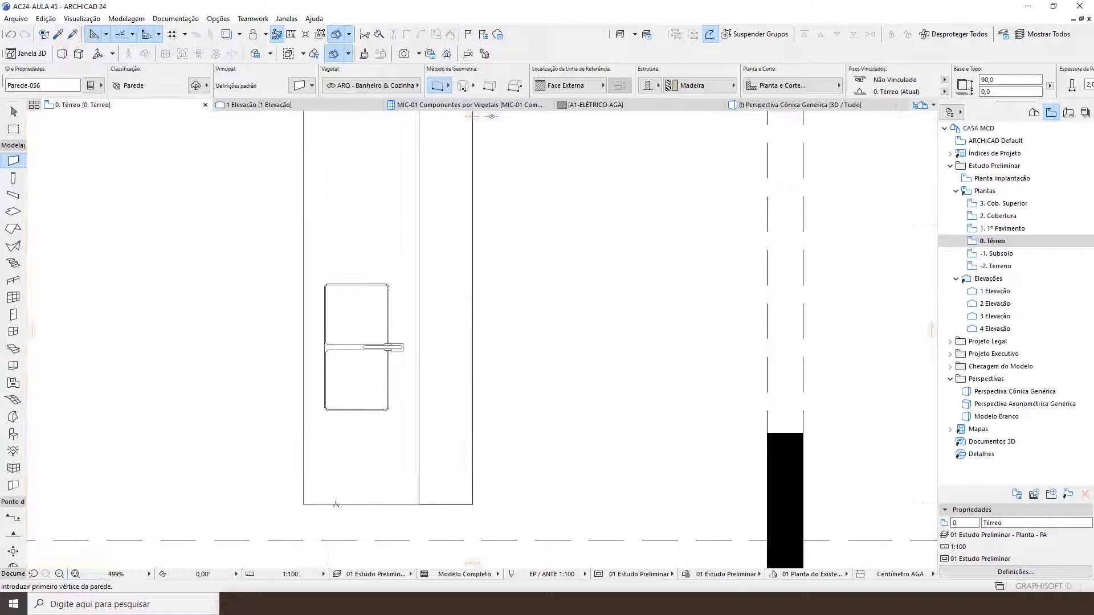
left_click(301, 503)
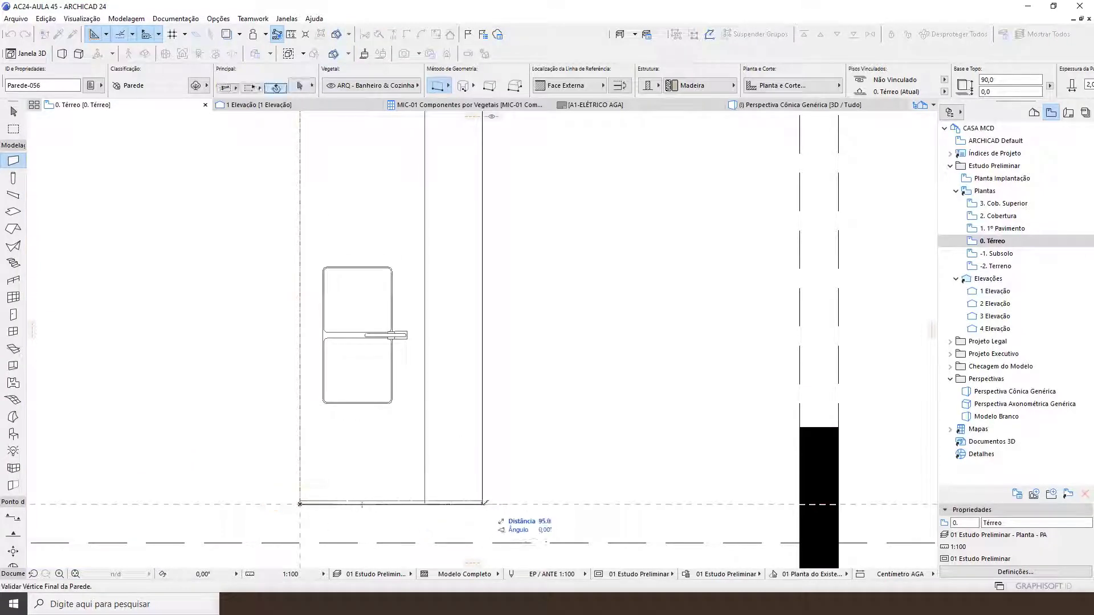
key("Escape")
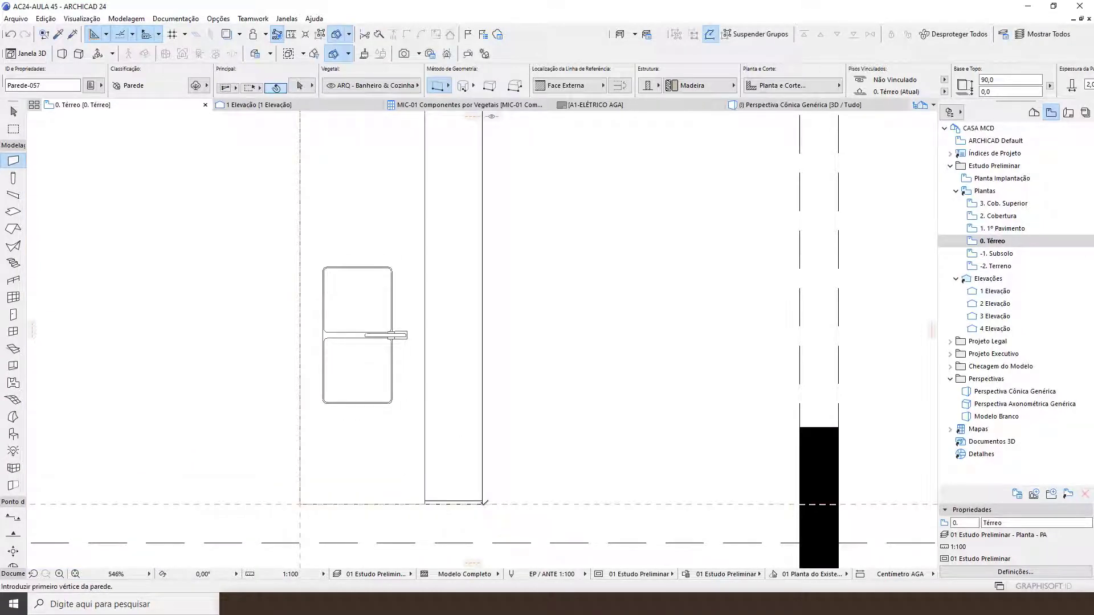
scroll(484, 503, "down", 3)
left_click(456, 361)
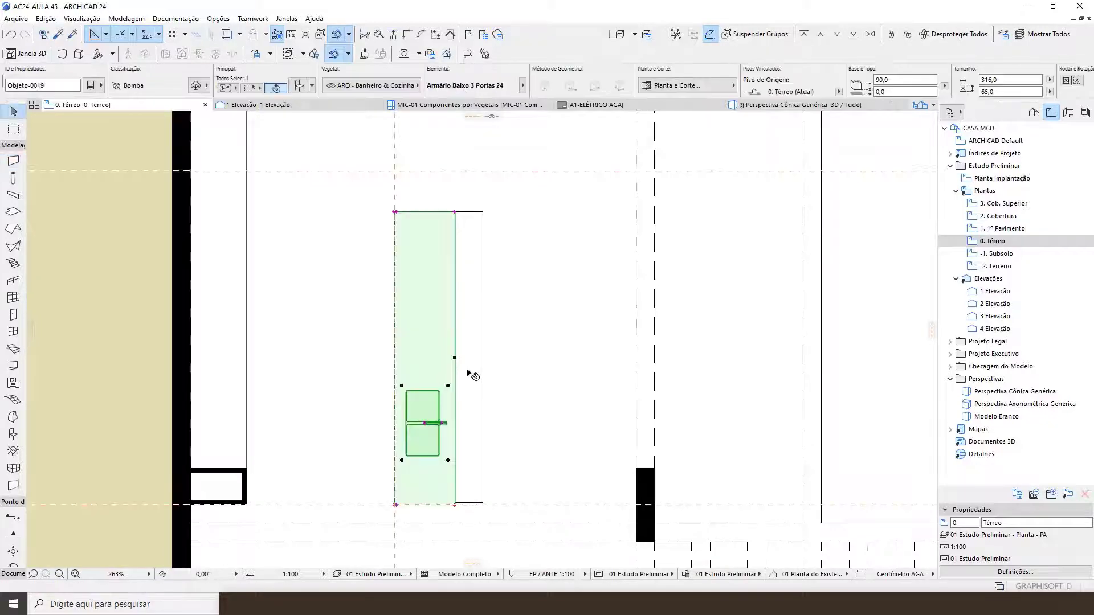
left_click(467, 371, "shift")
left_click(403, 249)
key("ctrl+t")
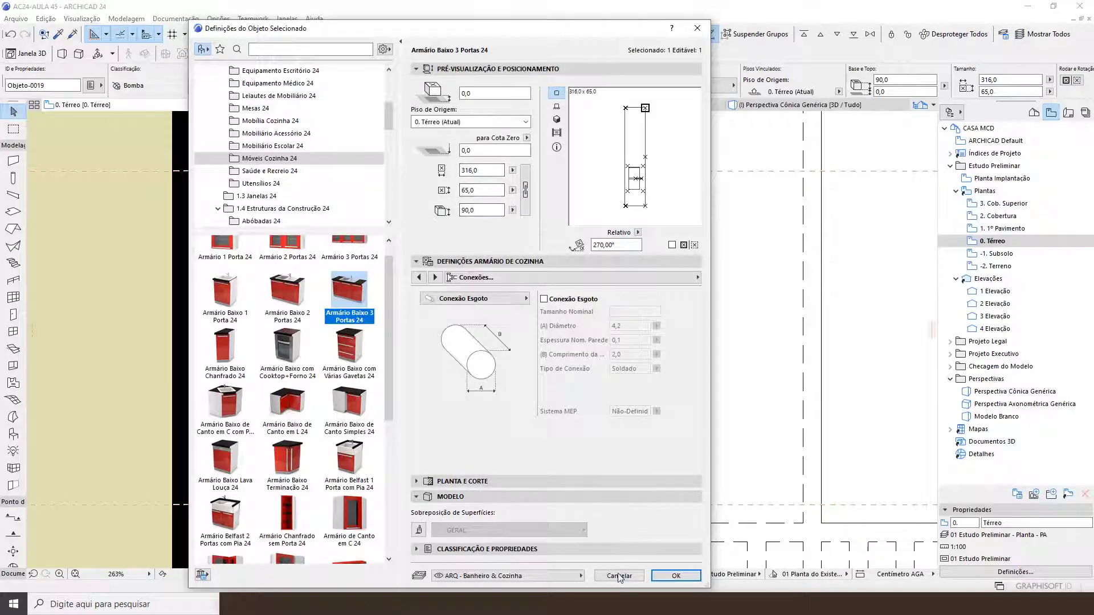
left_click(657, 579)
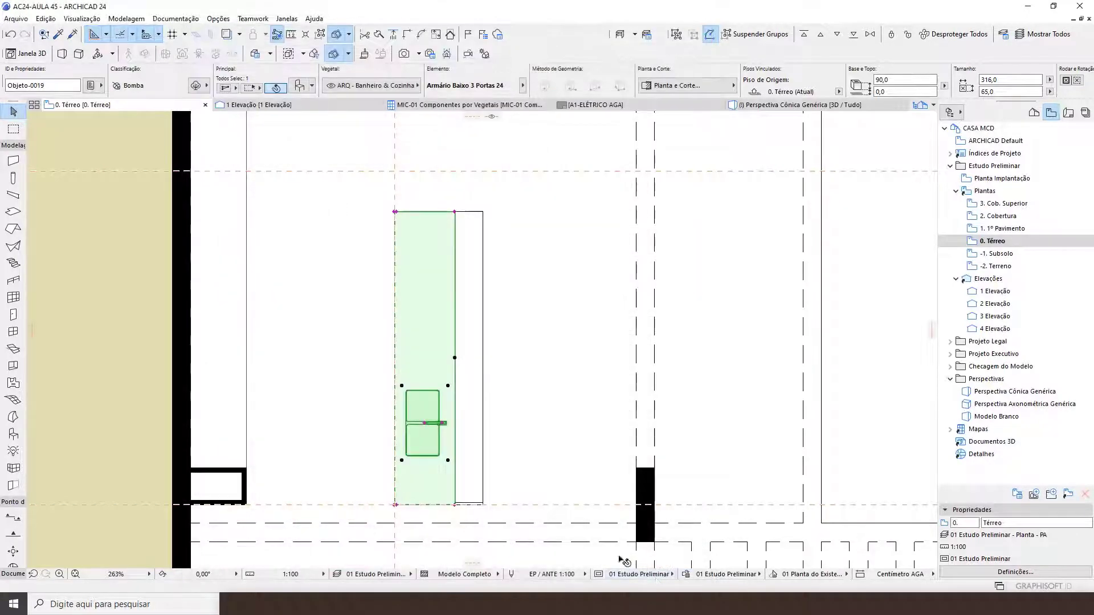
Move the island cabinet, slab and end wall together along the island's length until the end wall aligns with the kitchen pillar's corner
left_click(380, 249)
mouse_move(366, 194)
left_mouse_down()
mouse_move(519, 533)
mouse_move(518, 519)
left_mouse_up()
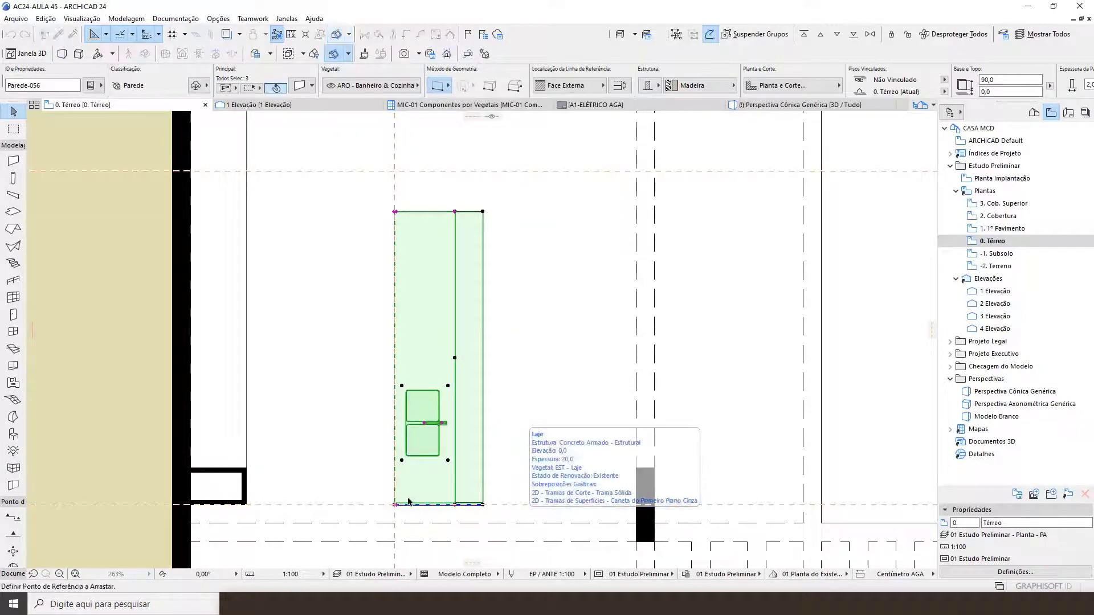
scroll(408, 500, "up", 2)
left_click(395, 504)
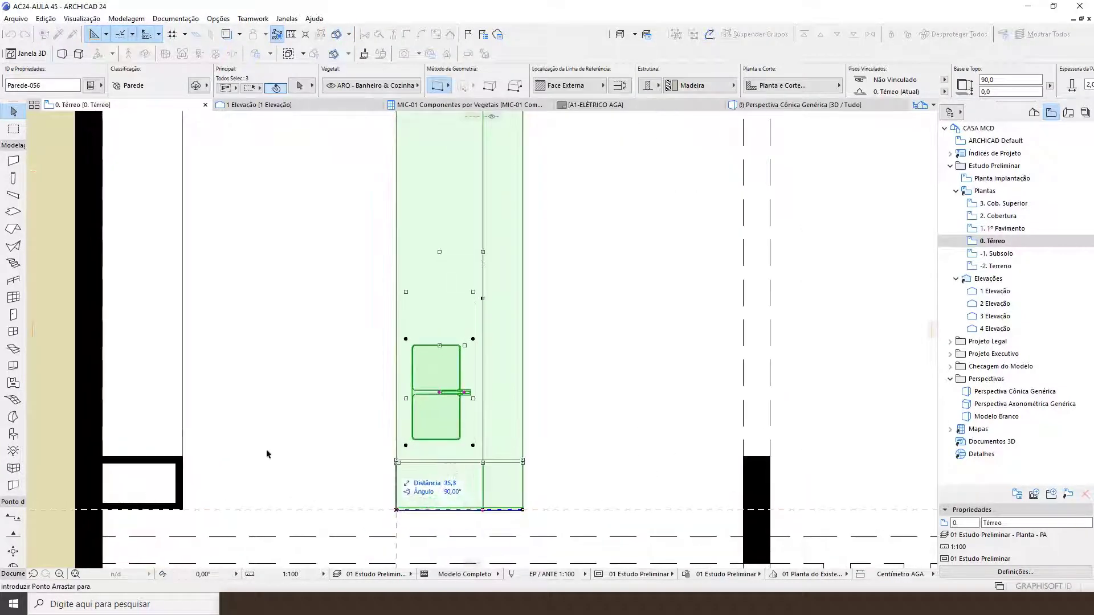
left_click(184, 456)
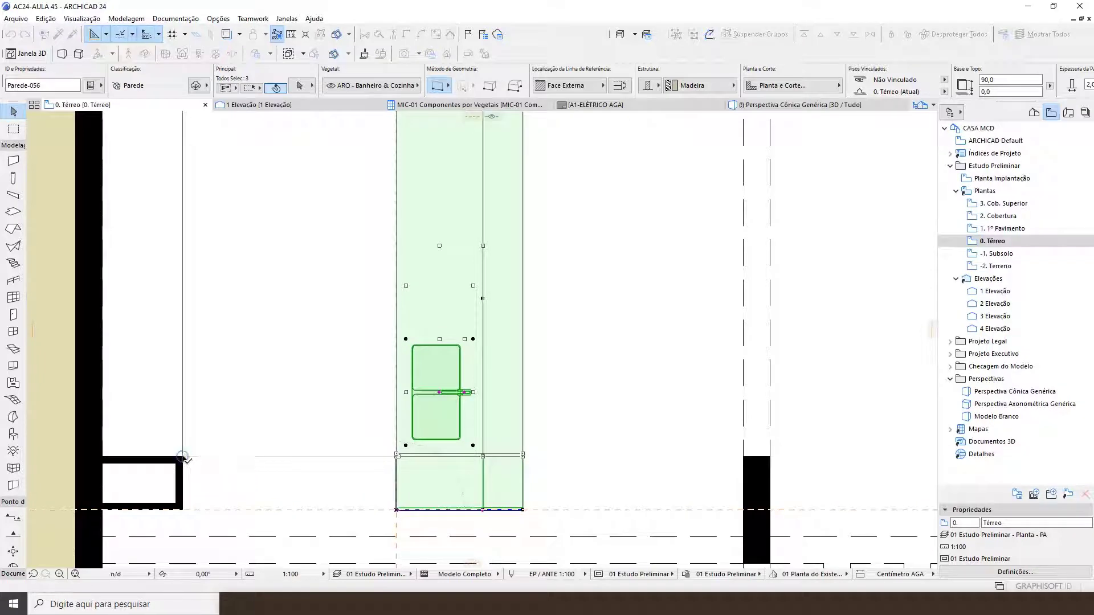
scroll(468, 489, "down", 3)
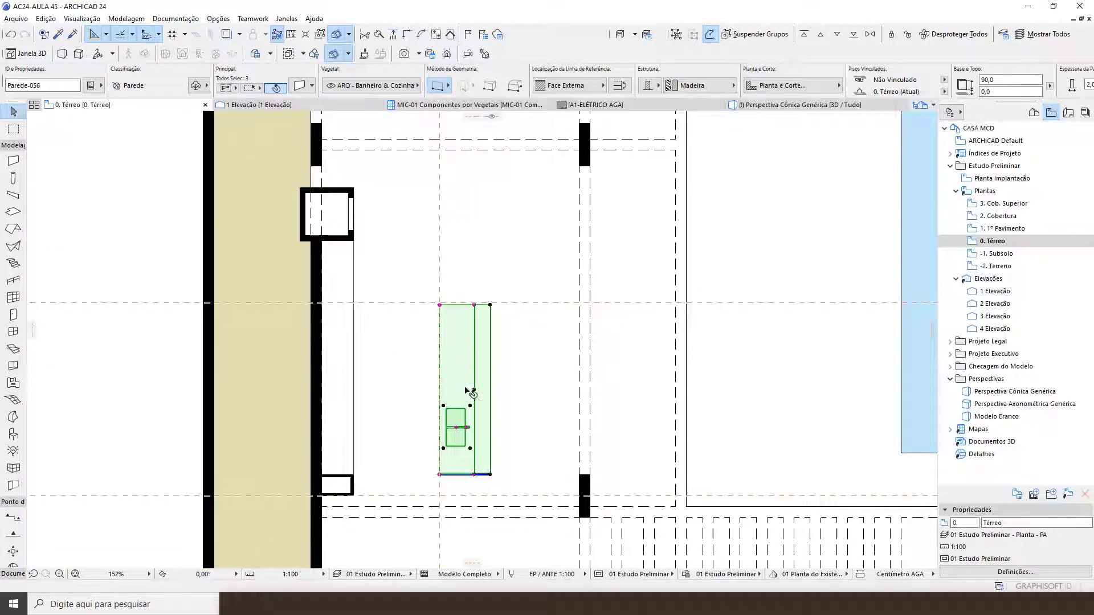
Shift only the cabinet and the slab along the island so their ends meet the inner face of the end wall
scroll(465, 390, "up", 4)
key("Escape")
left_click(463, 539)
middle_click_drag(465, 542, 494, 405)
left_click(529, 406, "shift")
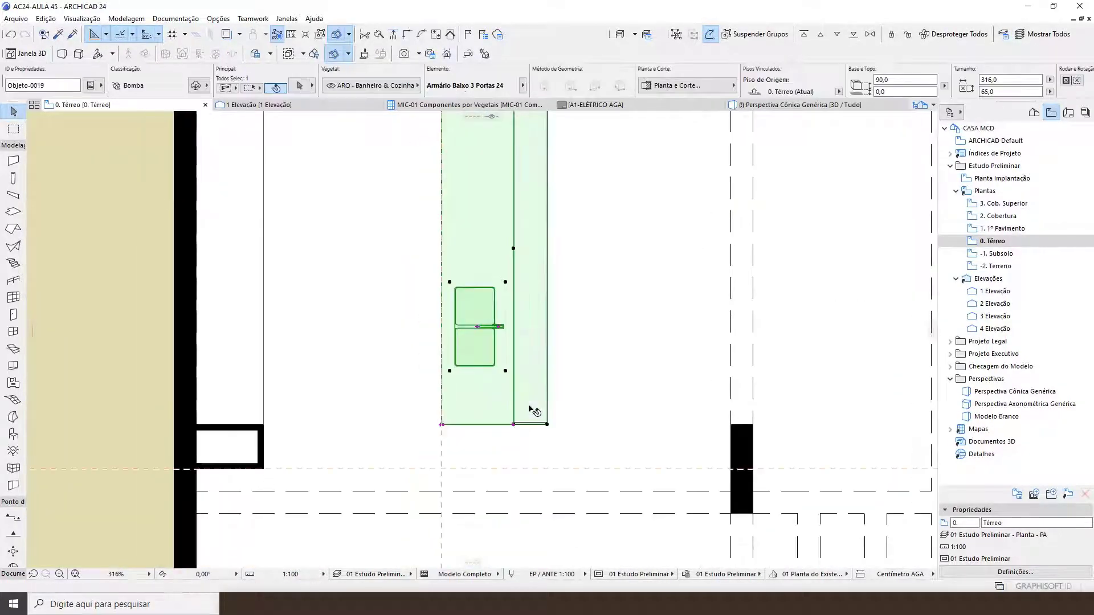
scroll(531, 416, "up", 5)
key("ctrl+d")
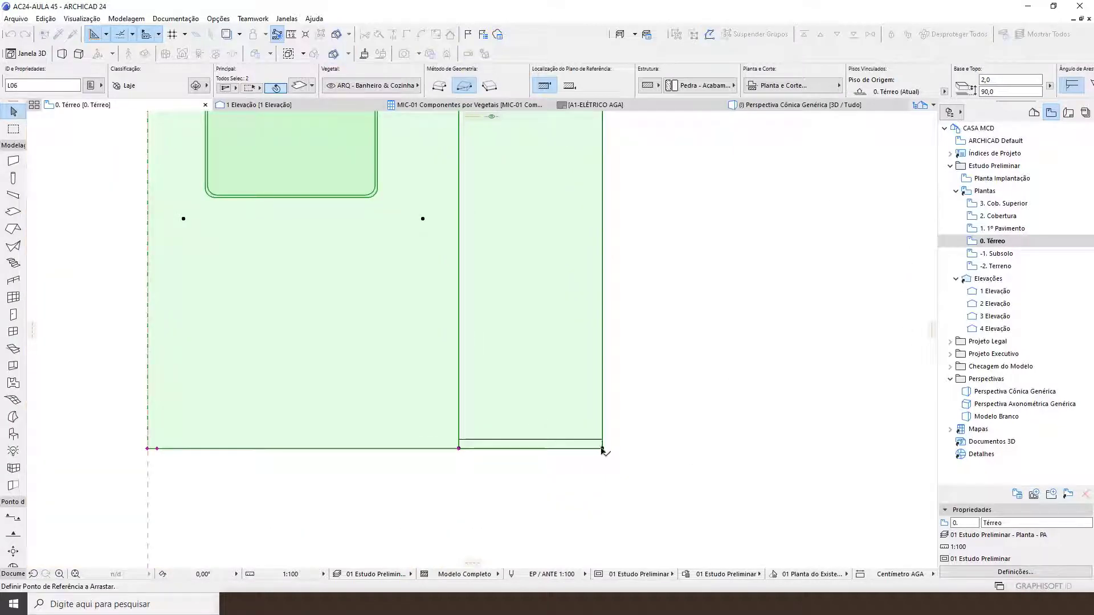
key("Escape")
Mirror a copy of the end wall to the island's opposite end, using a perpendicular axis through the midpoint of its long edge
left_click(385, 448)
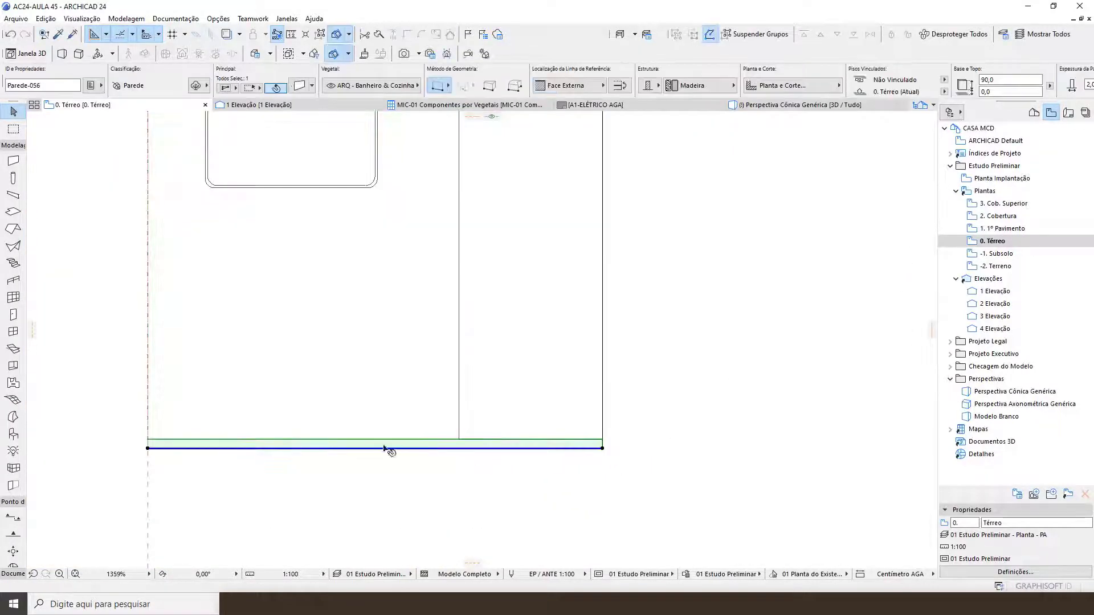
scroll(466, 510, "down", 6)
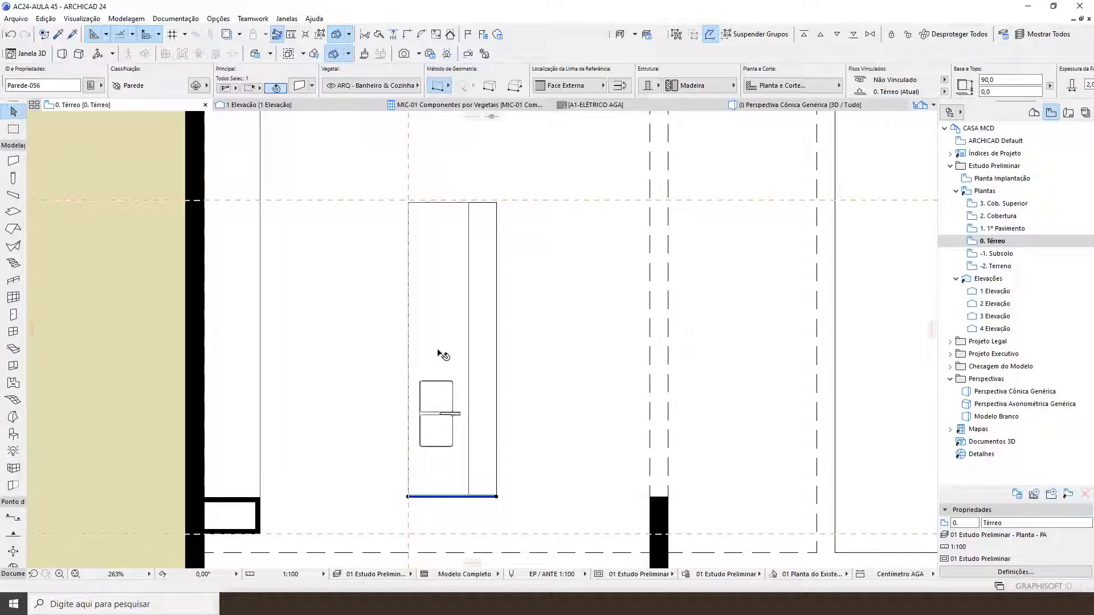
scroll(480, 464, "up", 3)
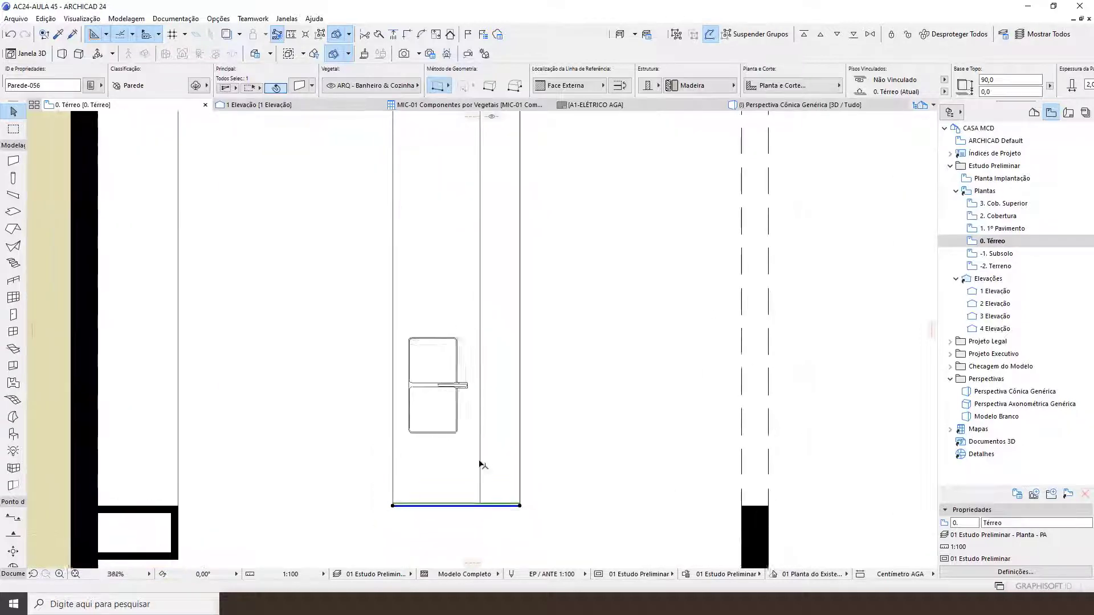
key("ctrl+alt+m")
scroll(487, 416, "down", 2)
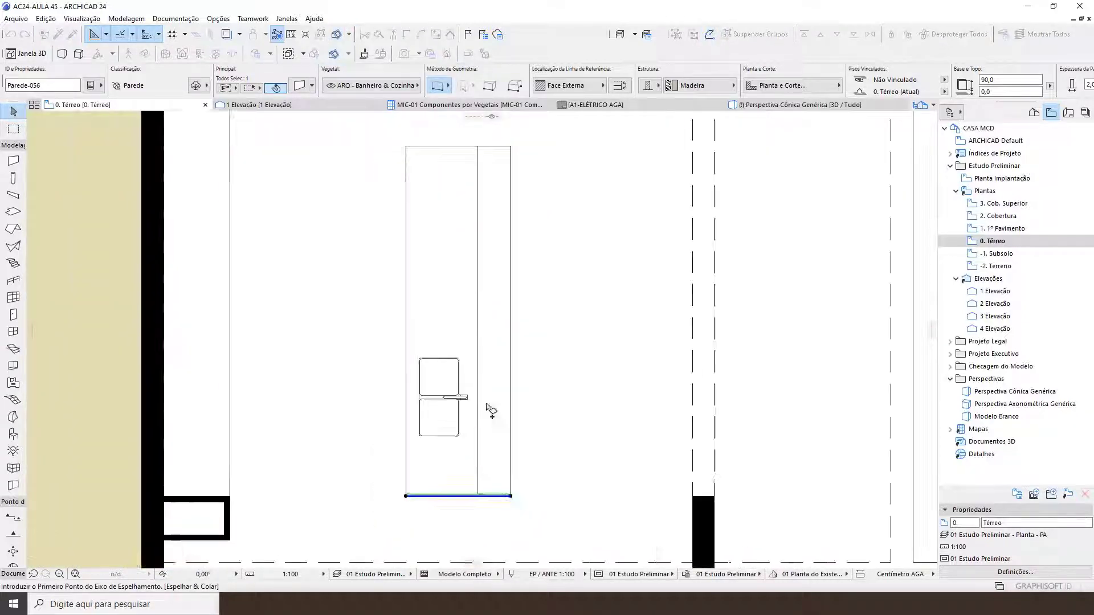
left_click(477, 344)
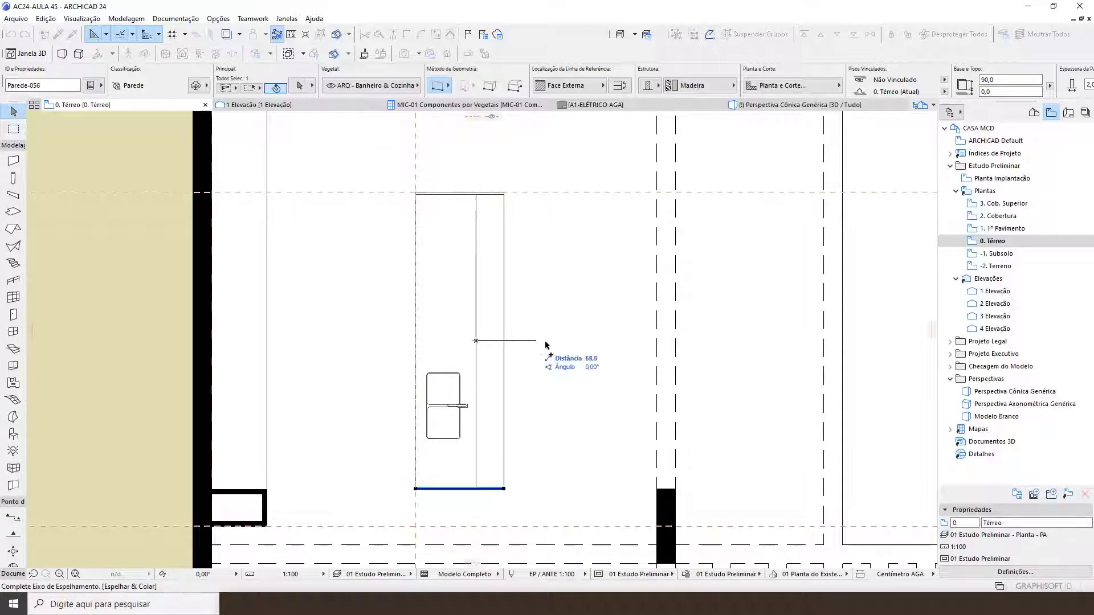
left_click(547, 346)
key("Escape")
Inspect the island and its two end panels in 3D, and check in plan how the far panel meets the cabinet and slab
key("F3")
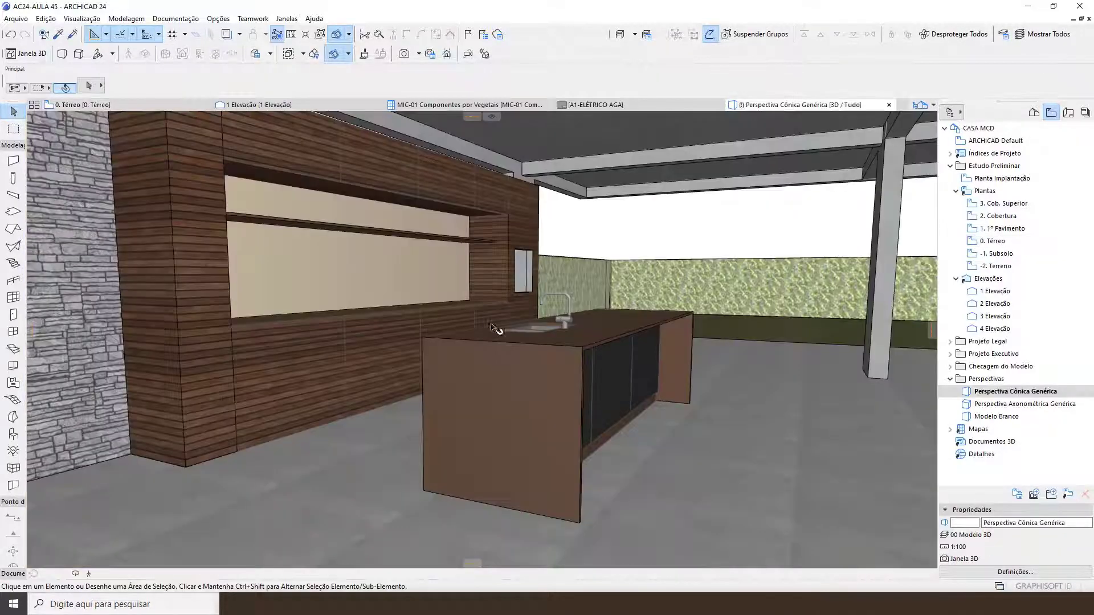
middle_click_drag(485, 412, 723, 328, "shift")
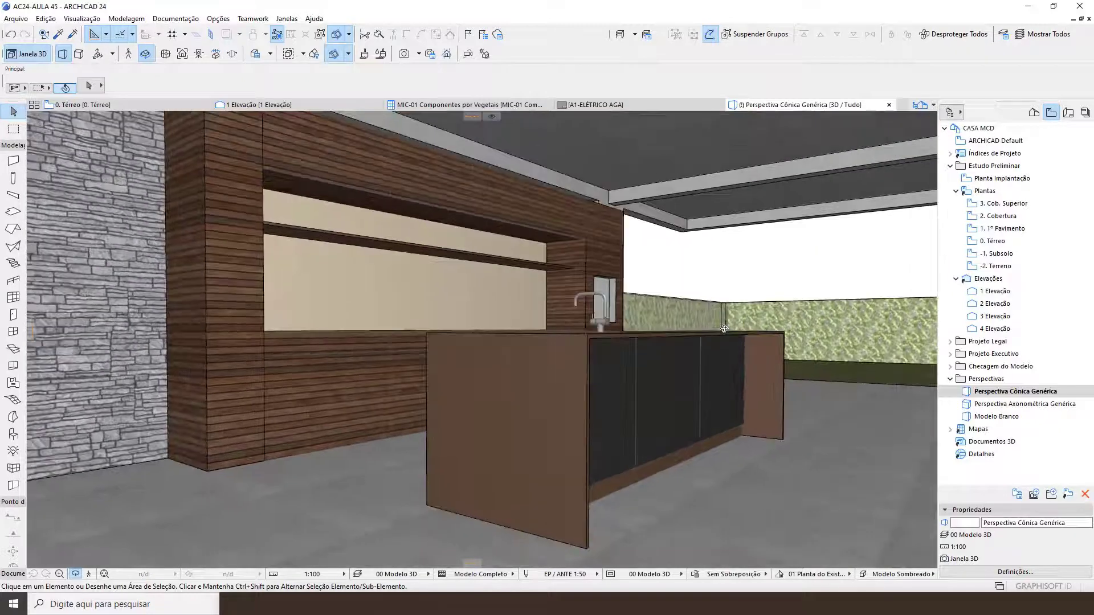
middle_click_drag(673, 415, 590, 389, "shift")
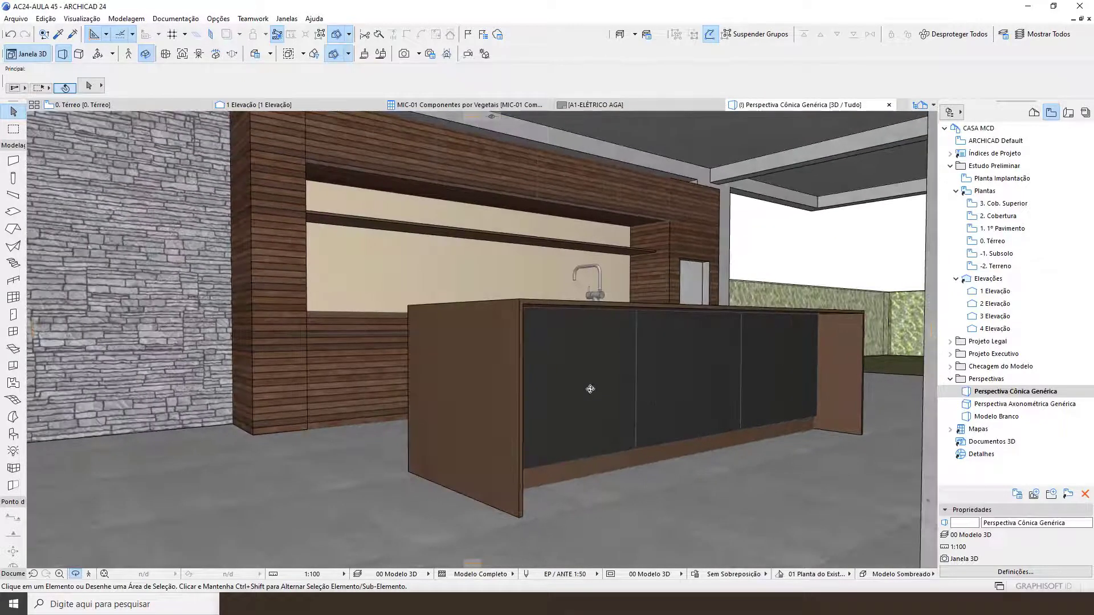
middle_click_drag(712, 394, 395, 389, "shift")
middle_click_drag(651, 385, 447, 408)
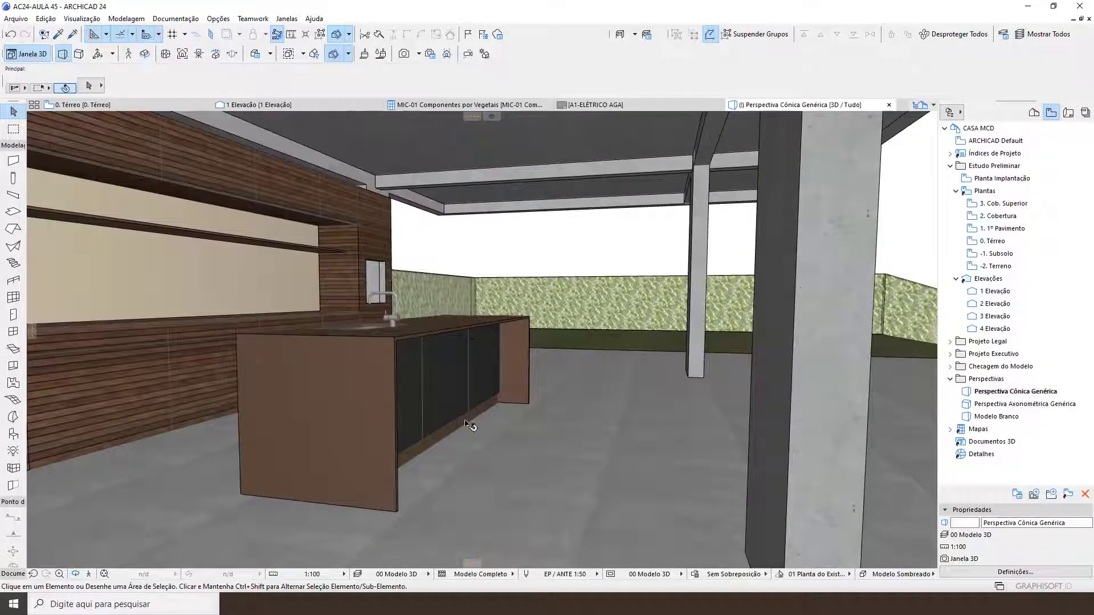
key("F2")
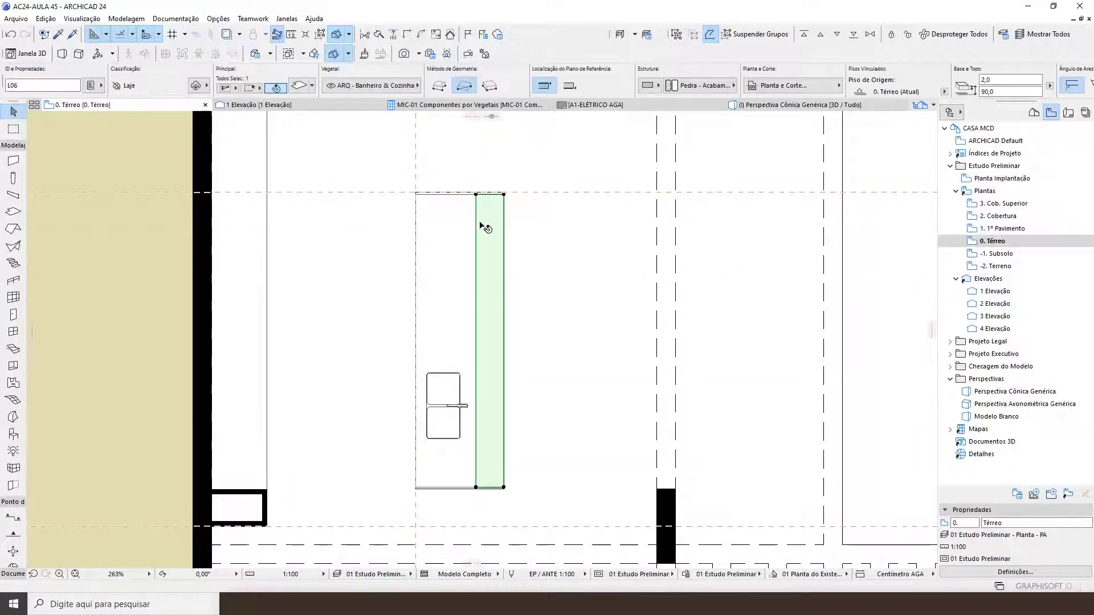
scroll(480, 211, "up", 5)
left_click(463, 178)
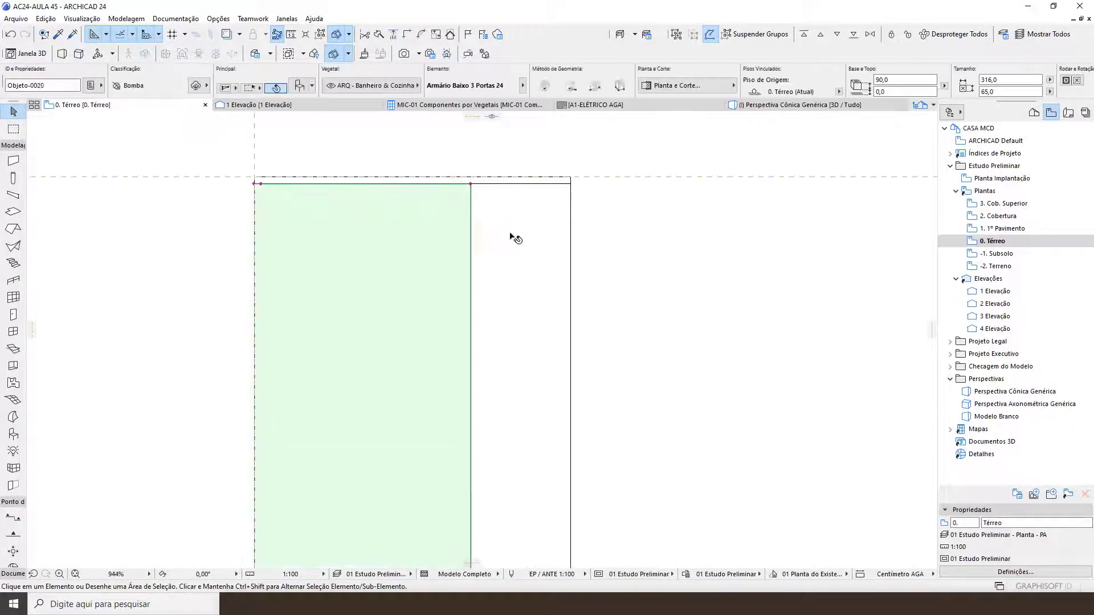
scroll(439, 293, "down", 4)
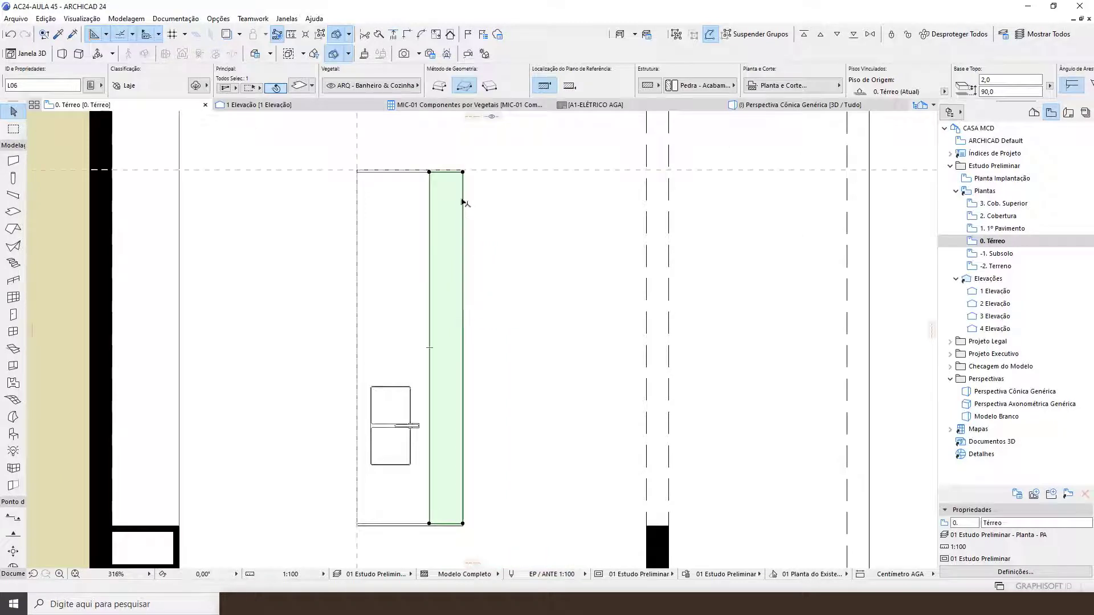
key("Escape")
key("F3")
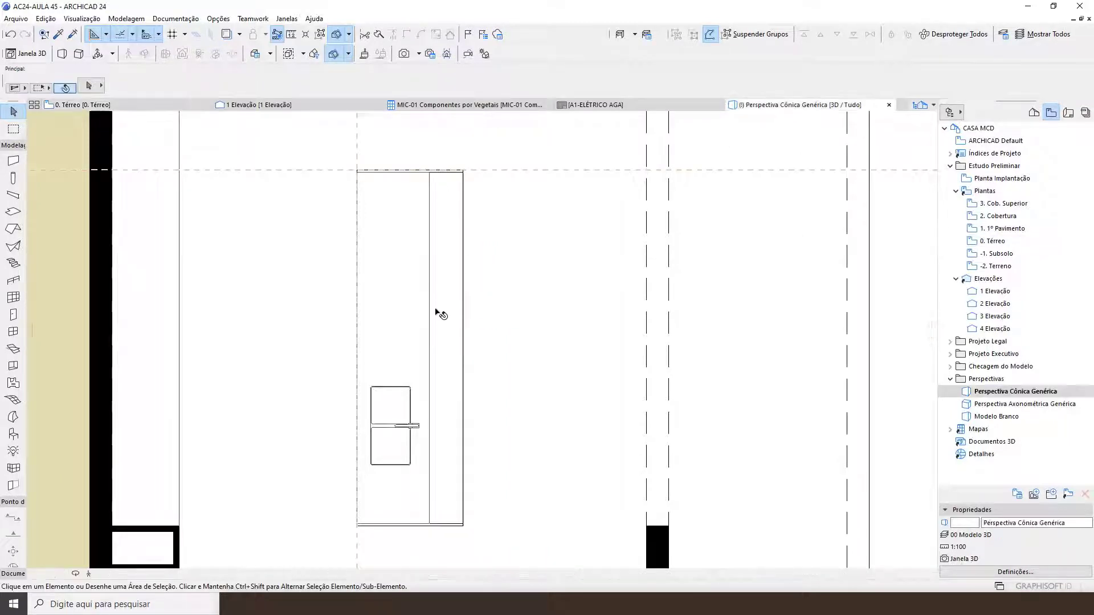
scroll(383, 379, "up", 2)
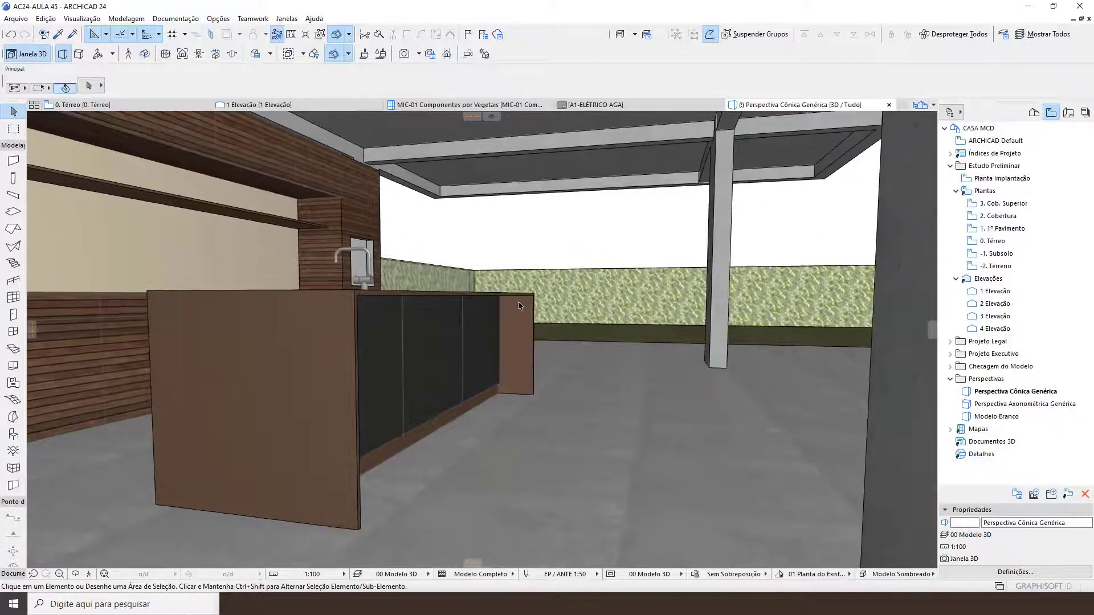
Pick up the end panel's wall settings and draw a 316 cm wall along the slab's outer long edge between the two end panels
key("F2")
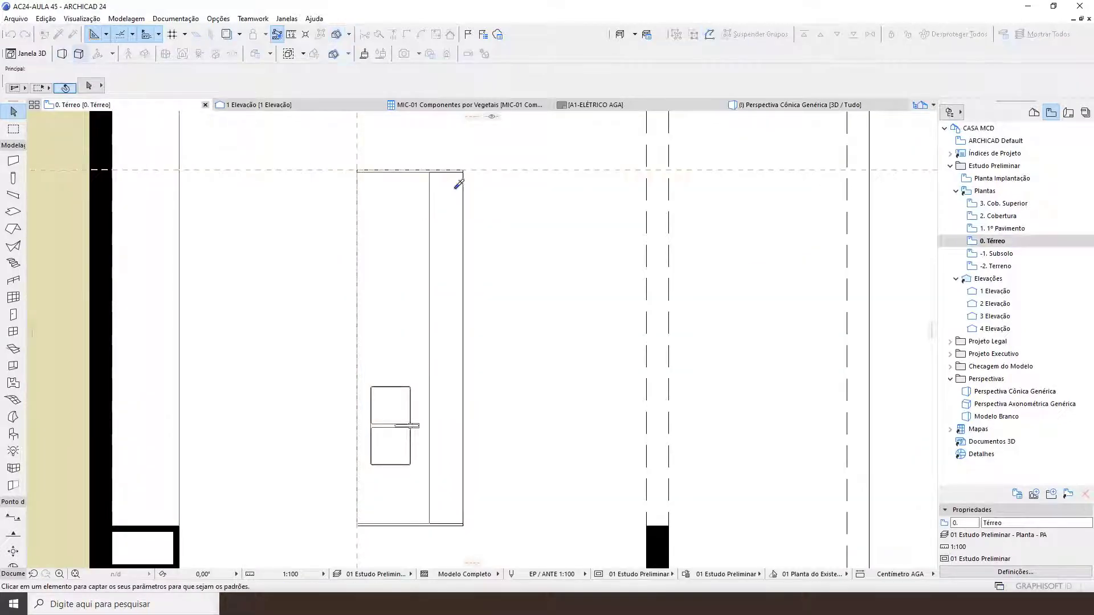
scroll(457, 178, "up", 3)
left_click(470, 151)
left_click(450, 154, "alt")
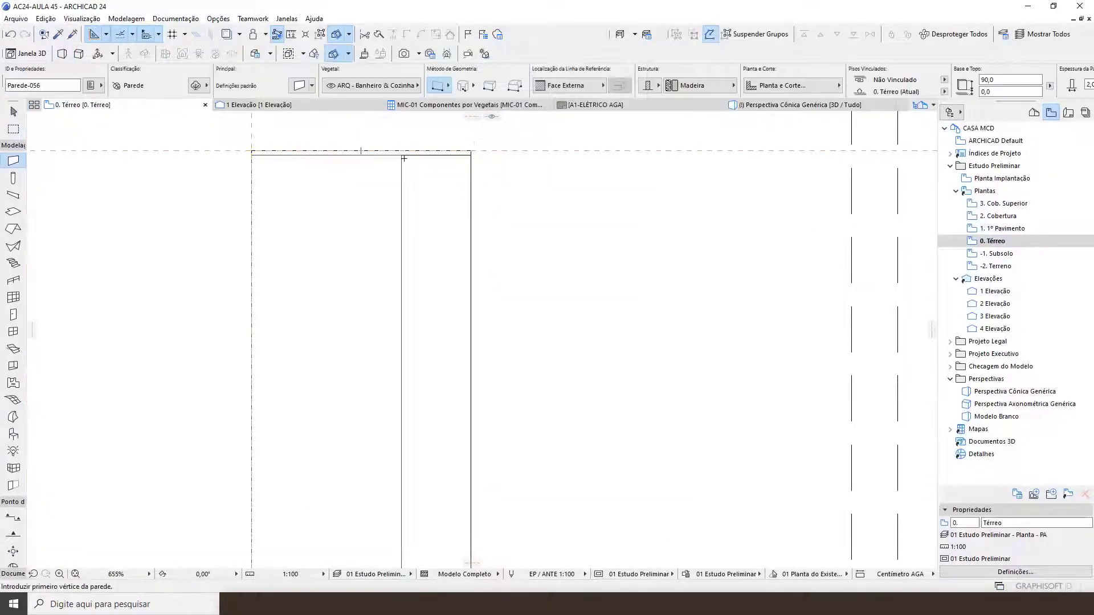
left_click(471, 153)
scroll(460, 342, "down", 2)
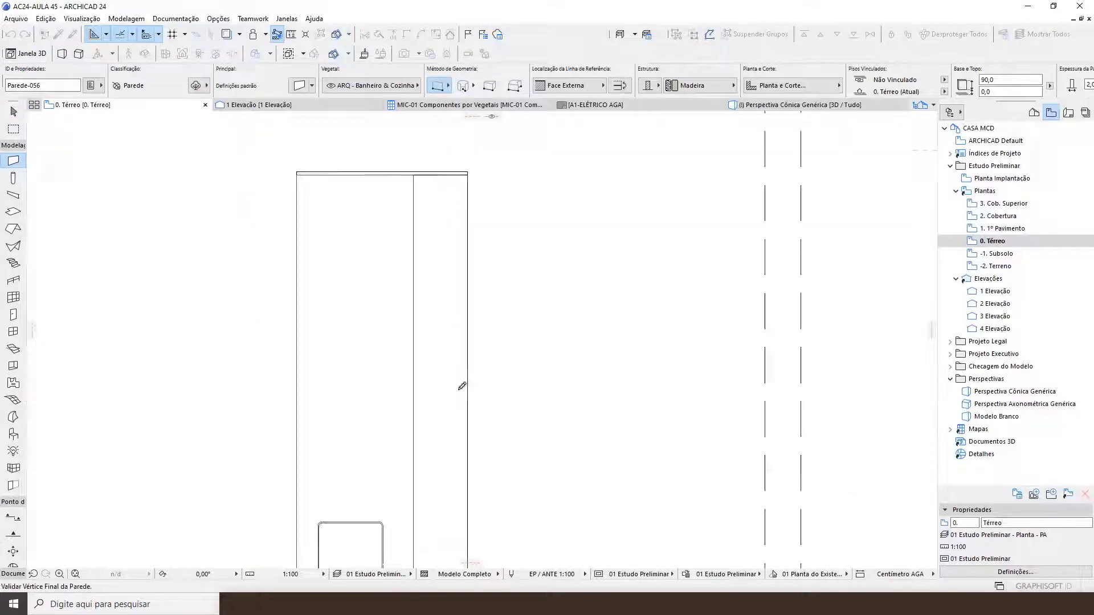
scroll(474, 501, "down", 5, "shift")
scroll(464, 434, "down", 1)
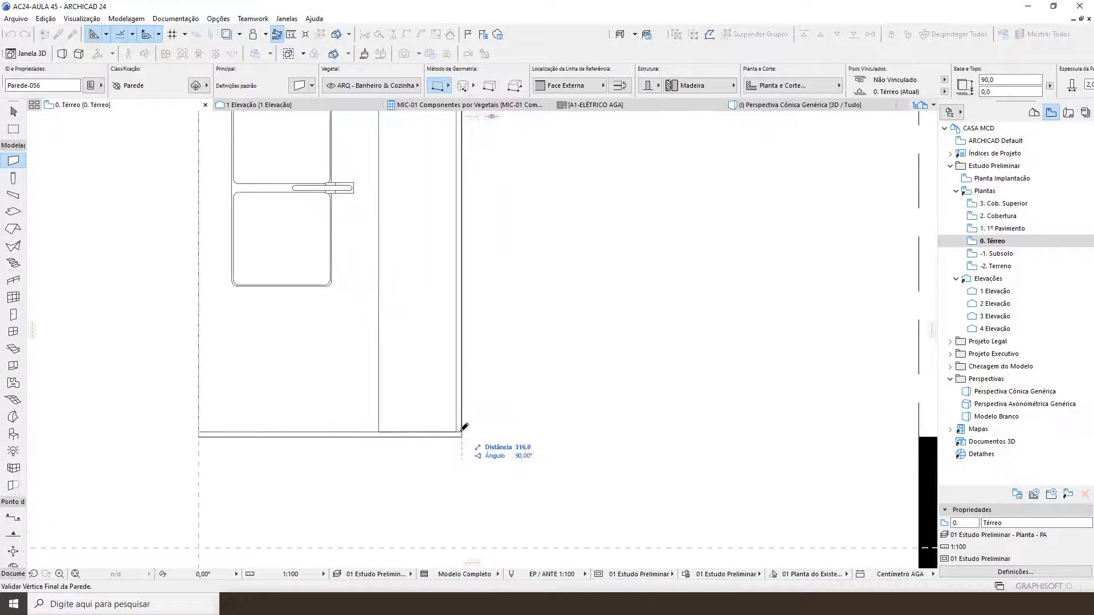
left_click(462, 430)
Move the long wall inward from the slab's outer edge towards the cabinet doors and send it backward in the display order
key("ctrl+d")
left_click(462, 431)
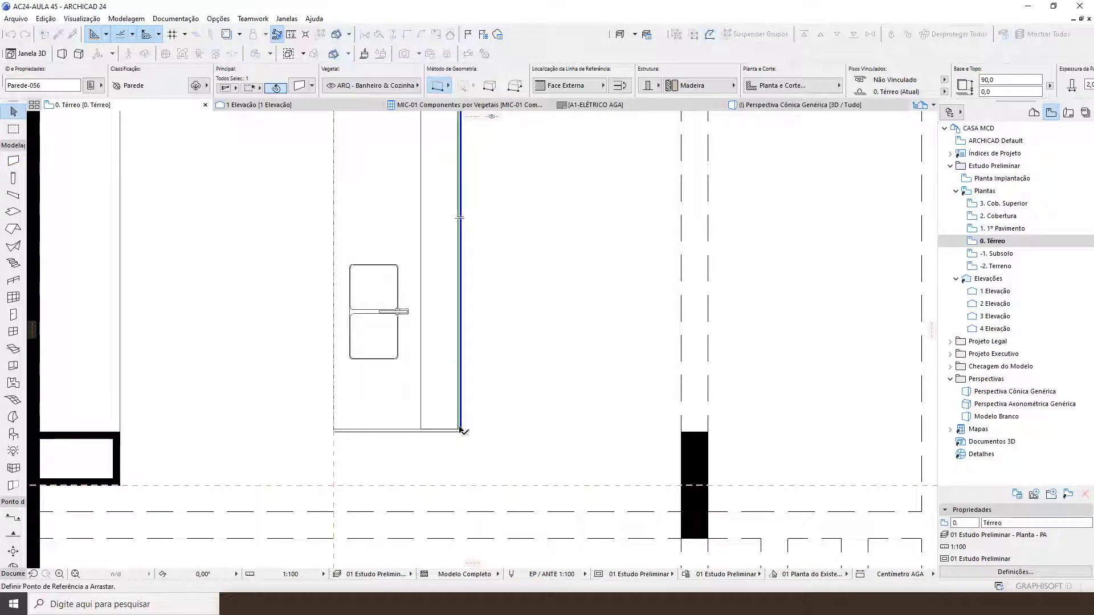
scroll(461, 432, "up", 2)
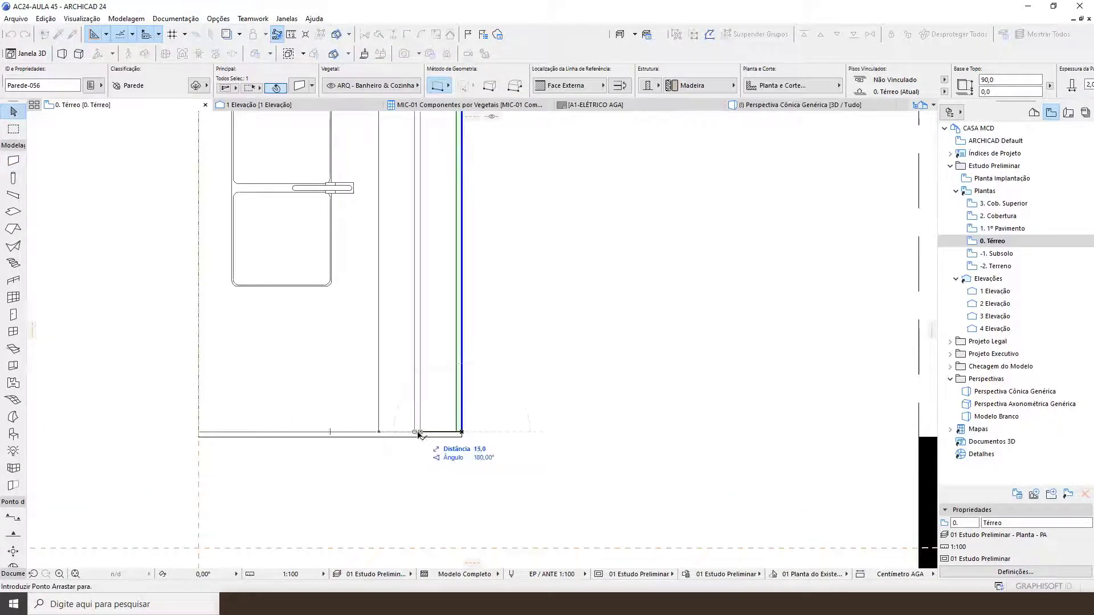
type("1")
key("Return")
scroll(419, 435, "down", 3)
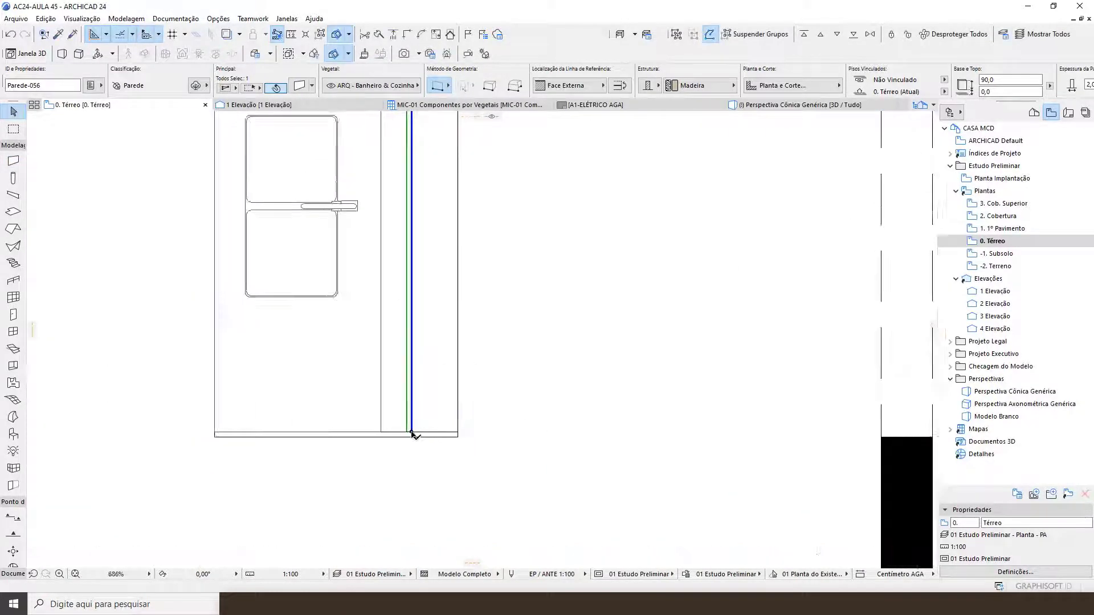
left_click(836, 38)
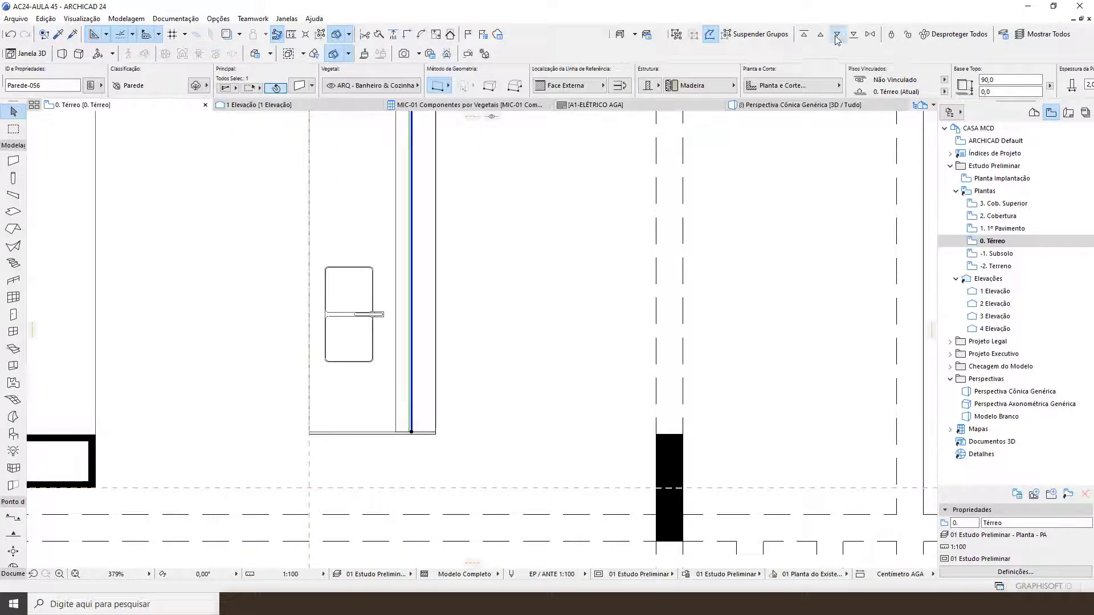
scroll(342, 182, "up", 2)
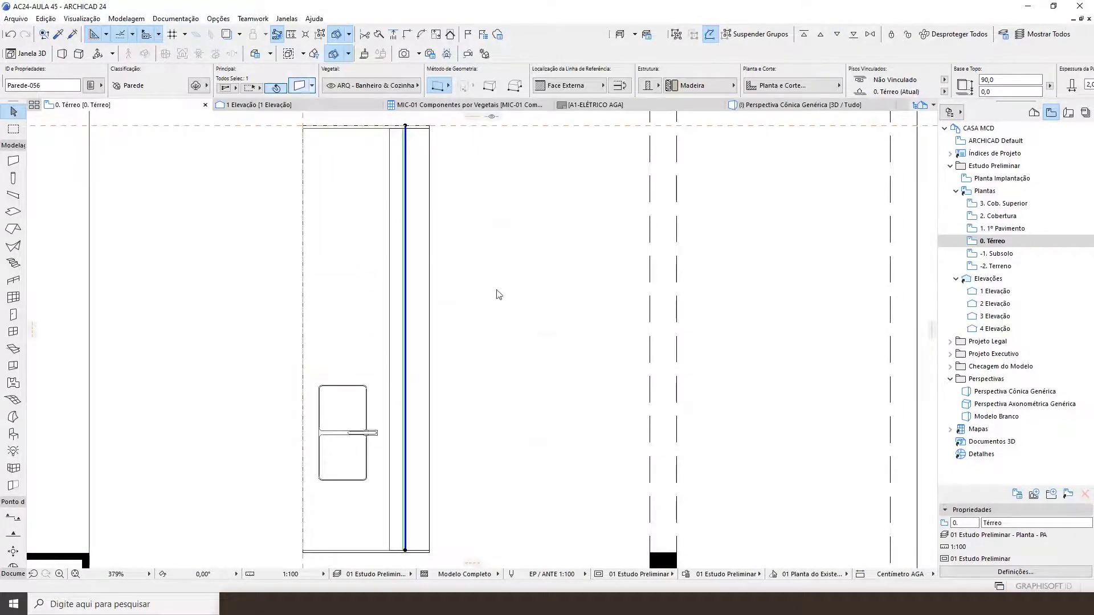
Override the long wall's surface with Pintura - Anthracite, accept the settings and check the island's front in 3D
key("ctrl+t")
left_click(451, 444)
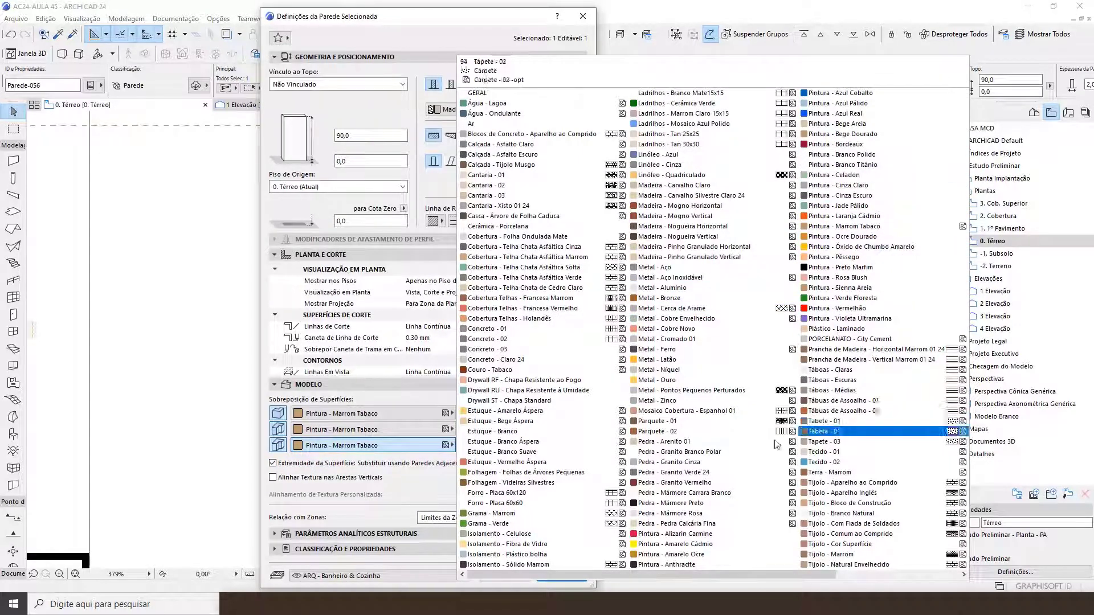
left_click(666, 564)
left_click(561, 576)
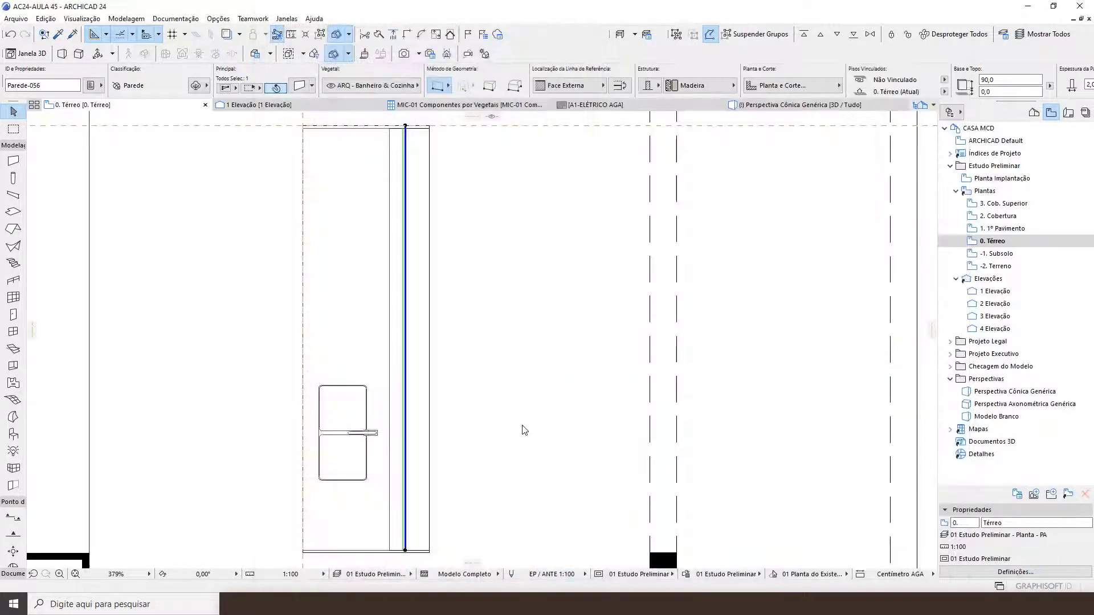
key("F3")
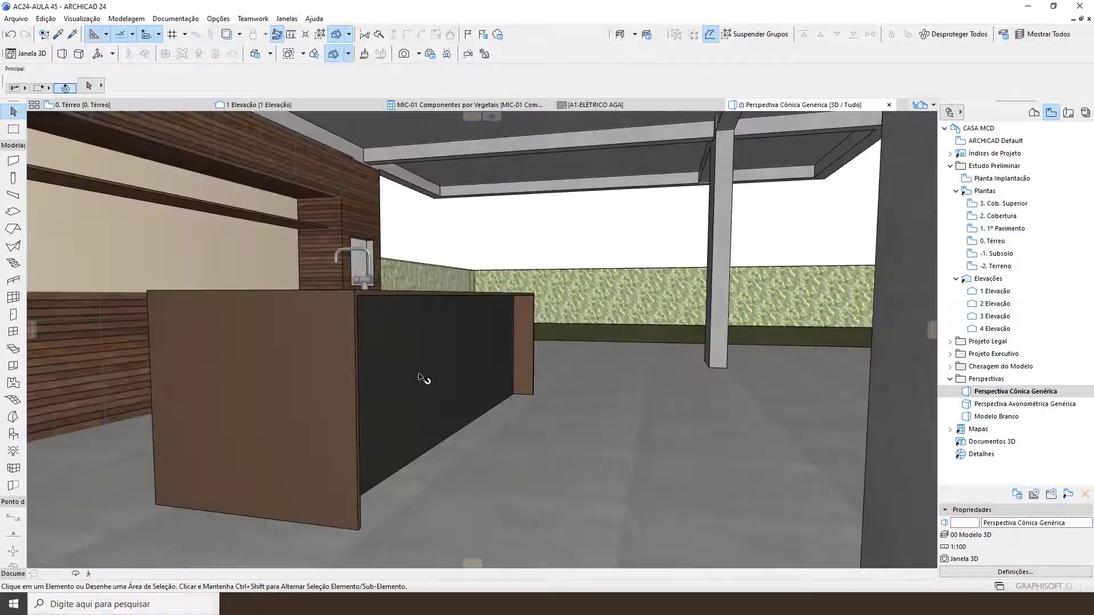
left_click_drag(454, 361, 488, 381)
Return to the ground-floor plan and choose Cooktop Elétrico 24 from Utensílios 24 as the object, in the black style with side knobs
key("F2")
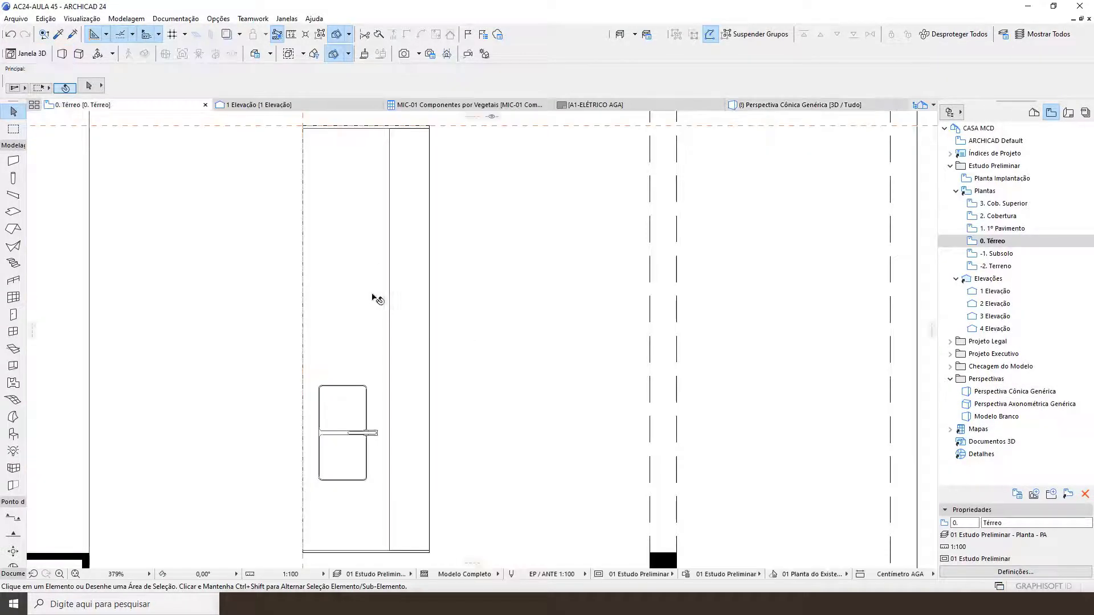
scroll(370, 295, "down", 2)
scroll(342, 222, "up", 2)
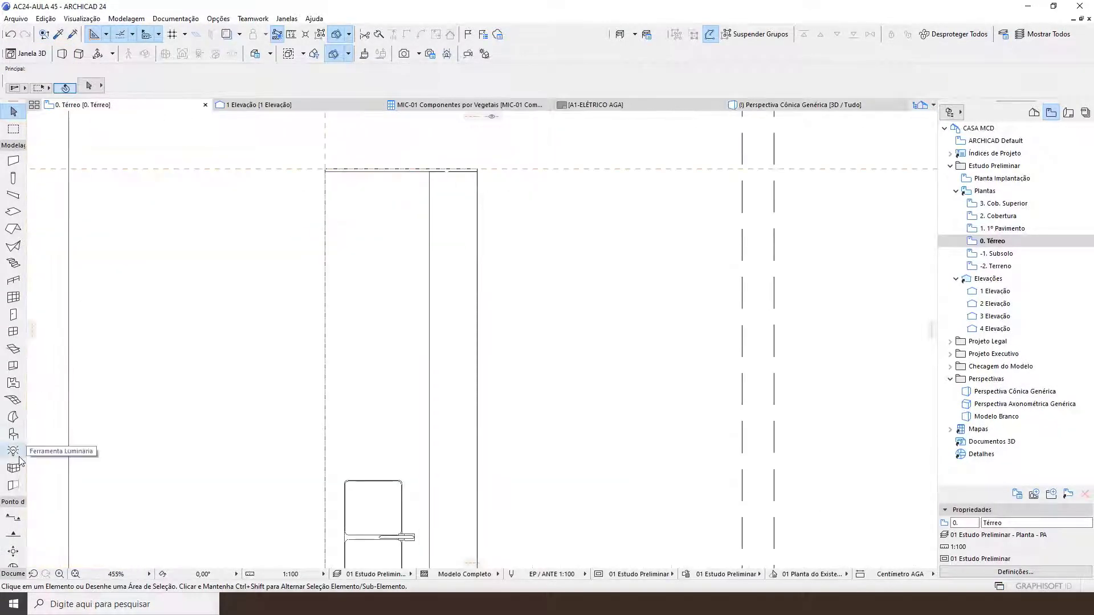
left_click(14, 435)
double_click(13, 436)
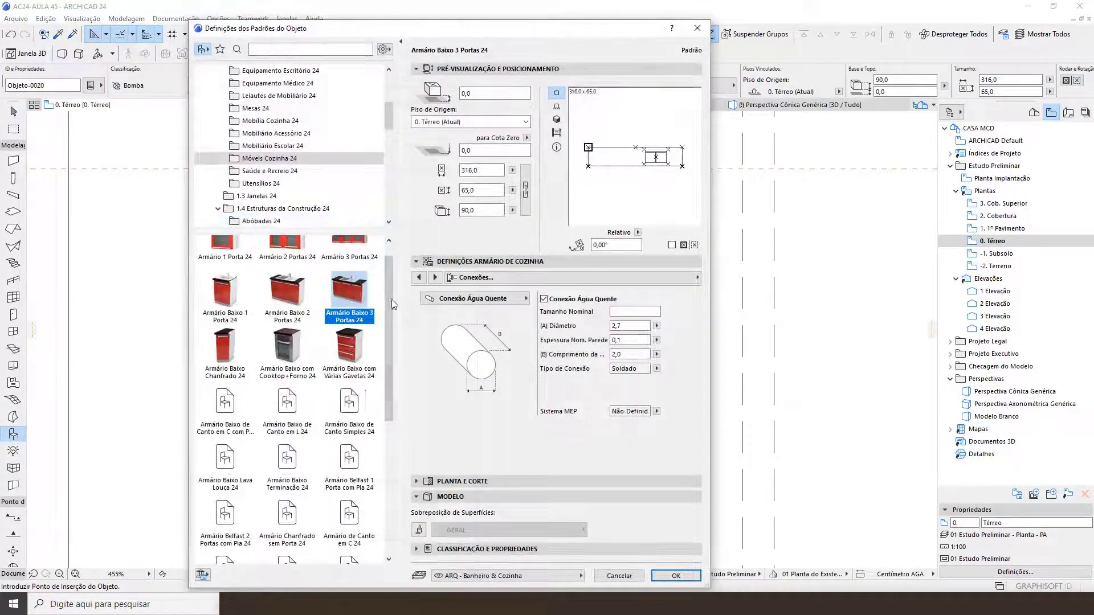
scroll(308, 139, "up", 3)
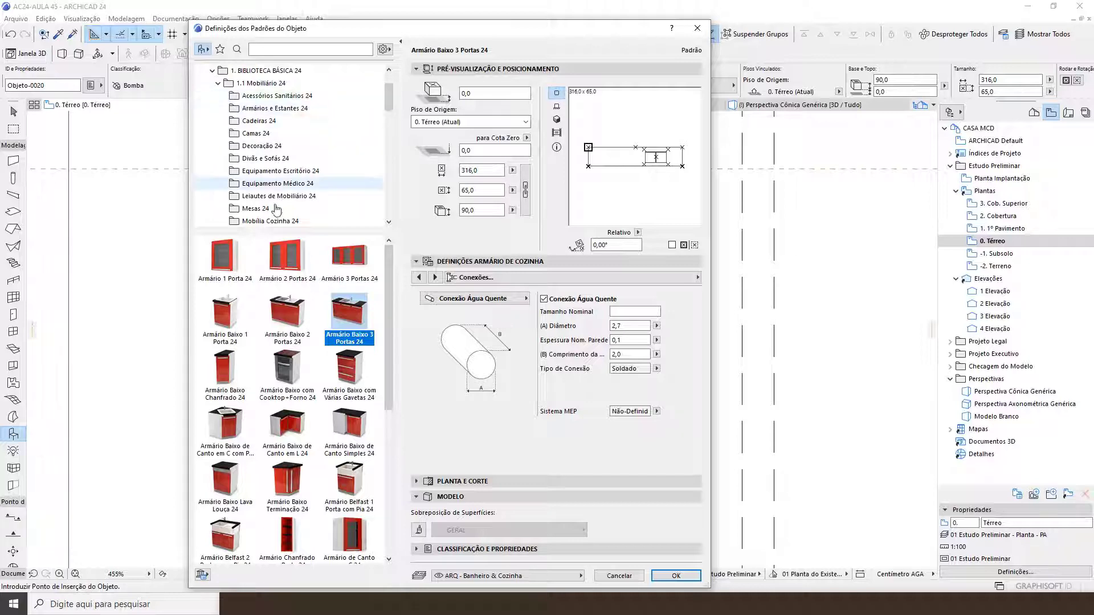
scroll(291, 196, "down", 2)
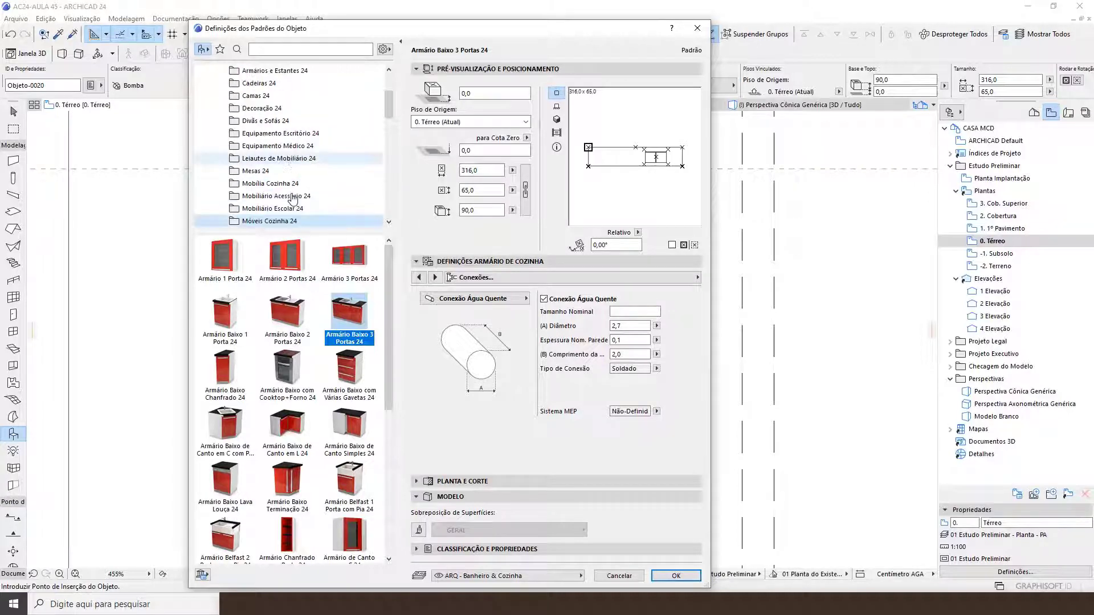
left_click(291, 208)
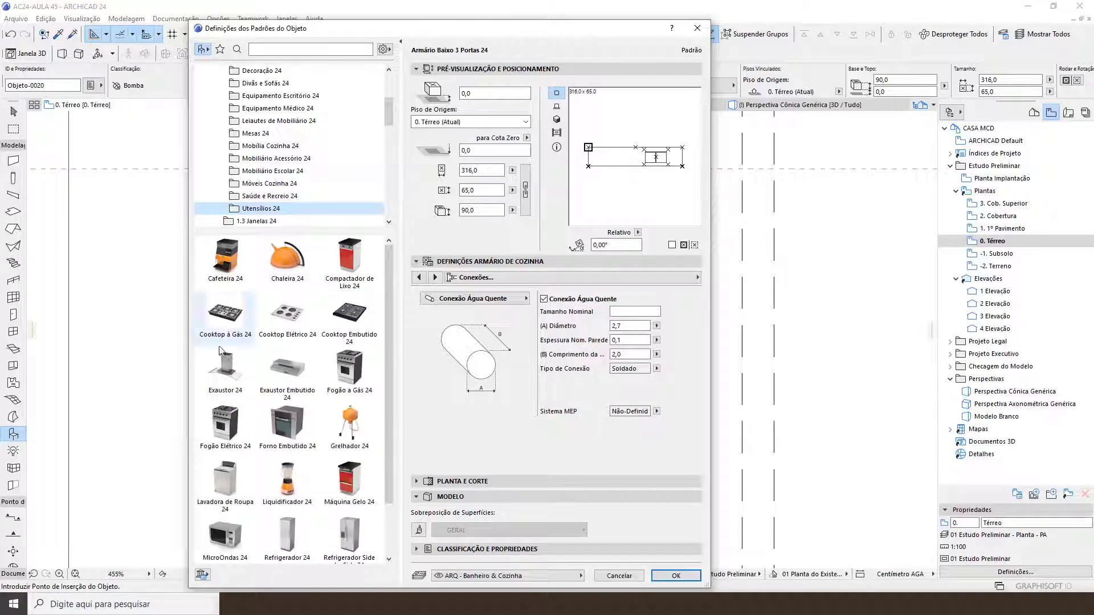
left_click(292, 326)
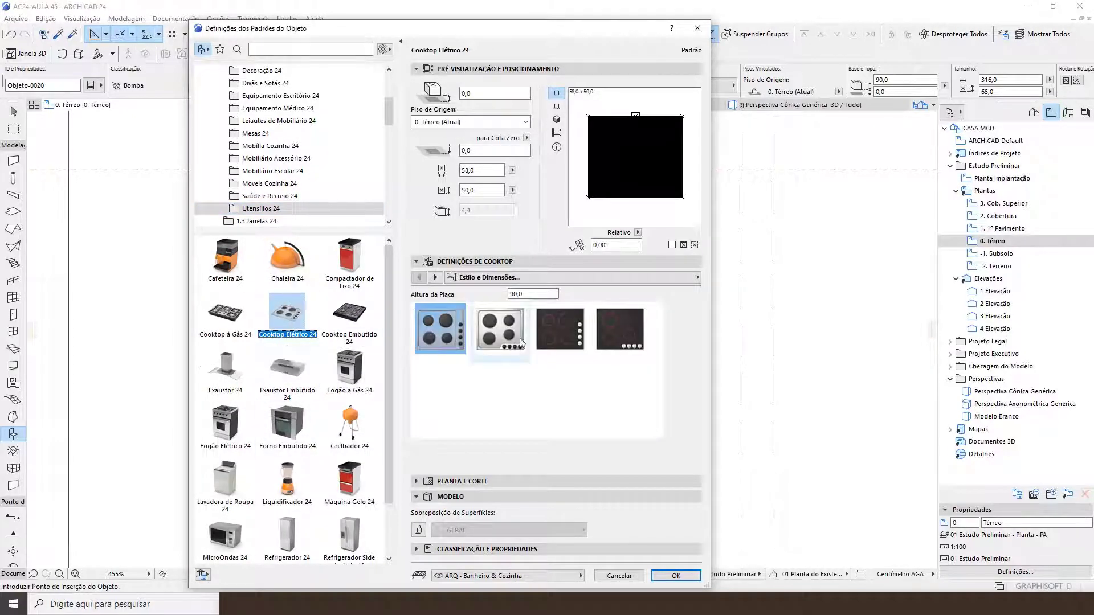
left_click(552, 340)
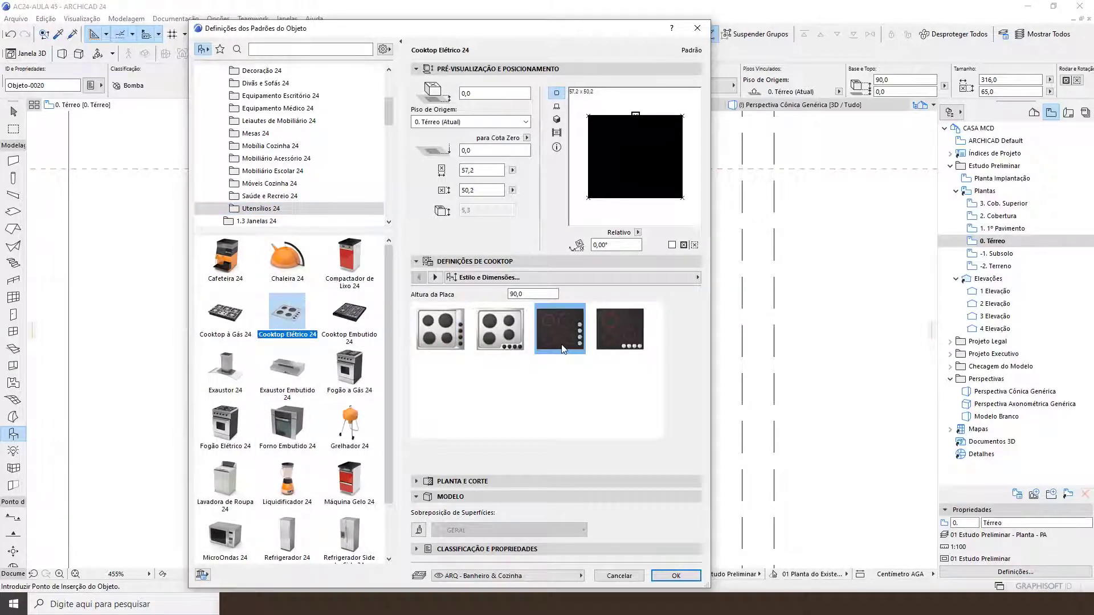
Keep the cooktop's symbolic 2D representation off and set its 2D detail level to Completo
left_click(436, 278)
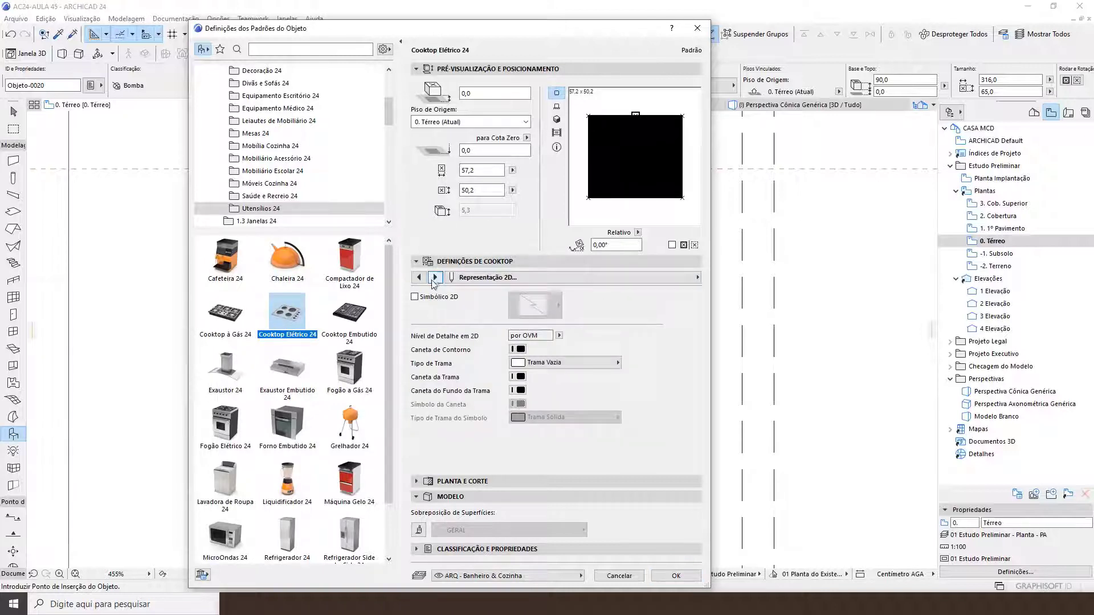
left_click(414, 297)
left_click(530, 312)
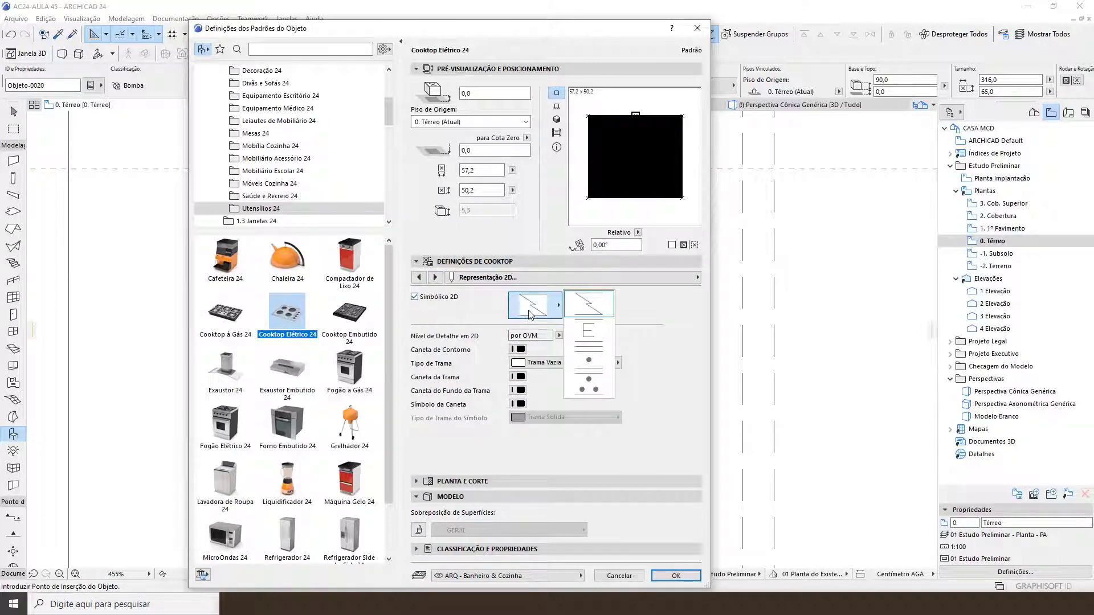
left_click(415, 296)
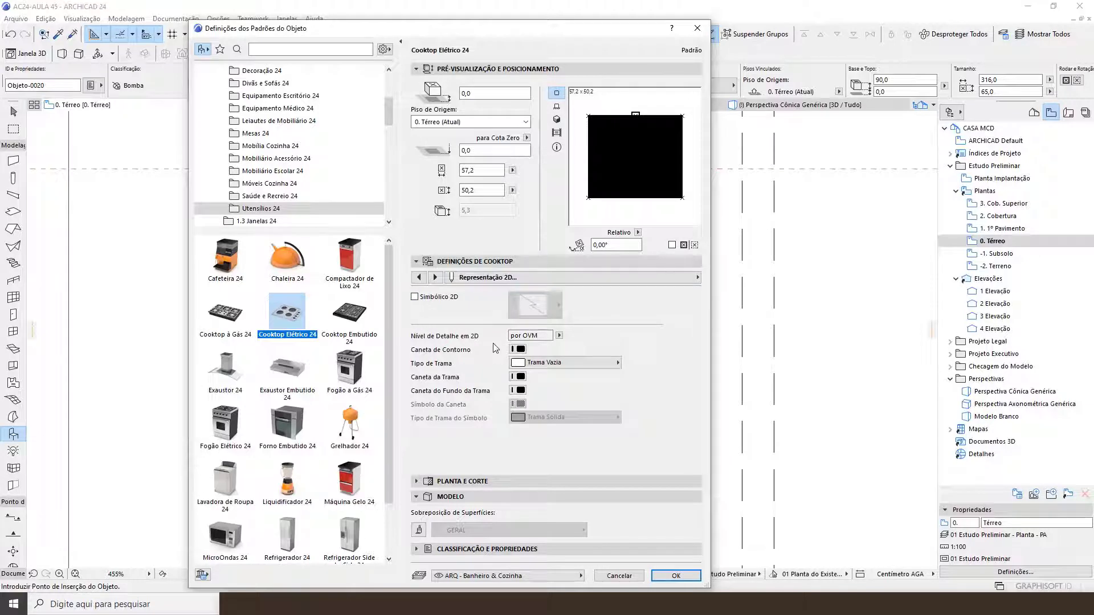
left_click(560, 336)
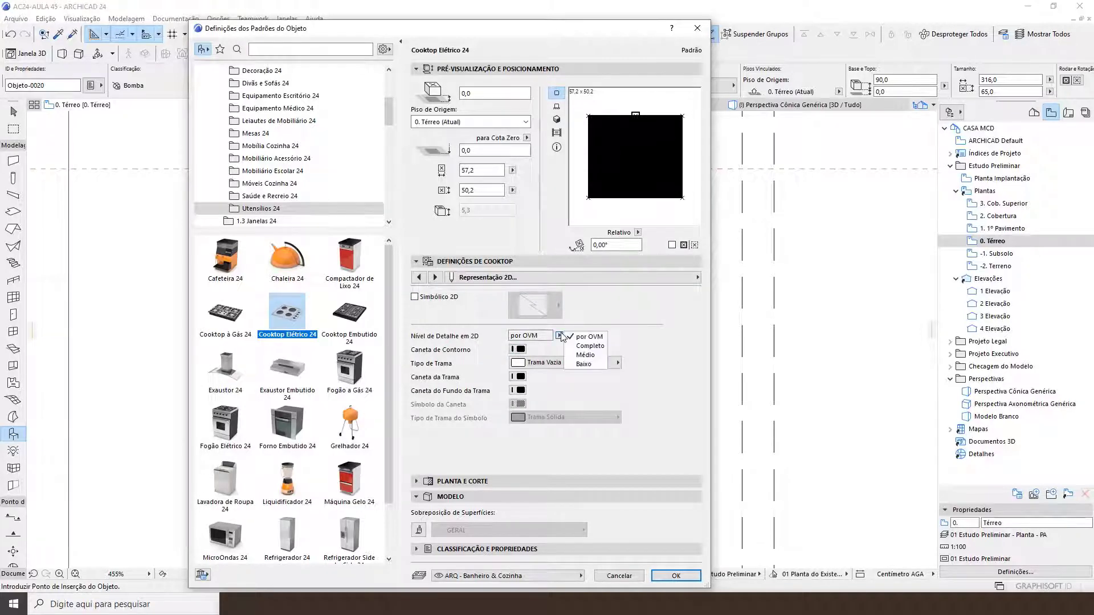
left_click(587, 347)
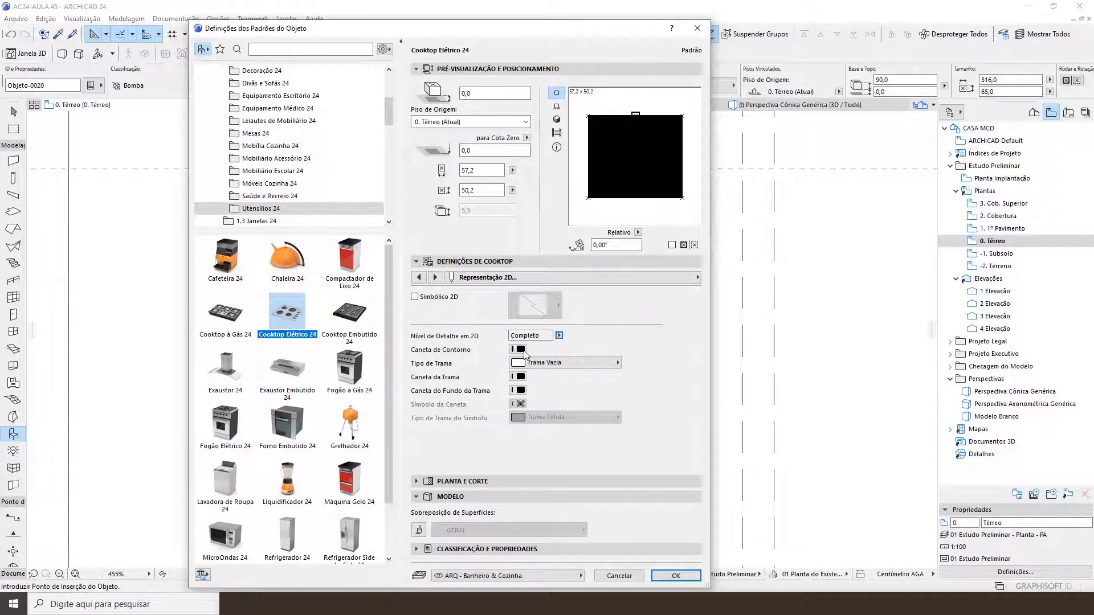
Set the cooktop's contour pen to dark grey and its fill and fill background pens to white
left_click(518, 349)
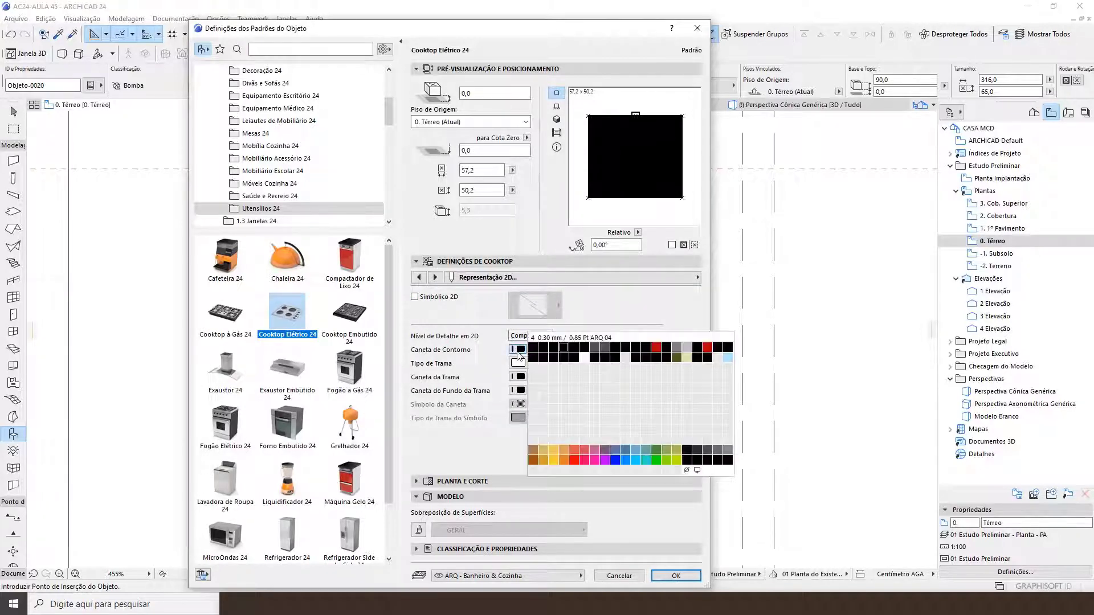
left_click(607, 350)
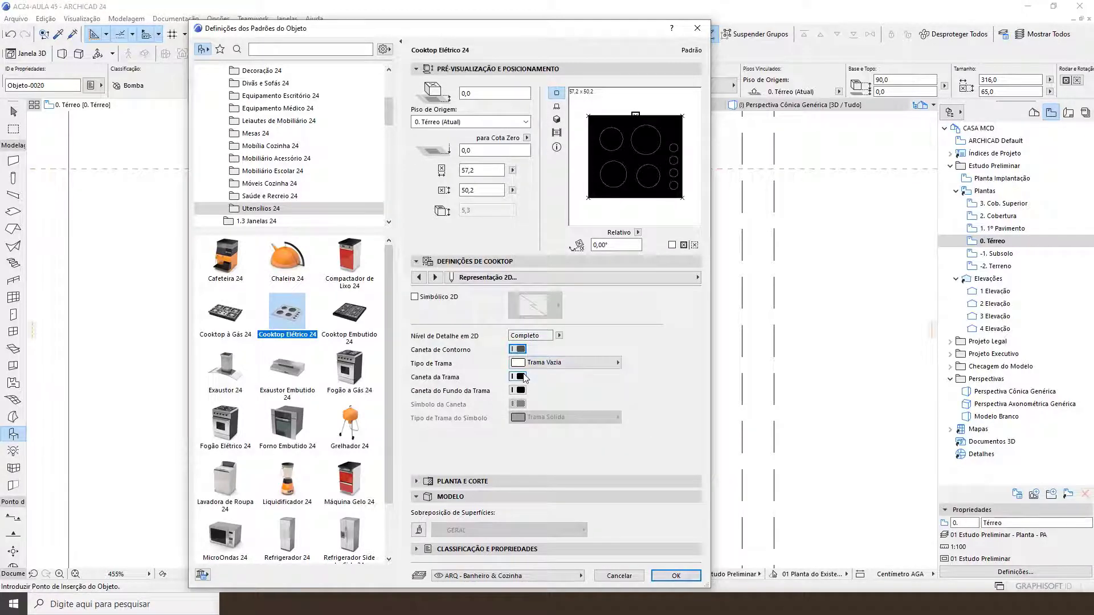
left_click(517, 377)
left_click(529, 393)
left_click(517, 391)
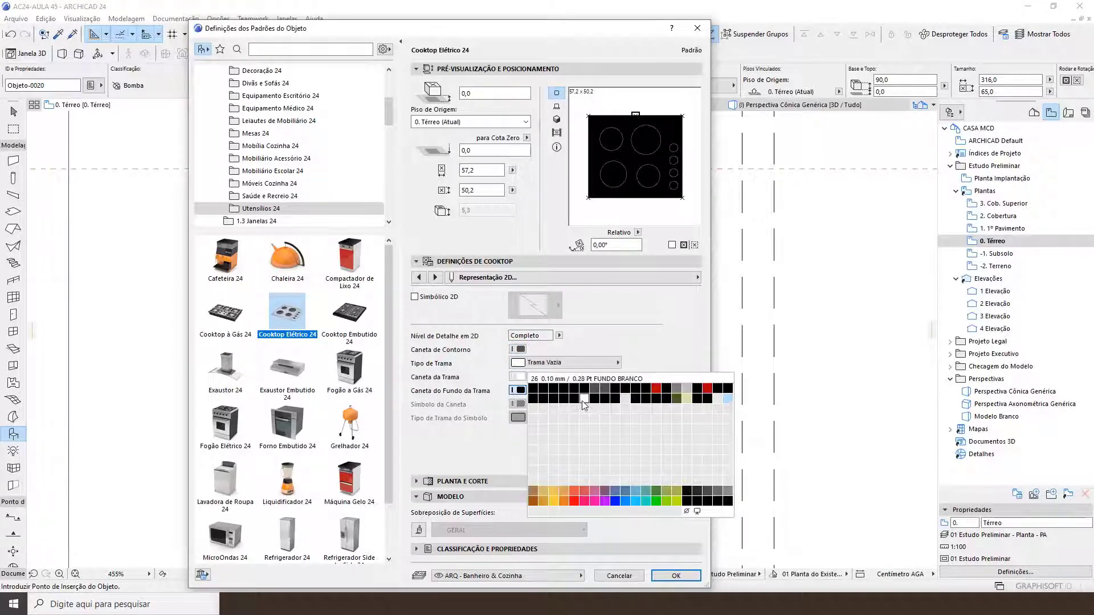
left_click(574, 393)
Preview the cooktop in 3D and change its Fogão surface to Pintura - Vermelhão
left_click(435, 277)
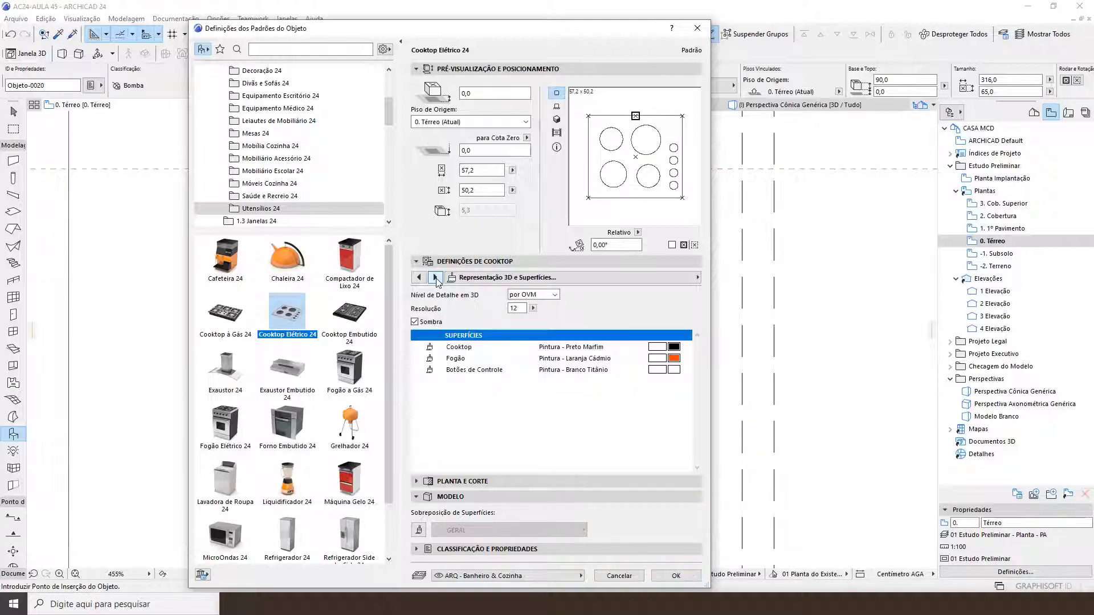
left_click(558, 120)
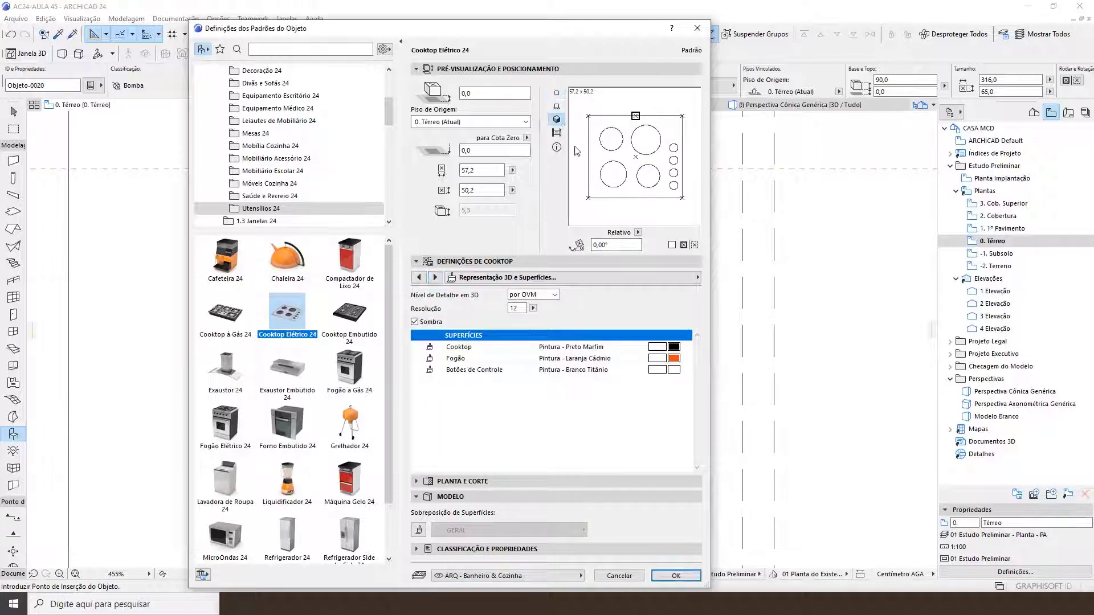
left_click(680, 360)
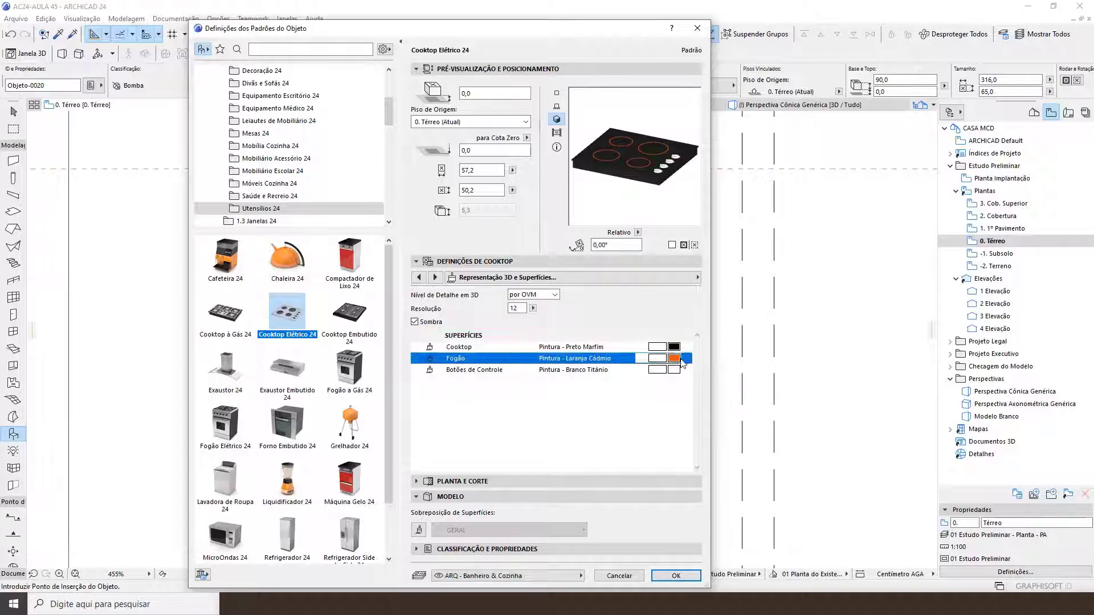
left_click(667, 317)
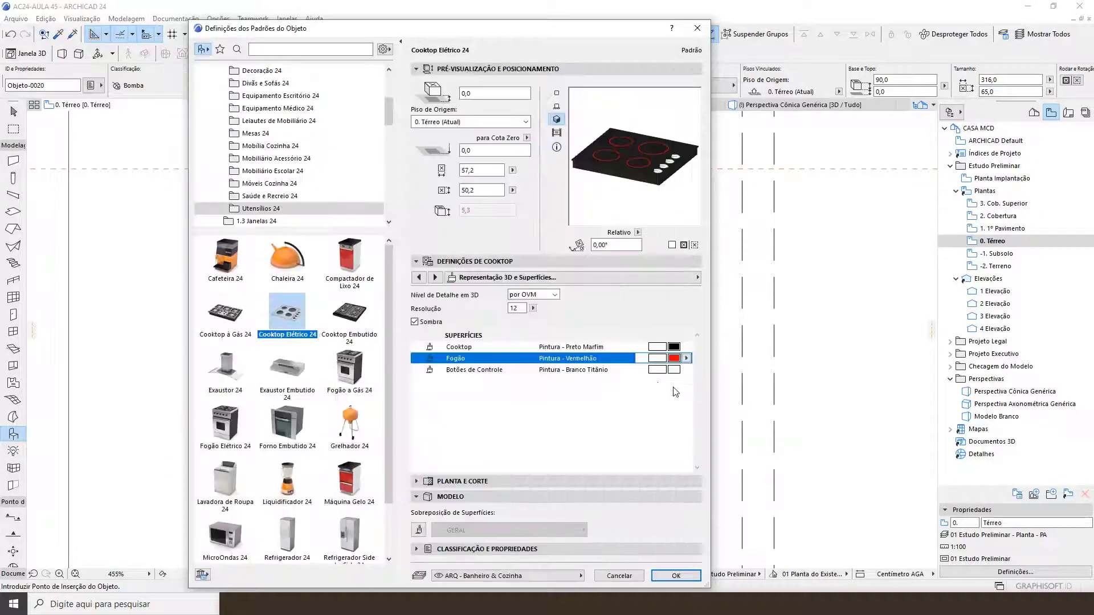
left_click(610, 347)
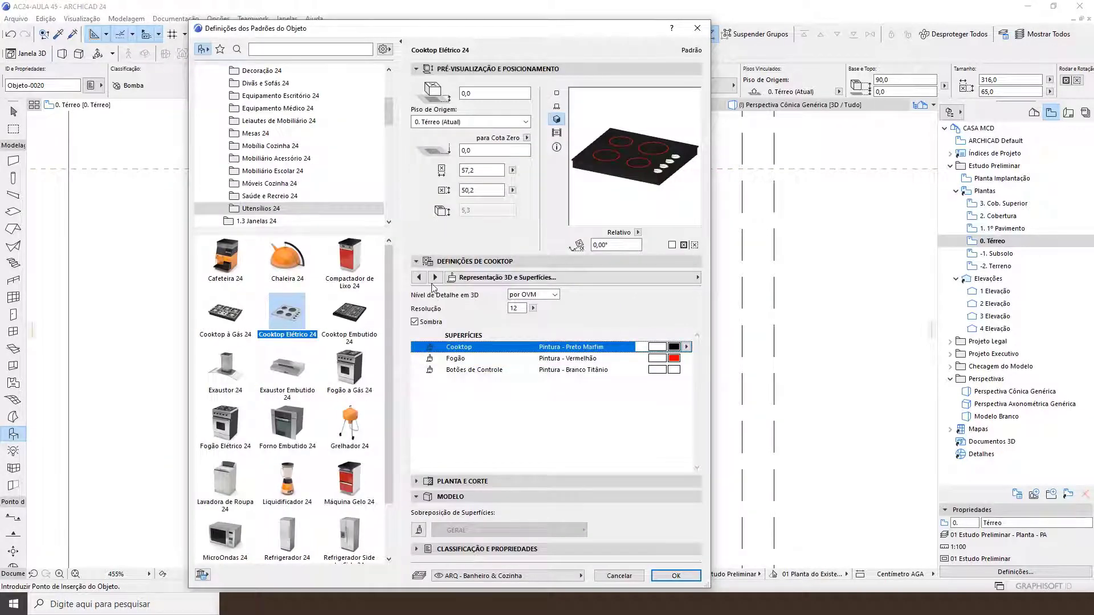
Set the cooktop's base height to 90 cm and its rotation to 180°, and accept the object settings
left_click(436, 277)
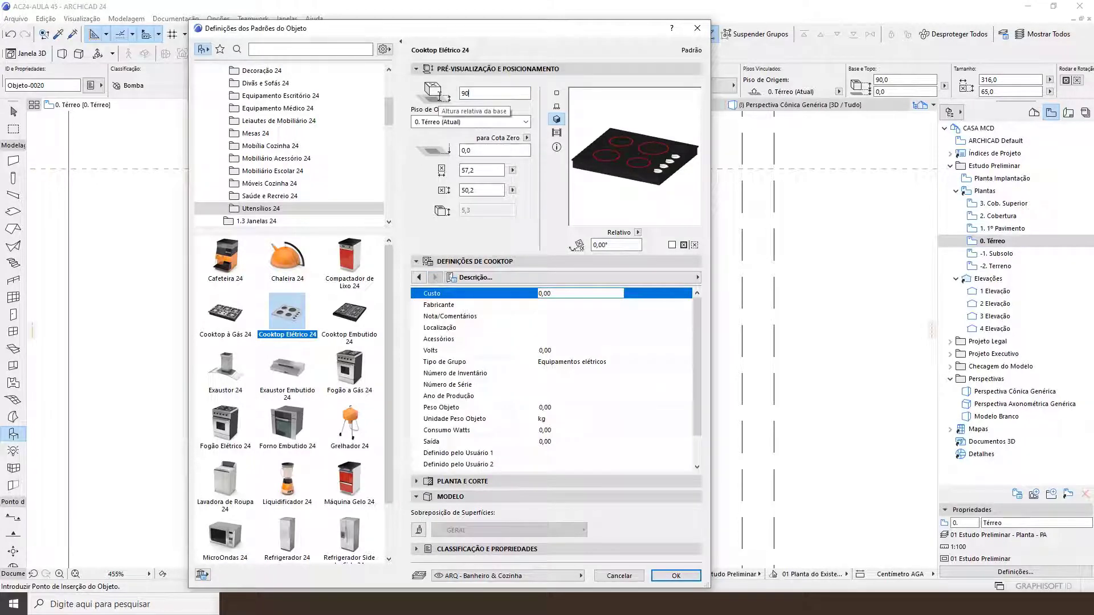
left_click(674, 577)
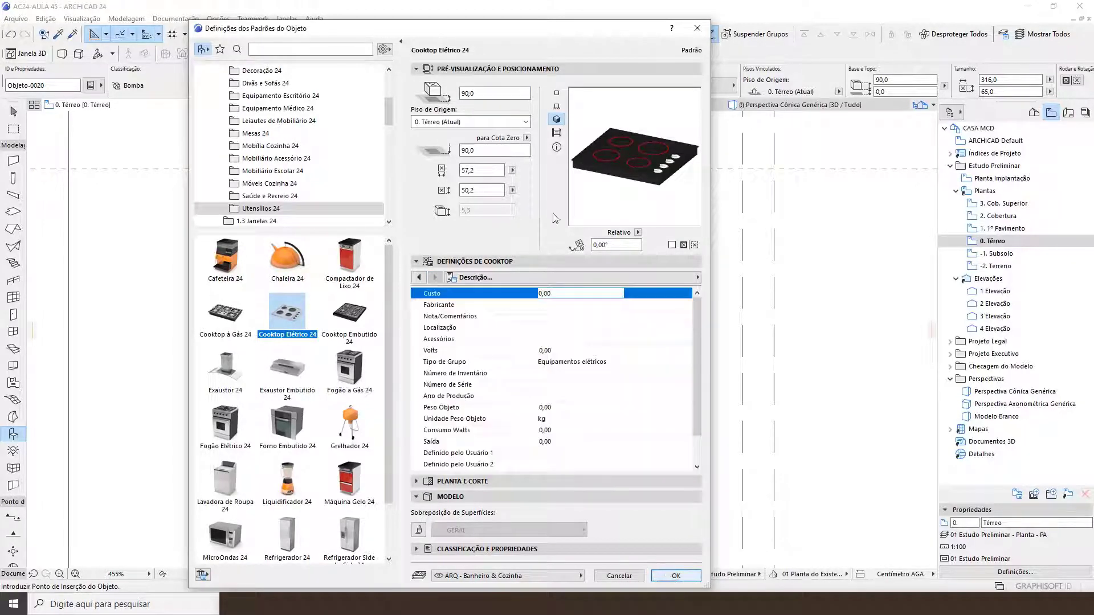
left_click(557, 93)
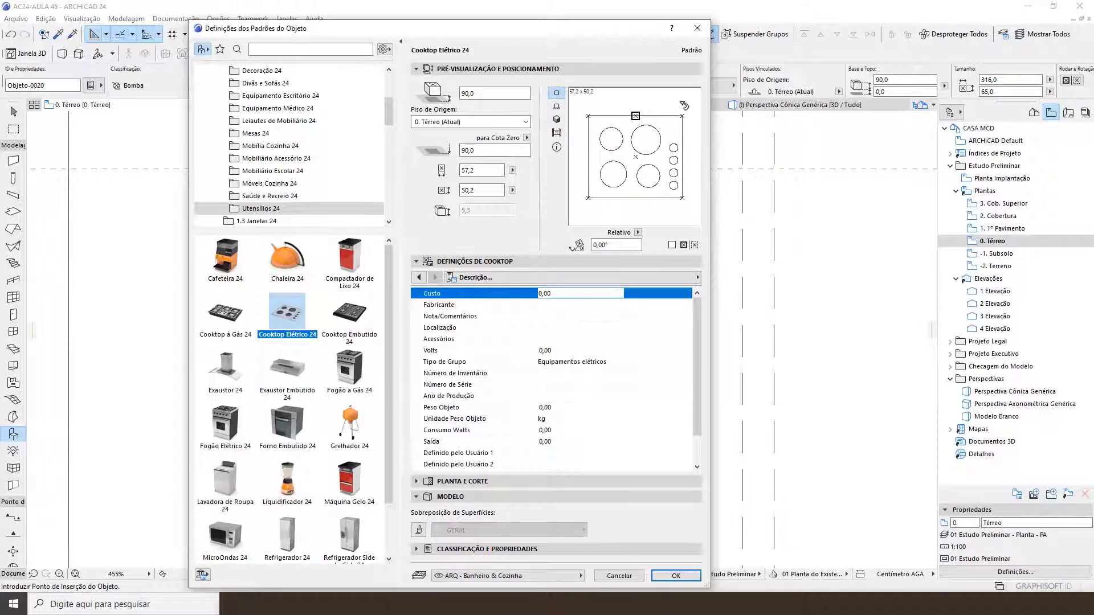
left_click(685, 106)
left_click(649, 103)
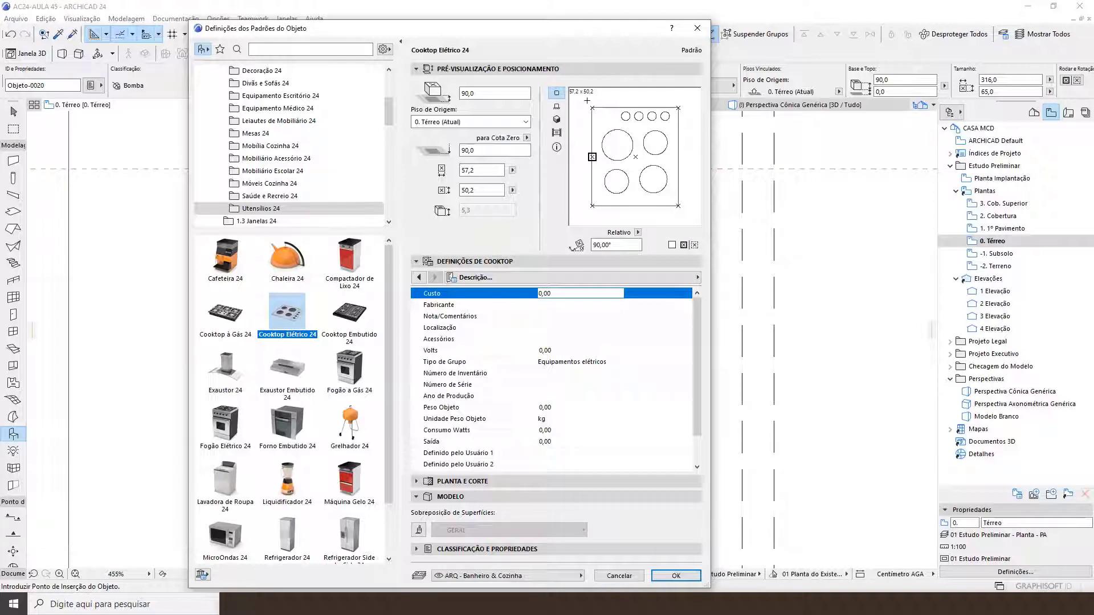
left_click(580, 130)
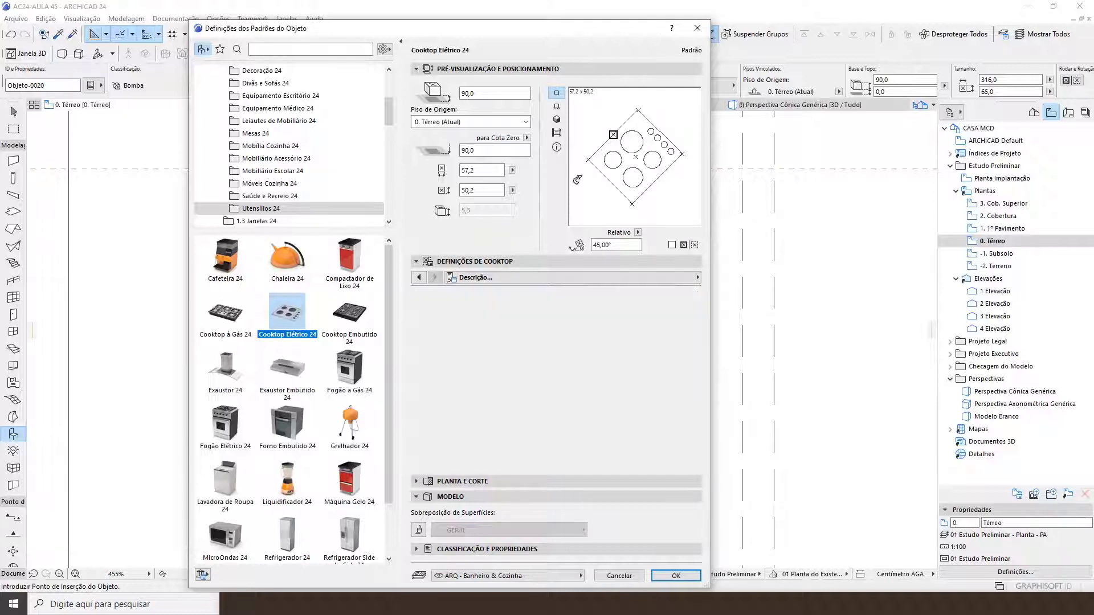
left_click(576, 180)
double_click(614, 245)
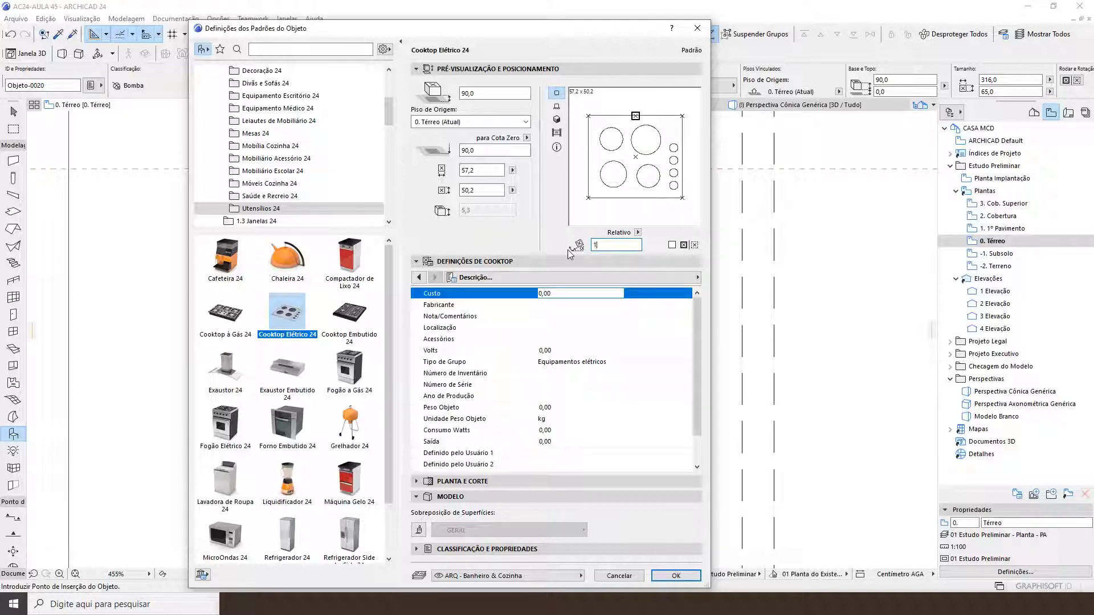
type("180")
key("Return")
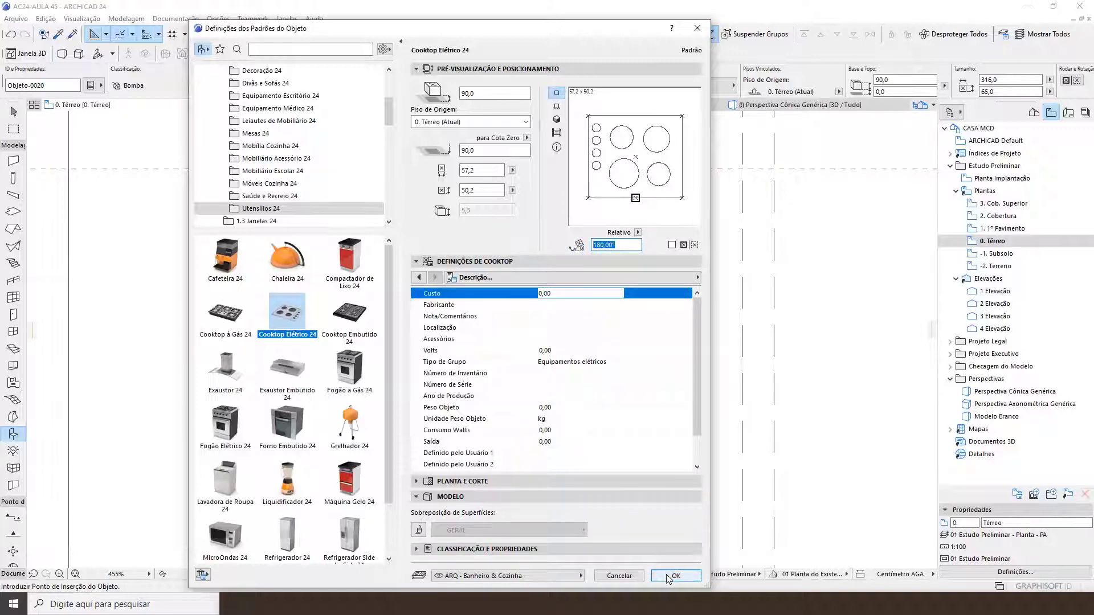
key("Return")
Place the cooktop in plan at the island's outer corner, on the short end farthest from the sink
scroll(344, 259, "down", 3)
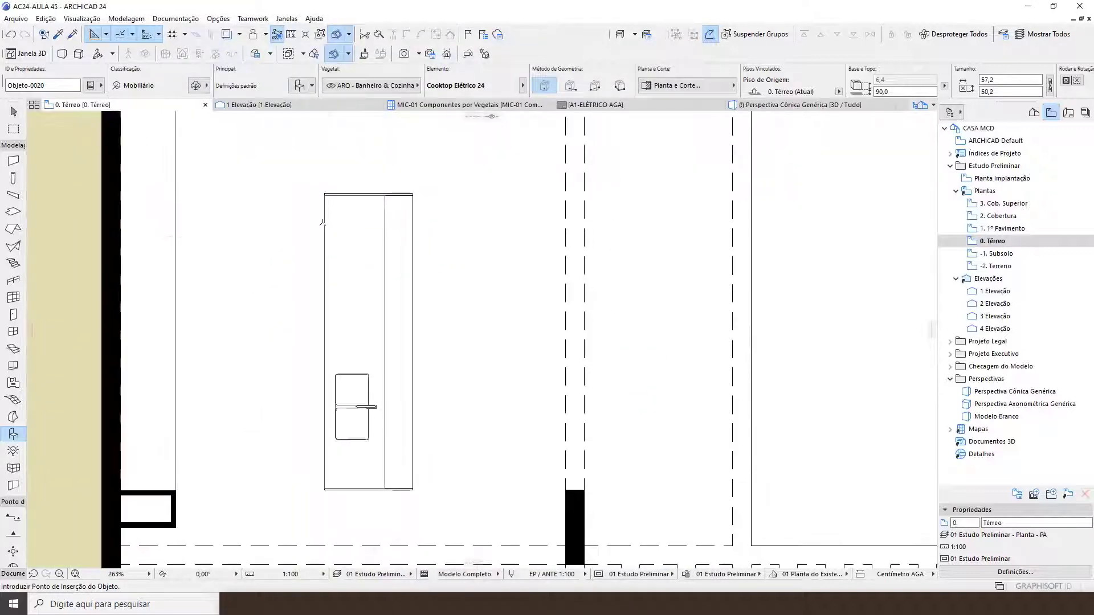
scroll(311, 179, "up", 4)
left_click(309, 171)
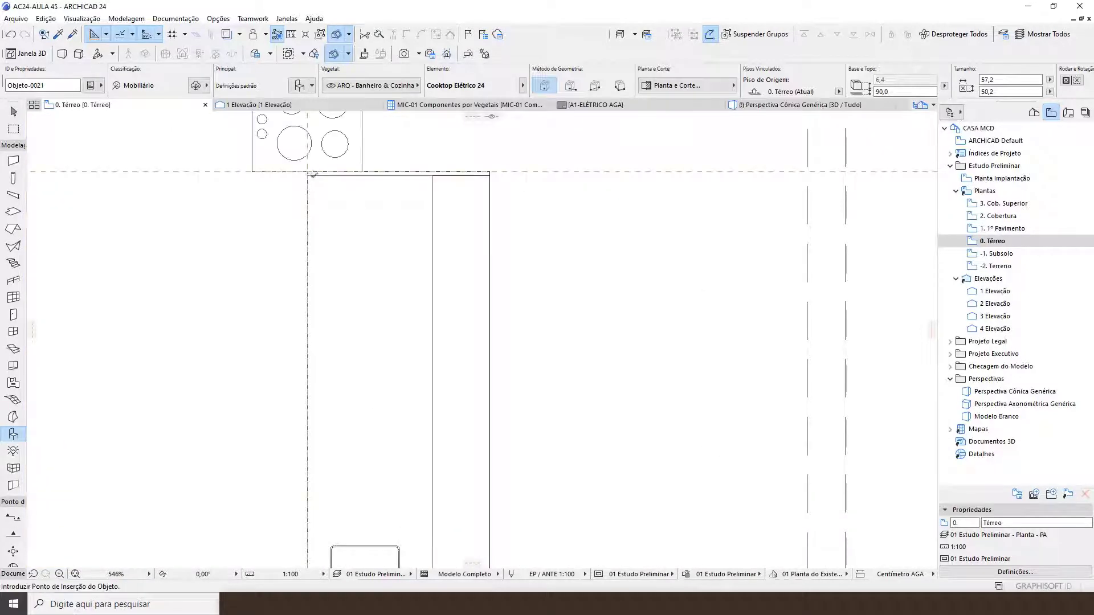
key("Escape")
Move the cooktop 100 cm along the island towards the sink, and 33 cm across onto the worktop
scroll(356, 245, "down", 5)
scroll(357, 246, "up", 3)
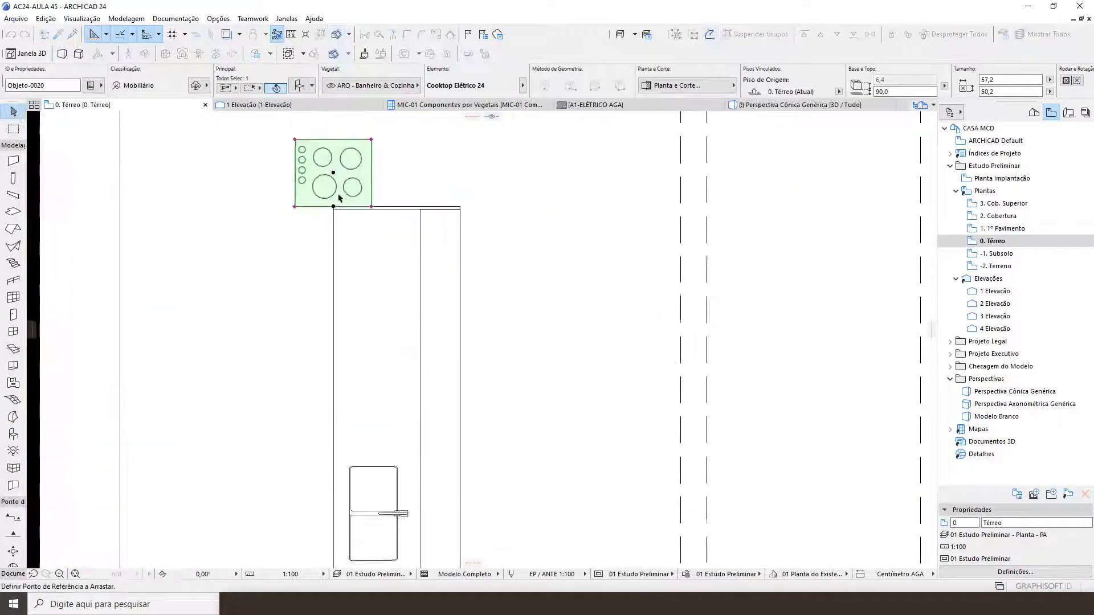
left_click_drag(371, 166, 419, 278)
key("Tab")
type("100")
key("Return")
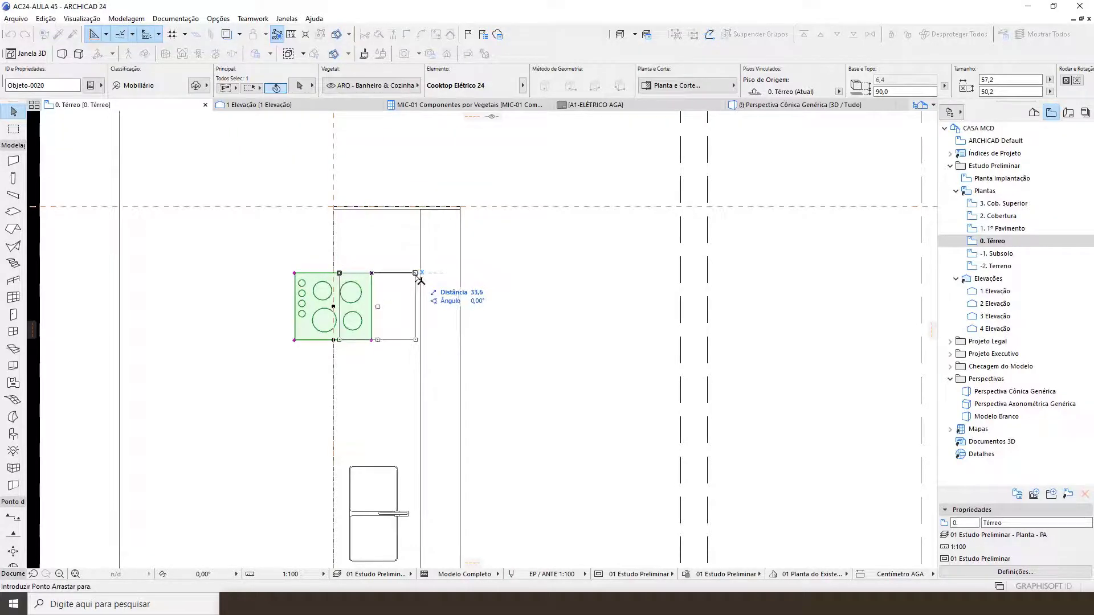
key("Tab")
type("33")
key("Return")
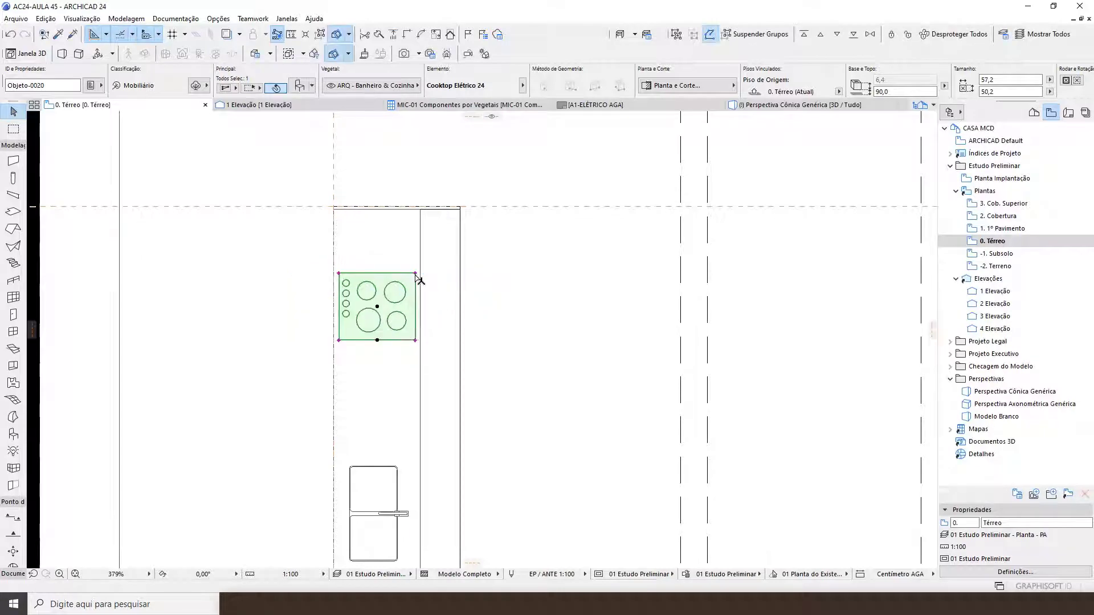
key("Escape")
Inspect the cooktop on the island's worktop in the 3D perspective
key("F3")
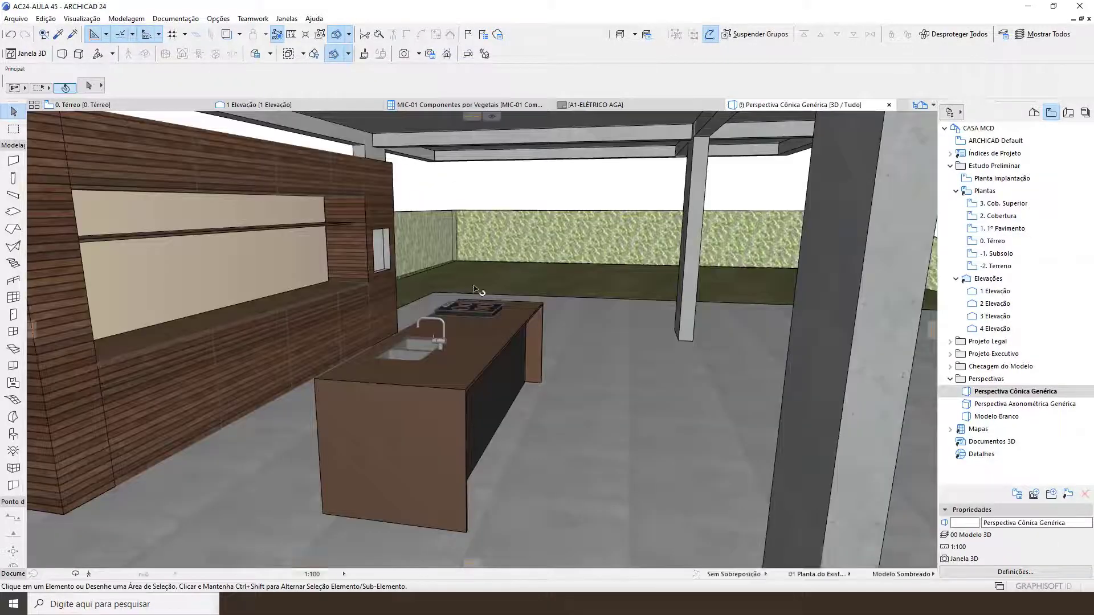
scroll(492, 322, "up", 5)
scroll(531, 346, "down", 5)
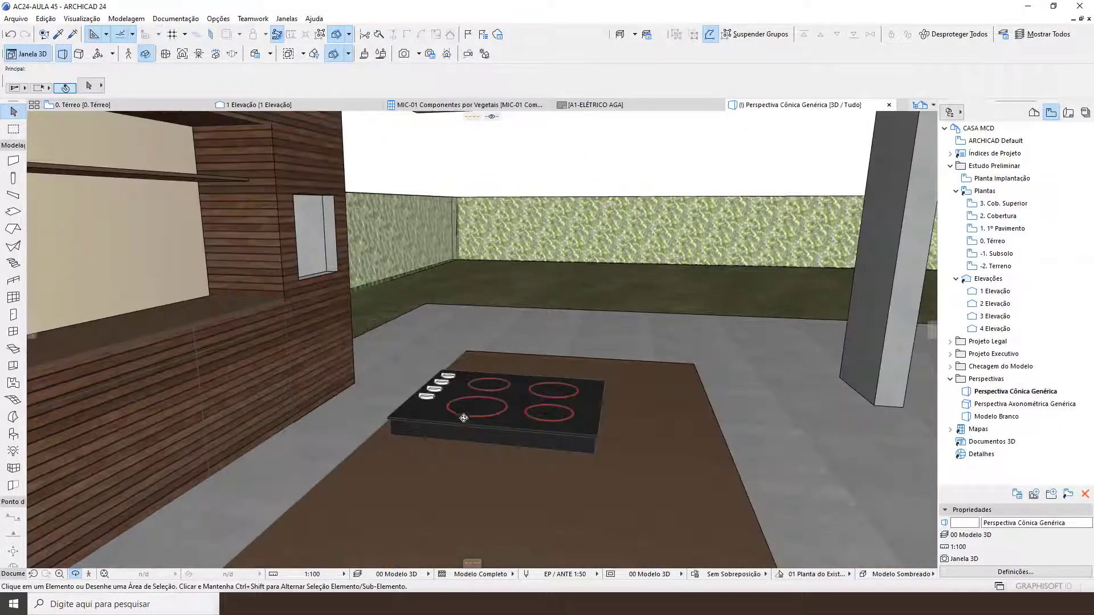
Lower the cooktop vertically in the 3D perspective so that its upper rim sits level with the island's worktop
middle_click_drag(531, 345, 646, 390, "shift")
scroll(732, 450, "up", 6)
left_click(690, 454)
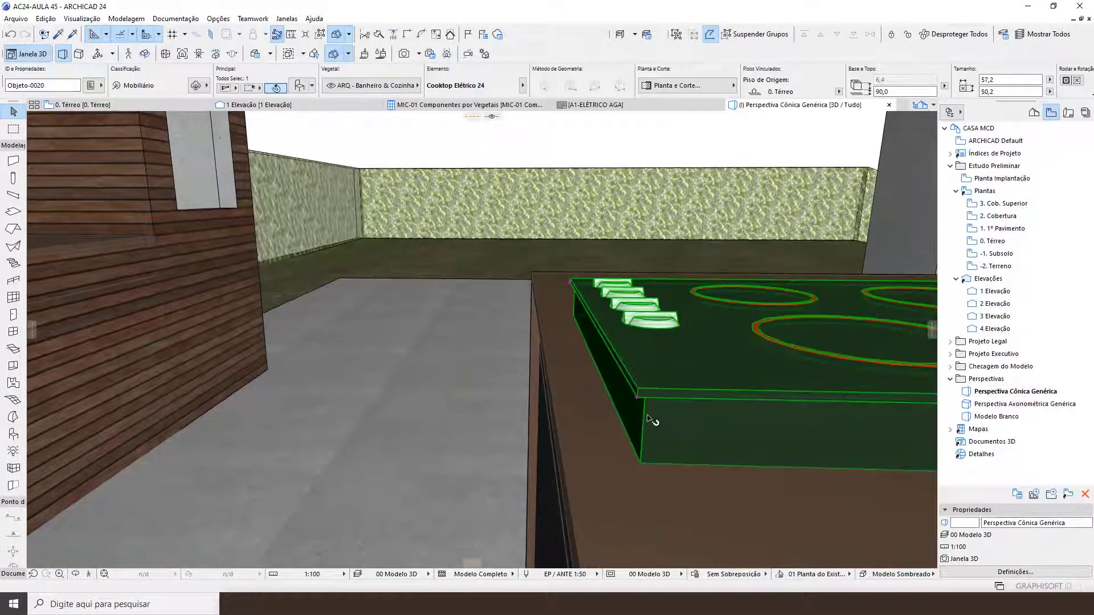
key("ctrl+d")
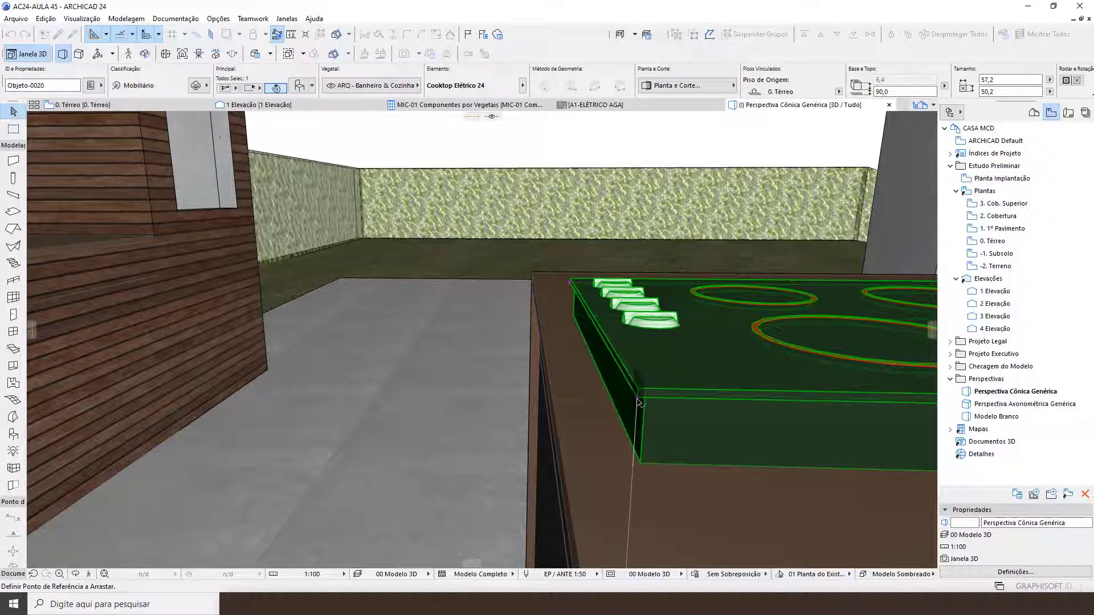
left_click(637, 399)
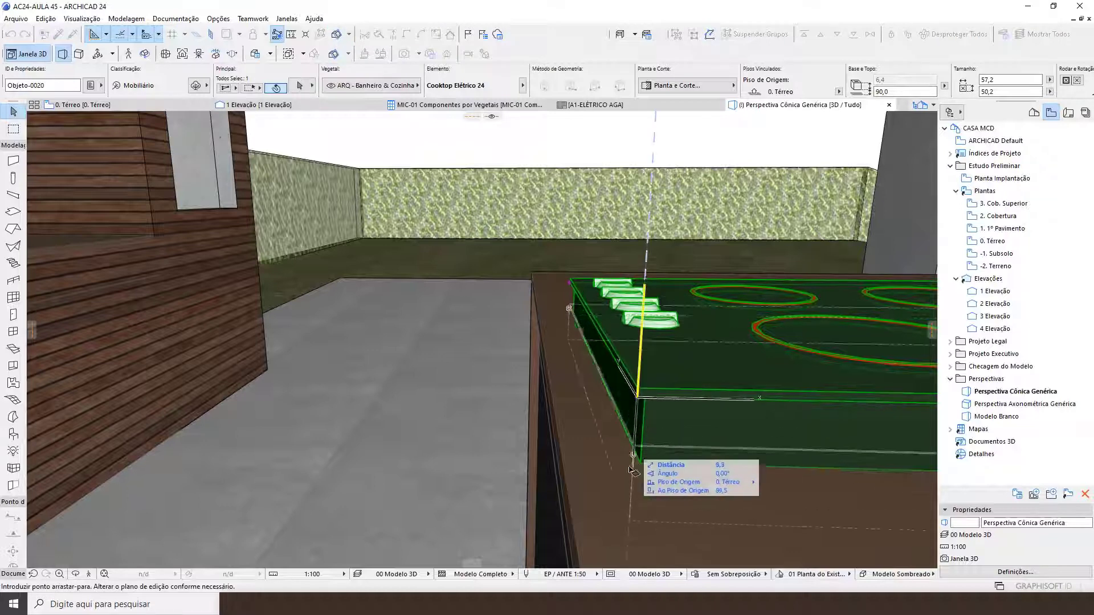
left_click(533, 275)
key("Escape")
mouse_move(630, 399)
middle_mouse_down("shift")
mouse_move(579, 411)
mouse_move(507, 406)
mouse_move(645, 401)
middle_mouse_up("shift")
scroll(574, 408, "down", 3)
middle_click_drag(481, 339, 538, 361, "shift")
middle_click_drag(611, 363, 648, 388, "shift")
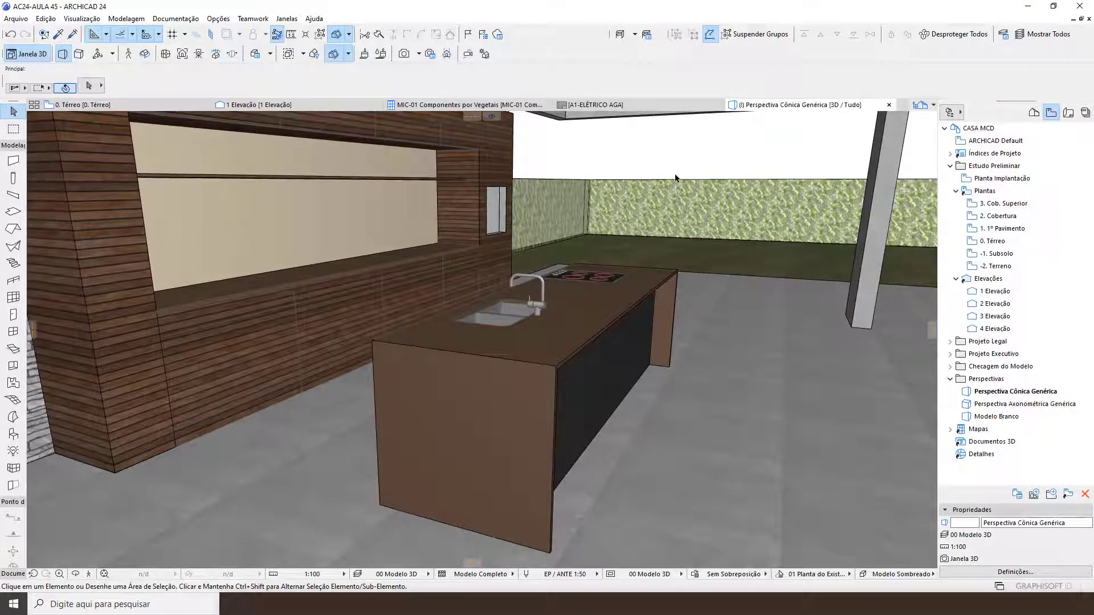
Add the BANQUETA 01_GSM folder from OBJETOS GSM to the project's linked libraries and reload them
left_click(16, 18)
mouse_move(74, 209)
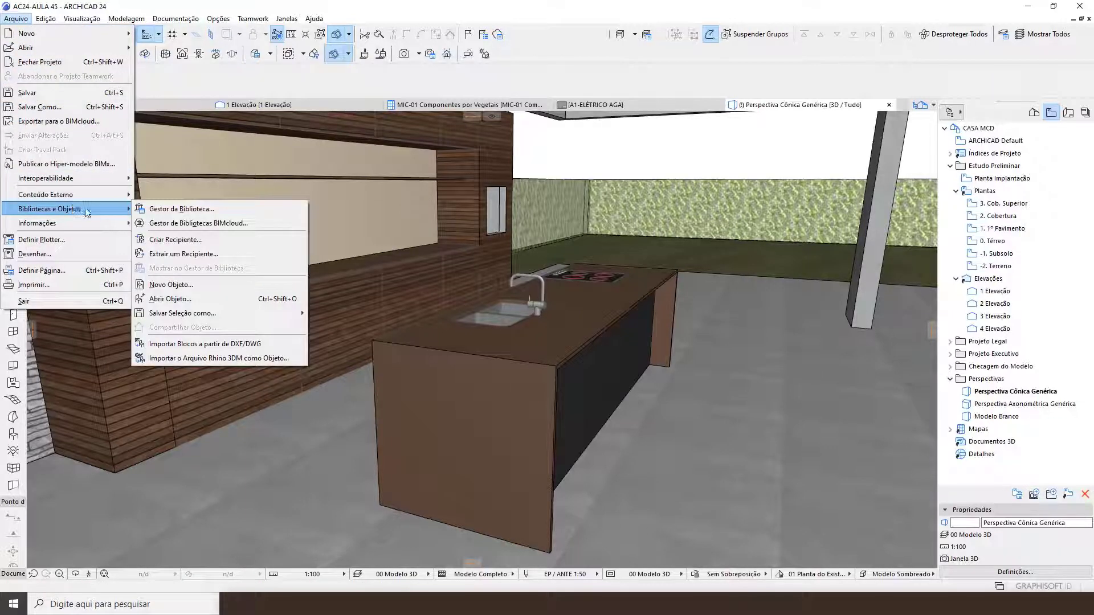
left_click(181, 209)
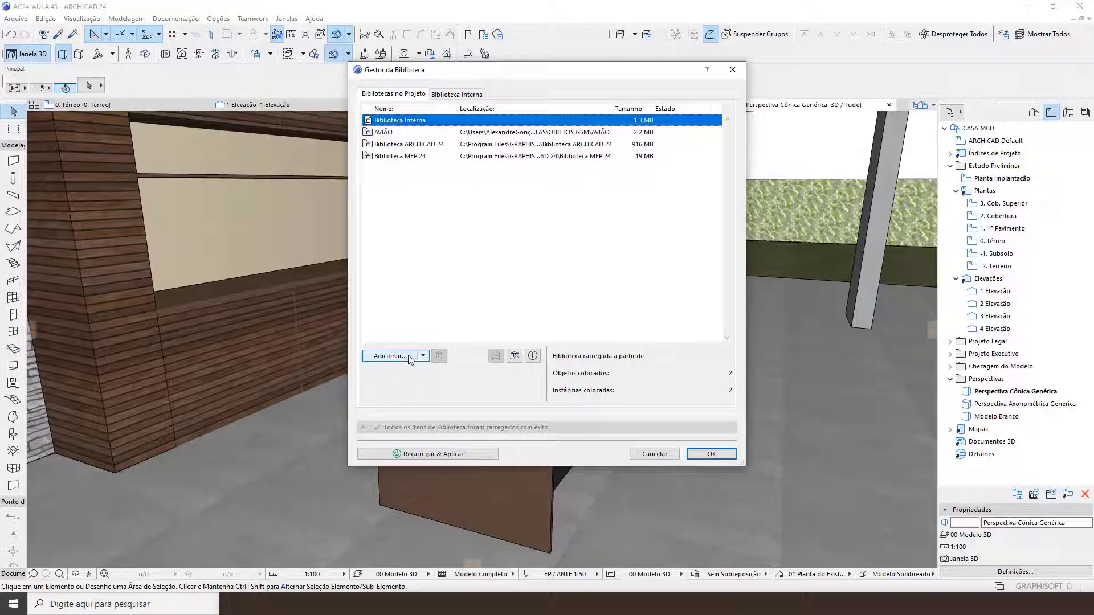
left_click(393, 135)
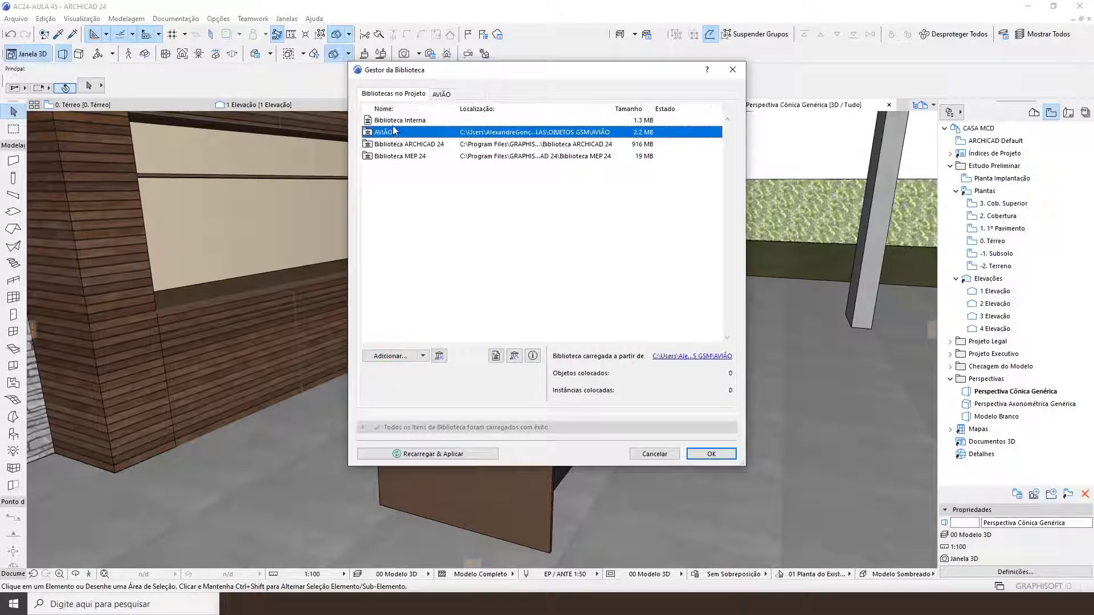
left_click(396, 121)
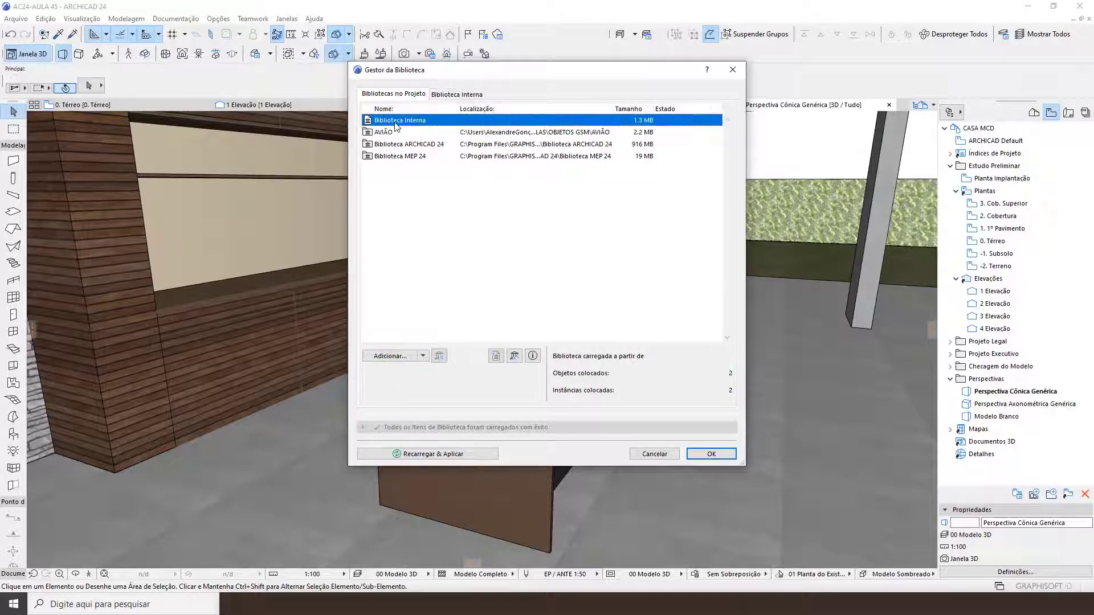
left_click(393, 357)
left_click(431, 172)
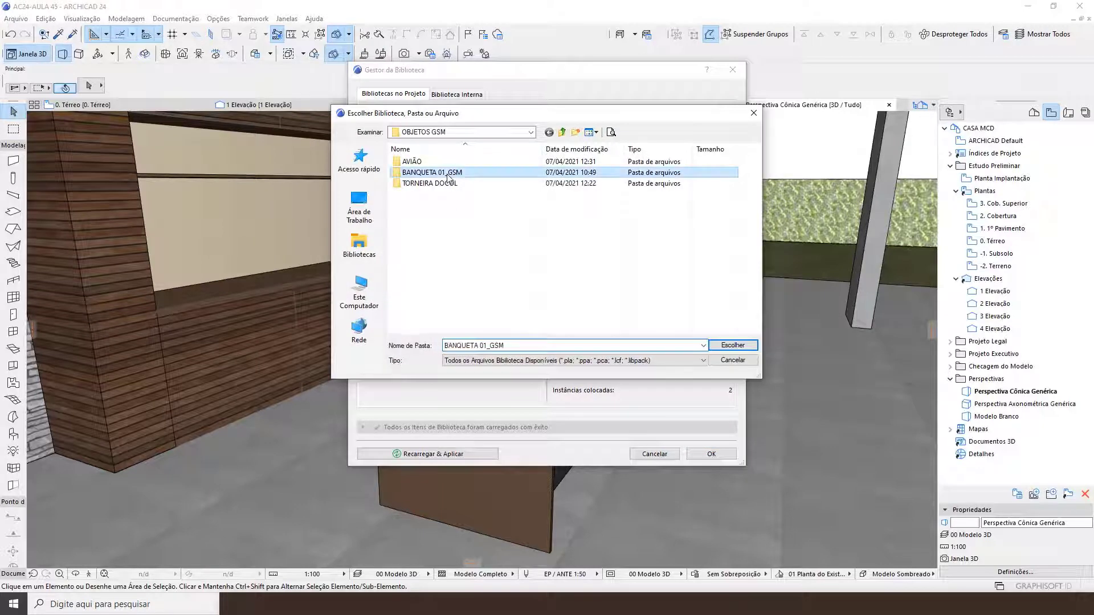
left_click(733, 346)
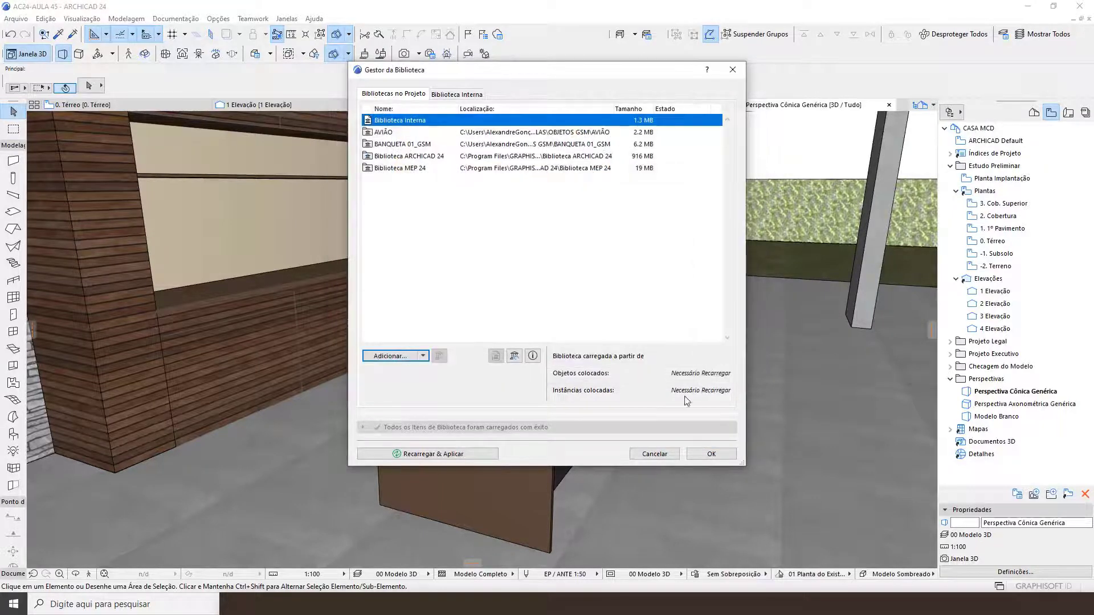
left_click(710, 455)
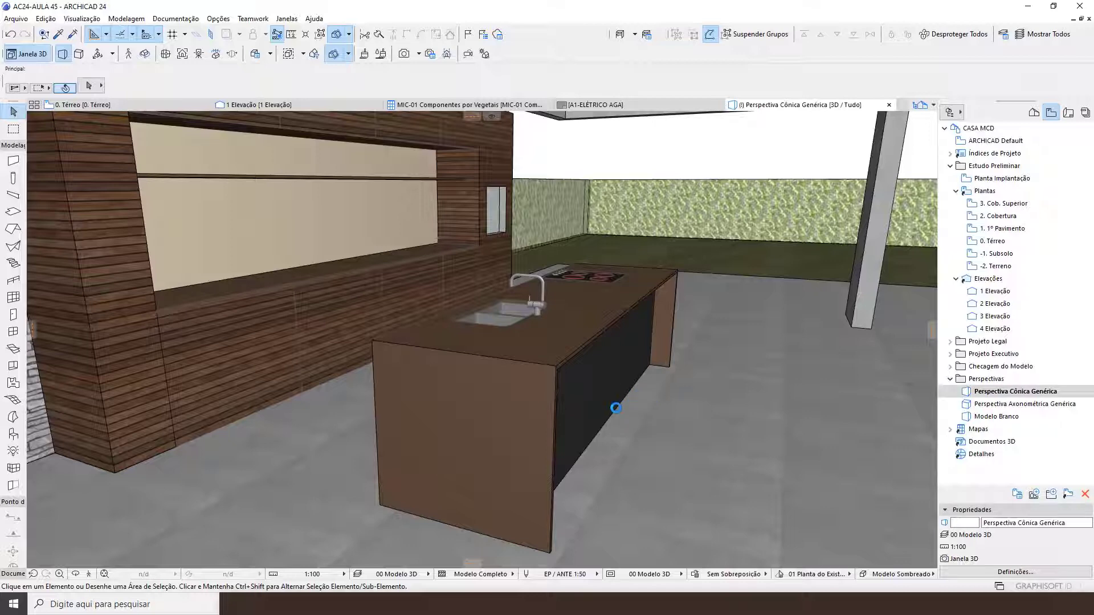
In the 0. Térreo plan, choose Chair bar Cicco N040519 from the BANQUETA 01_GSM library as the object to place
key("F2")
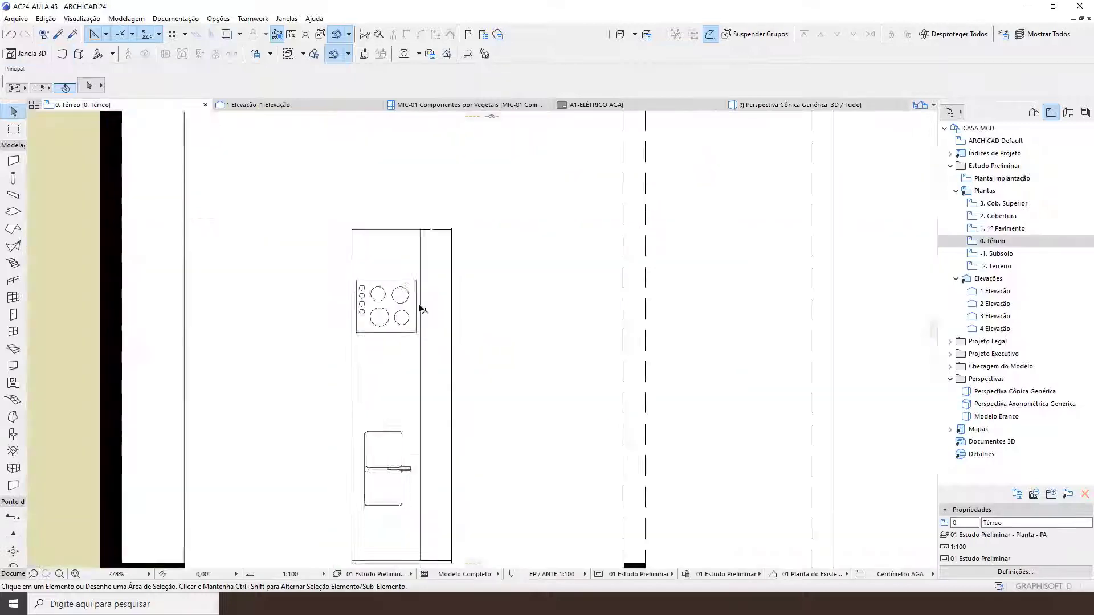
scroll(421, 308, "down", 2)
double_click(13, 433)
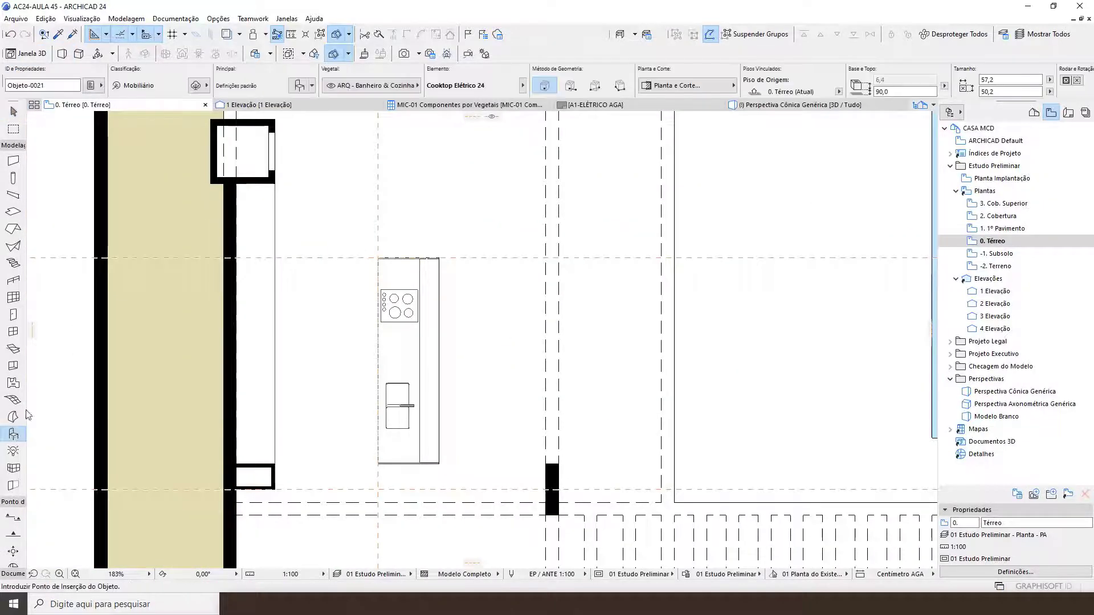
left_click_drag(388, 168, 388, 100)
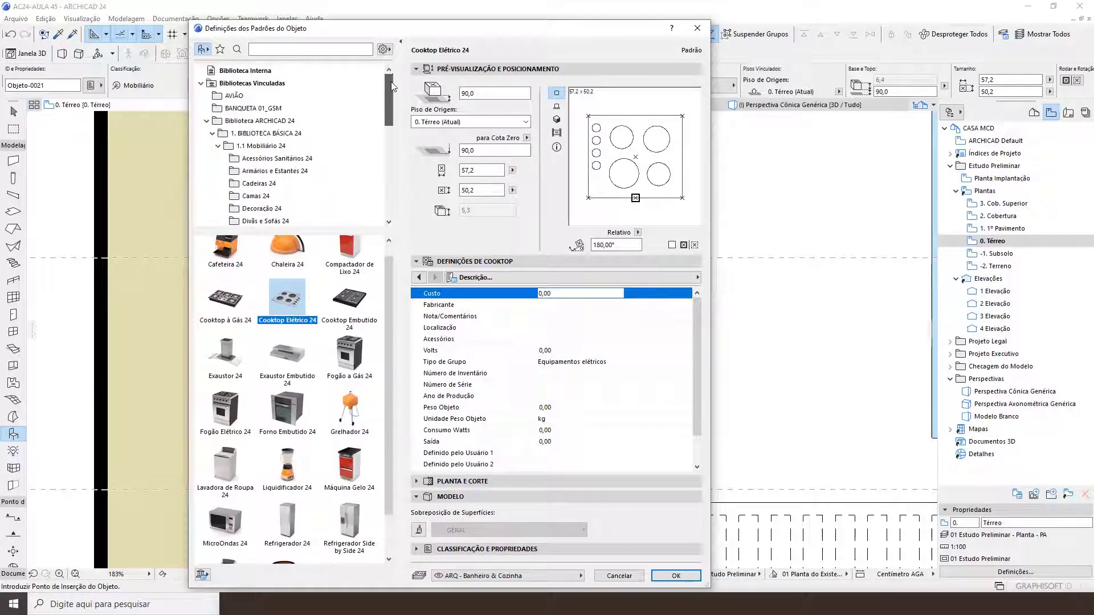
left_click(201, 85)
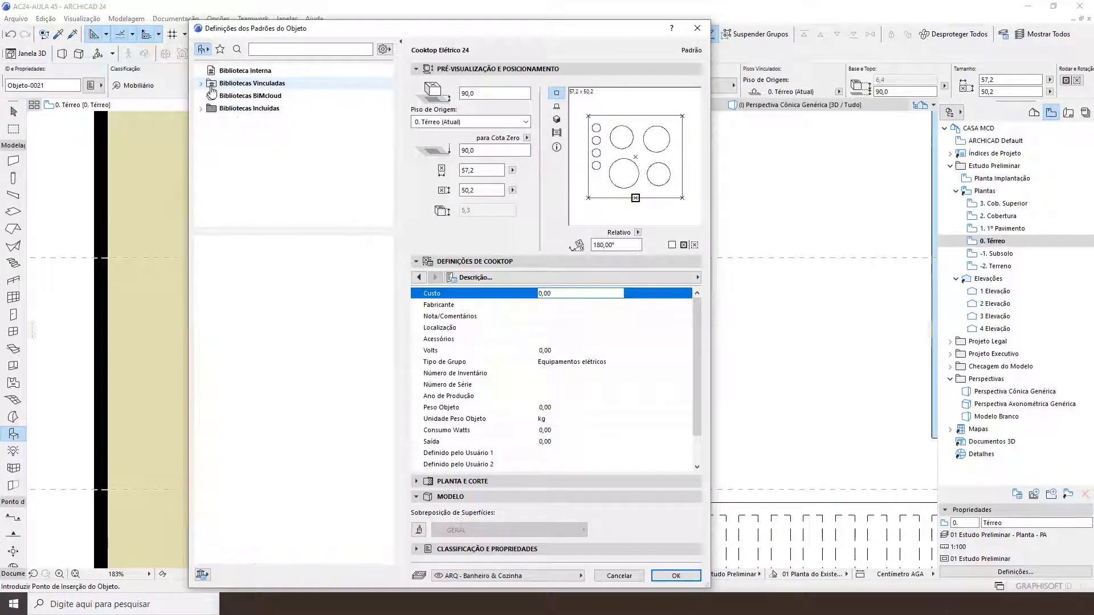
left_click(201, 84)
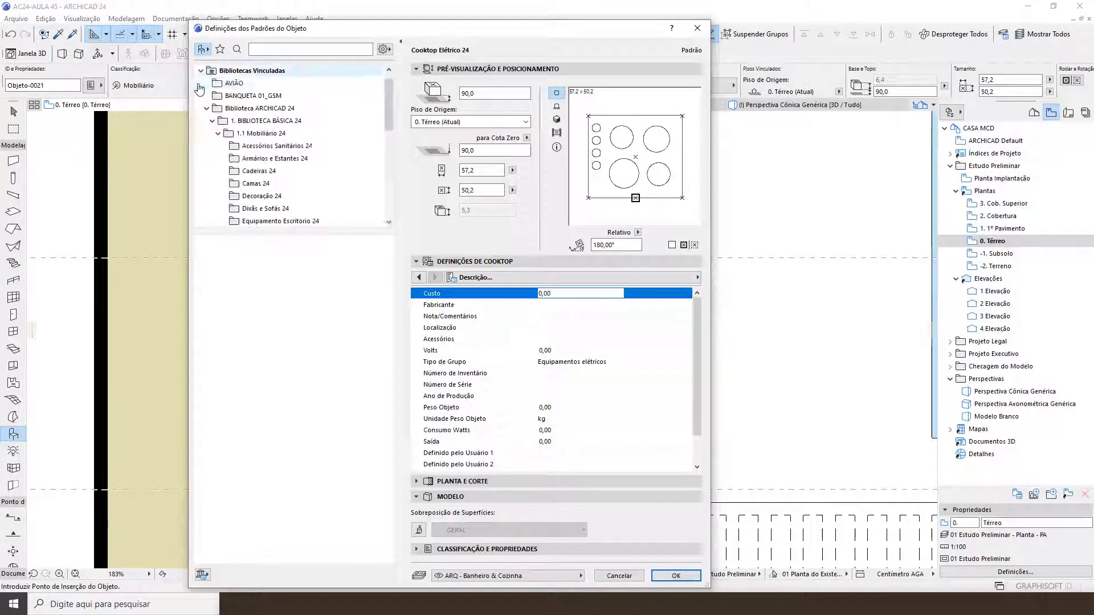
left_click(206, 121)
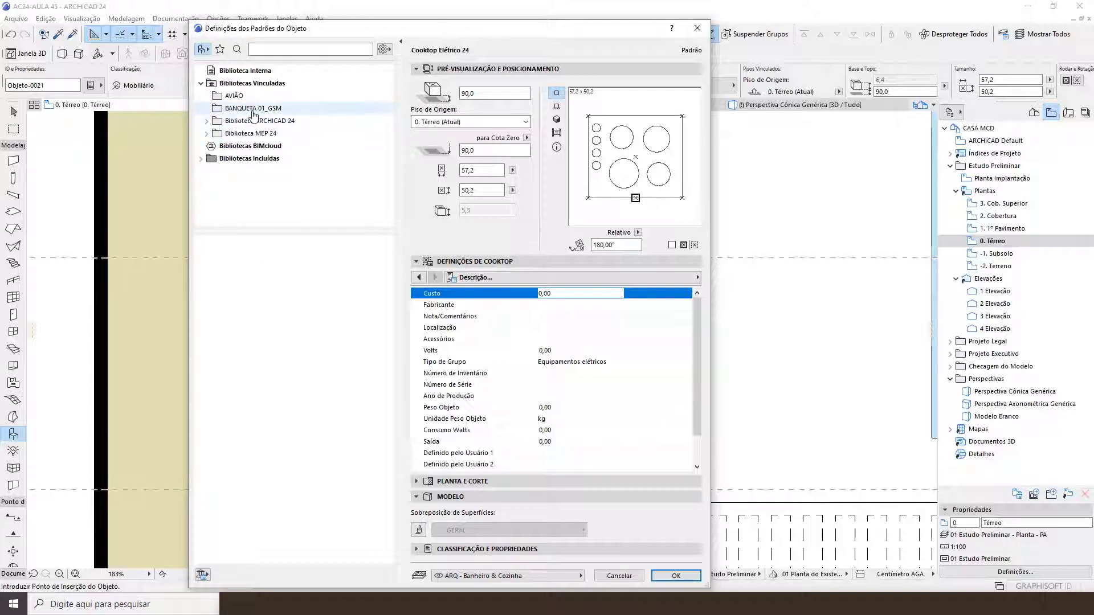
left_click(259, 108)
left_click(259, 95)
left_click(259, 108)
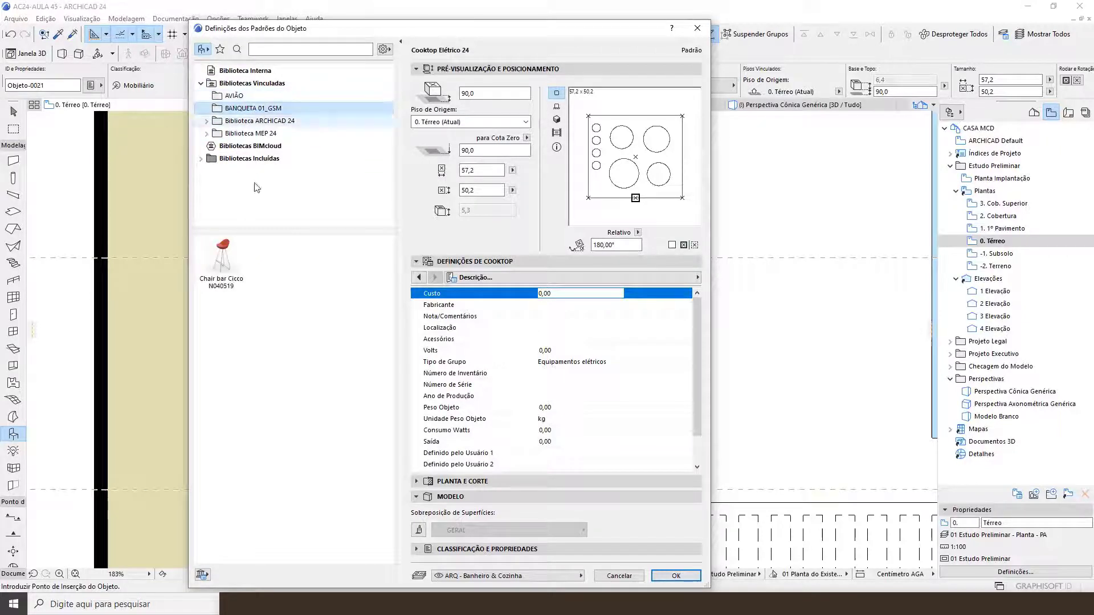
right_click(230, 265)
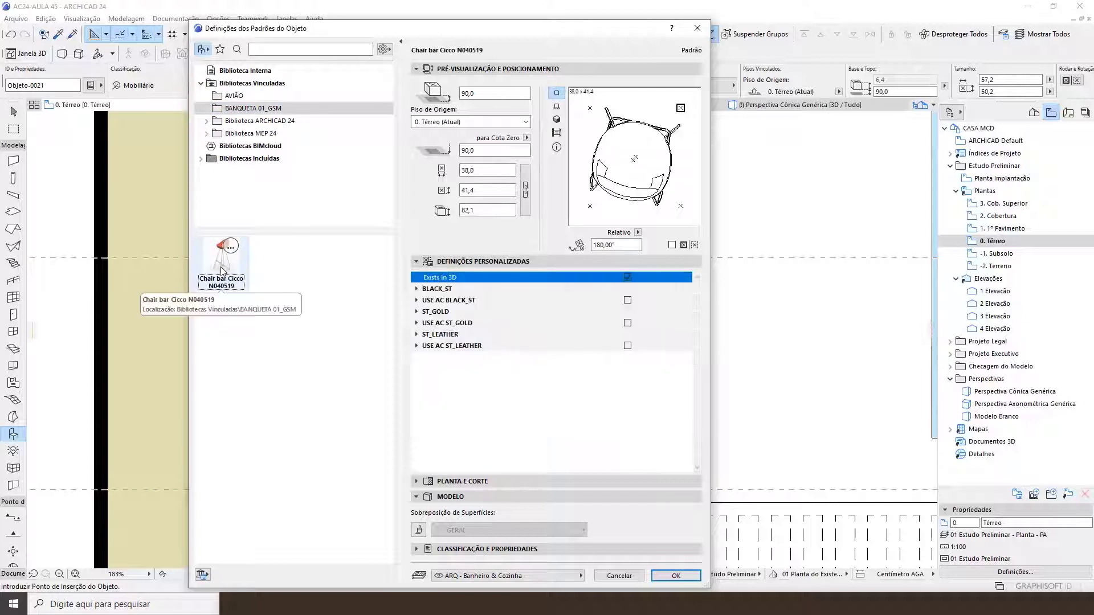
Preview the stool in 3D, enable USE AC ST_LEATHER and set its st_leather surface to Pintura - Marrom Tabaco
left_click(557, 120)
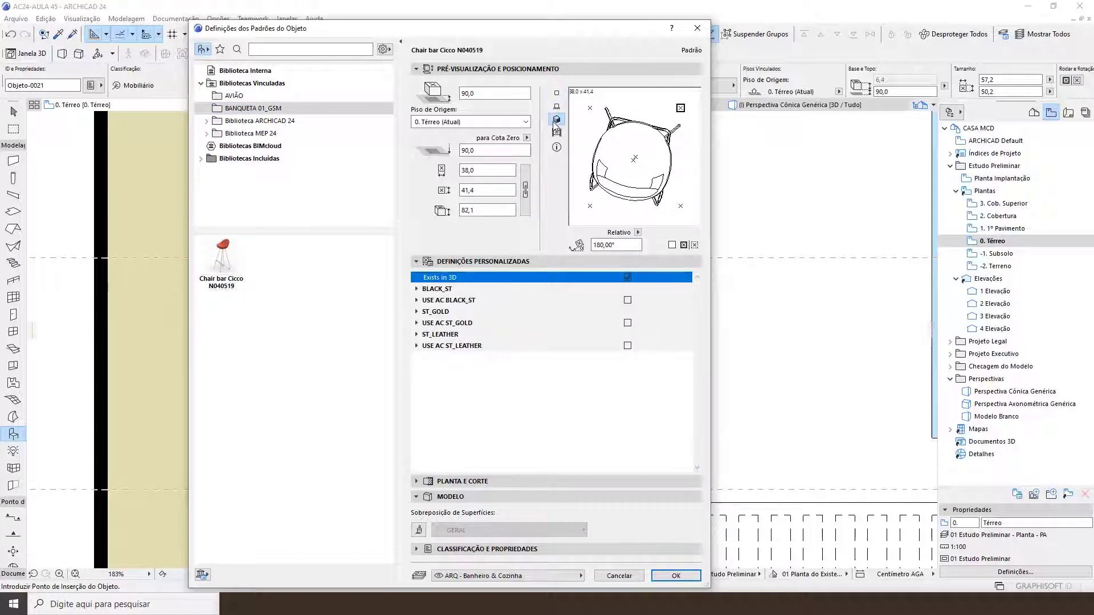
left_click(558, 119)
left_click(456, 346)
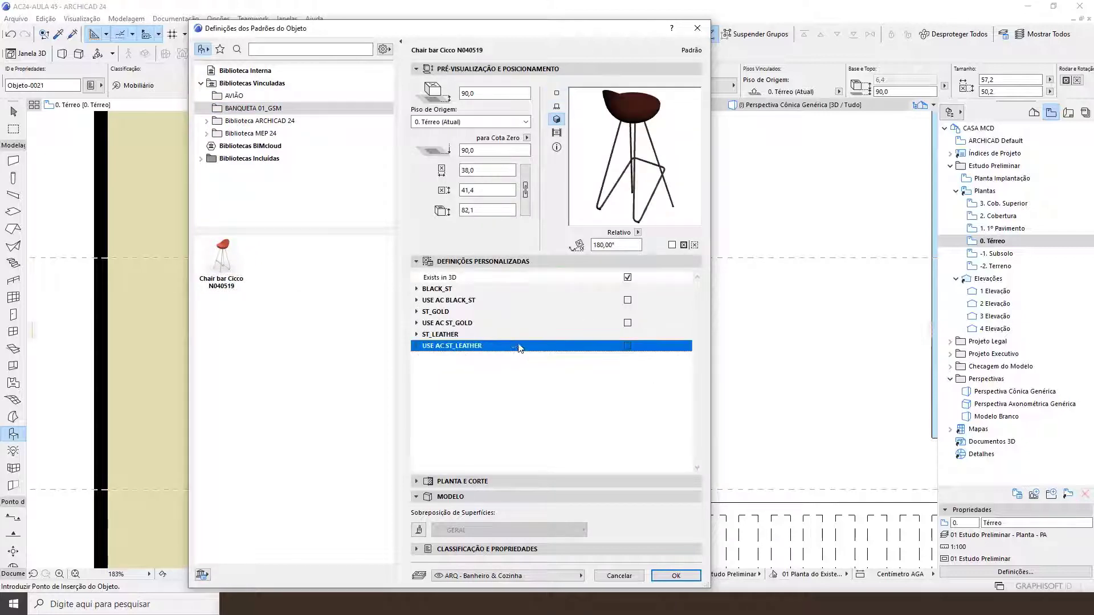
left_click(626, 347)
double_click(430, 349)
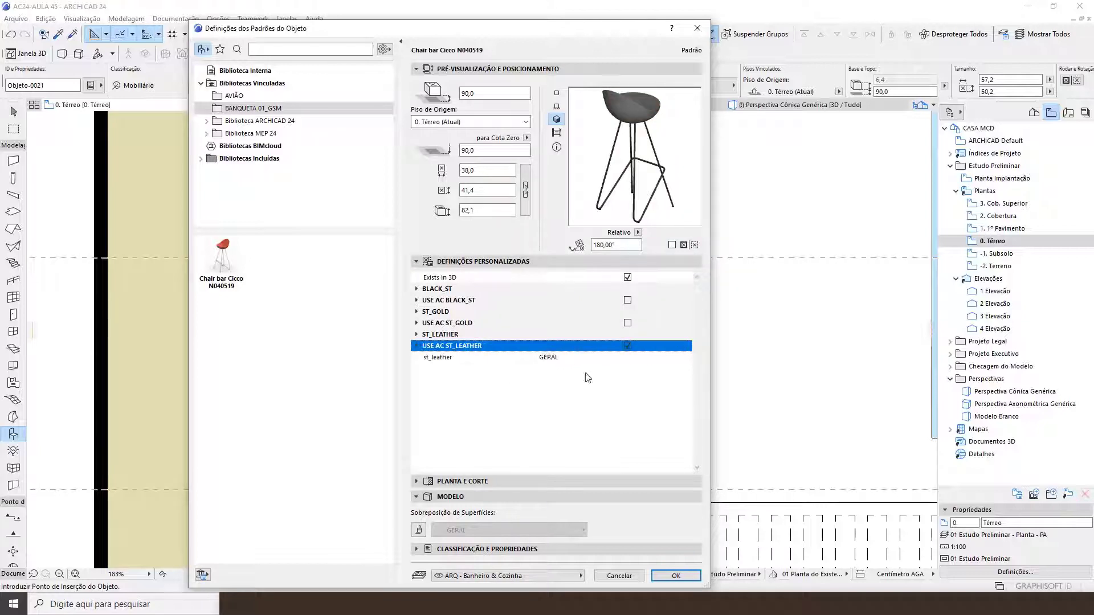
left_click(550, 358)
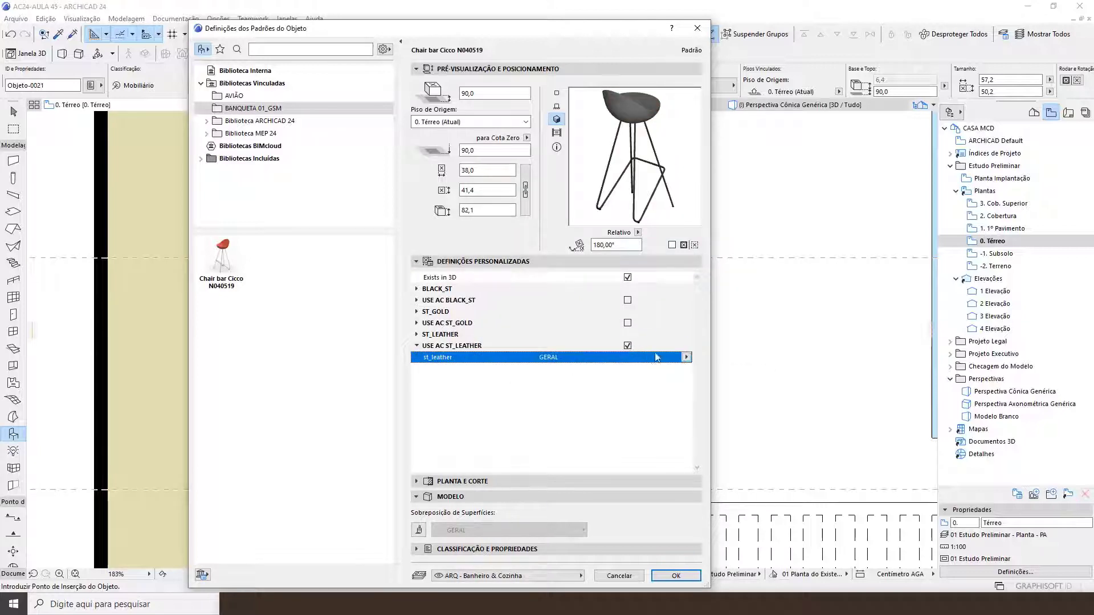
left_click(686, 357)
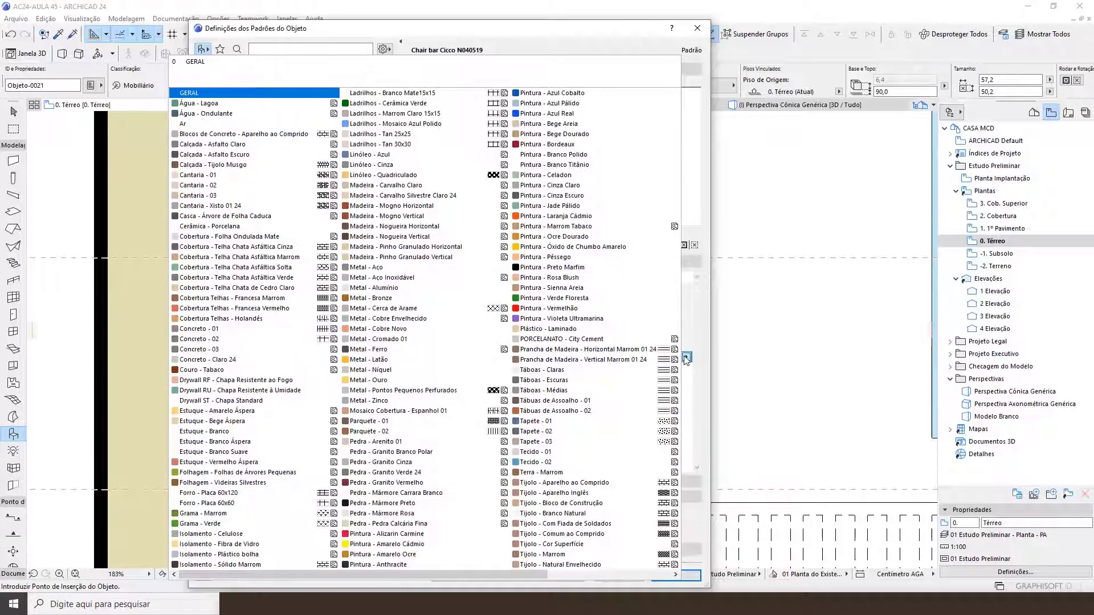
left_click(592, 278)
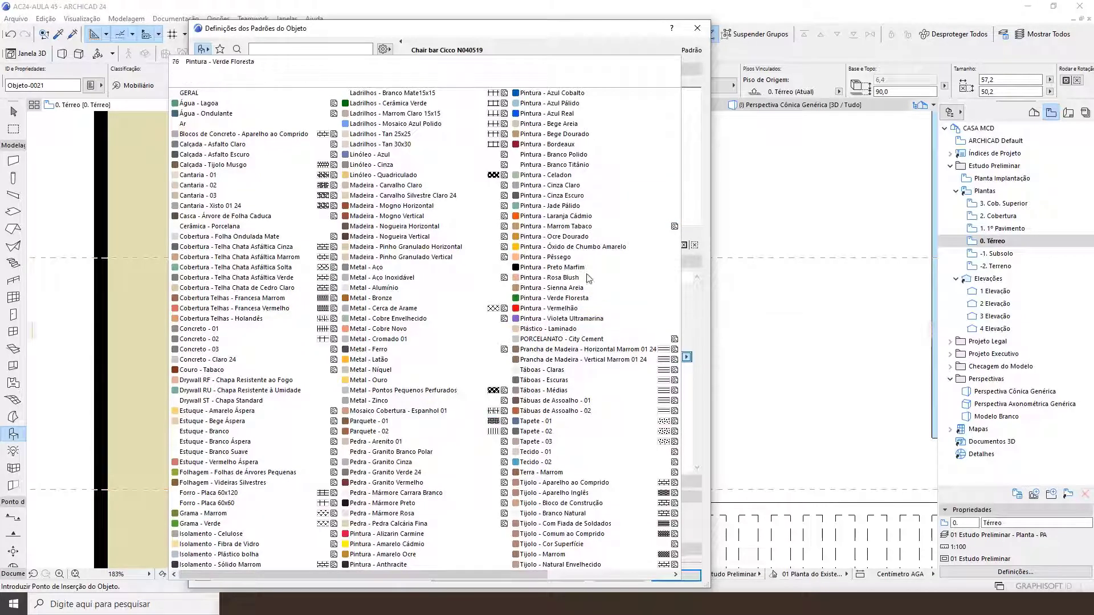
left_click(584, 227)
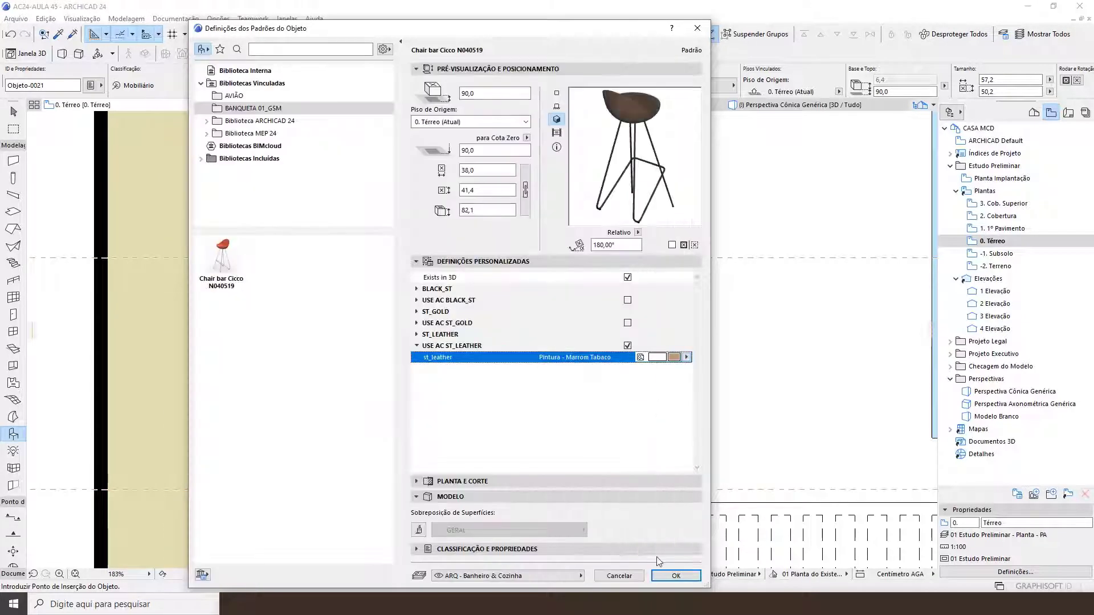
Set the stool's base height to 0 and place one in plan on the island's long outer edge beside the cooktop
left_click(484, 93)
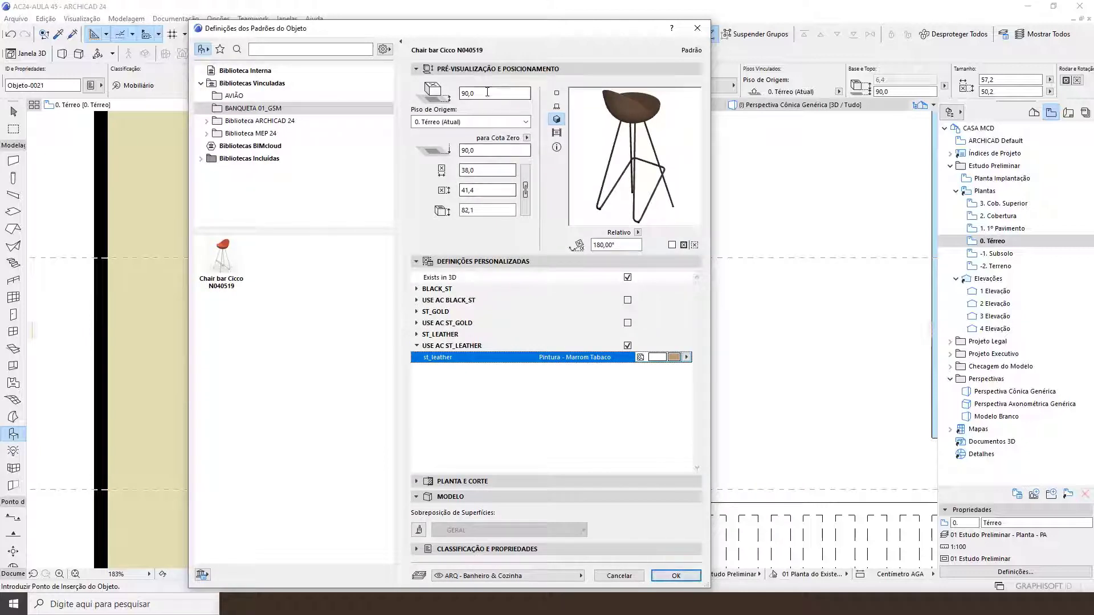
left_click(558, 93)
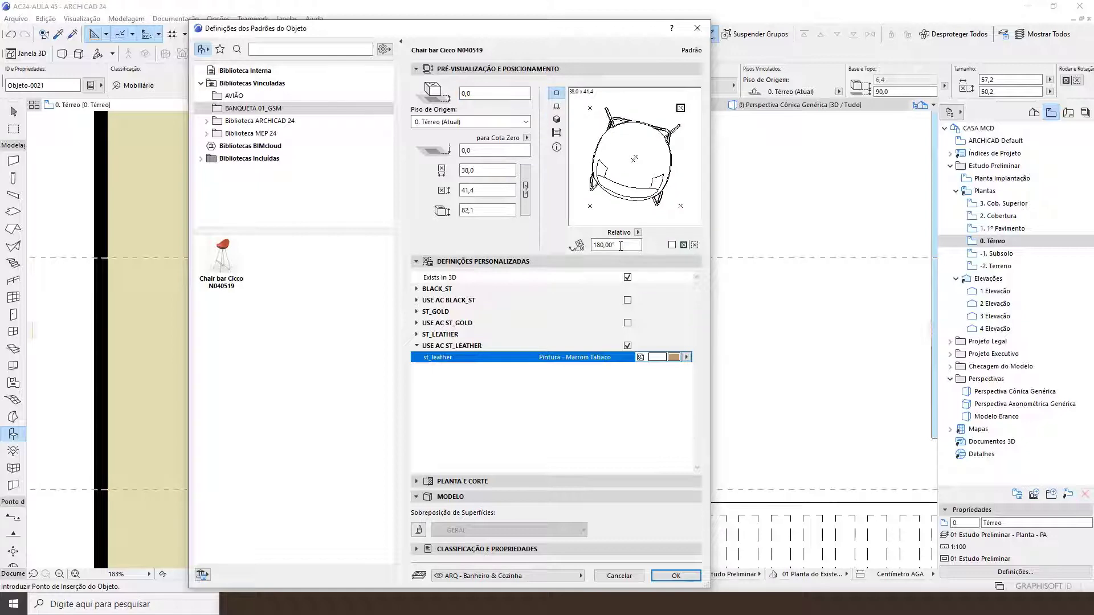
left_click(676, 576)
left_click(448, 287)
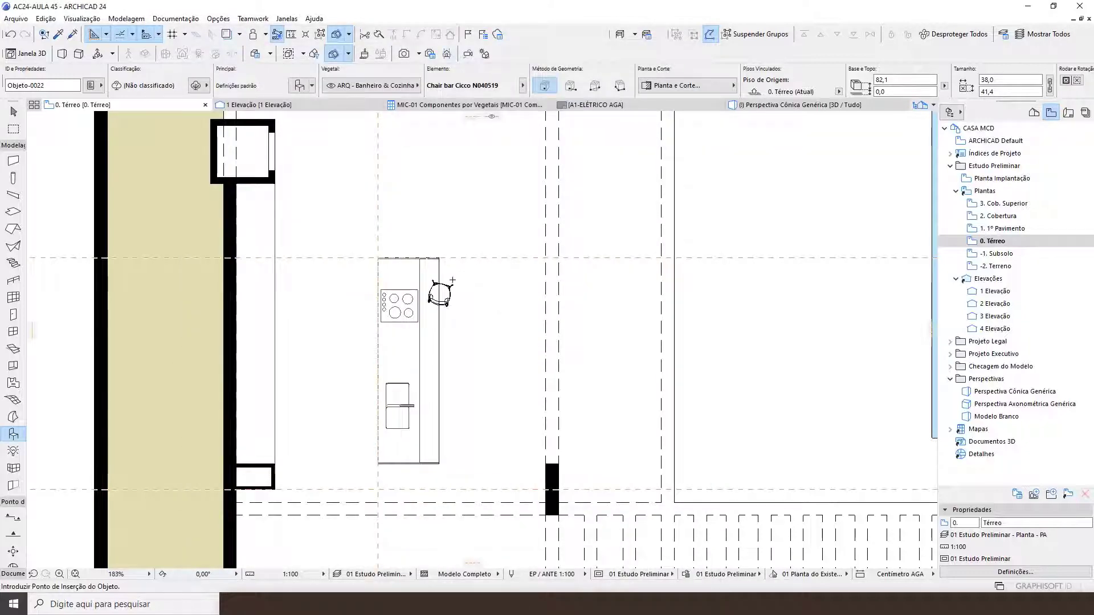
scroll(447, 285, "up", 4)
key("Escape")
left_click(460, 260)
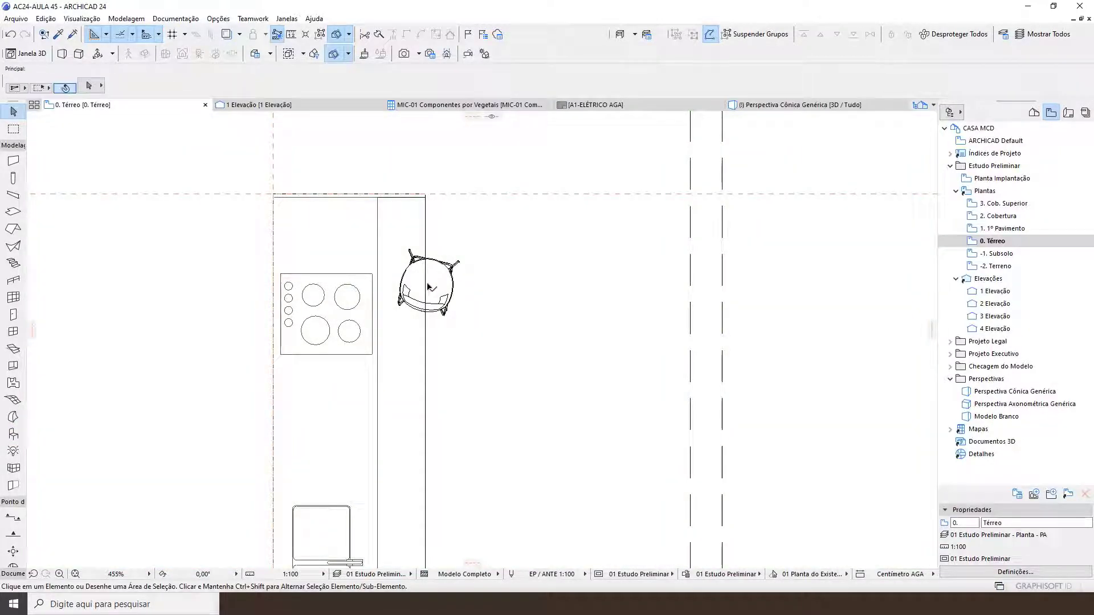
Move the stool outward off the worktop, so it stands just clear of the island's long edge near its cooktop end
left_click(426, 280)
scroll(424, 282, "up", 3)
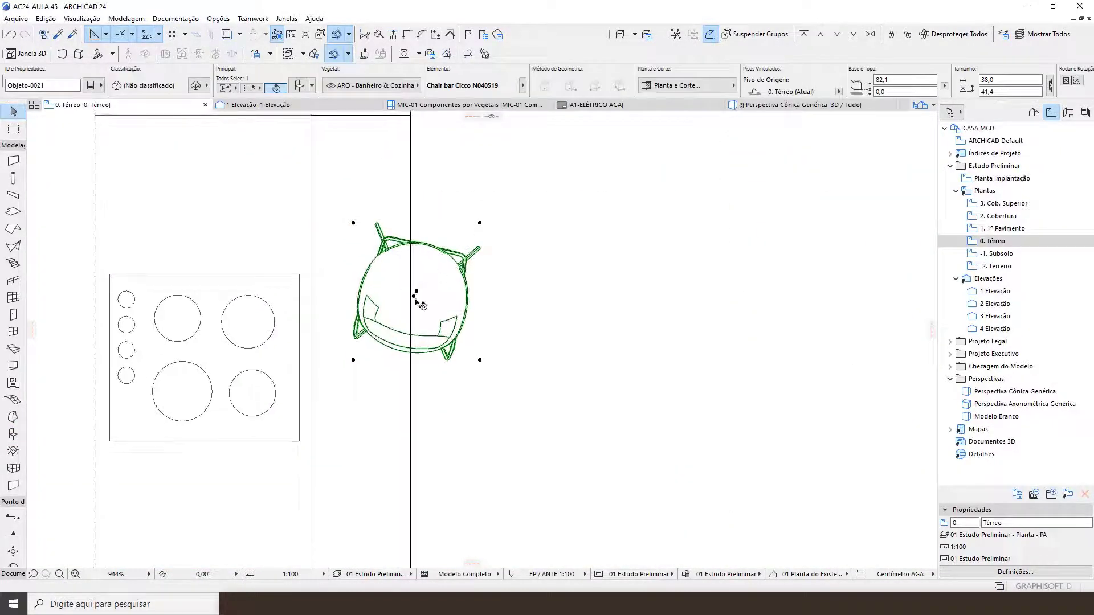
scroll(422, 306, "down", 3)
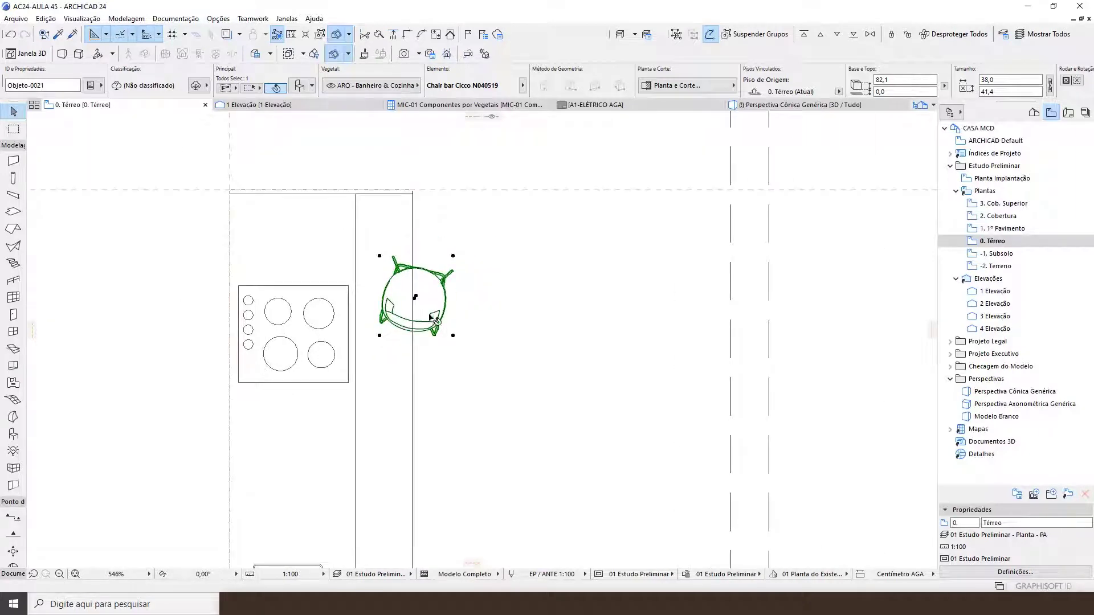
left_click_drag(415, 297, 461, 268)
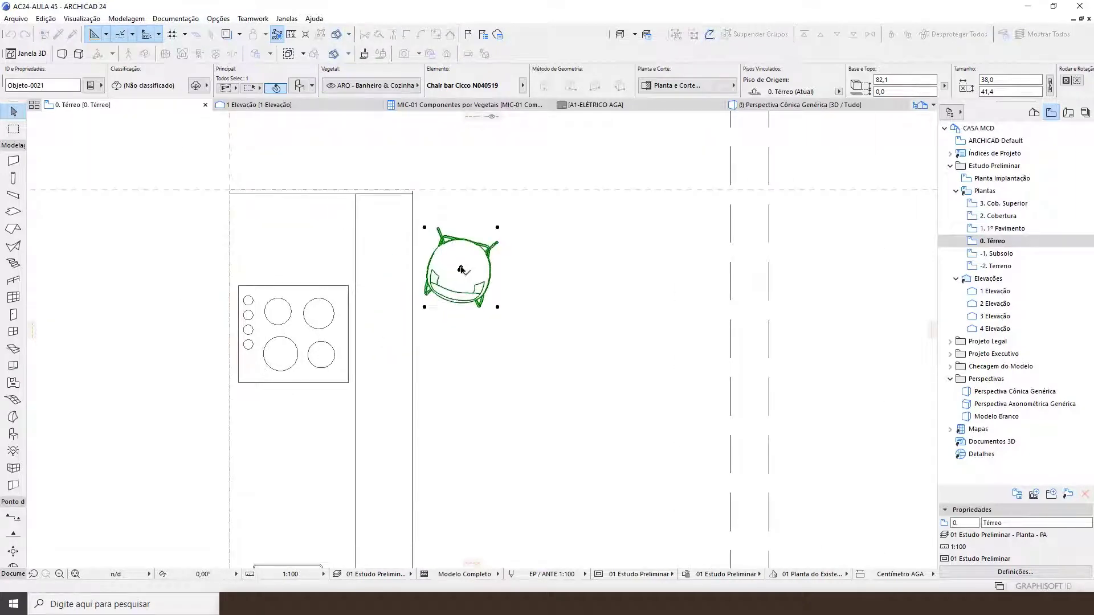
Rotate the stool in plan in two passes, a quarter turn and a fine correction, so its seat faces the island squarely
scroll(462, 269, "up", 4)
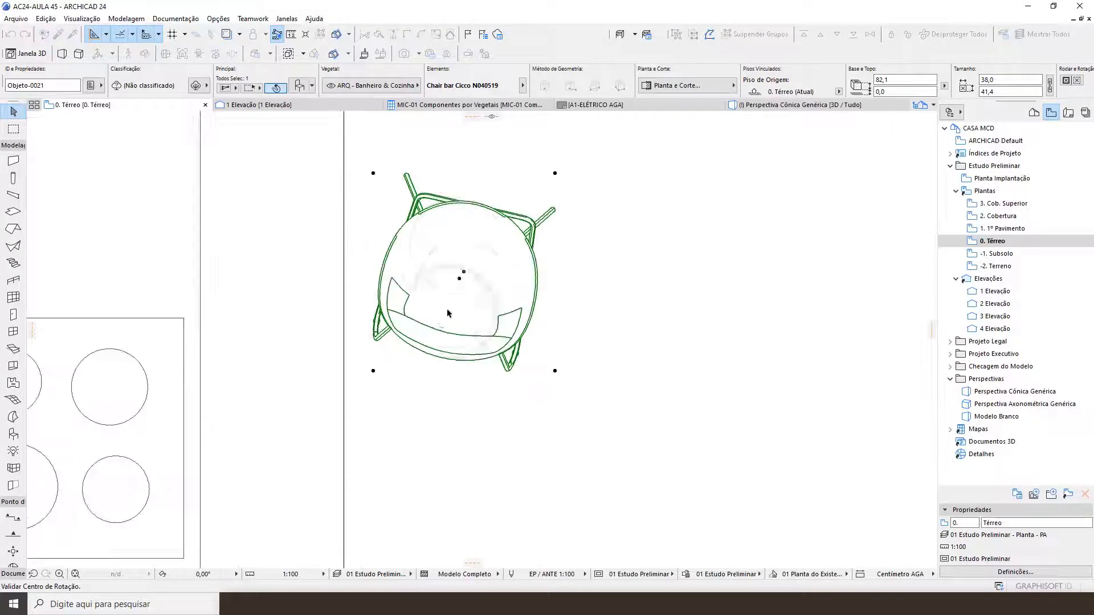
left_click(464, 272)
left_click(482, 173)
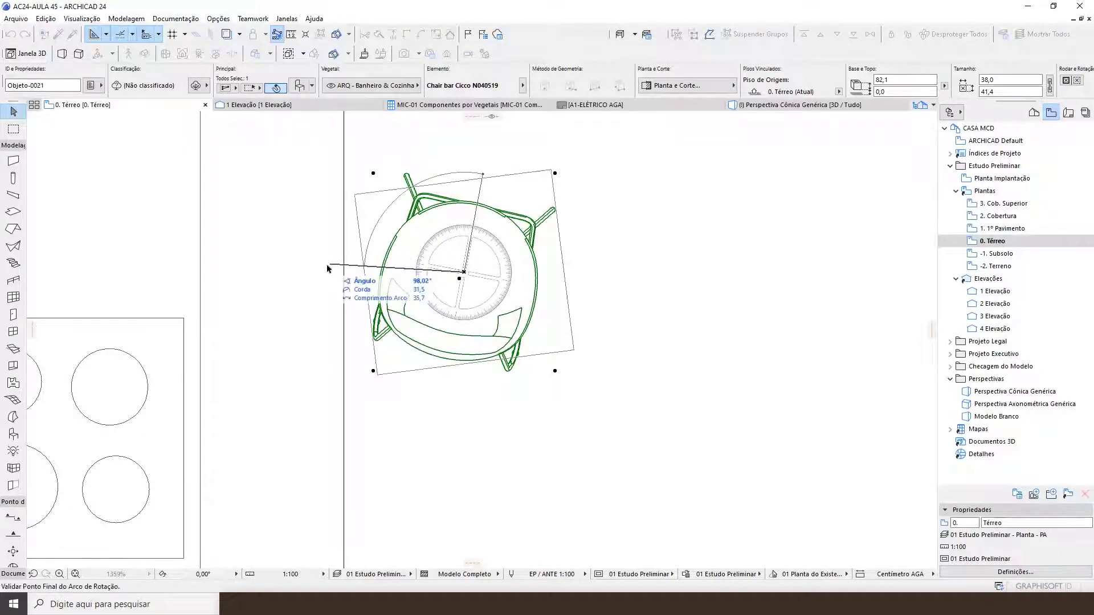
left_click(346, 251)
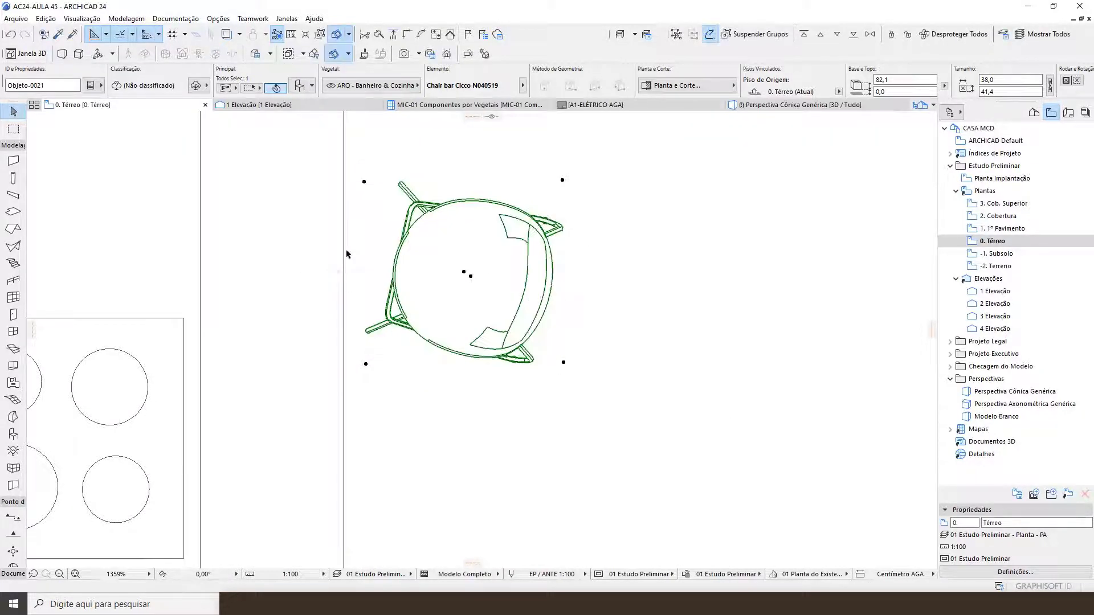
key("ctrl+e")
left_click(471, 277)
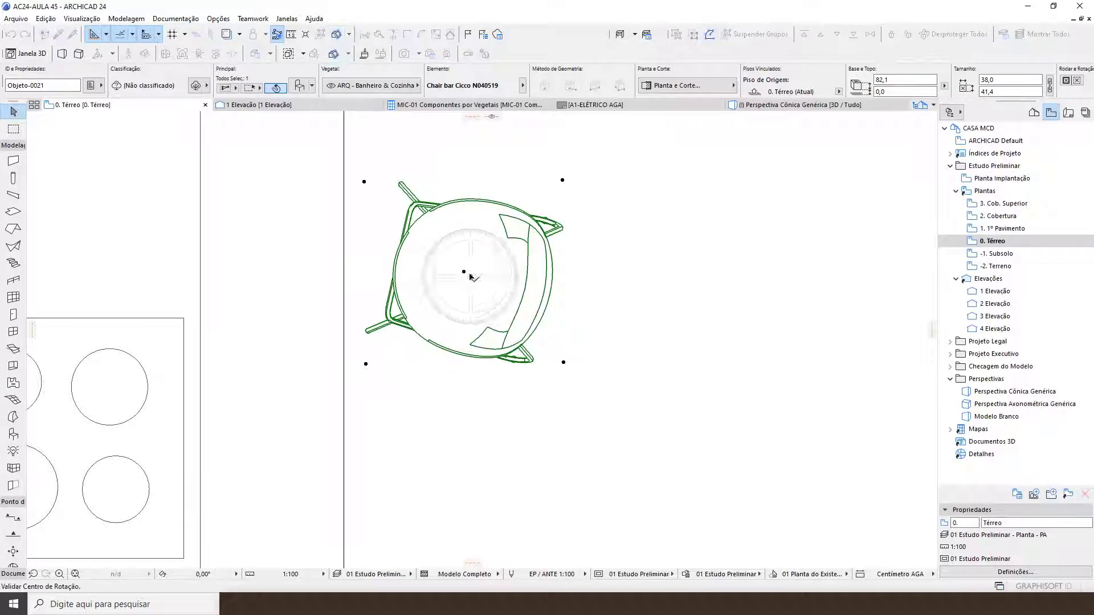
left_click(307, 250)
left_click(298, 282)
scroll(485, 317, "down", 10)
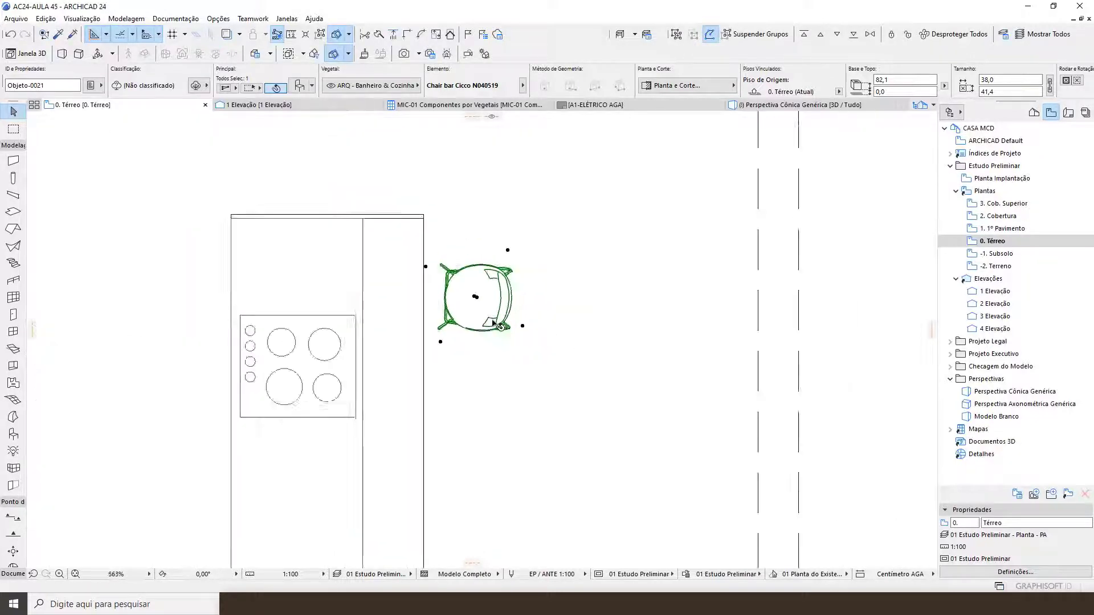
key("Escape")
Inspect the rotated stool's orientation and its clearance from the island in the 3D perspective
key("F3")
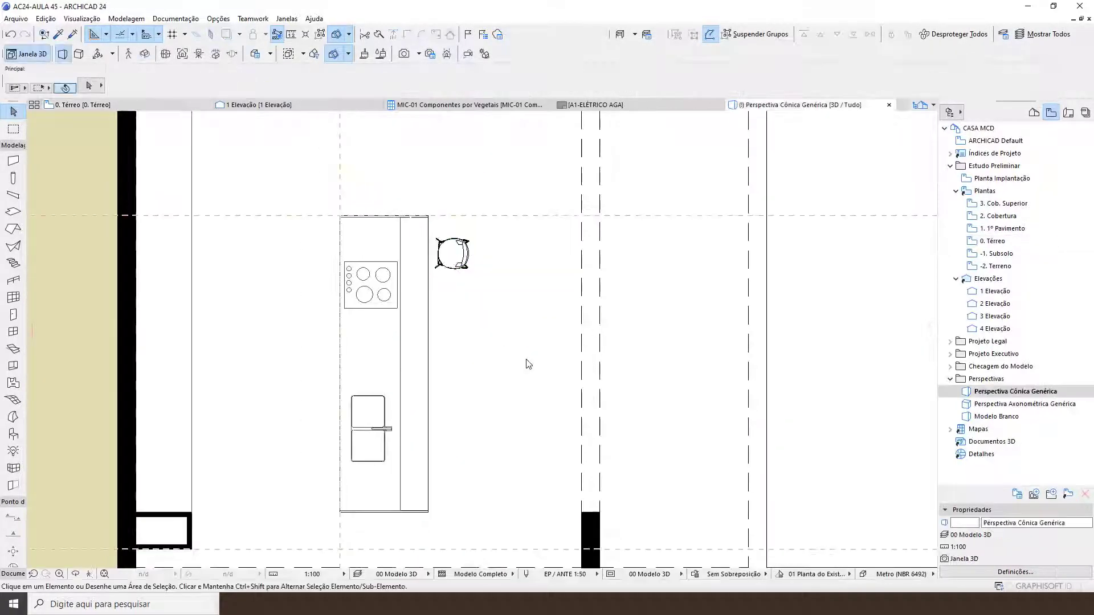
scroll(721, 331, "up", 5)
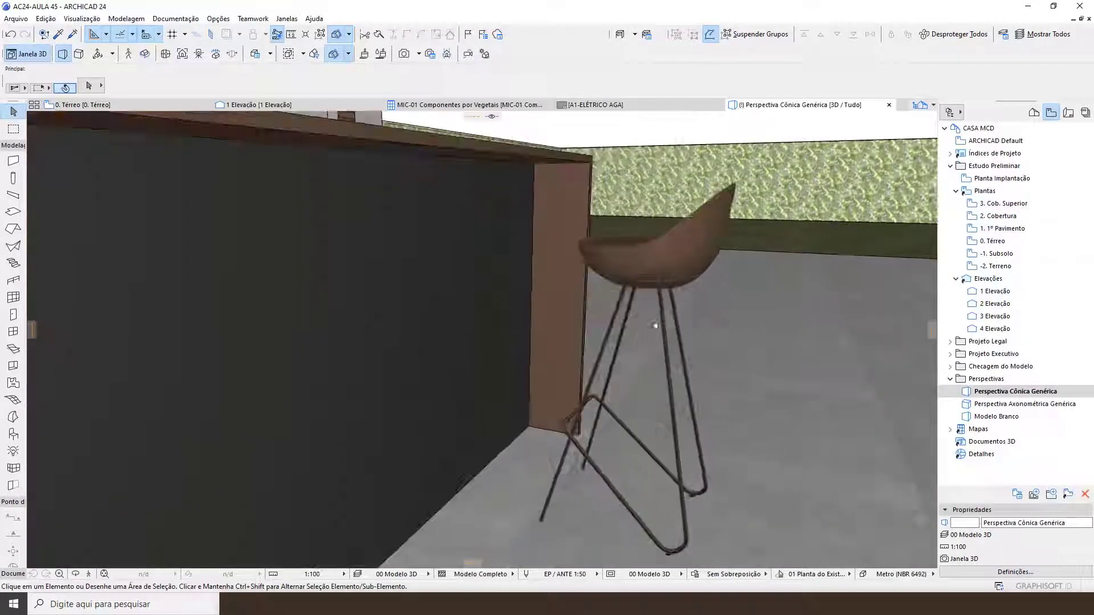
middle_click_drag(654, 322, 627, 327)
scroll(446, 300, "up", 2)
scroll(626, 331, "down", 5)
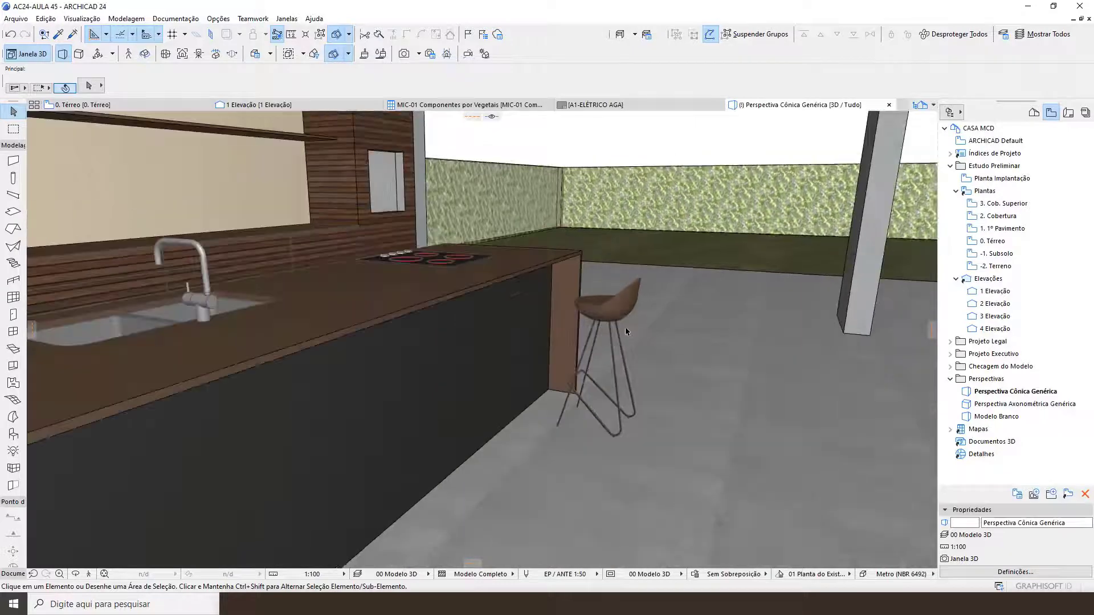
scroll(625, 331, "down", 5)
In the 0. Térreo plan, multiply the stool into three incremental copies spaced 75 cm apart along the island's long edge
key("F2")
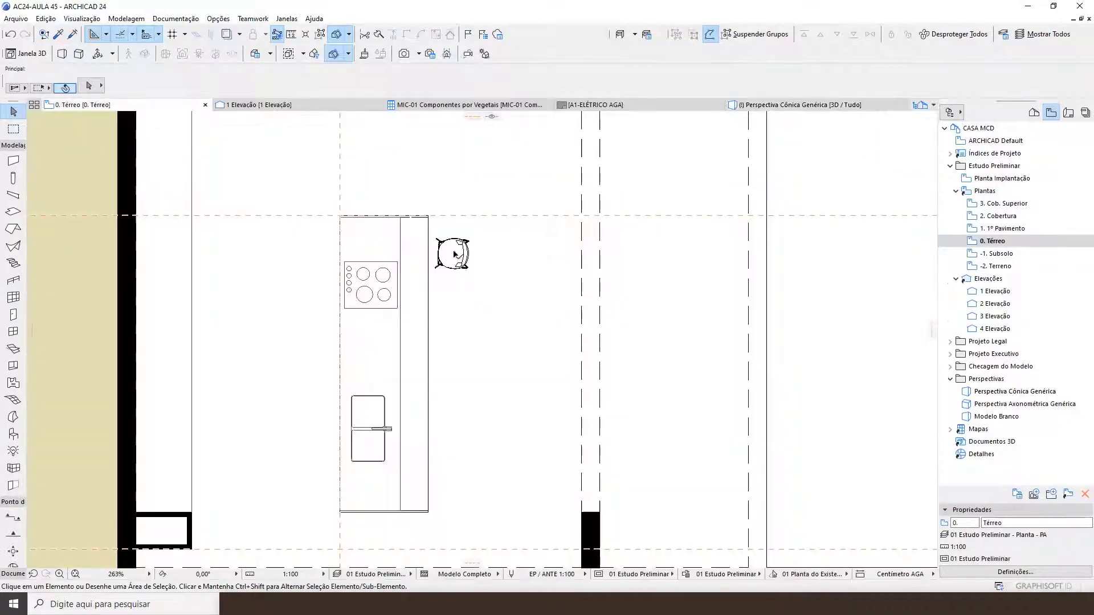
left_click(455, 254)
key("ctrl+u")
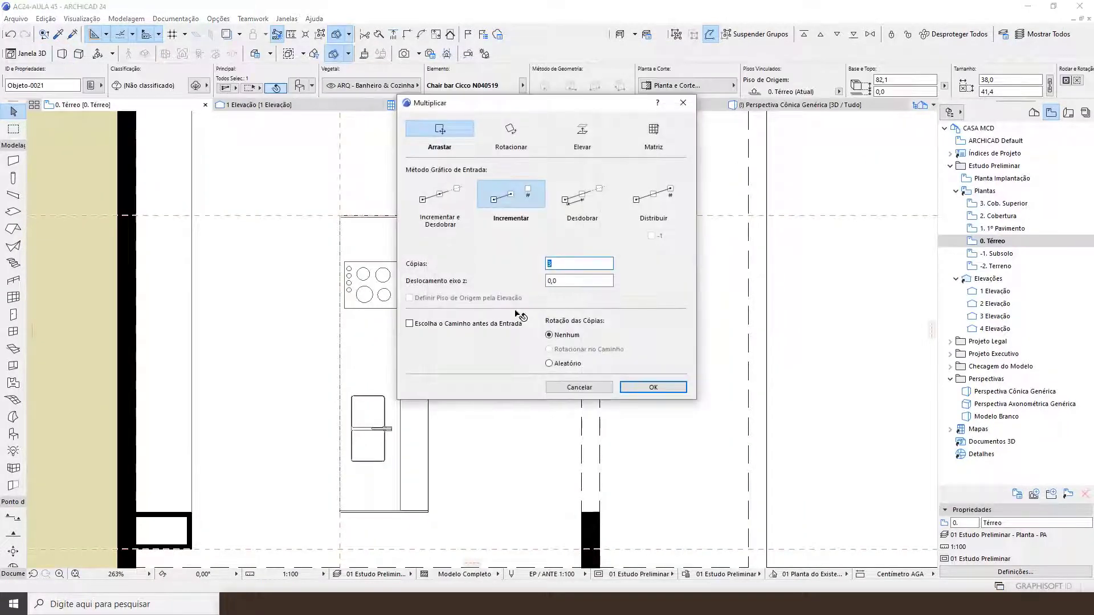
left_click(651, 388)
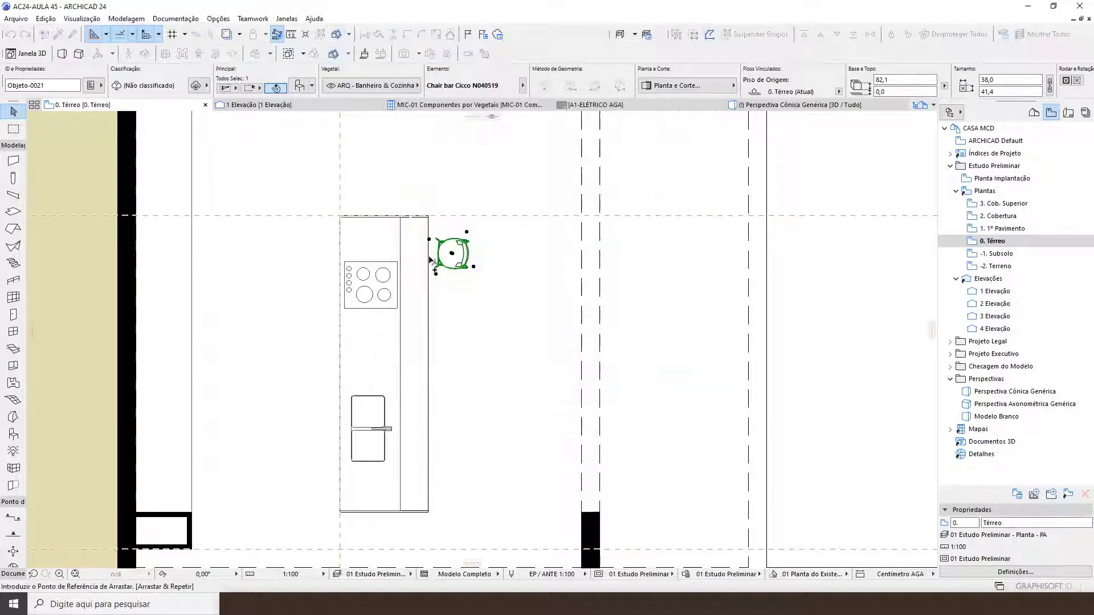
left_click(453, 254)
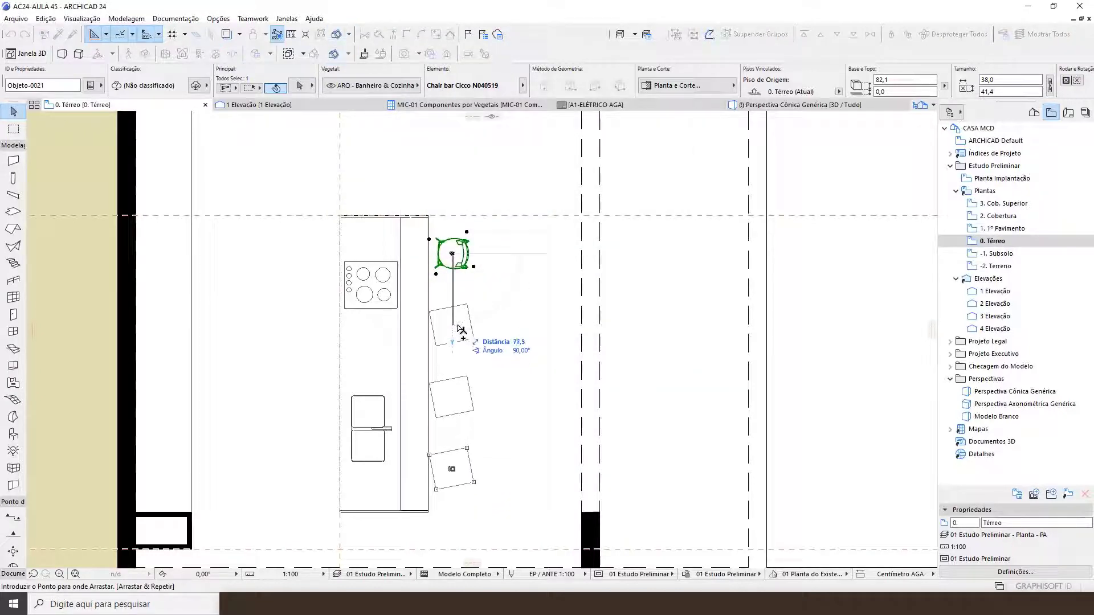
key("Tab")
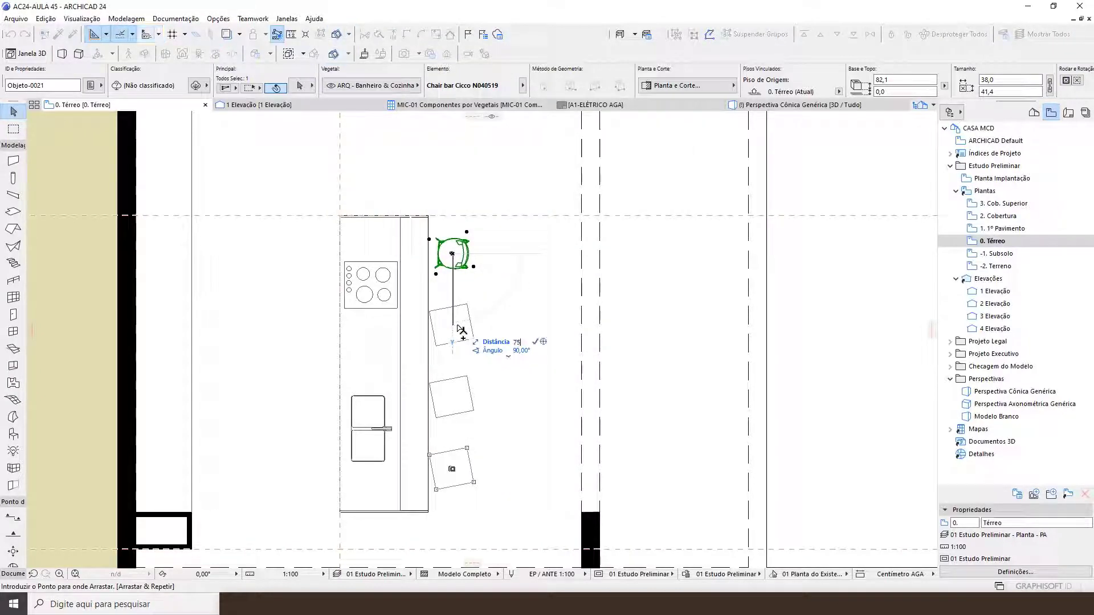
key("Return")
left_click(542, 454)
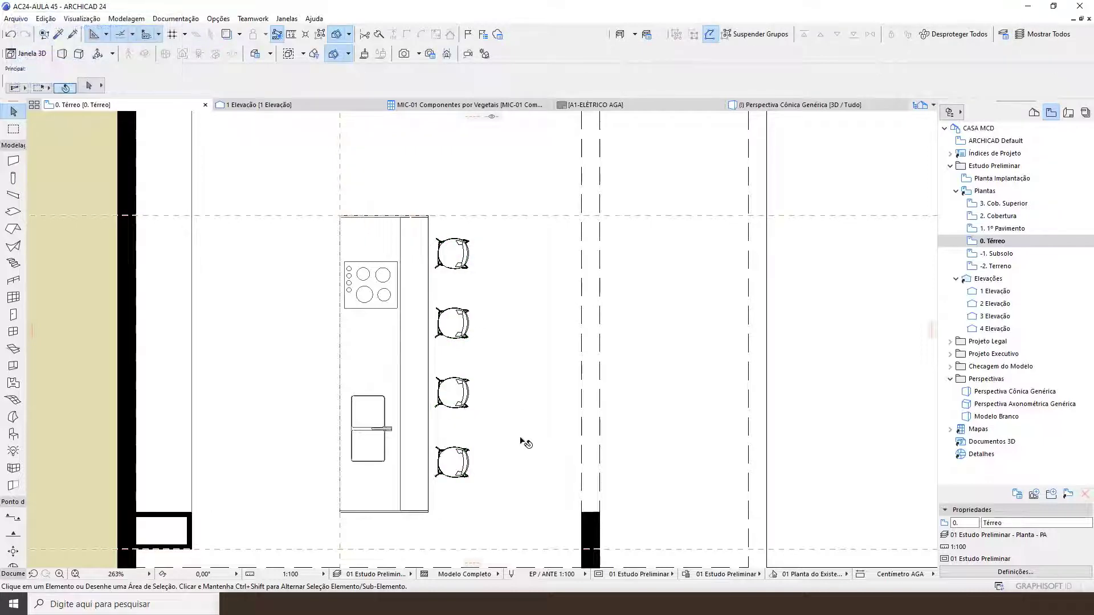
Examine the row of stools, the island and the kitchen cabinetry behind it in 3D from several angles and distances
scroll(525, 442, "down", 2)
key("F3")
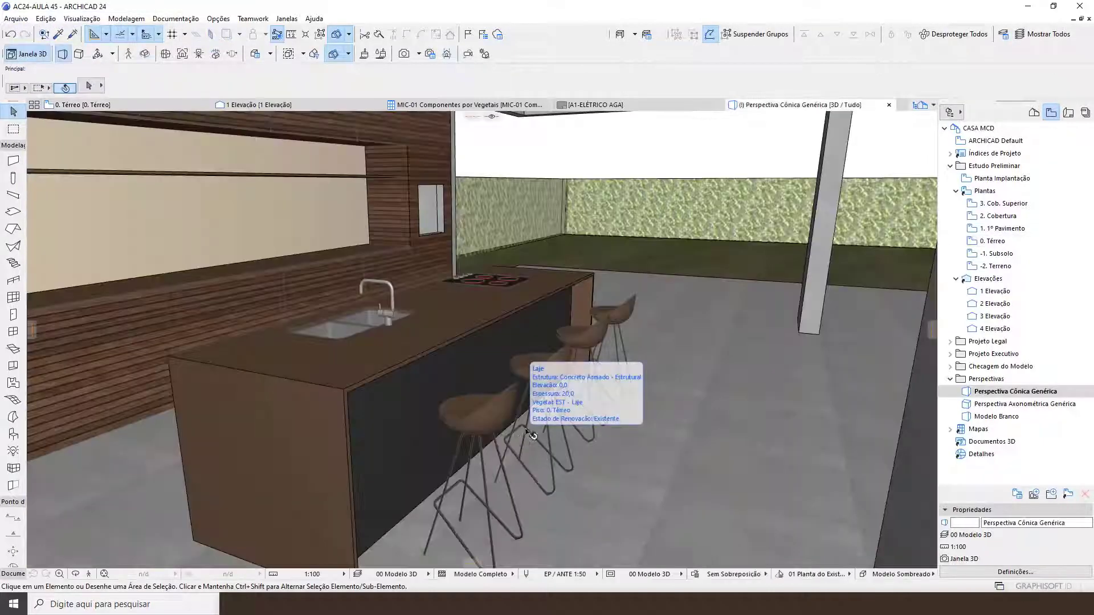
left_click_drag(557, 350, 255, 349)
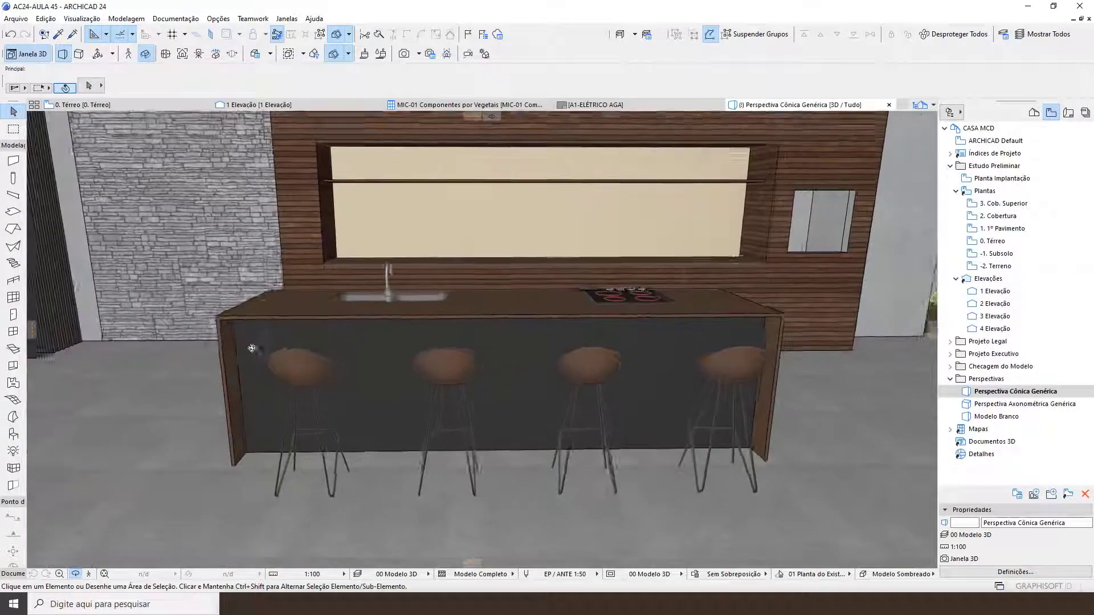
scroll(391, 341, "down", 3)
scroll(394, 355, "down", 6)
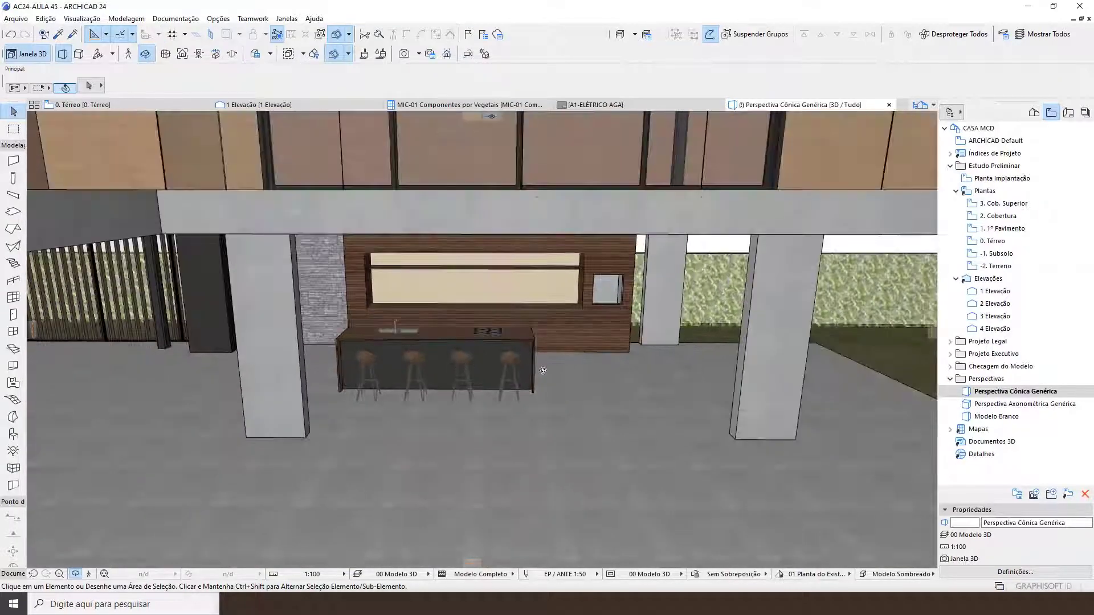
left_click_drag(618, 403, 487, 397)
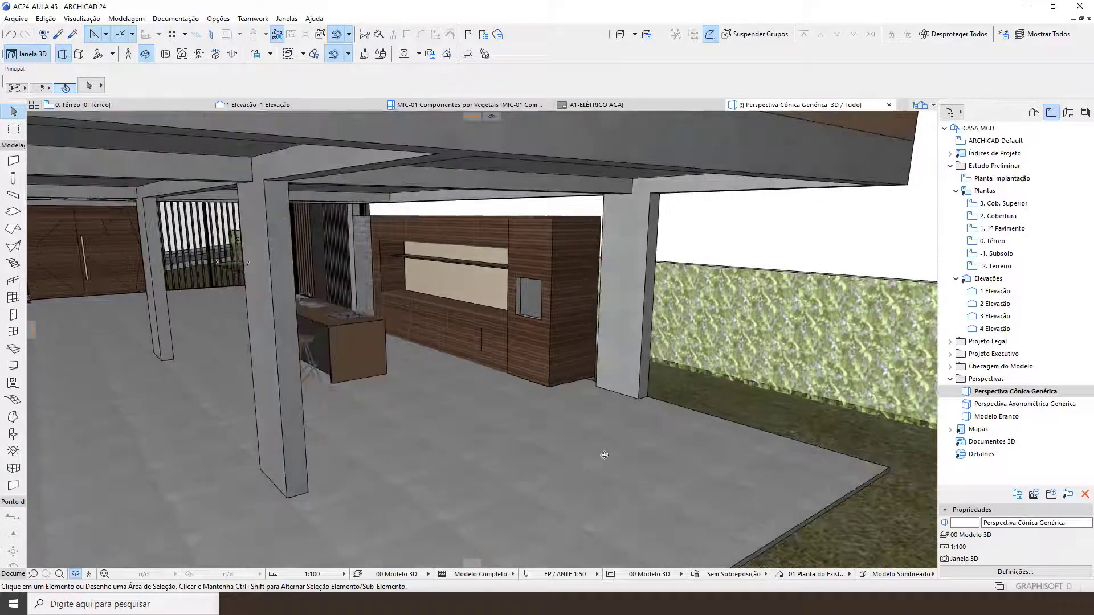
left_click_drag(342, 410, 266, 288)
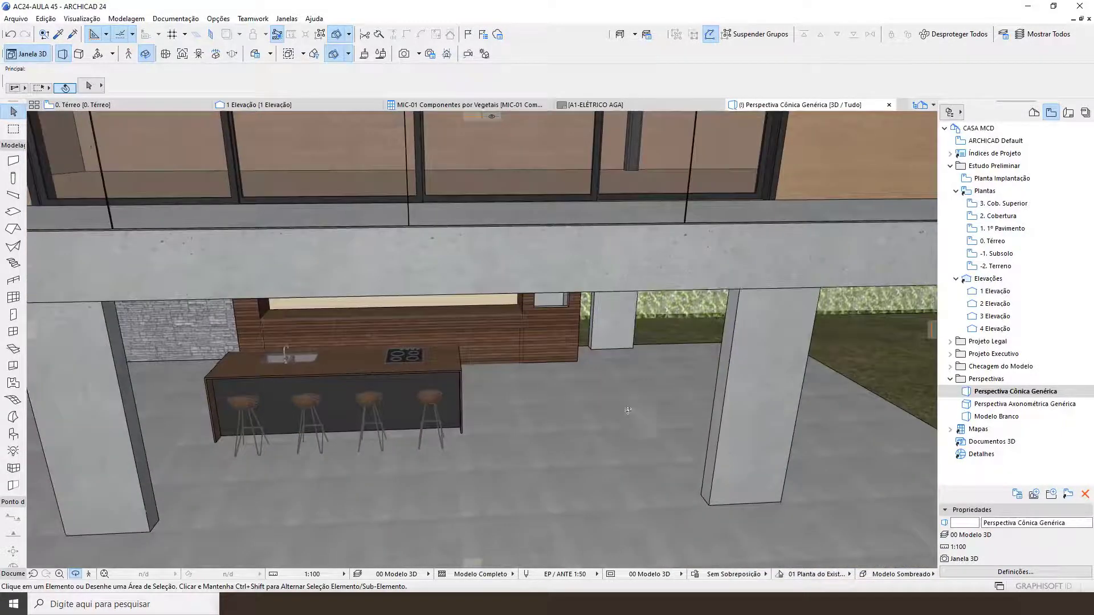
scroll(266, 288, "up", 3)
scroll(307, 293, "up", 3)
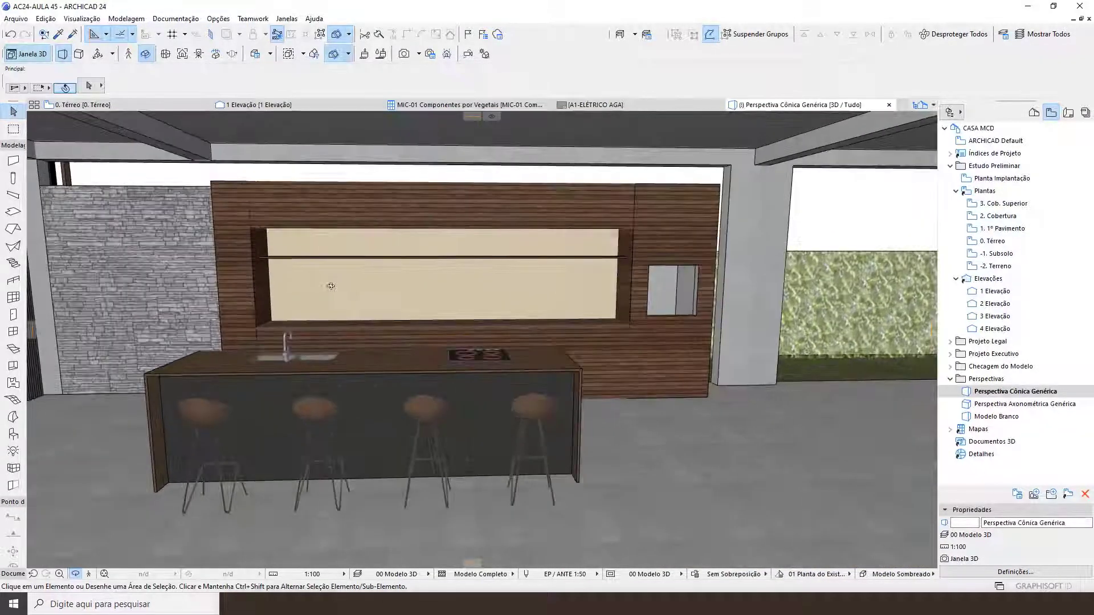
left_click_drag(380, 335, 239, 138)
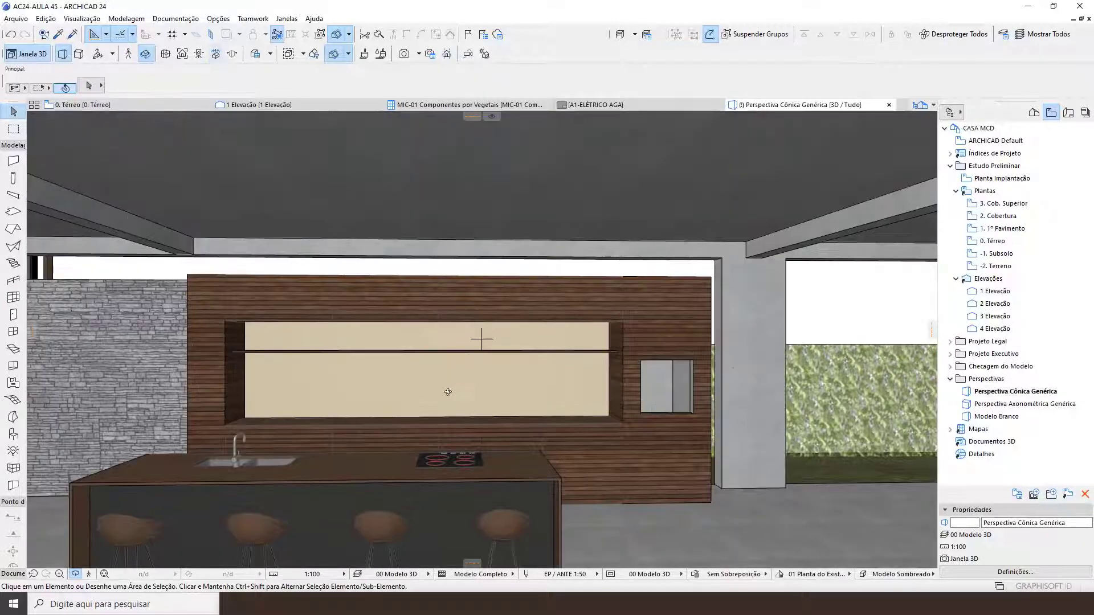
scroll(456, 399, "down", 3)
key("Escape")
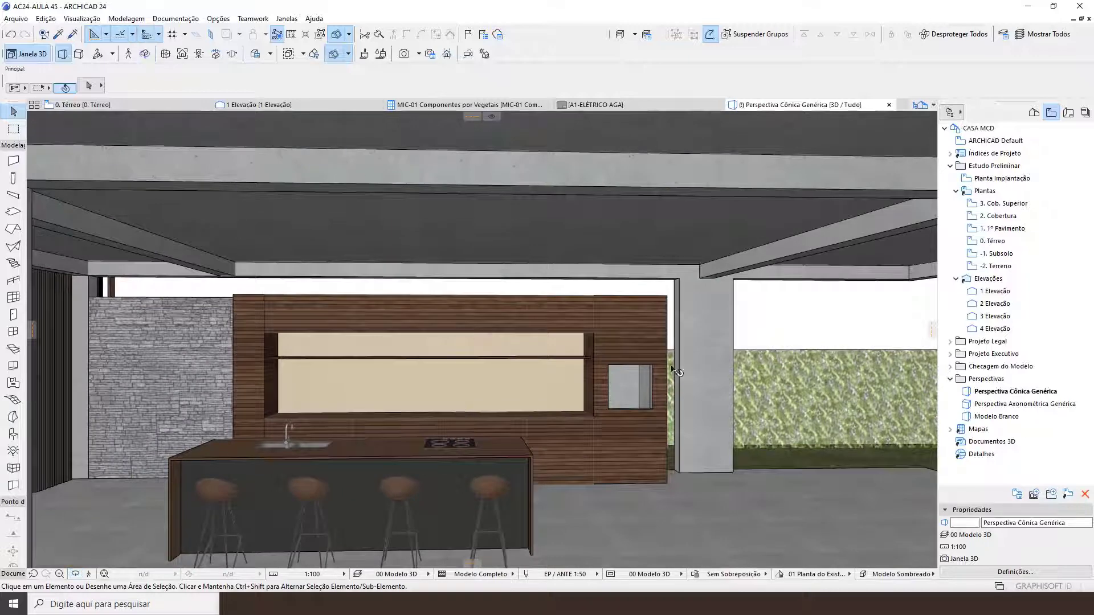